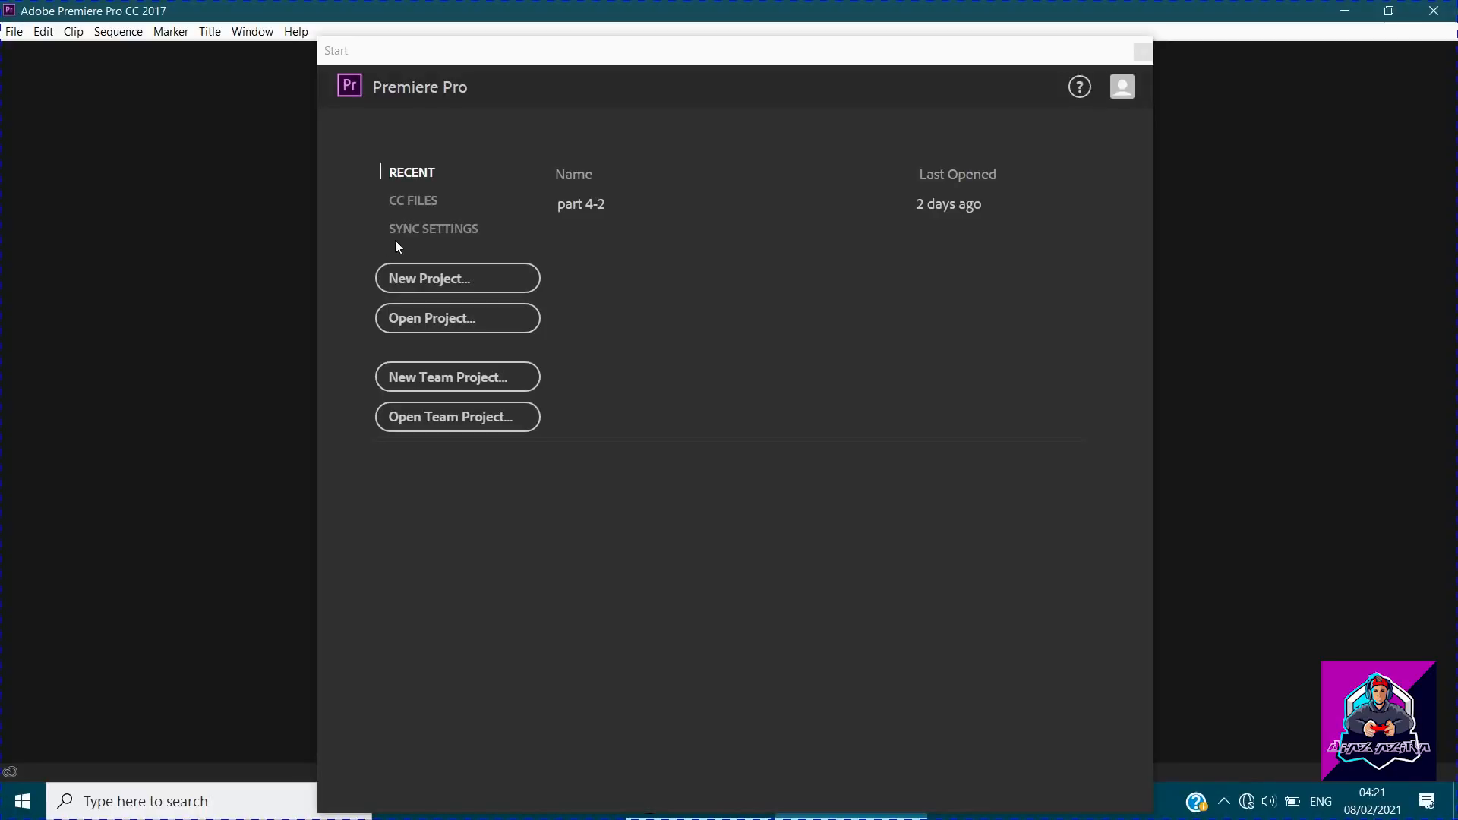
Create a new project named "video cinematic" in the Adobe Premiere Pro Auto-Save folder with the default settings.
click(403, 279)
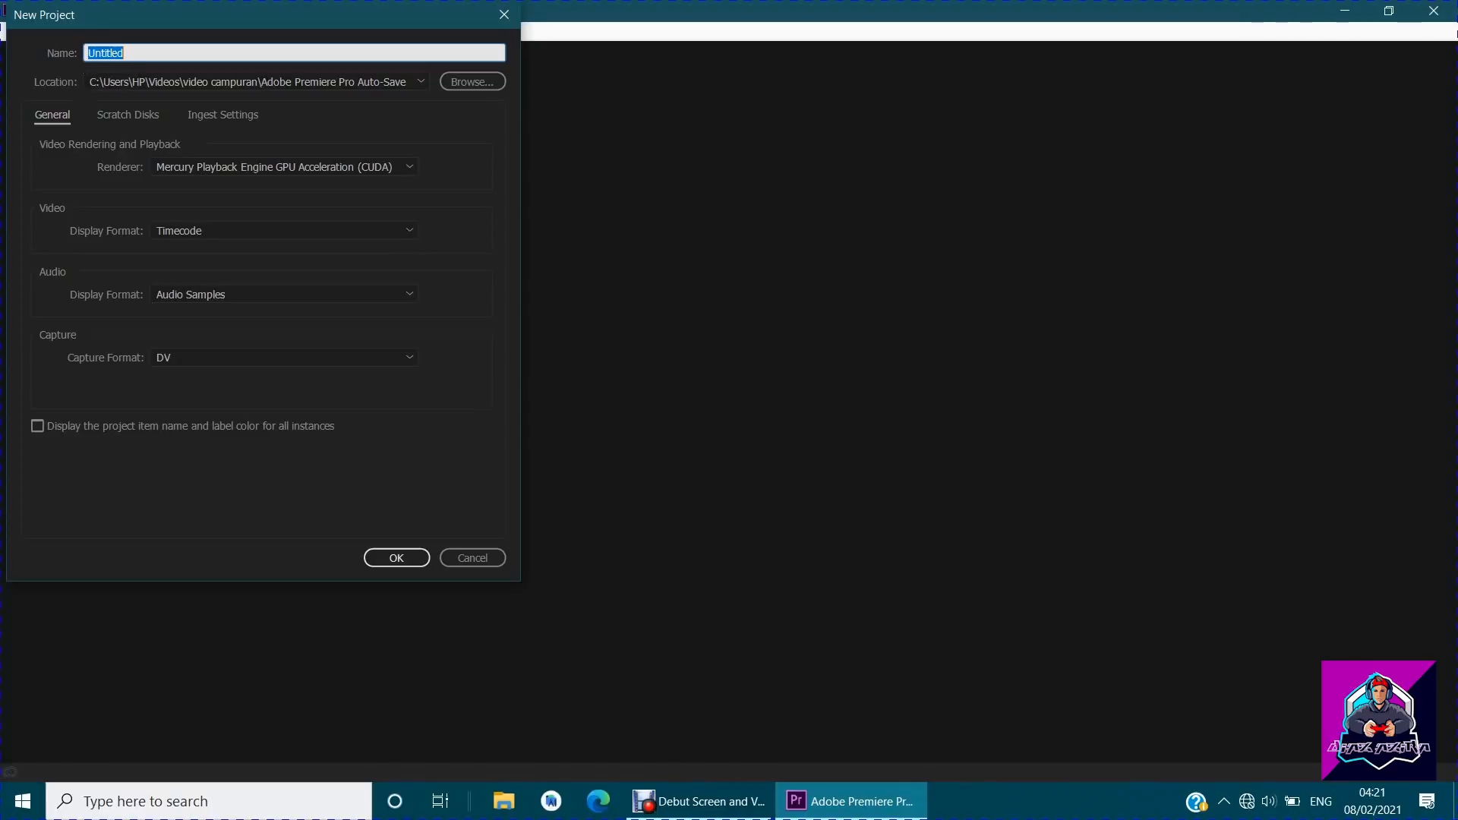
text(v)
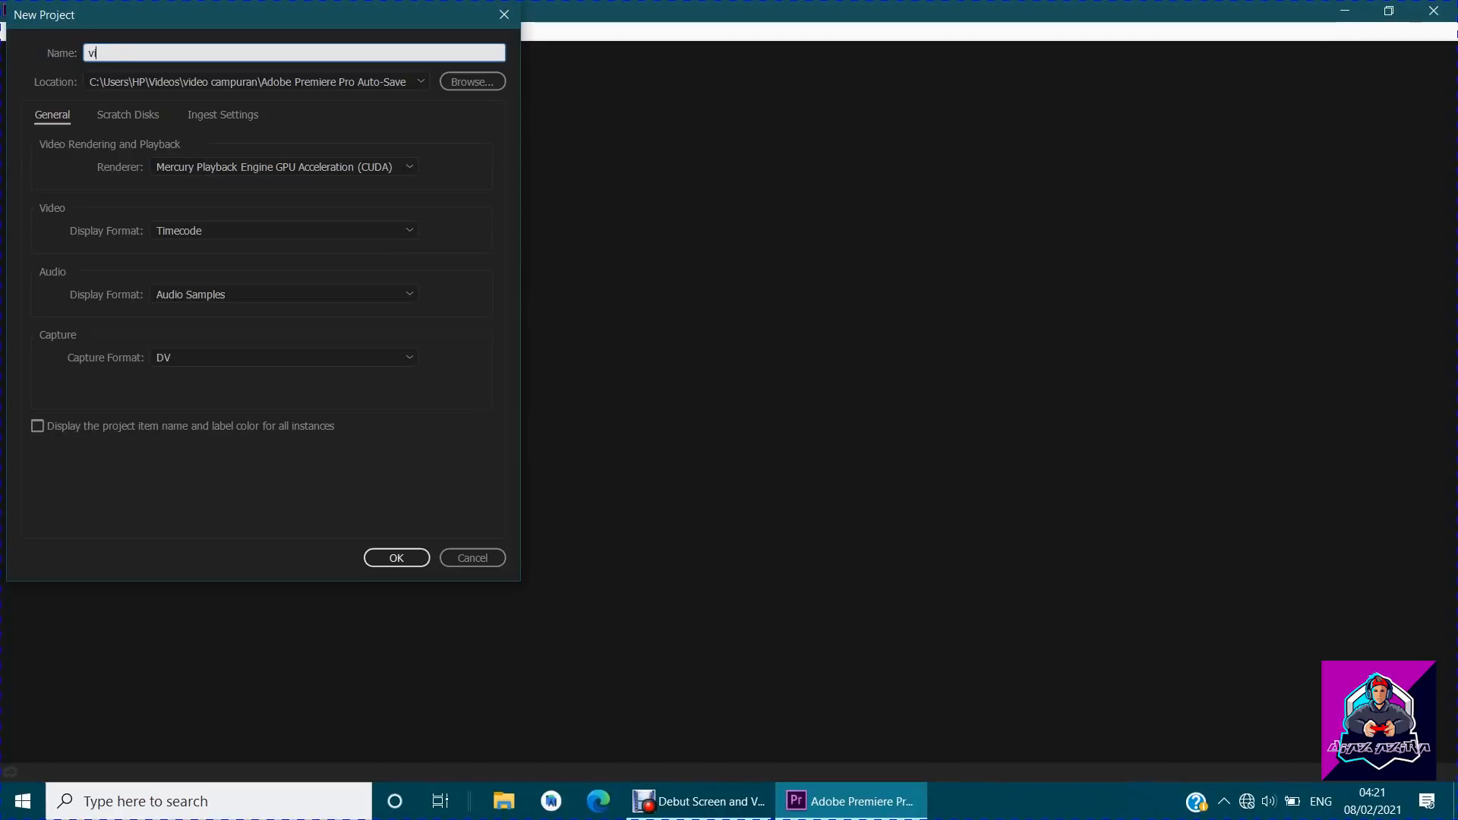
text(ideo cinematic)
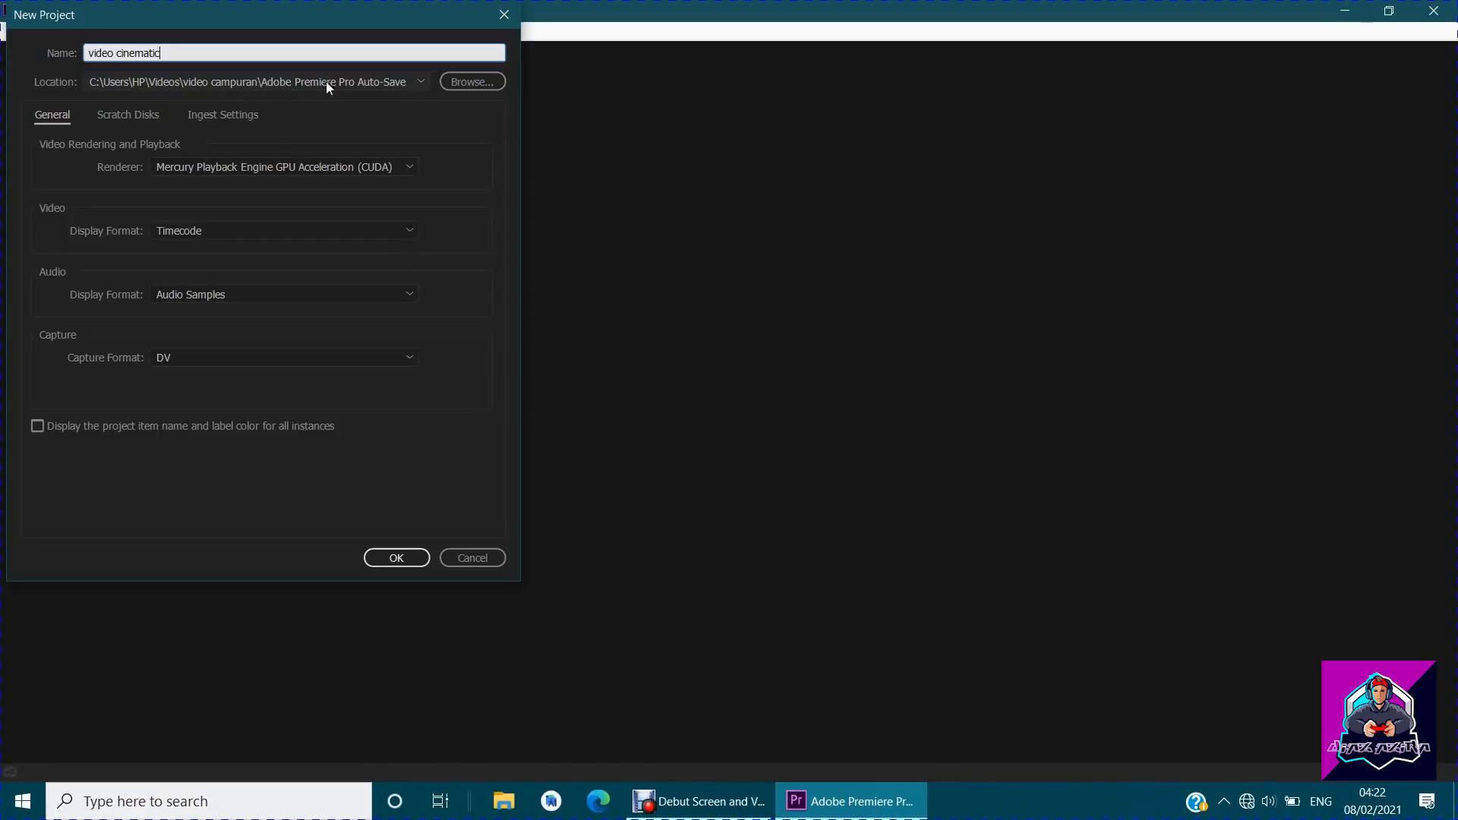
click(454, 83)
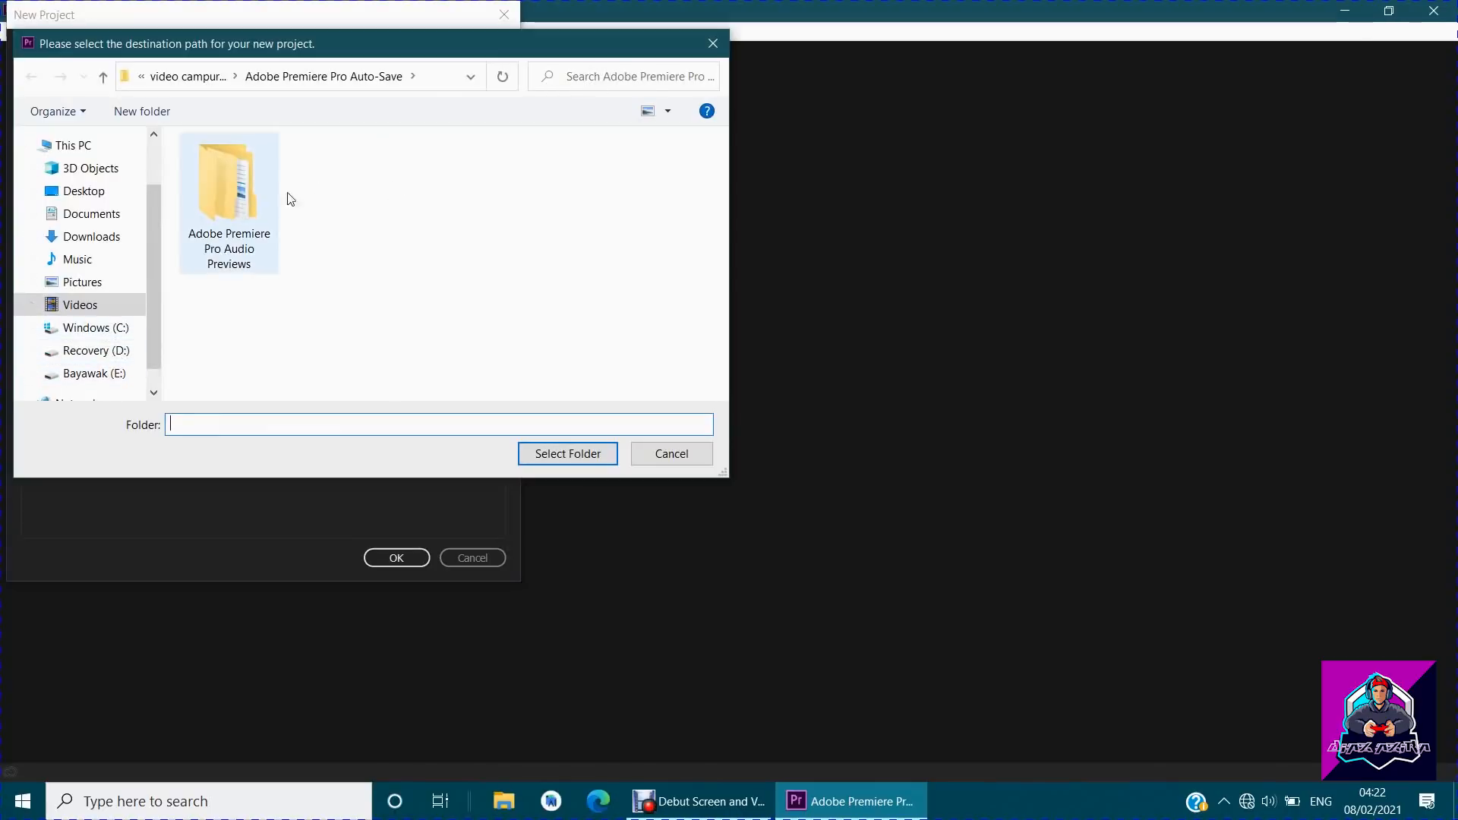
click(711, 45)
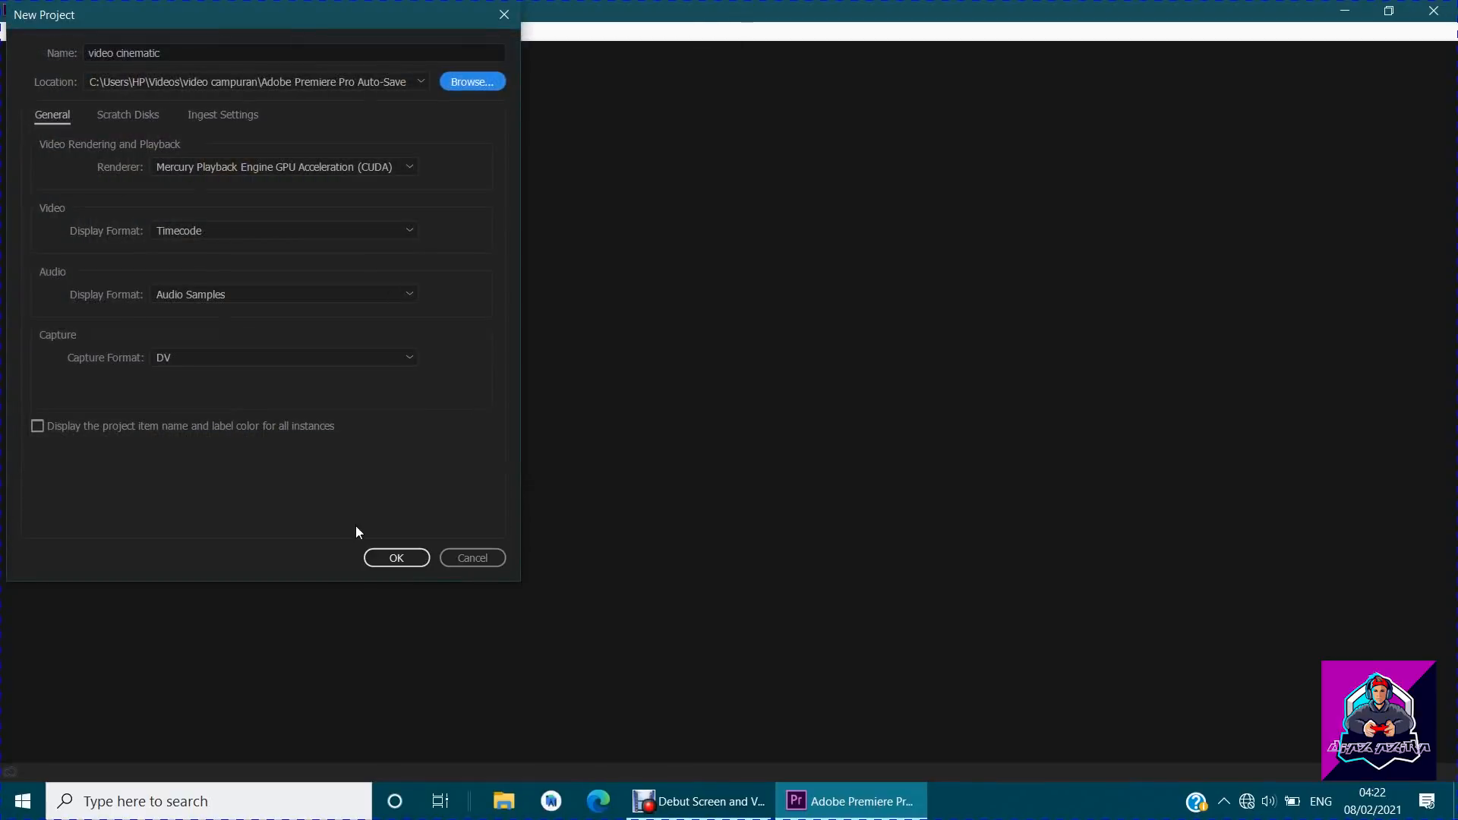
click(412, 560)
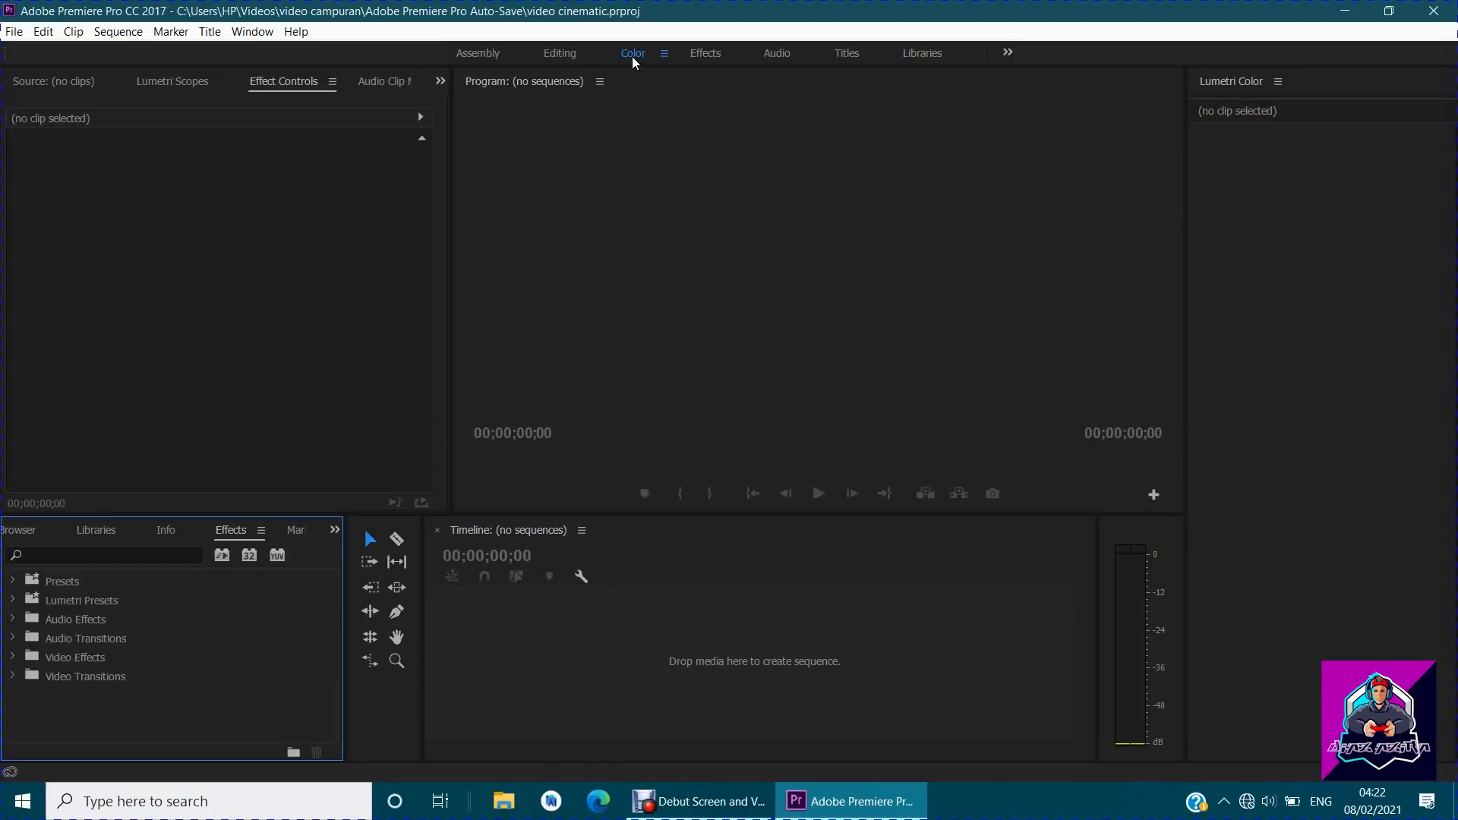
Switch to the Editing workspace and bring the project's media panel and the Source monitor to the front.
click(558, 54)
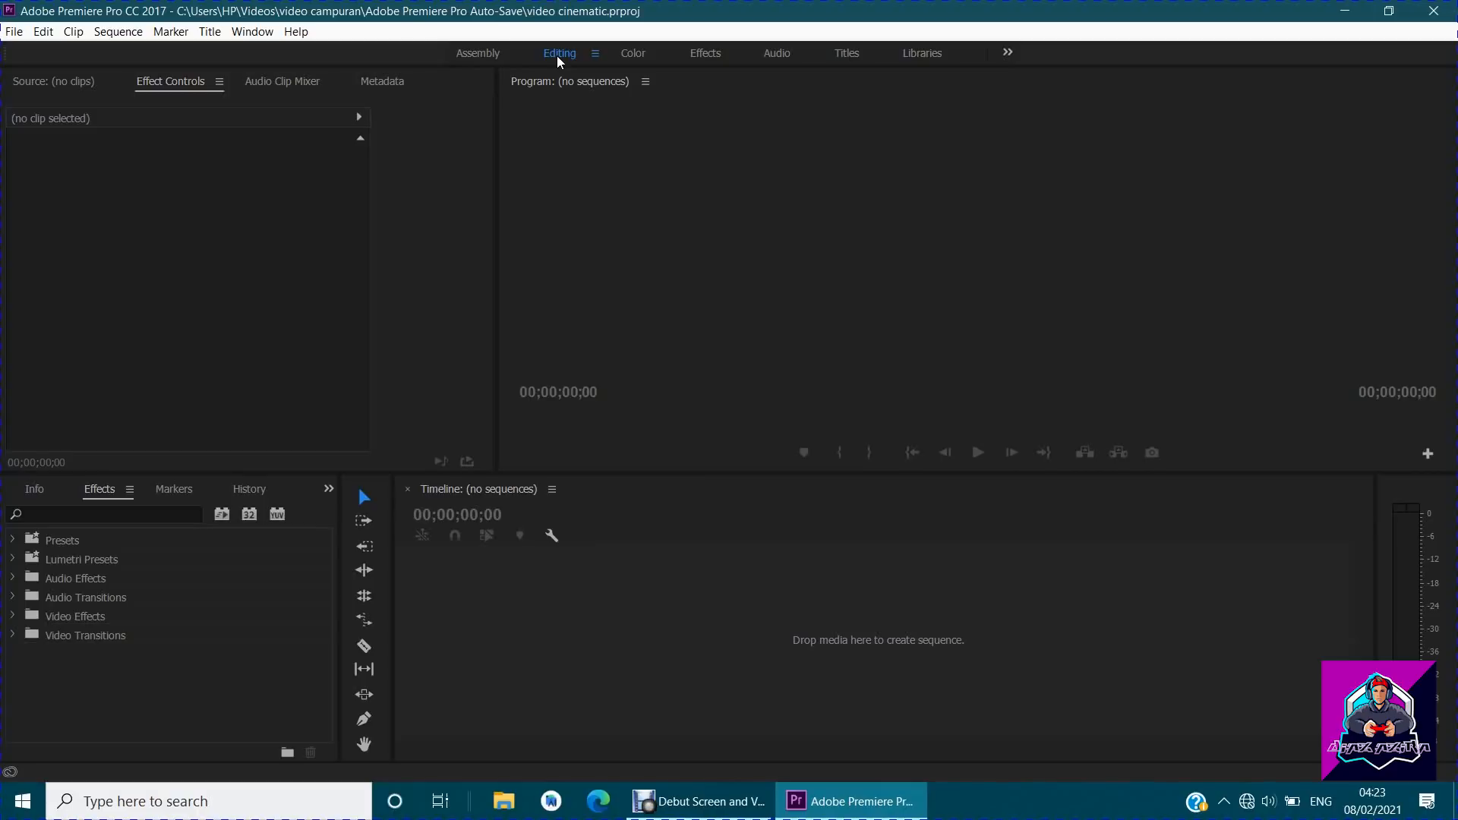
click(328, 490)
click(346, 514)
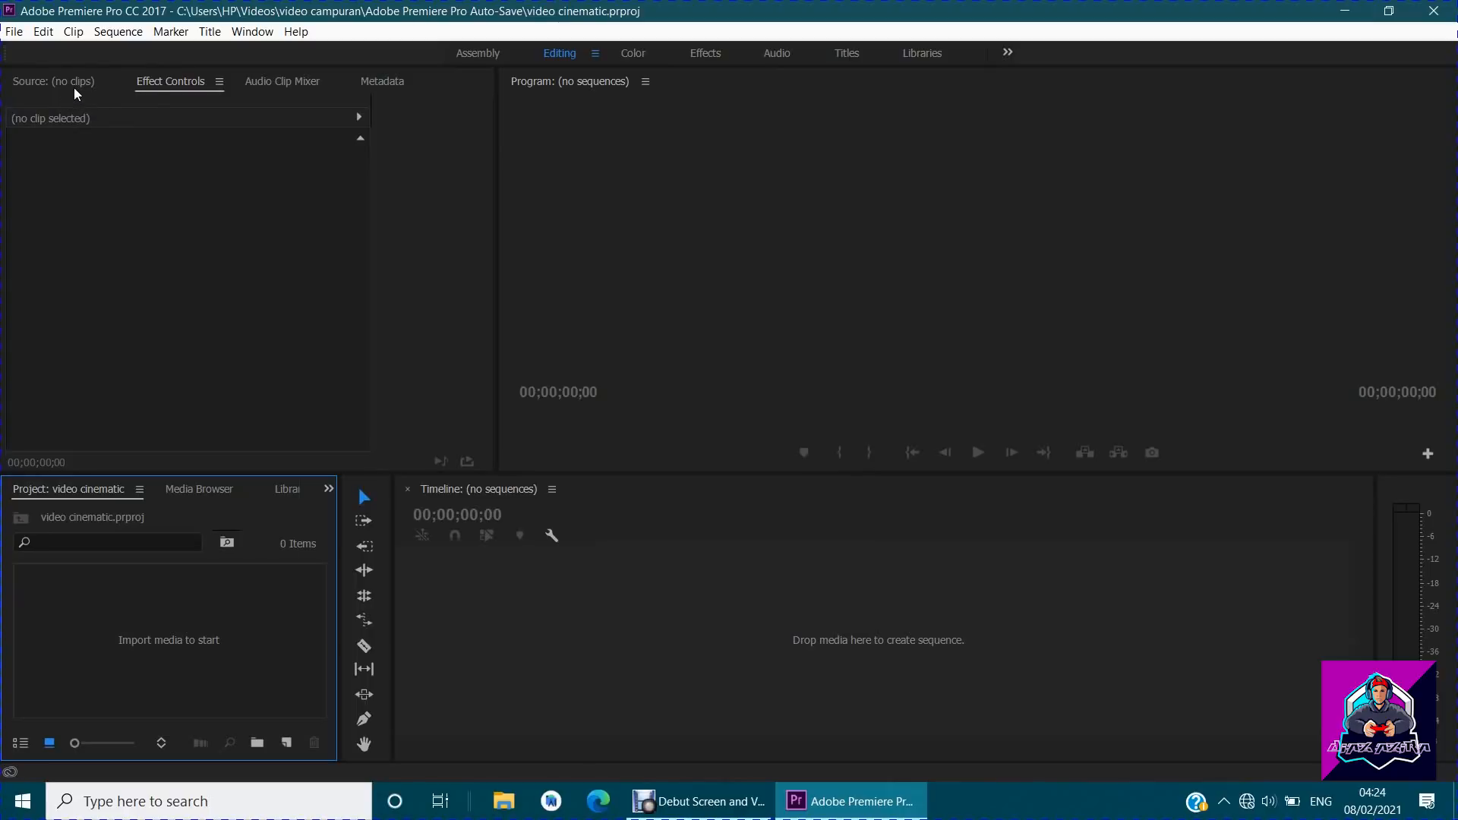
click(167, 88)
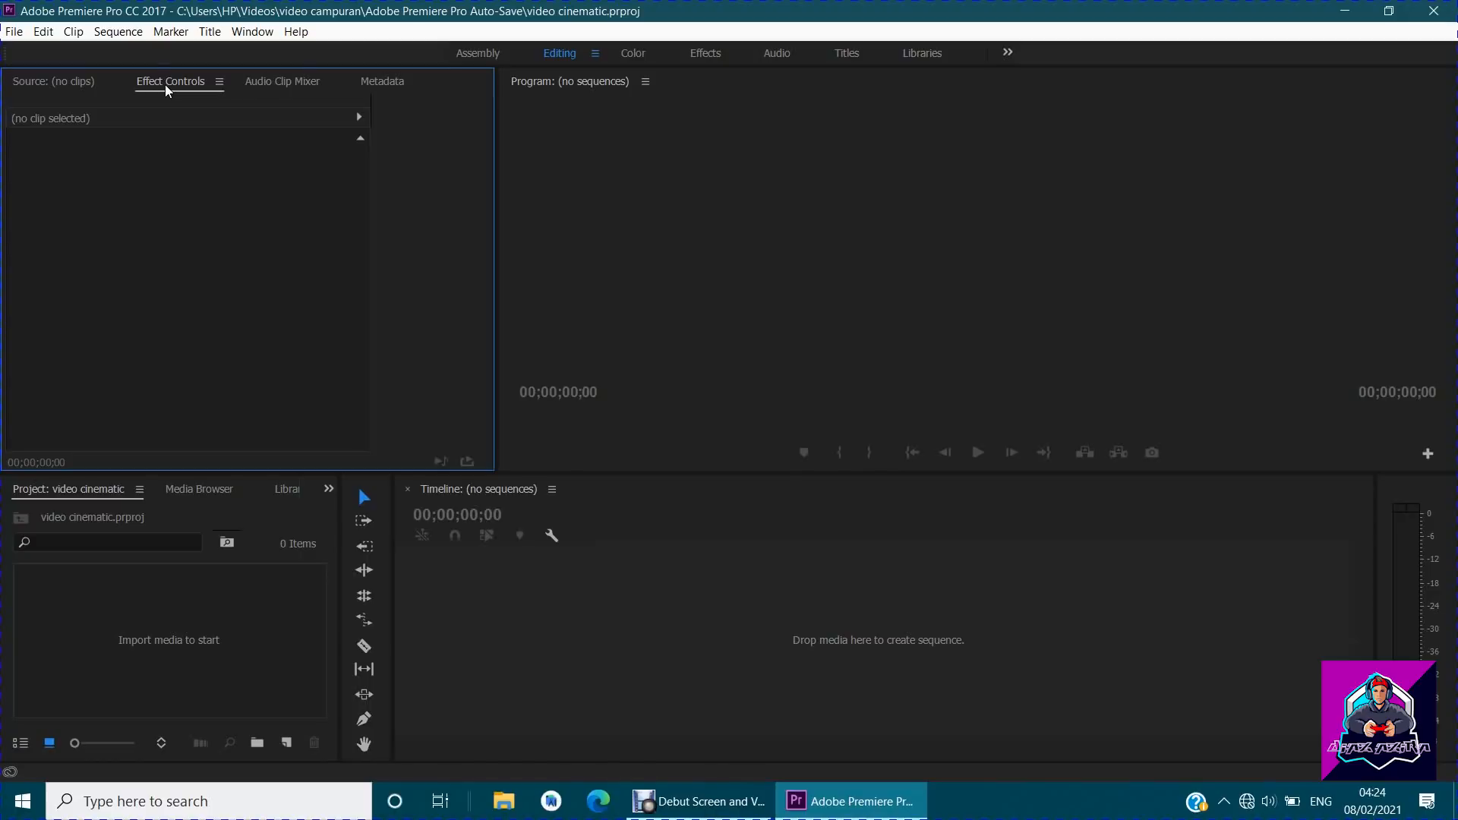
click(68, 86)
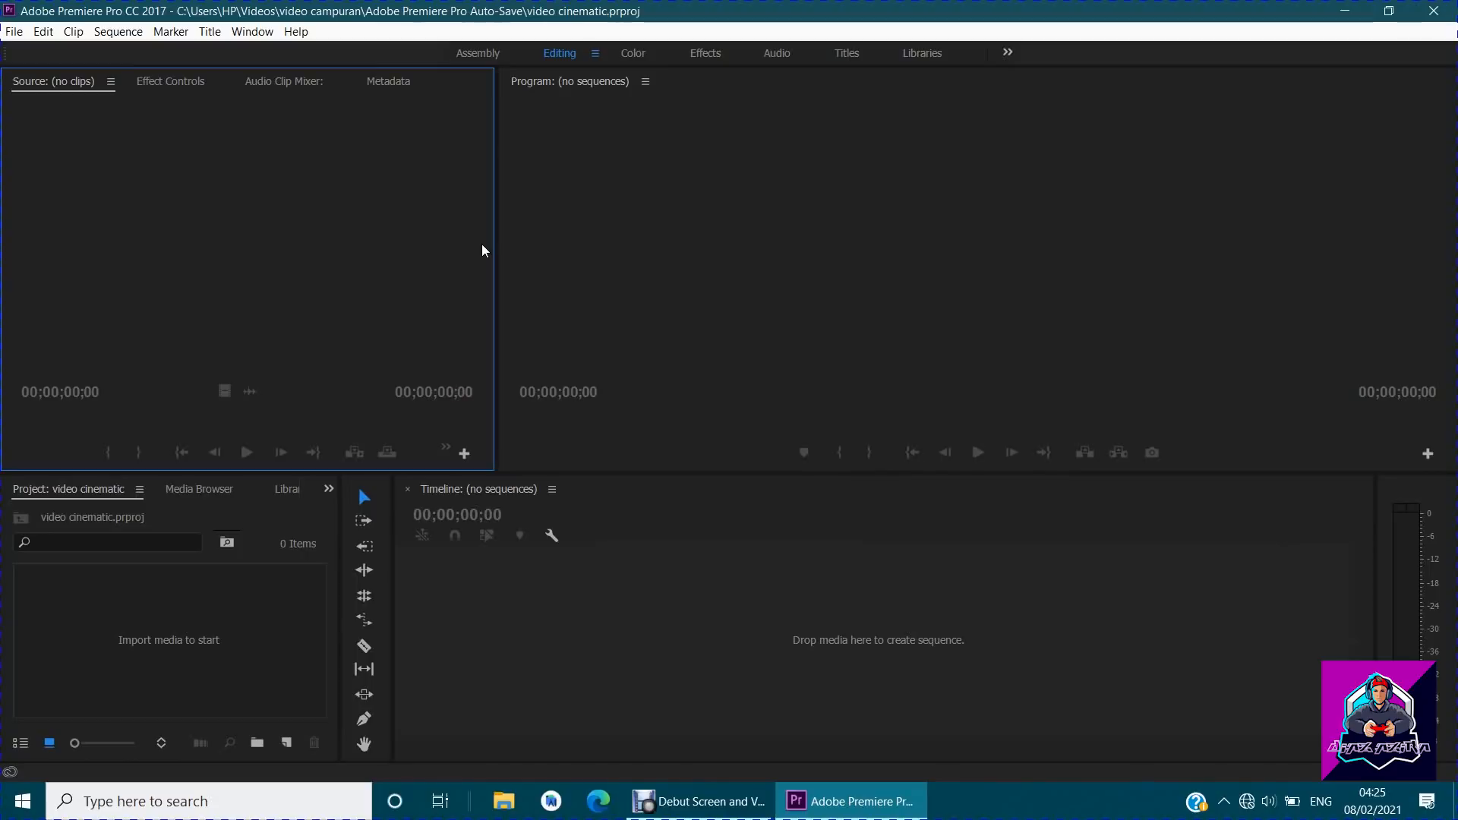
Examine the layouts of the Assembly, Color, Effects, Audio and Titles workspaces, including Effect Controls, and return to the Editing workspace.
click(477, 55)
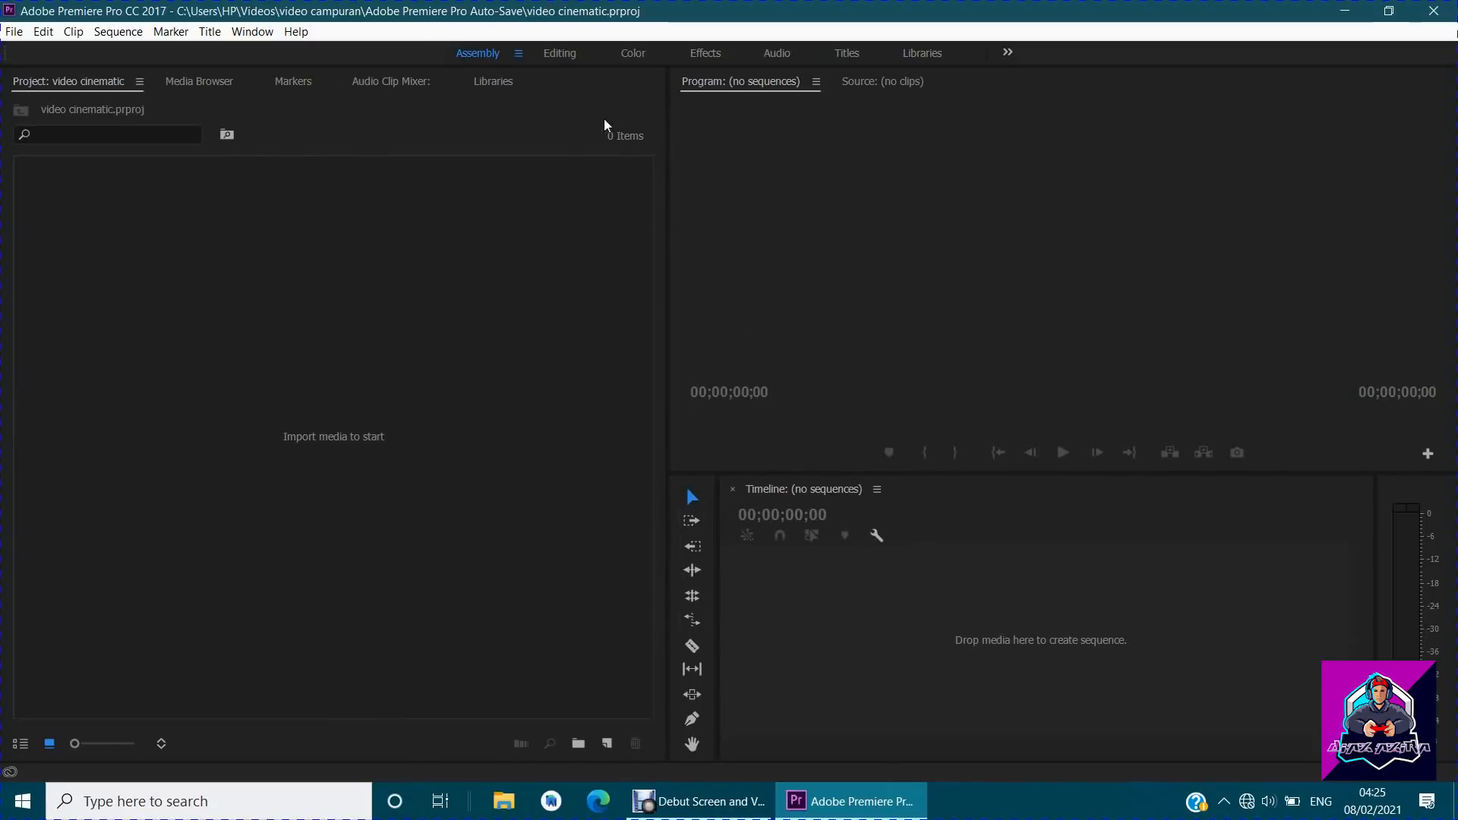
click(562, 55)
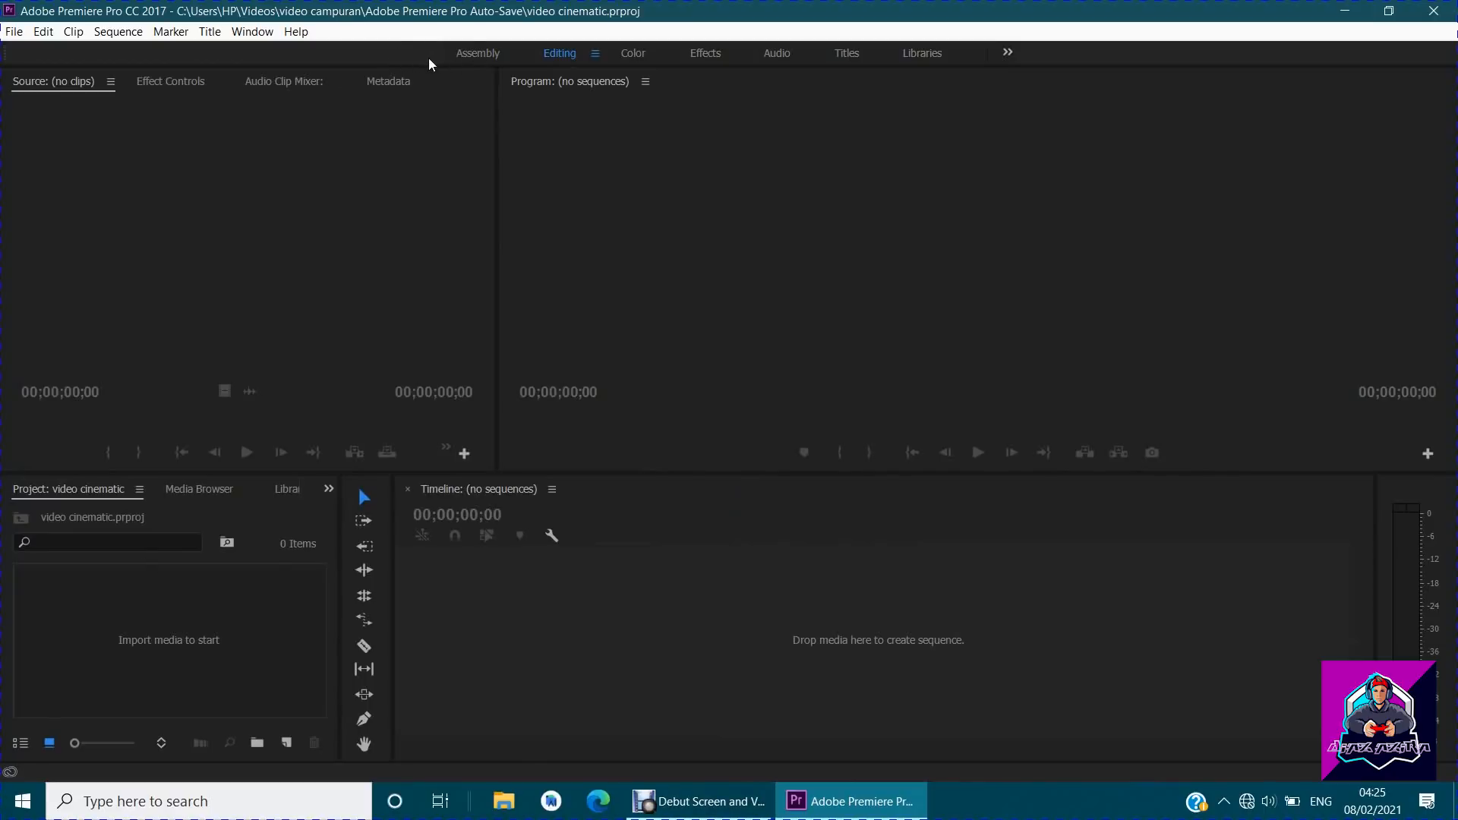
click(468, 55)
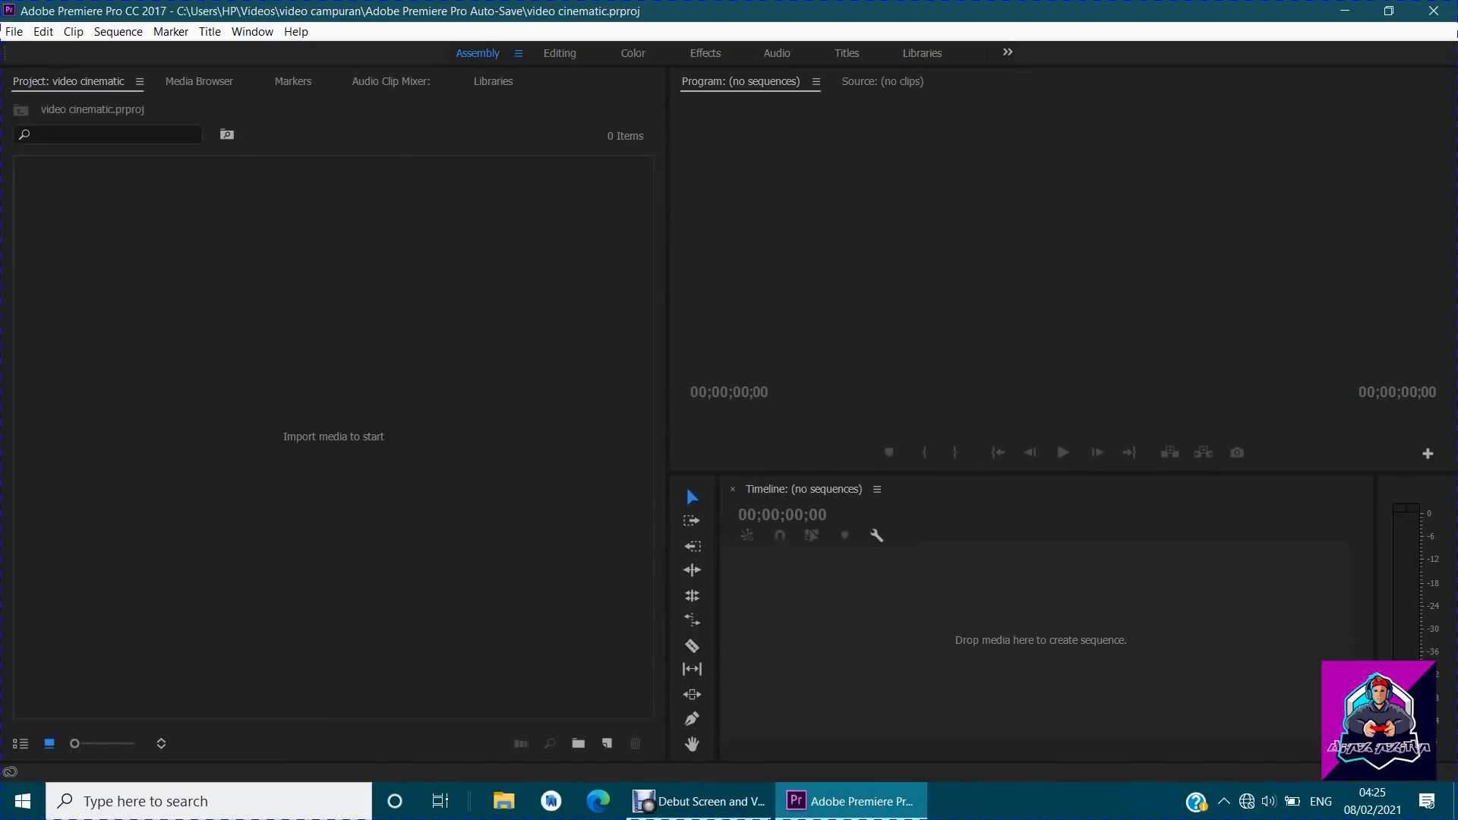
click(559, 57)
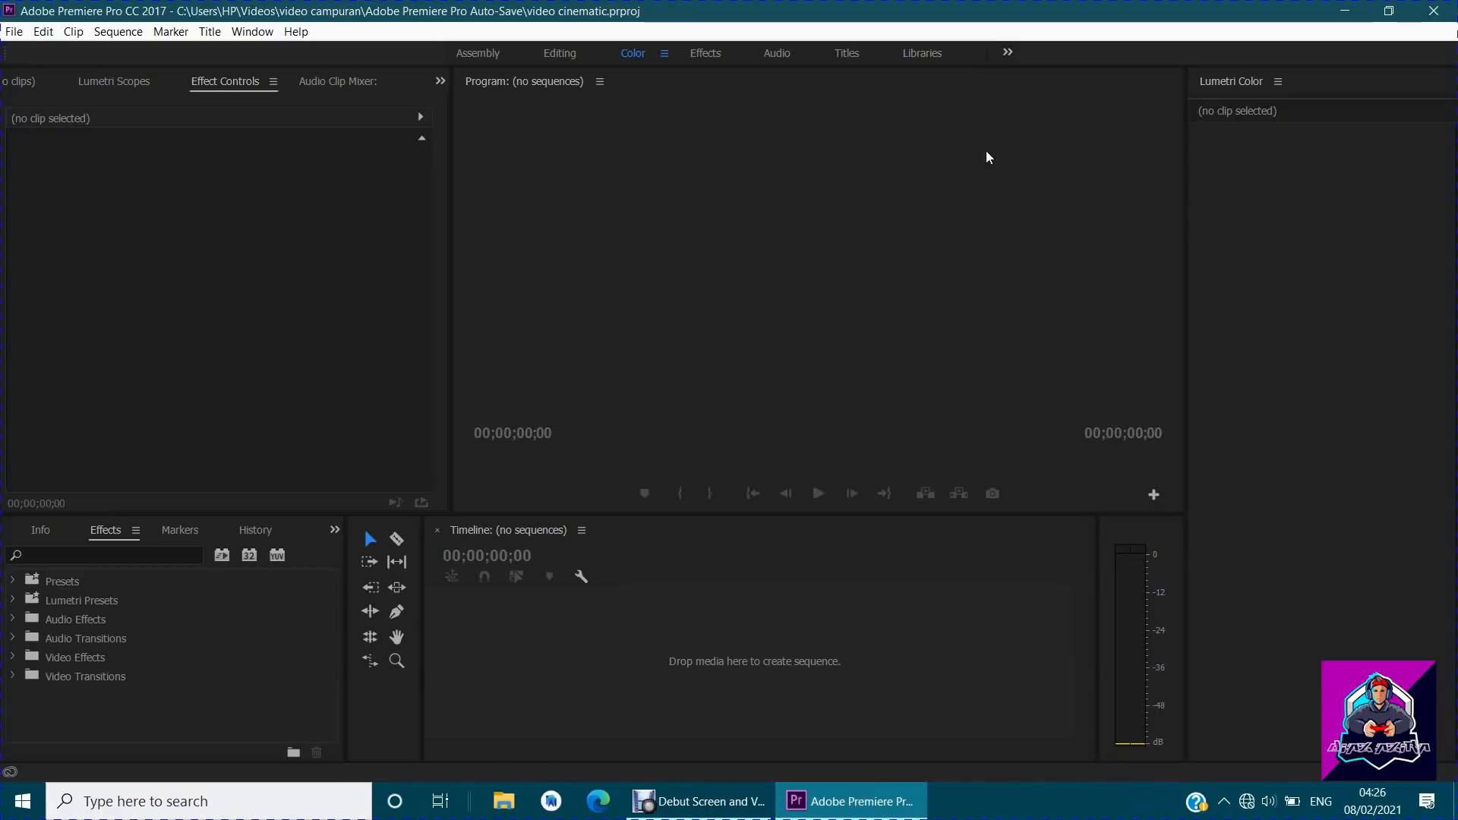
click(706, 57)
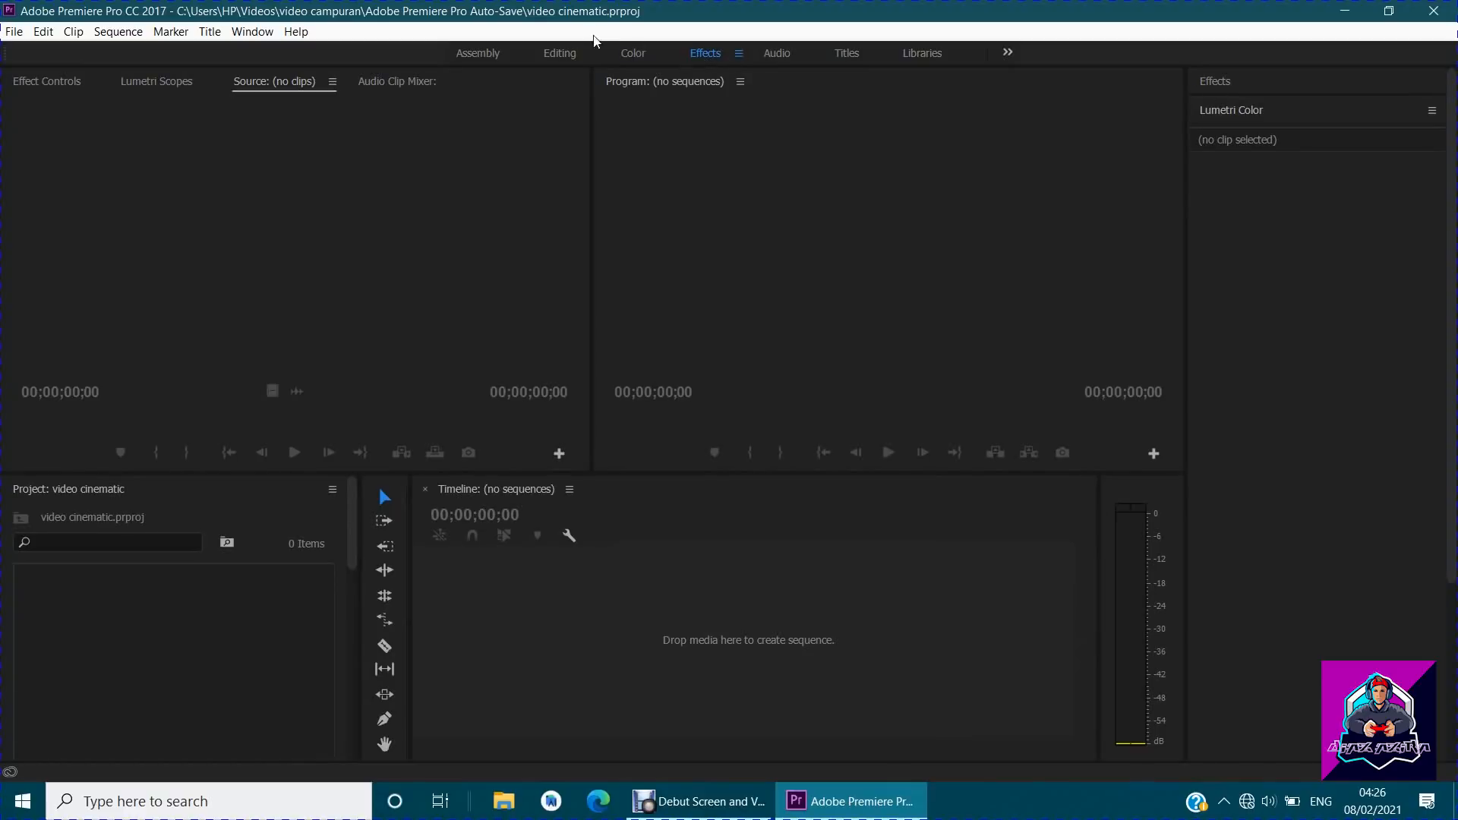
click(562, 52)
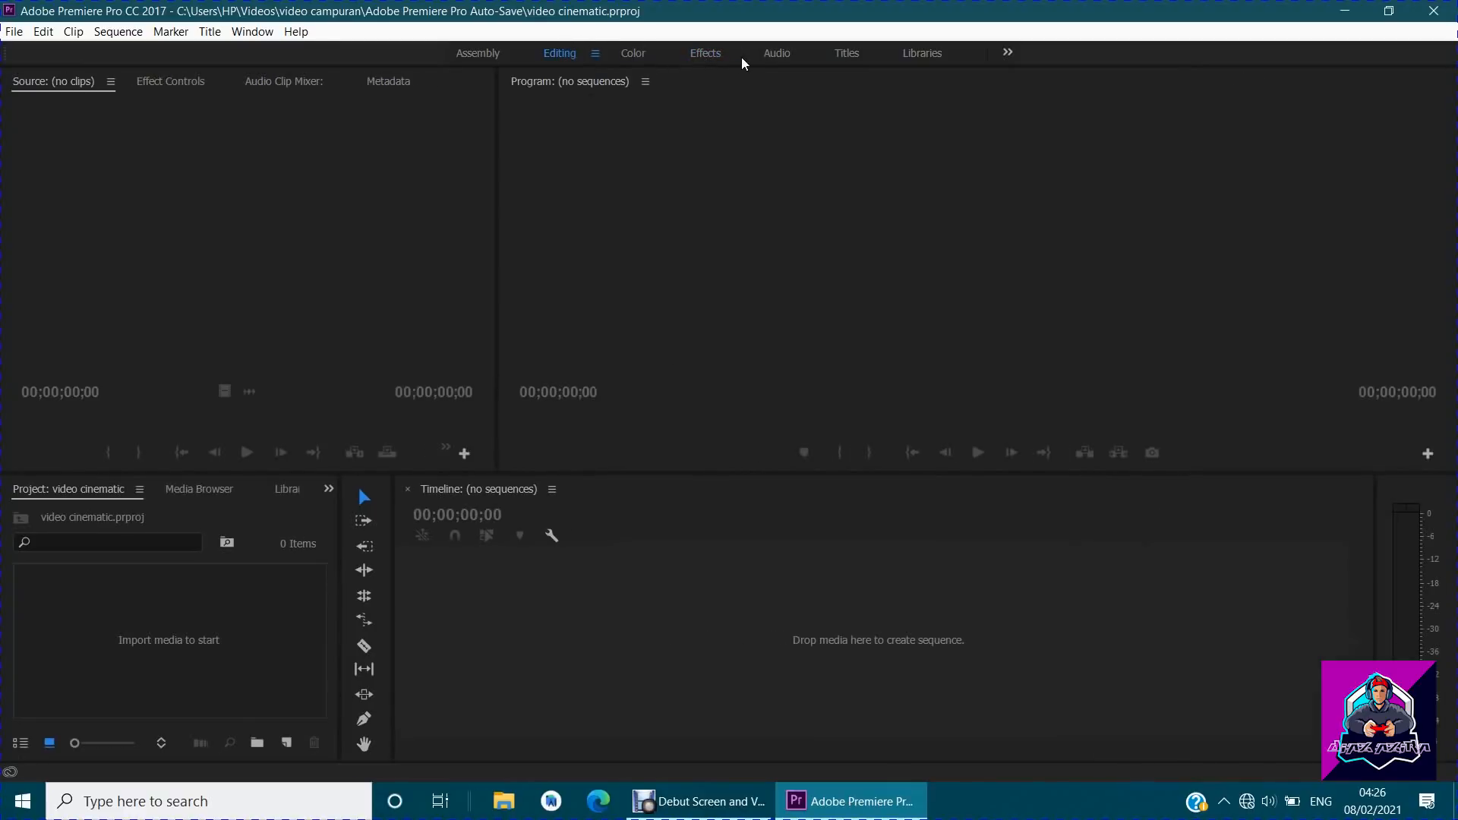
click(715, 57)
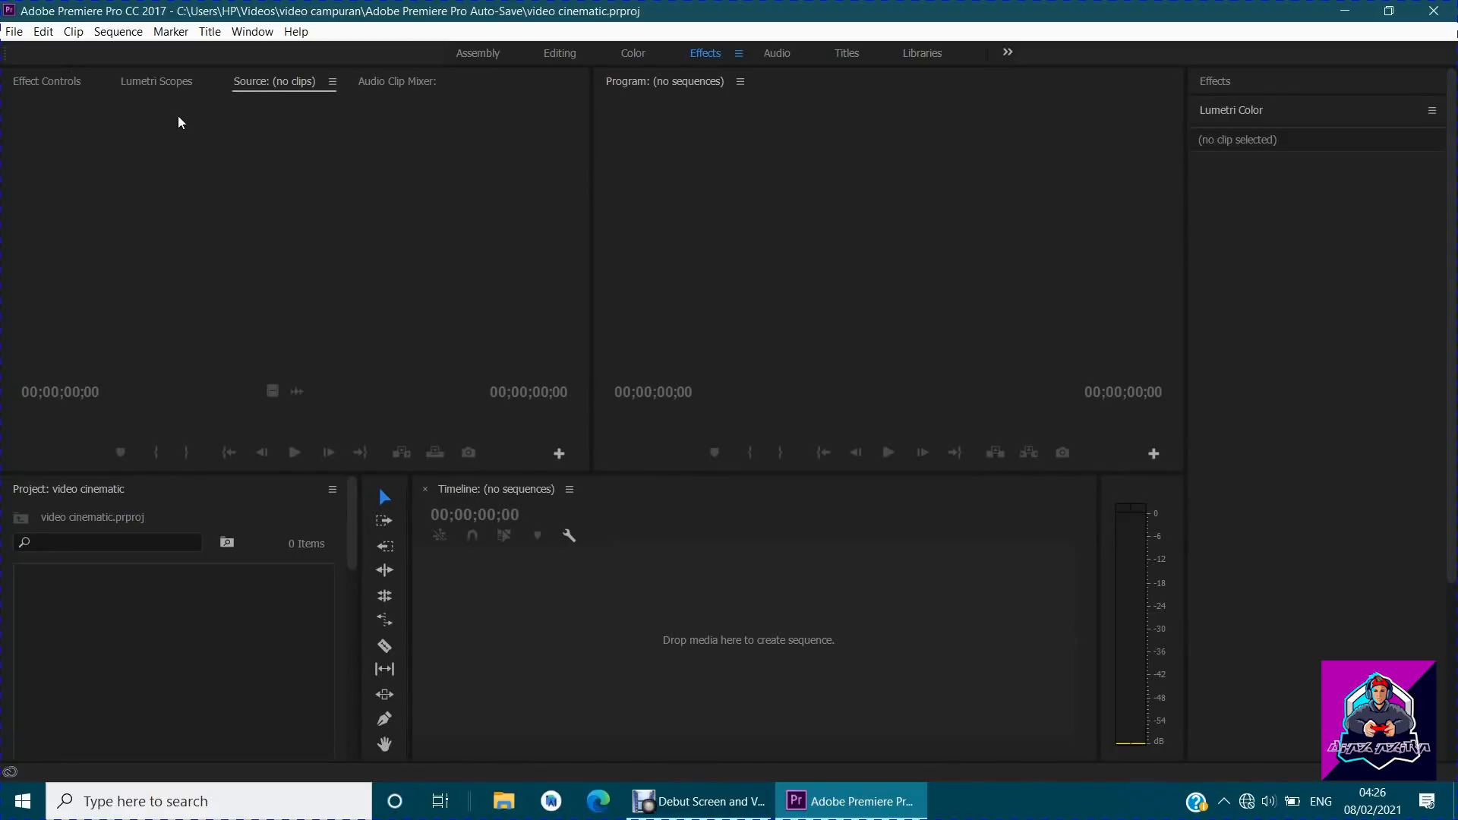
click(68, 89)
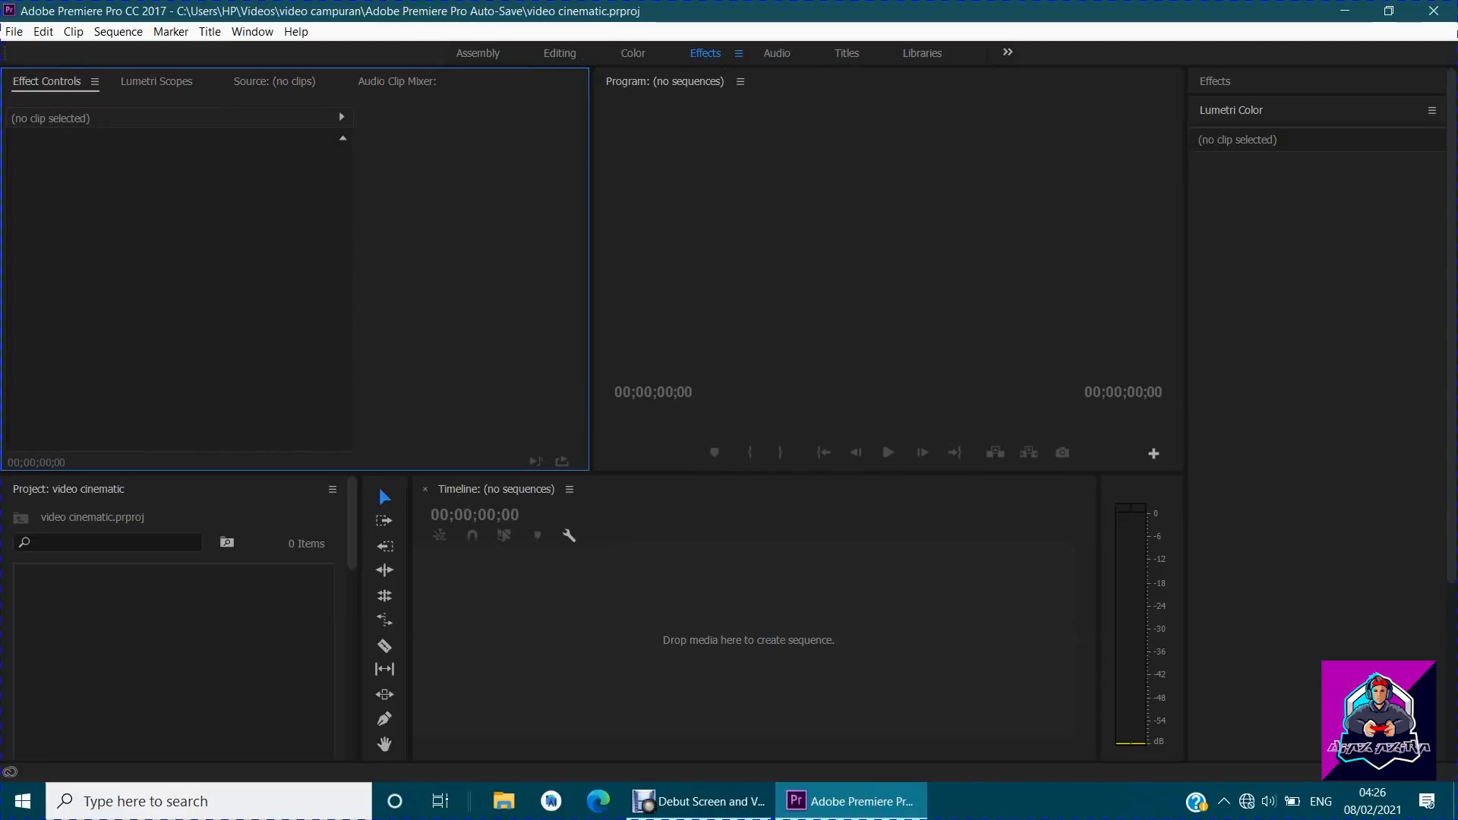
click(778, 55)
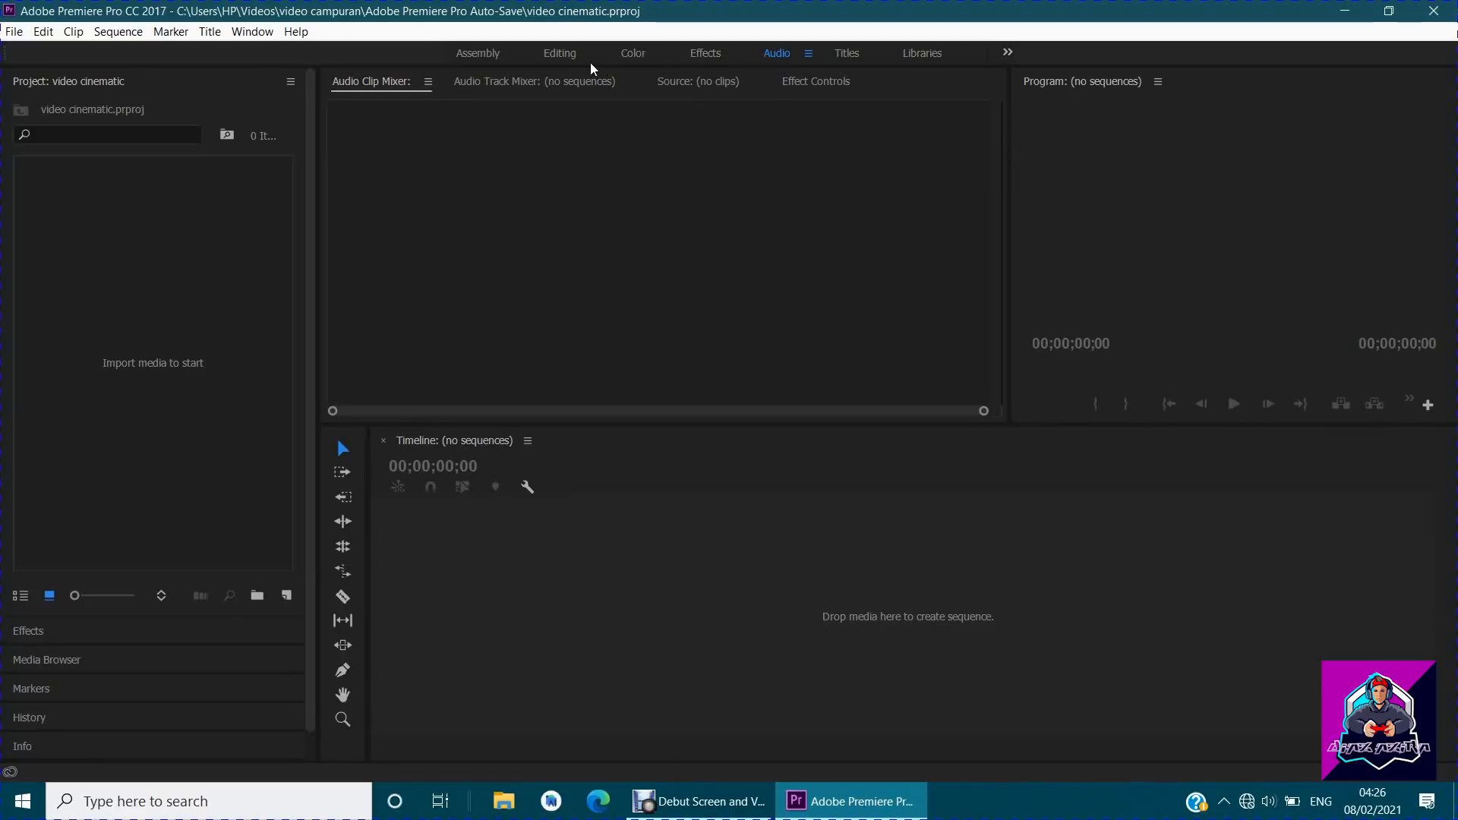
click(560, 54)
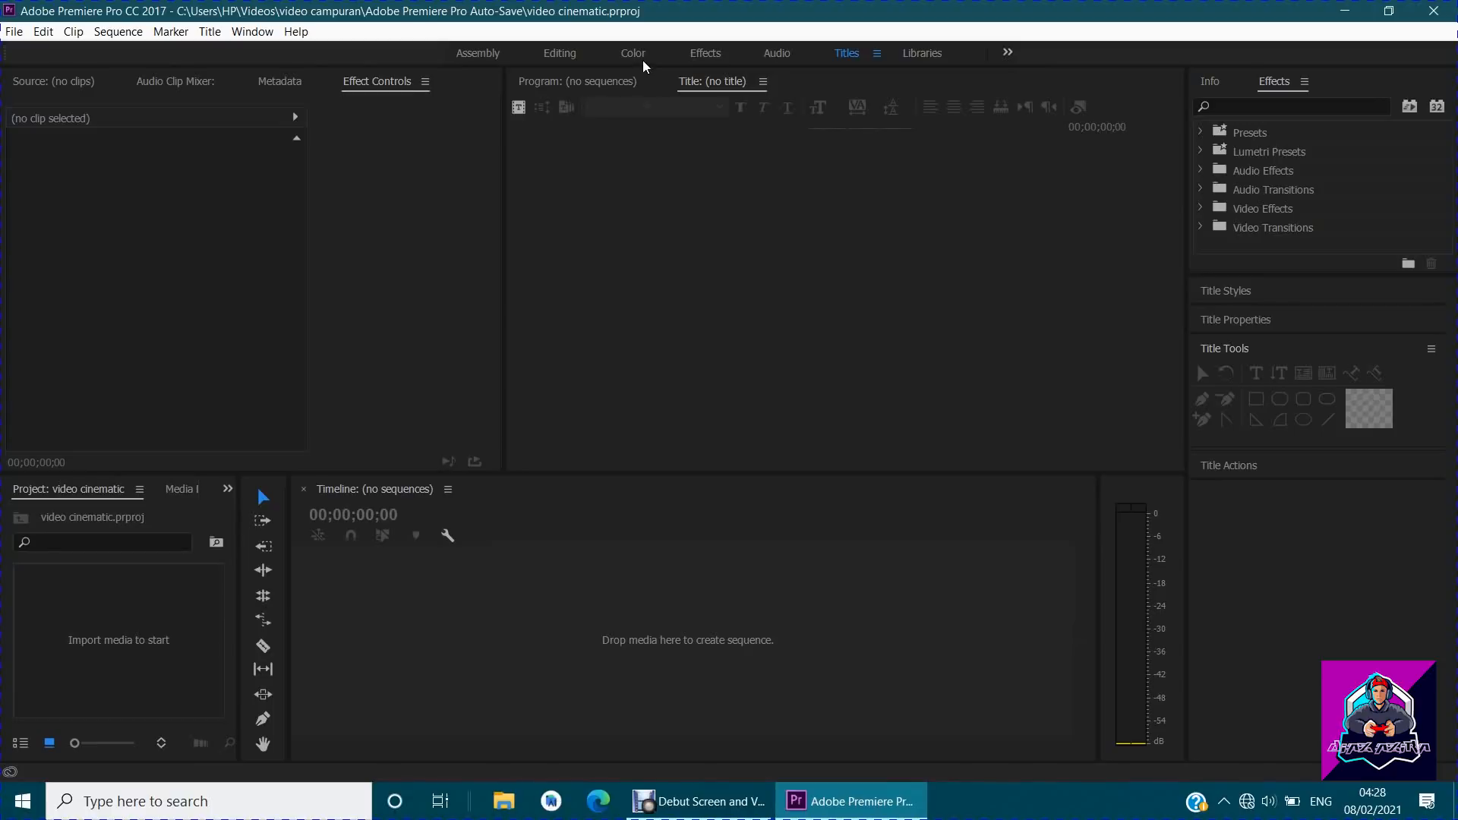
click(546, 59)
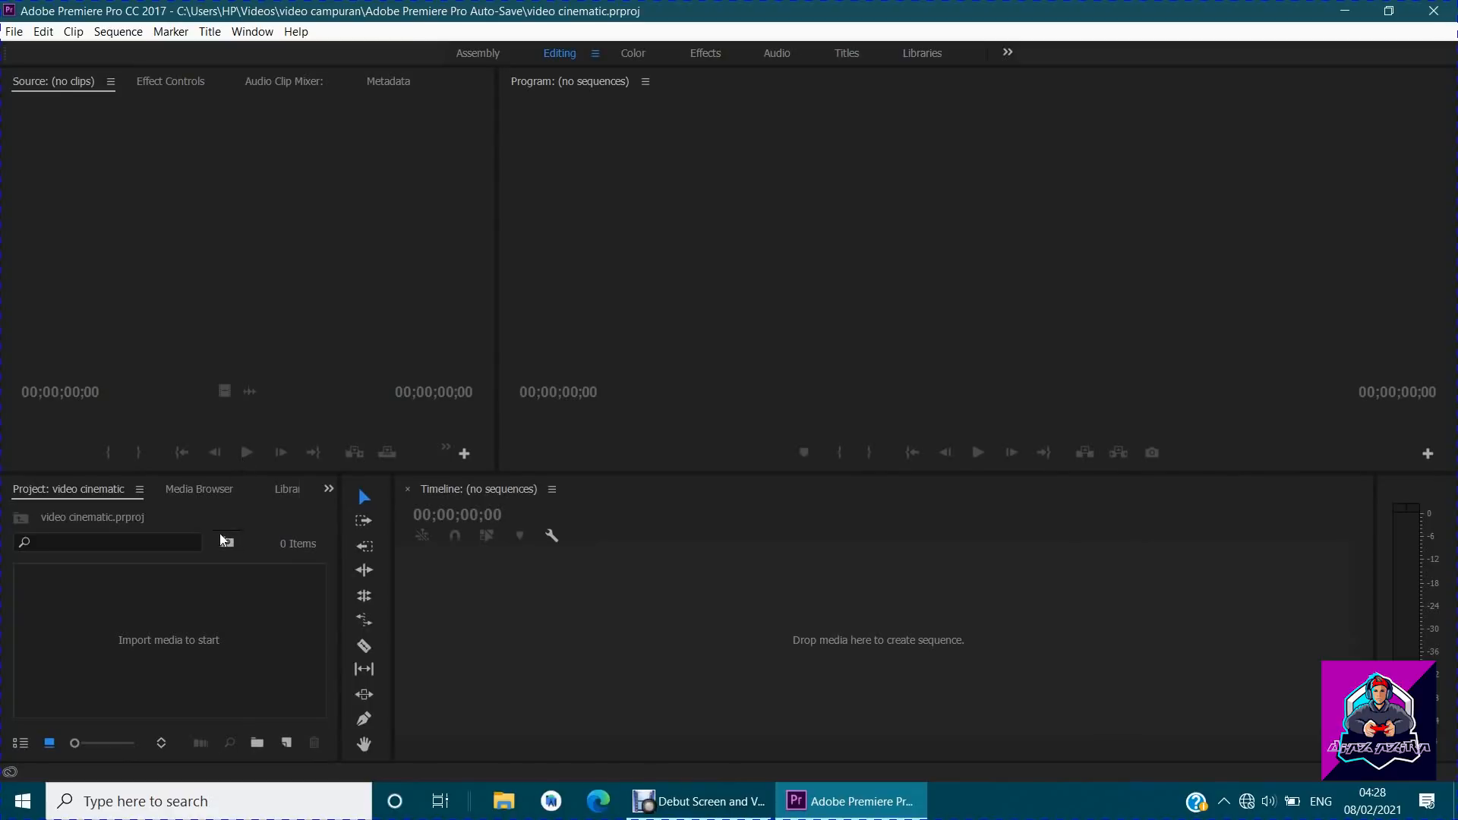
double_click(161, 600)
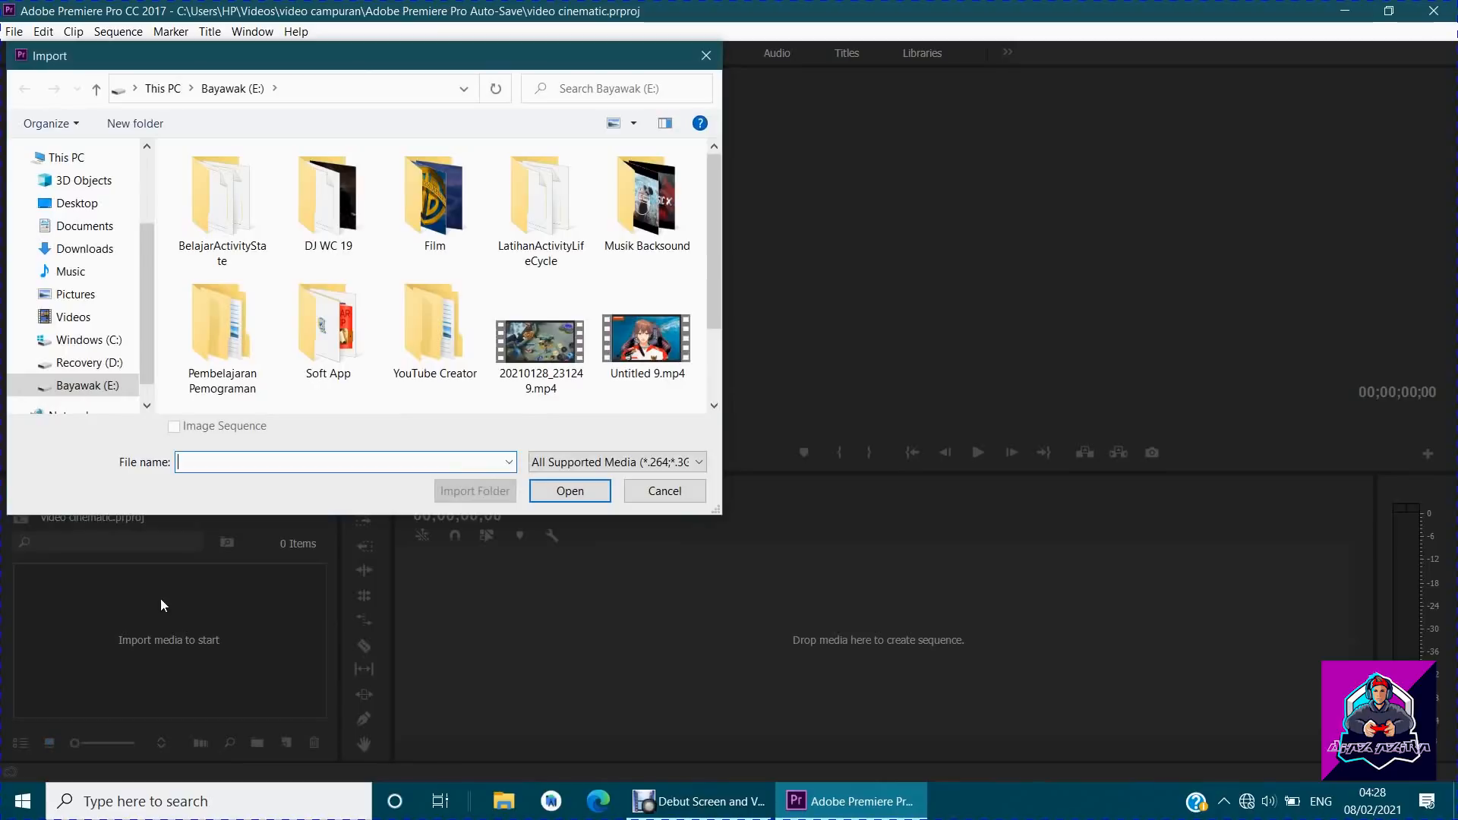
click(705, 55)
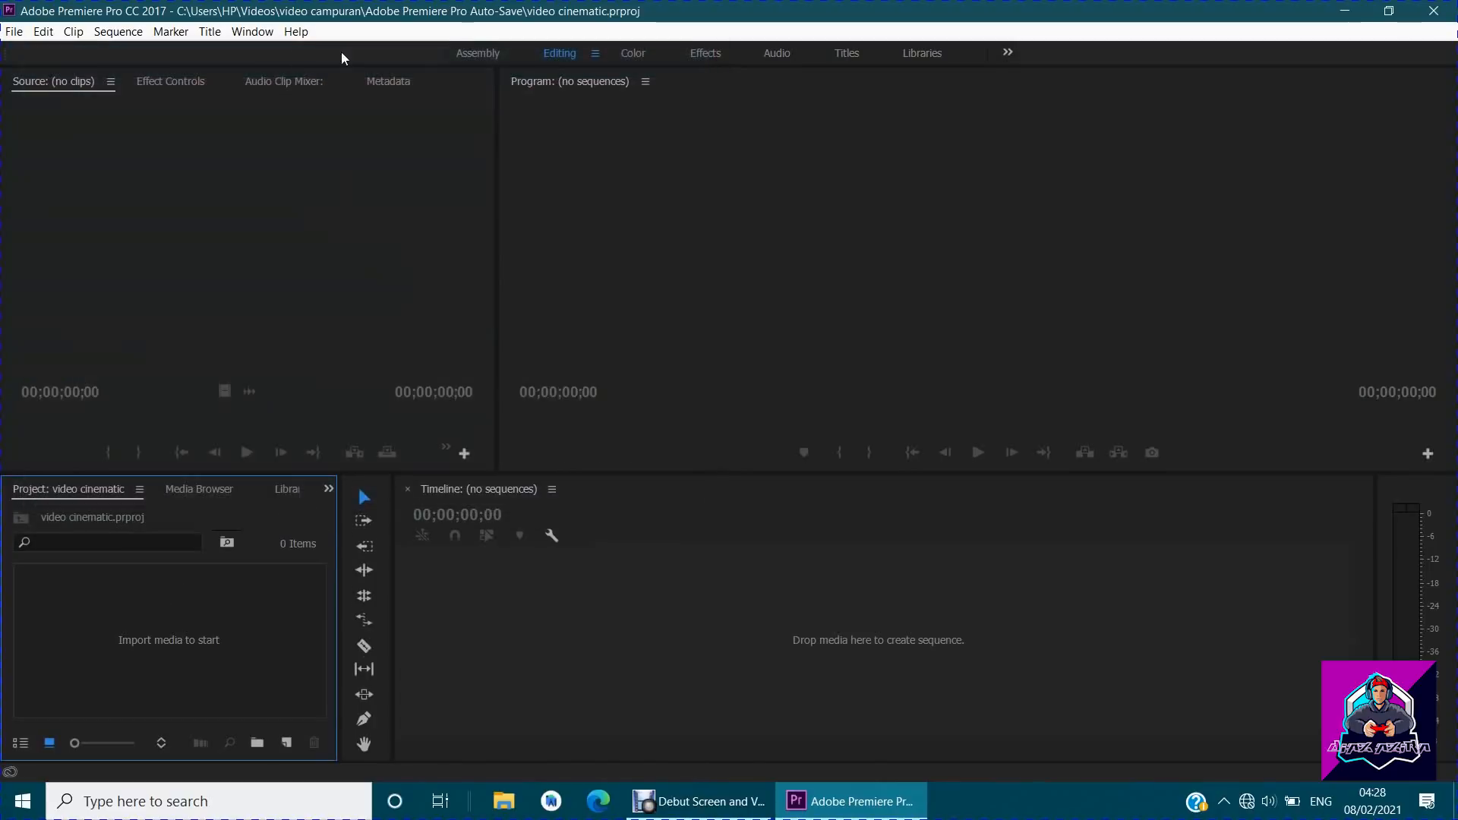
click(18, 33)
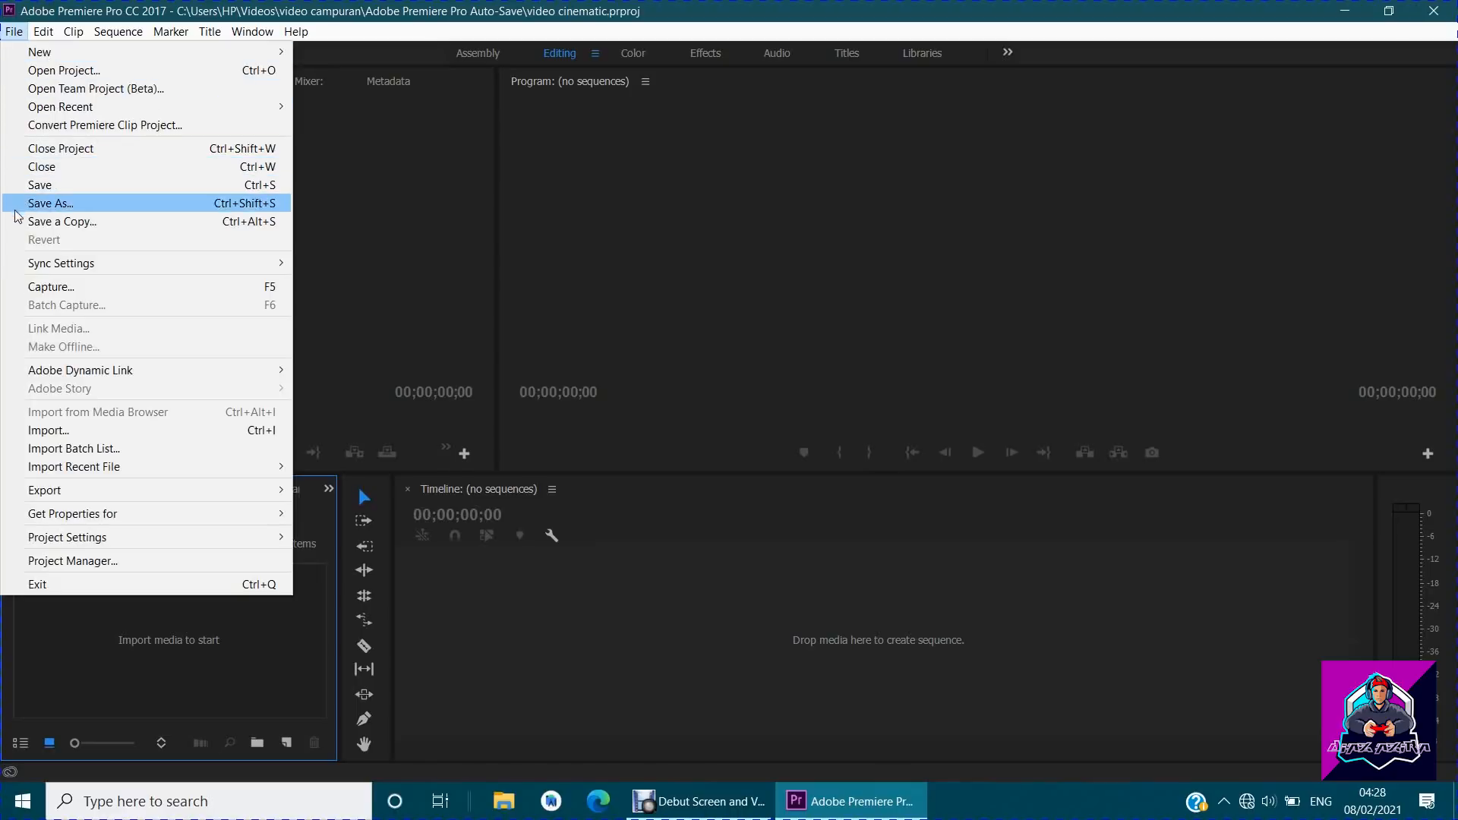
click(41, 429)
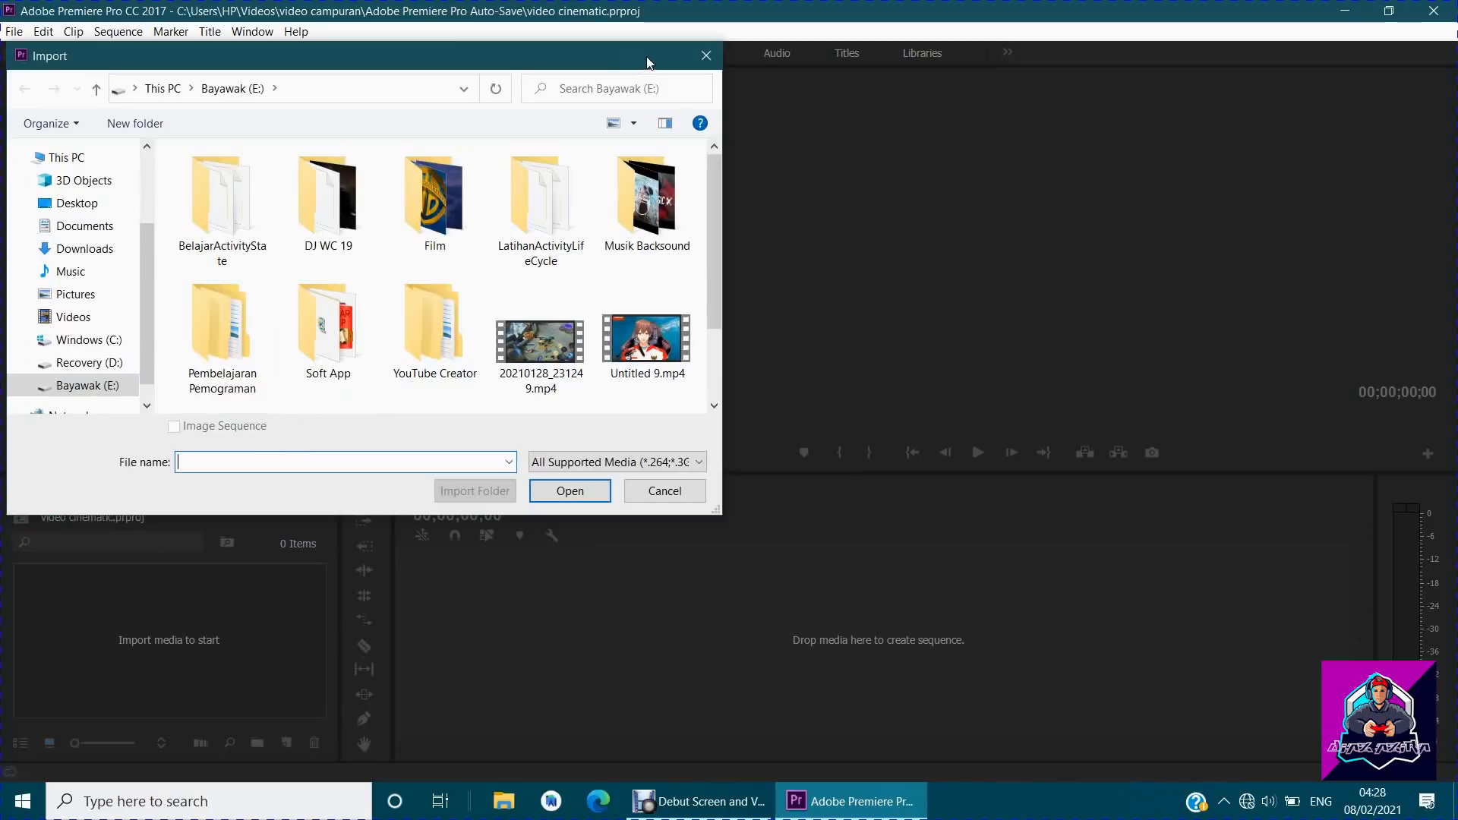
click(698, 54)
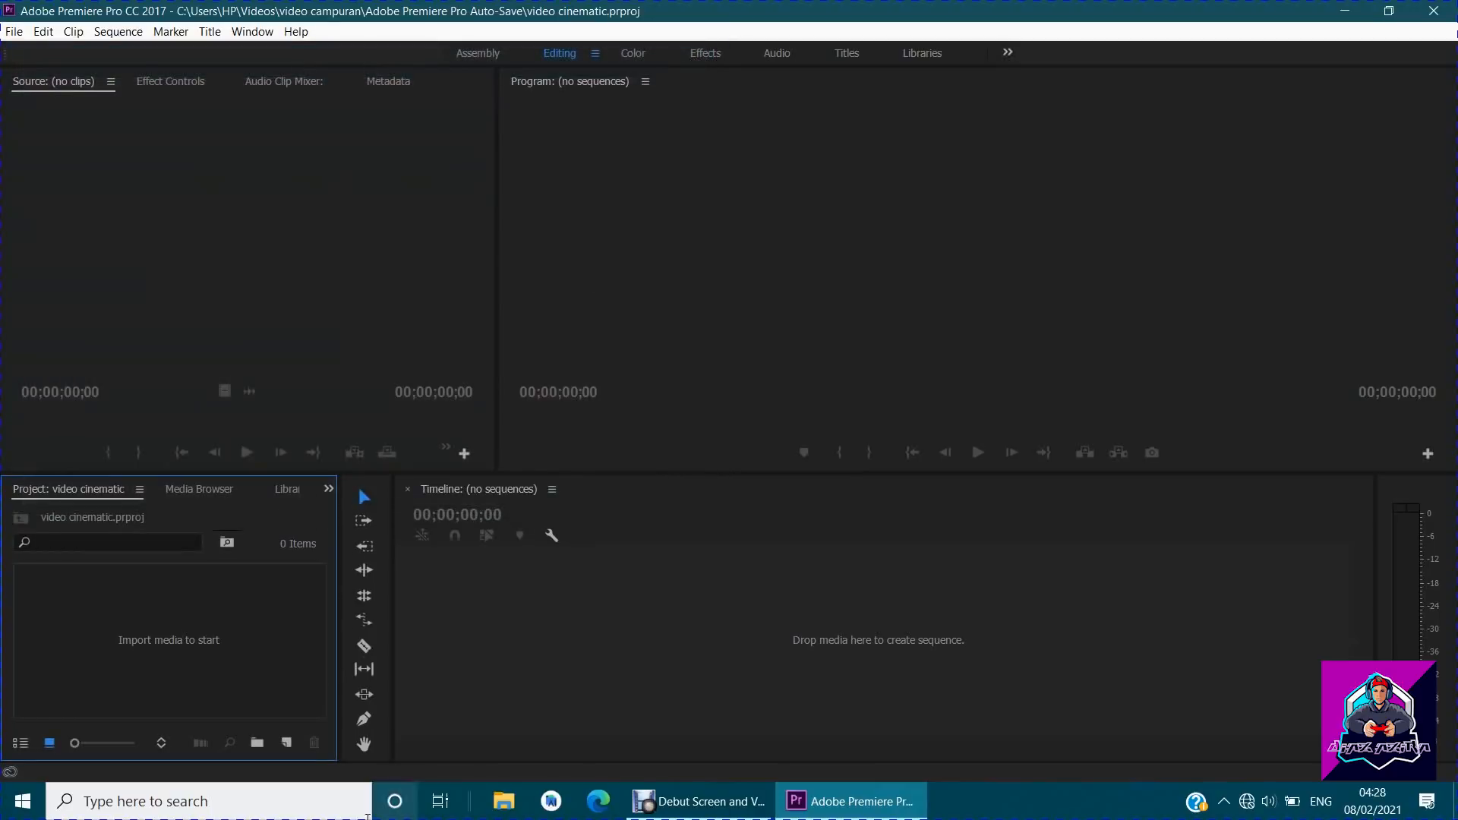
Switch to File Explorer and open the folder DJ WC 19 > Video Fujifilm > Ujung Genteng > Ujung genteng2 on drive Bayawak (E:).
click(501, 806)
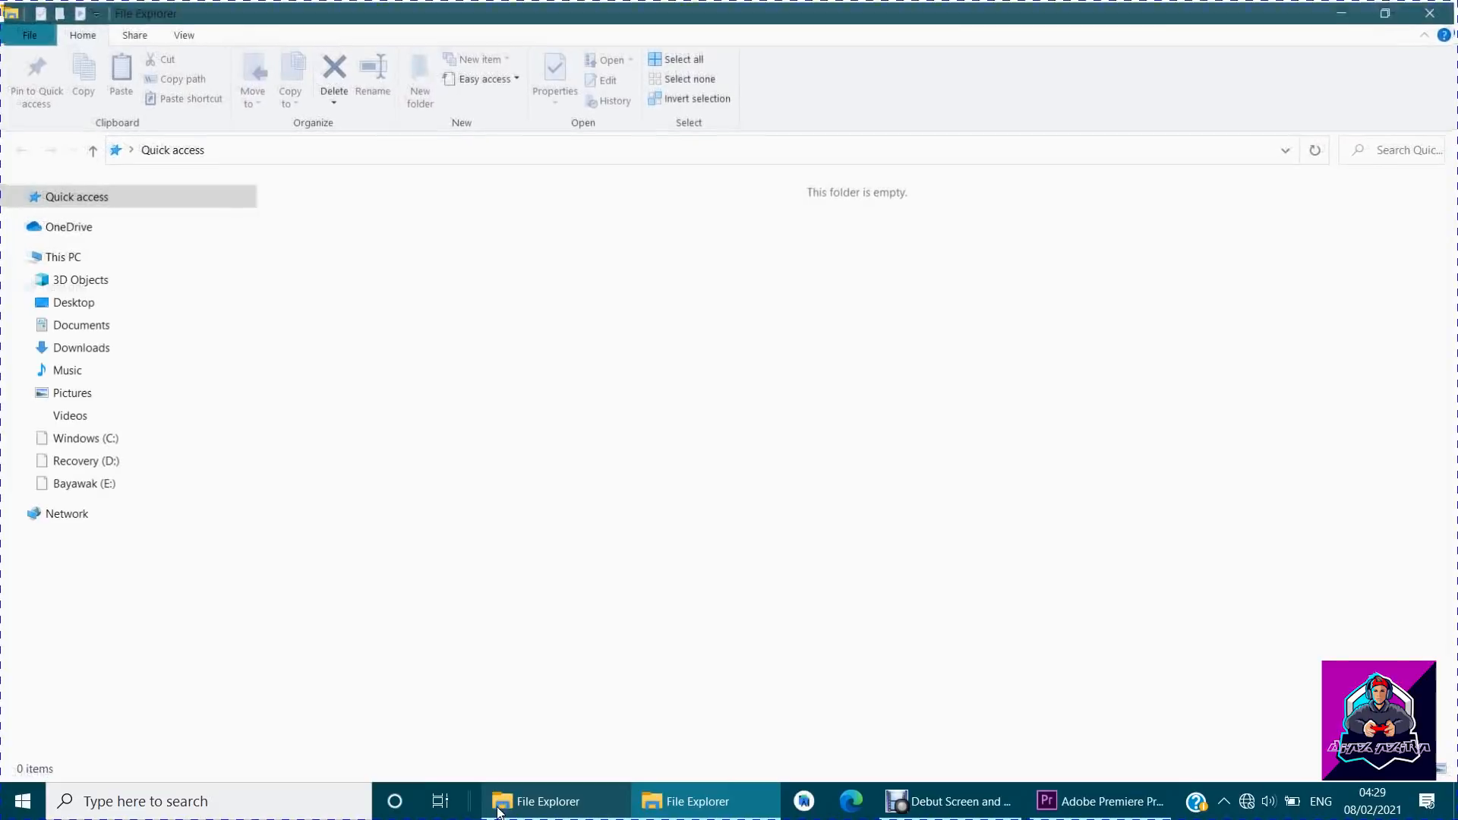
mouse_move(535, 809)
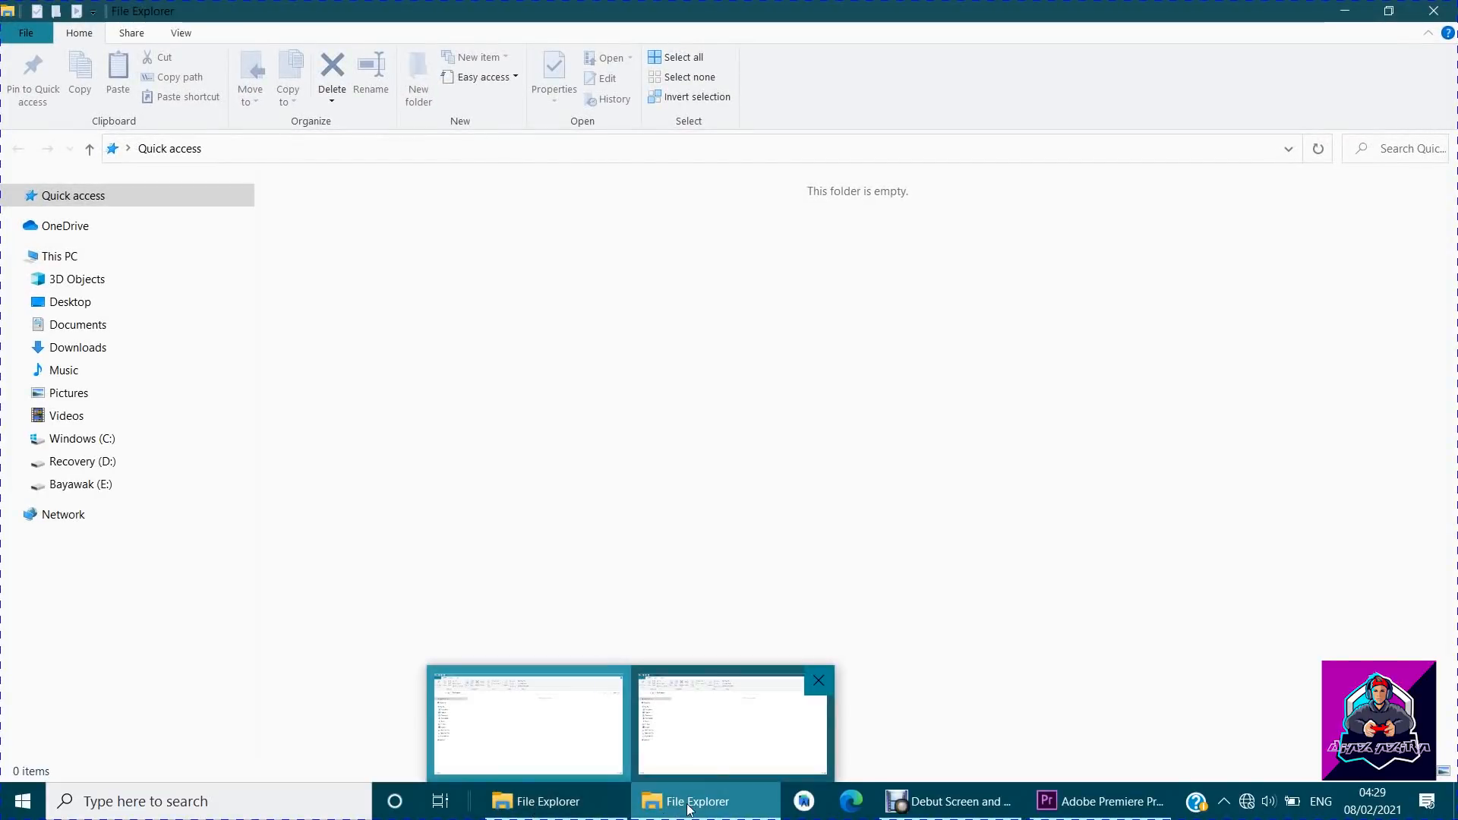
click(819, 679)
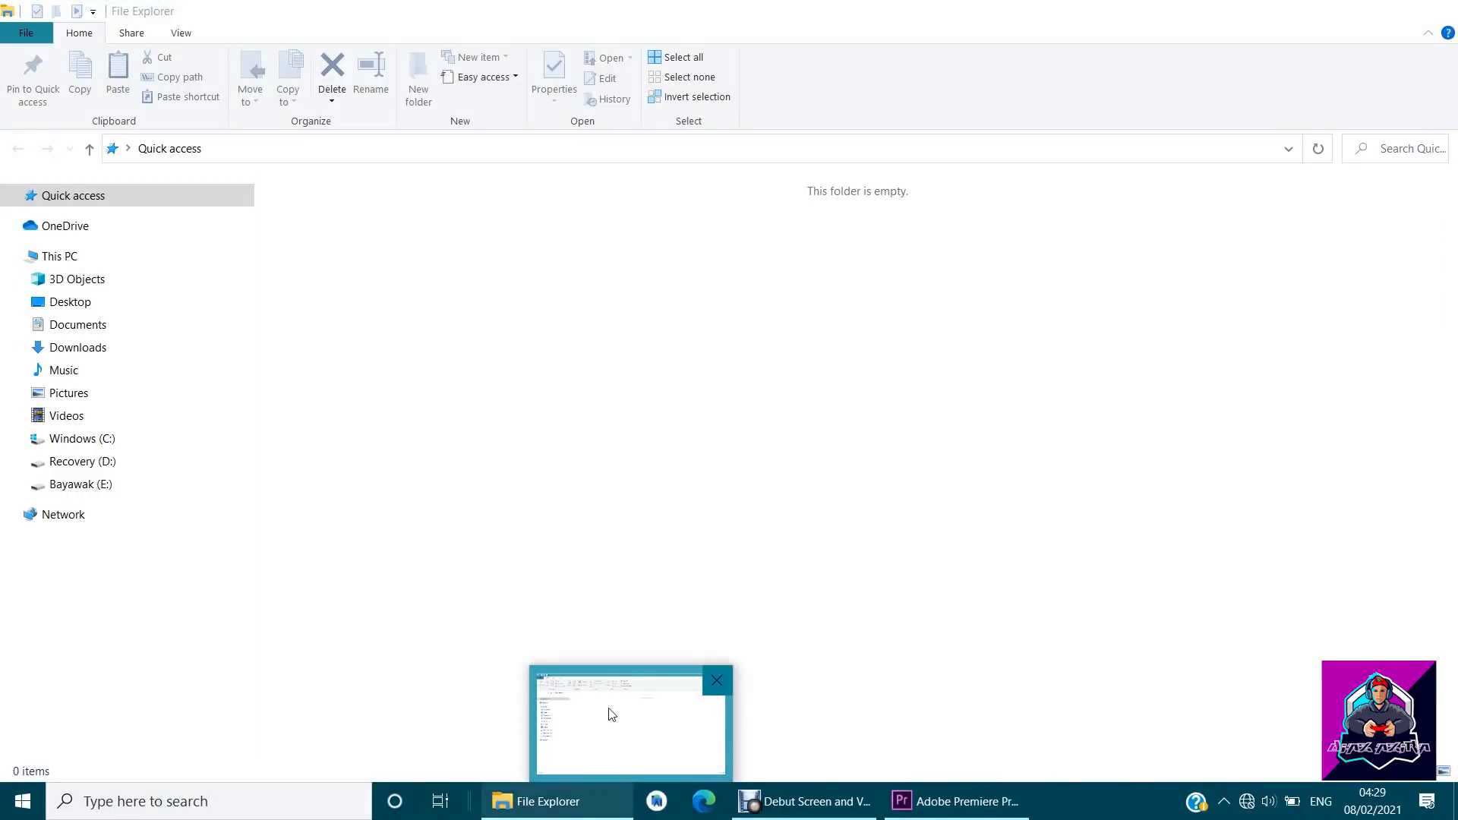
click(84, 486)
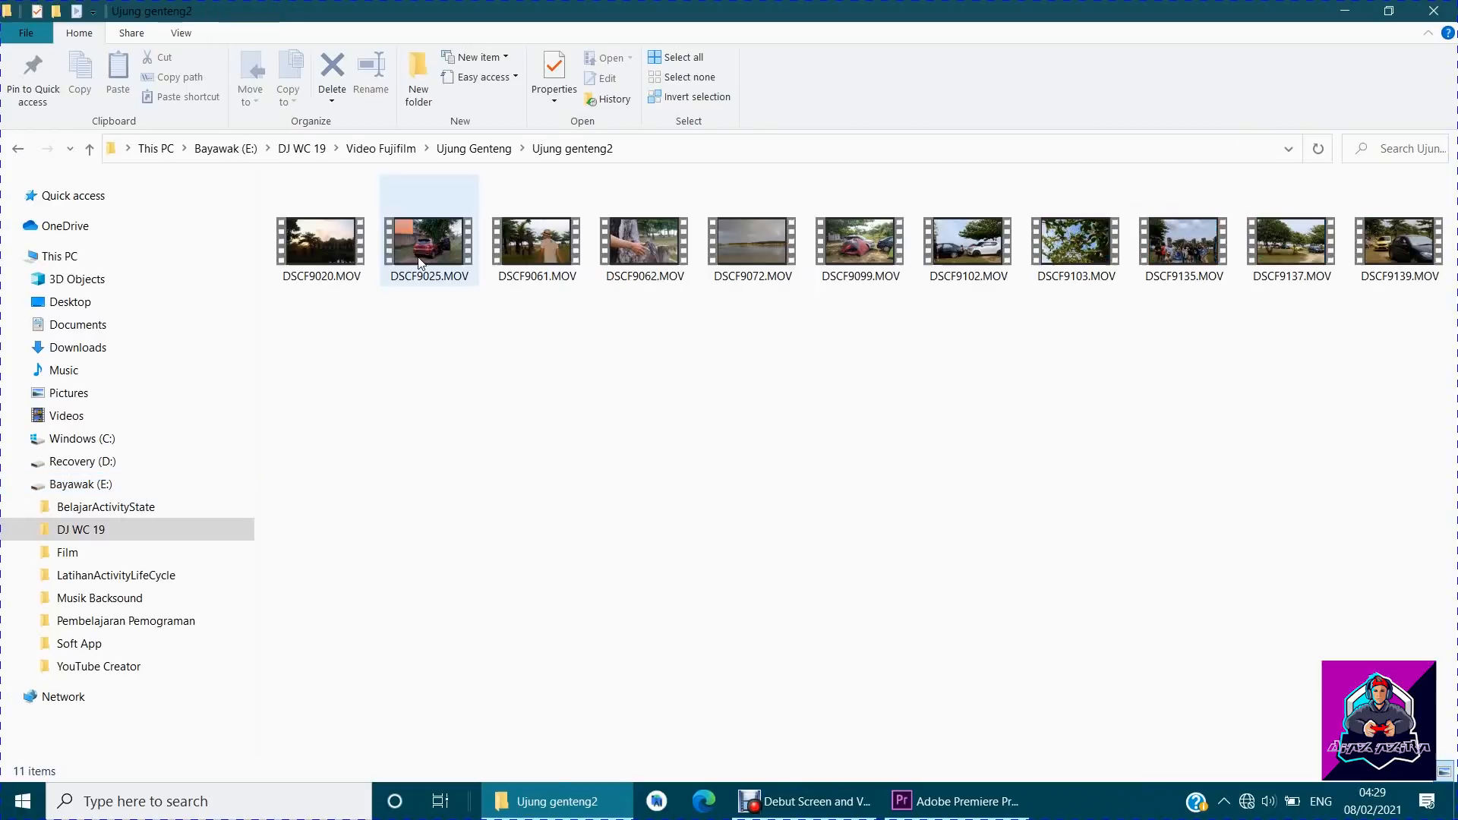
Import the clips DSCF9025.MOV and DSCF9102.MOV from the Ujung genteng2 folder into the Premiere Pro project.
click(428, 253)
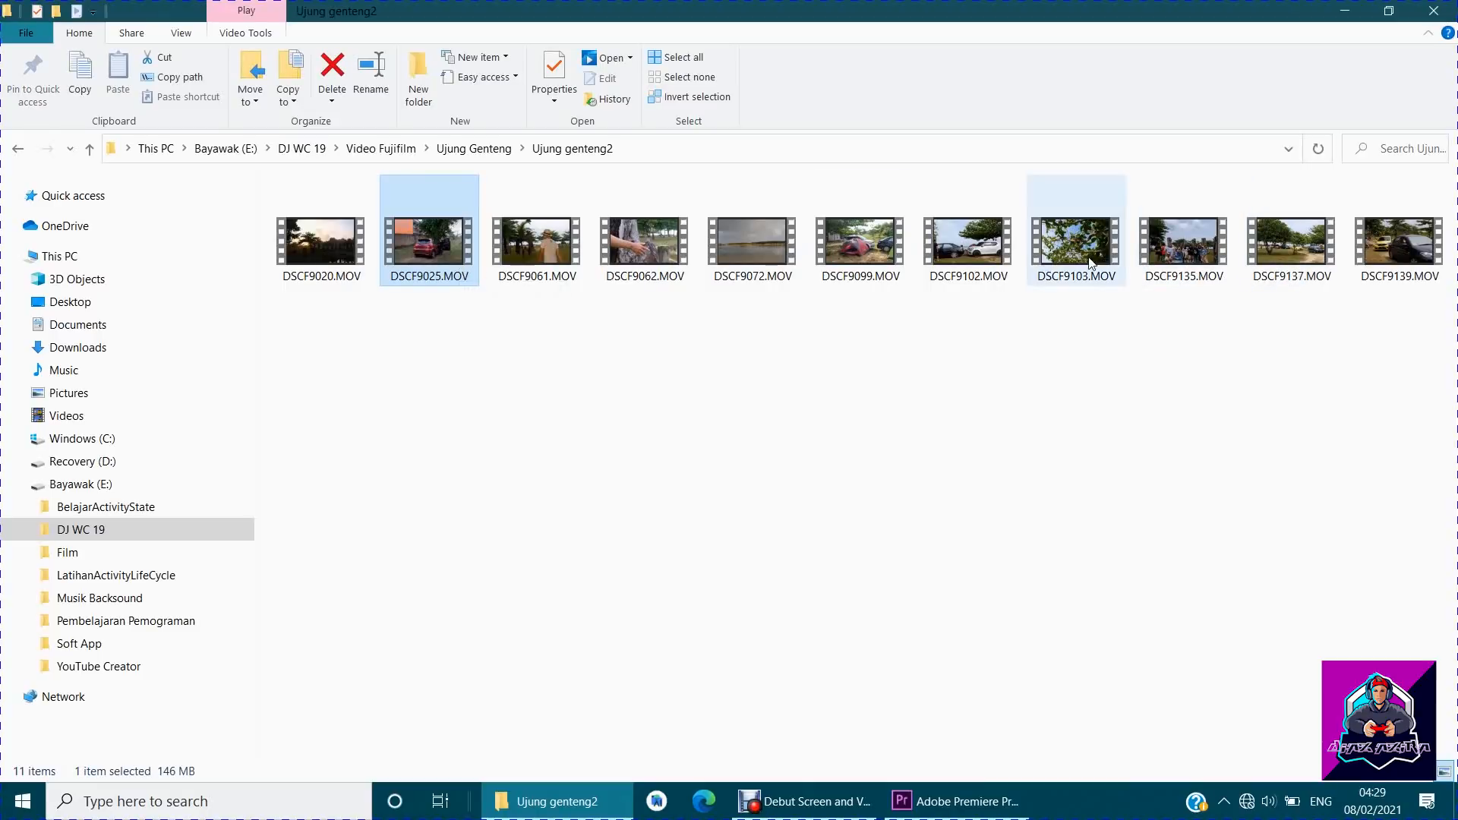
ctrl+click(975, 266)
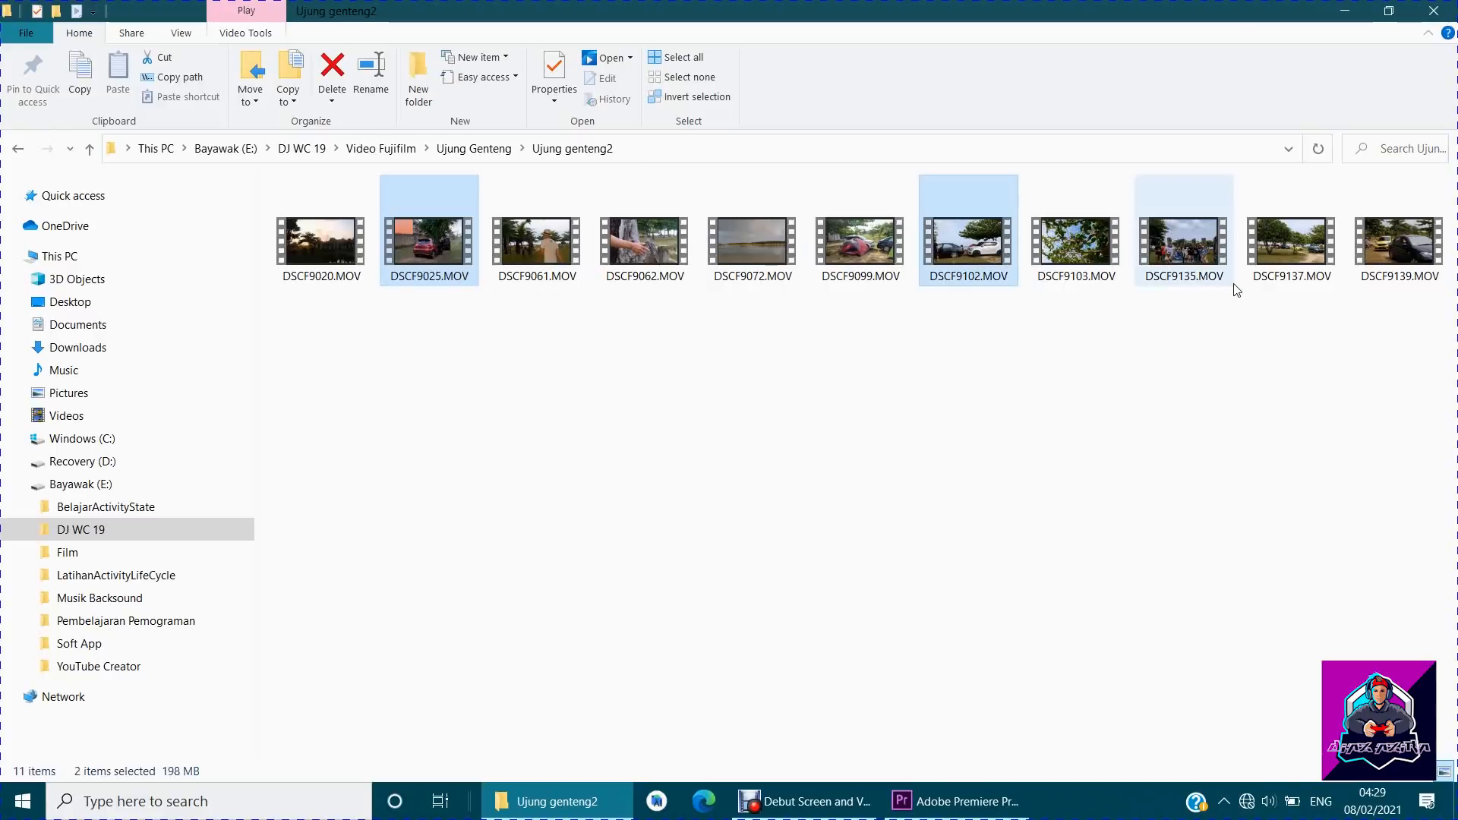
ctrl+click(1372, 266)
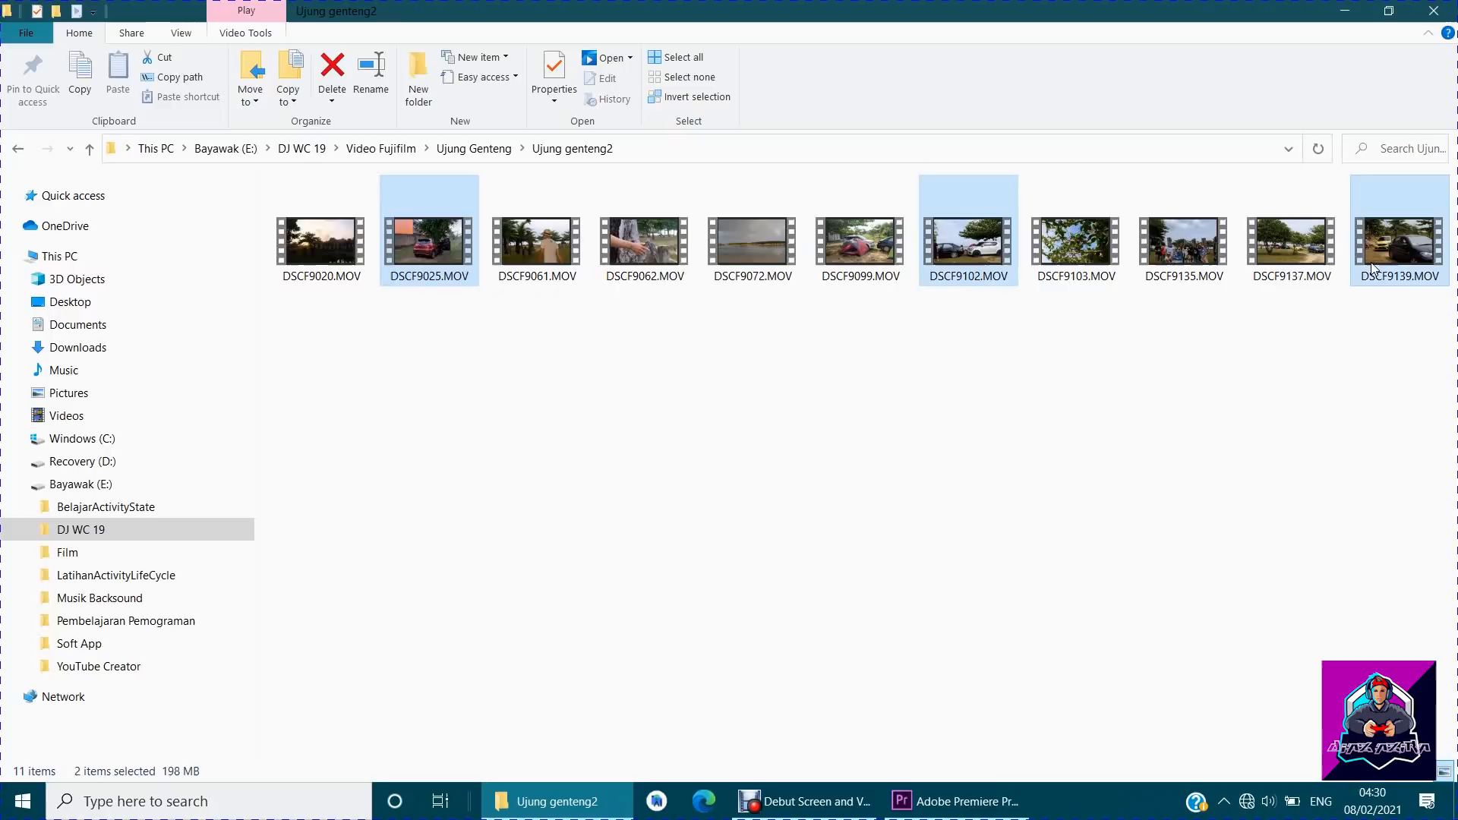
ctrl+click(1365, 265)
ctrl+click(1291, 251)
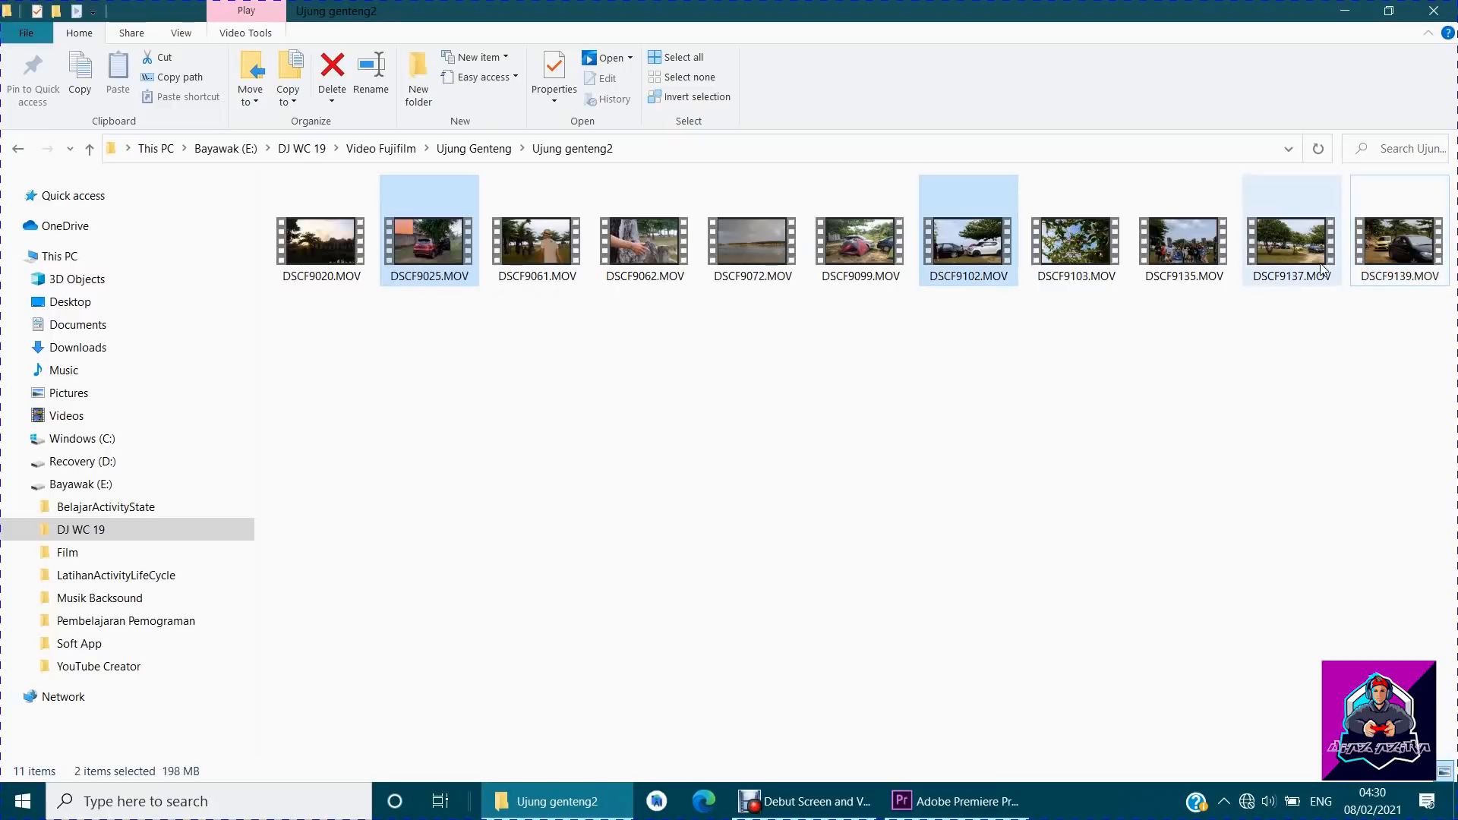
drag(939, 266, 234, 642)
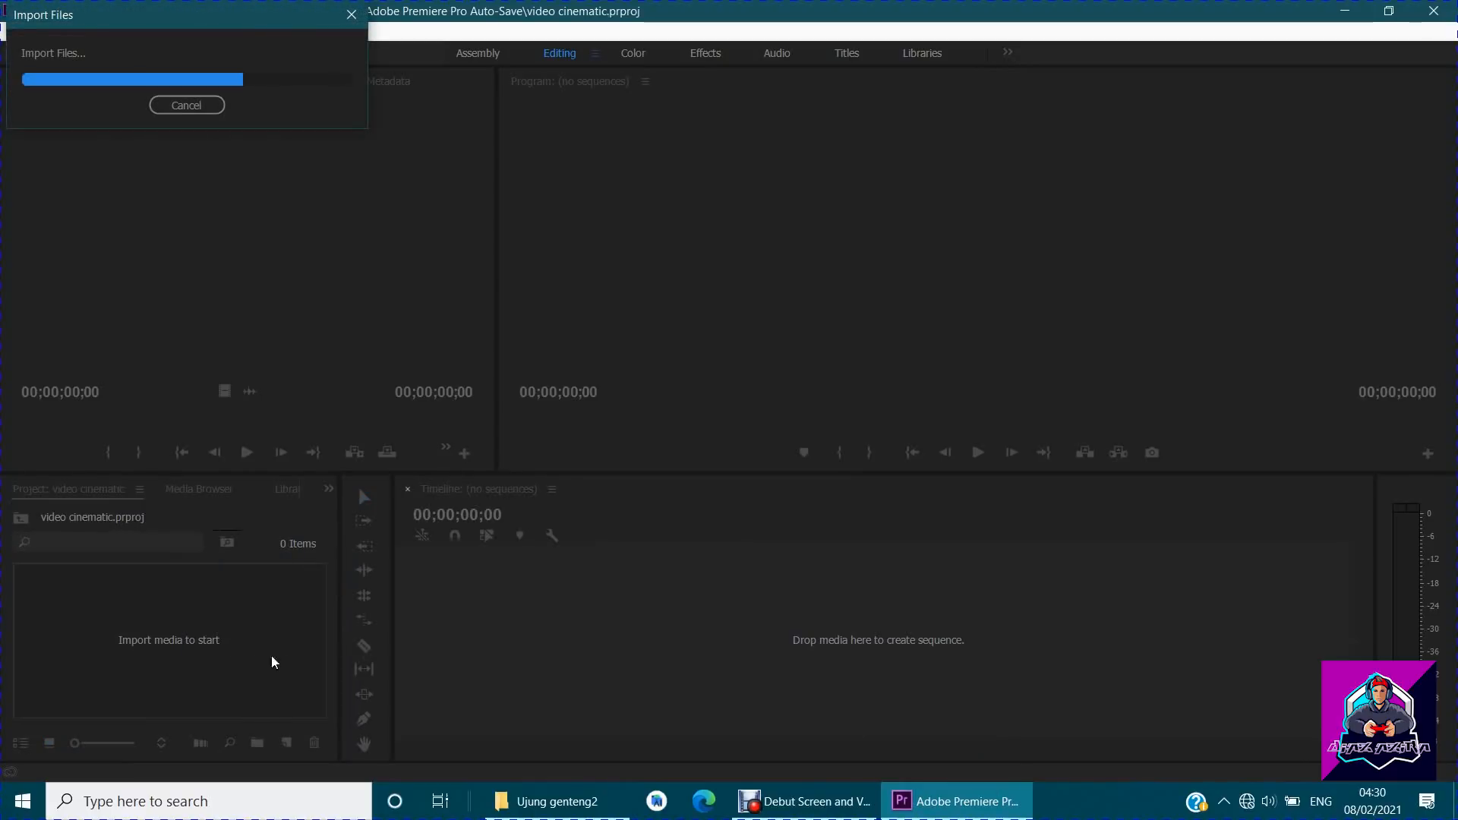
Open the imported clip DSCF9102.MOV in the Source monitor.
scroll(182, 599, up, 1)
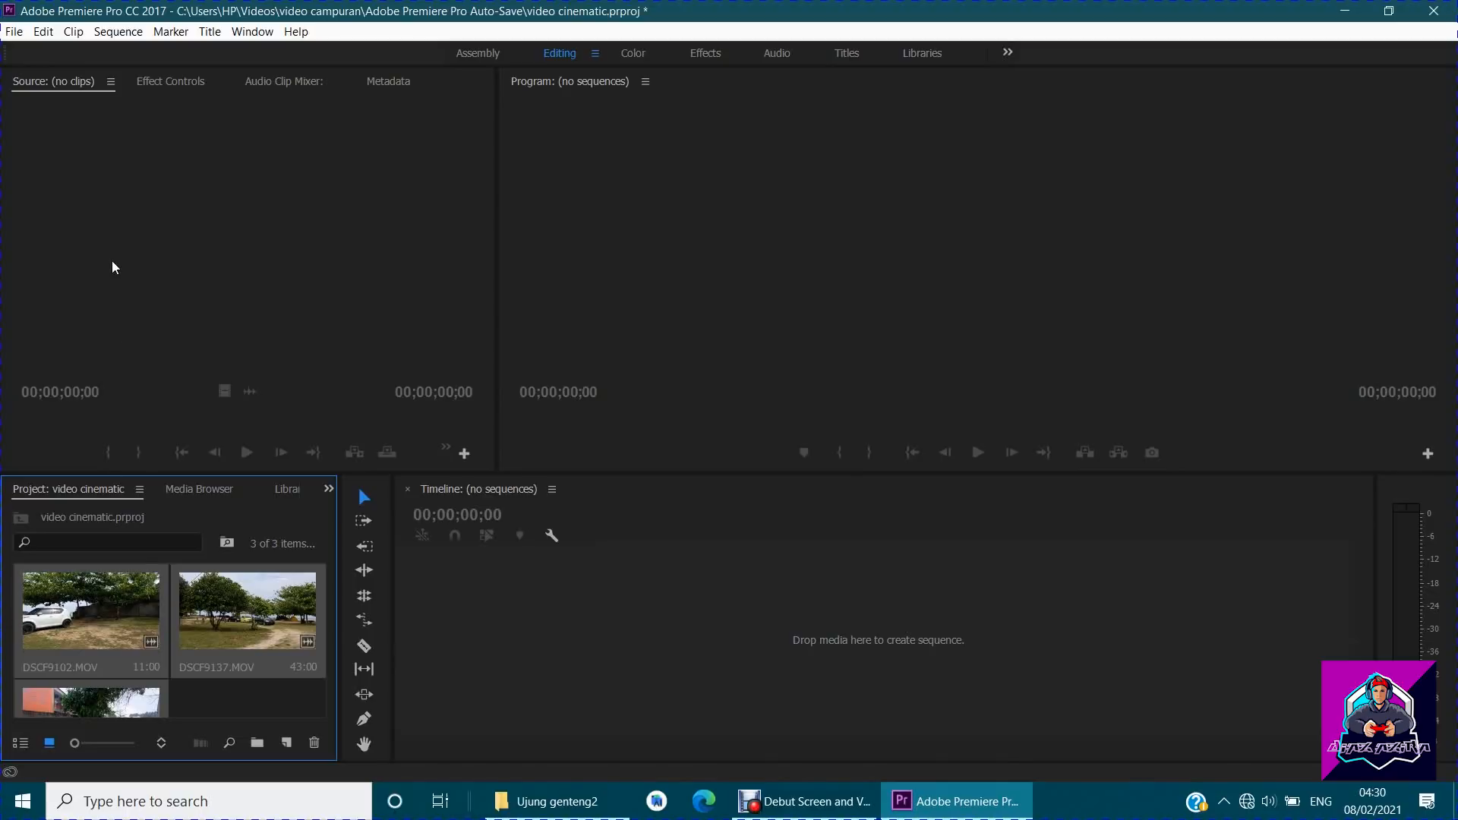
double_click(117, 626)
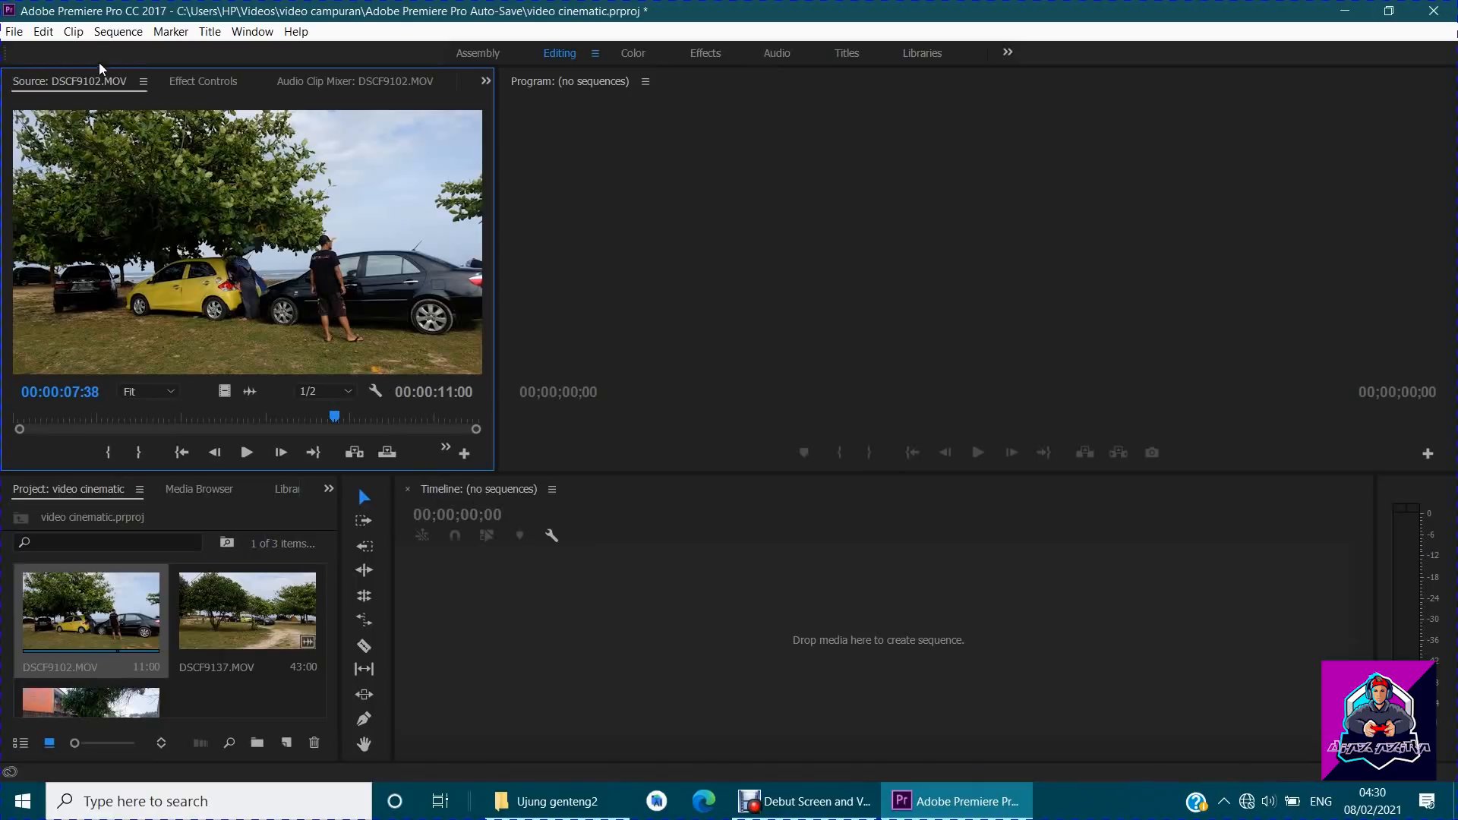
Create a new sequence named Sequence 01 with the Digital SLR preset DSLR 1080p30.
click(118, 31)
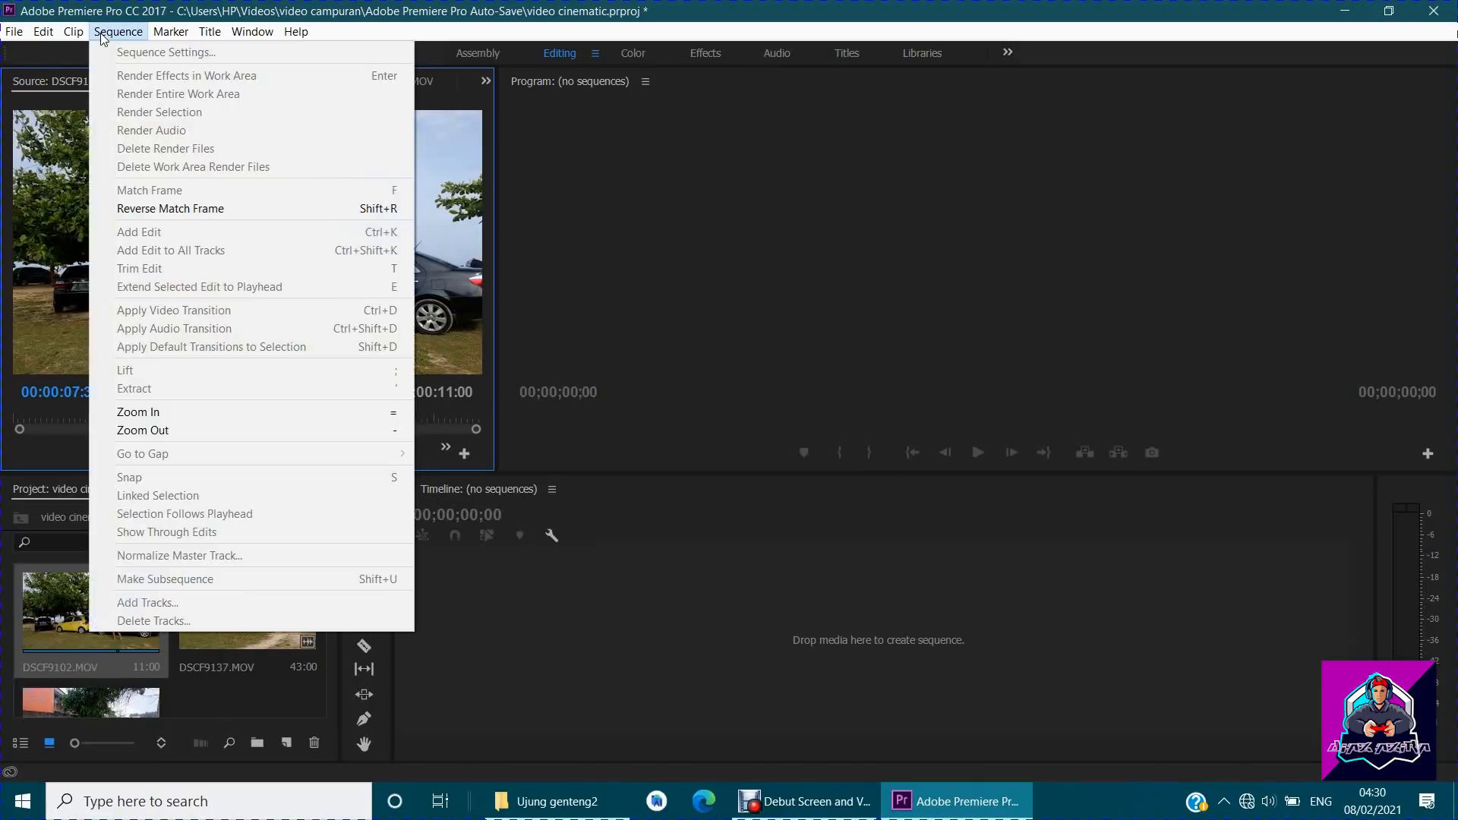
click(12, 33)
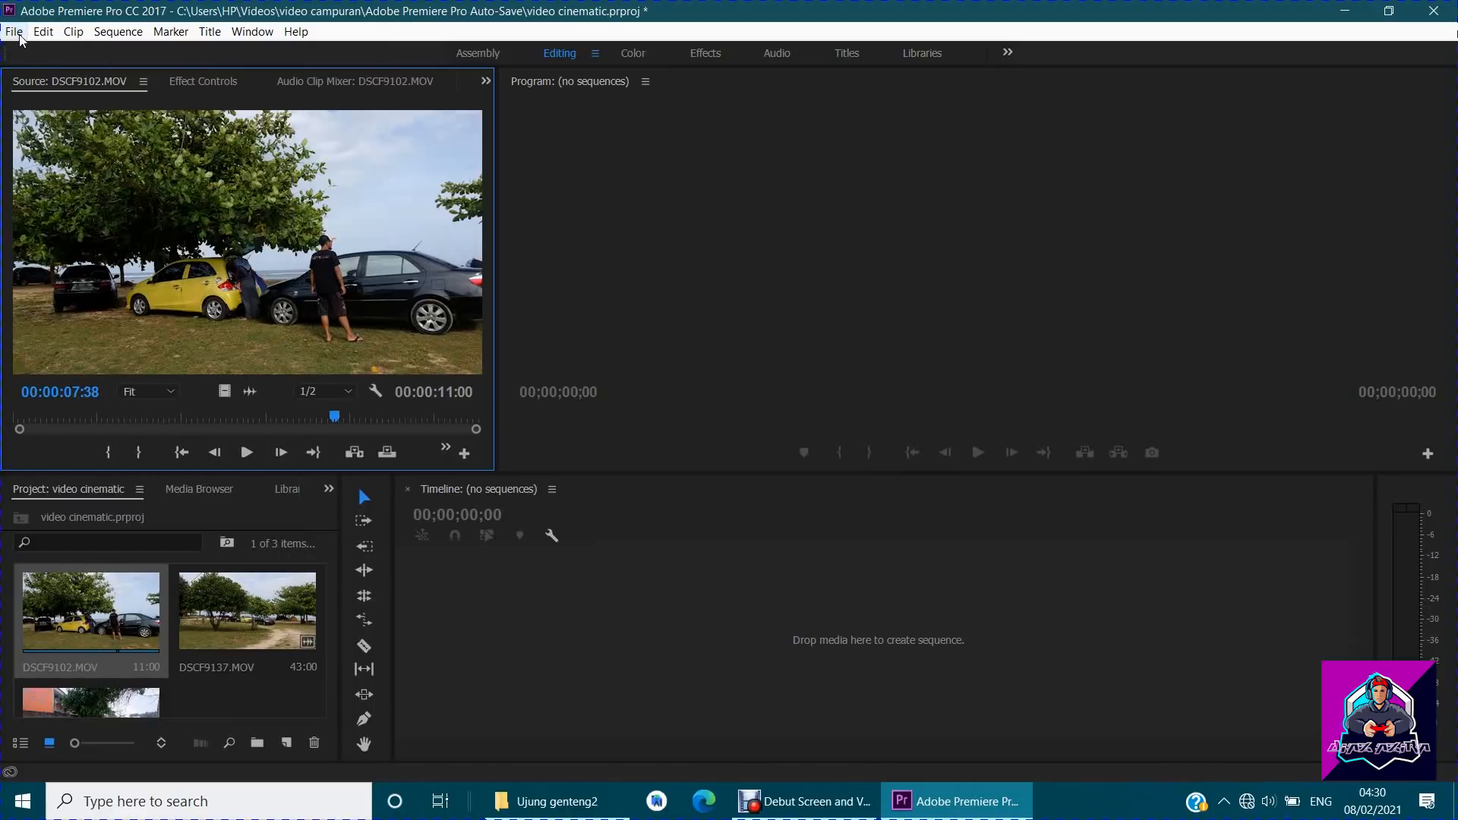
click(13, 32)
mouse_move(158, 64)
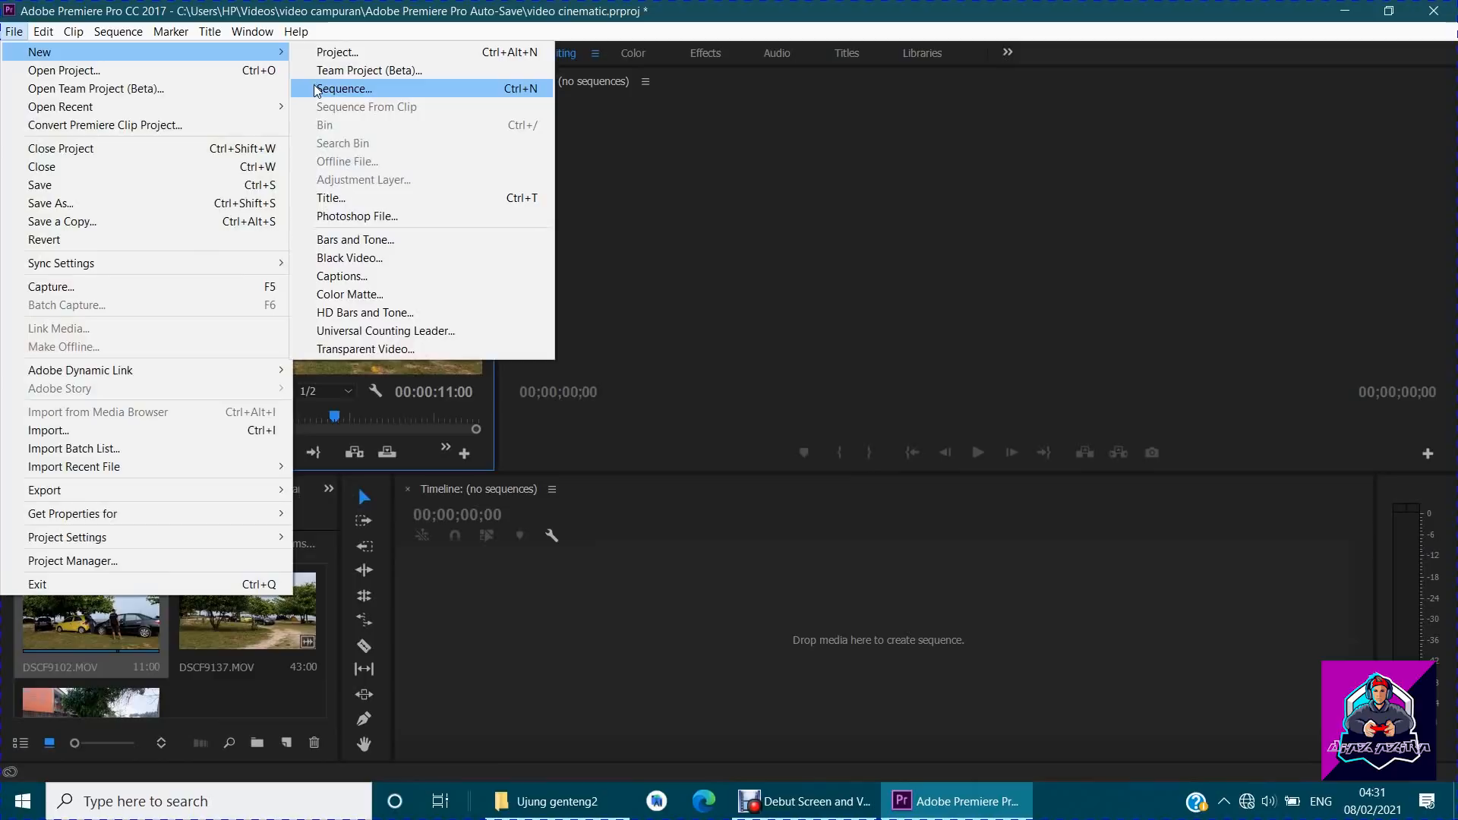
click(315, 88)
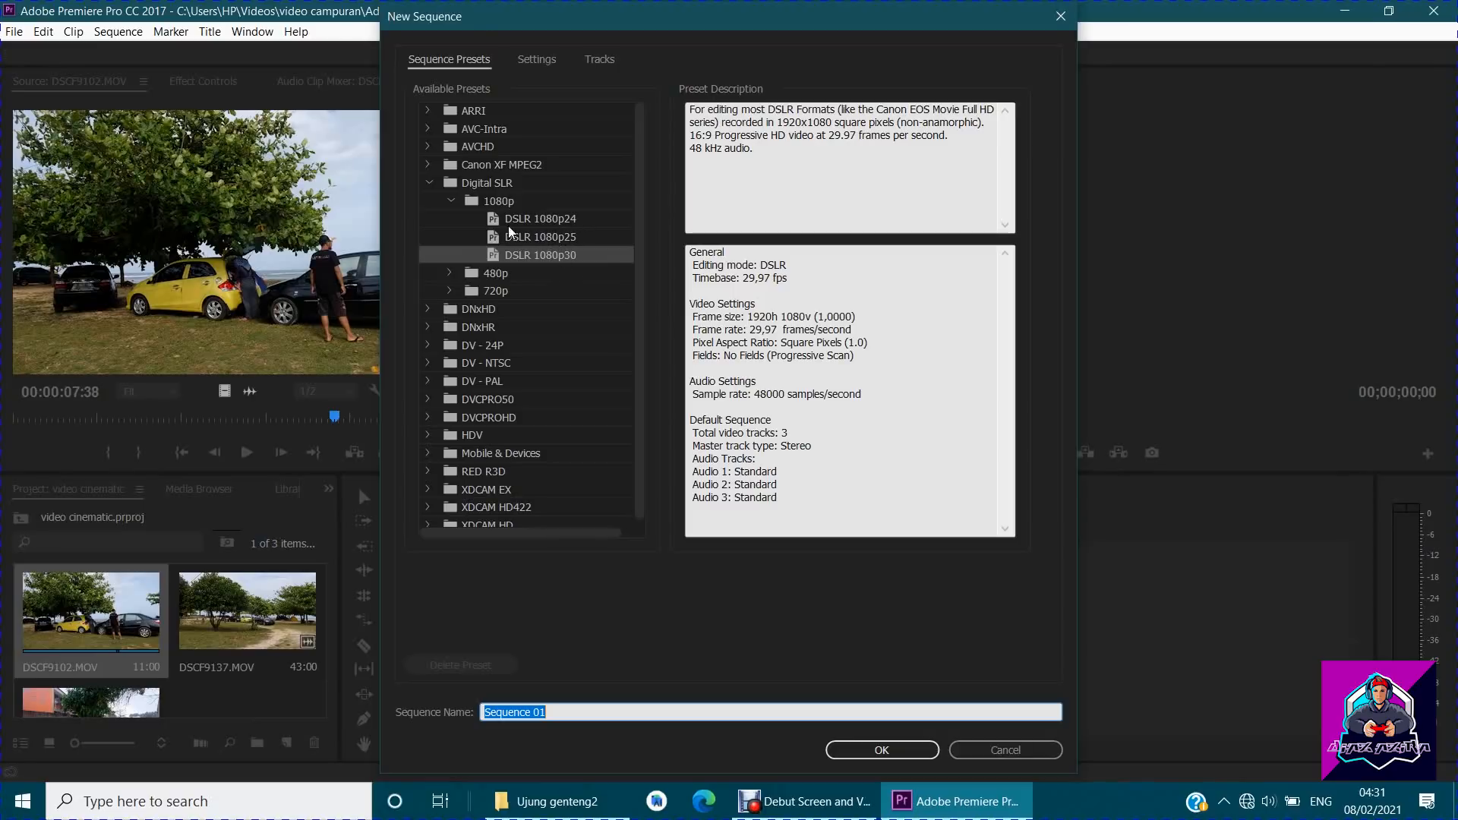
scroll(496, 224, down, 1)
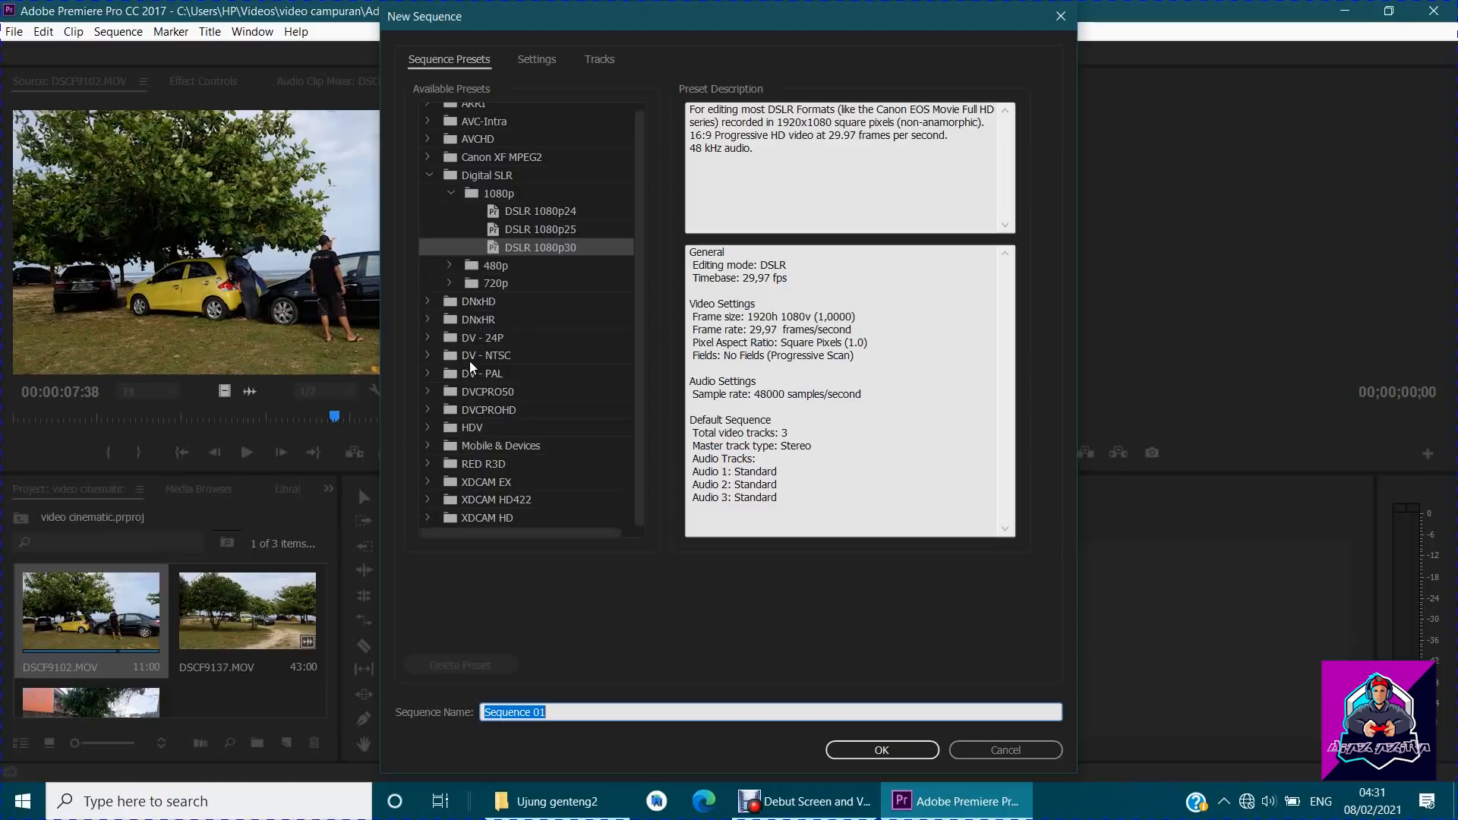
click(450, 266)
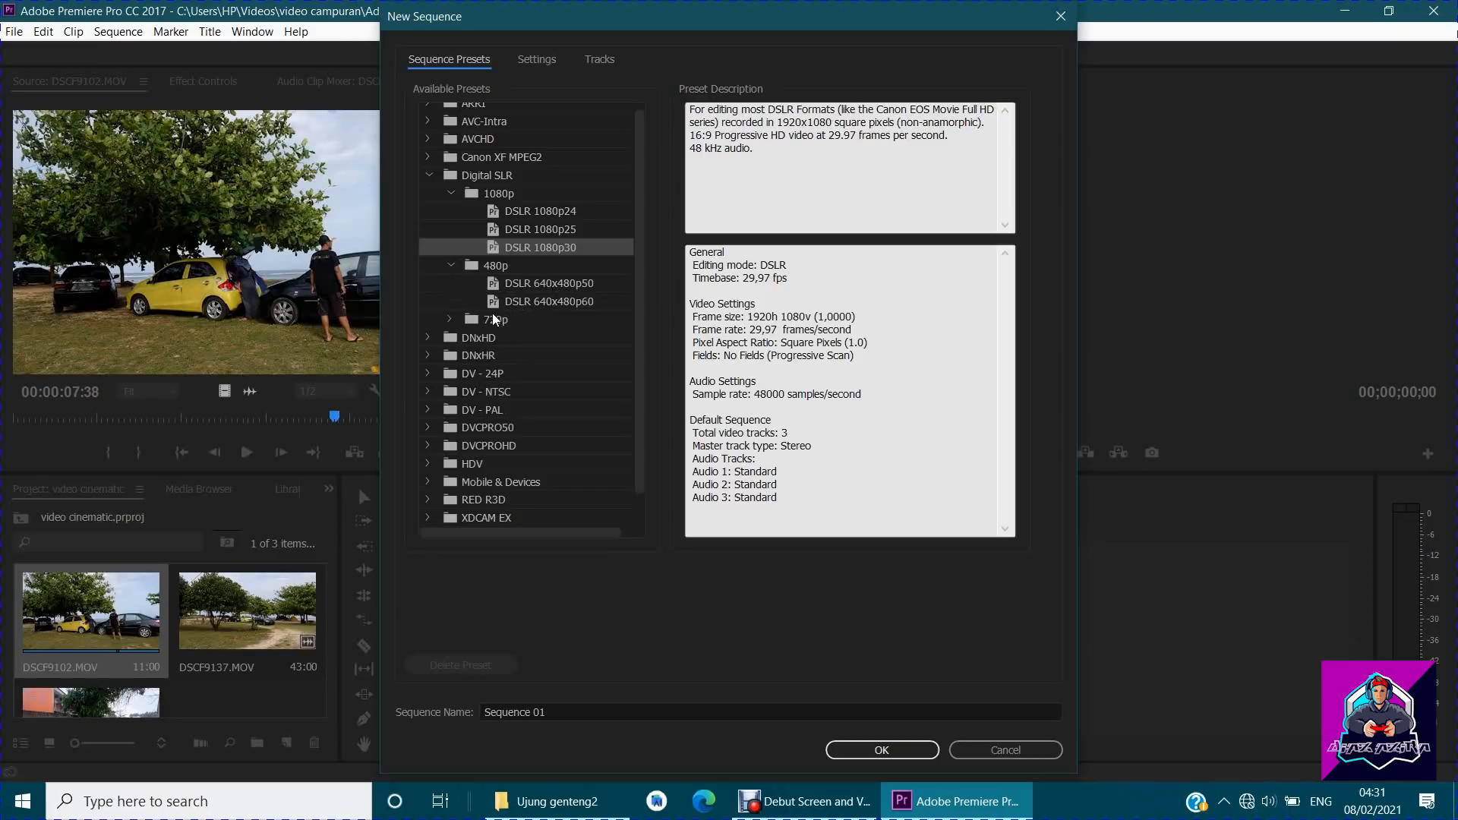
click(453, 319)
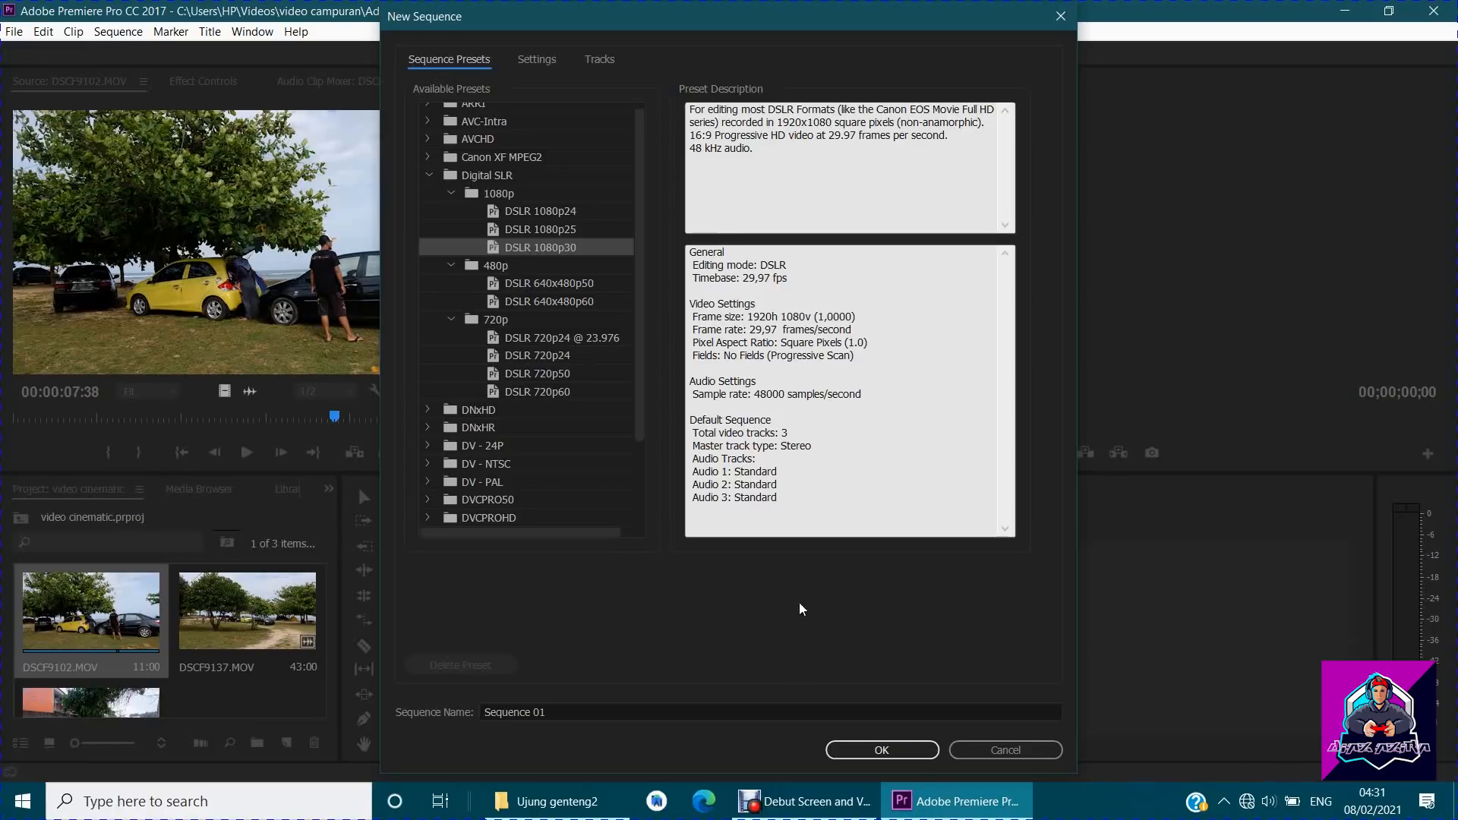
click(893, 748)
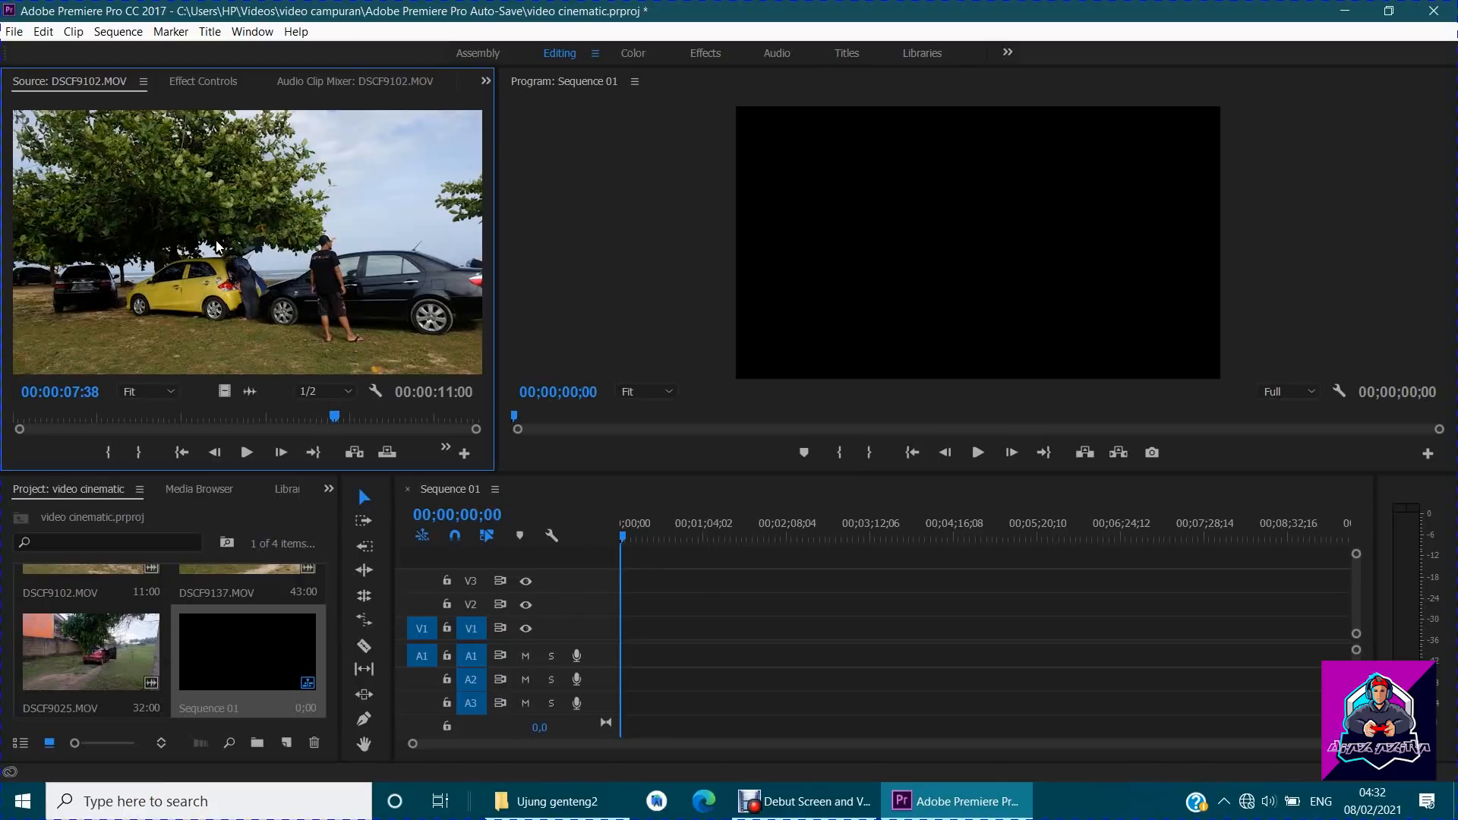
Place DSCF9102.MOV at the start of tracks V1 and A1 in Sequence 01, keeping the existing sequence settings.
drag(250, 243, 628, 632)
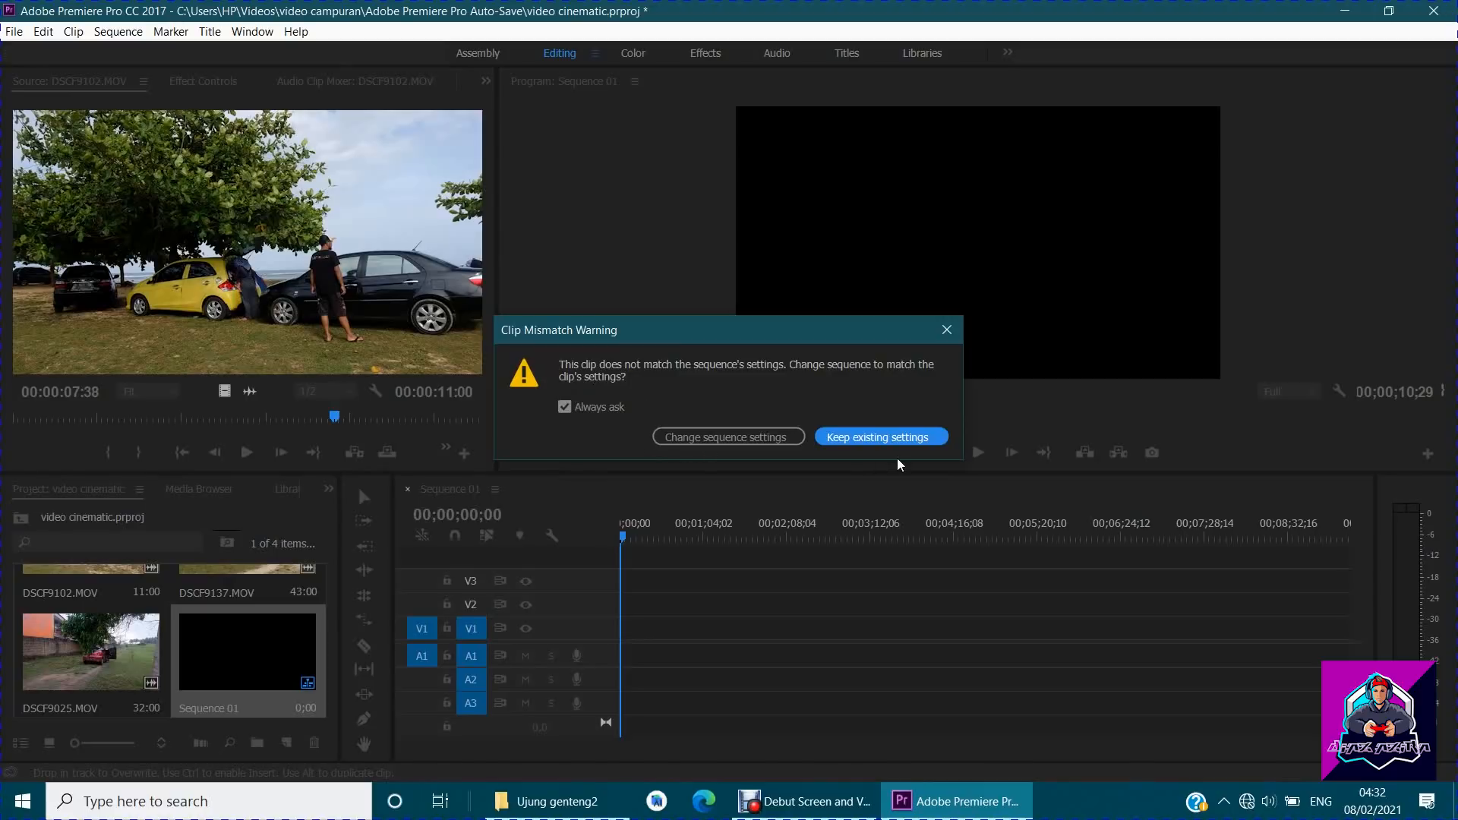
click(860, 437)
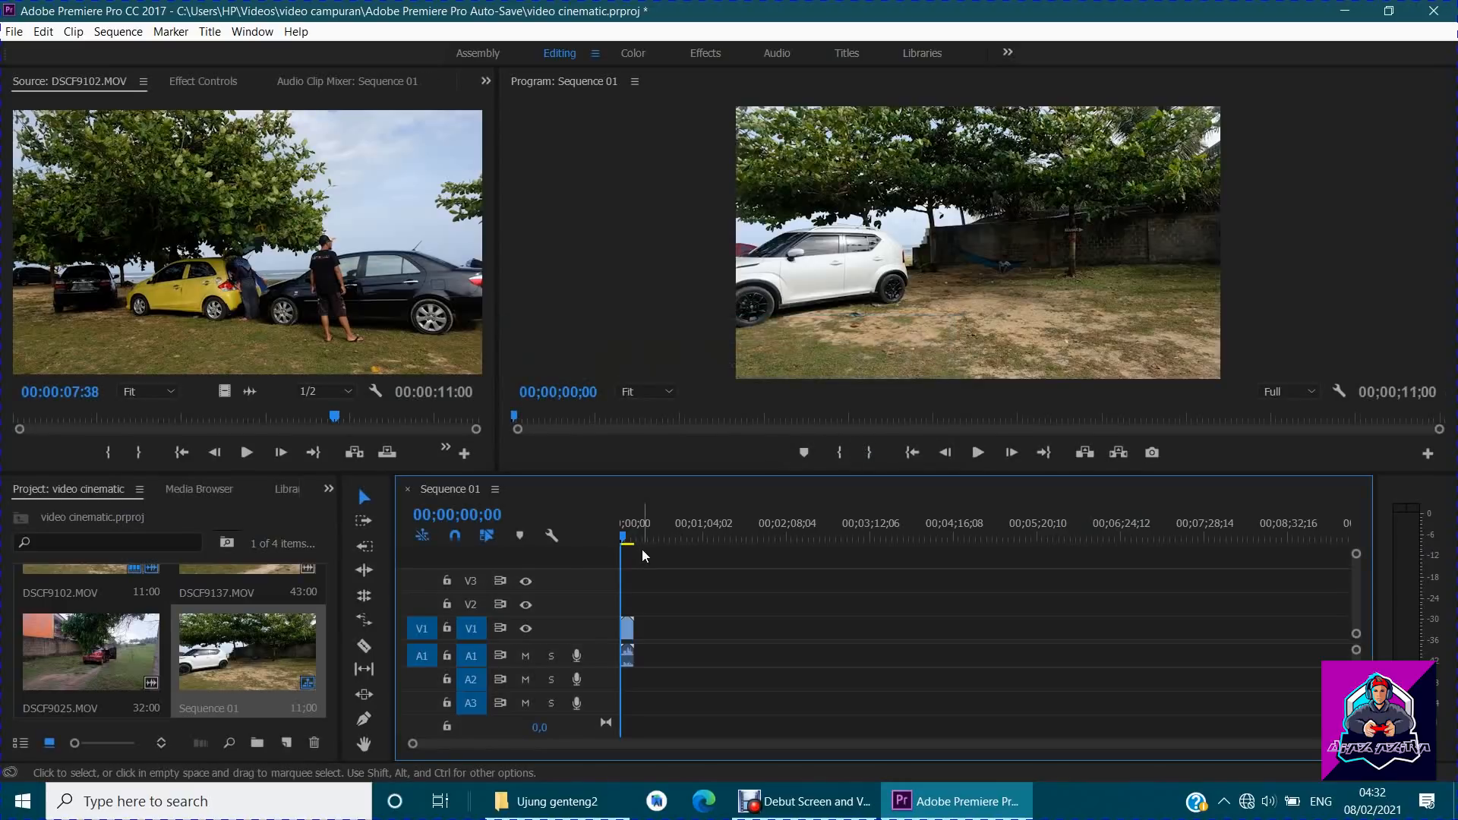
Play the sequence briefly and split the DSCF9102.MOV clip at 00;00;03;15.
key(space)
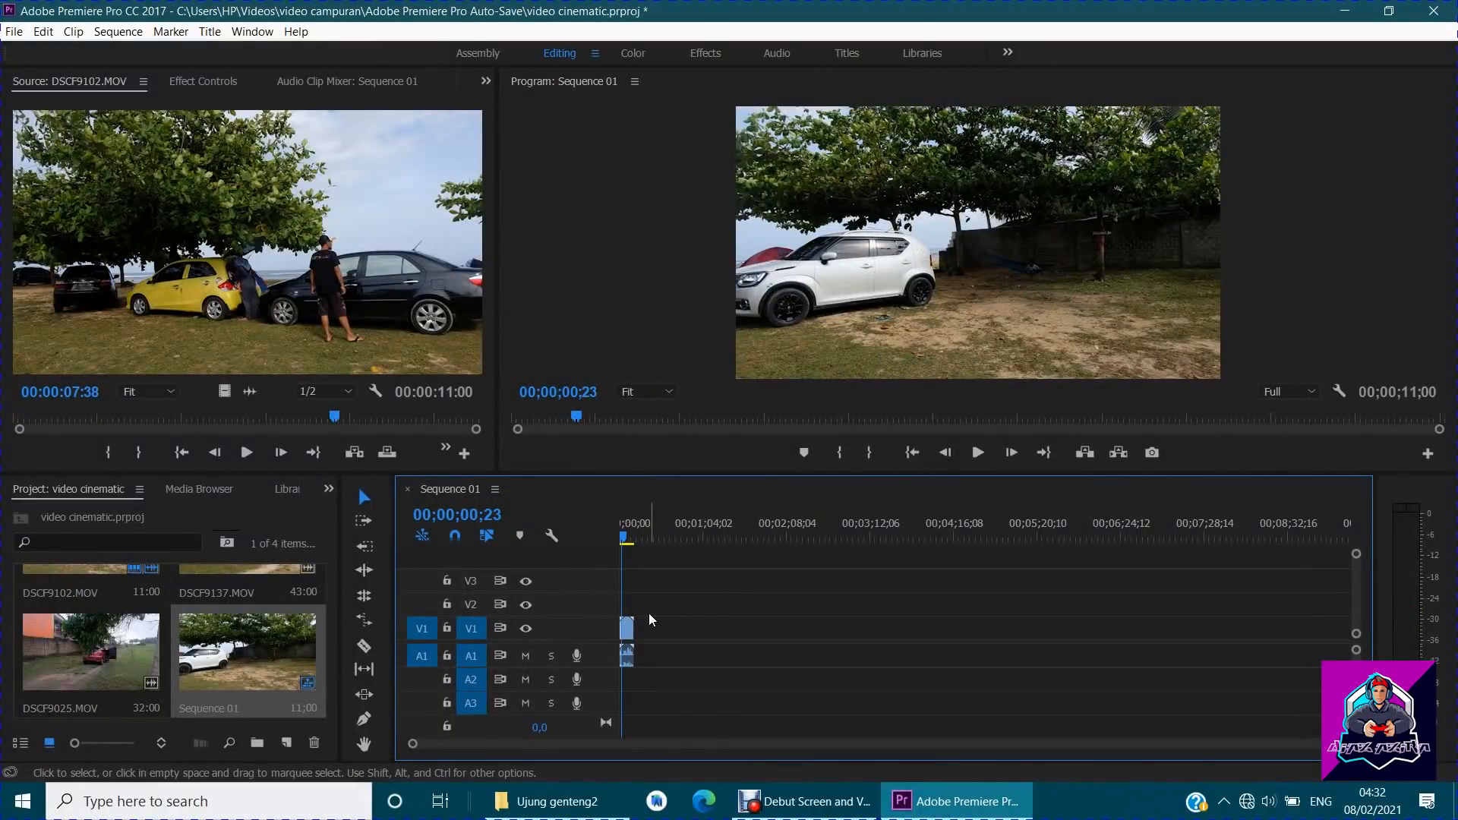
key(backslash)
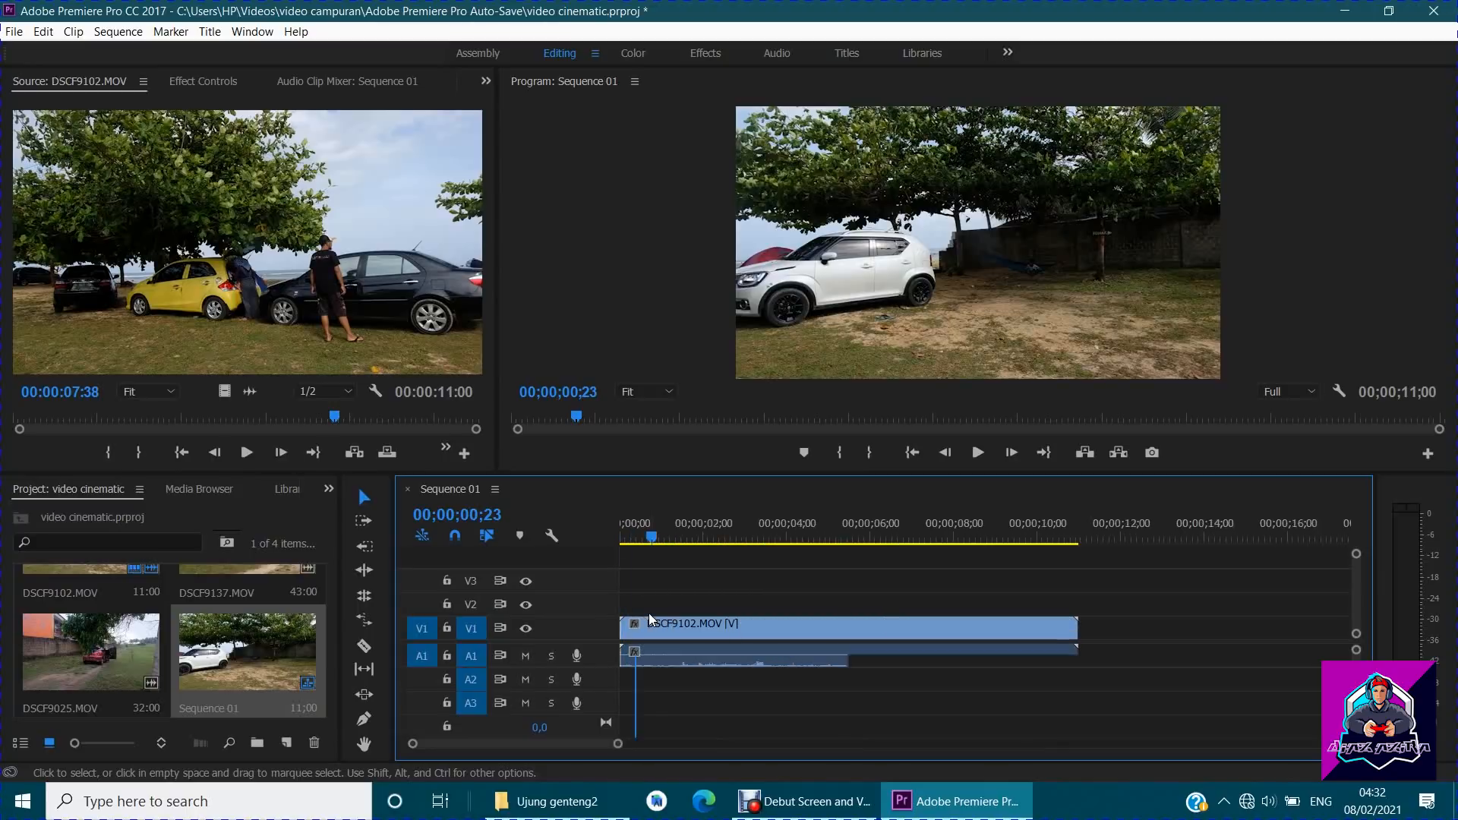
key(minus)
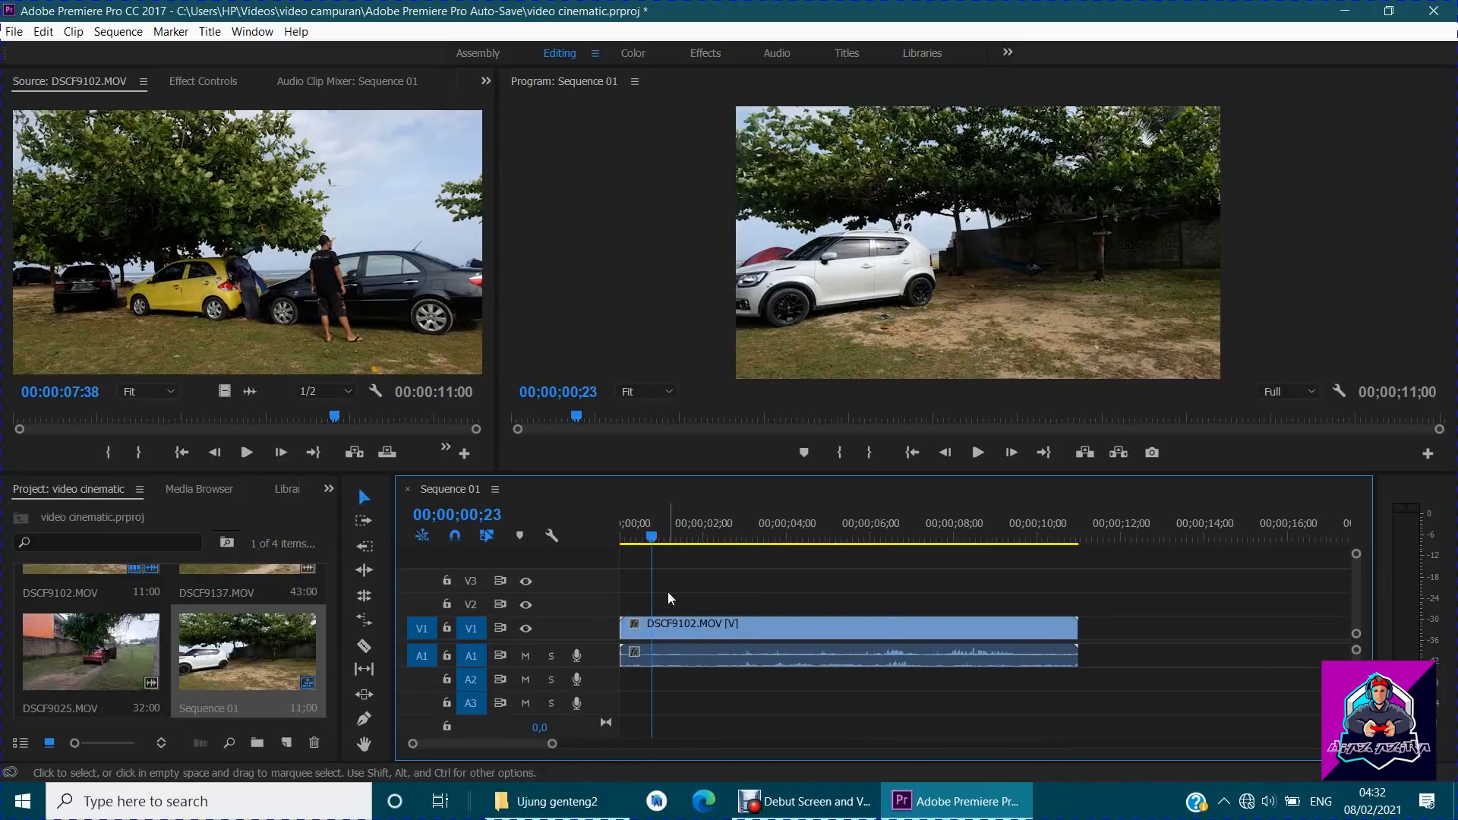
key(space)
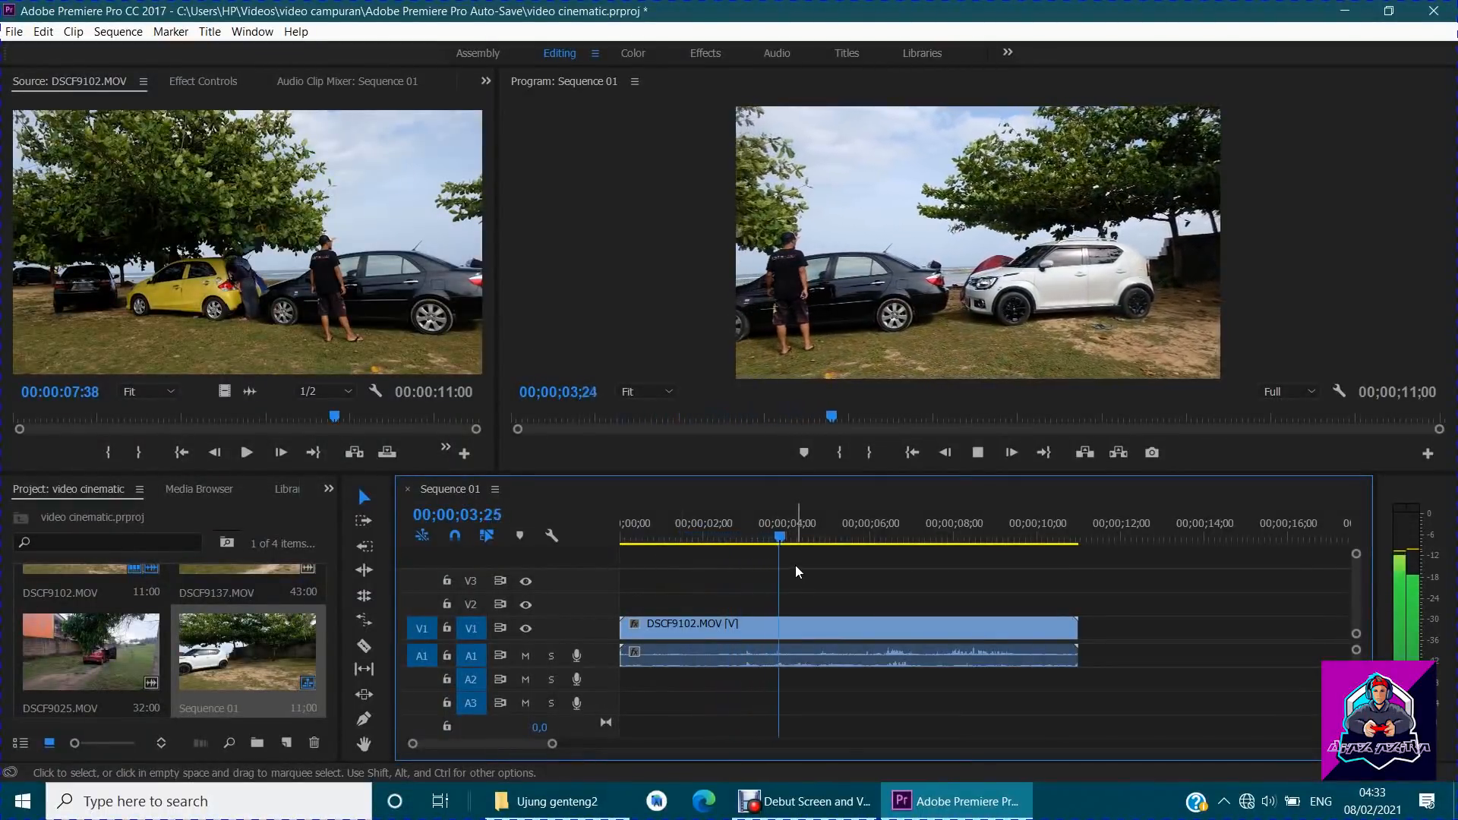
key(space)
drag(798, 541, 767, 558)
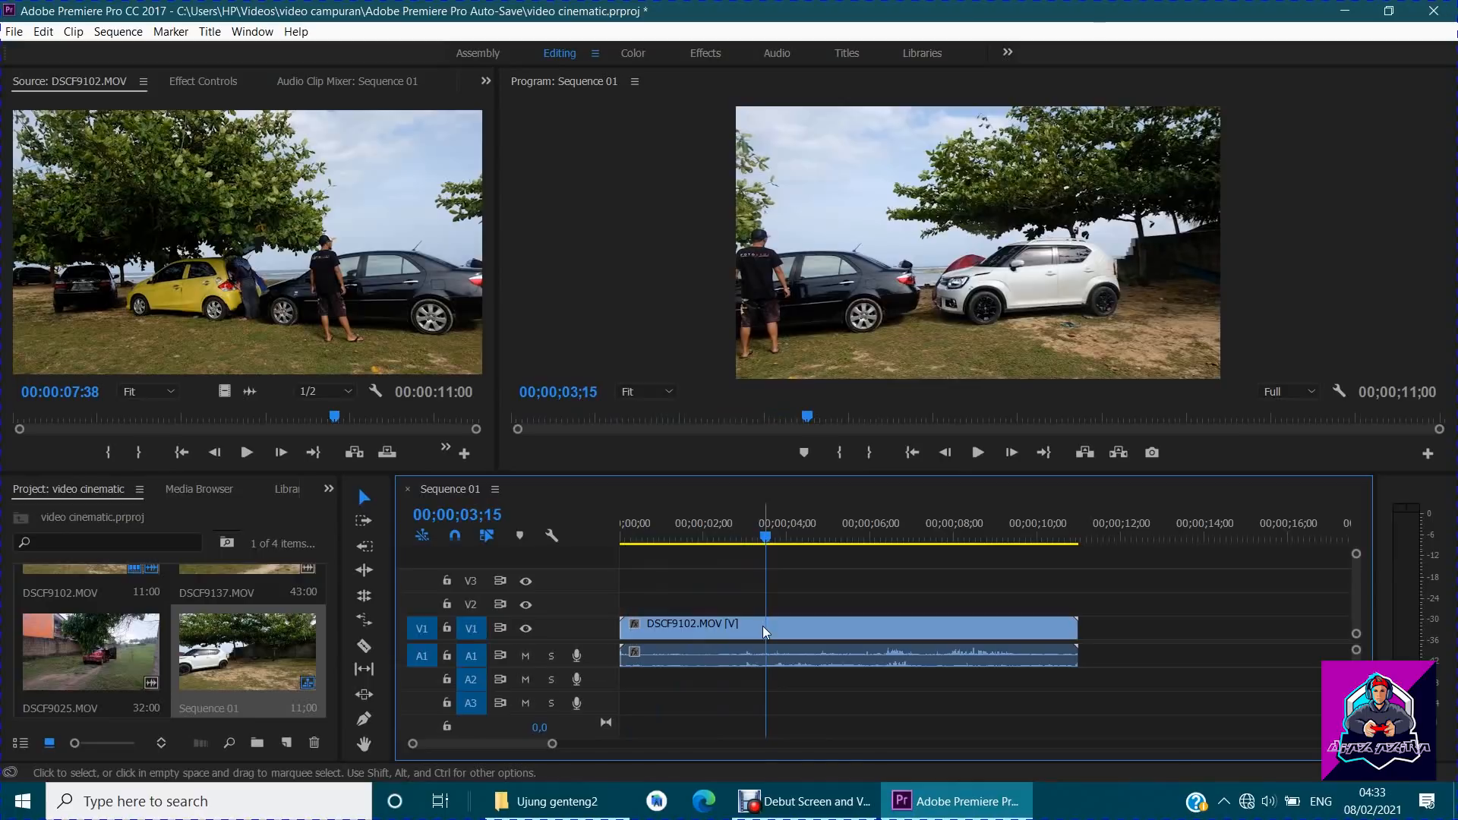
key(ctrl+k)
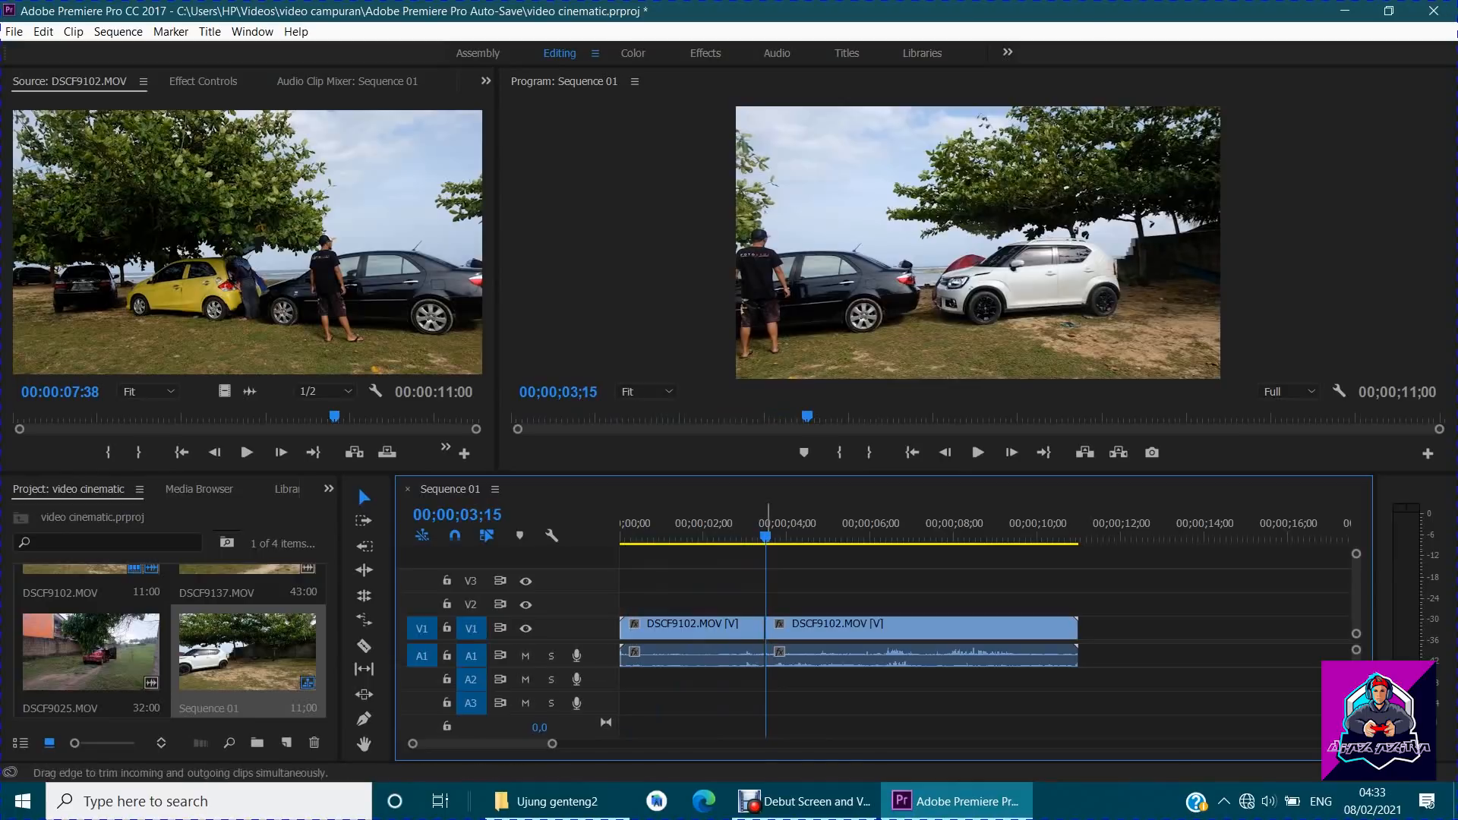
Cut the part of the clip before the playhead into four short pieces with the Razor tool.
click(367, 645)
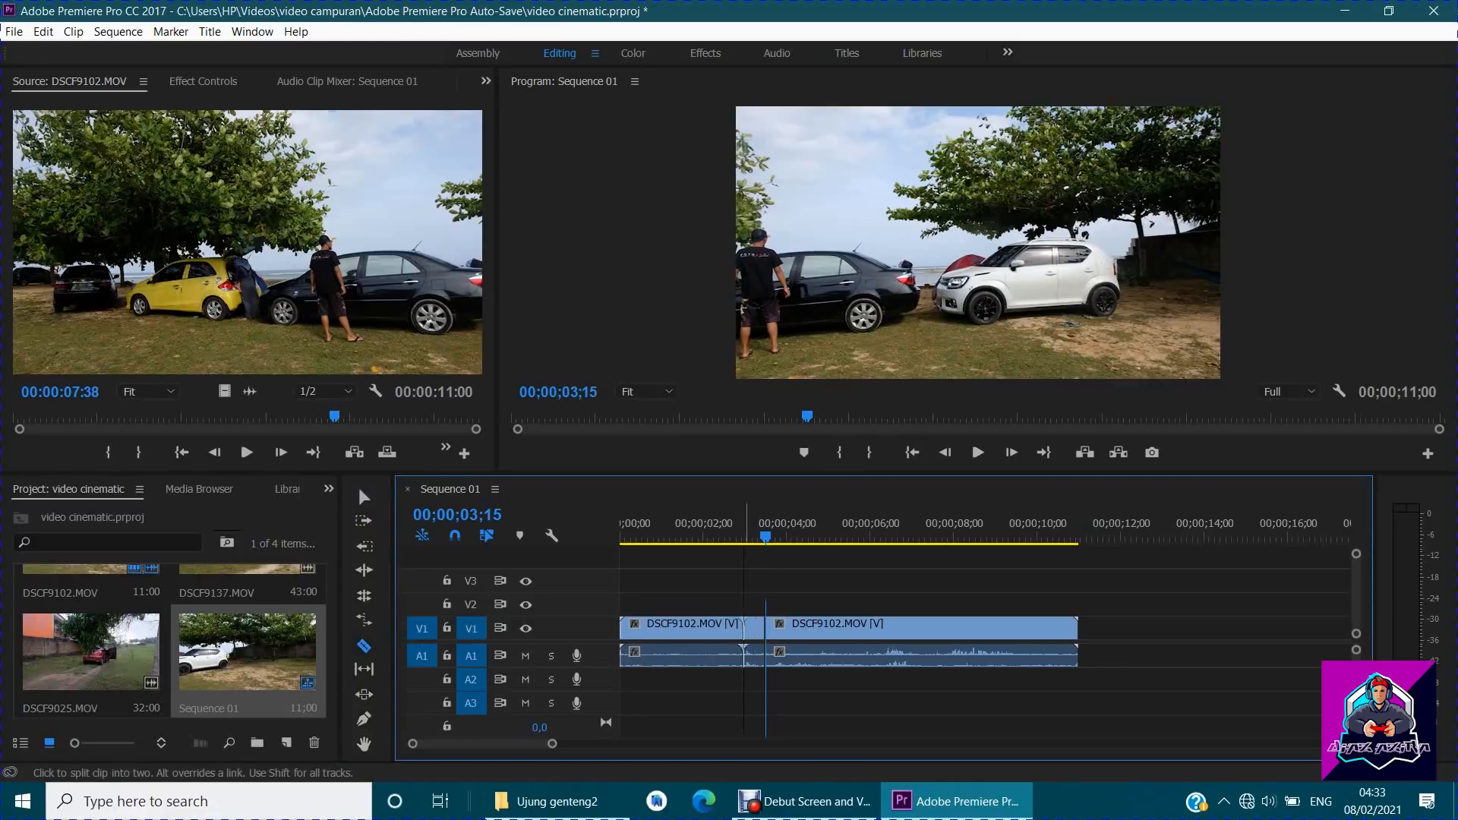
click(693, 631)
click(645, 630)
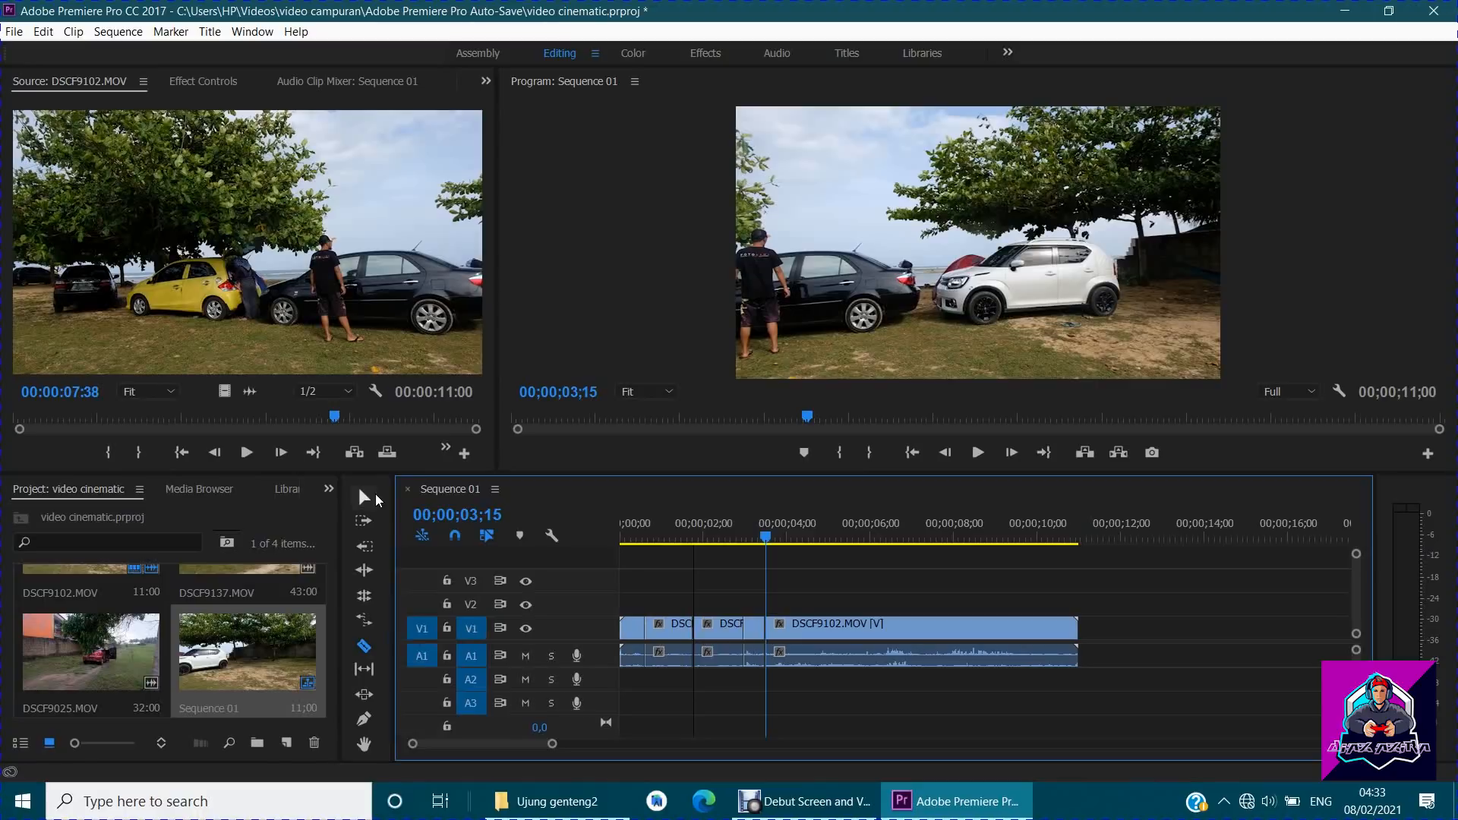
Delete the four short pieces in front of the playhead one after another from the timeline.
click(364, 497)
click(631, 624)
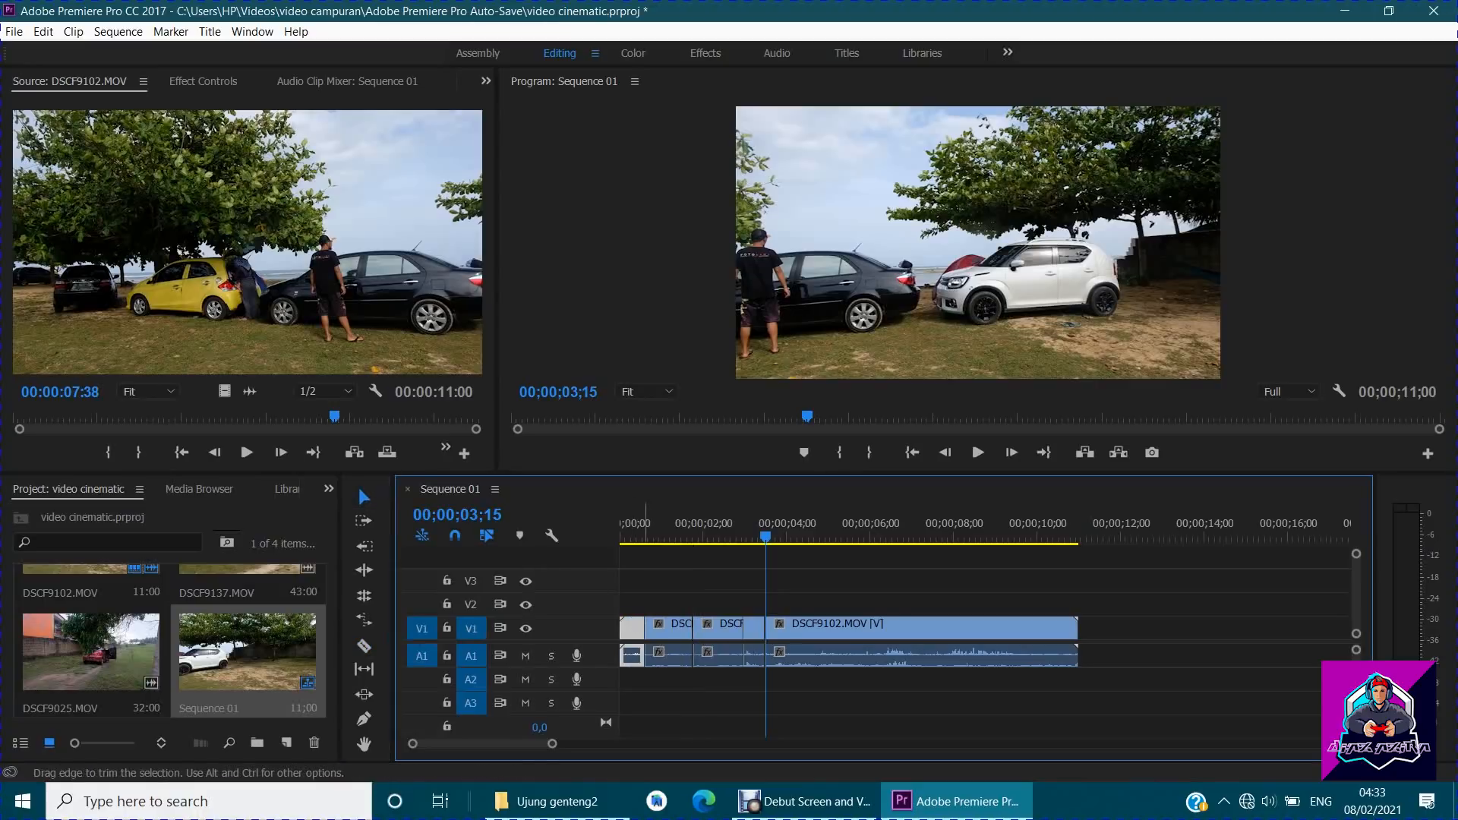
key(Delete)
click(662, 628)
key(Delete)
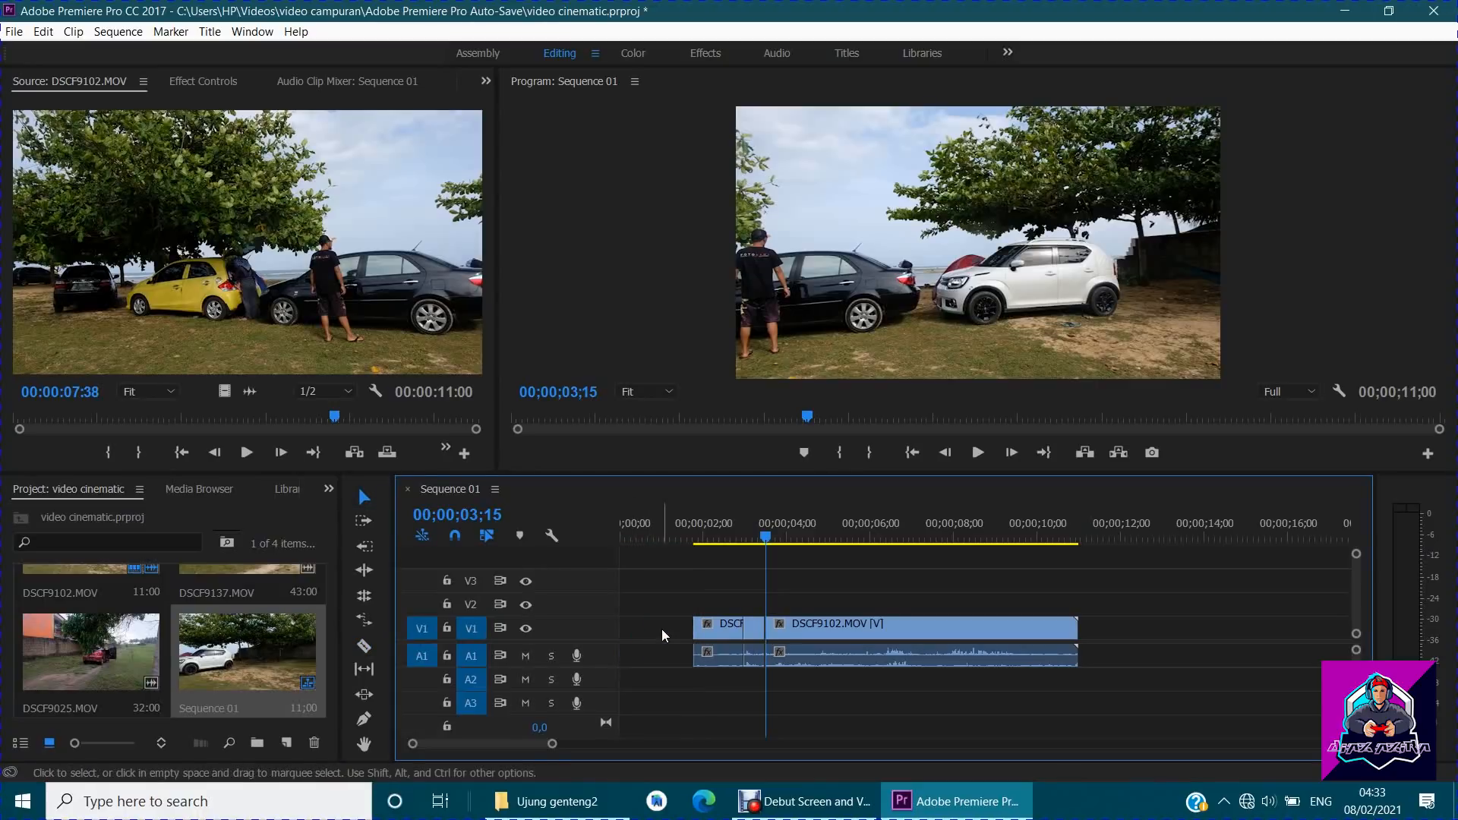
click(705, 629)
key(Delete)
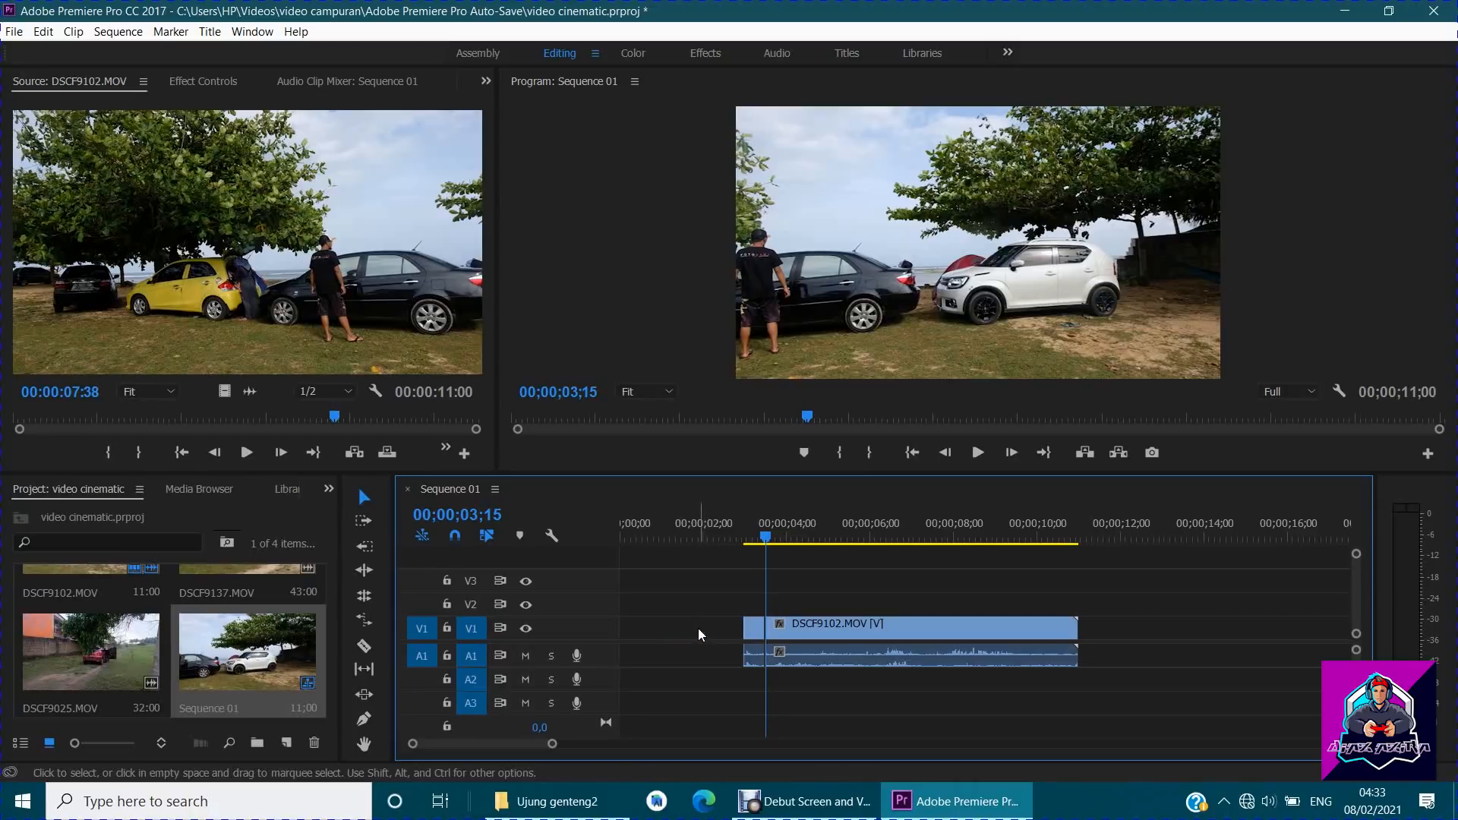
click(752, 635)
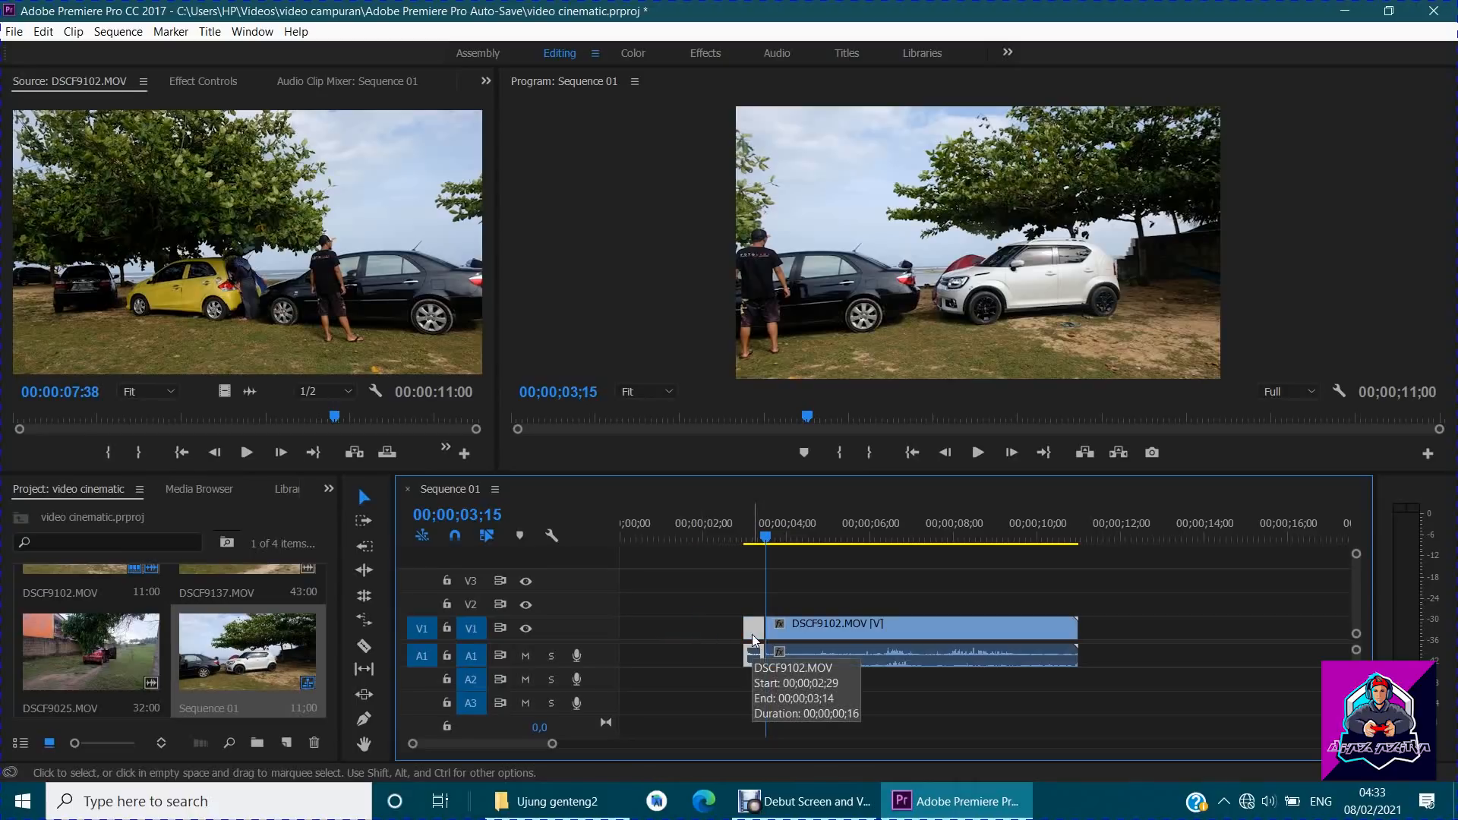
key(Delete)
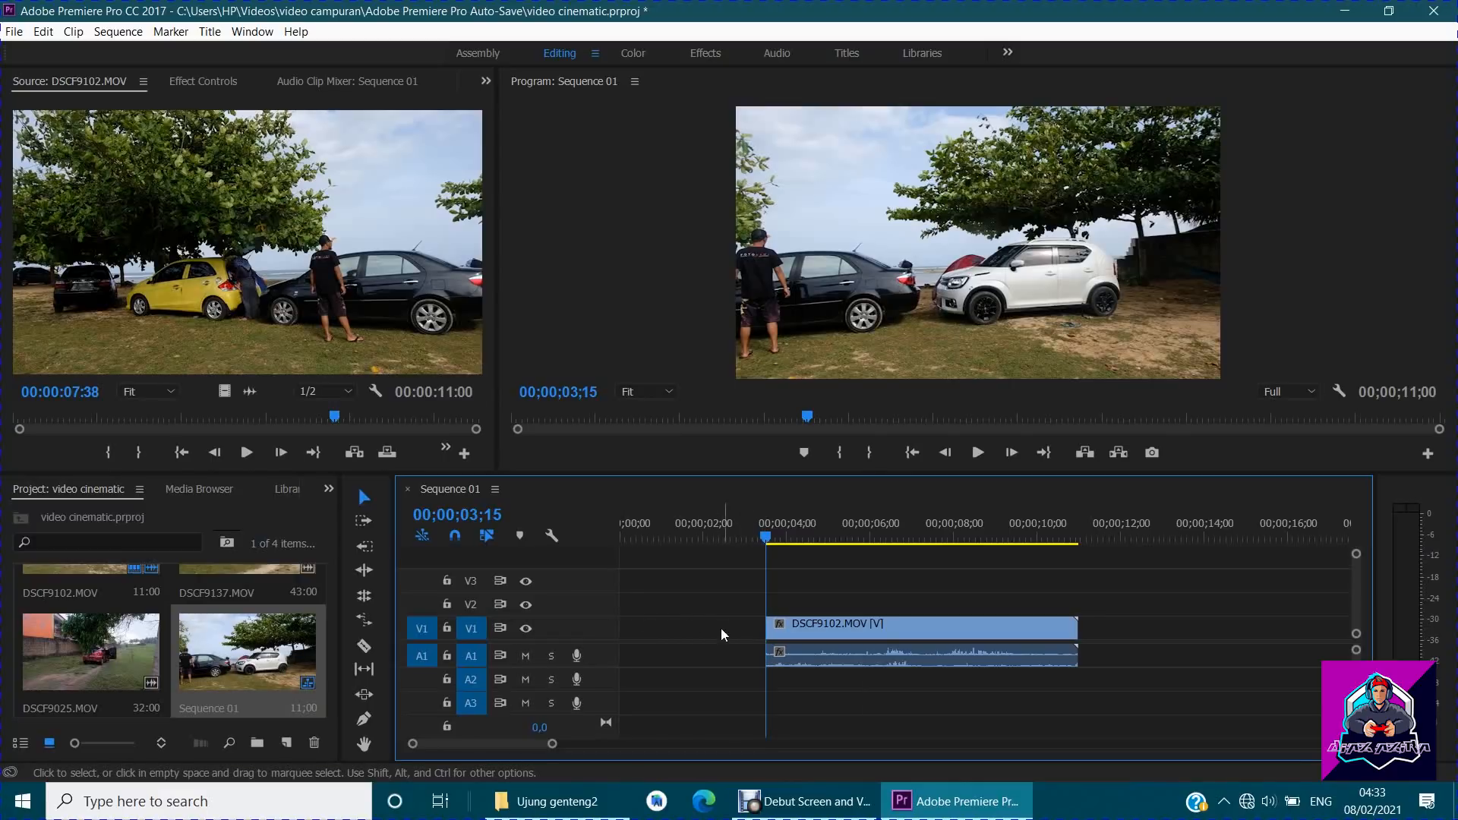
Close the gap before the remaining clip with Ripple Delete and undo that change.
right_click(694, 629)
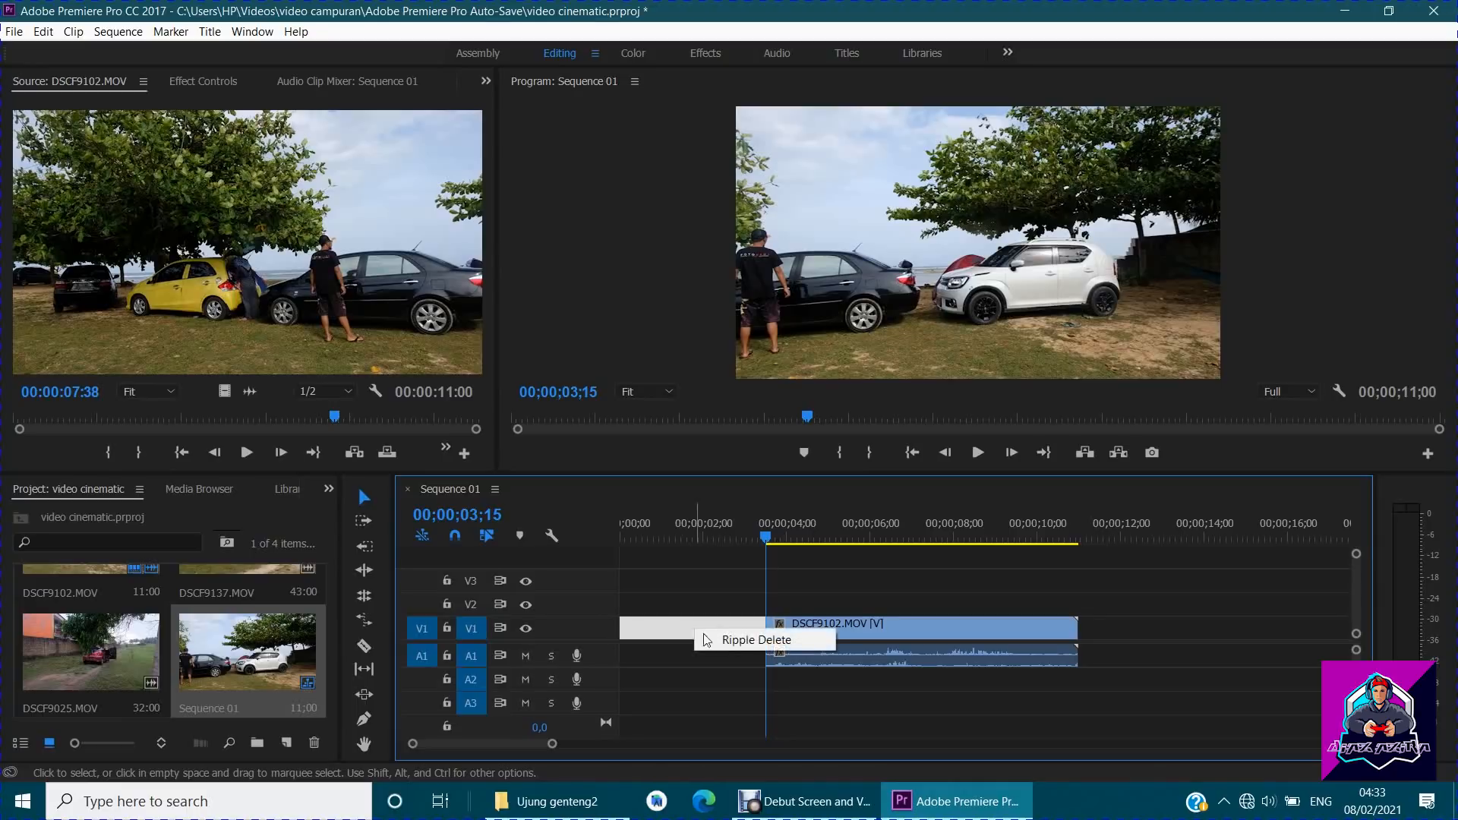
click(752, 640)
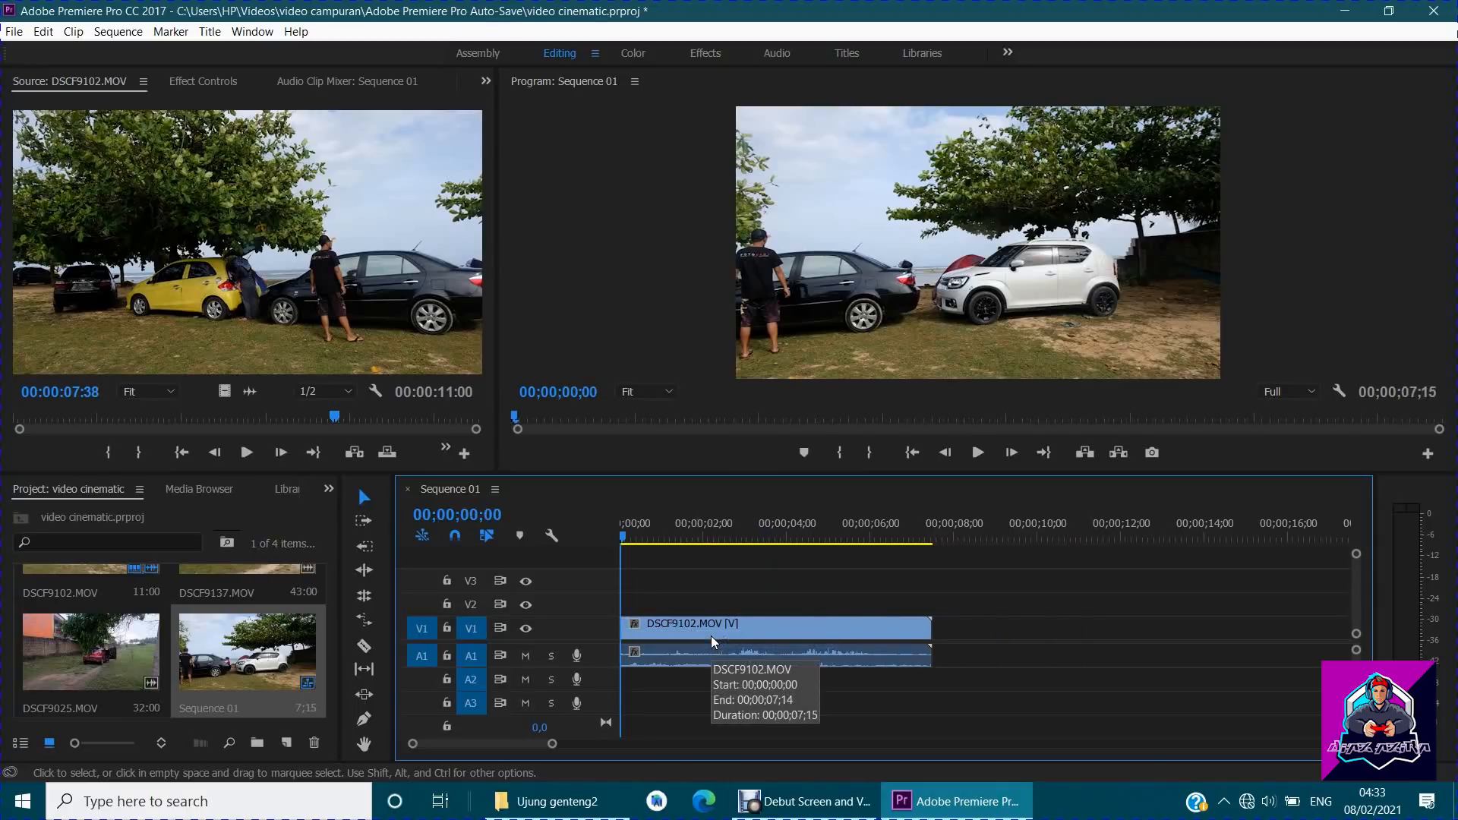
key(ctrl+z)
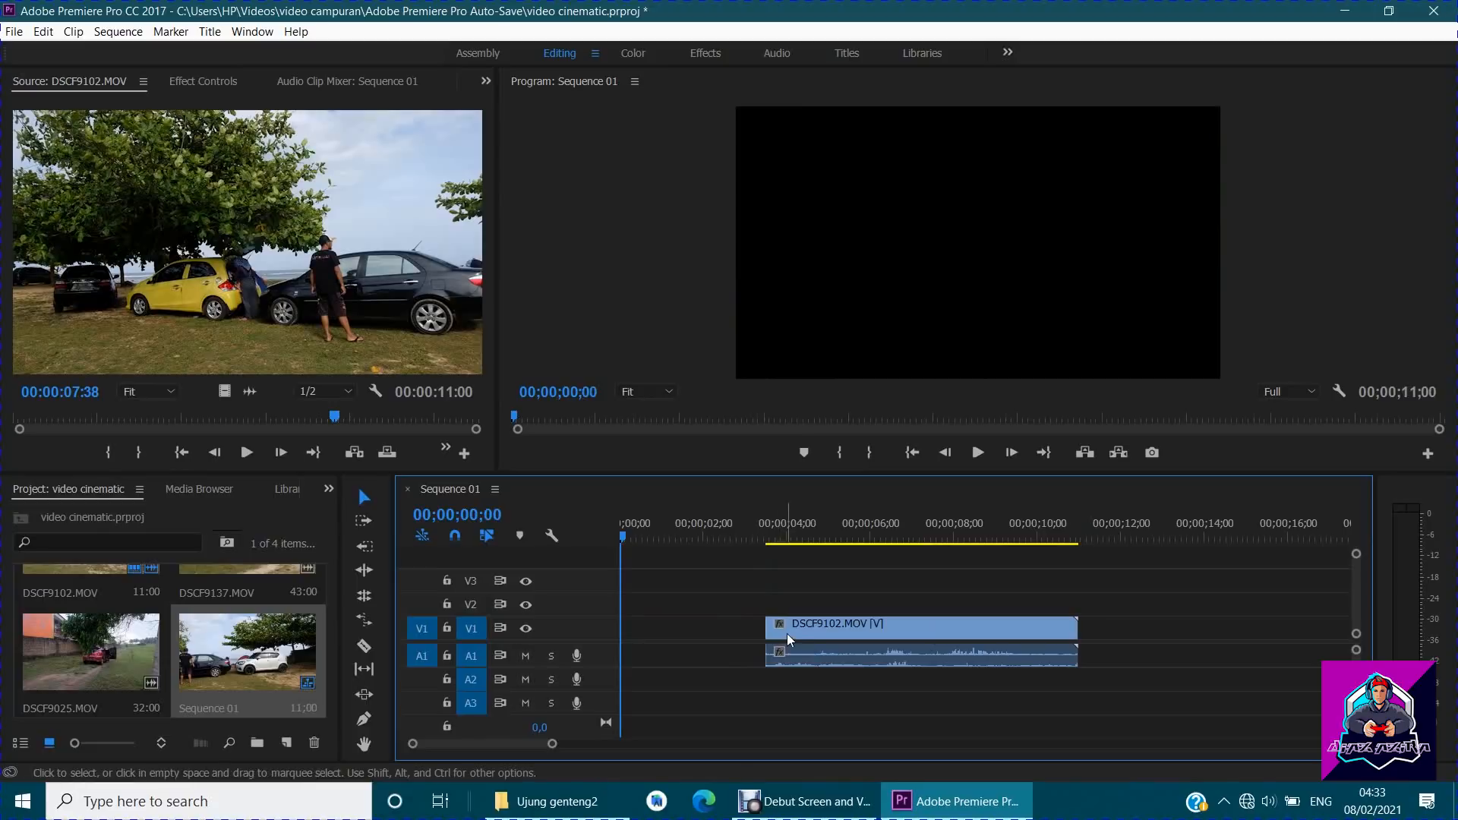
Move the remaining DSCF9102.MOV clip to the start of the sequence and delete it from the timeline.
drag(786, 634, 647, 631)
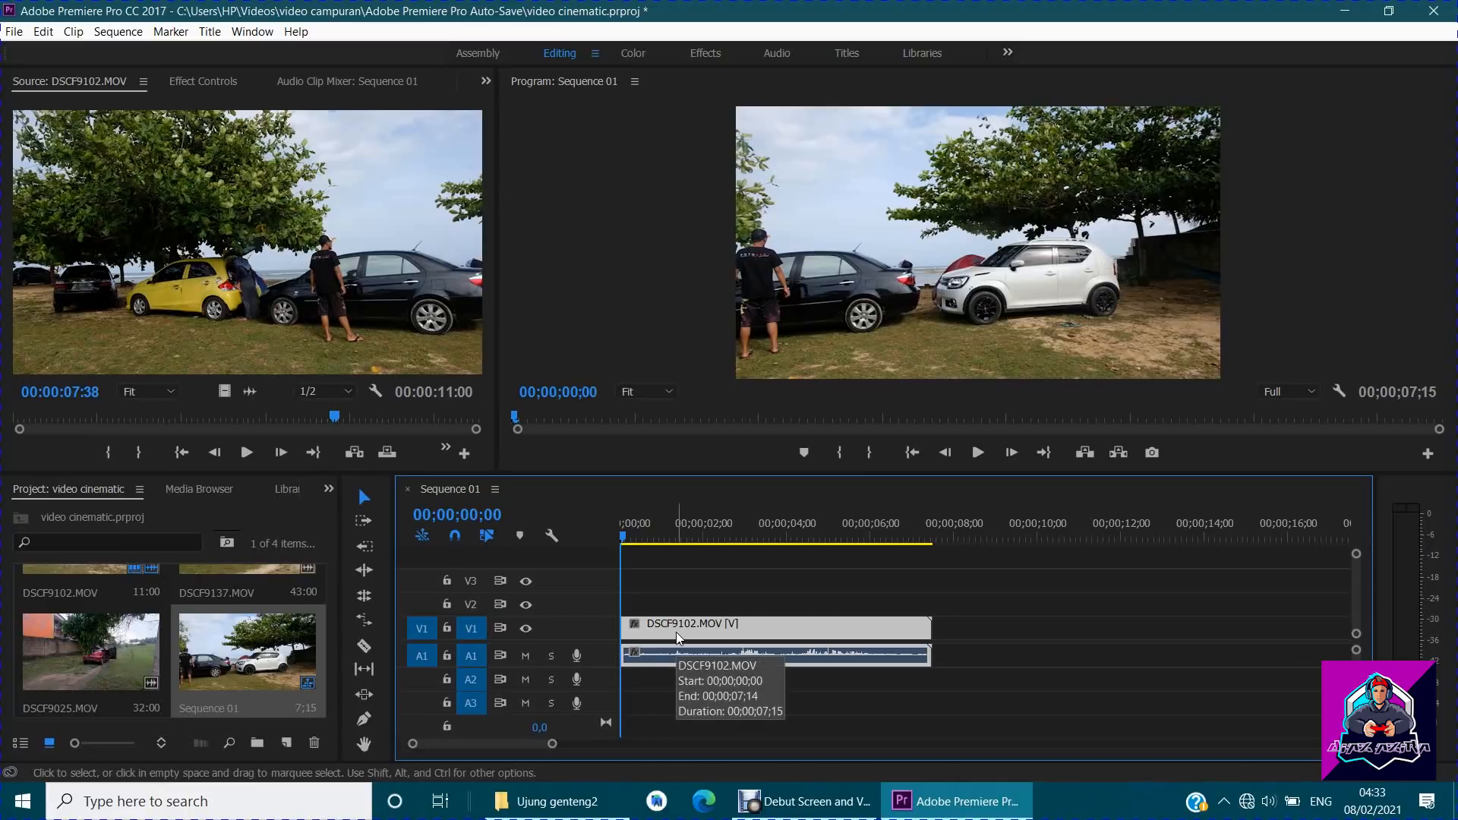
key(Delete)
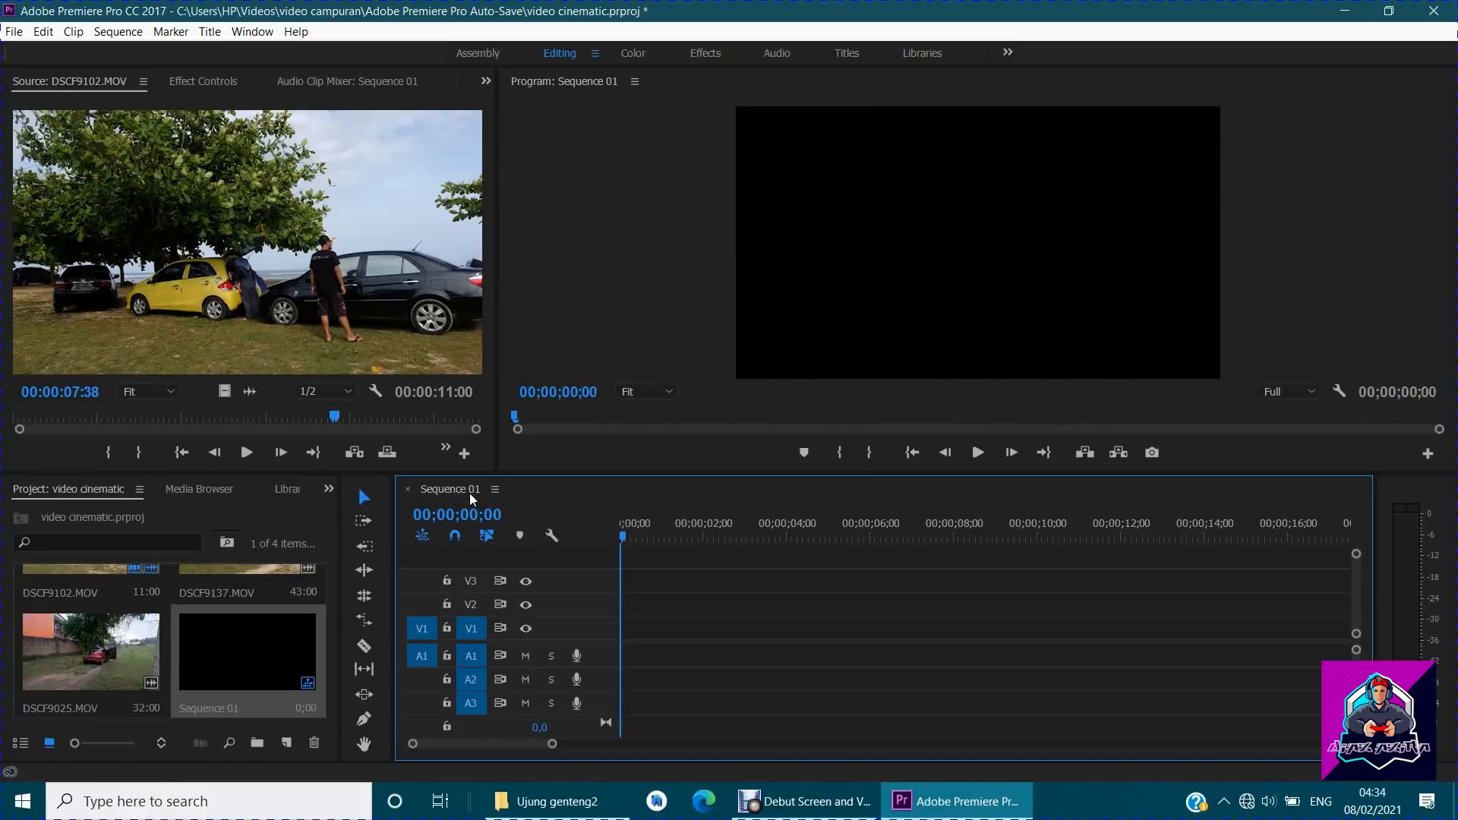
Mark an In point at 00:00:04:03 for DSCF9102.MOV in the Source monitor.
drag(328, 417, 2, 430)
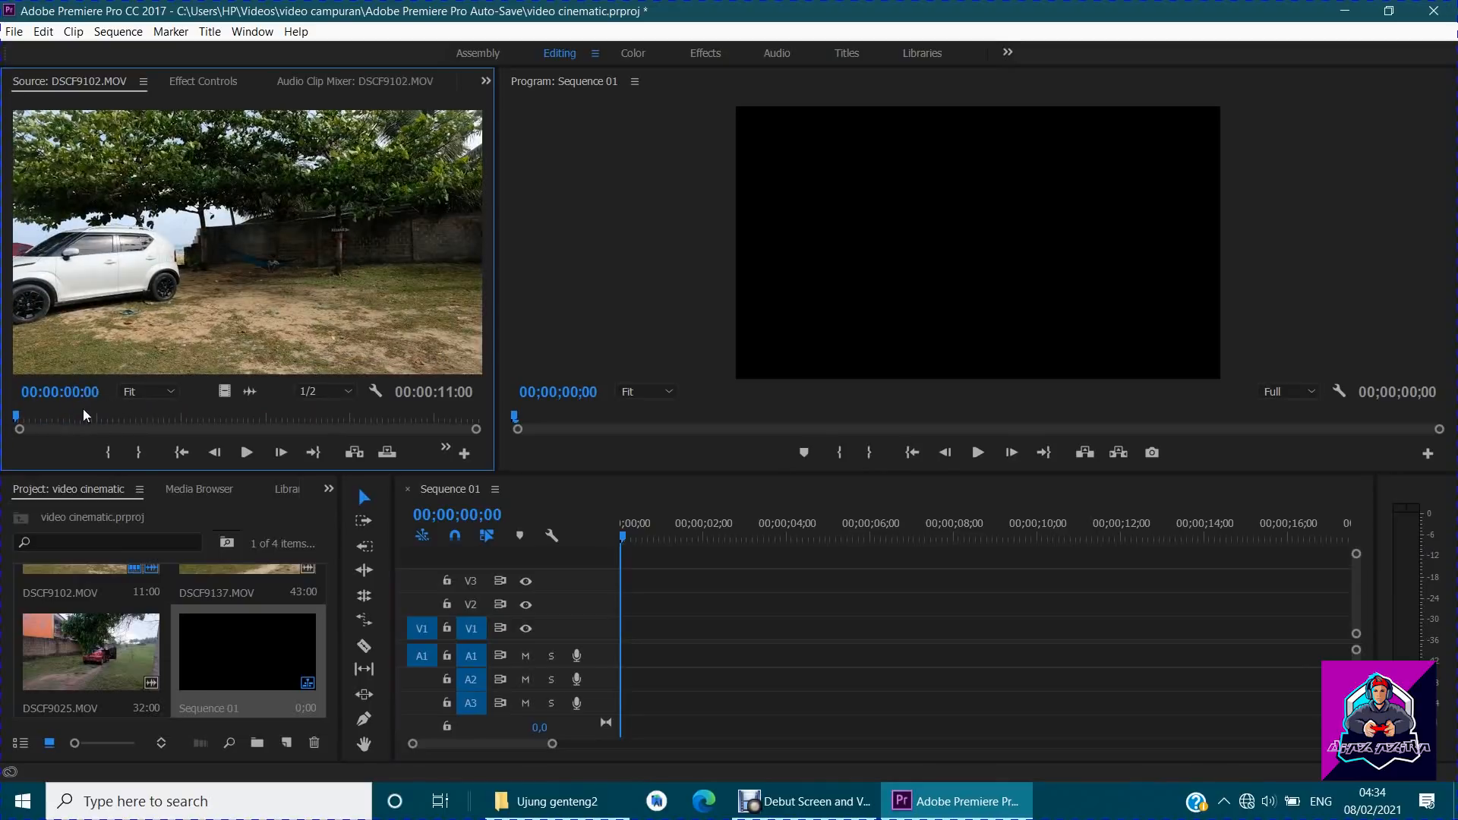
click(23, 417)
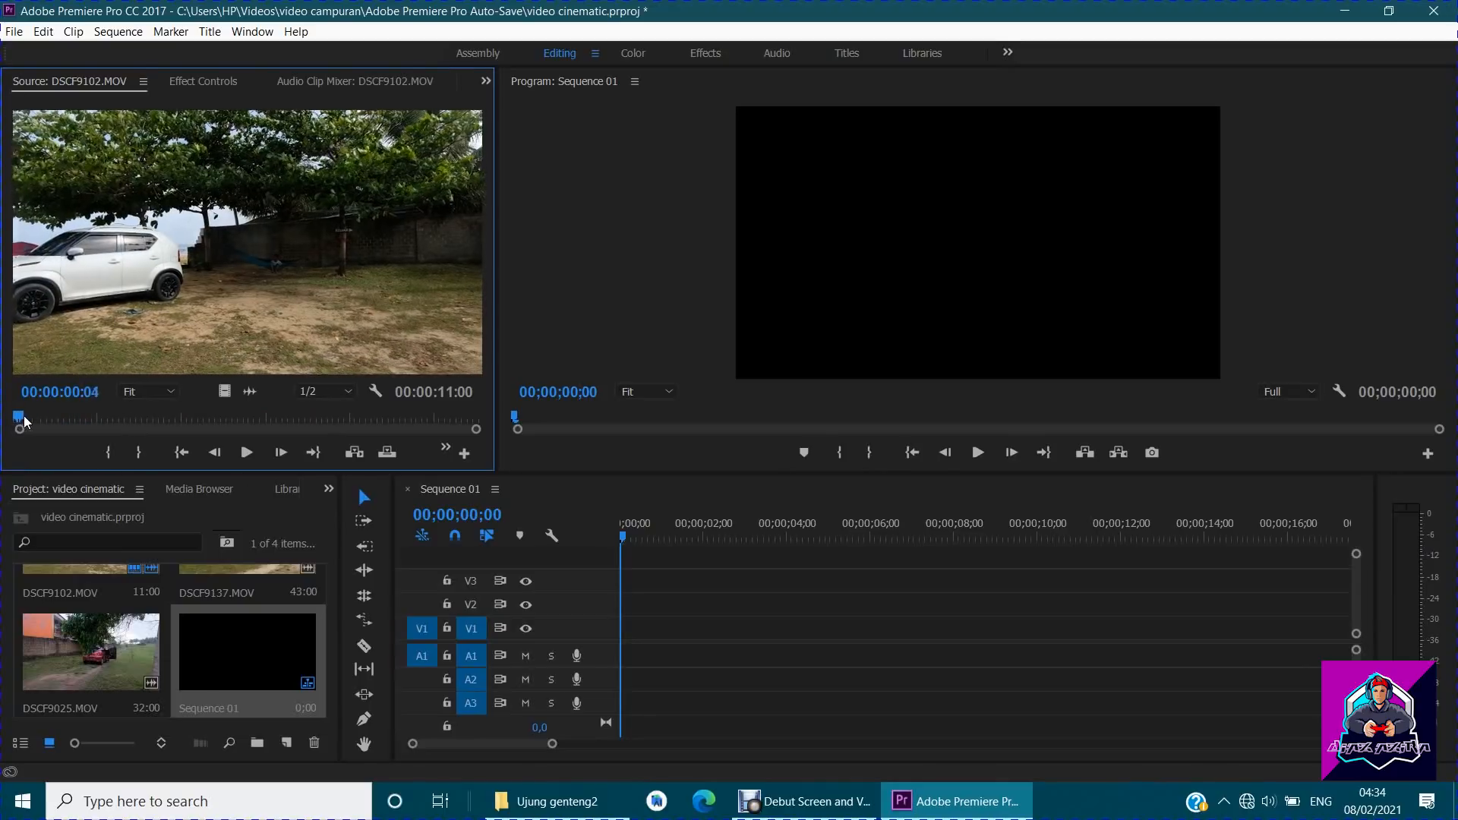
drag(24, 417, 186, 417)
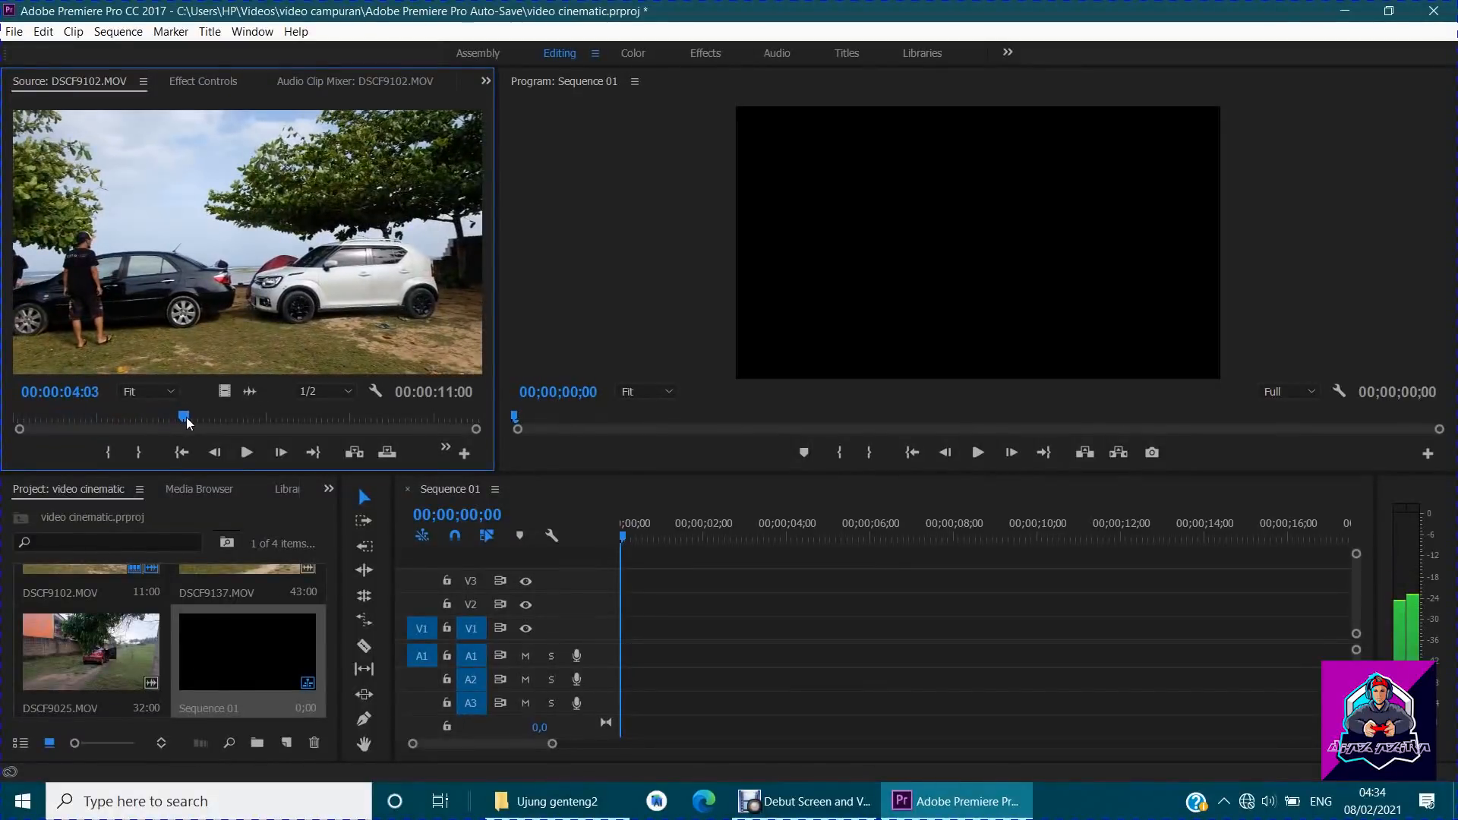
click(107, 458)
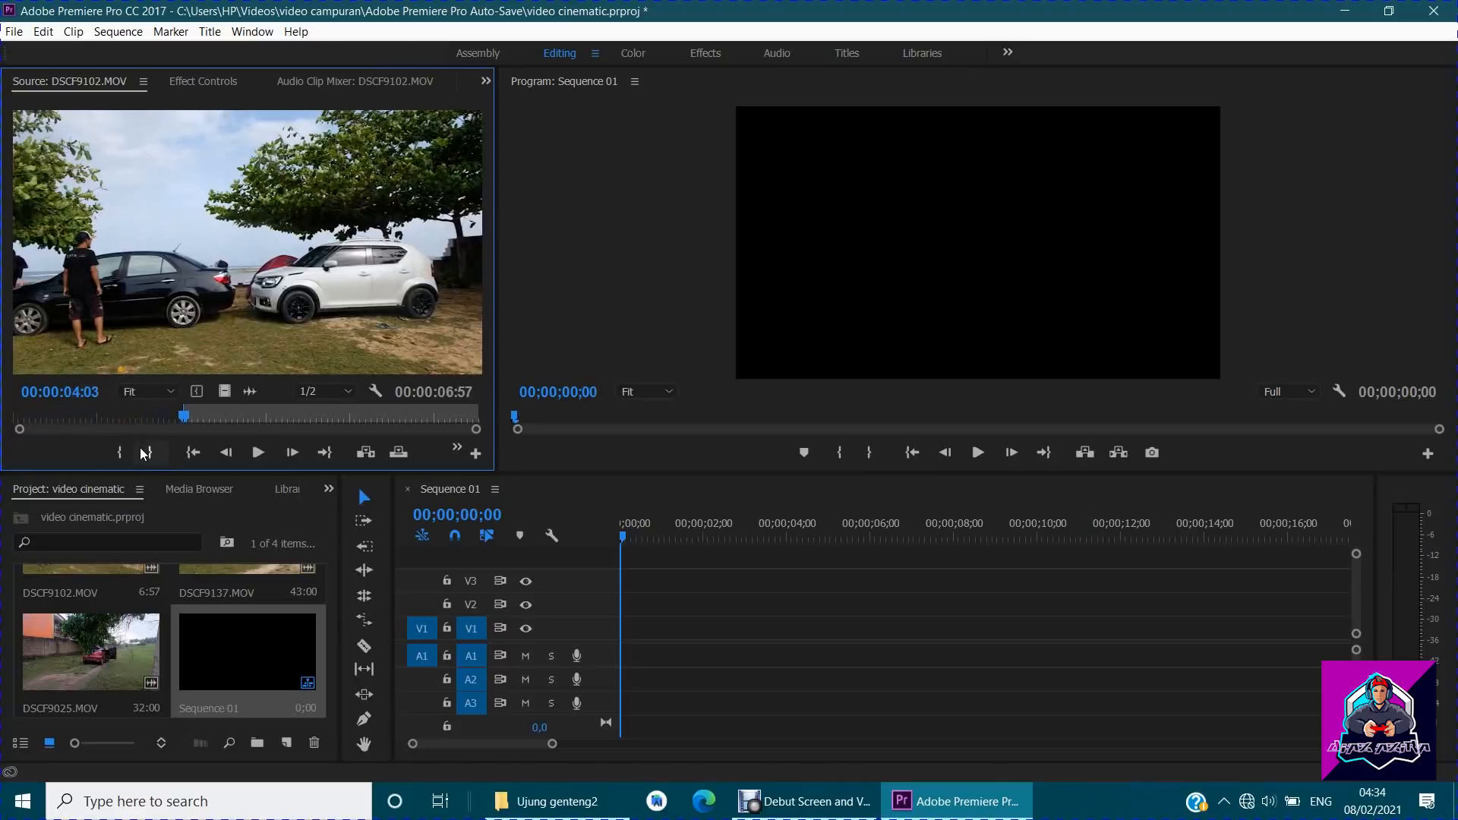
Mark an Out point at 00:00:07:38 for DSCF9102.MOV in the Source monitor.
drag(186, 417, 336, 420)
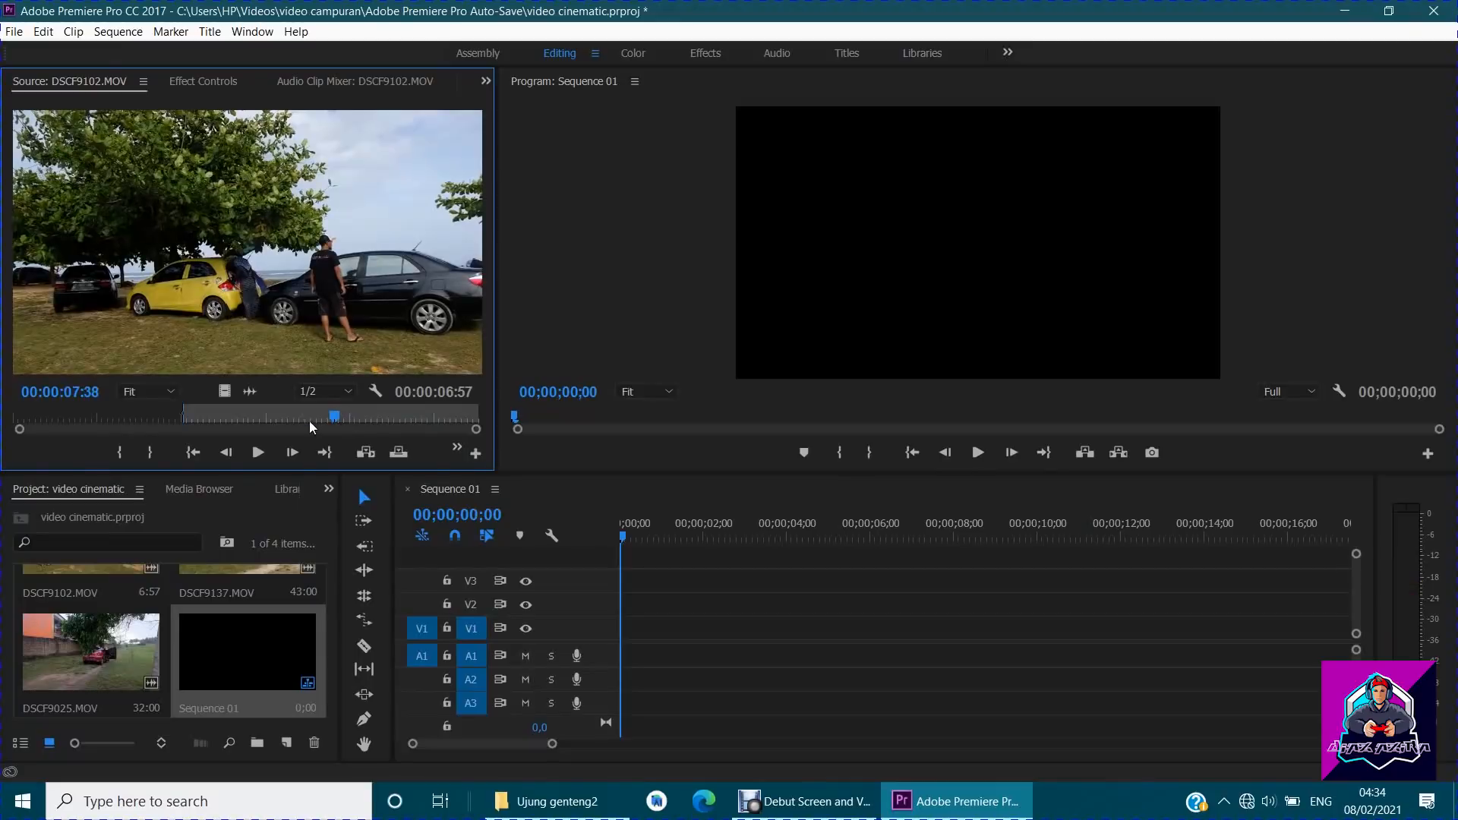
click(155, 451)
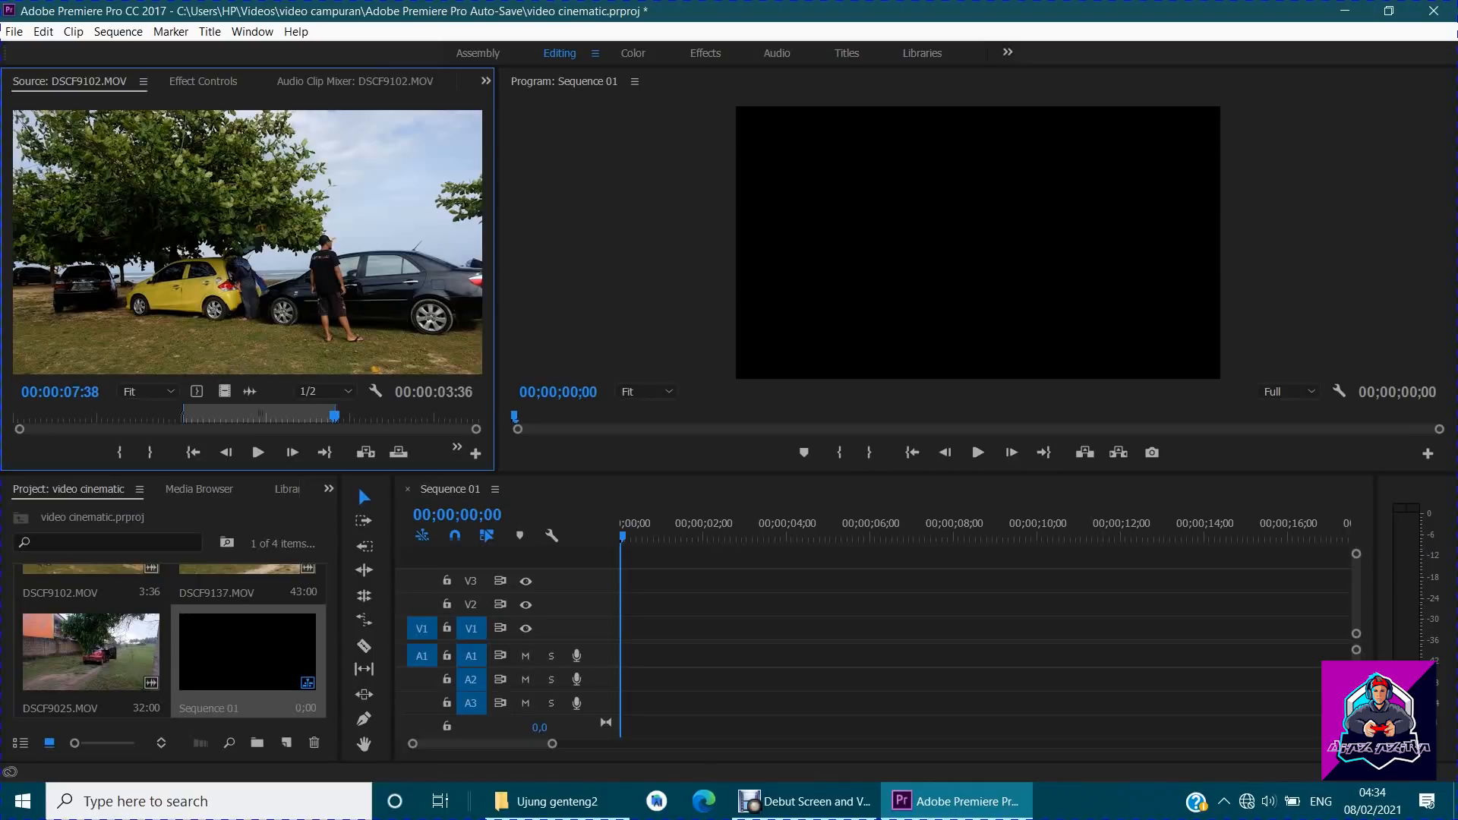
Place only the video of the marked DSCF9102.MOV range at the start of V1, keeping existing sequence settings, and delete it from the timeline.
drag(365, 452, 653, 628)
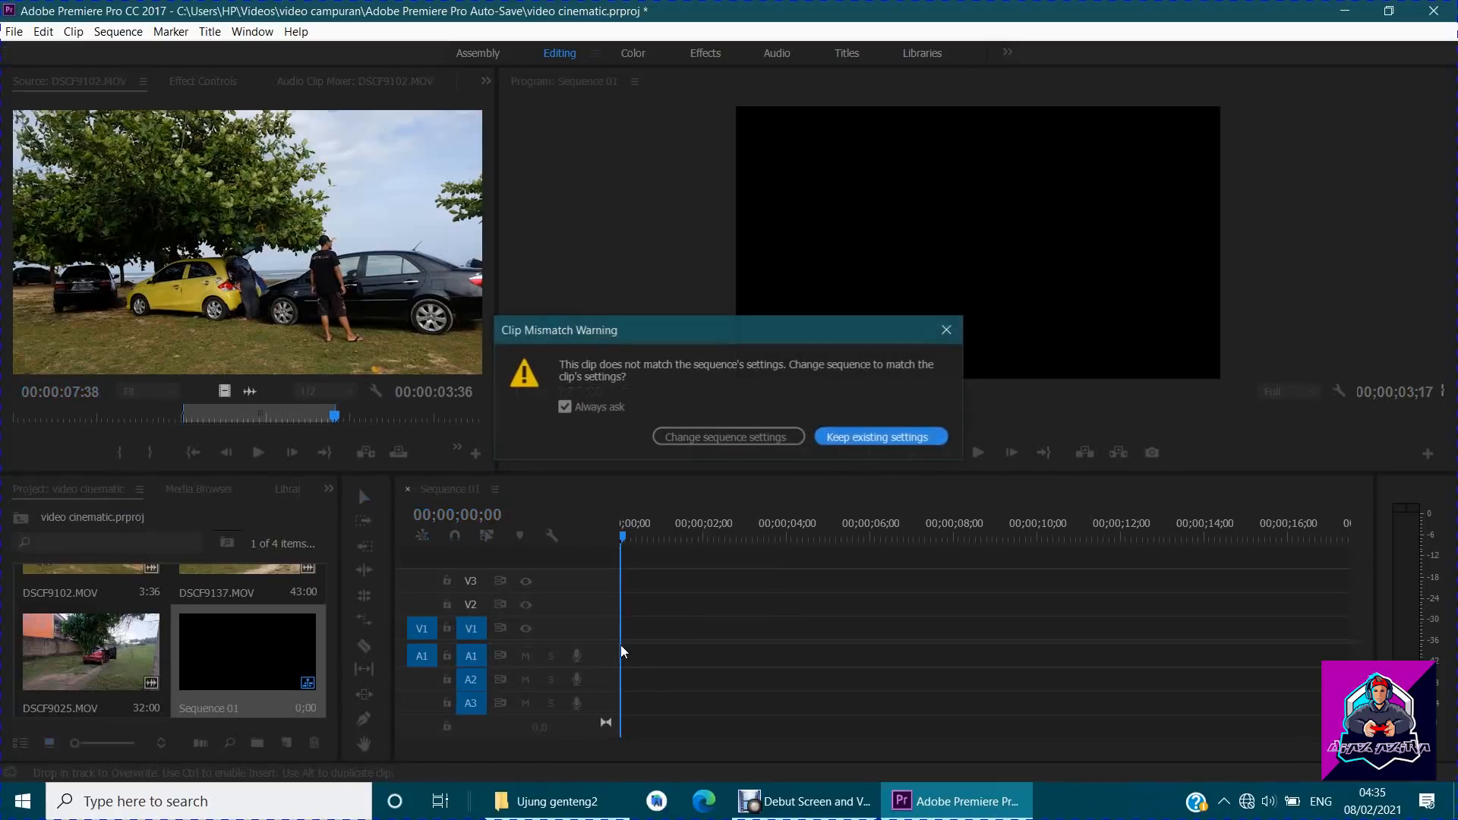
click(838, 437)
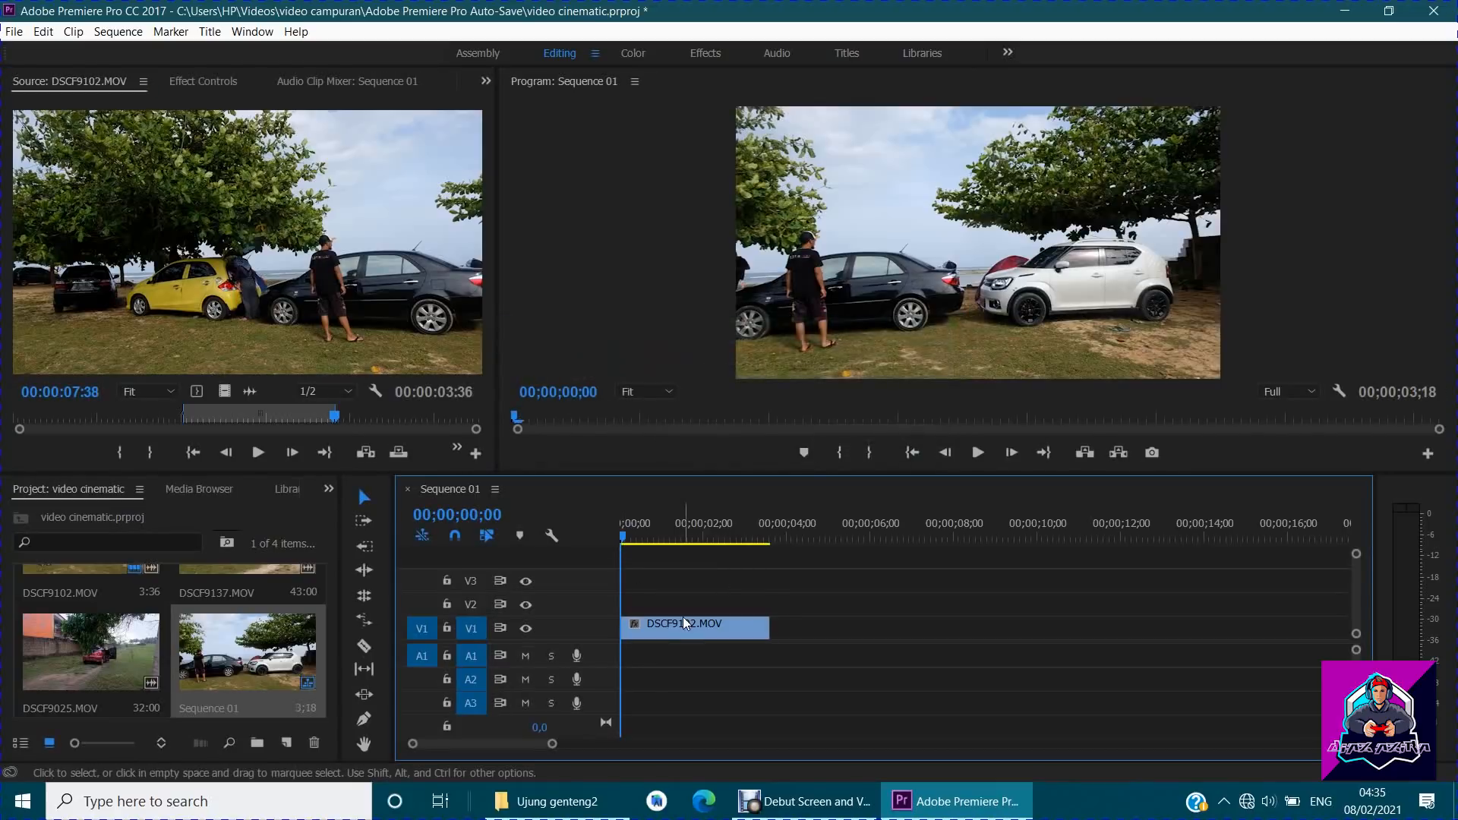
click(644, 623)
key(Delete)
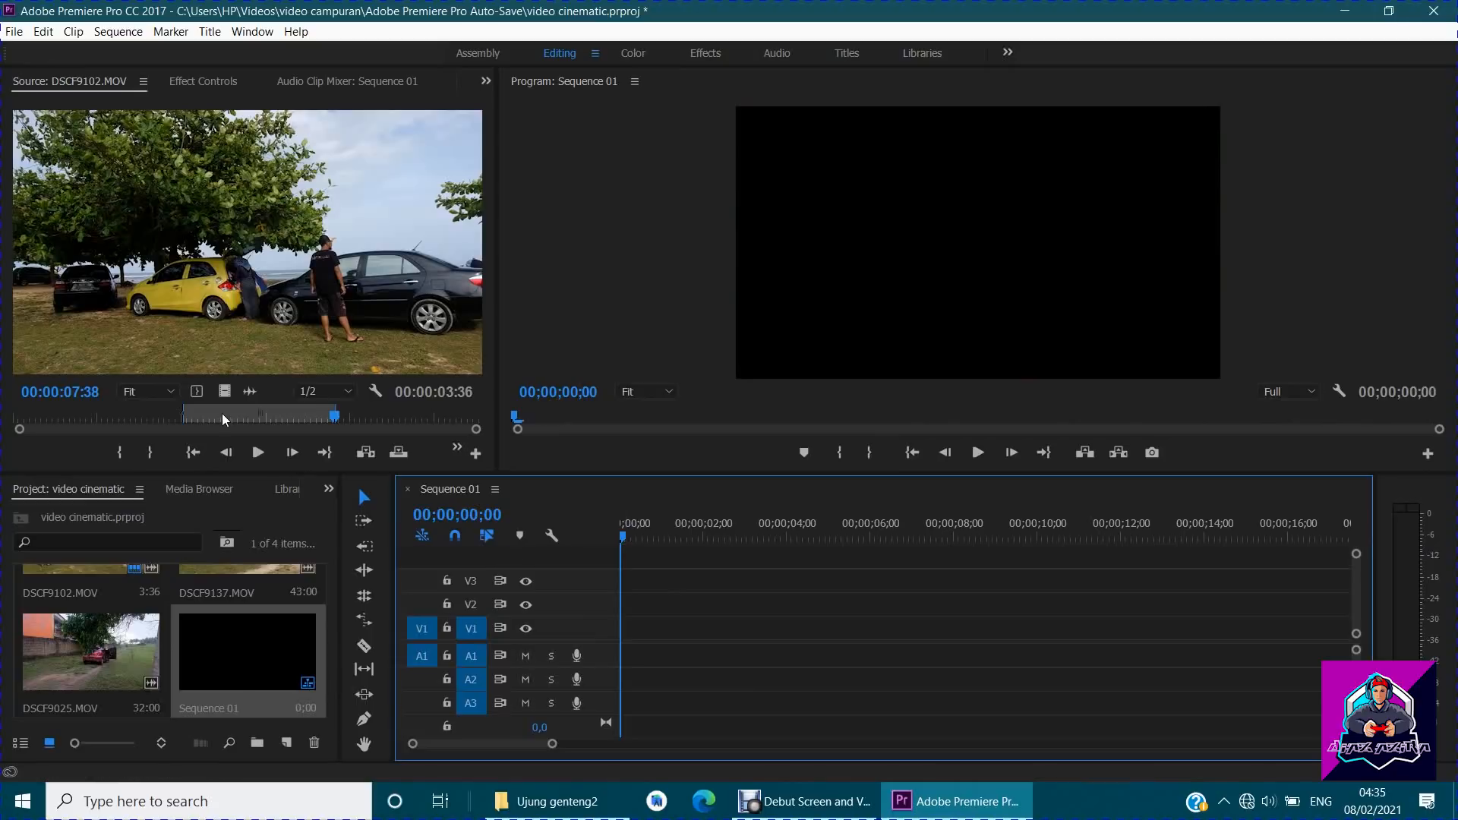
Place the marked DSCF9102.MOV range with its audio at the start of the sequence on V1 and A1, keeping the existing sequence settings.
drag(220, 322, 619, 640)
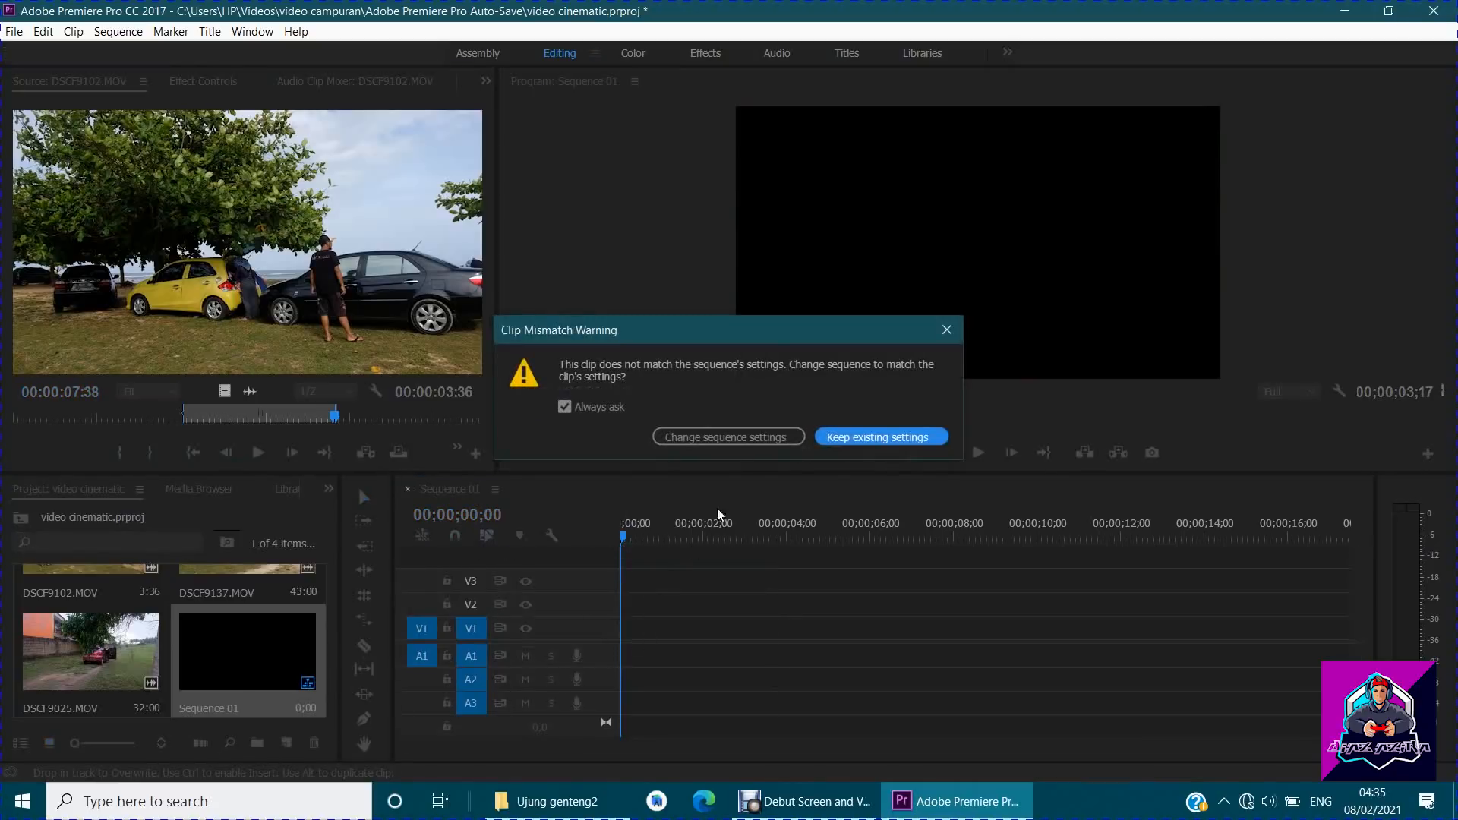
click(835, 439)
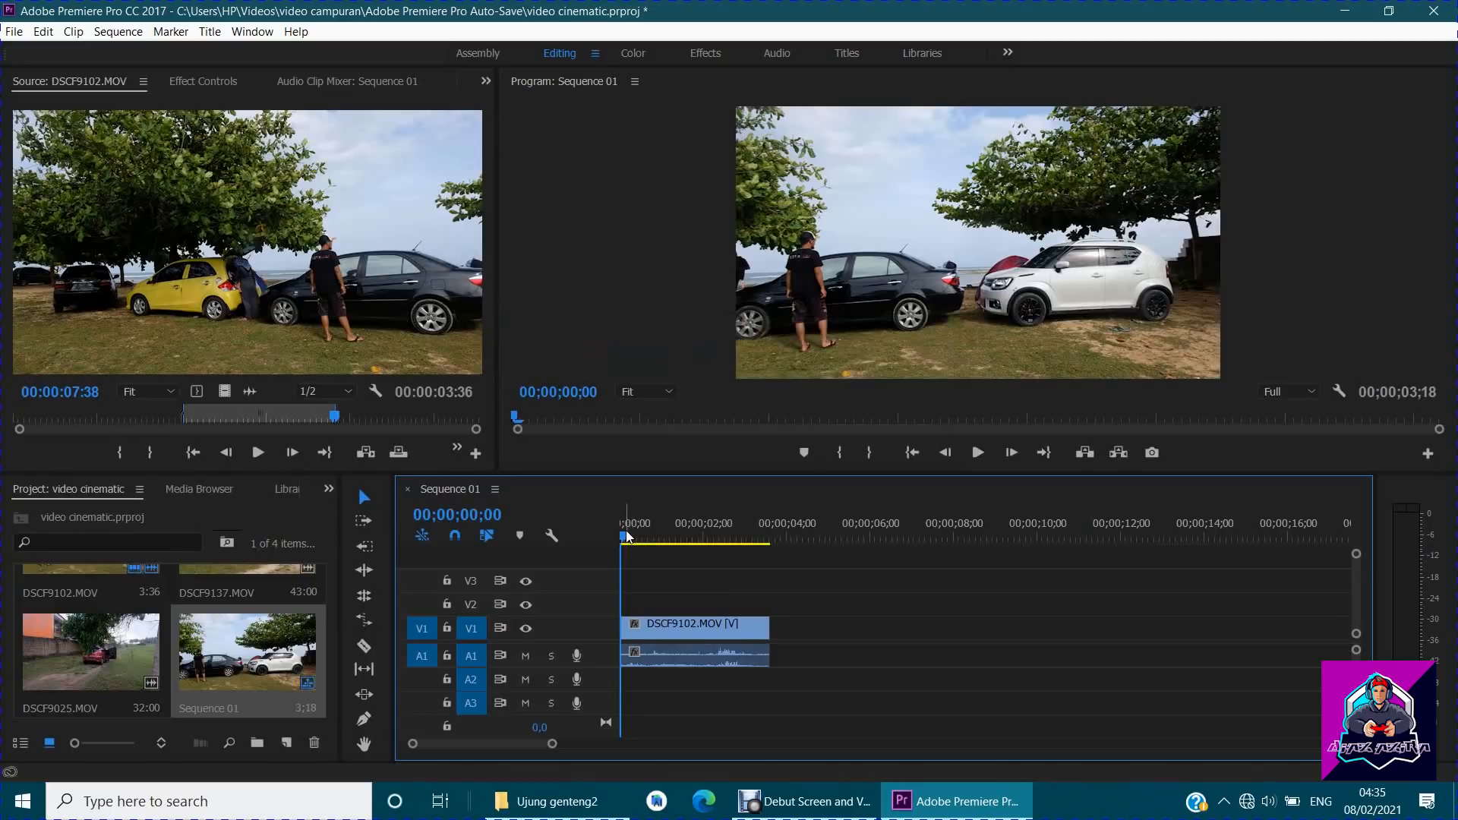
drag(625, 537, 594, 550)
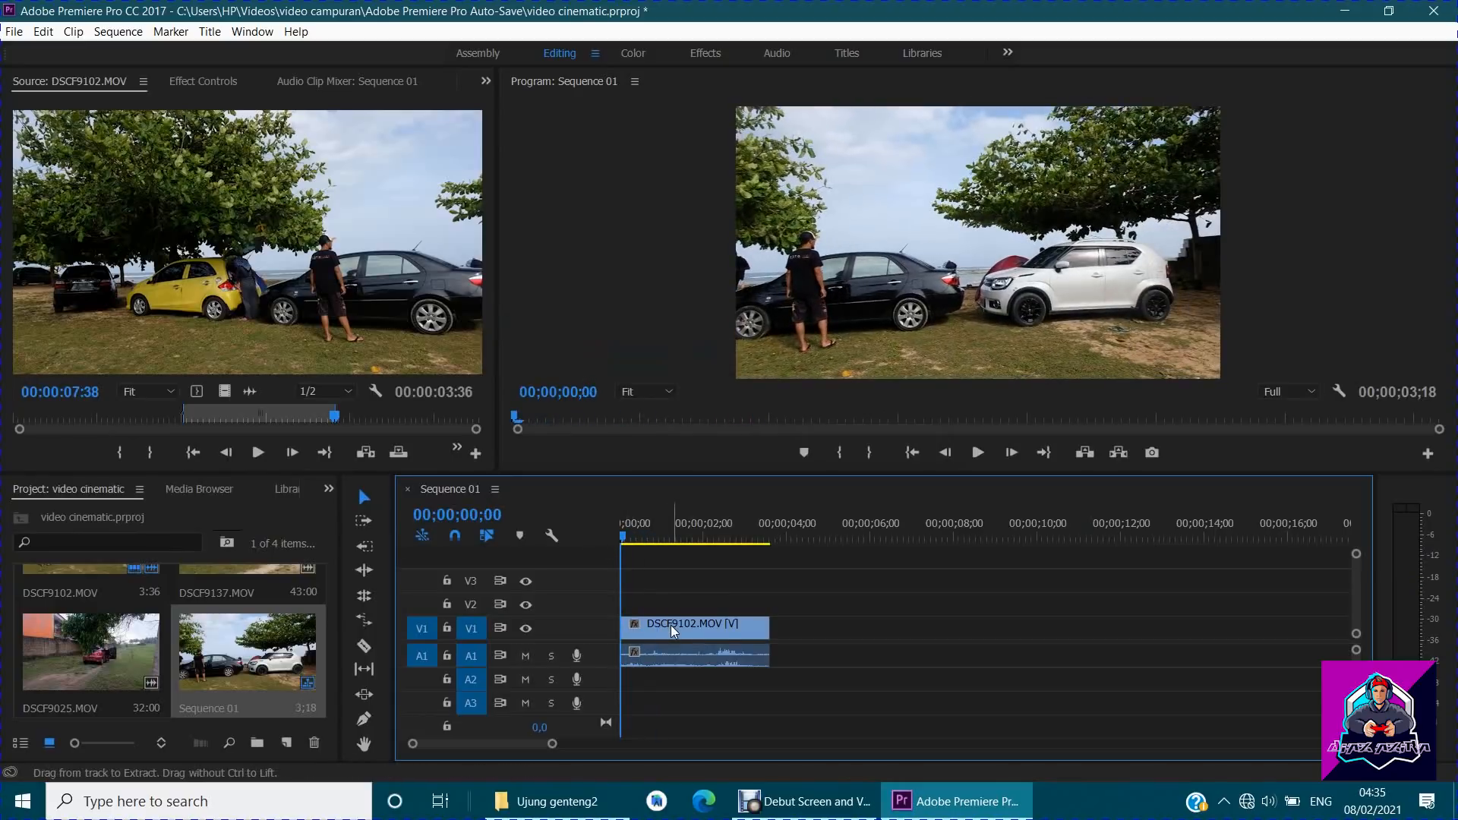
Unlink the video and audio of the DSCF9102.MOV timeline clip, select each part separately, and link them again.
click(690, 632)
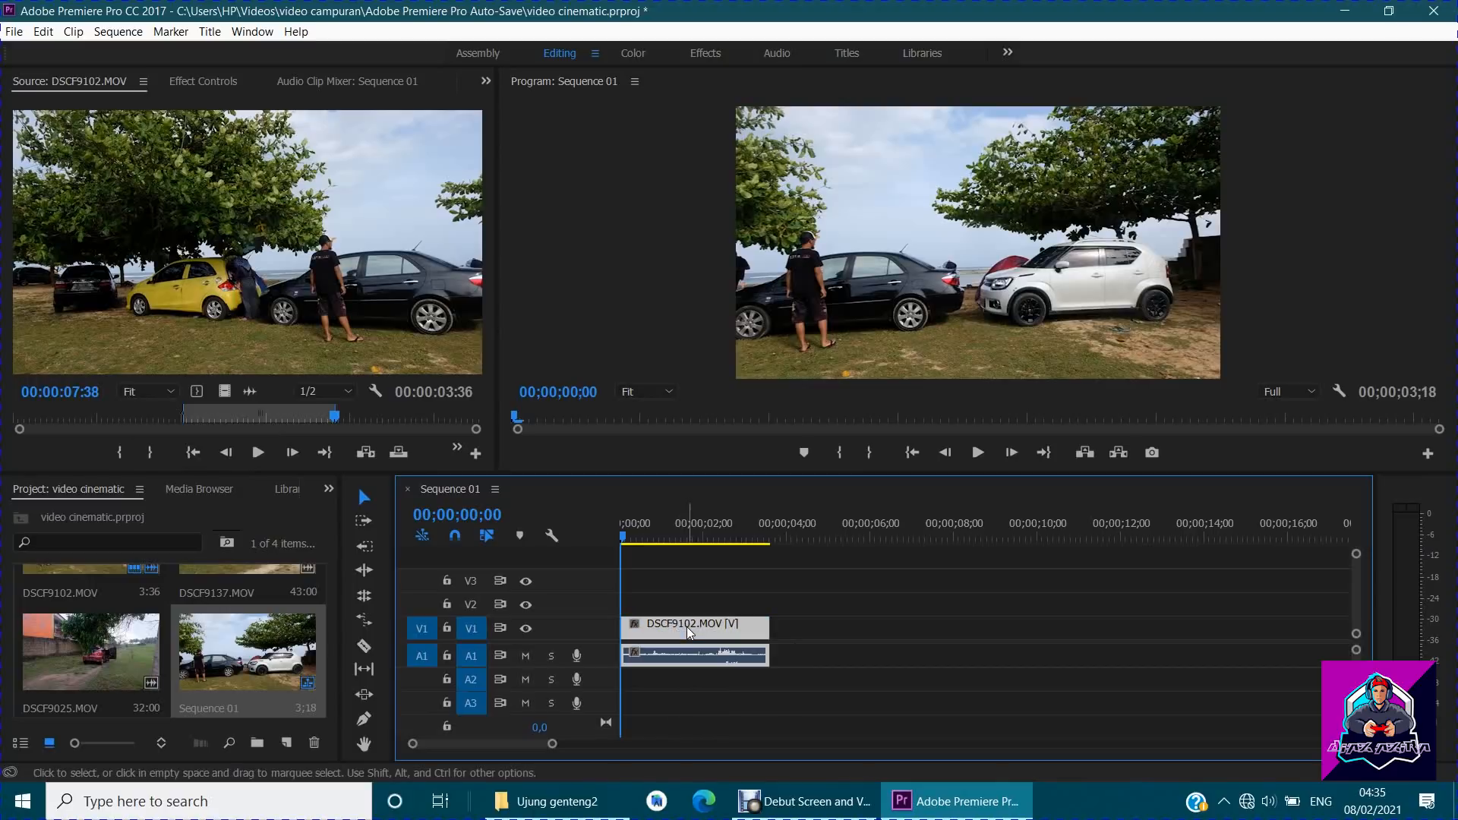
key(ctrl+l)
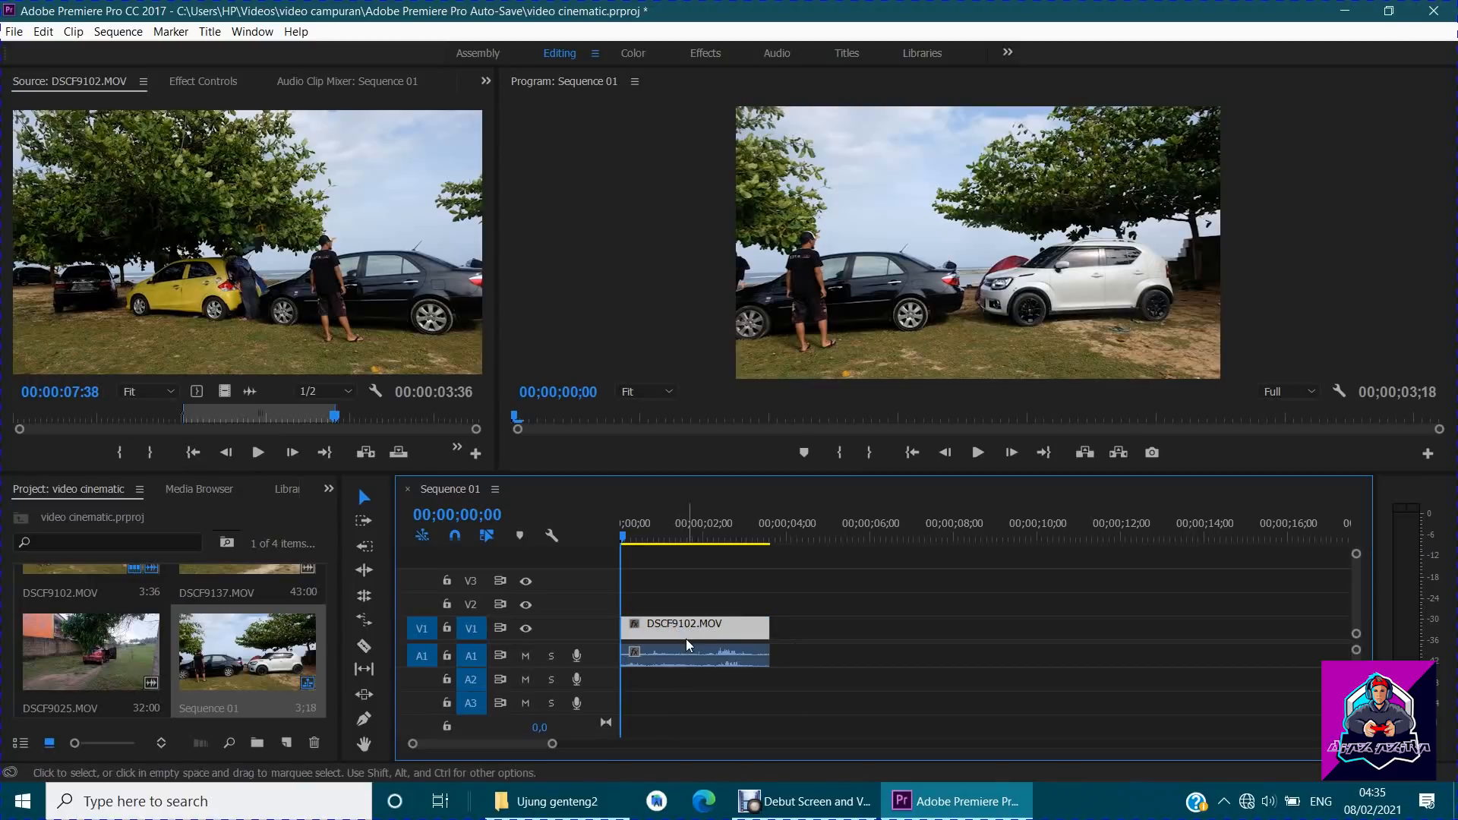
click(679, 650)
click(678, 623)
click(677, 647)
click(677, 651)
click(676, 650)
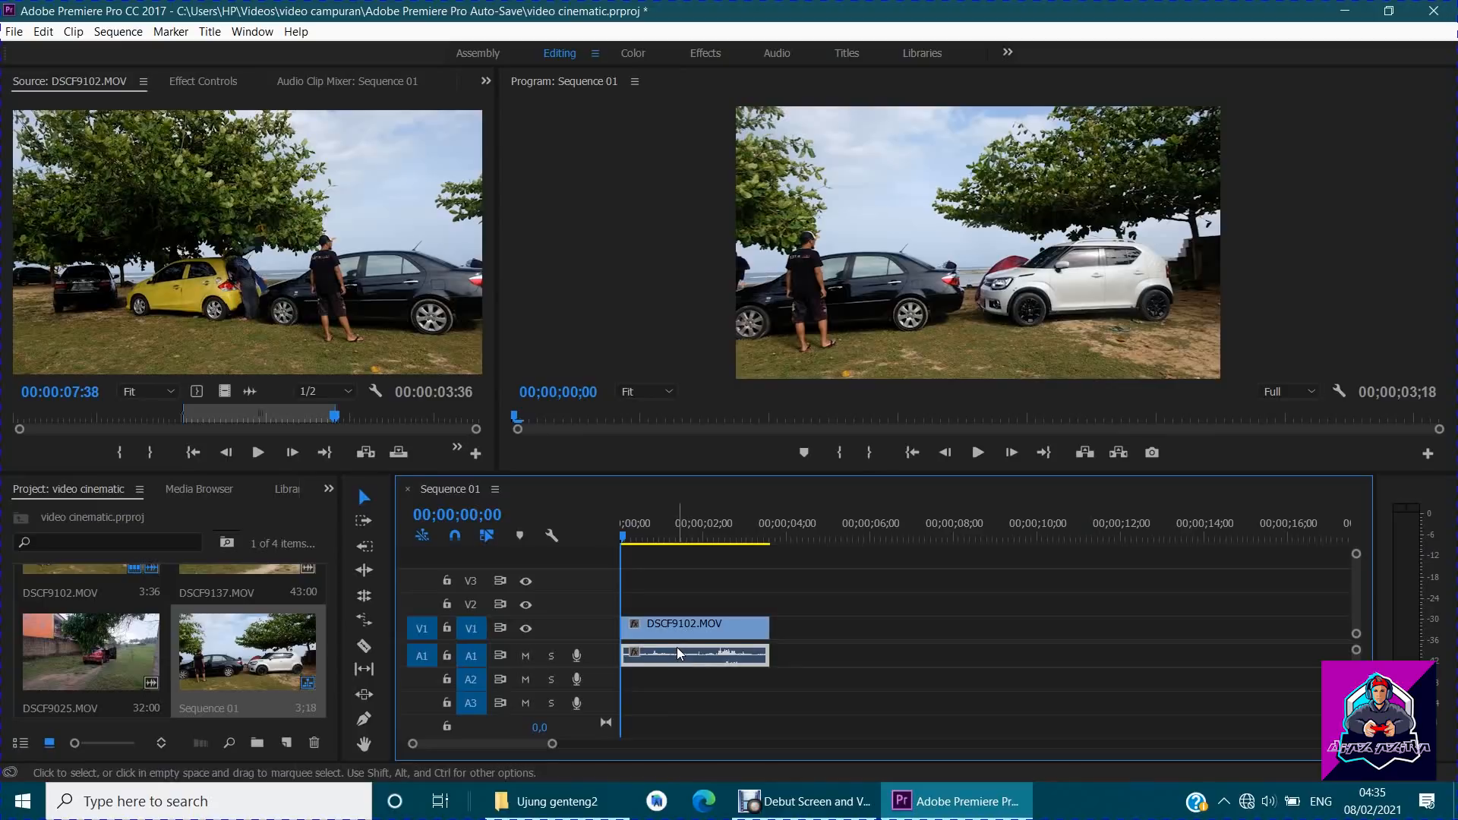
key(ctrl+l)
click(695, 623)
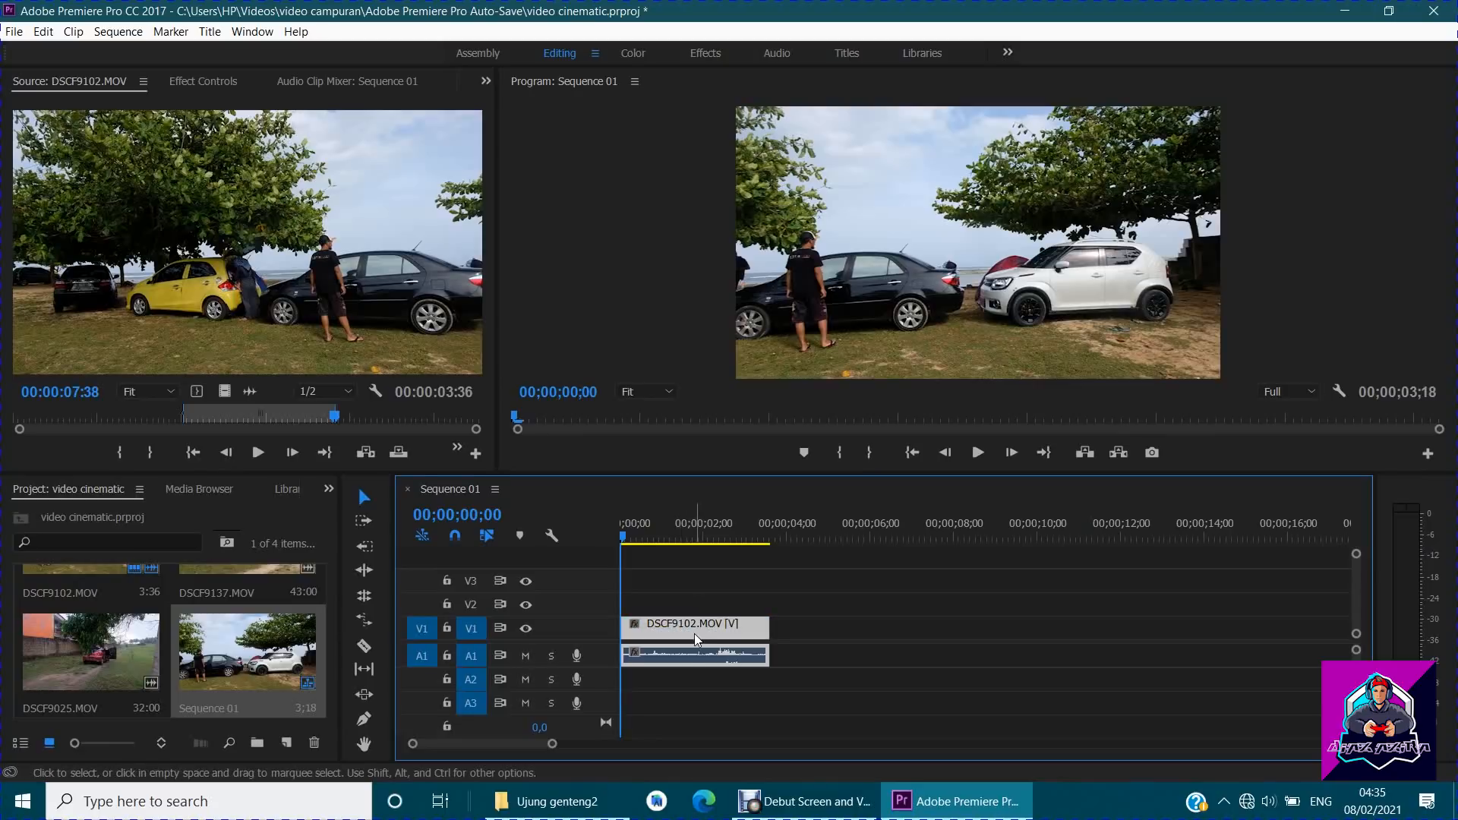
click(794, 643)
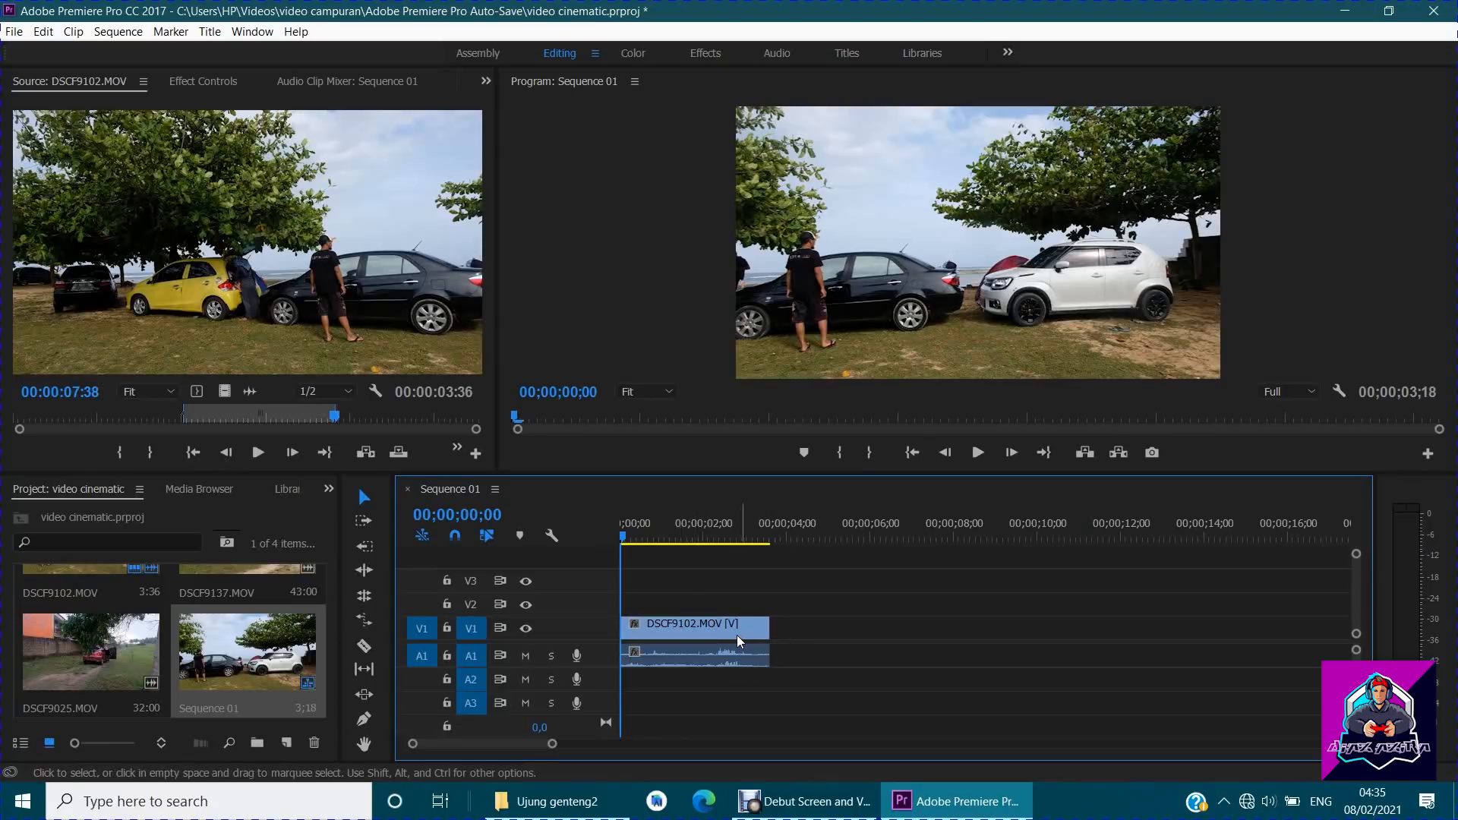
Unlink the DSCF9102.MOV timeline clip and delete its audio from track A1.
click(736, 635)
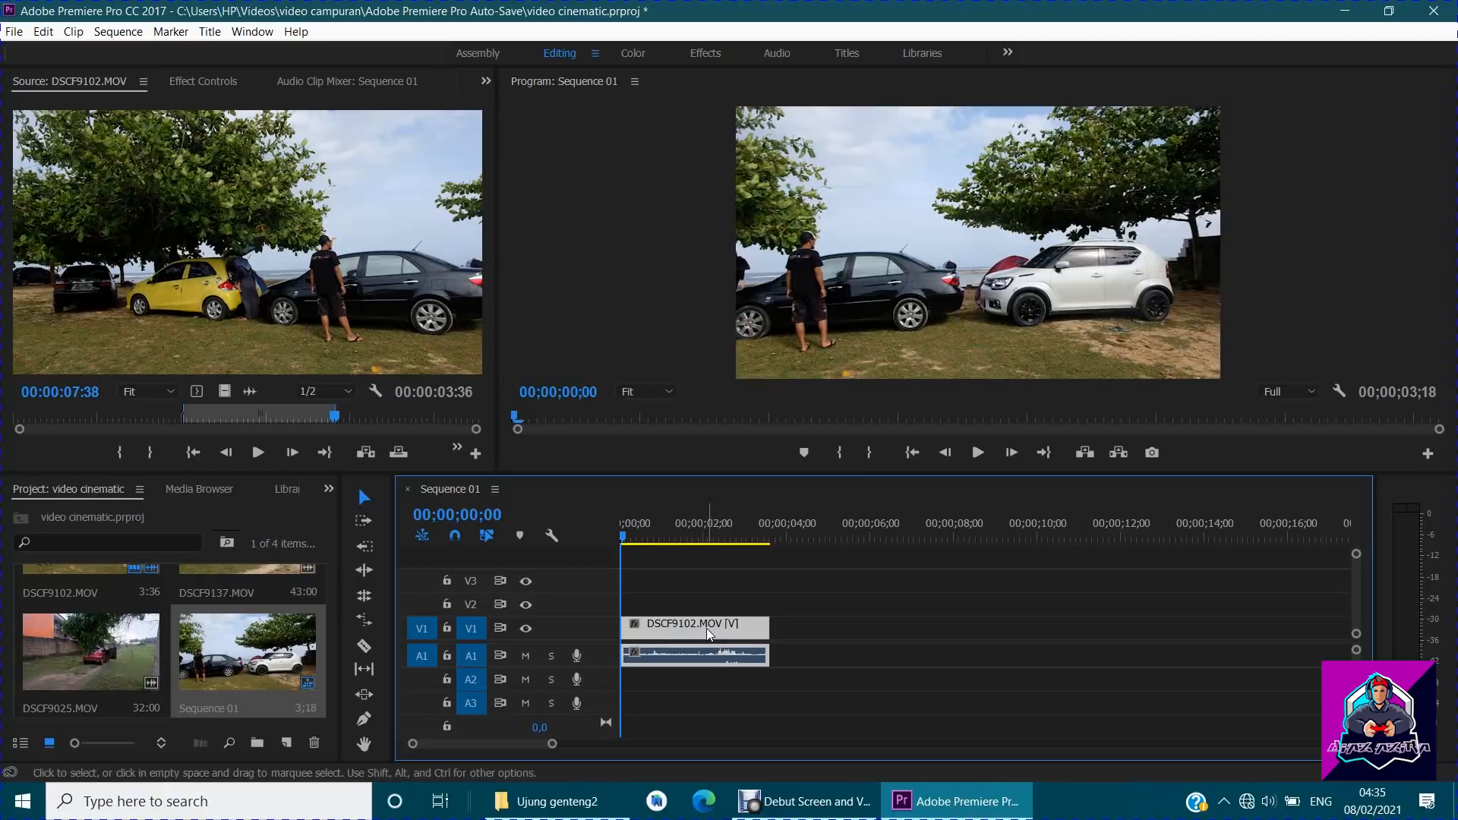
right_click(710, 632)
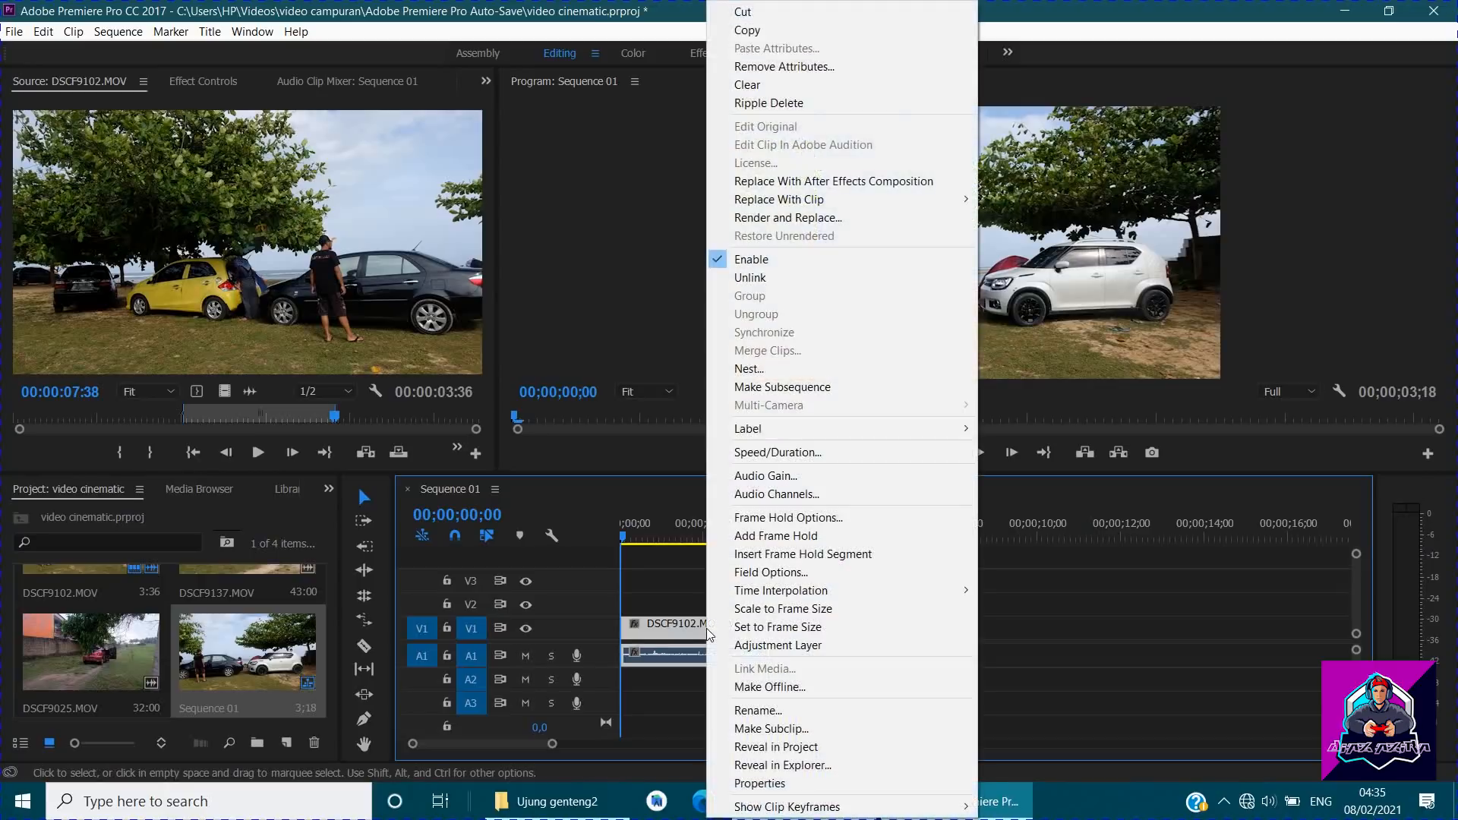
click(759, 279)
click(684, 663)
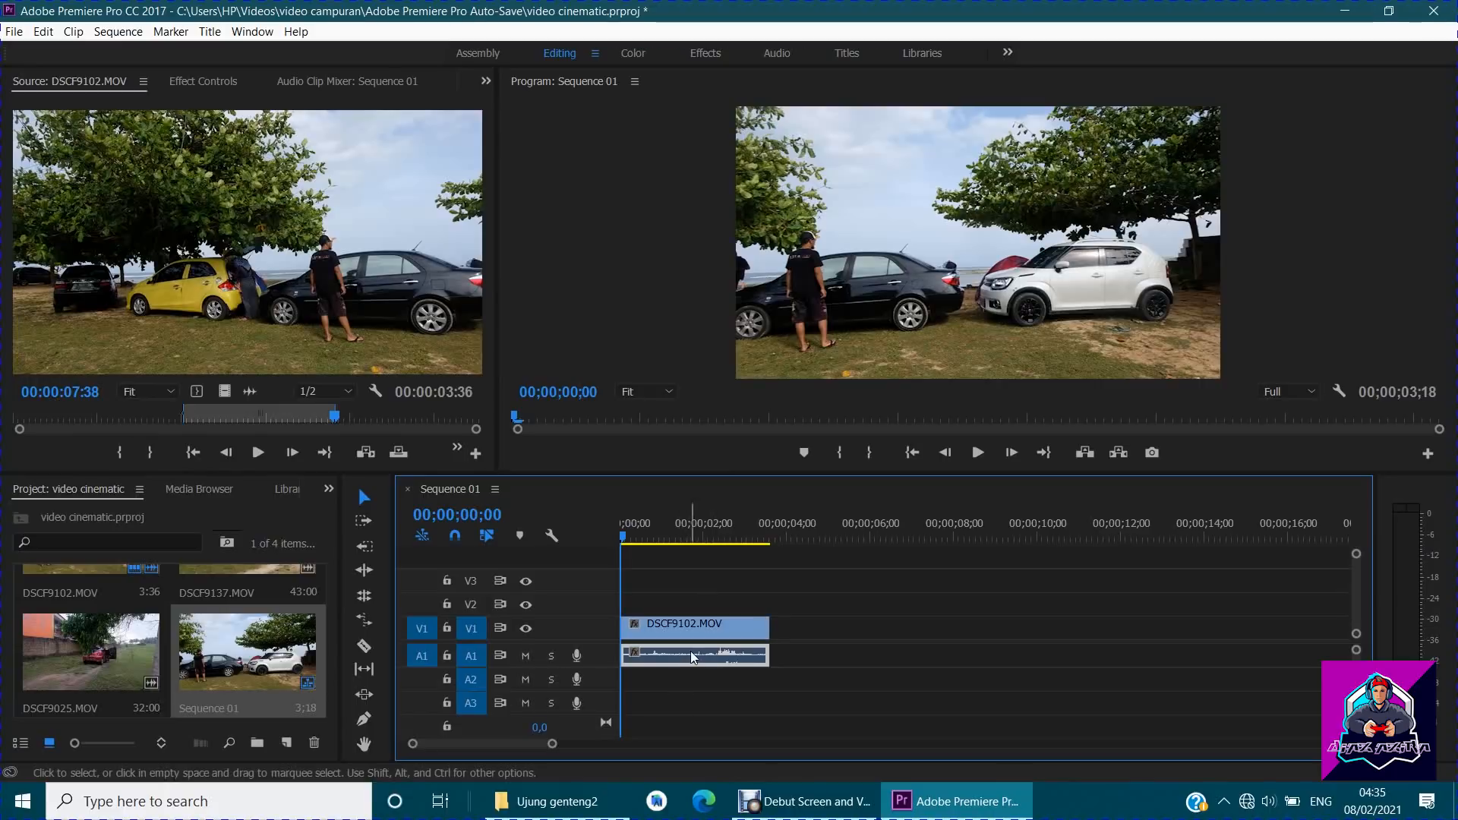
key(Delete)
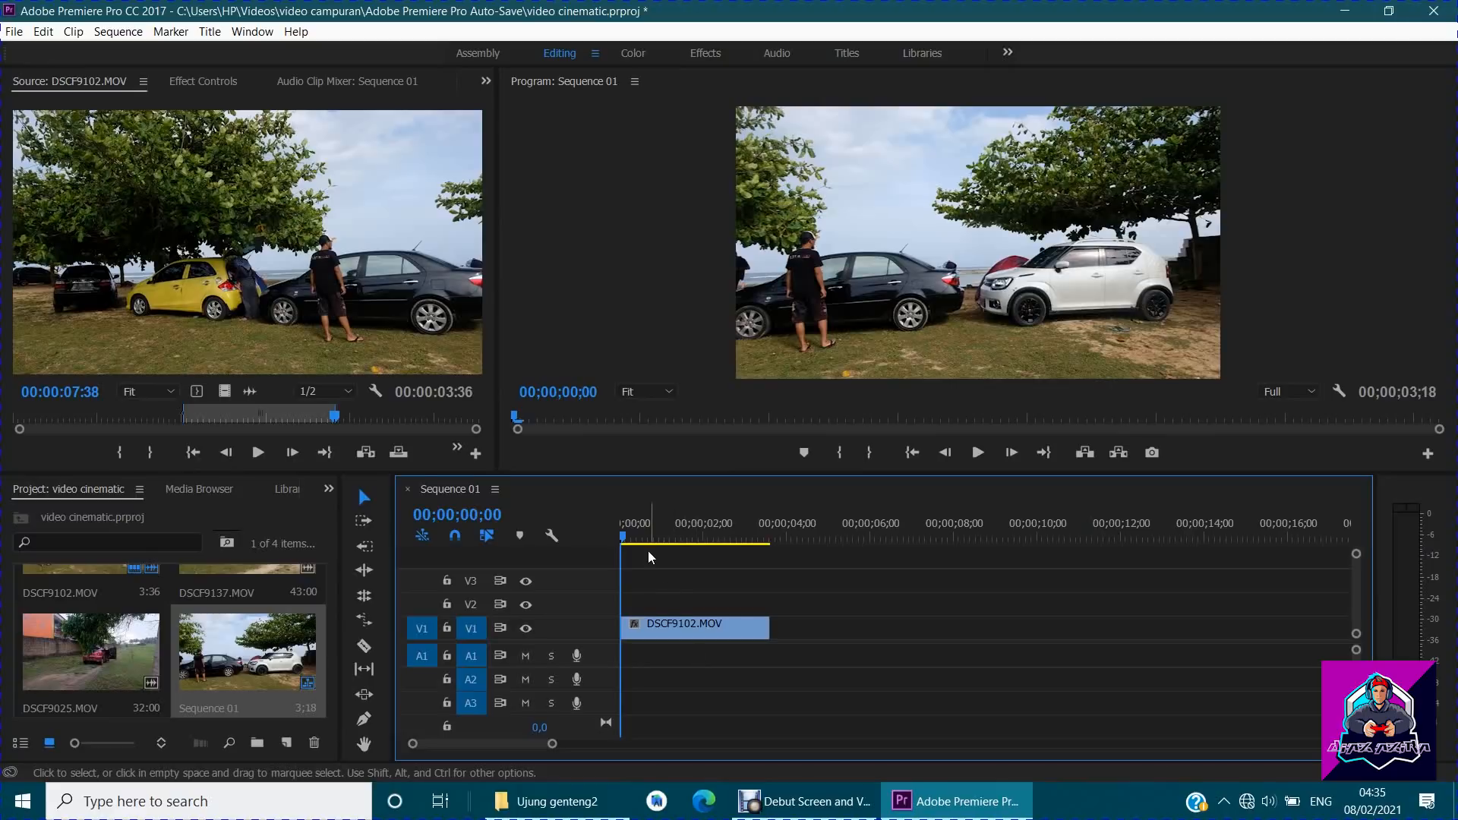
drag(623, 532, 618, 568)
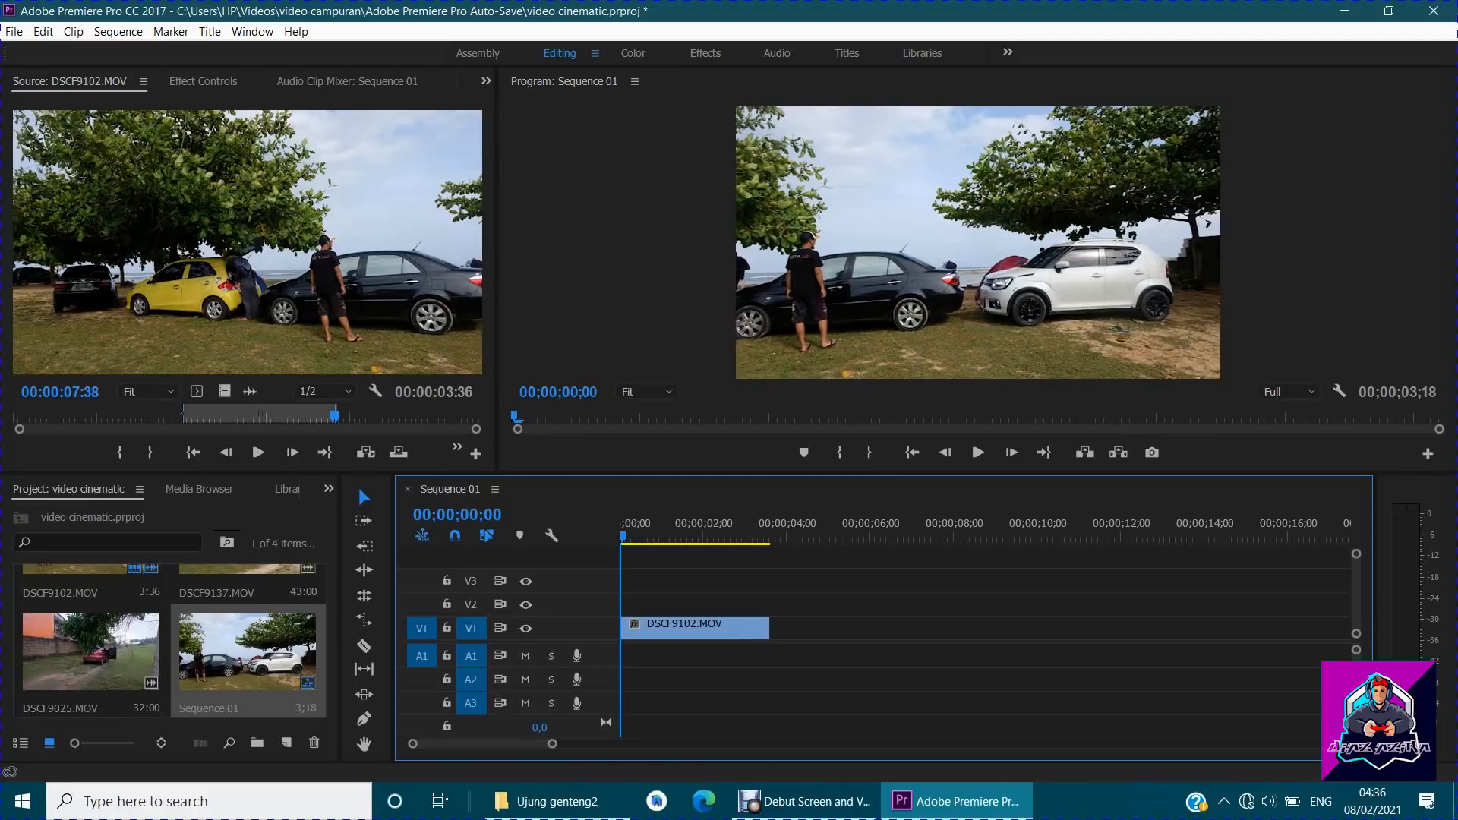
drag(621, 540, 745, 547)
Open DSCF9025.MOV in the Source monitor and mark an In point at 00:00:07:56.
scroll(189, 646, up, 2)
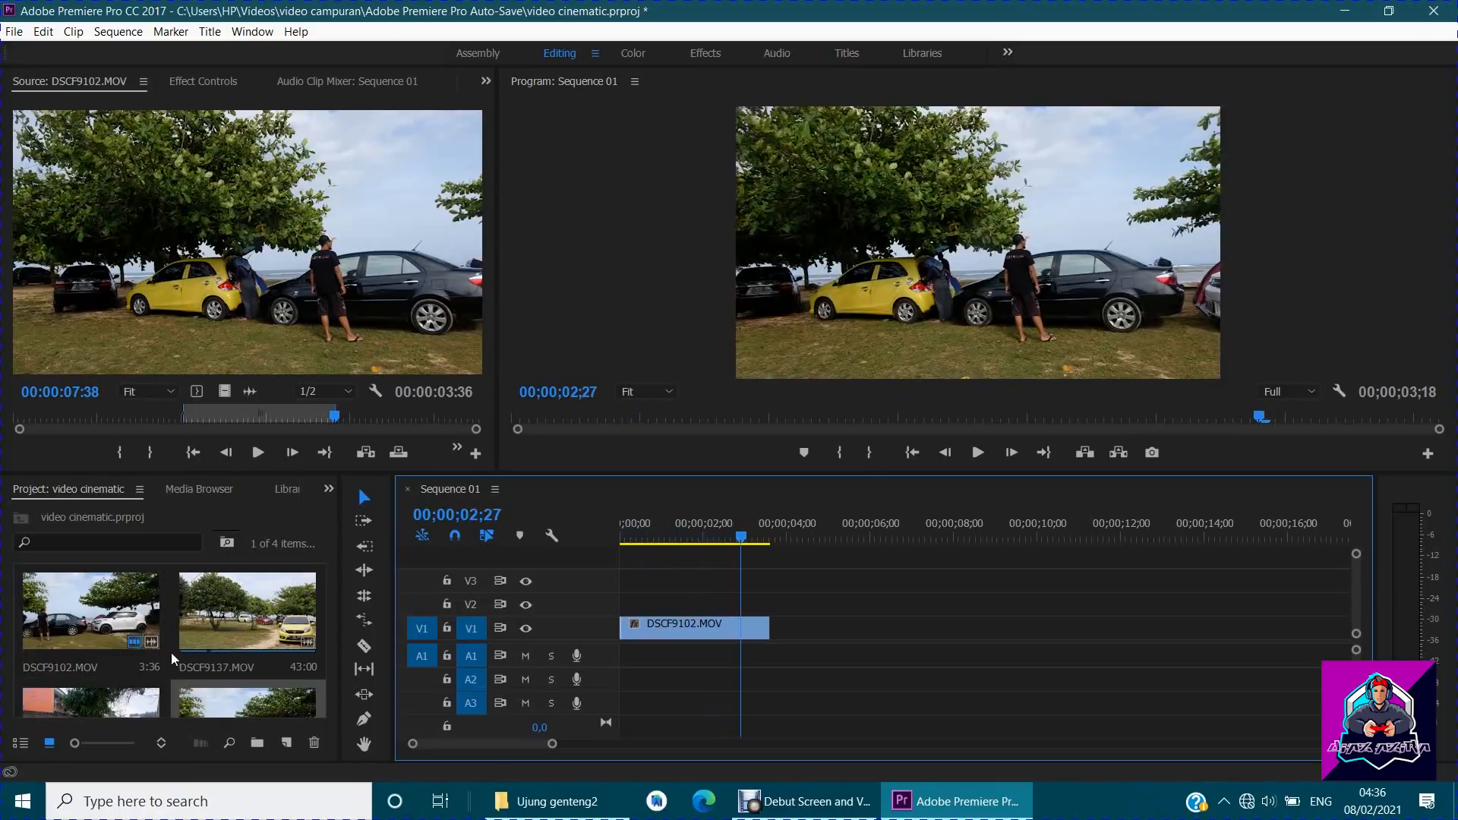
scroll(143, 665, down, 2)
double_click(104, 662)
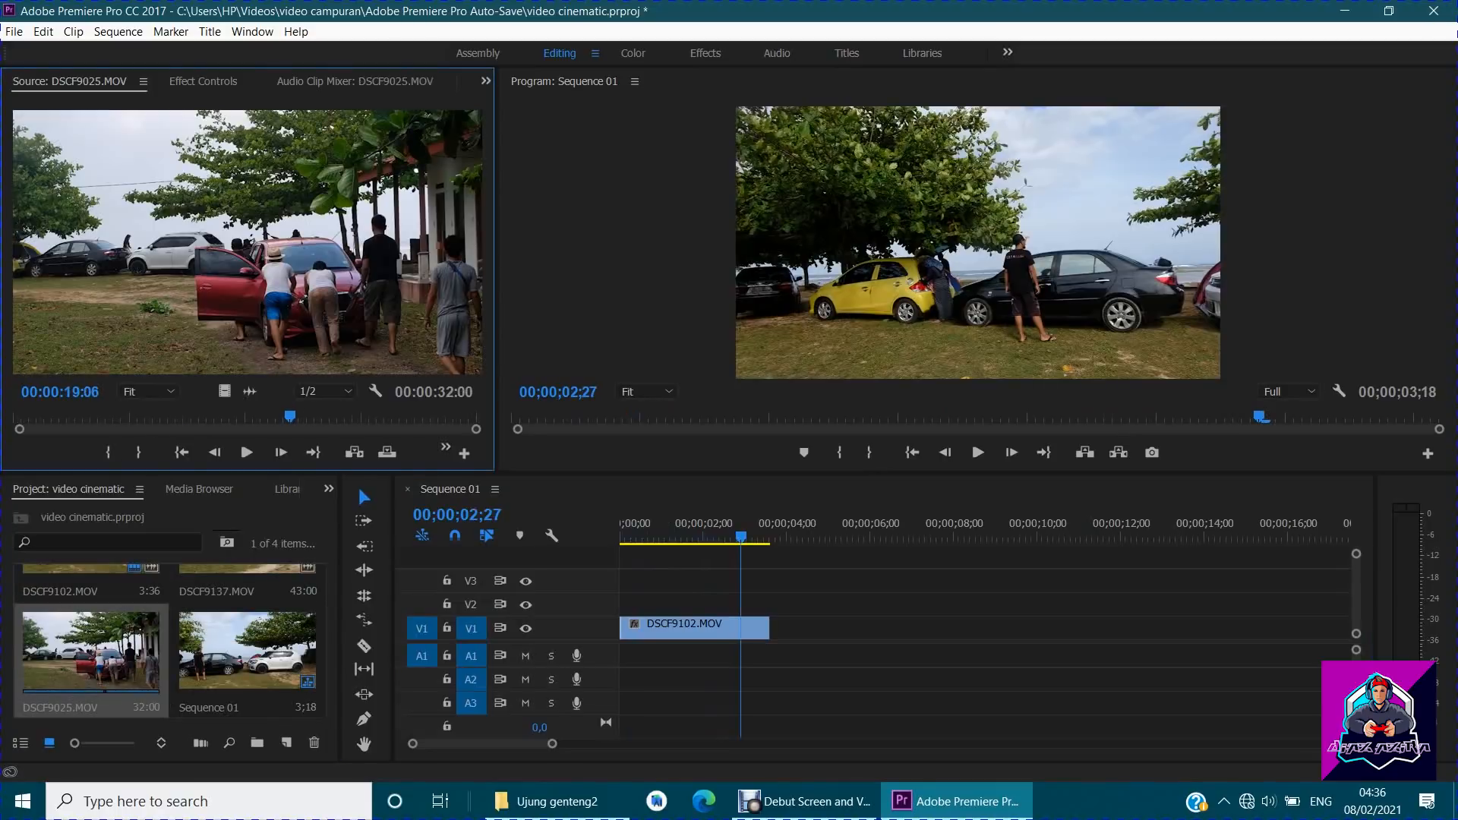
drag(291, 420, 131, 471)
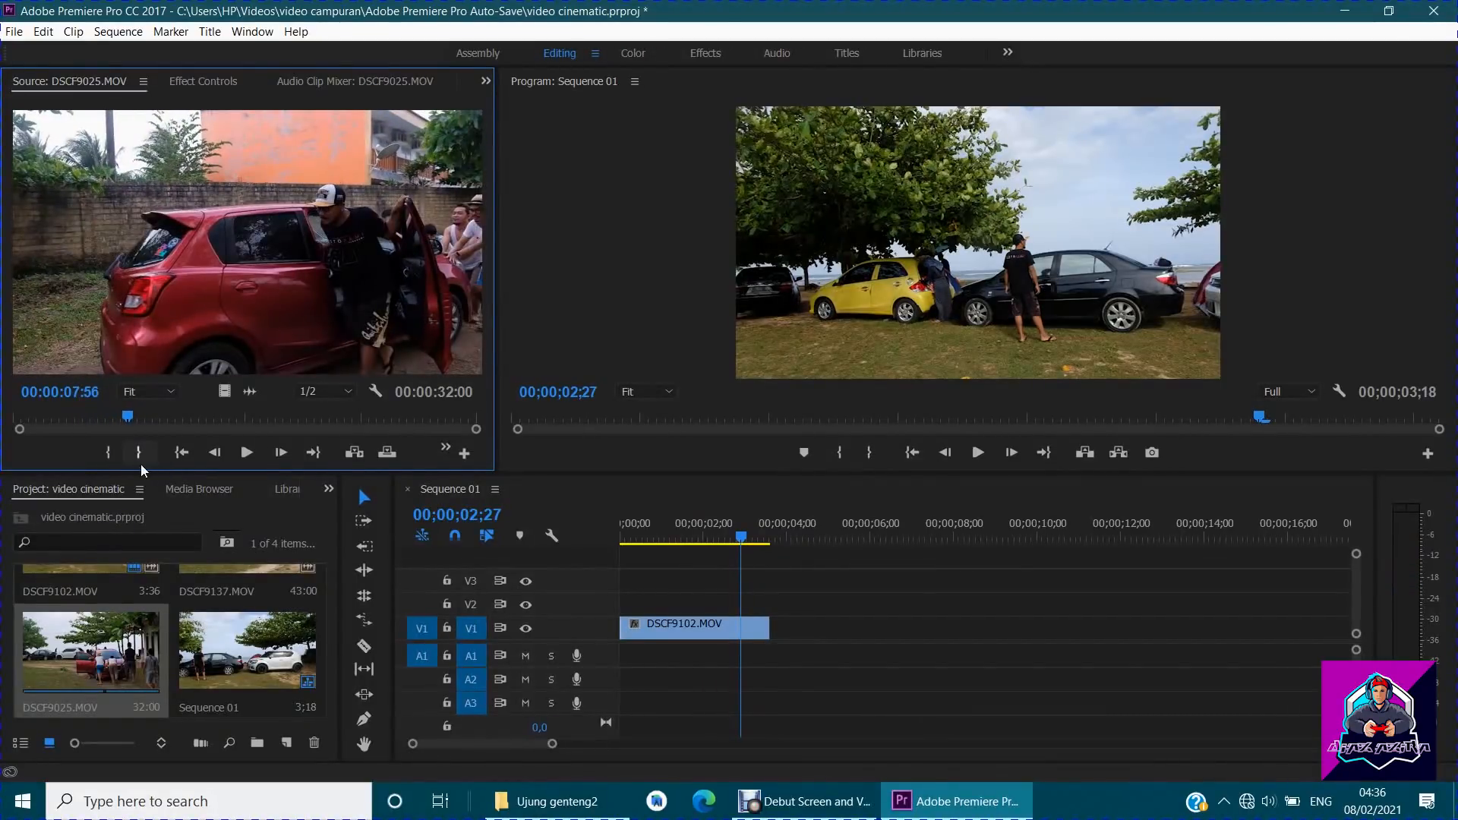
key(i)
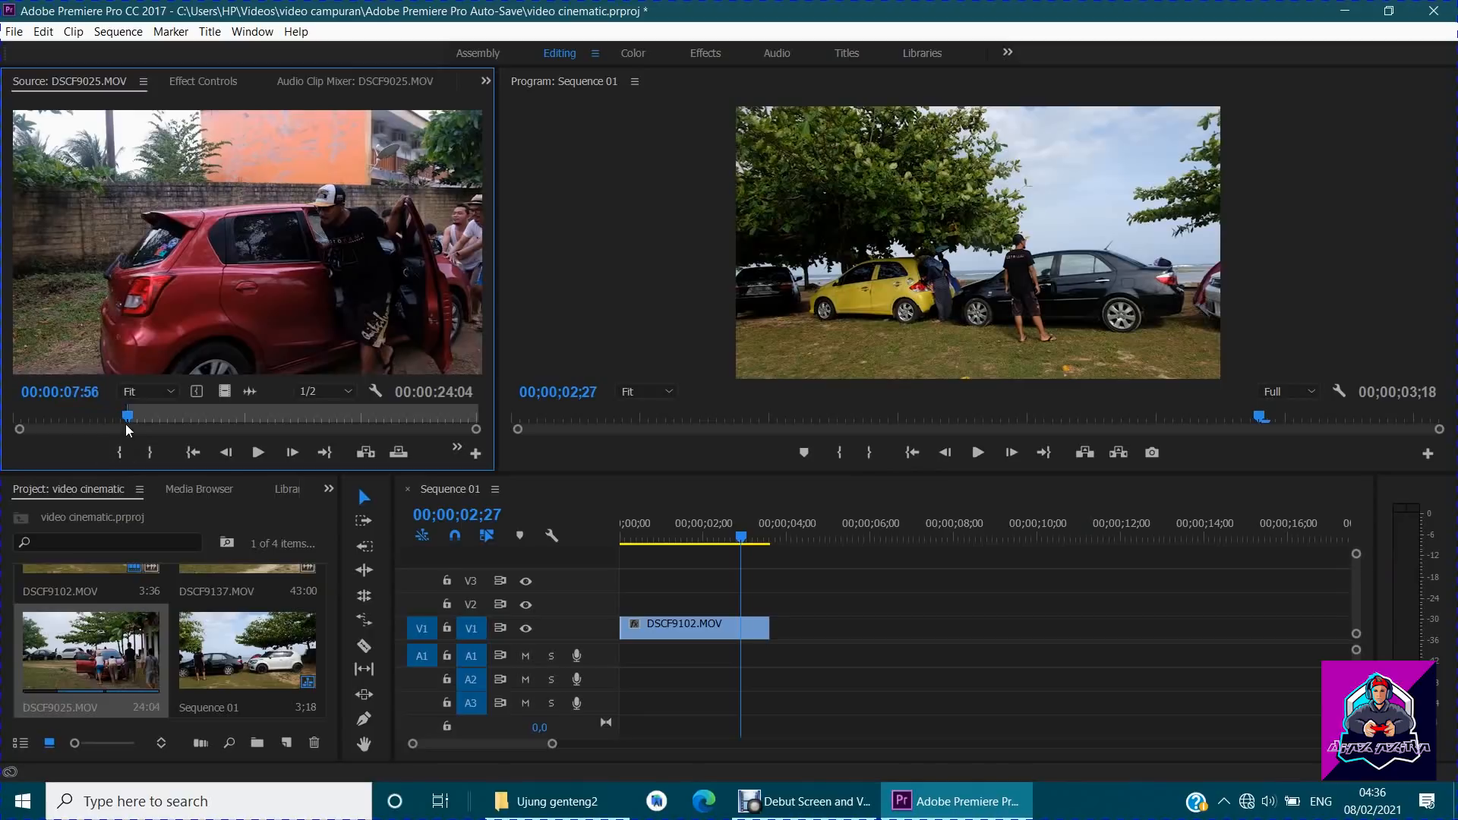
Mark DSCF9025.MOV's Out point at 00:00:19:44 and place only its video on V1 directly after DSCF9102.MOV.
drag(129, 421, 301, 423)
click(152, 454)
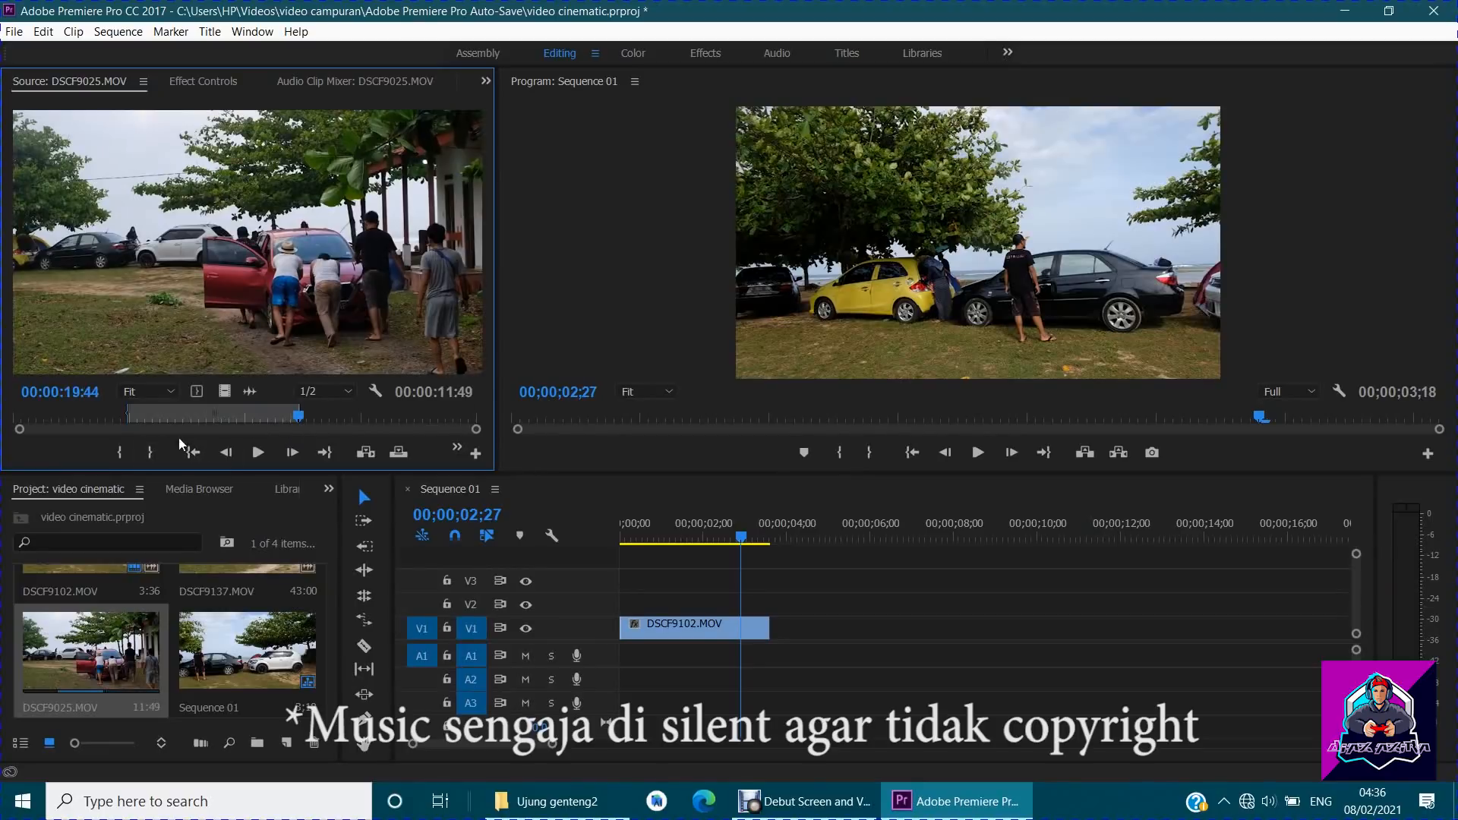
drag(225, 391, 787, 637)
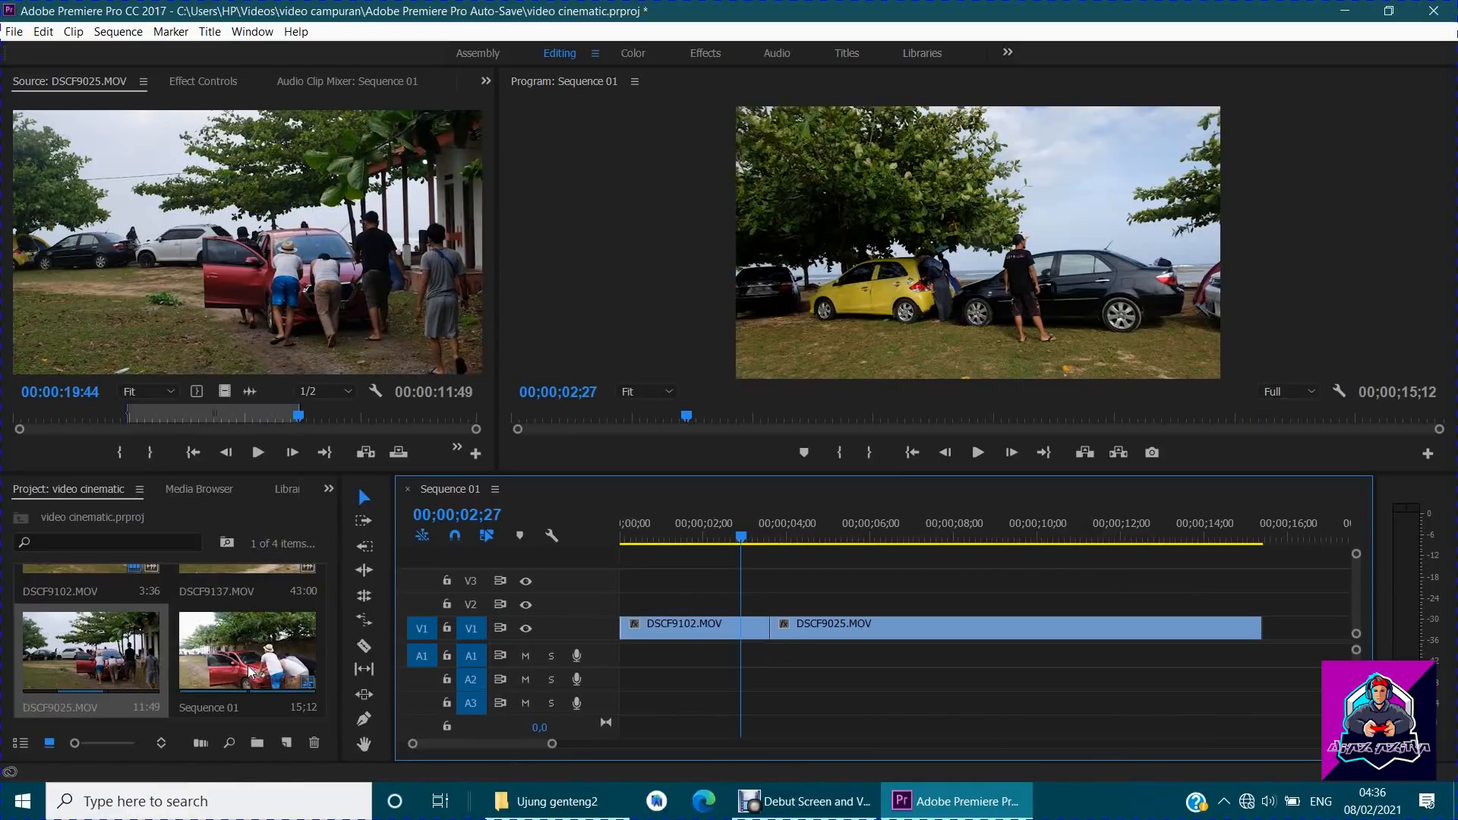
Open DSCF9137.MOV in the Source monitor and mark a range of 00:00:19:40 with its Out point at 00:00:27:40.
scroll(249, 671, up, 2)
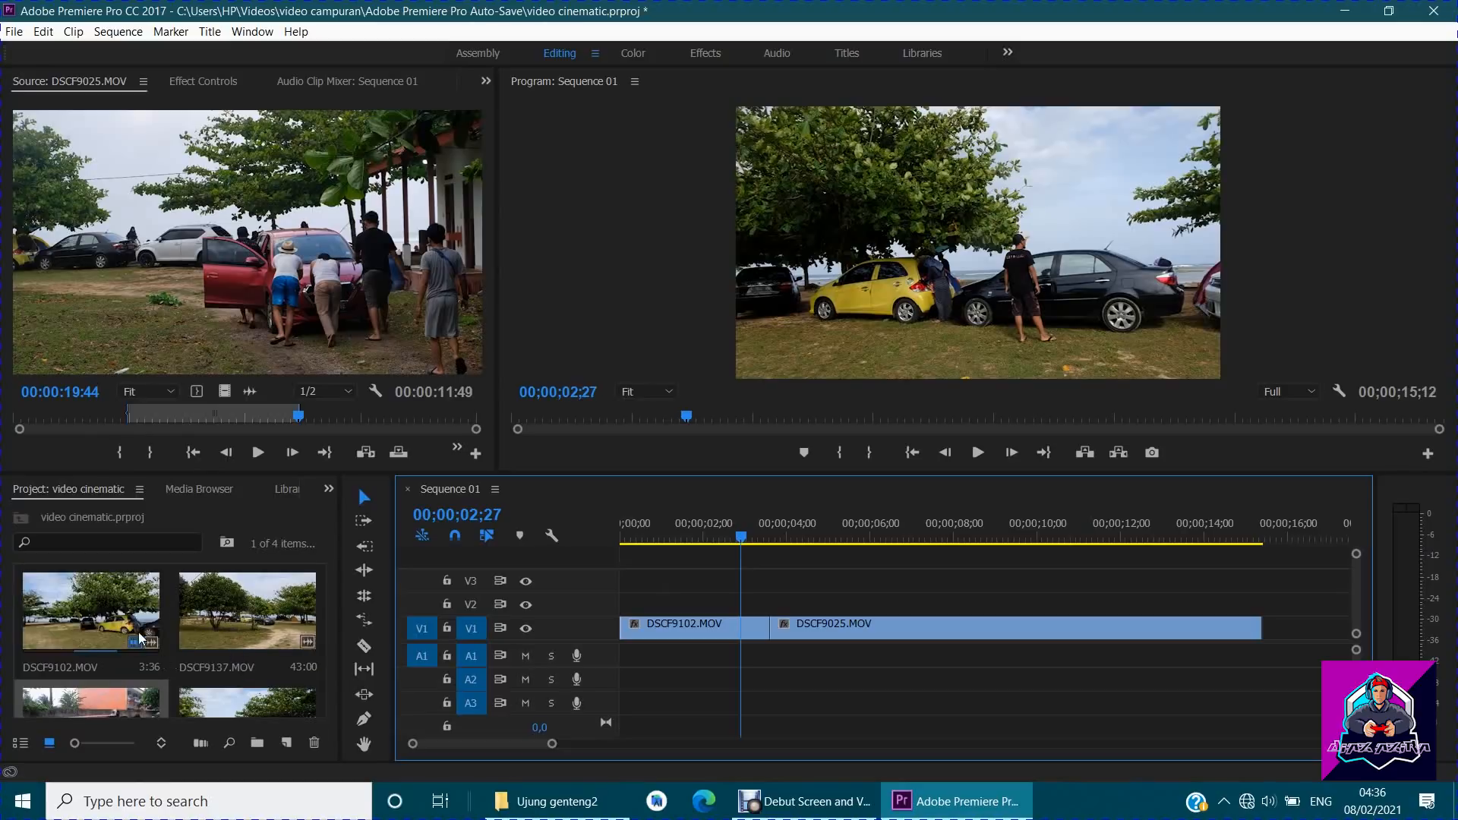
double_click(226, 632)
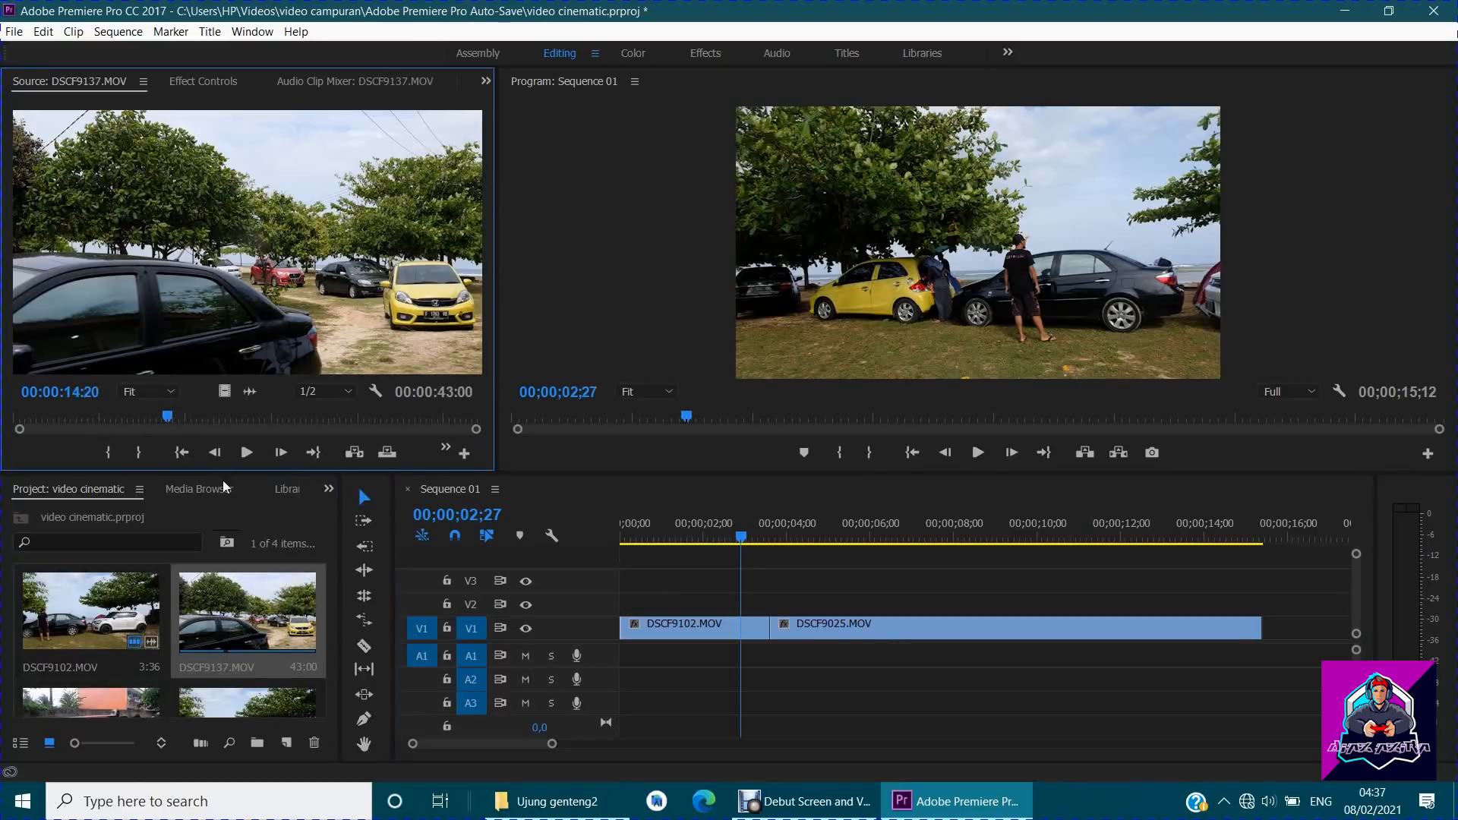
mouse_move(167, 416)
mouse_down()
mouse_move(89, 419)
mouse_move(106, 444)
mouse_move(154, 417)
mouse_move(213, 422)
mouse_move(101, 441)
mouse_move(121, 425)
mouse_move(310, 432)
mouse_up()
click(110, 454)
click(126, 451)
click(149, 458)
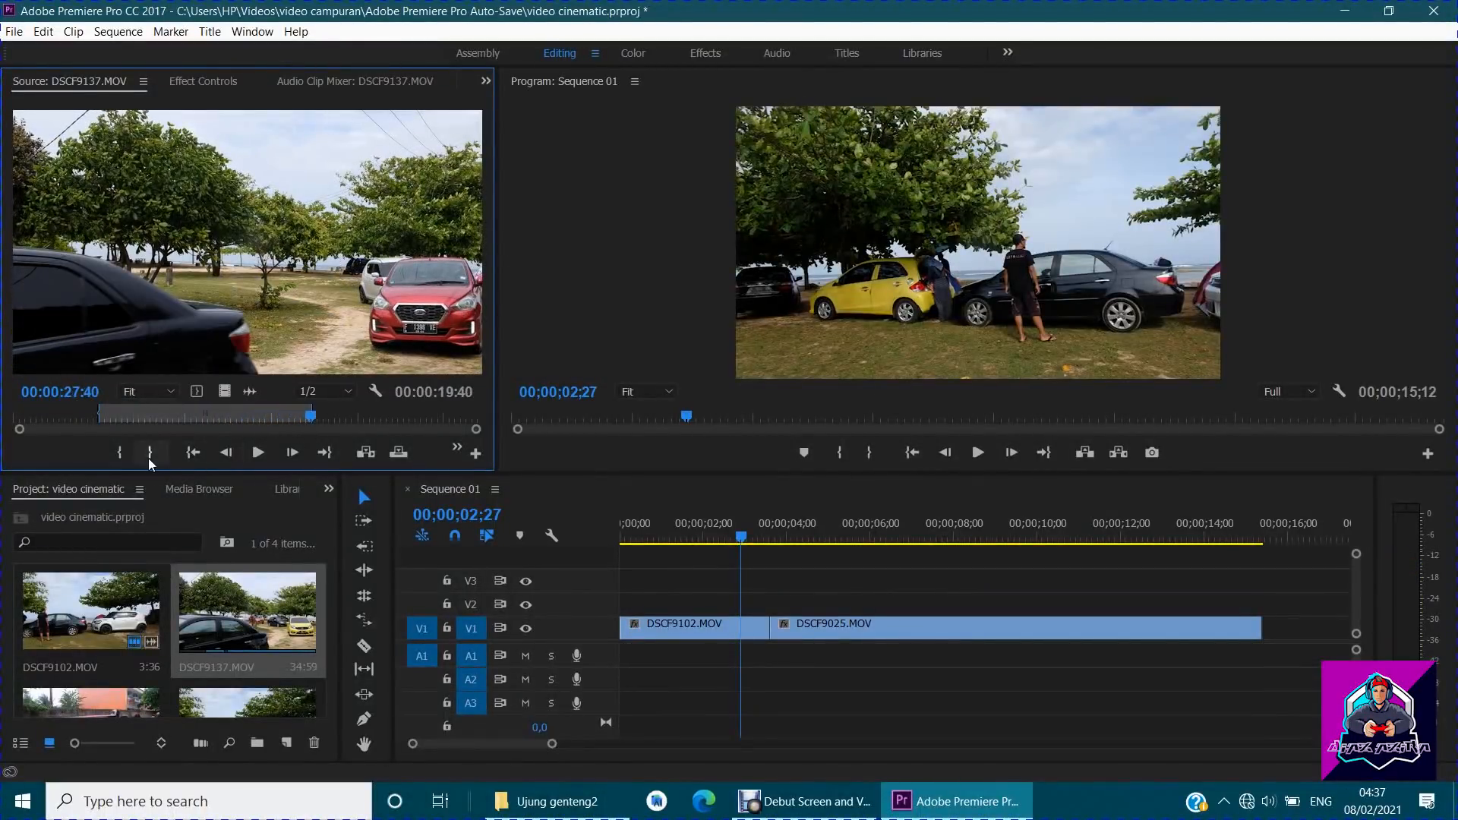
Place only the video of the marked DSCF9137.MOV range on V1 directly after DSCF9025.MOV and return the playhead to the sequence start.
drag(226, 393, 1264, 628)
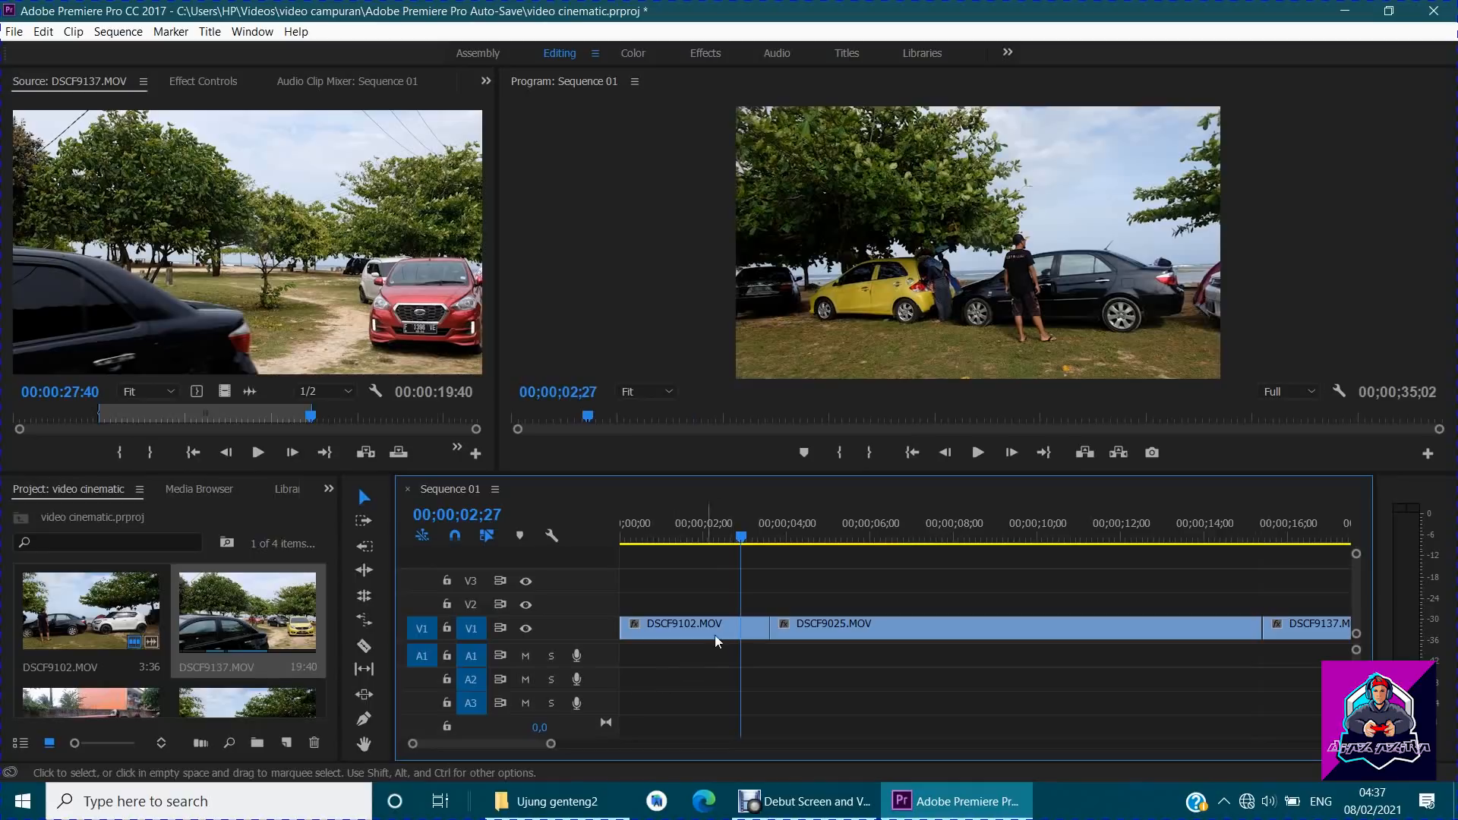
key(minus)
key(minus)
key(minus)
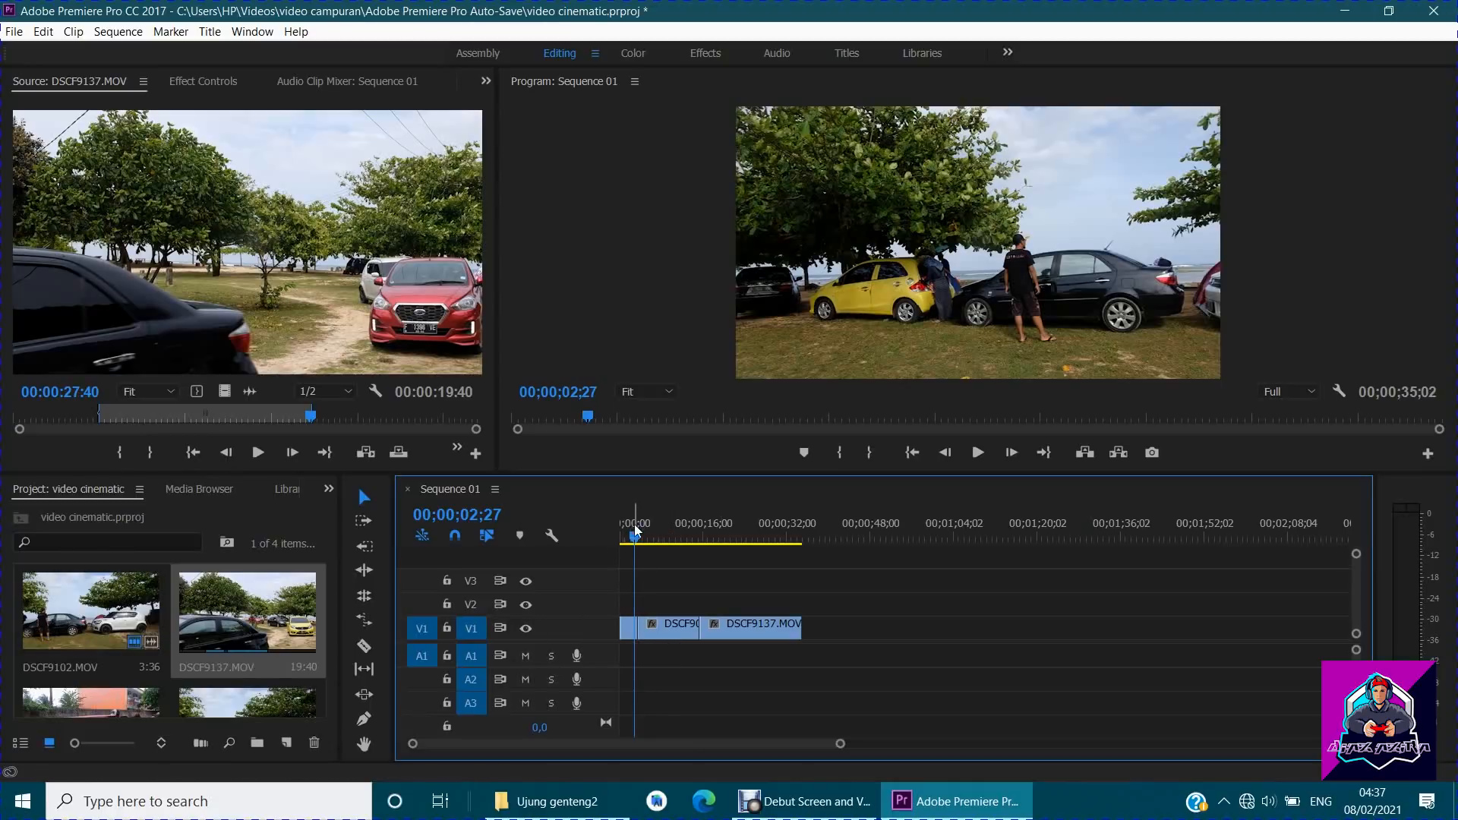
drag(636, 537, 618, 544)
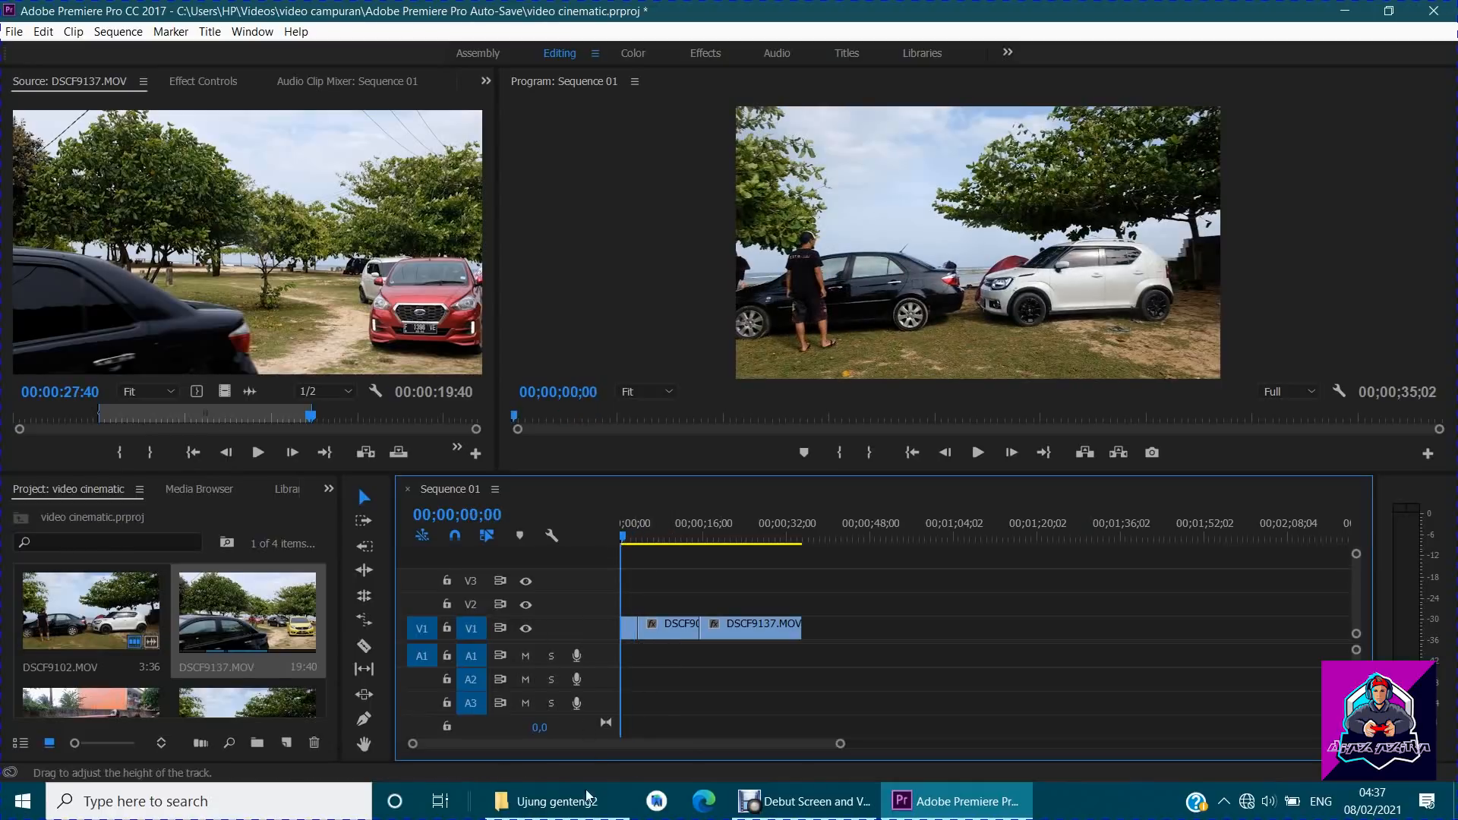
Switch to File Explorer, browse the Musik Backsound folder on drive E:, and play the track "When I Was A Boy".
click(550, 801)
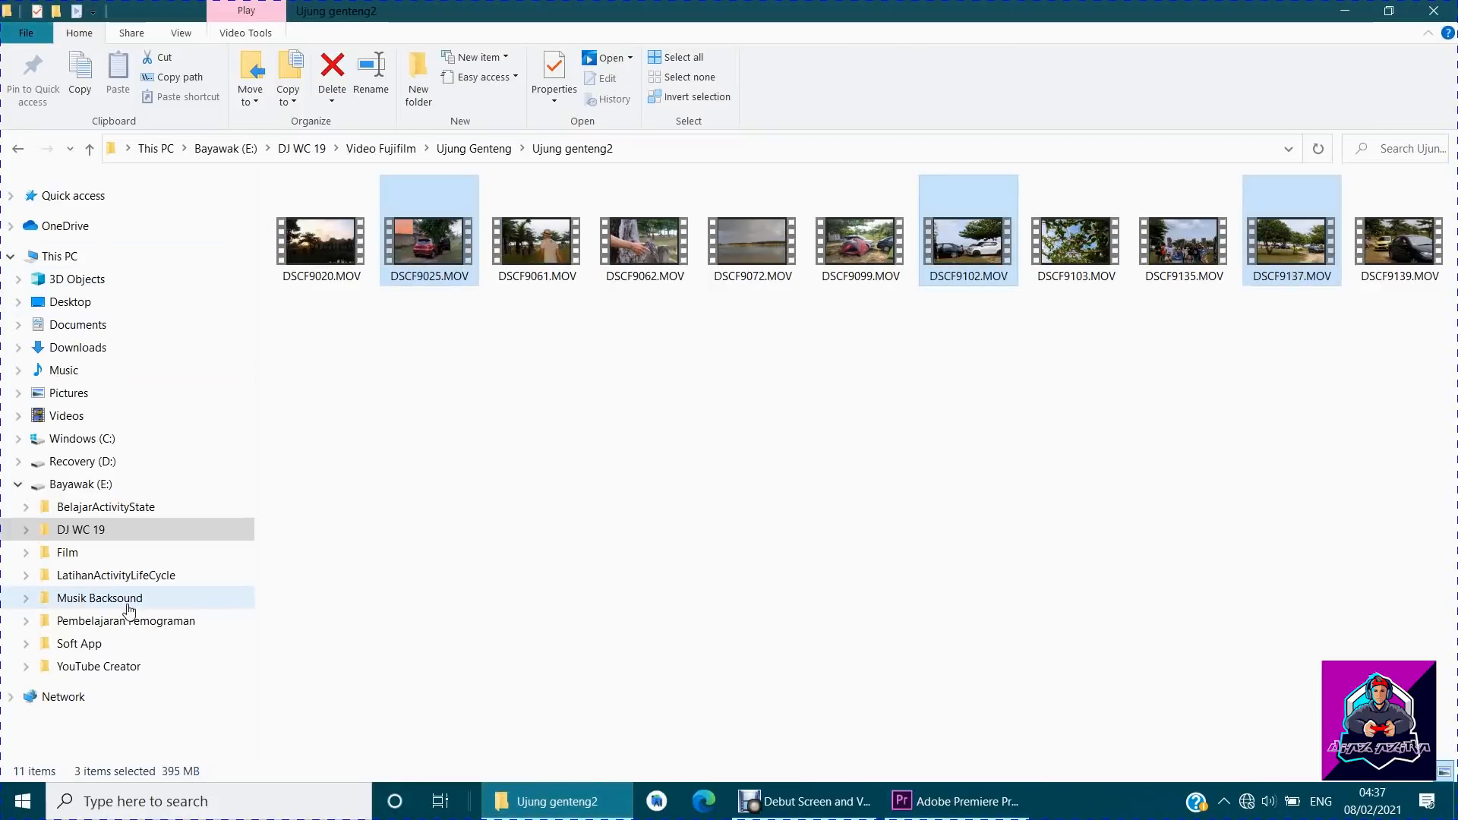
click(103, 599)
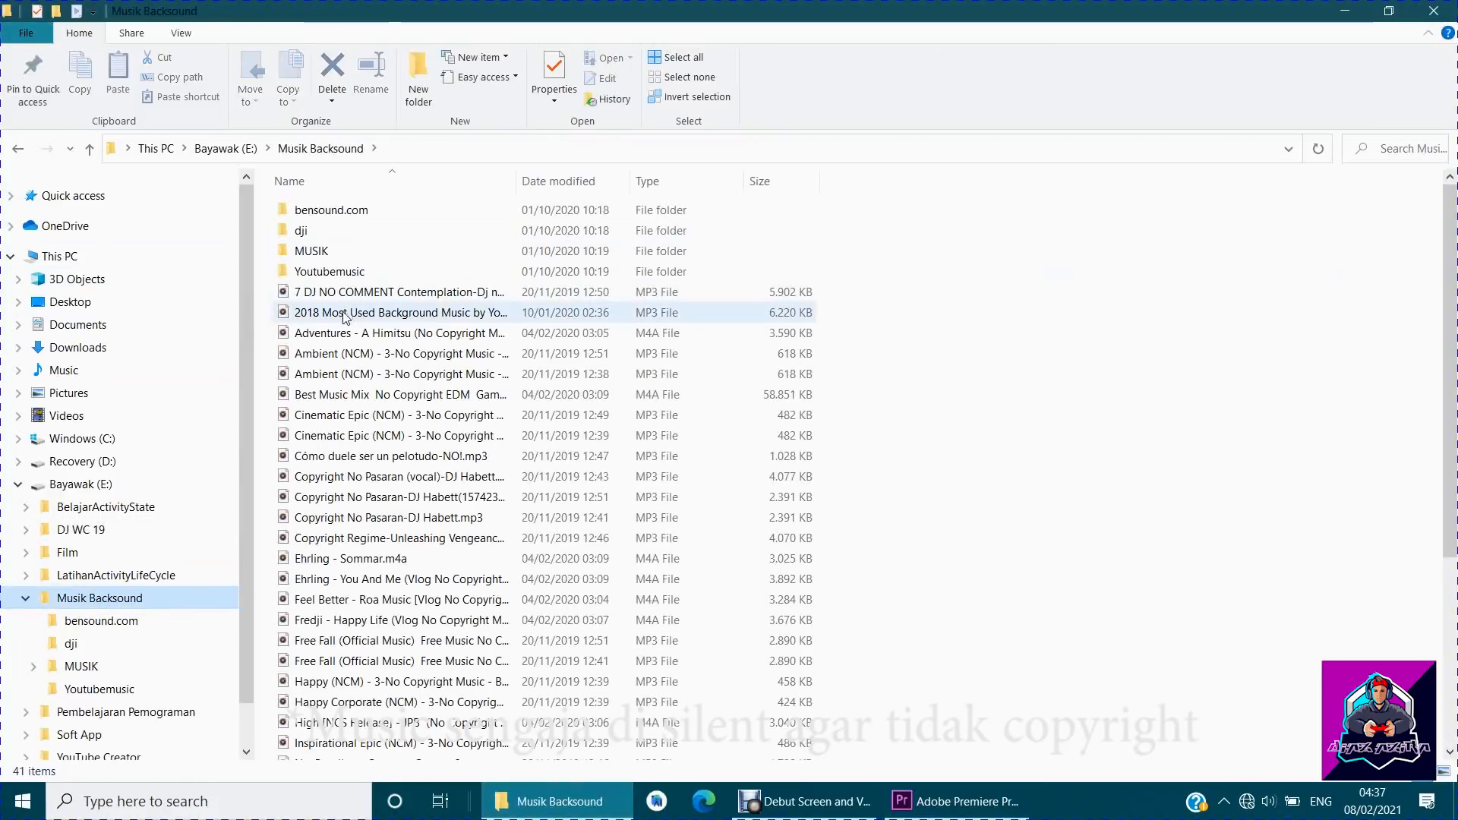
scroll(343, 383, down, 1)
scroll(344, 387, down, 1)
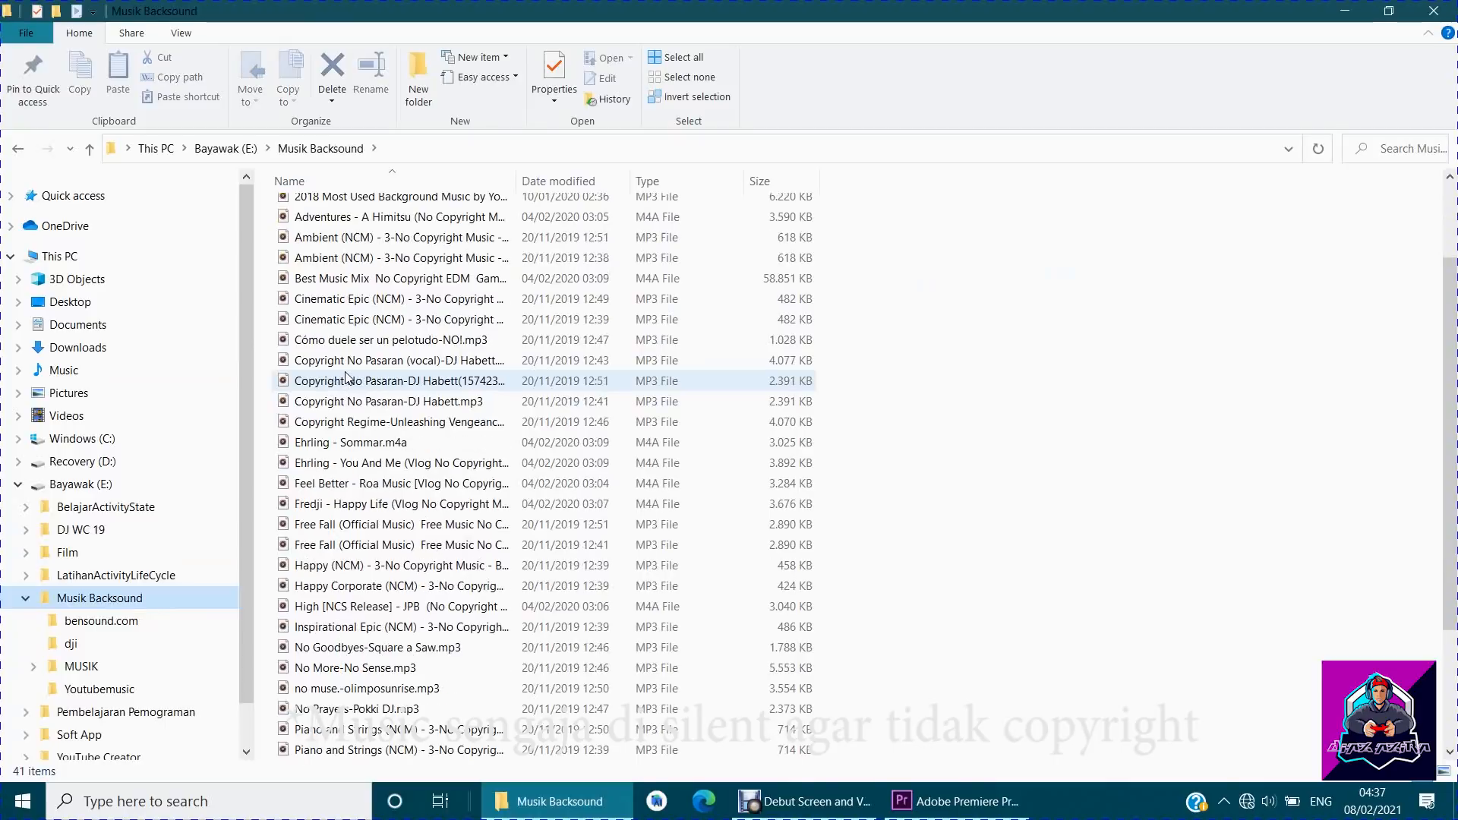
scroll(343, 387, down, 1)
scroll(360, 615, down, 2)
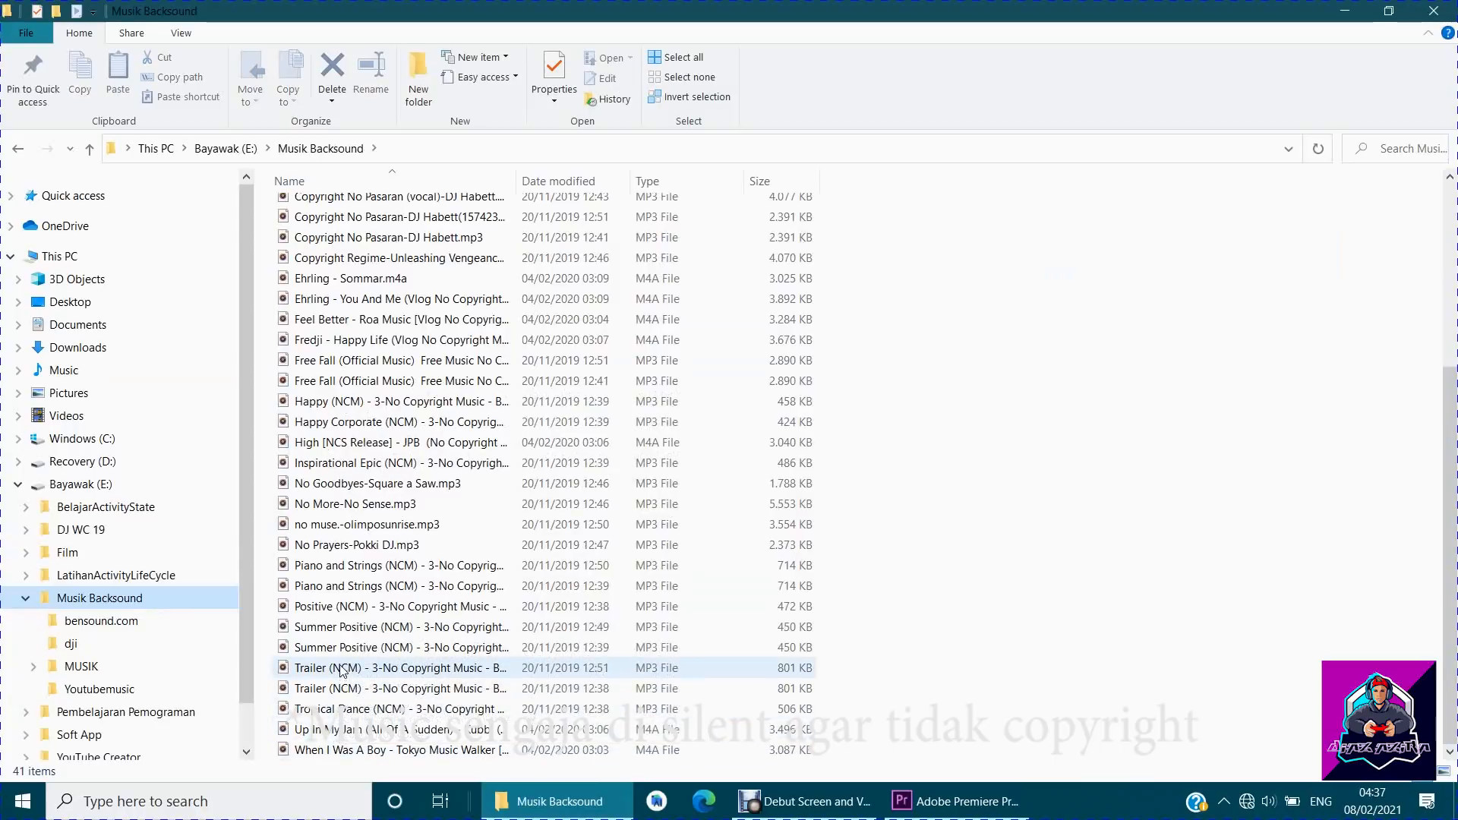
double_click(349, 750)
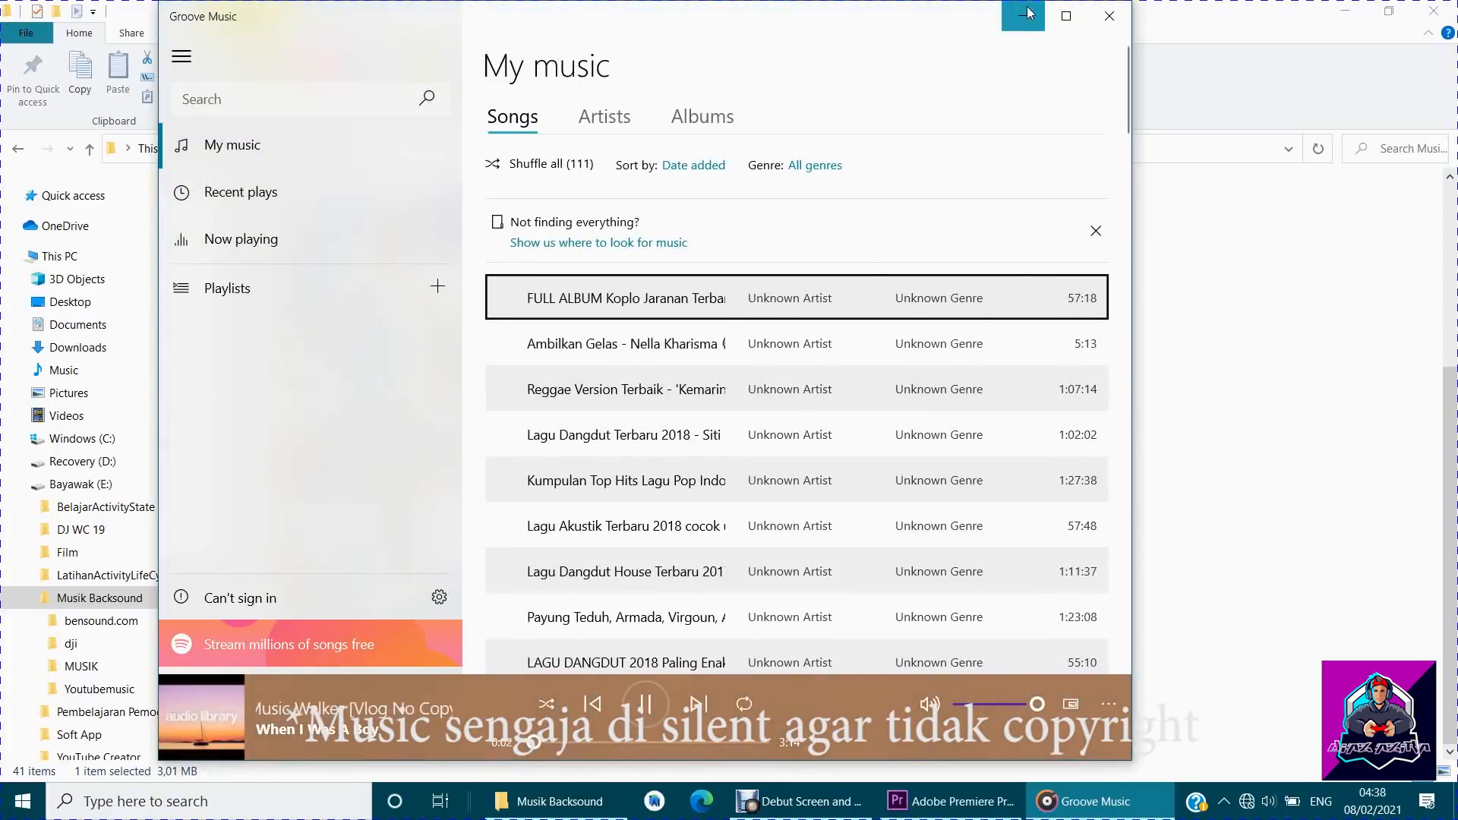
Close the music player, browse the Musik Backsound folder, and play the track "2018 Most Used Background Music by Youtubers".
click(1114, 21)
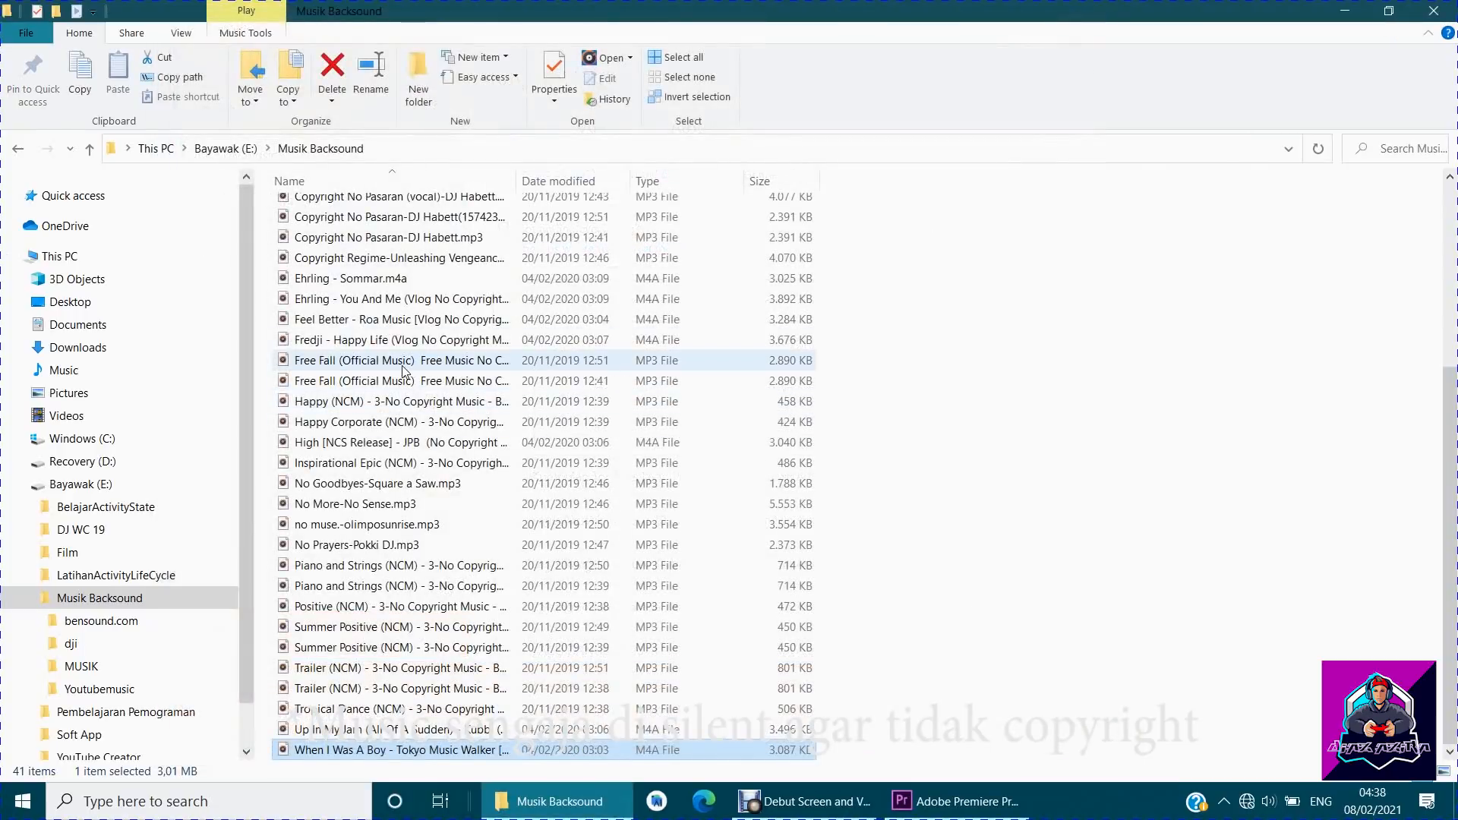
scroll(404, 373, up, 2)
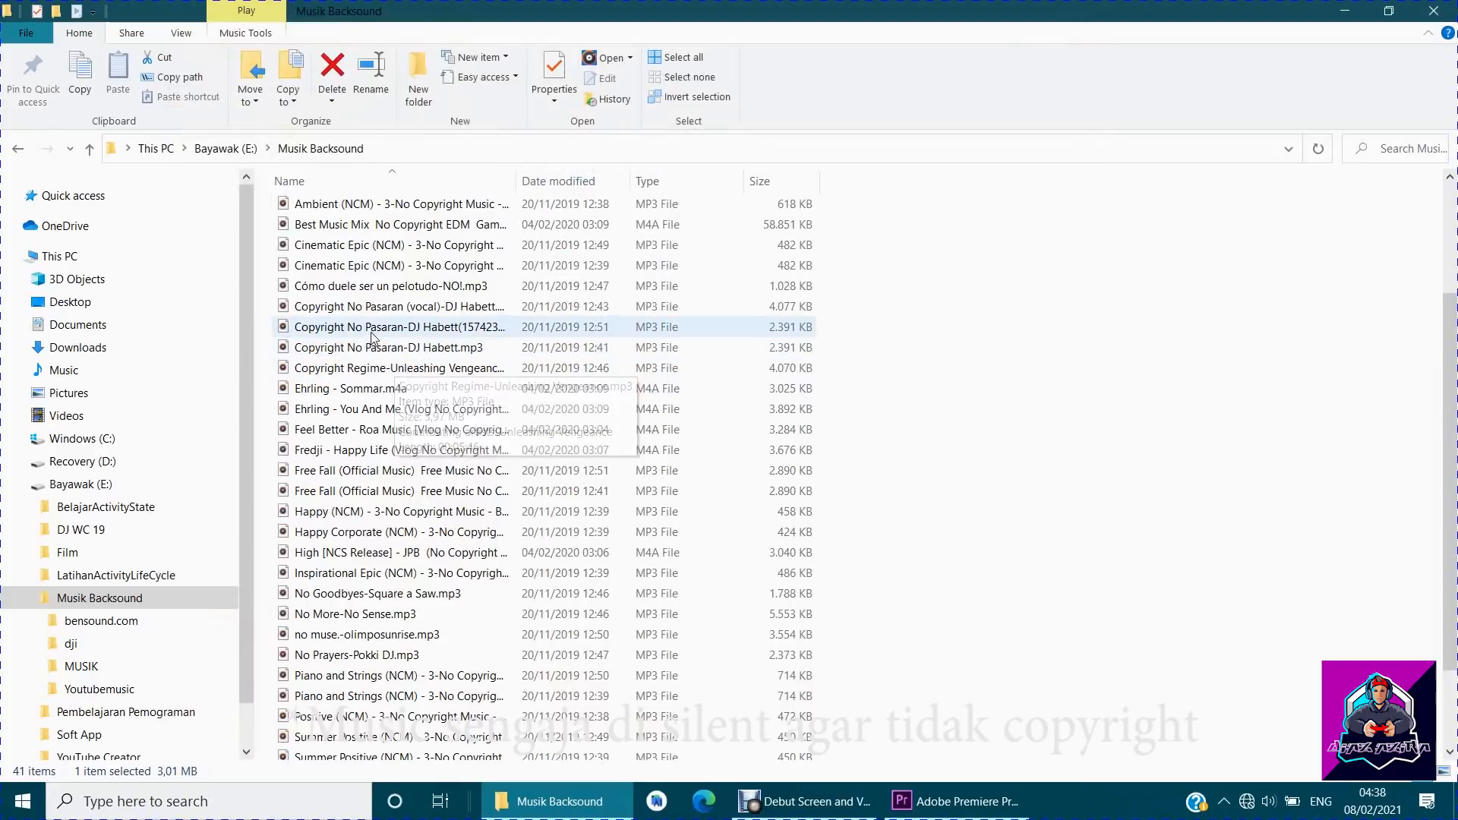
scroll(379, 326, up, 1)
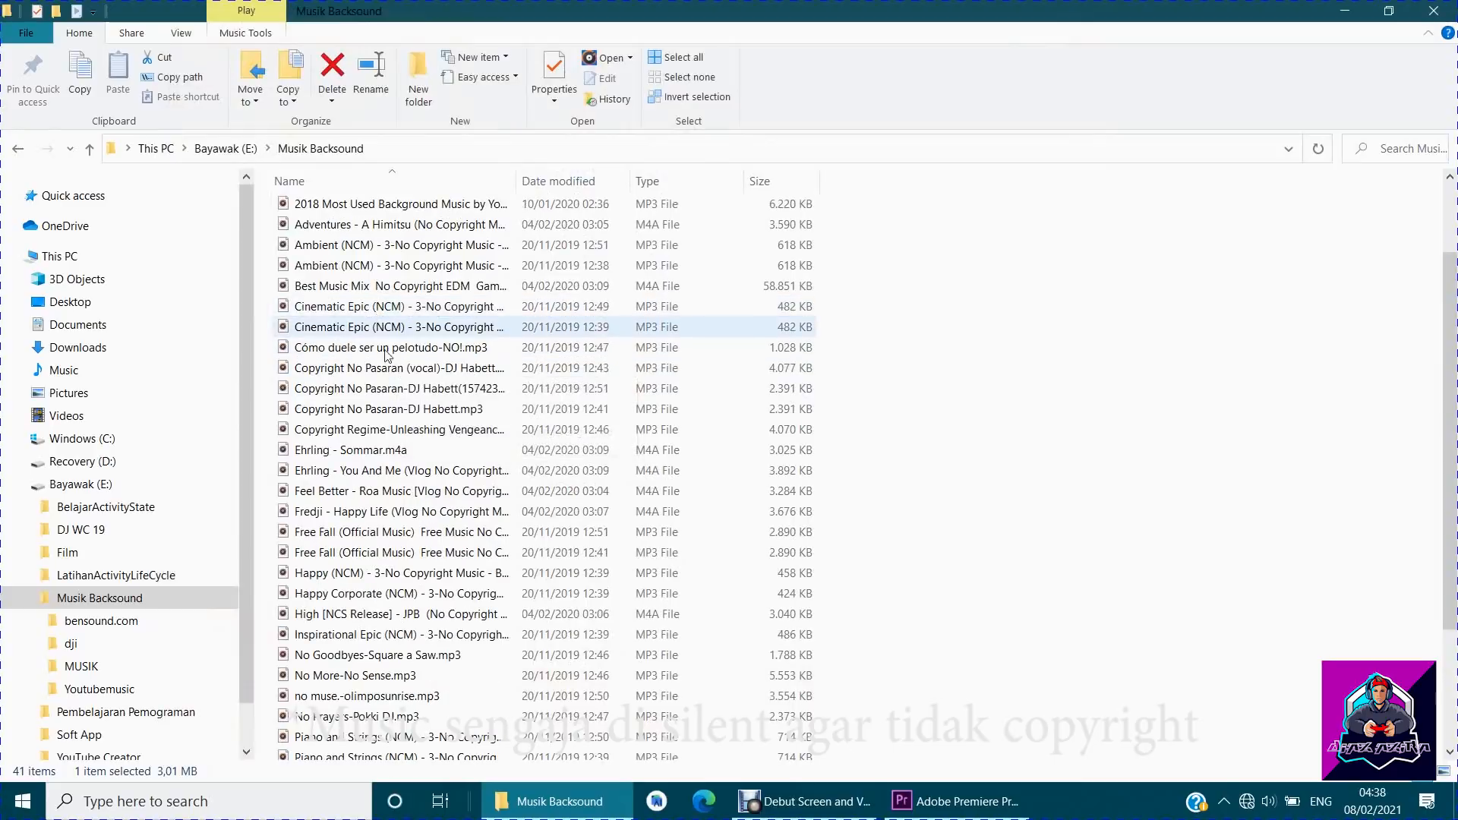
scroll(384, 350, up, 1)
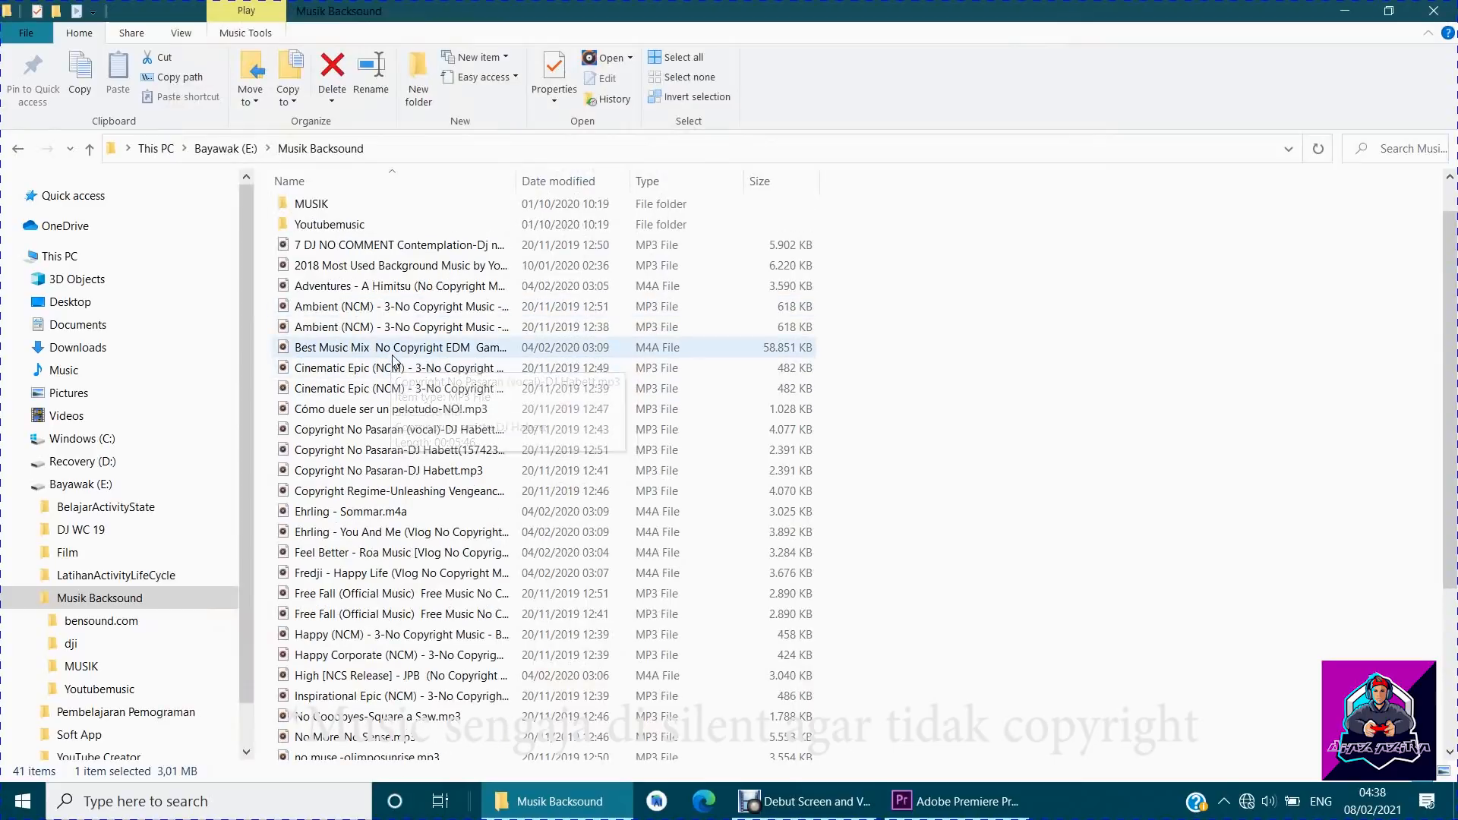
double_click(354, 272)
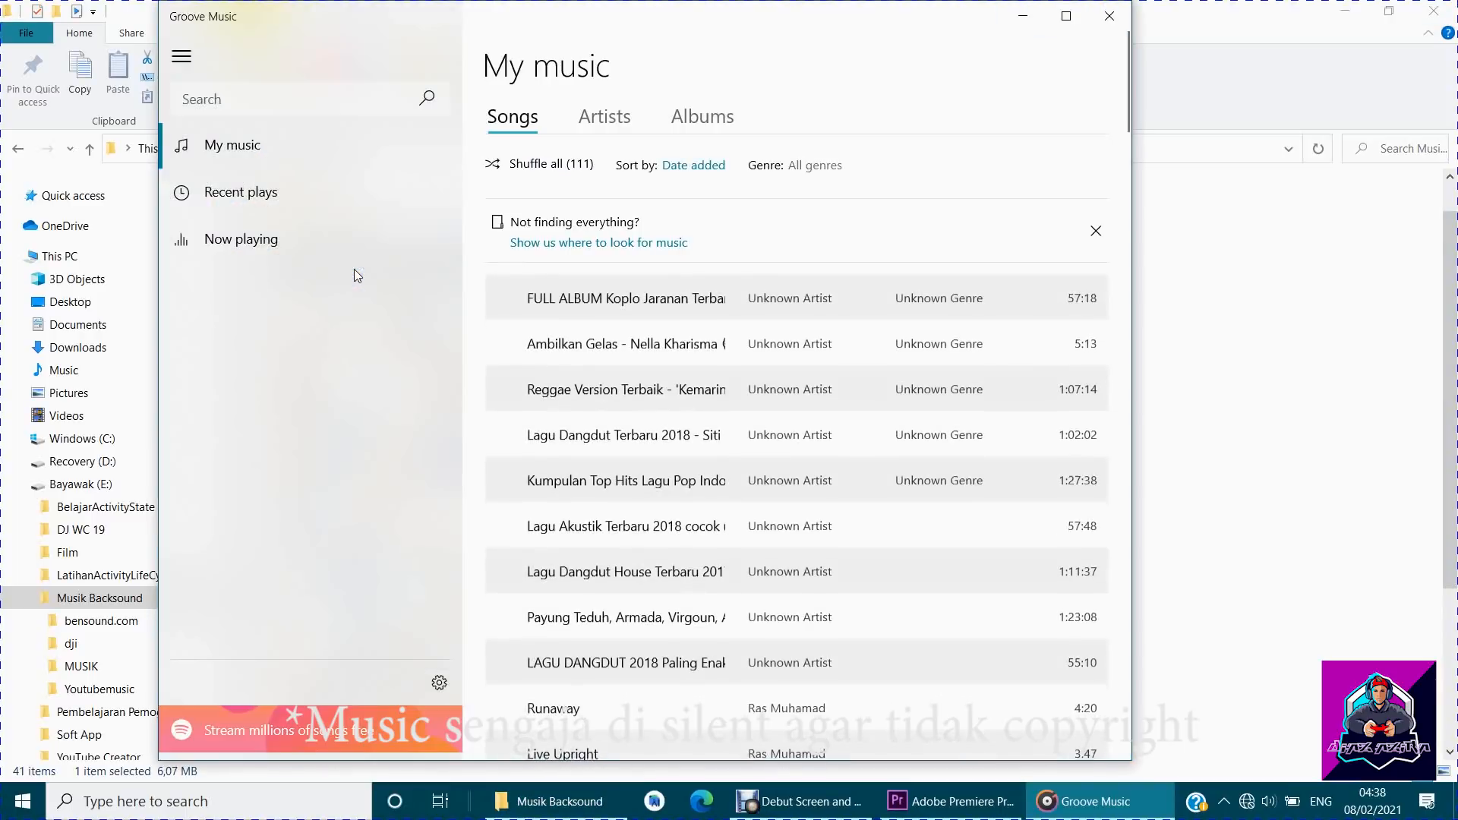
Listen to the track from about 0:24 with the system volume at 58, and close the music player.
key(XF86AudioLowerVolume)
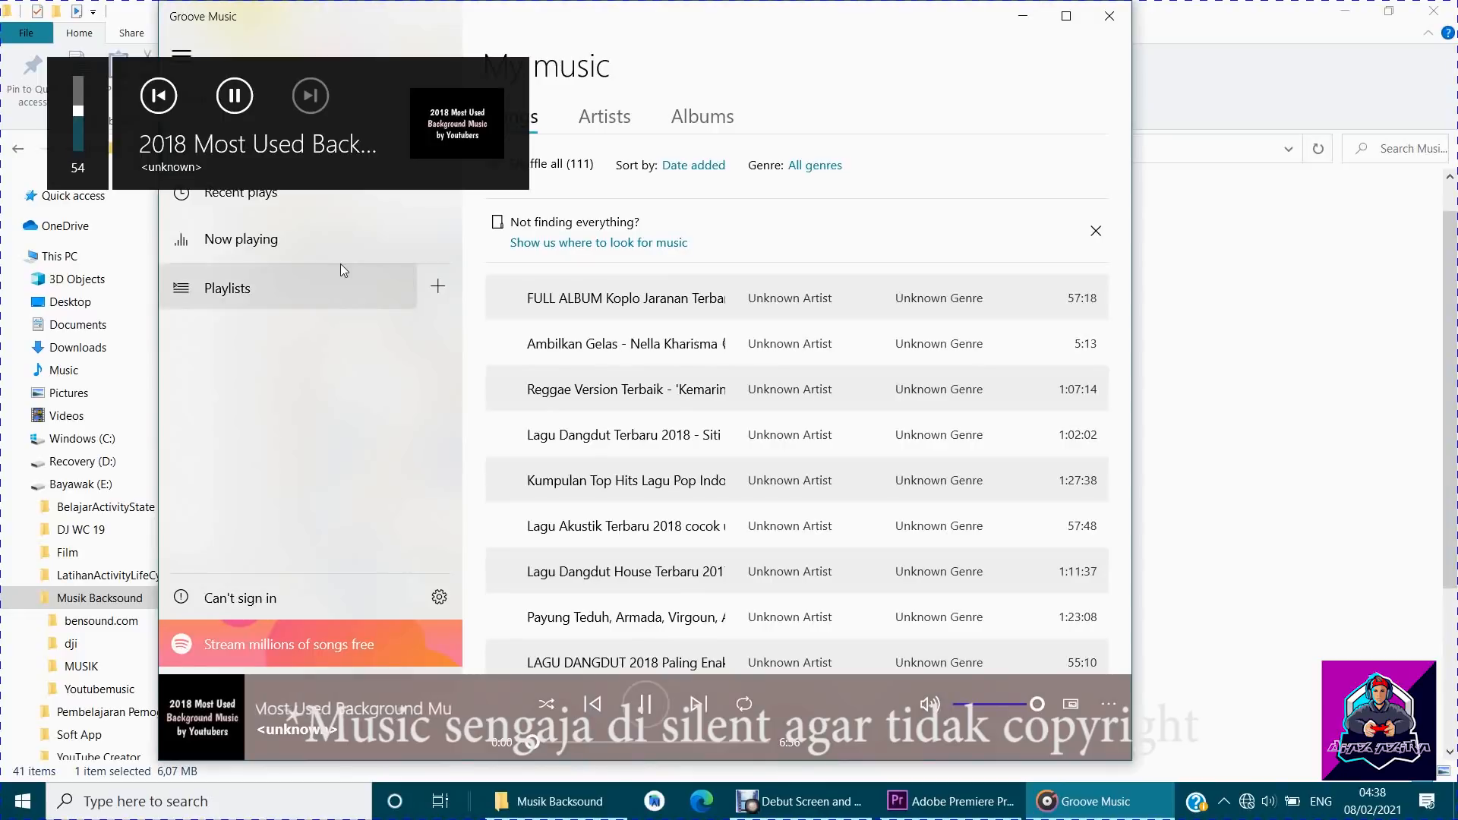
key(XF86AudioRaiseVolume)
key(XF86AudioRaiseVolume)
key(XF86AudioRaiseVolume)
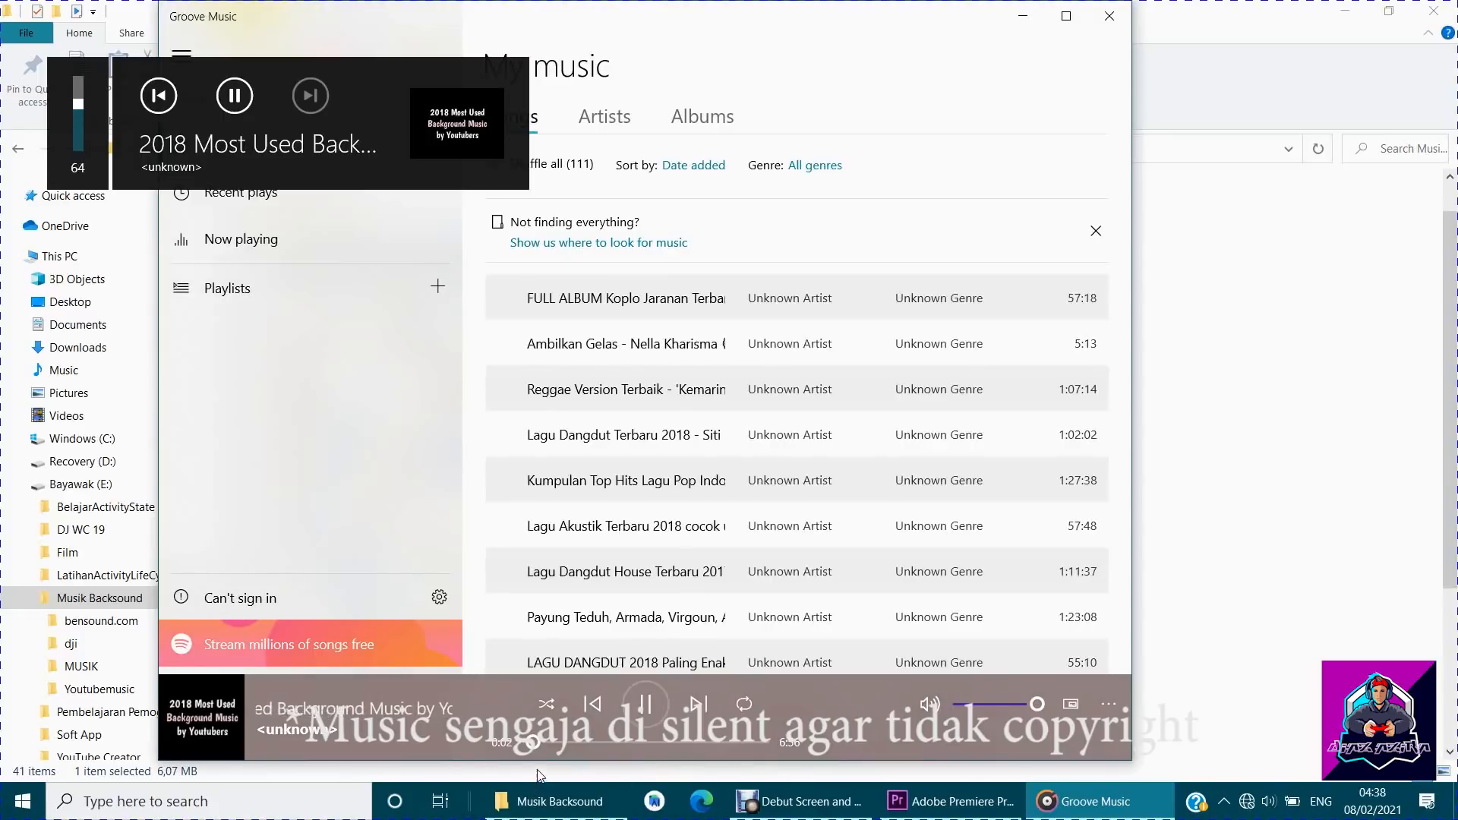
drag(544, 743, 547, 744)
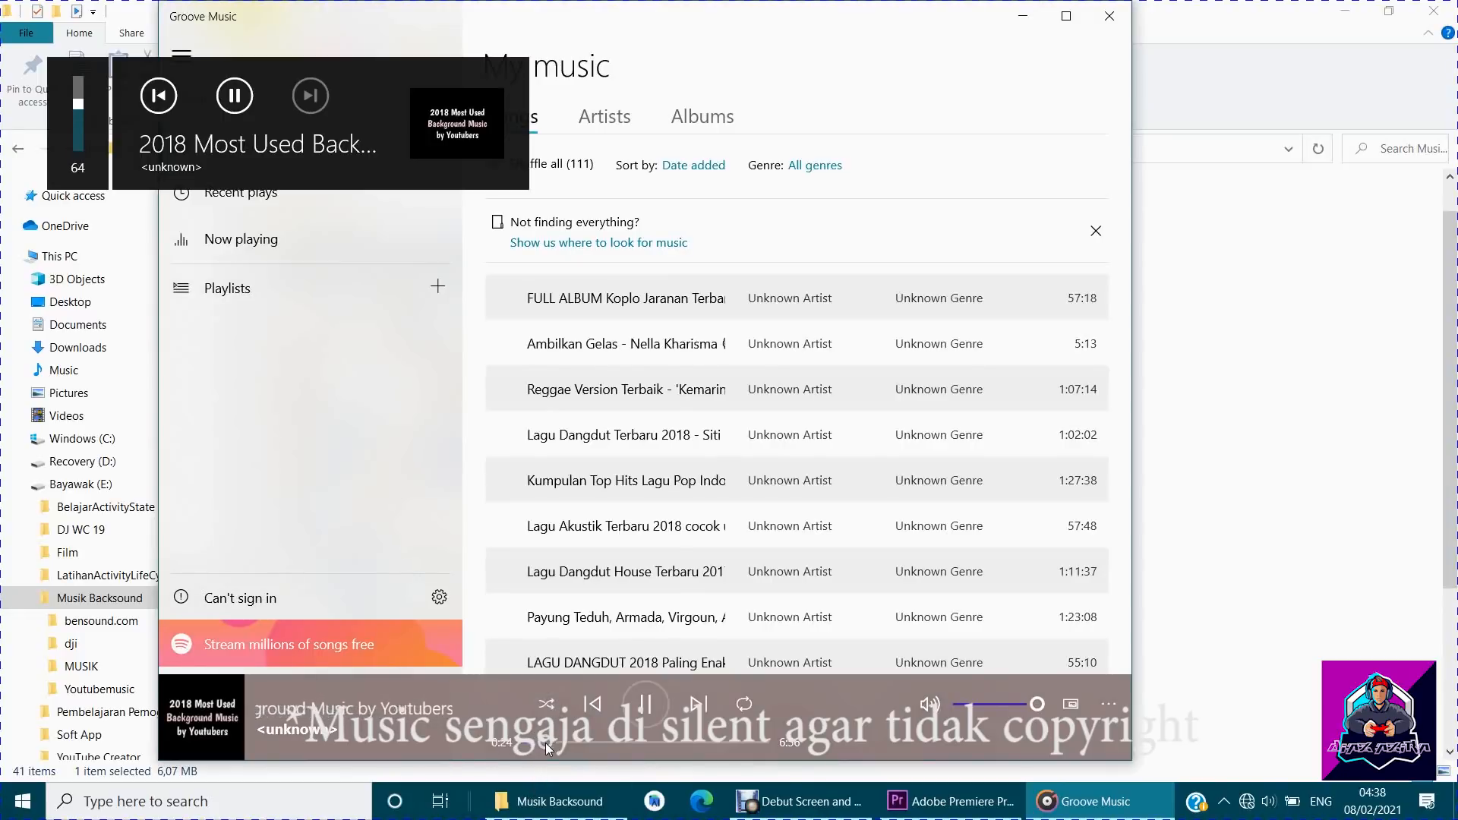
key(XF86AudioLowerVolume)
key(XF86AudioLowerVolume)
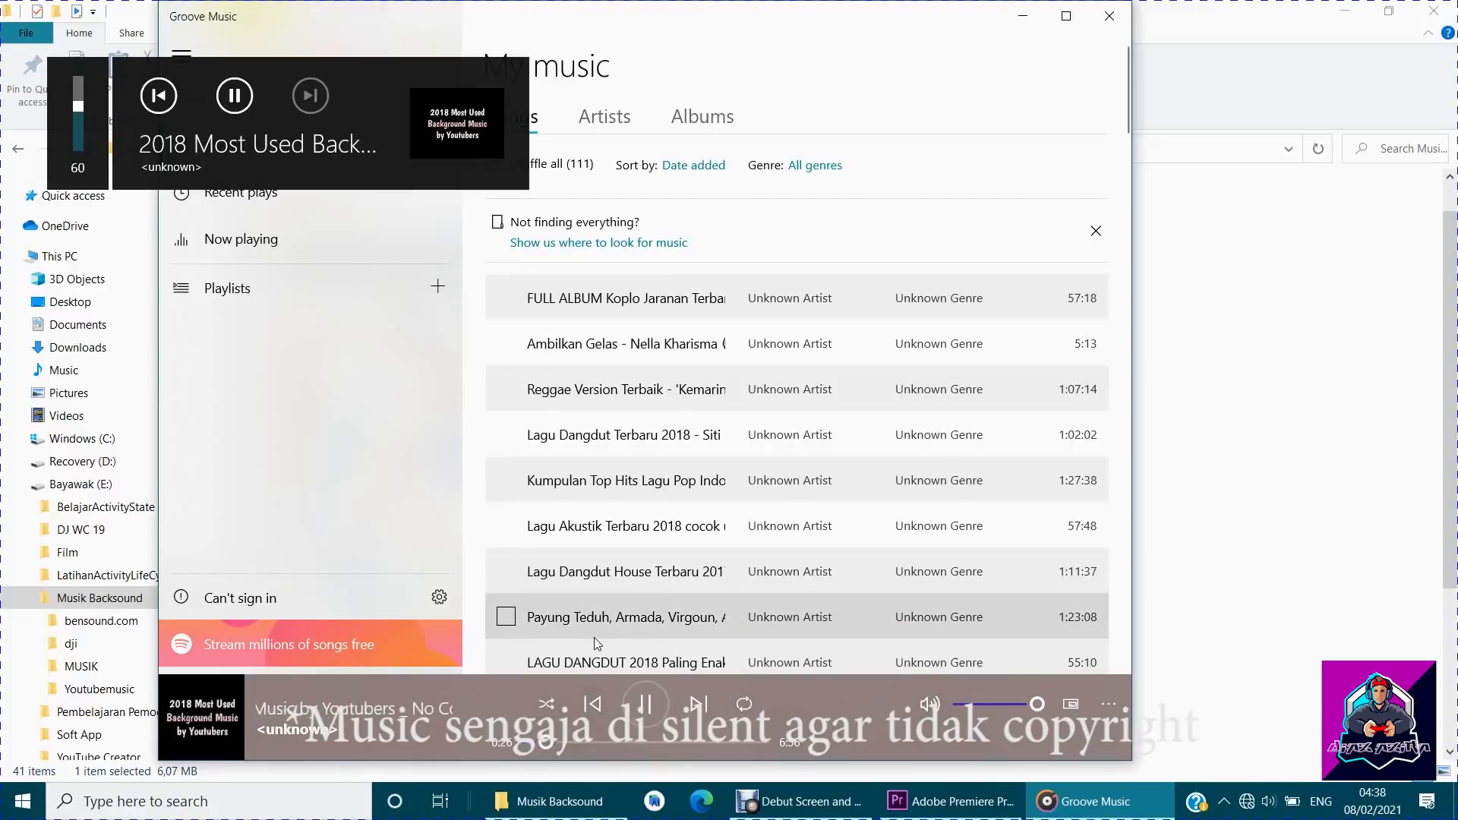
key(XF86AudioLowerVolume)
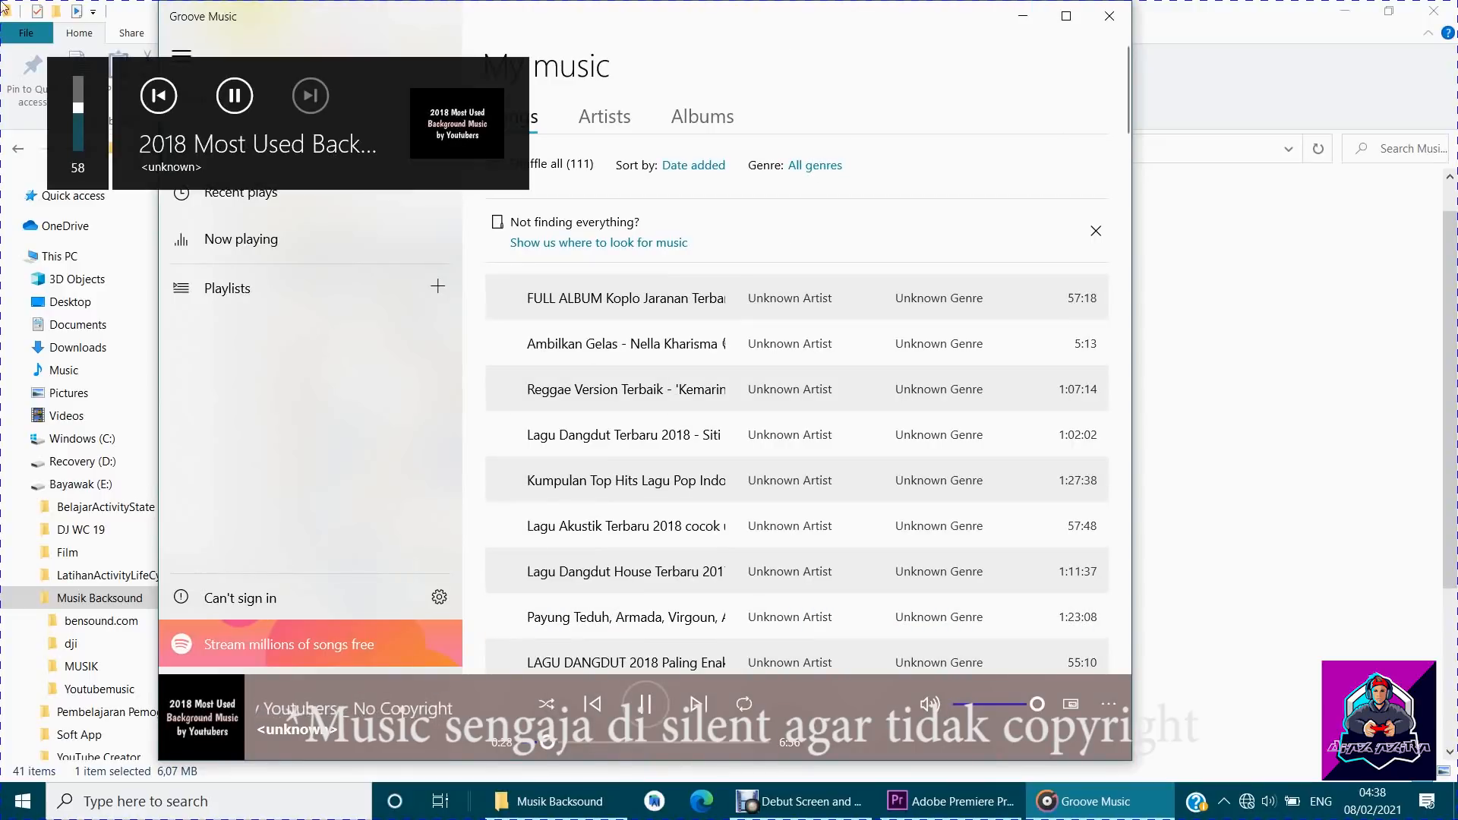
click(1109, 16)
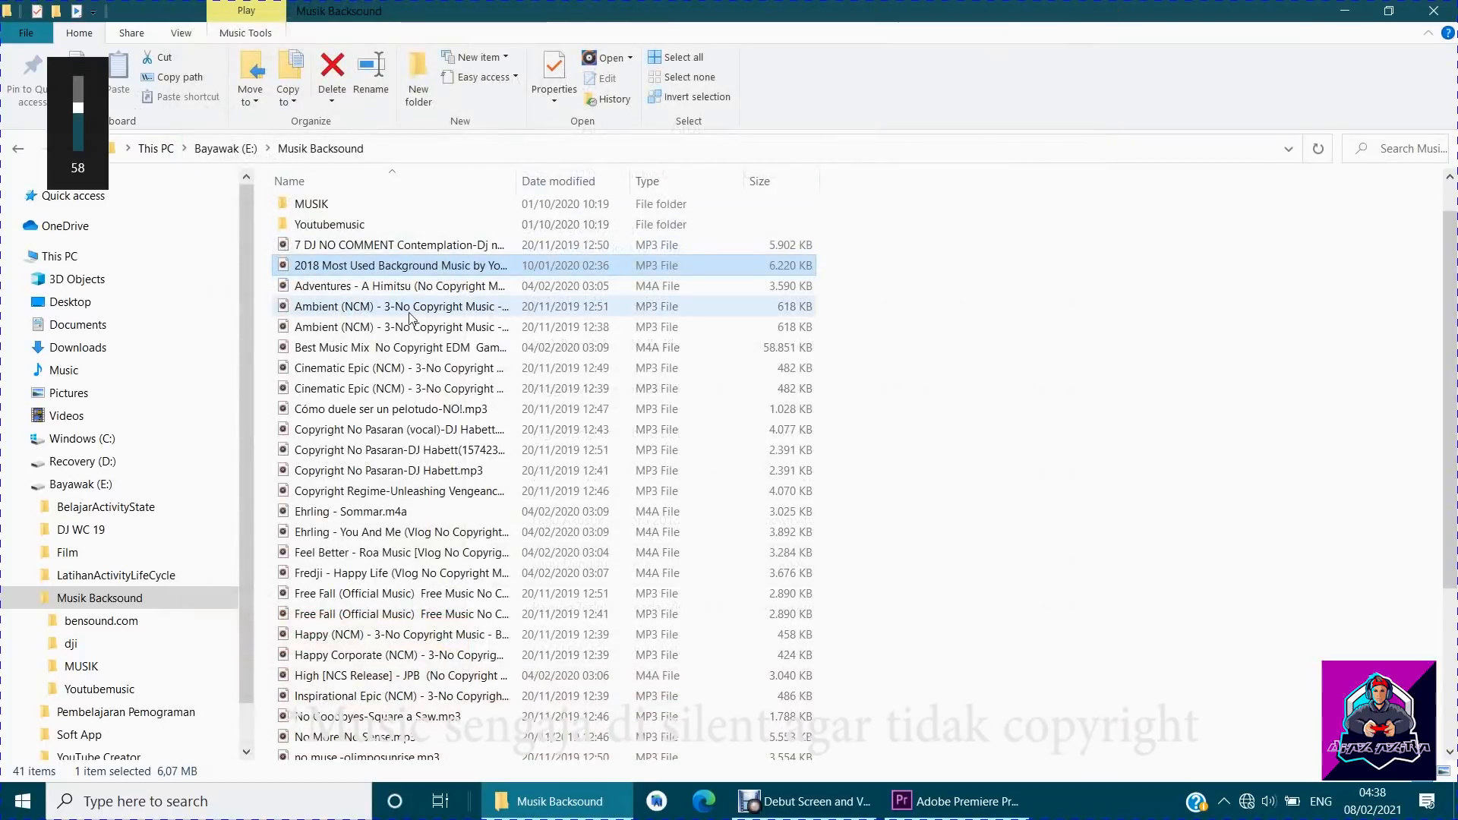
Play the track "Adventures - A Himitsu", lower the system volume to 44, and close the music player.
double_click(343, 288)
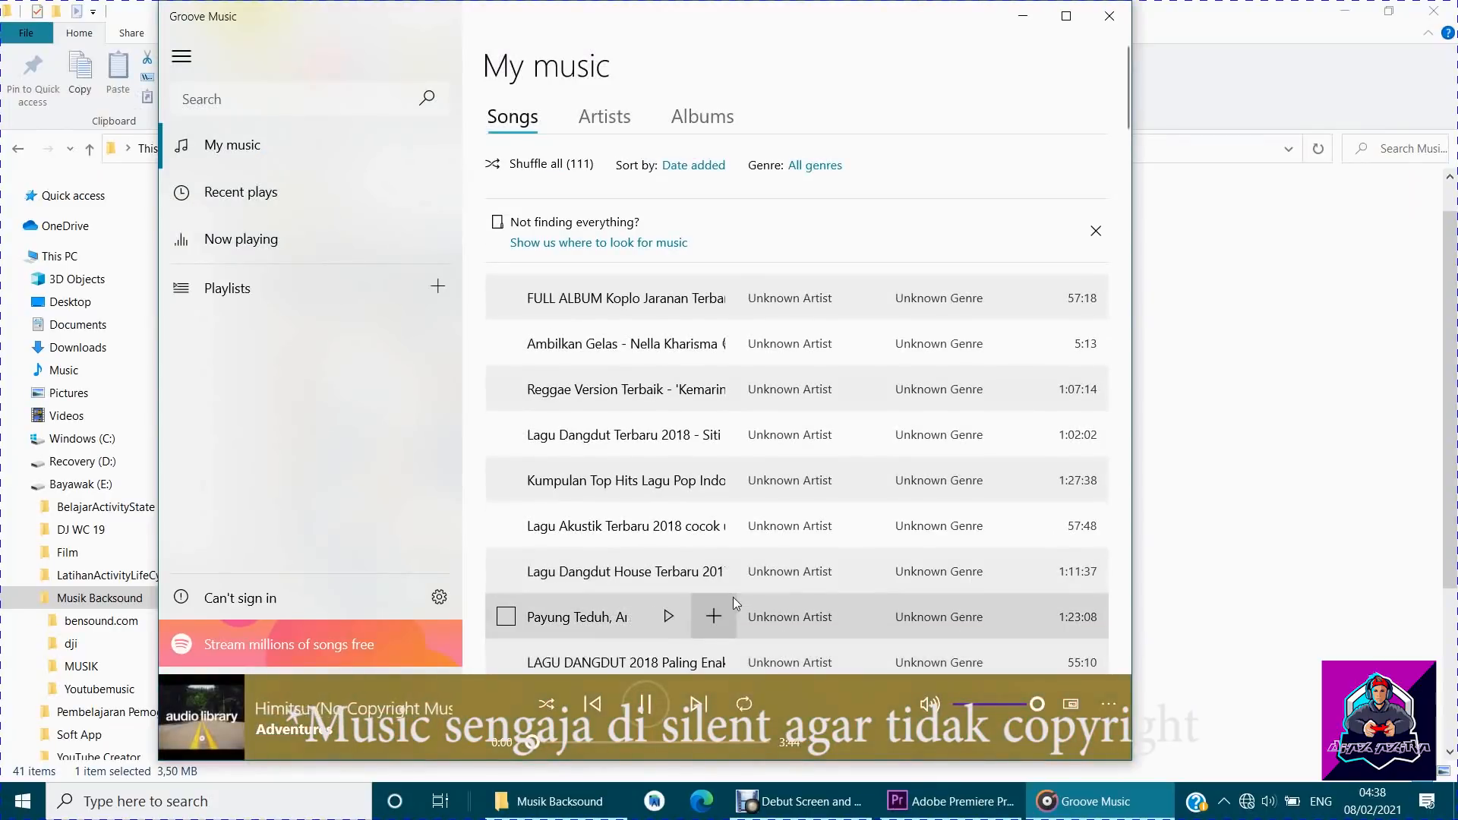
key(XF86AudioLowerVolume)
key(XF86AudioLowerVolume)
key(XF86AudioLowerVolume)
key(XF86AudioLowerVolume)
key(XF86AudioLowerVolume)
key(XF86AudioLowerVolume)
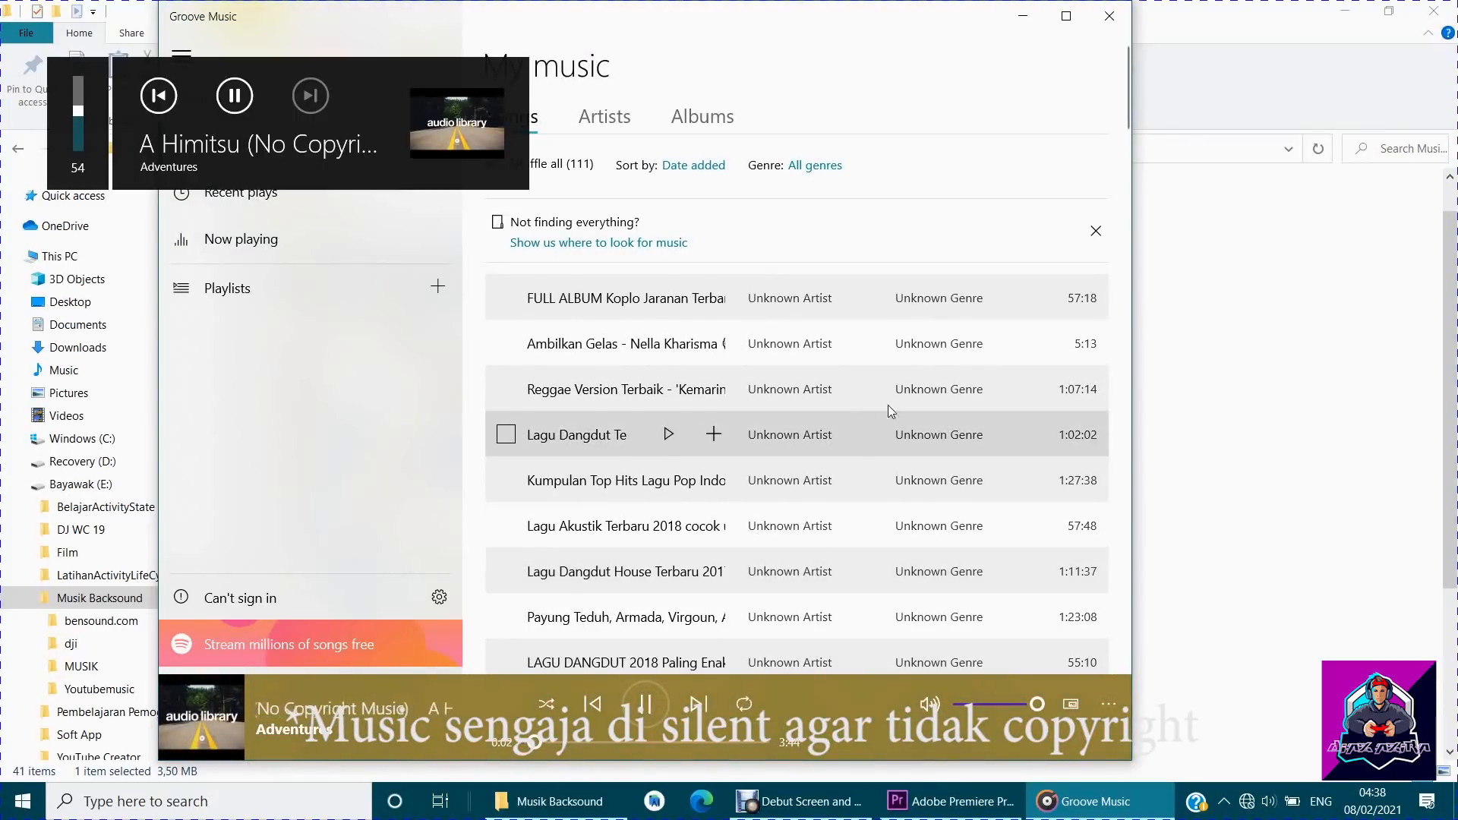
key(XF86AudioLowerVolume)
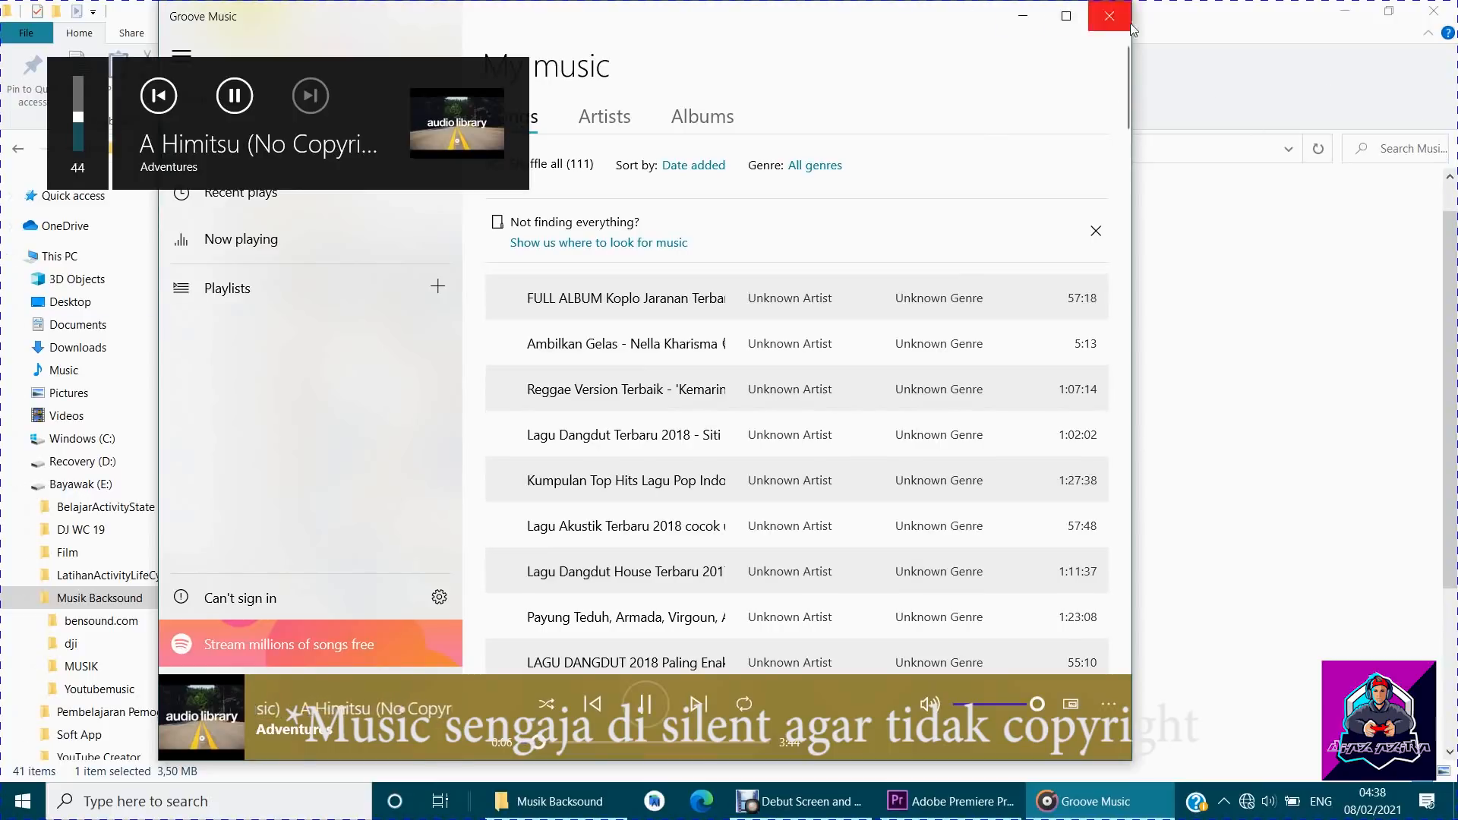
click(1108, 25)
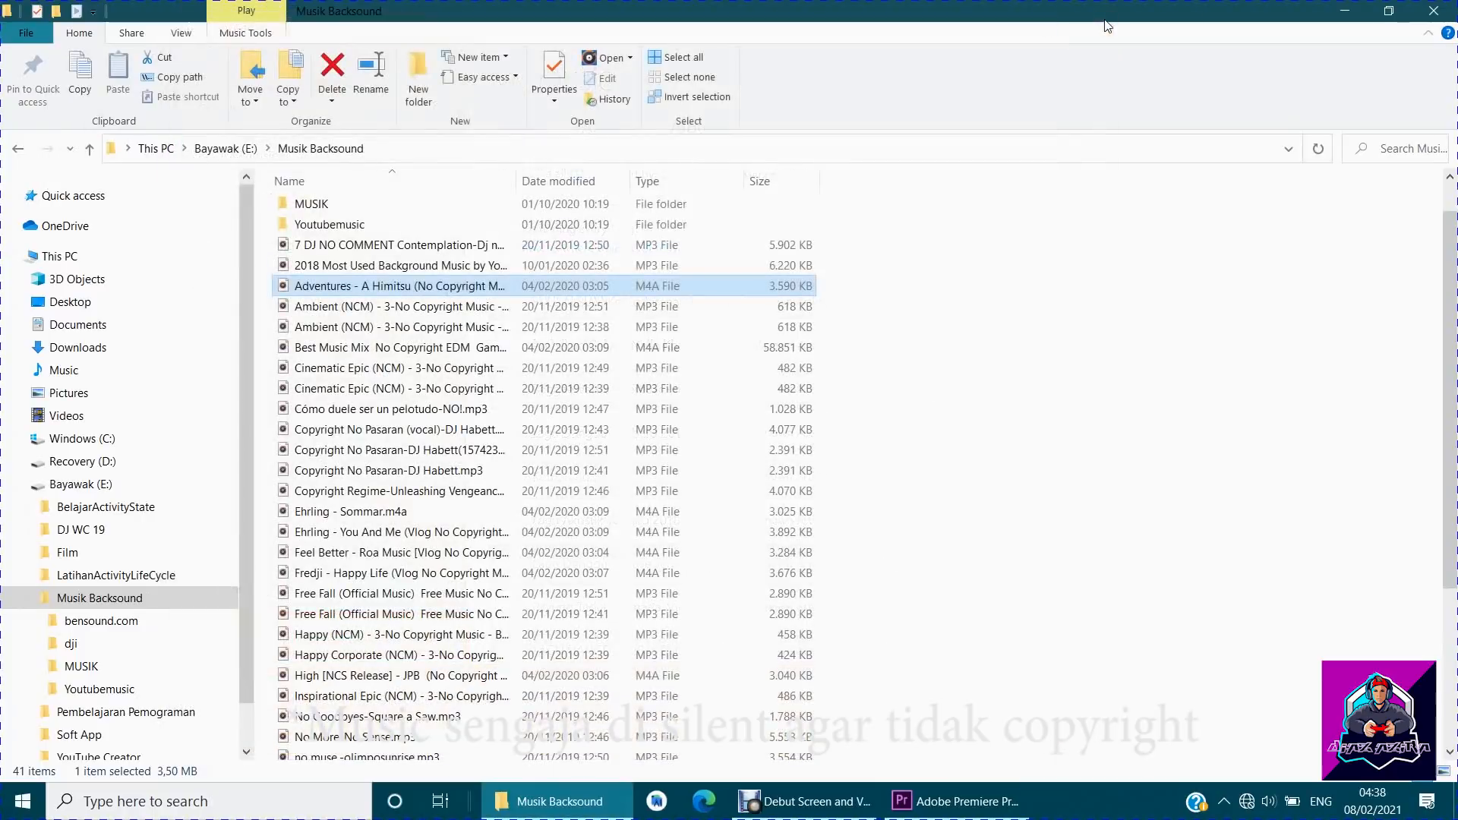
Import "Adventures - A Himitsu" from File Explorer into the Premiere Pro project and preview it in the Source monitor.
drag(487, 288, 190, 655)
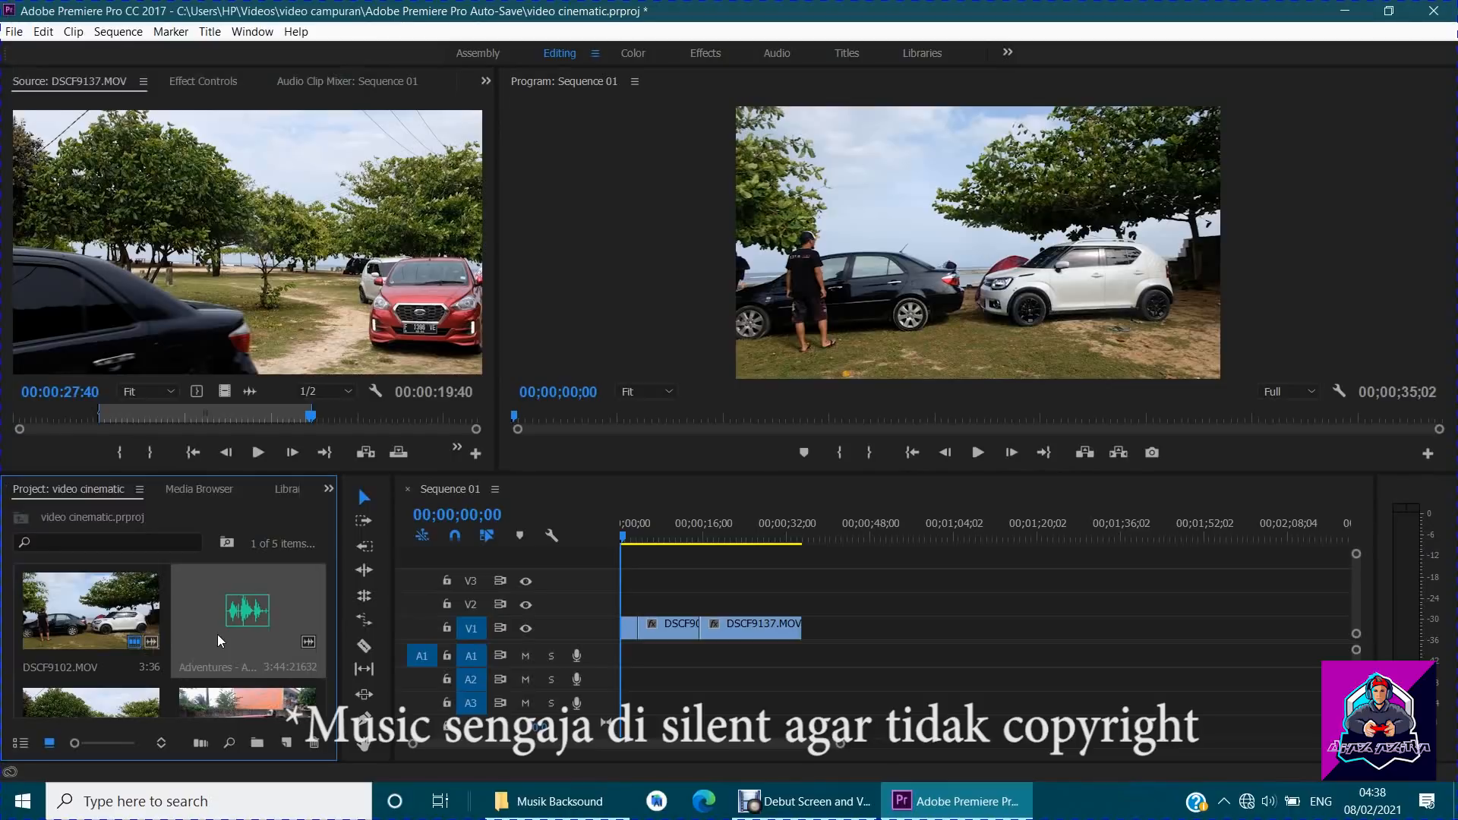
double_click(217, 635)
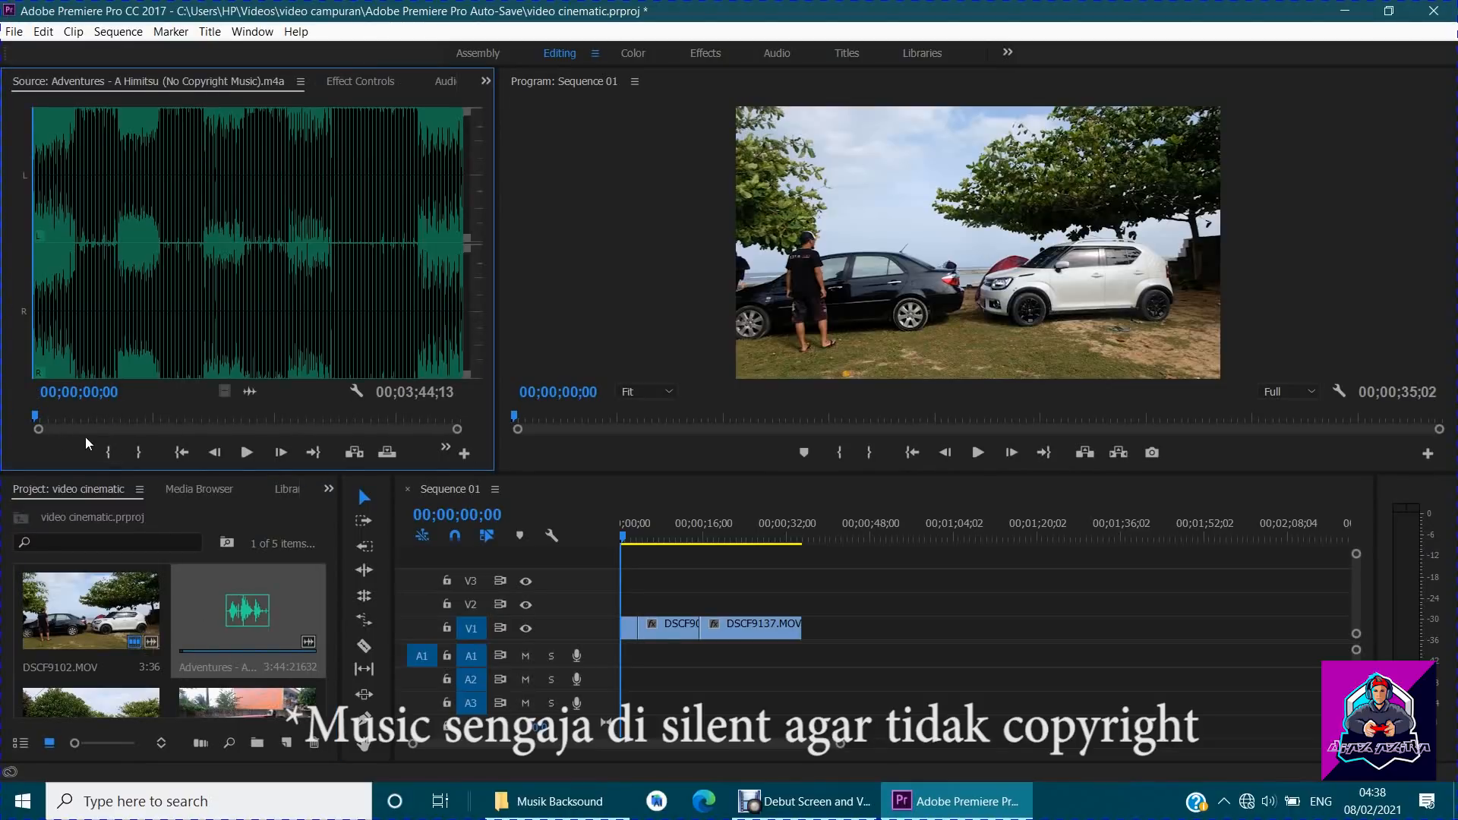
key(space)
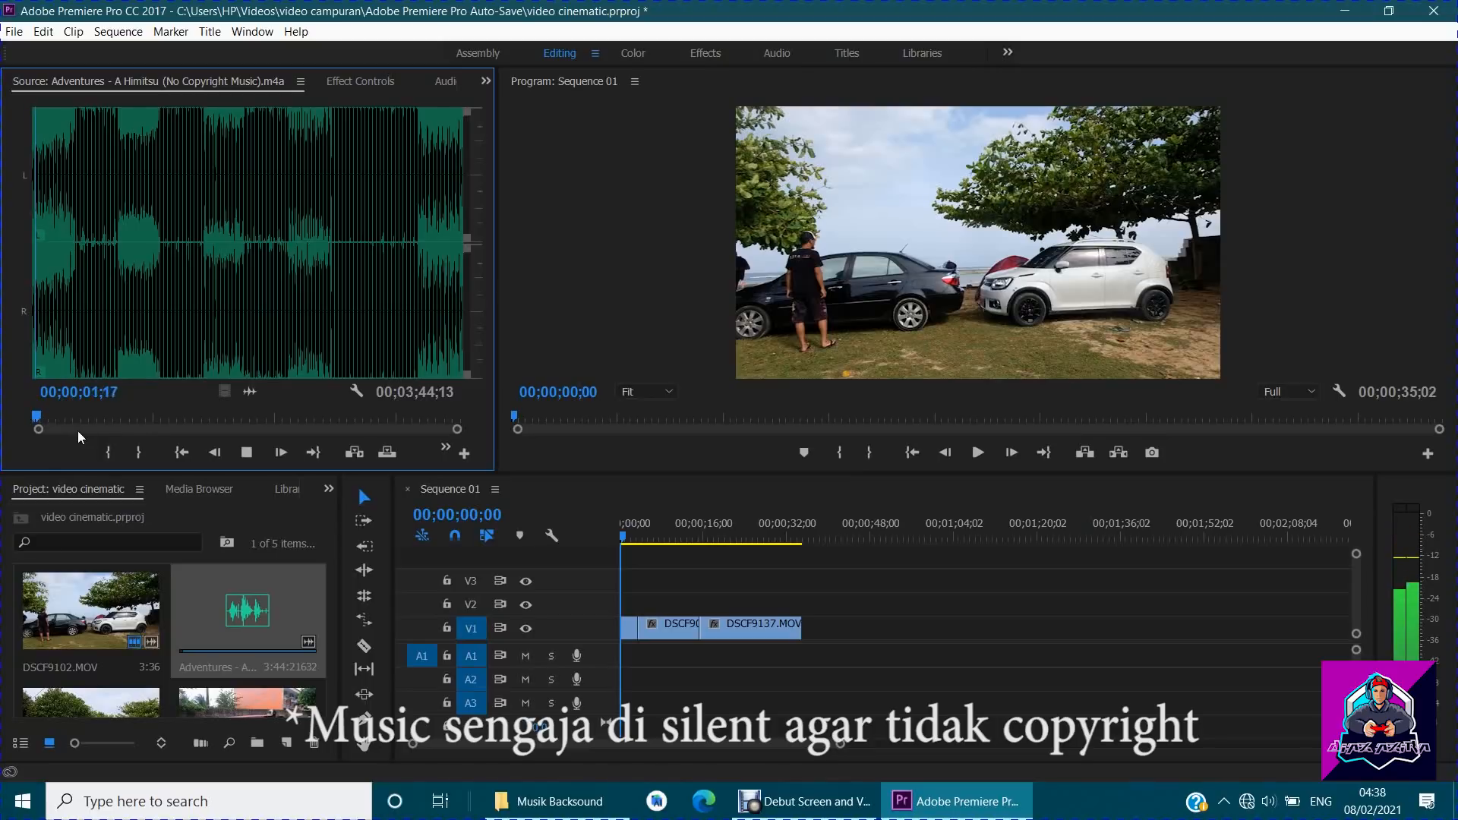
key(space)
Mark the music's In point at its start, audition its middle and end sections, and mark the Out point at 00;00;45;02.
drag(37, 417, 18, 414)
click(110, 450)
key(space)
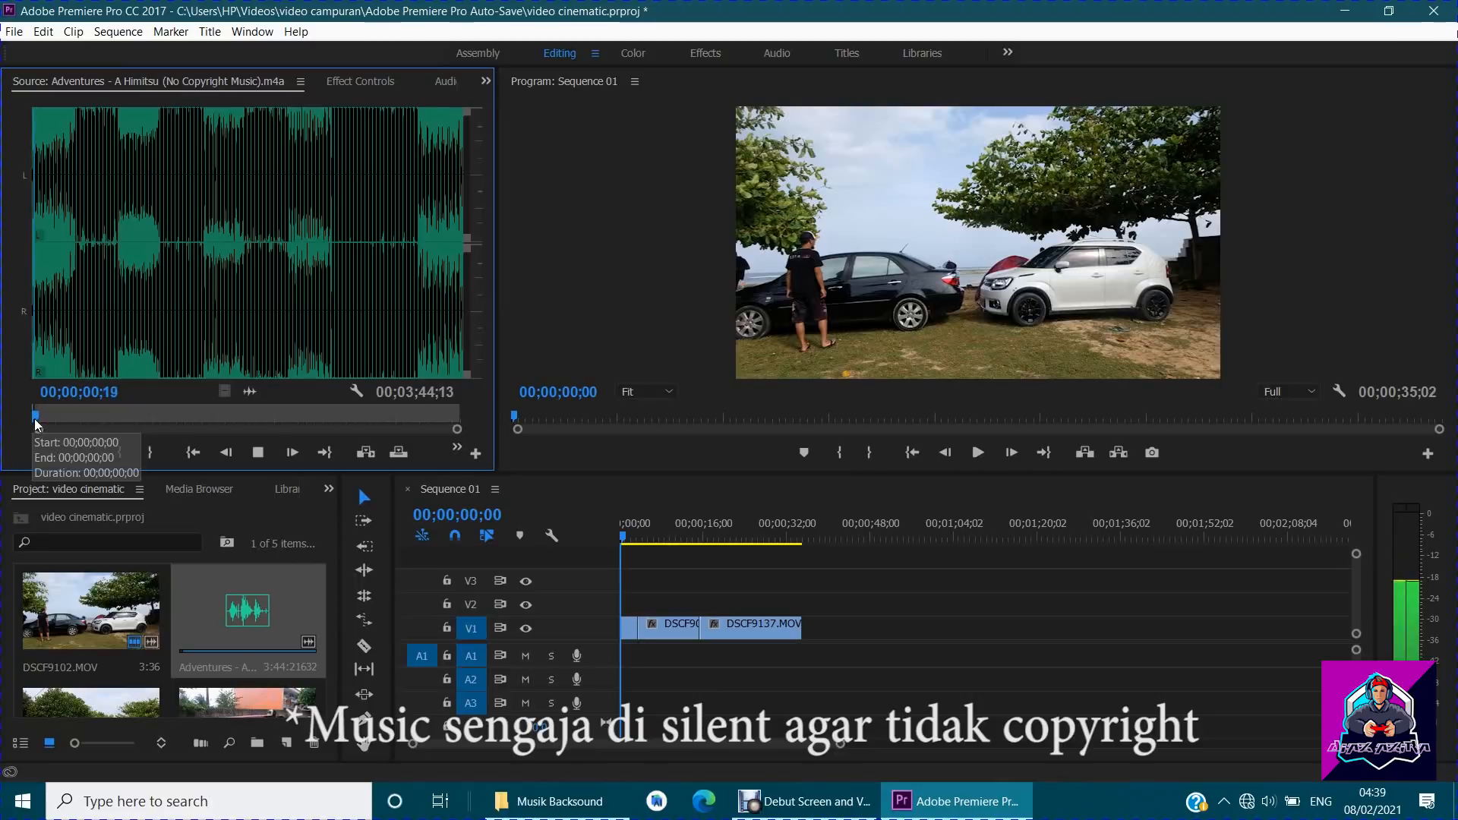
drag(37, 420, 158, 424)
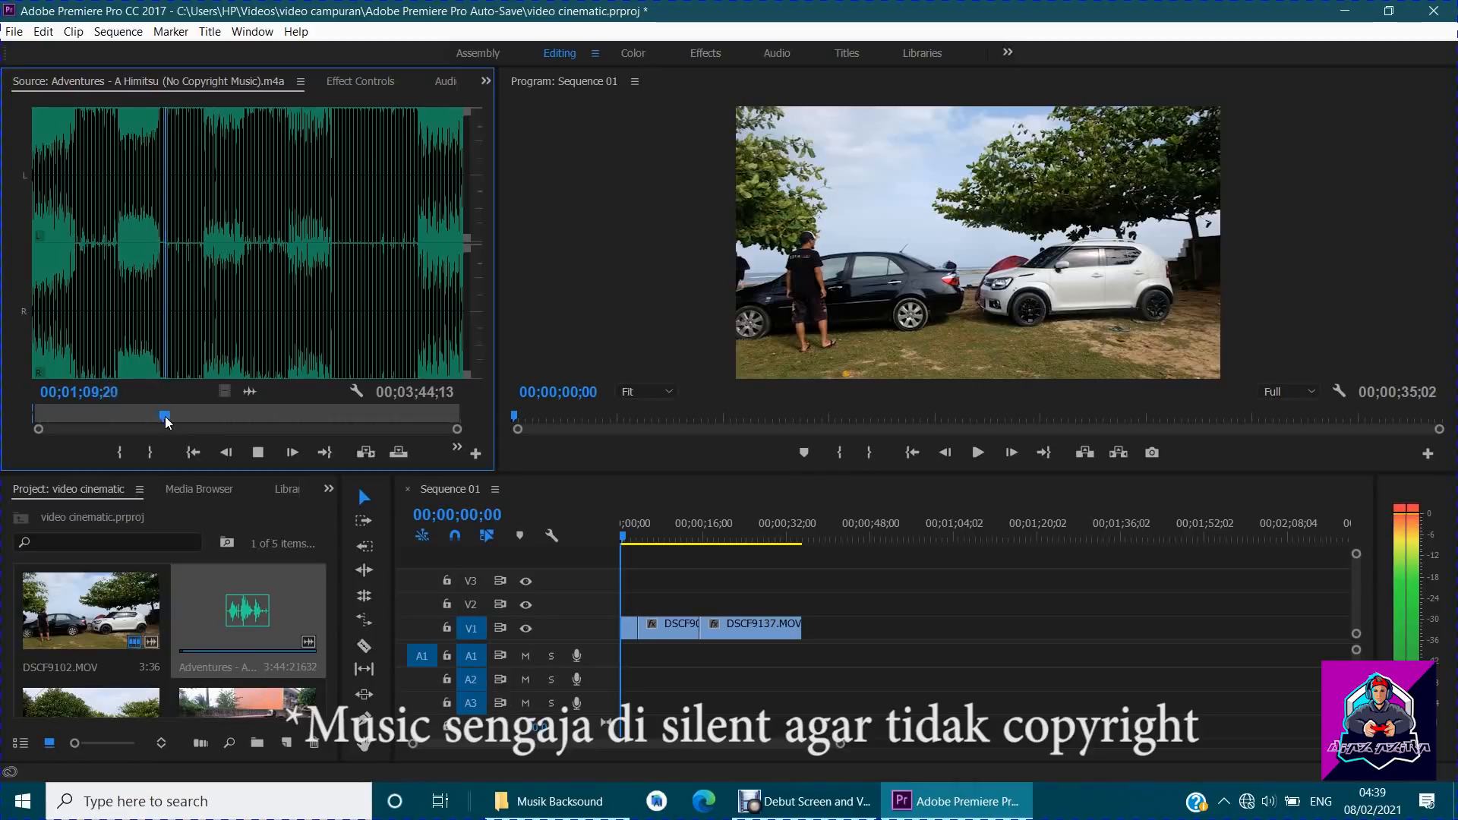
drag(166, 416, 322, 417)
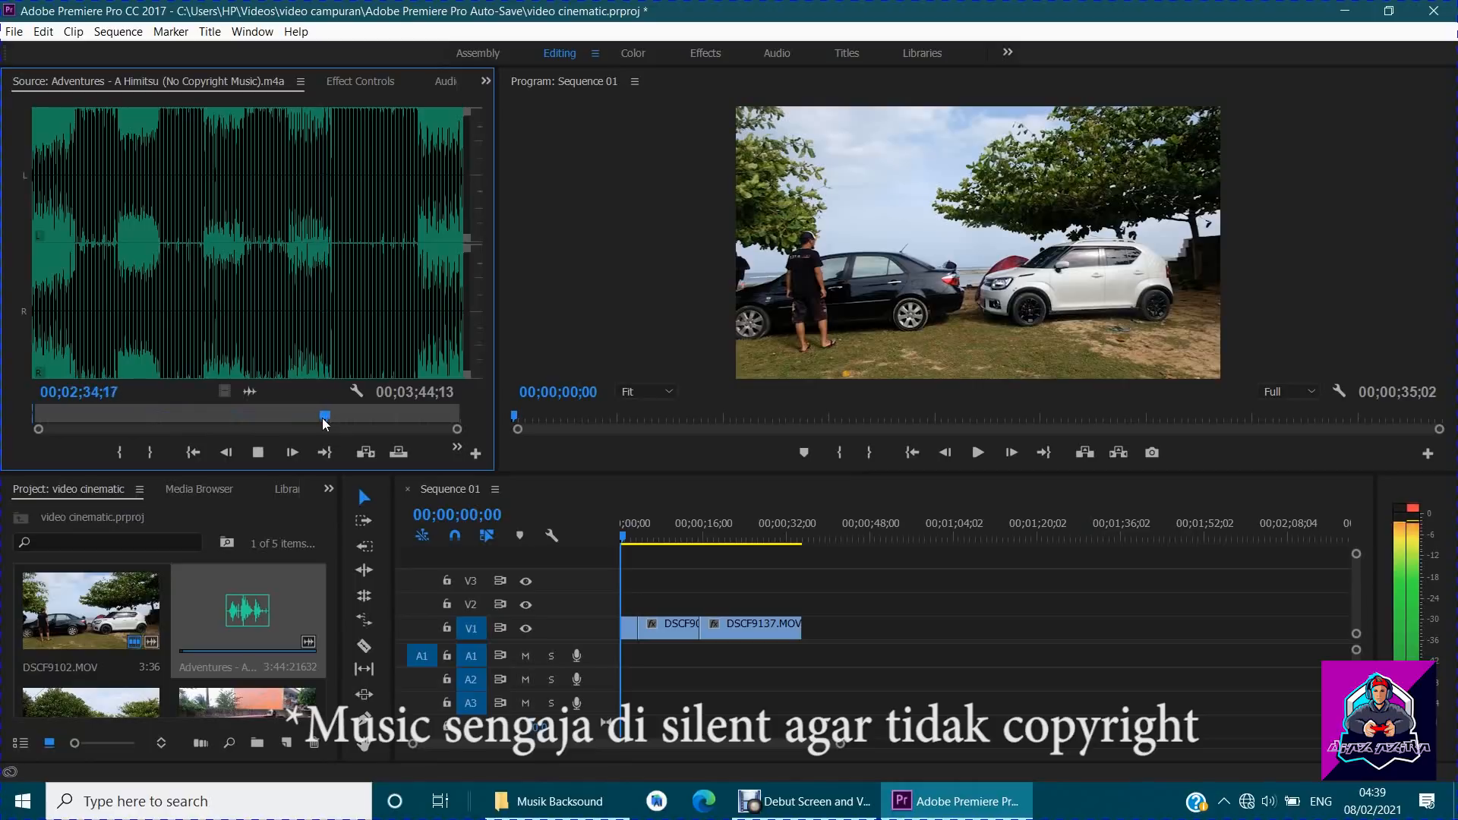
drag(325, 417, 117, 416)
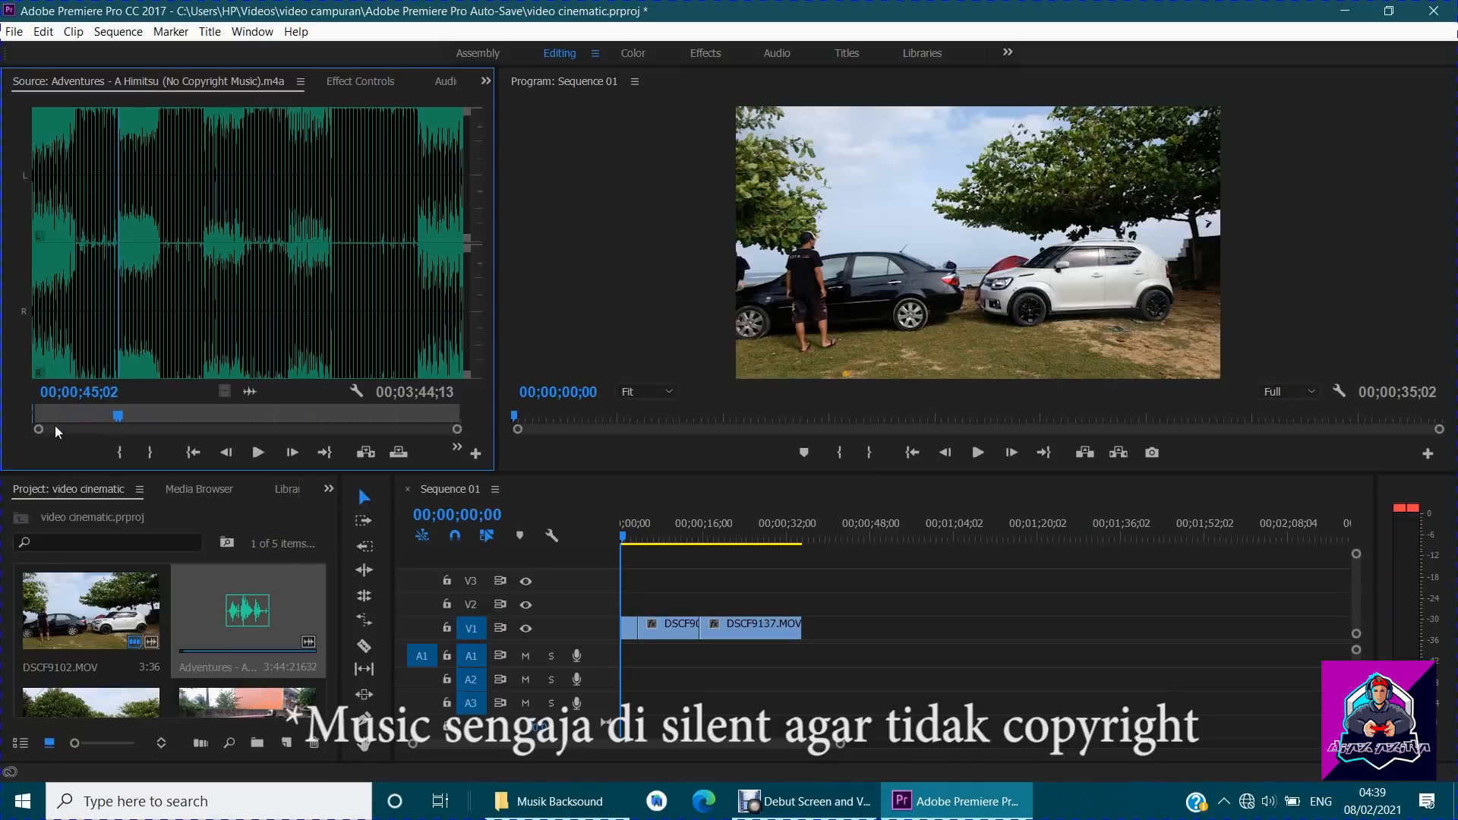
click(159, 451)
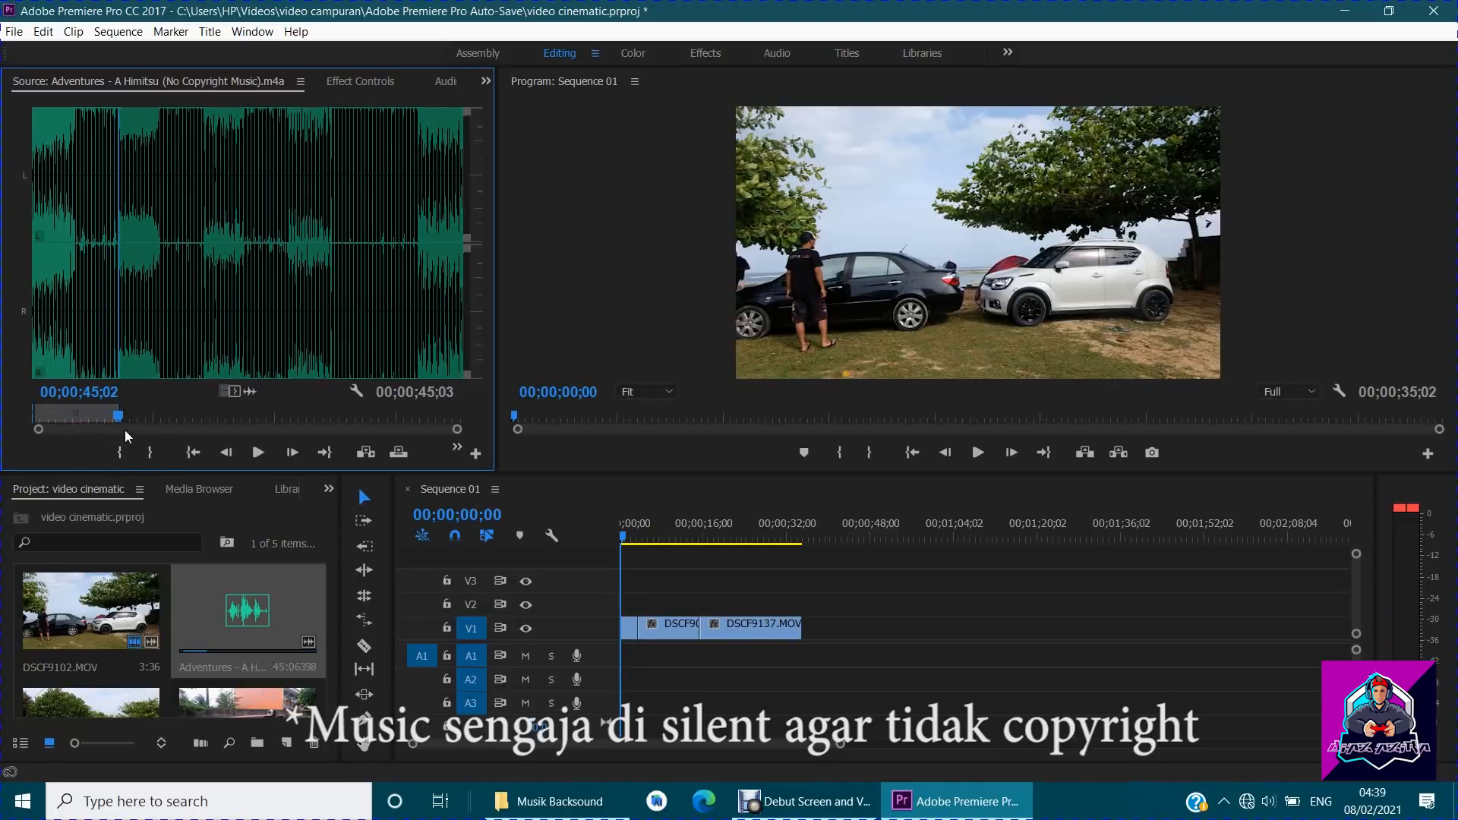
Place the marked music on A1 from the sequence start and trim its end slightly to 00;00;44;22.
drag(114, 418, 23, 422)
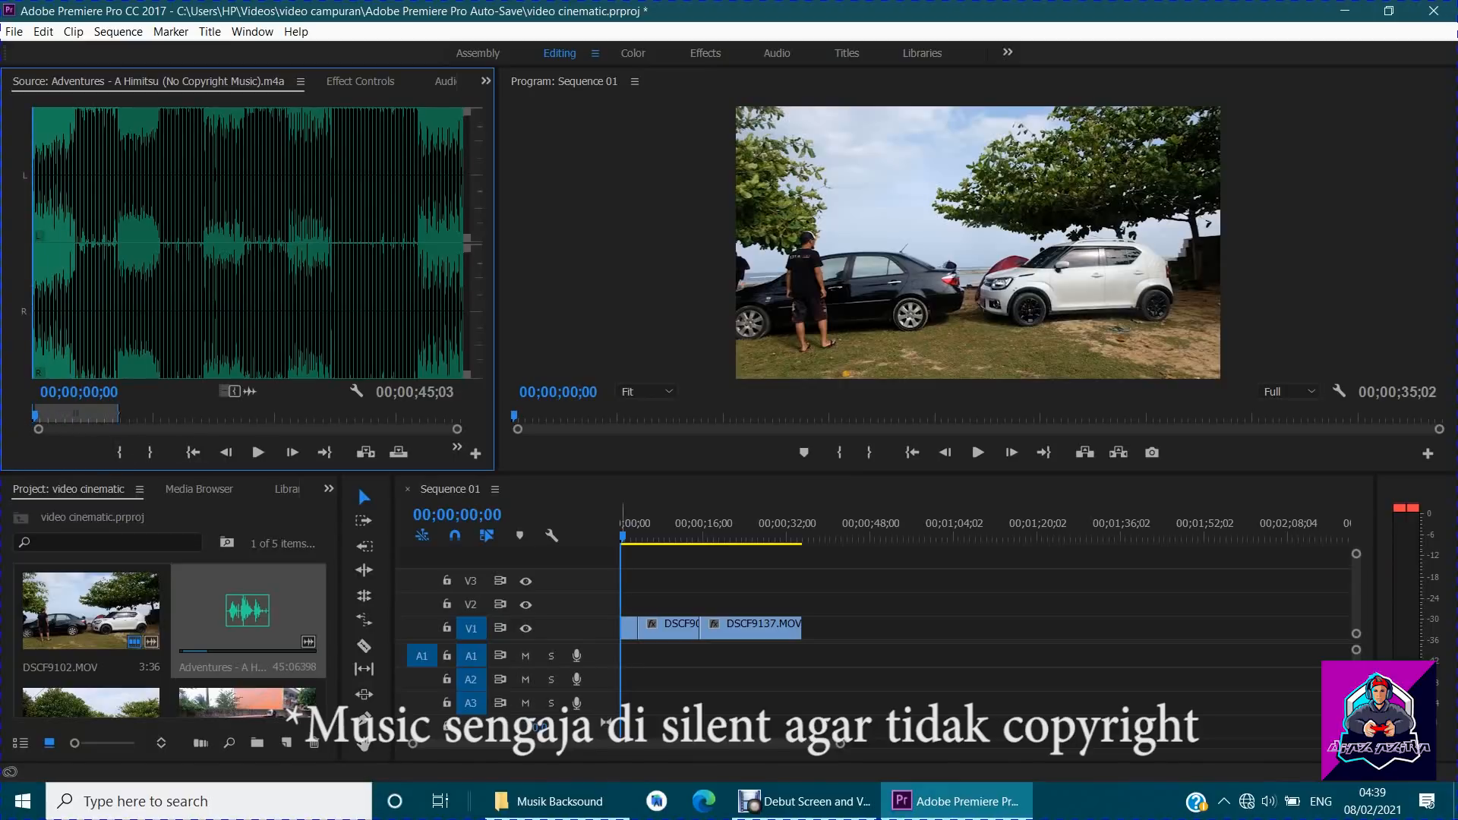
drag(250, 391, 617, 655)
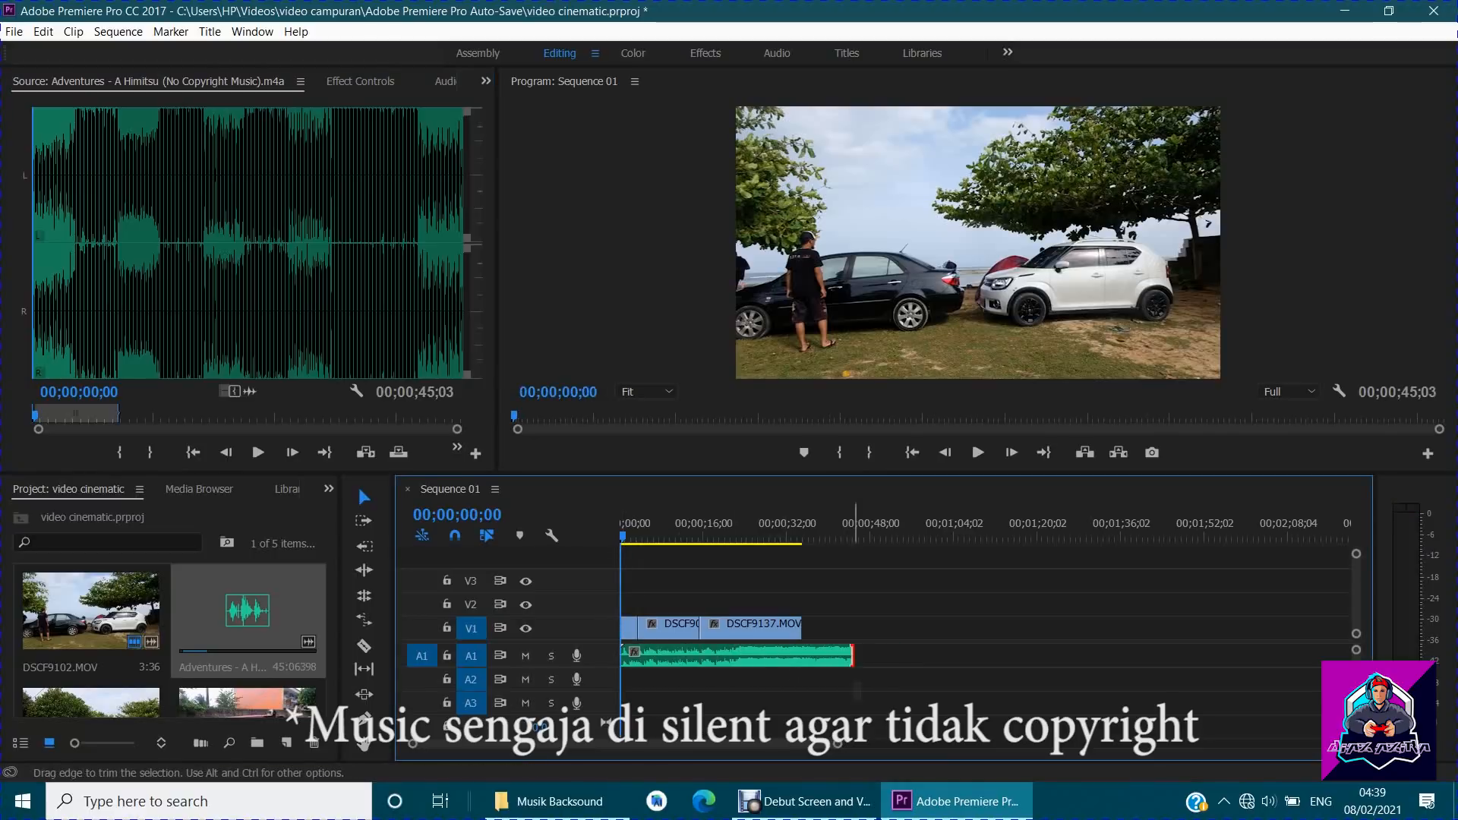
mouse_move(854, 654)
mouse_down()
mouse_move(797, 655)
mouse_move(852, 654)
mouse_up()
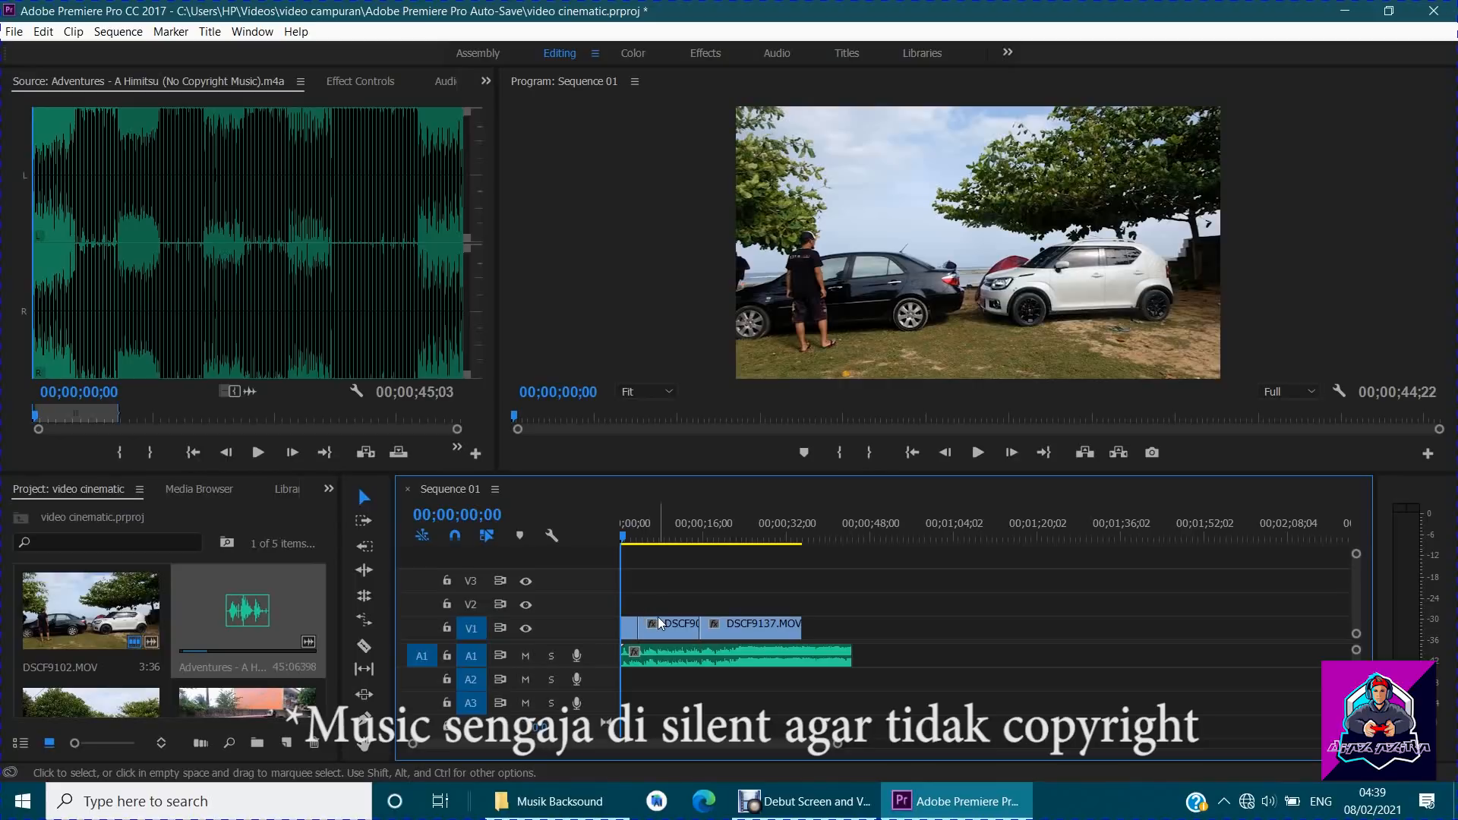
Try slowing the DSCF9137.MOV clip on V1 to 50% speed.
right_click(722, 617)
click(768, 585)
right_click(738, 622)
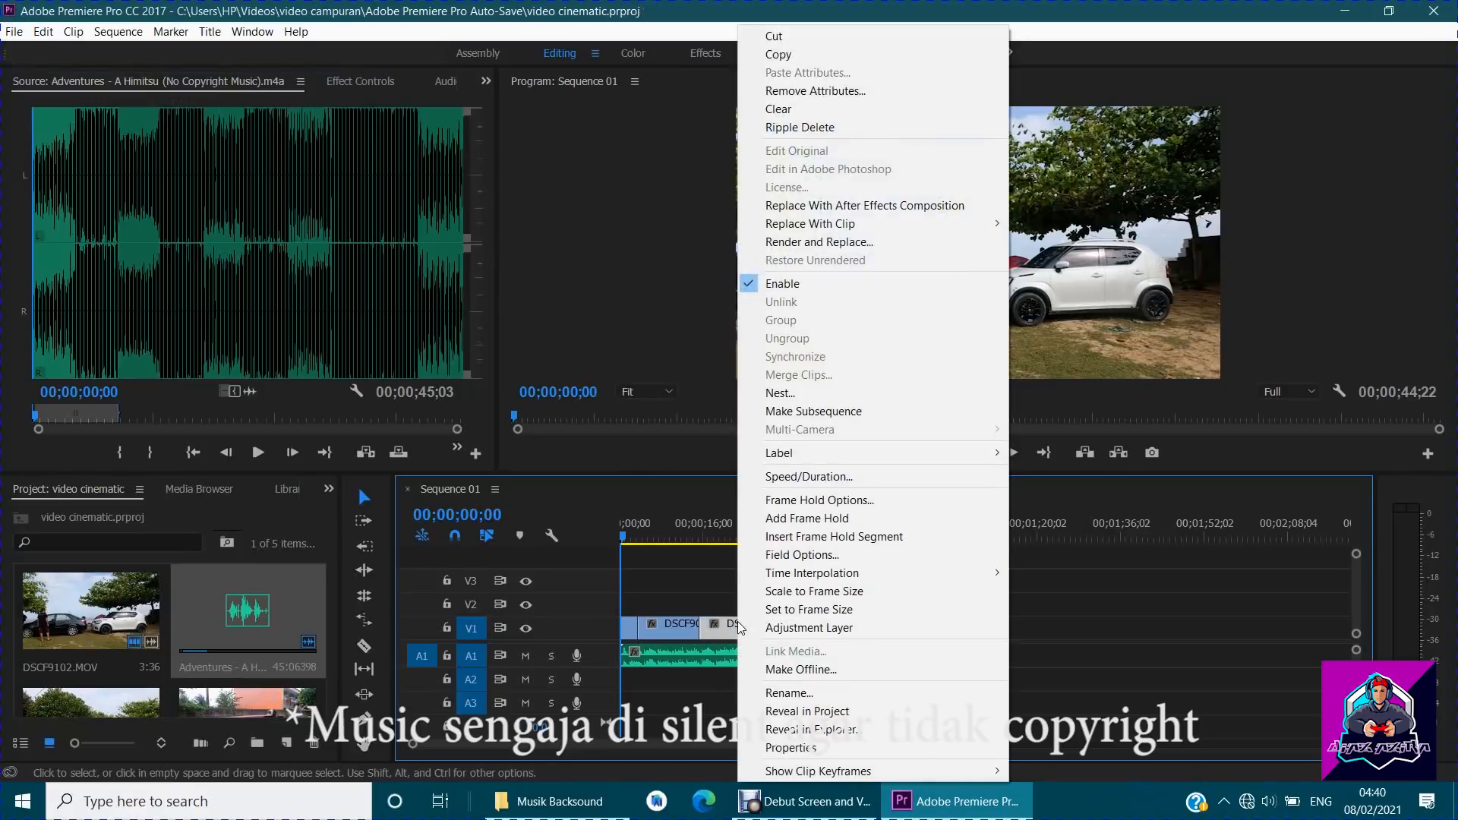
click(802, 478)
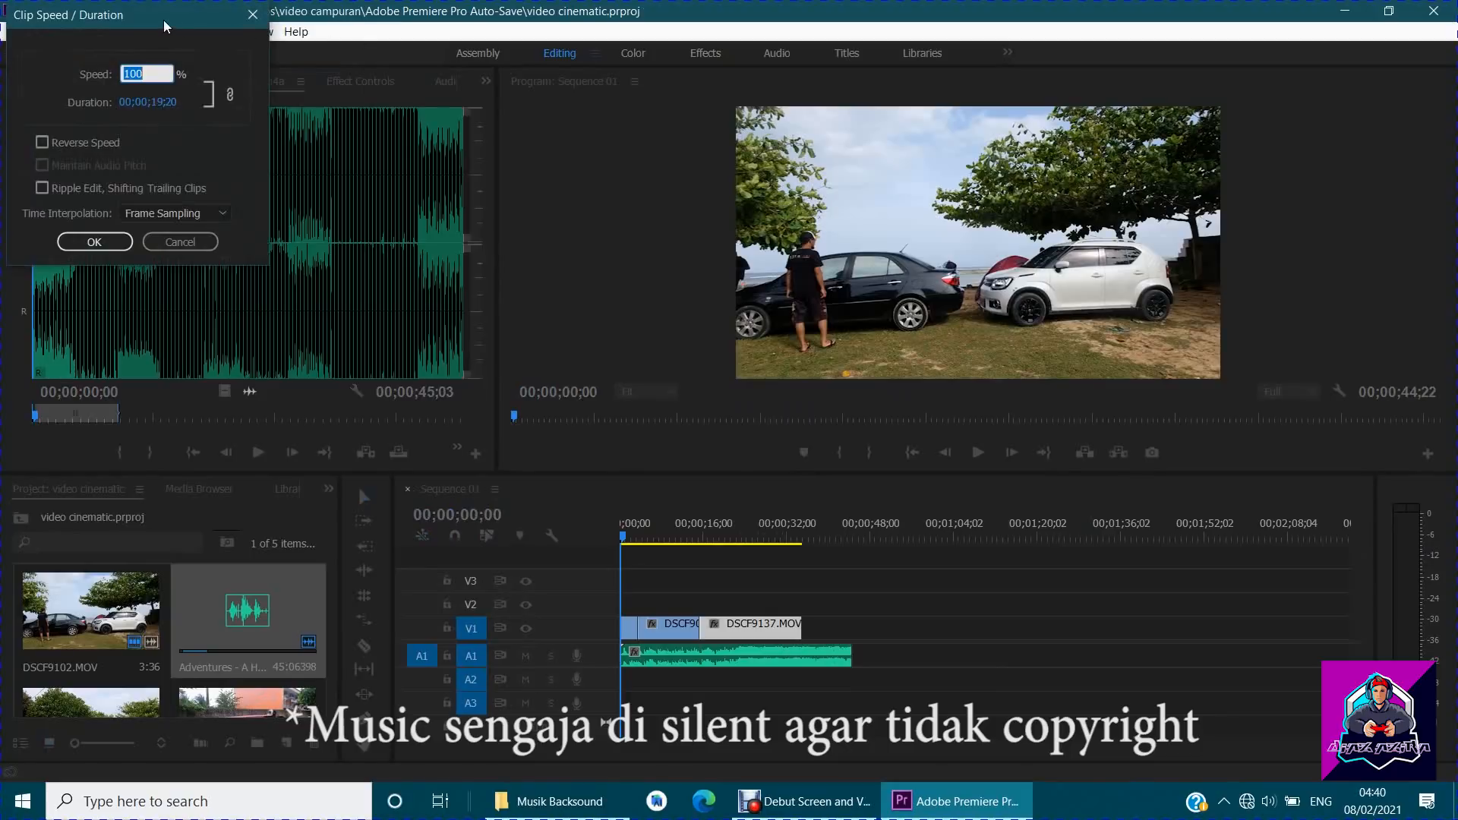
drag(161, 18, 627, 252)
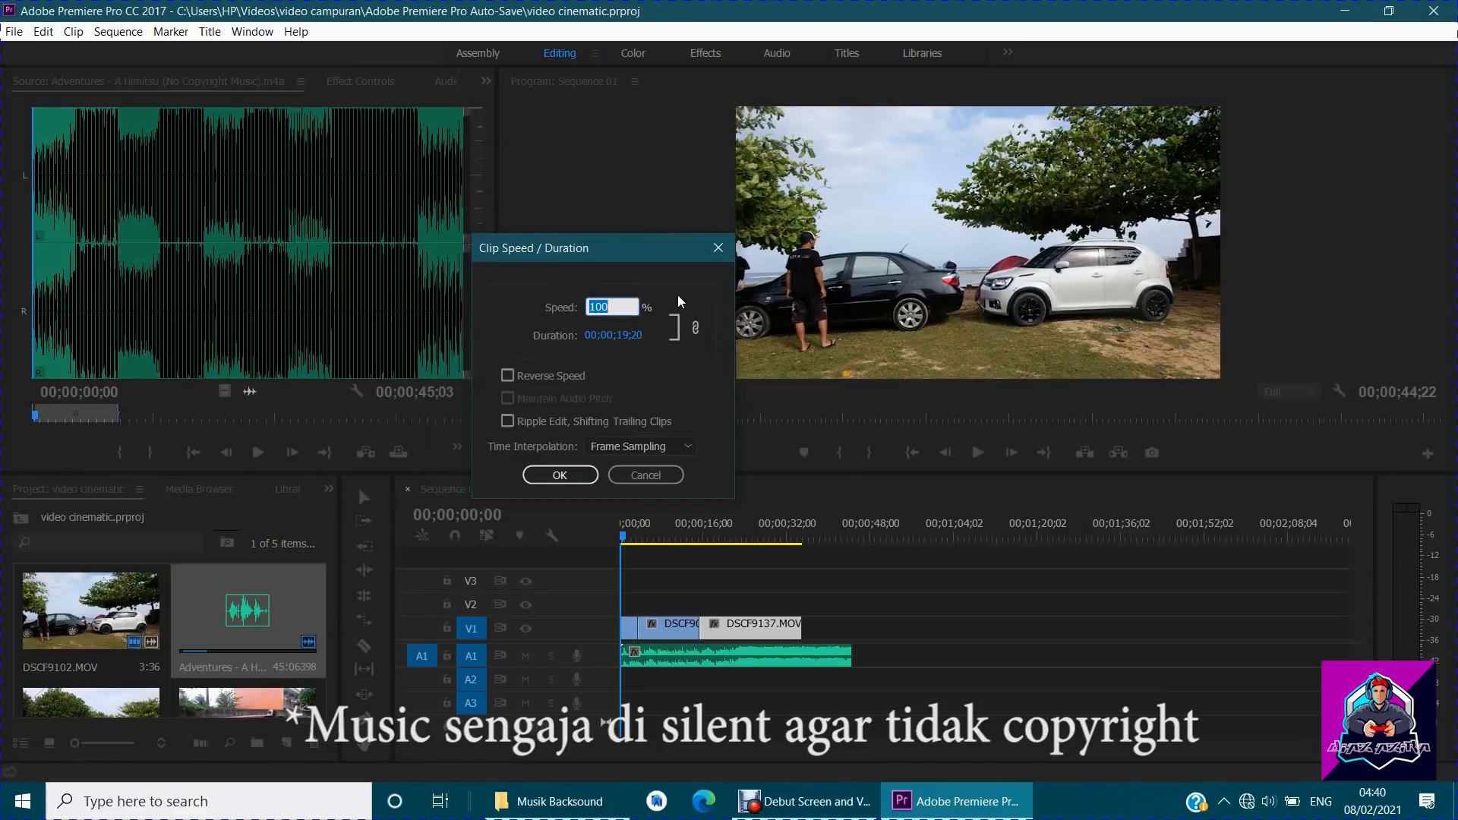
text(50)
key(Return)
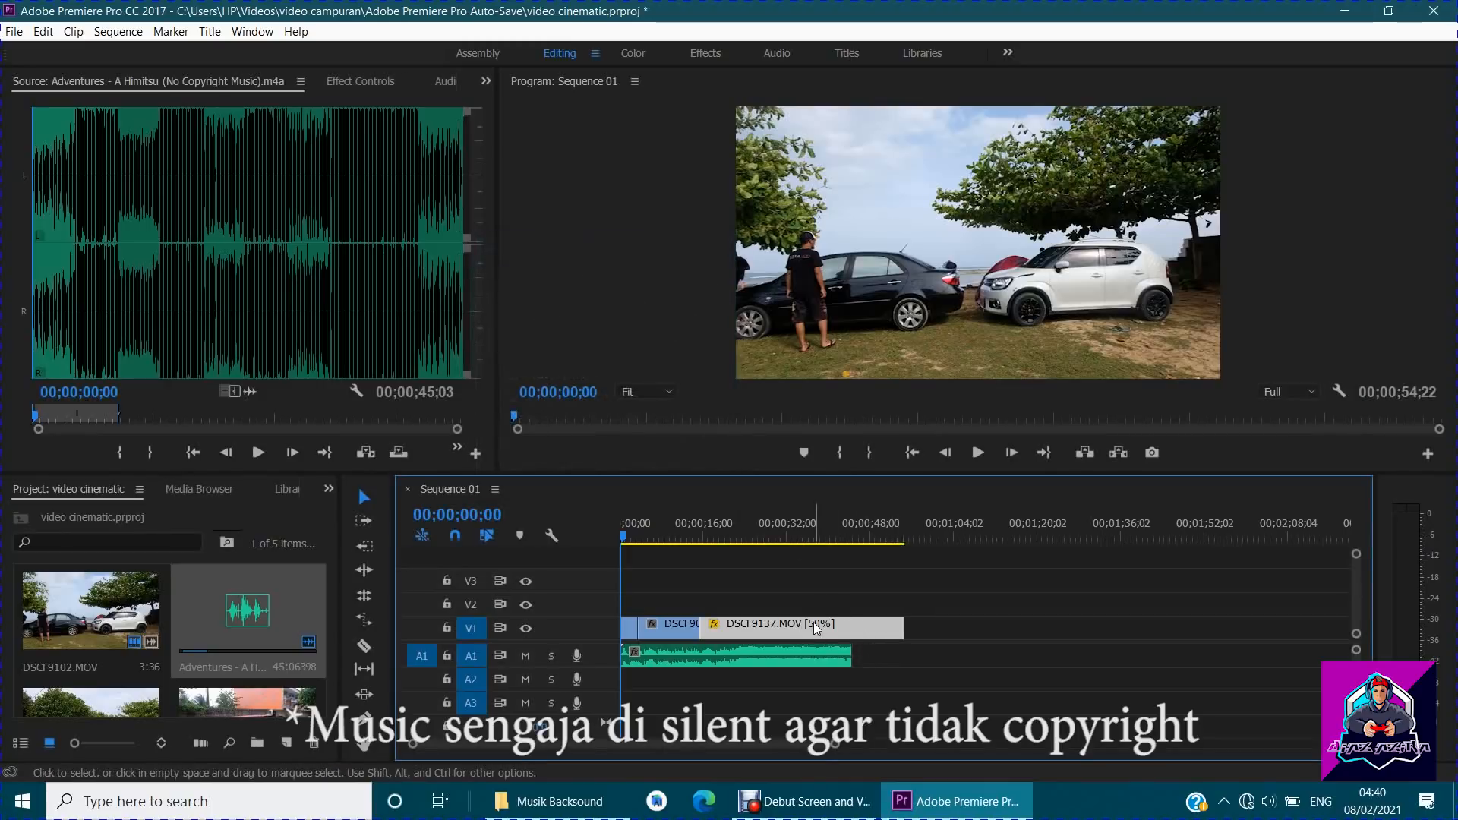
Play the sequence from 00;00;14;00 to check the slowed DSCF9137.MOV clip, and undo its speed change.
drag(636, 554, 694, 547)
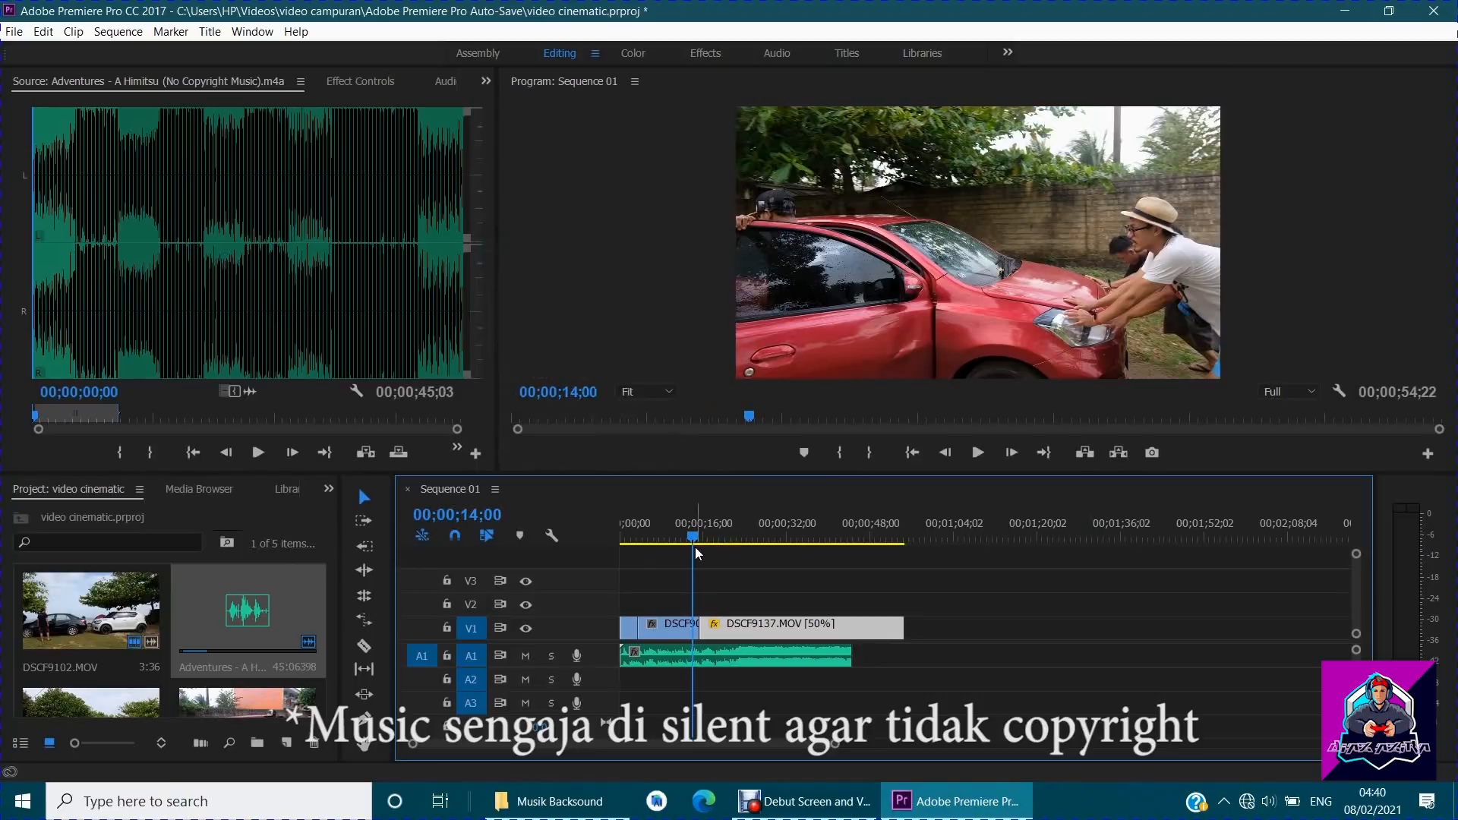
key(space)
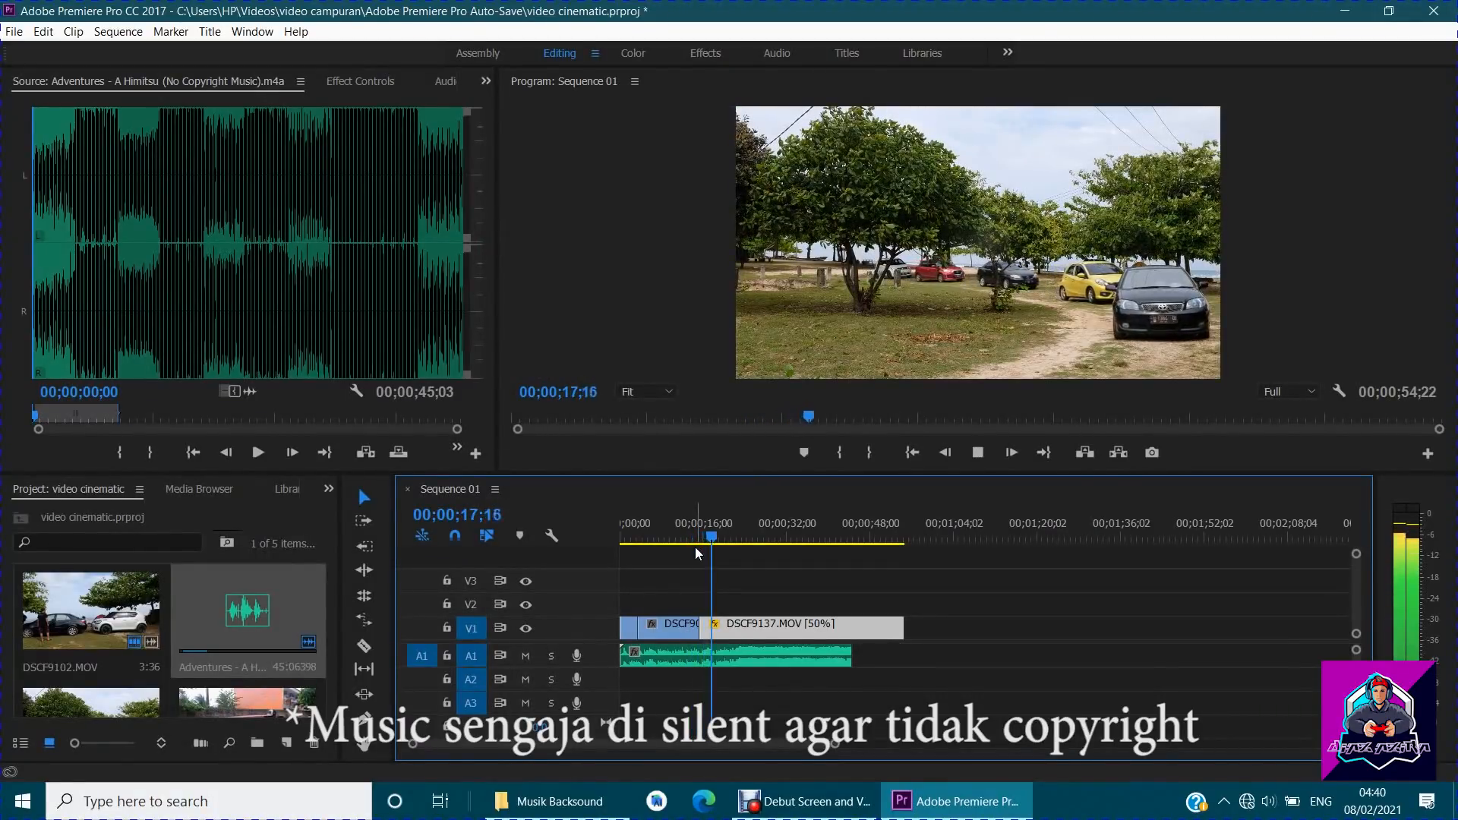
key(space)
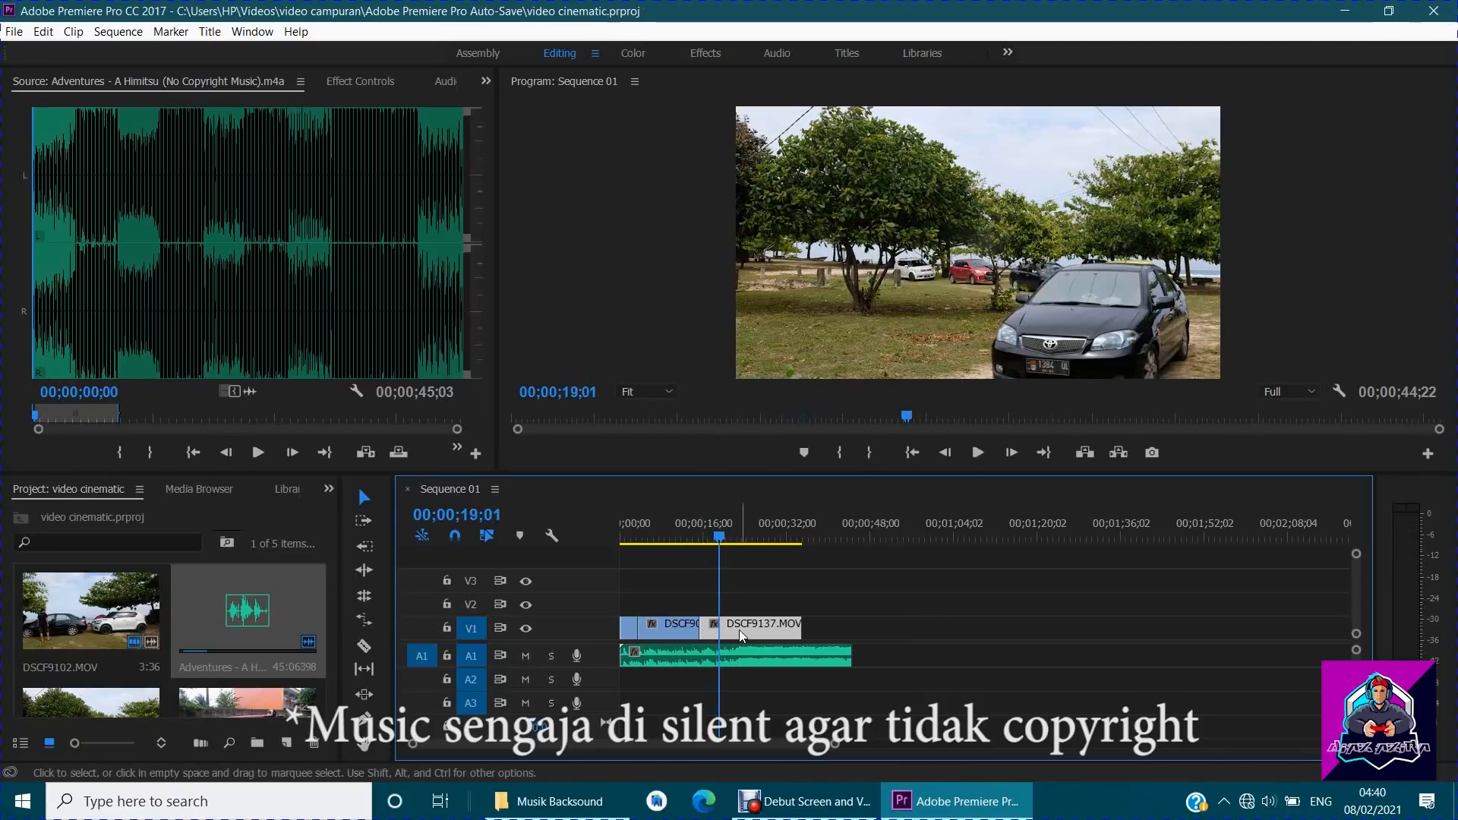
Move DSCF9137.MOV on V1 to end at 00;00;49;02, shift DSCF9025.MOV to leave a gap before it, and set the playhead to 00;00;01;19.
drag(740, 630, 814, 630)
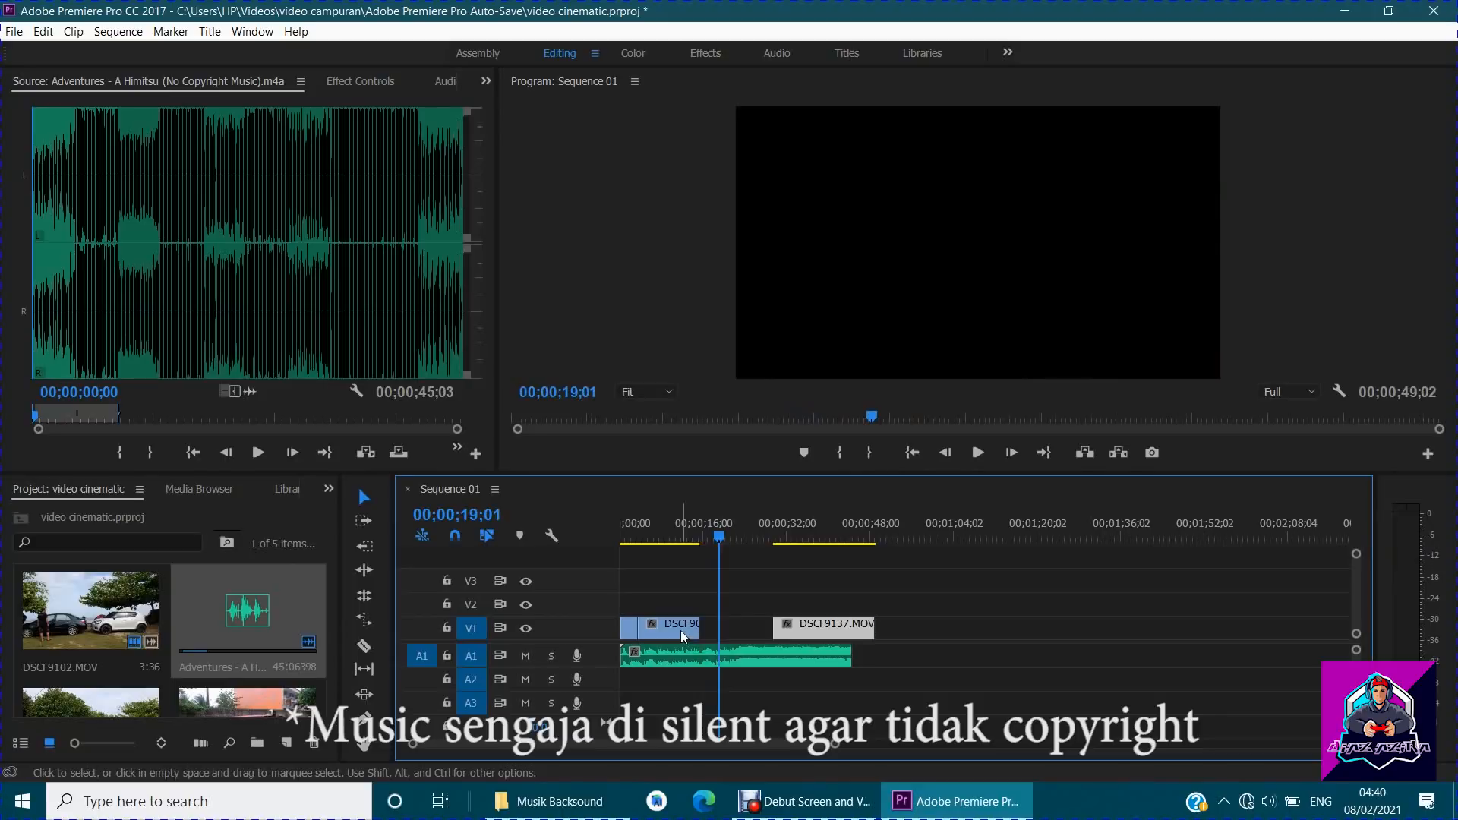
mouse_move(681, 631)
mouse_down()
mouse_move(779, 631)
mouse_move(700, 630)
mouse_up()
drag(714, 533, 628, 544)
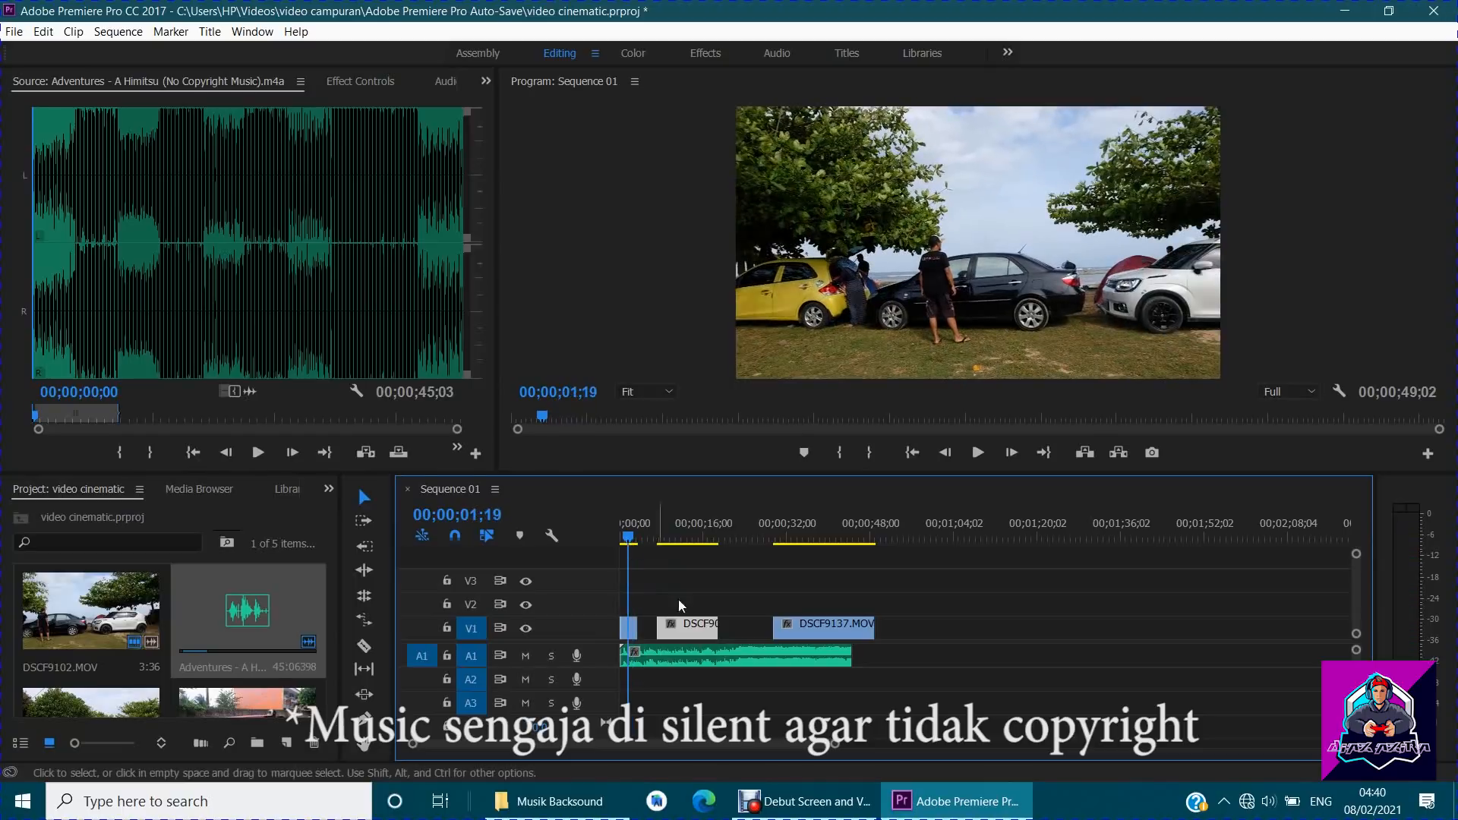
Close the gaps on V1 before DSCF9025.MOV and before DSCF9137.MOV by ripple-deleting them.
click(651, 626)
key(Delete)
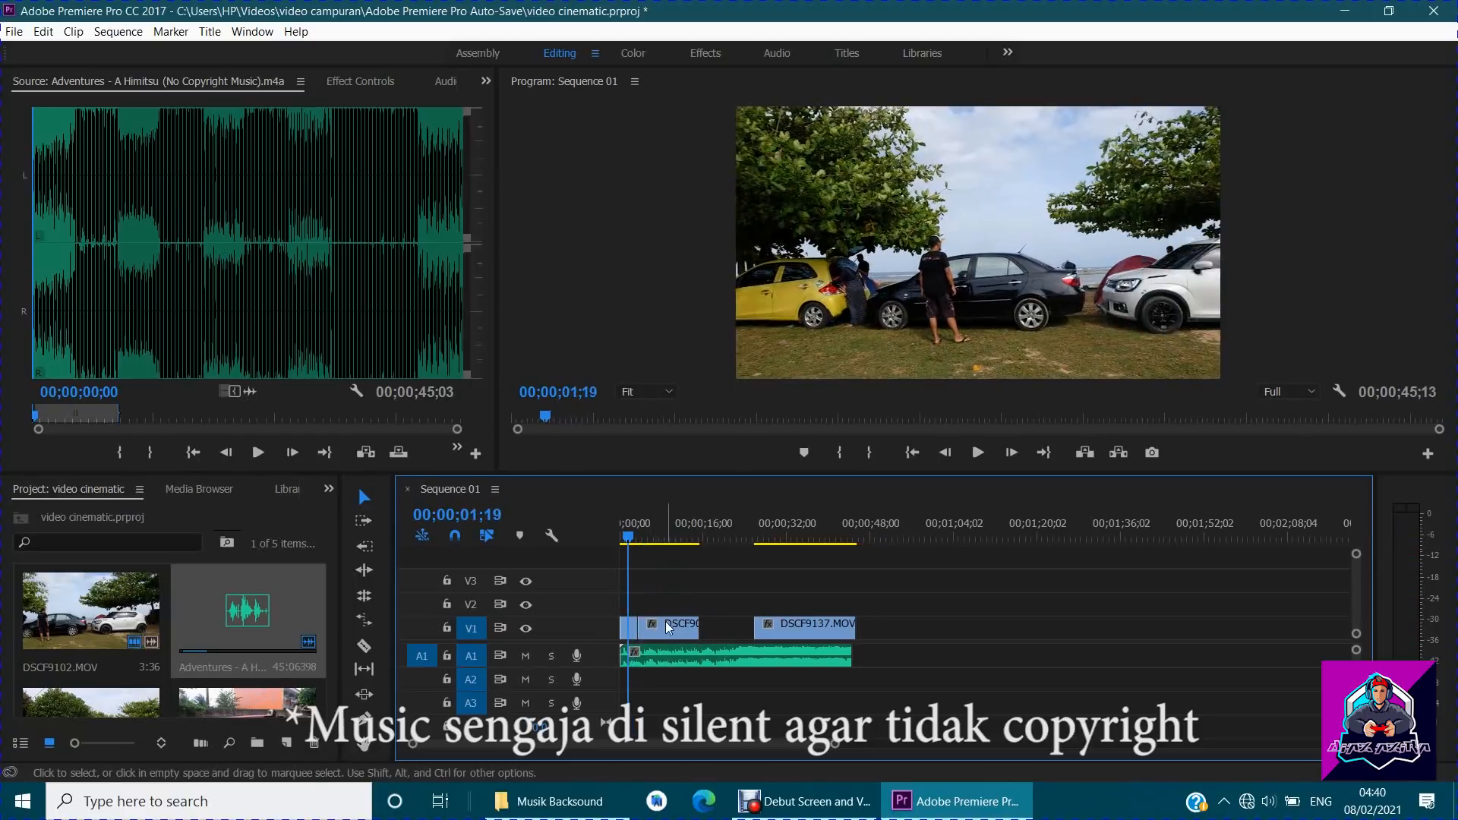
click(723, 628)
key(Delete)
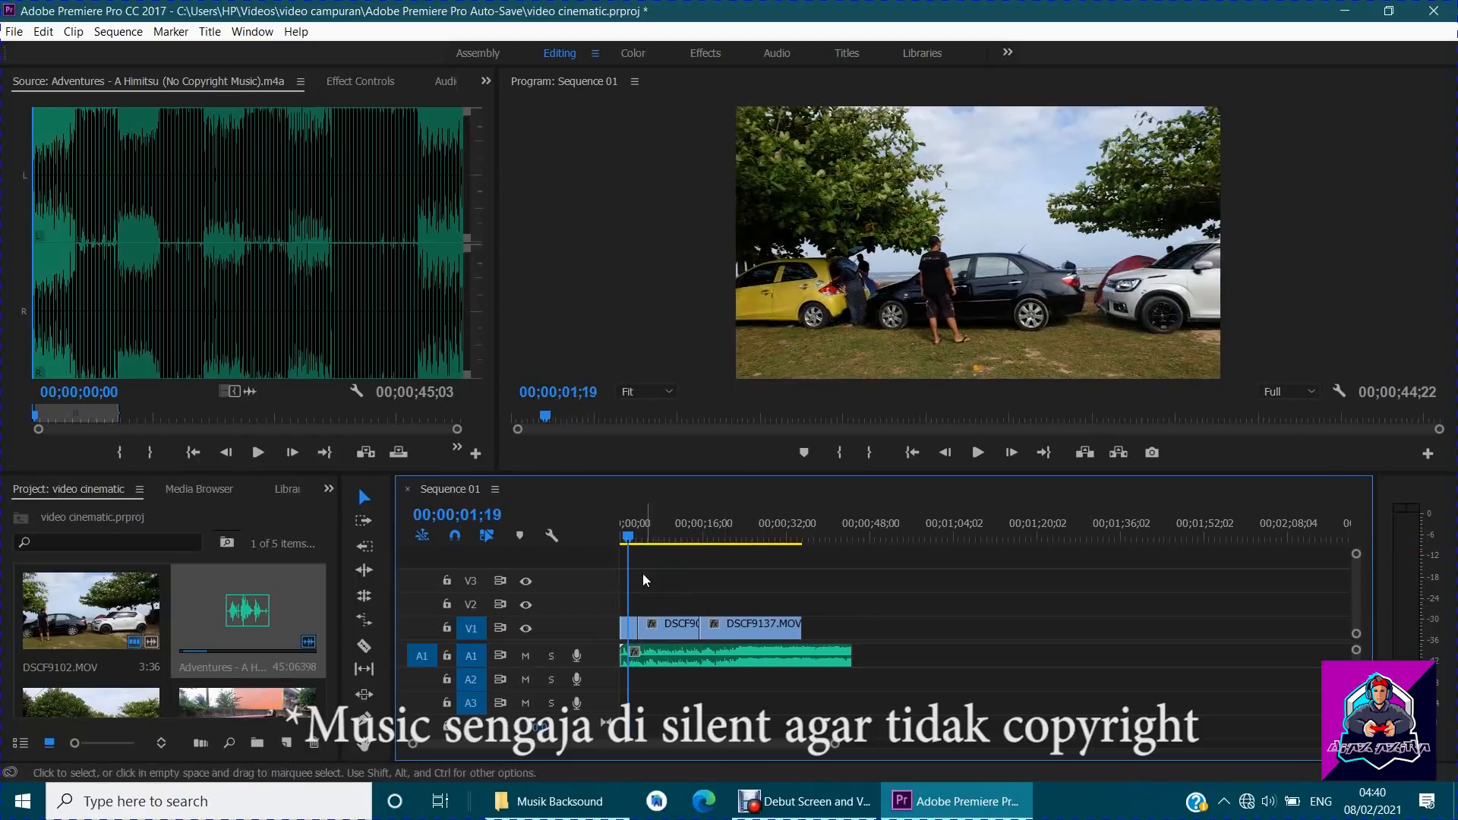
Split the video and music at 00;00;16;27 and move the rest of DSCF9137.MOV along V1 to start where the music ends.
click(629, 535)
drag(628, 535, 703, 546)
click(746, 628)
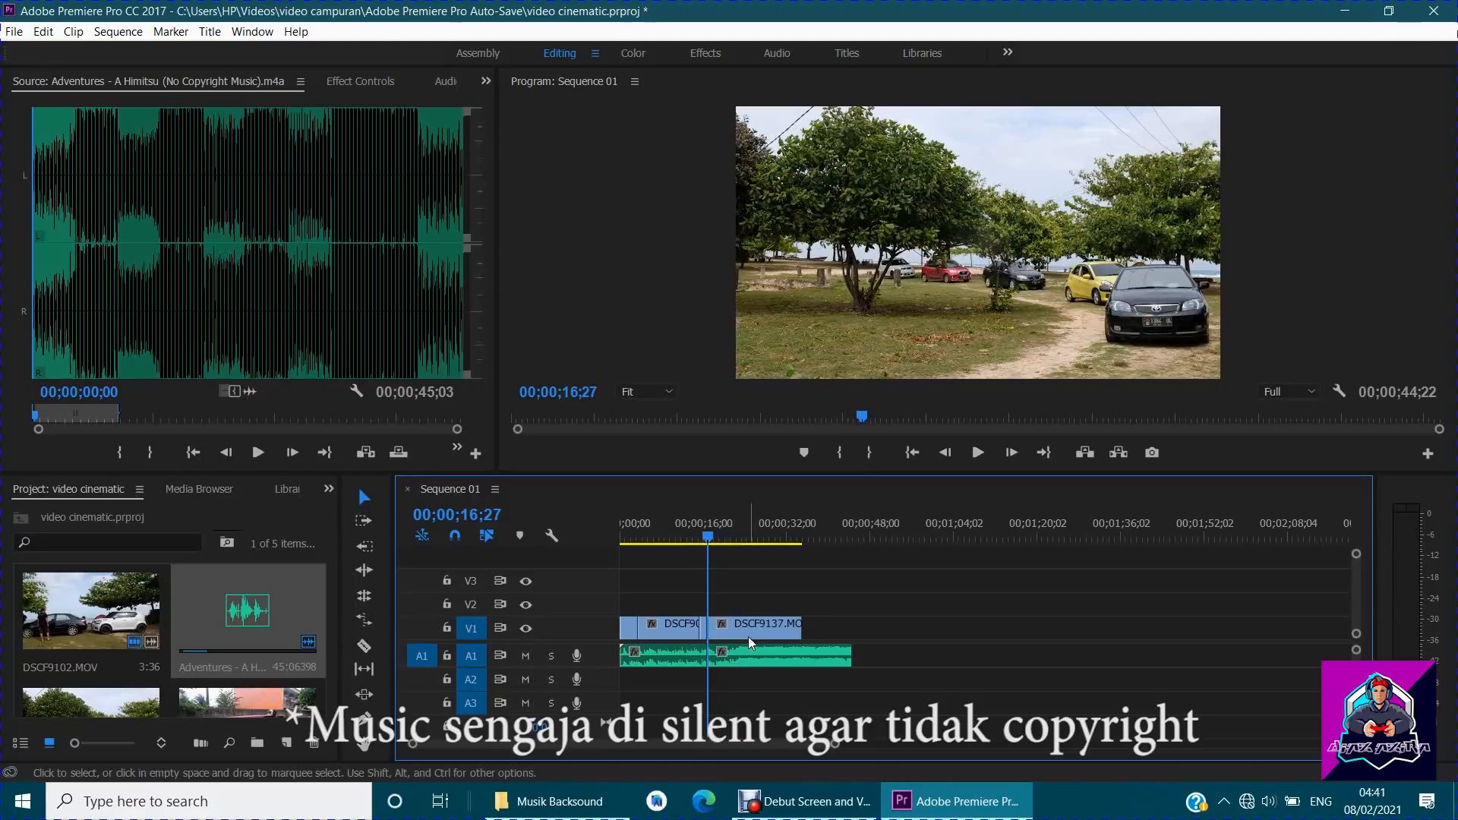
drag(749, 626, 894, 628)
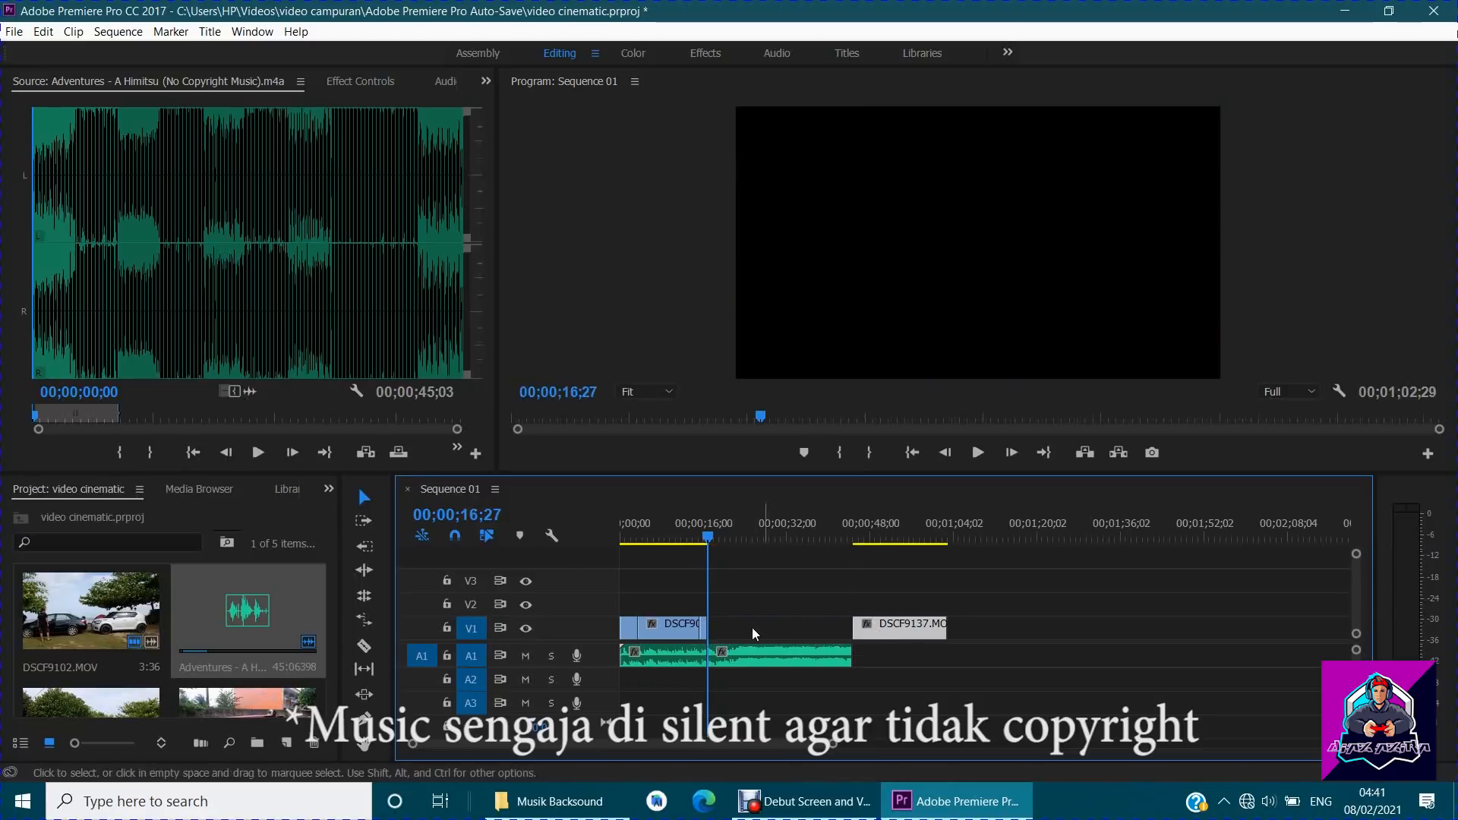
Slow the short DSCF9137.MOV segment that ends at 00;00;16;27 on V1 to 50% speed.
click(703, 626)
right_click(704, 627)
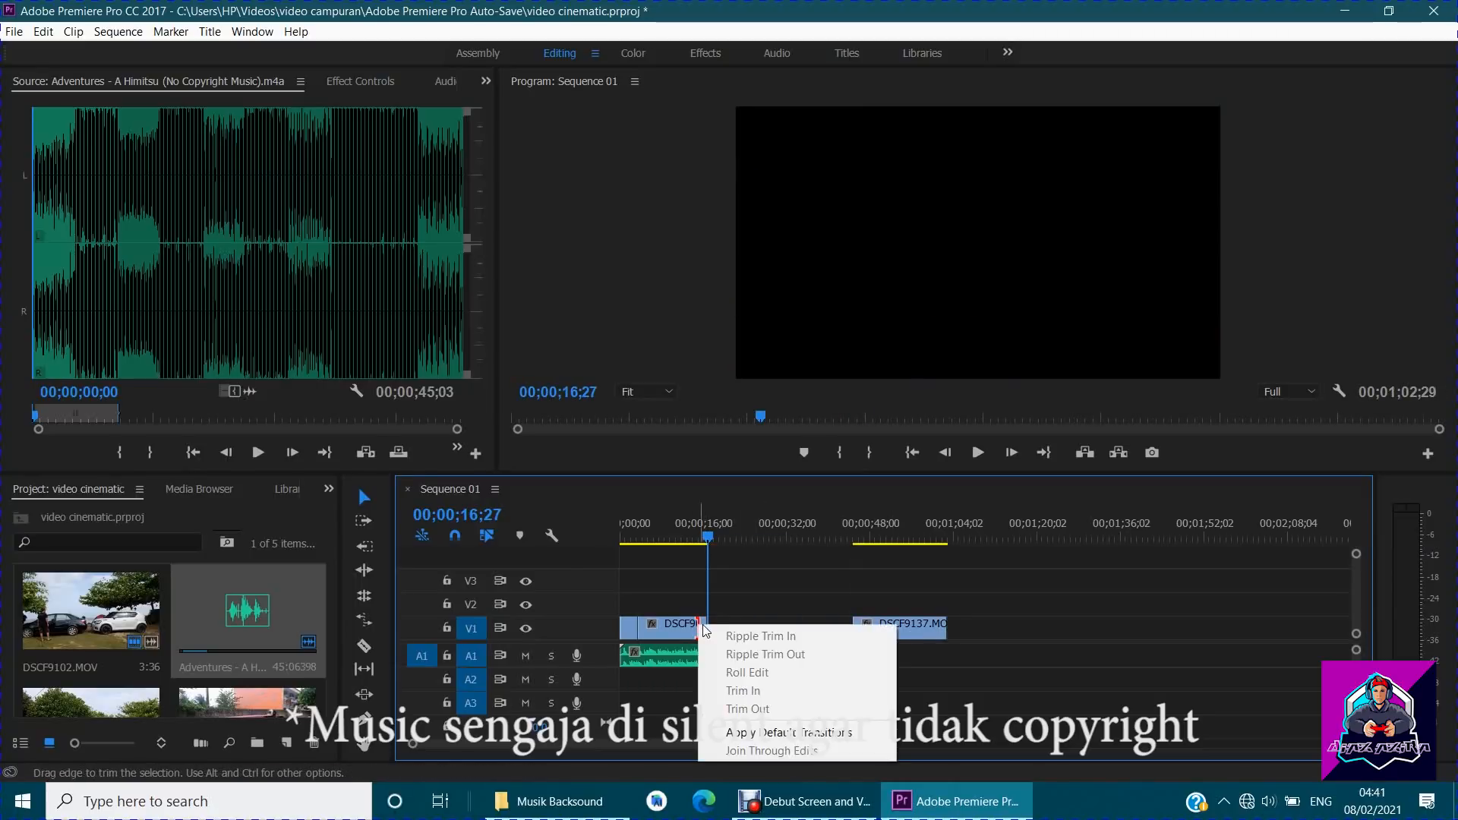
key(Escape)
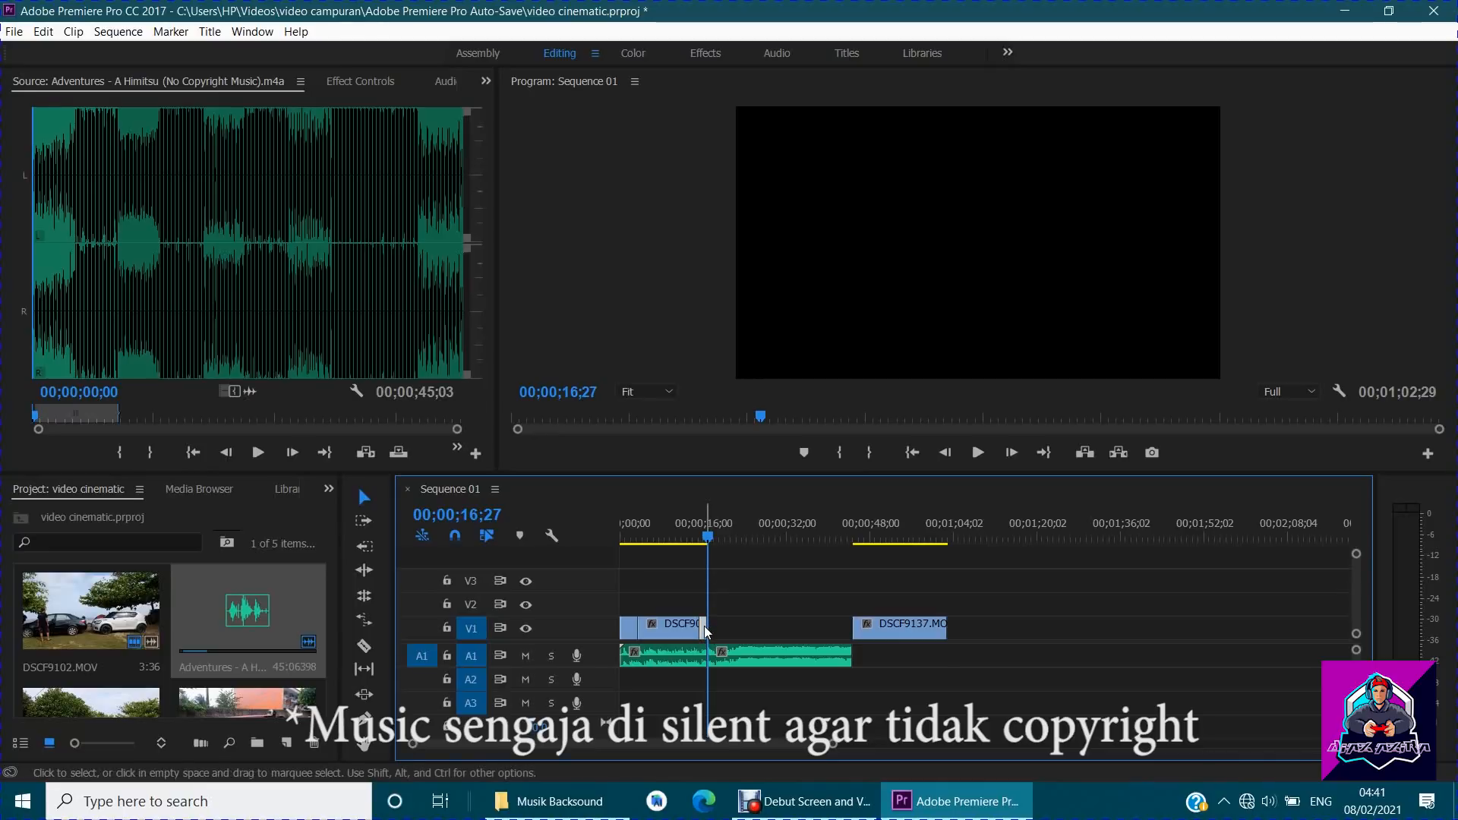
right_click(704, 626)
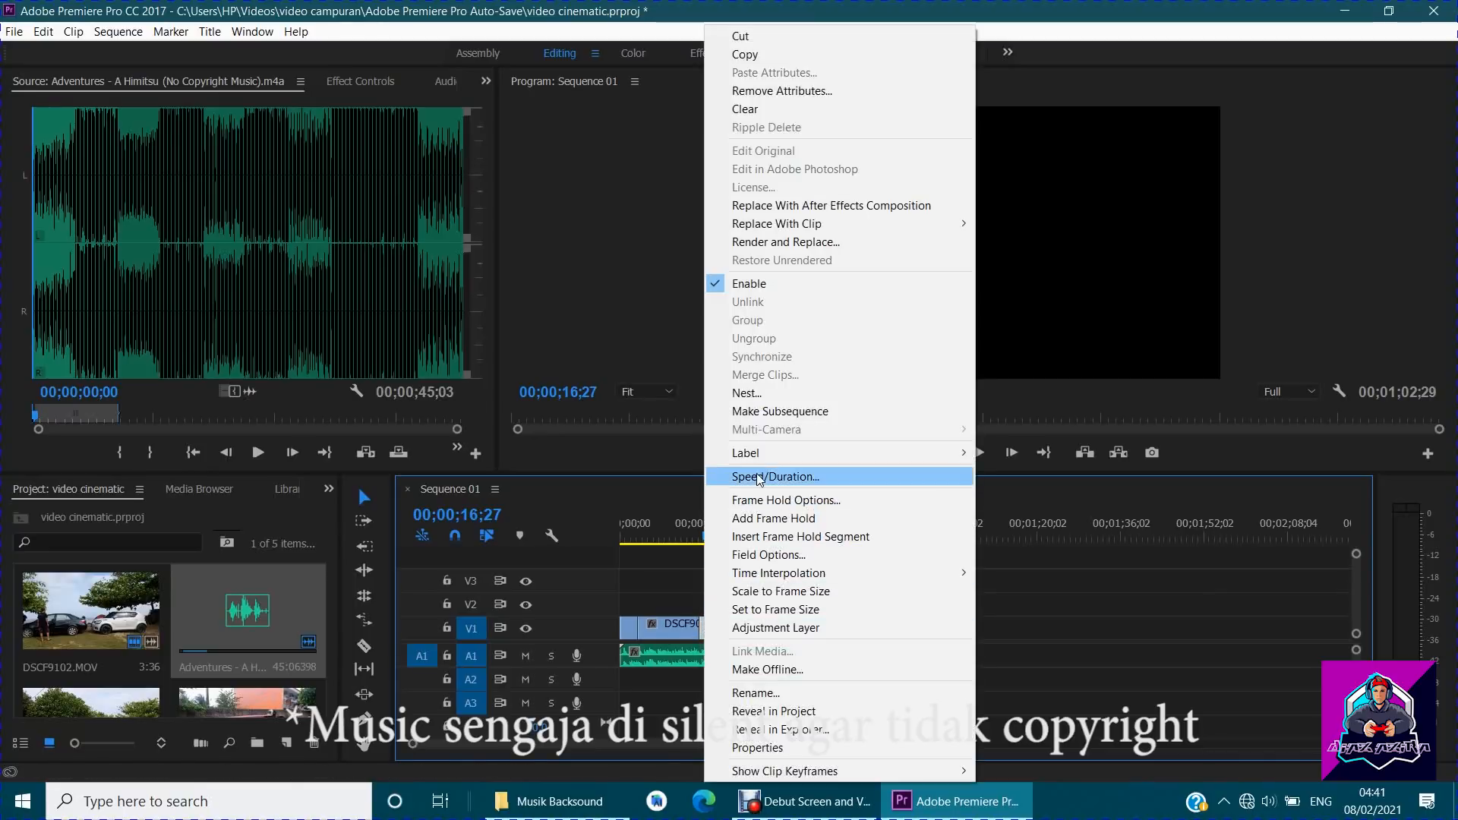
click(758, 476)
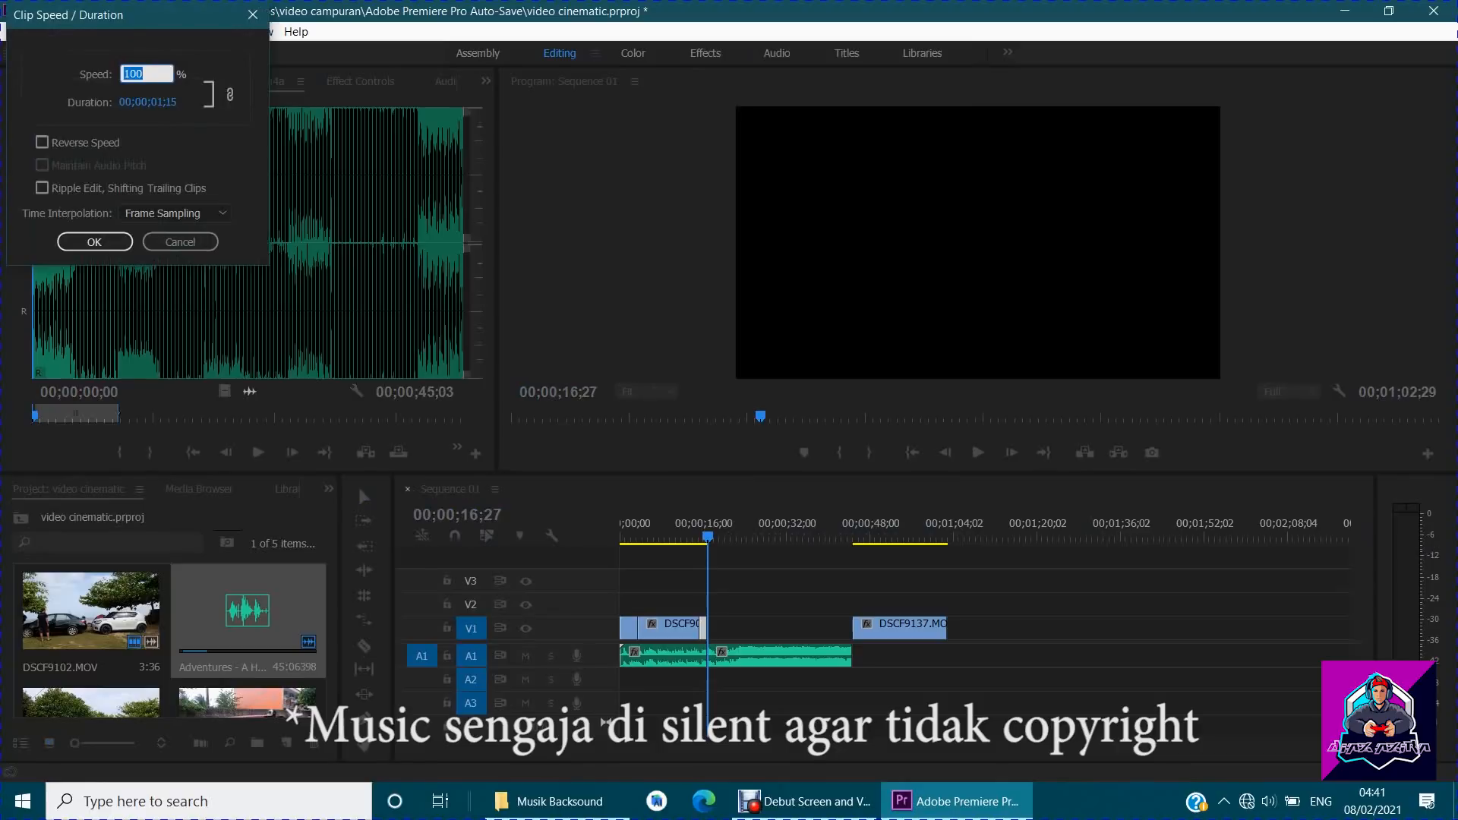
text(50)
key(Return)
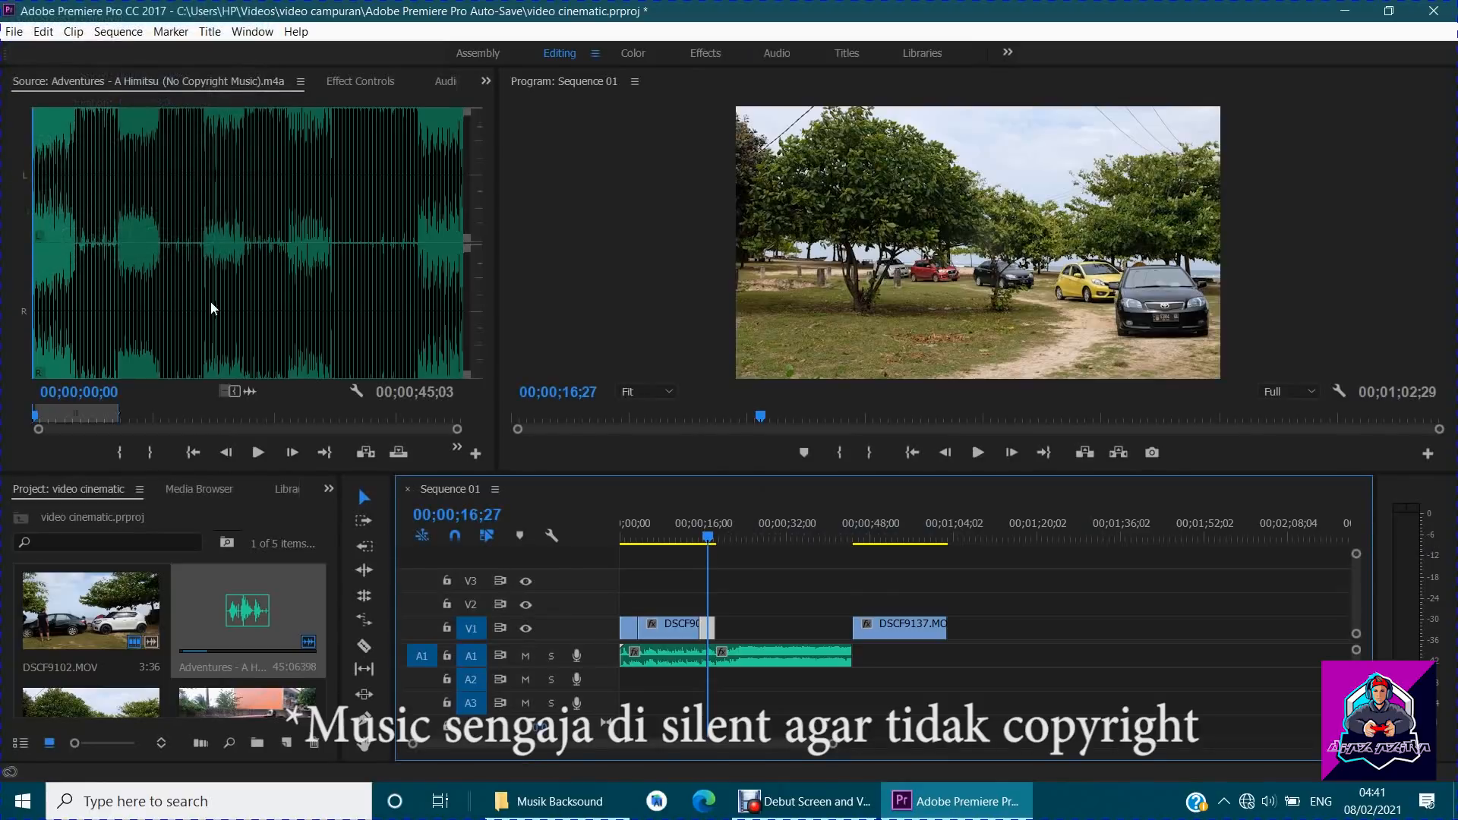
Close the gap after the slowed segment on V1, and play the sequence up to 00;00;22;14 to check it.
right_click(756, 626)
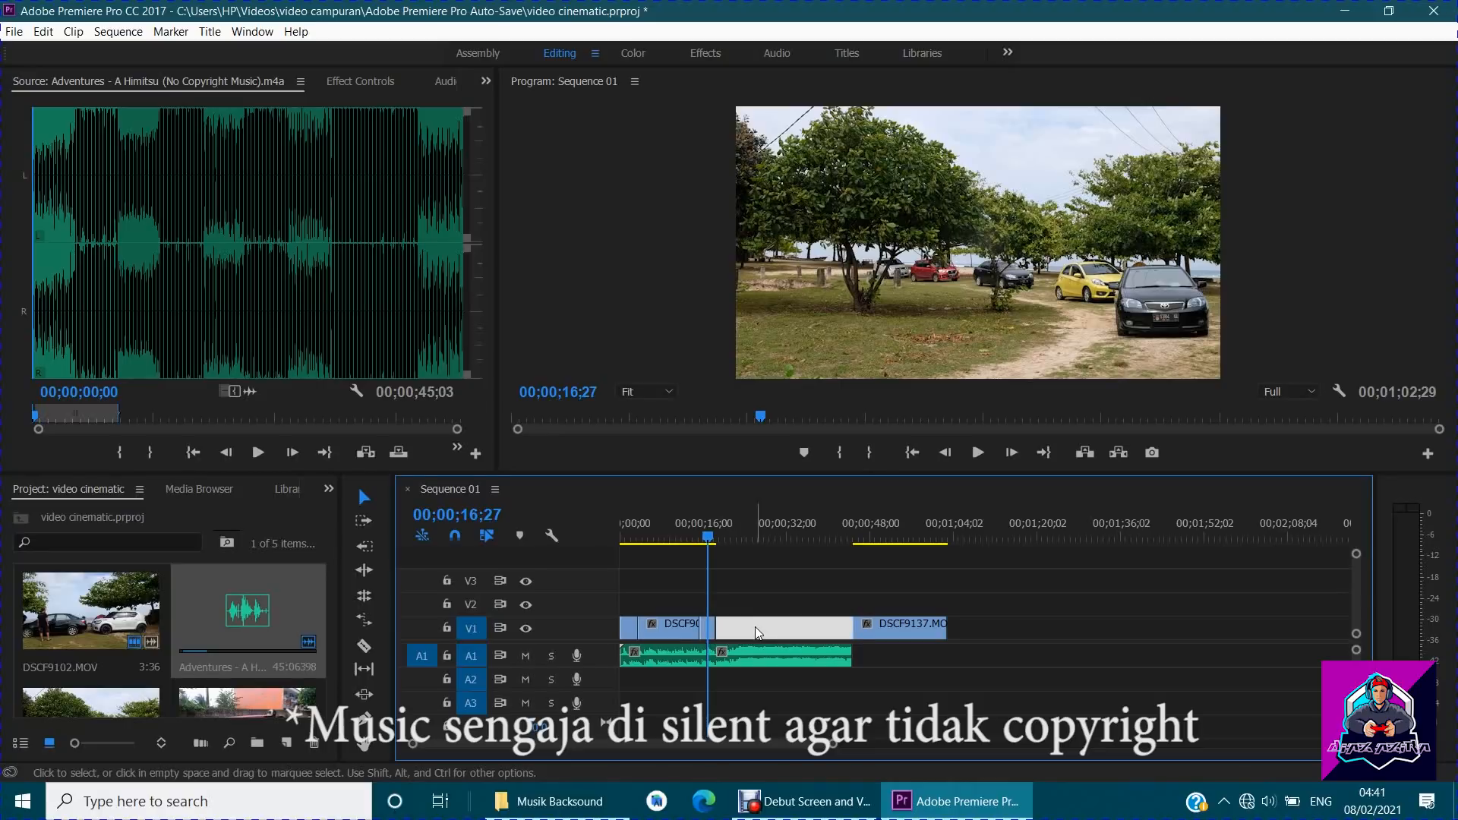
click(777, 629)
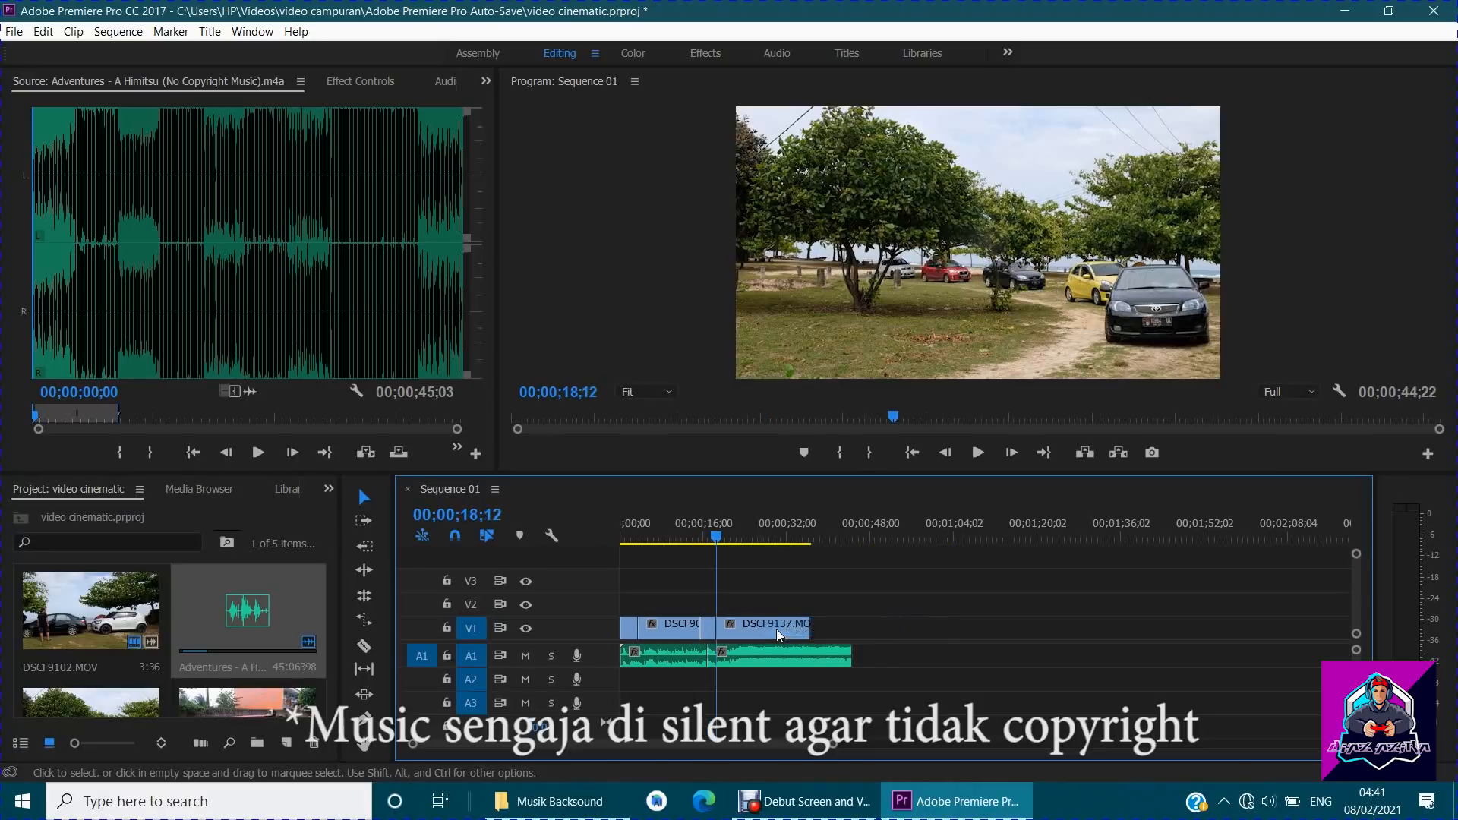
click(703, 536)
click(700, 539)
key(space)
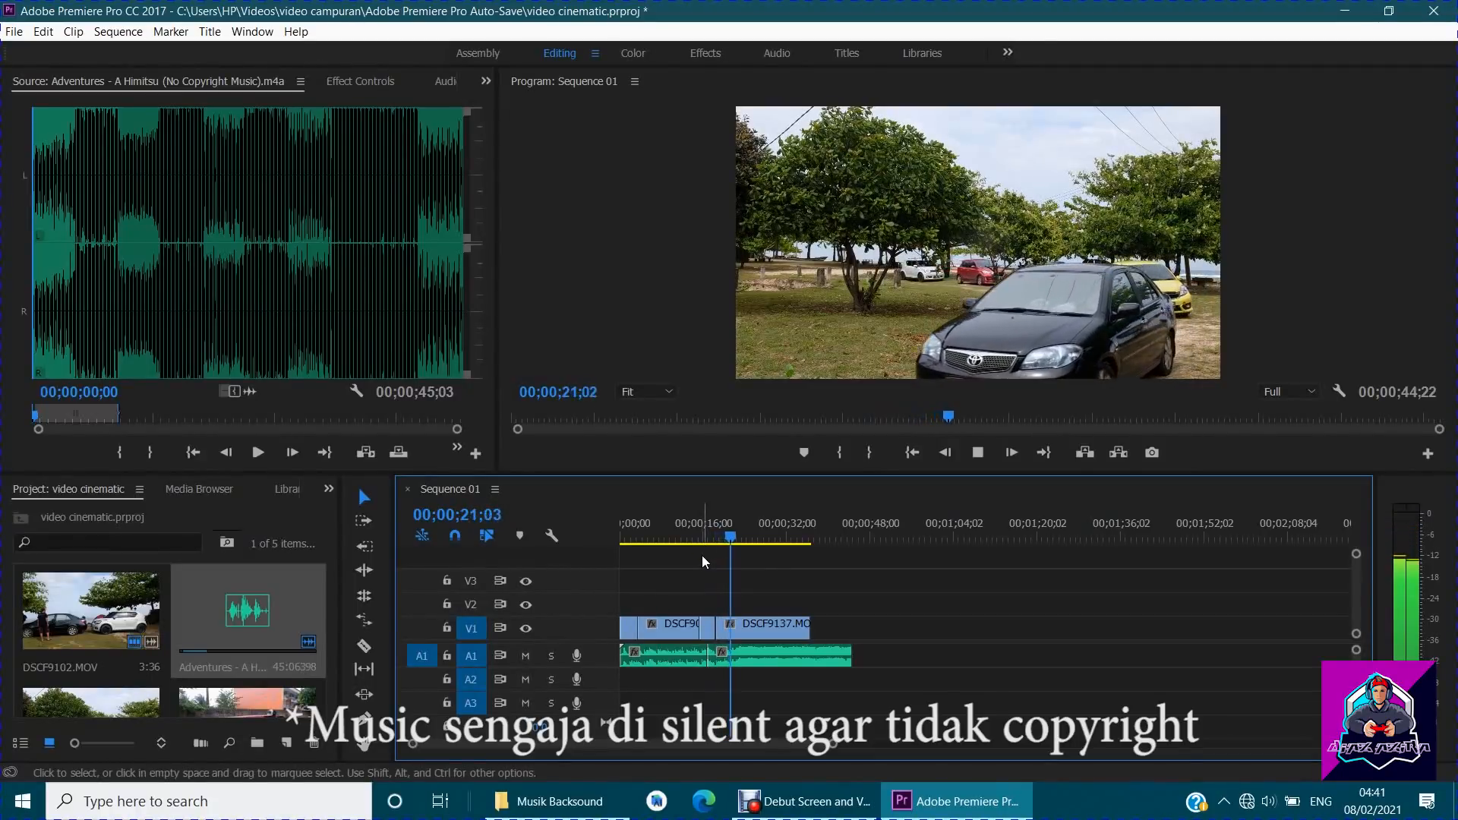
key(space)
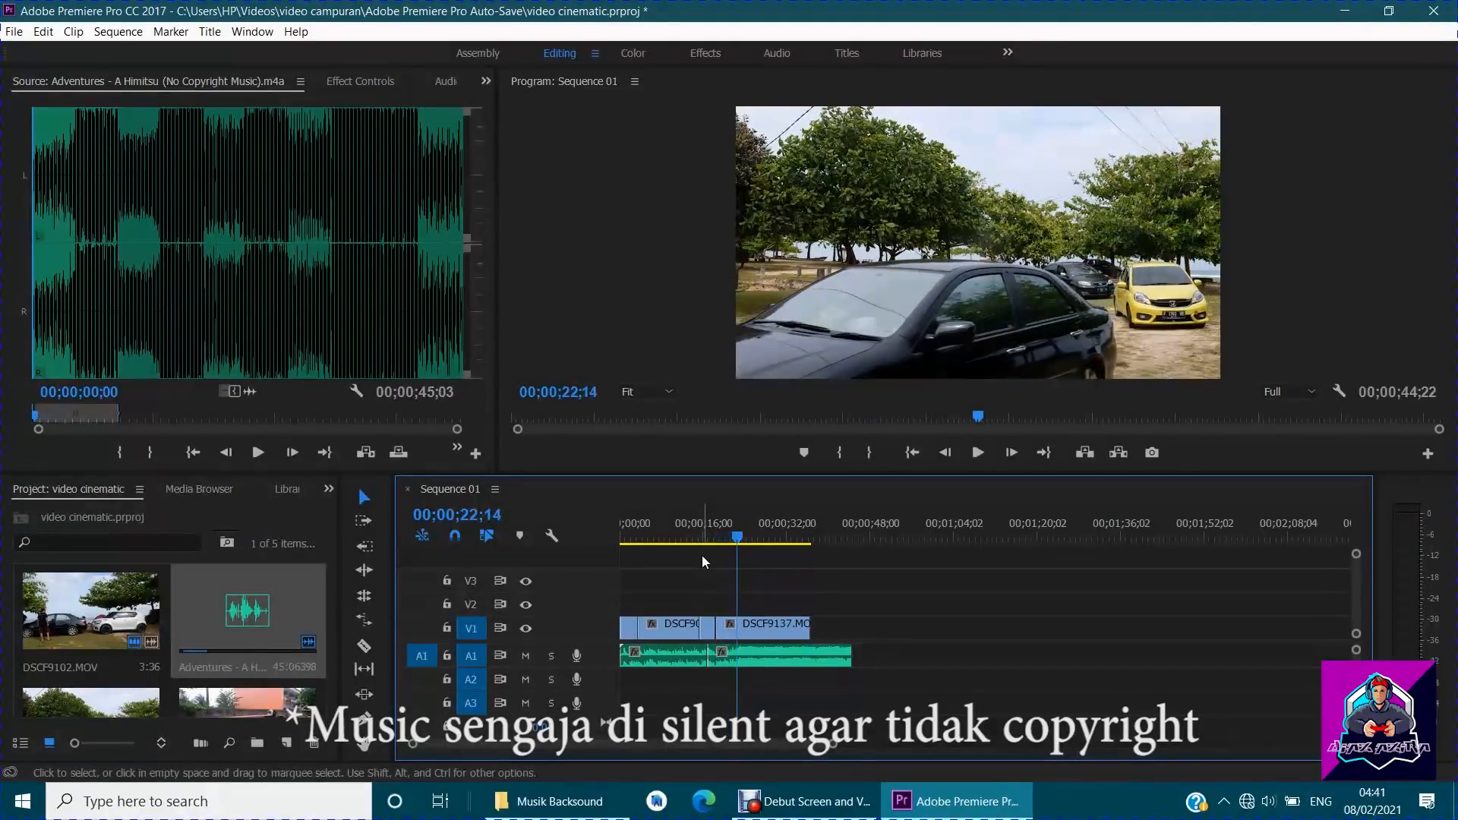
Split the video and music at 00;00;22;14 and set the following DSCF9137.MOV segment to 200% speed.
key(ctrl+k)
right_click(782, 625)
click(843, 476)
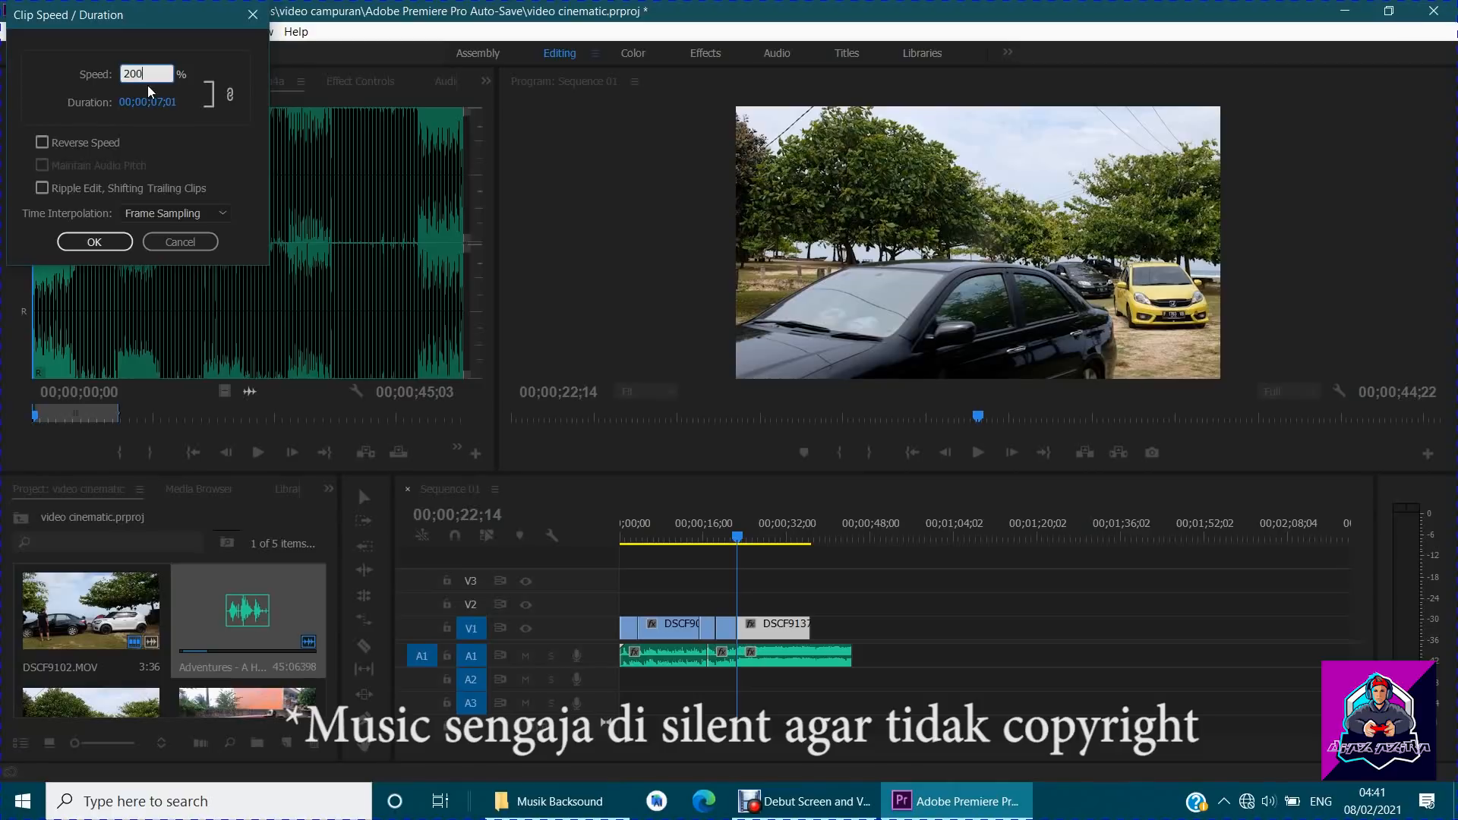
key(Return)
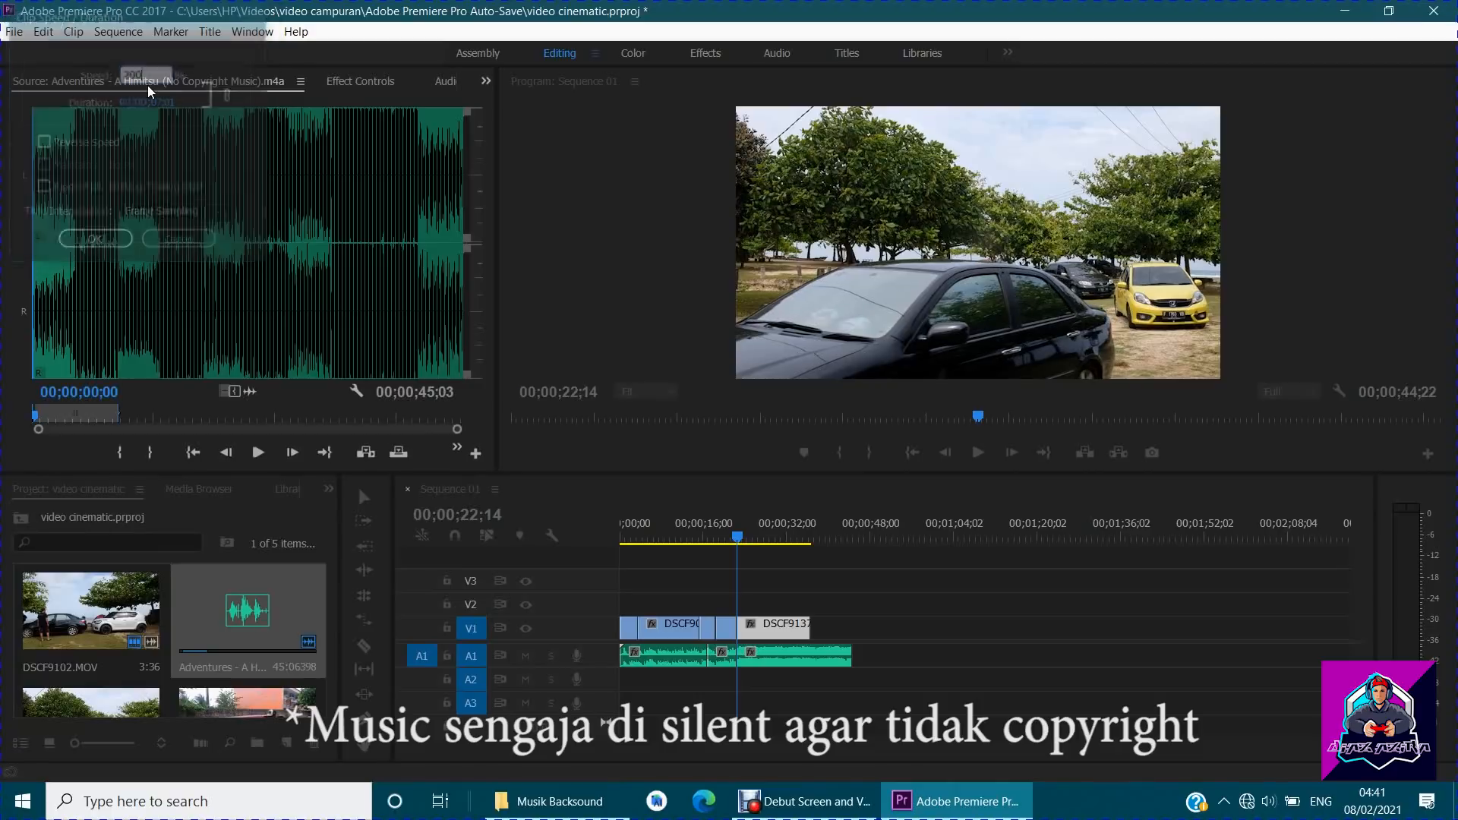
Play back the sped-up segment, and trim the music's end on A1 to match the video's end at 00;00;29;16.
key(space)
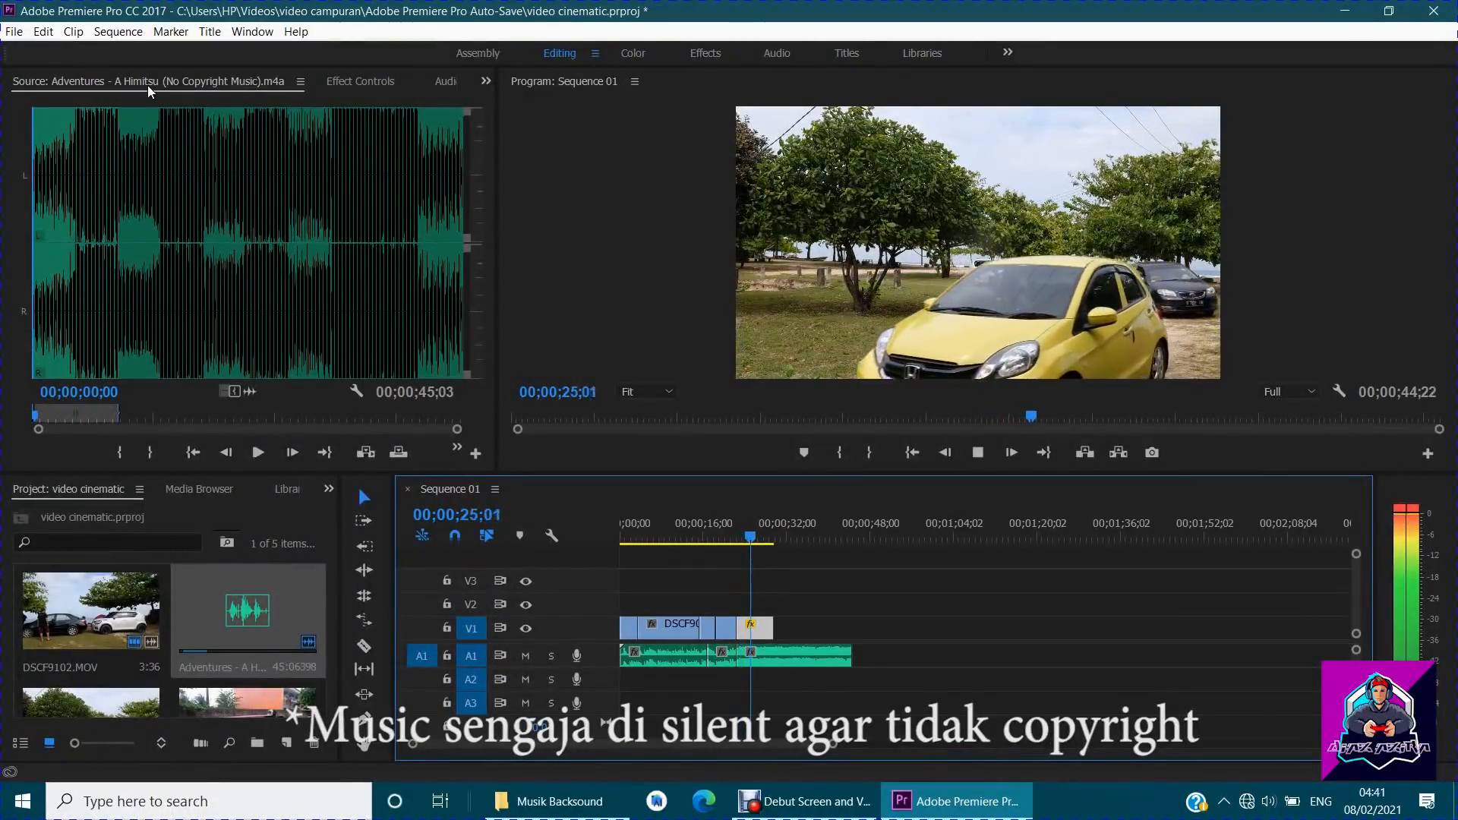
key(space)
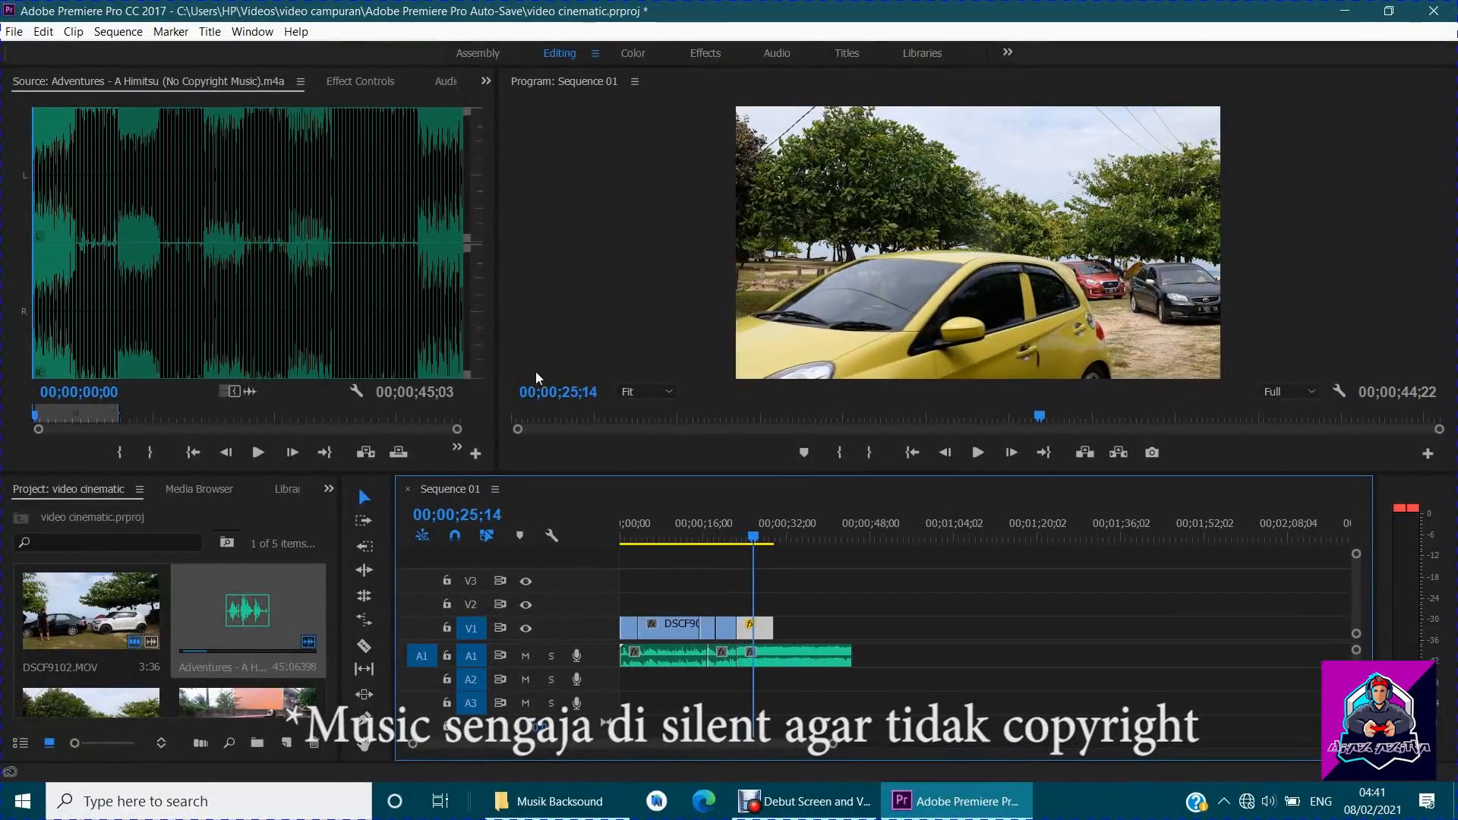
click(635, 544)
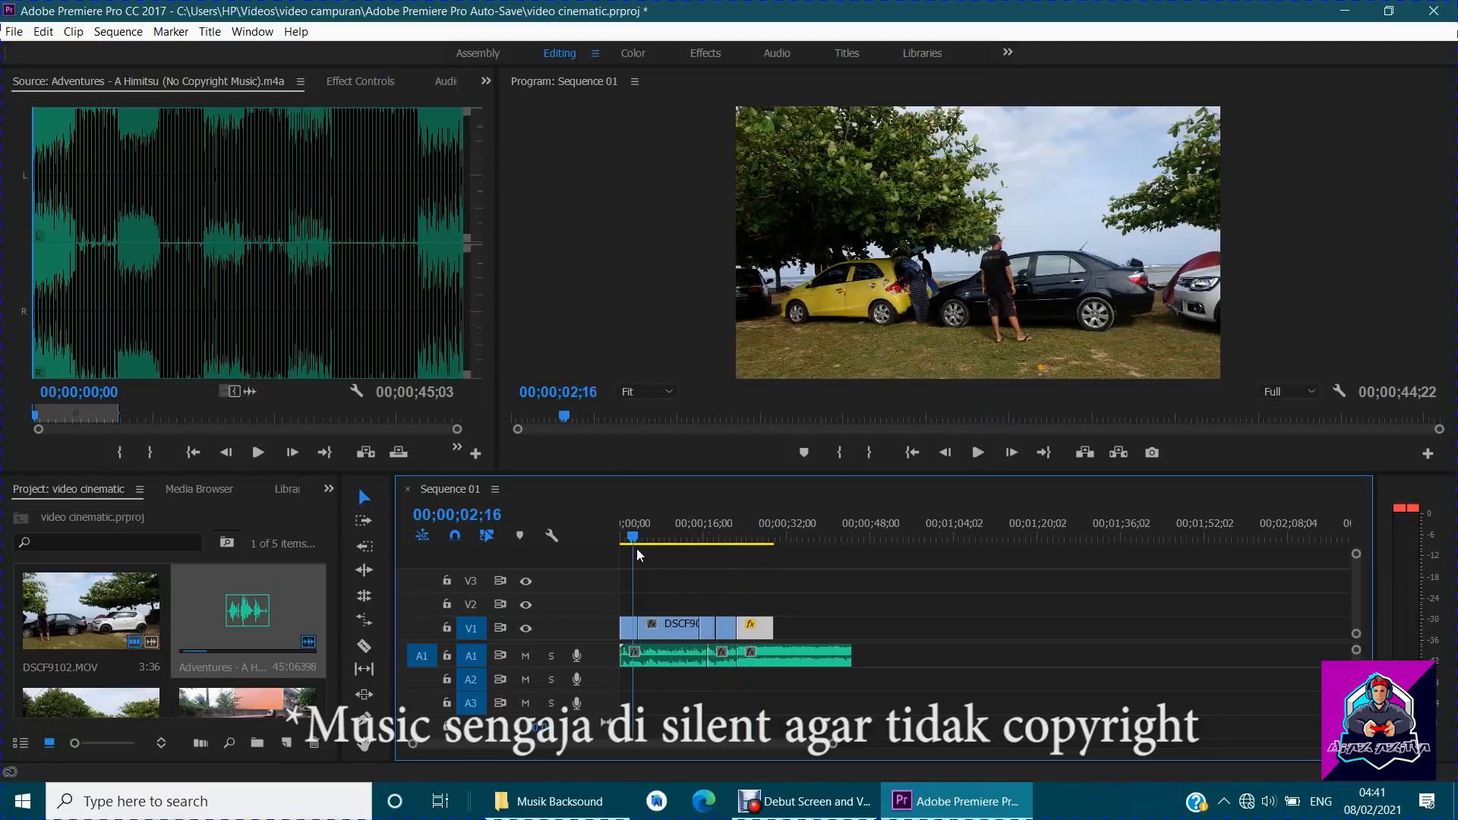
key(space)
drag(642, 534, 711, 541)
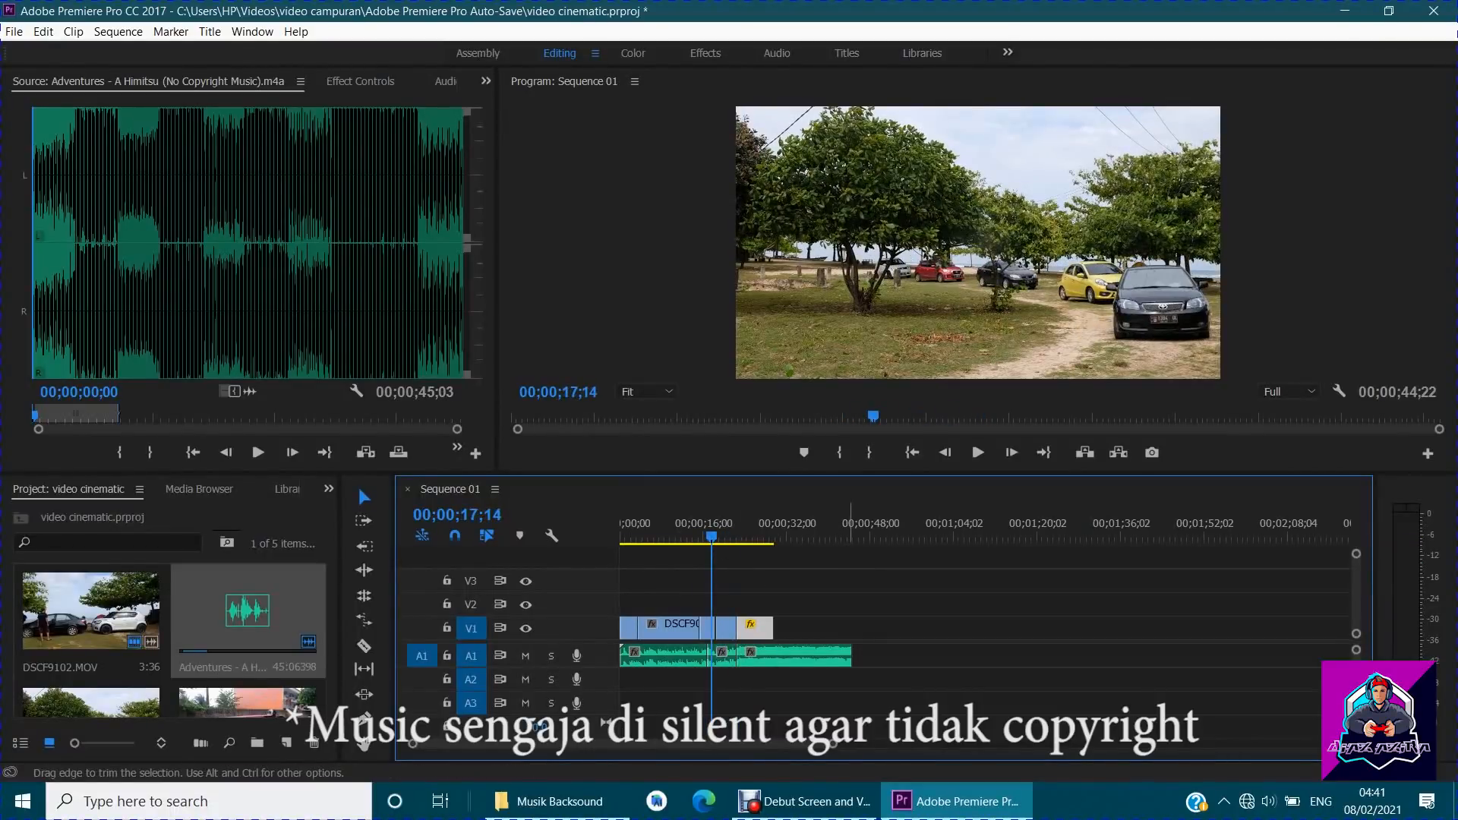
drag(850, 656, 773, 655)
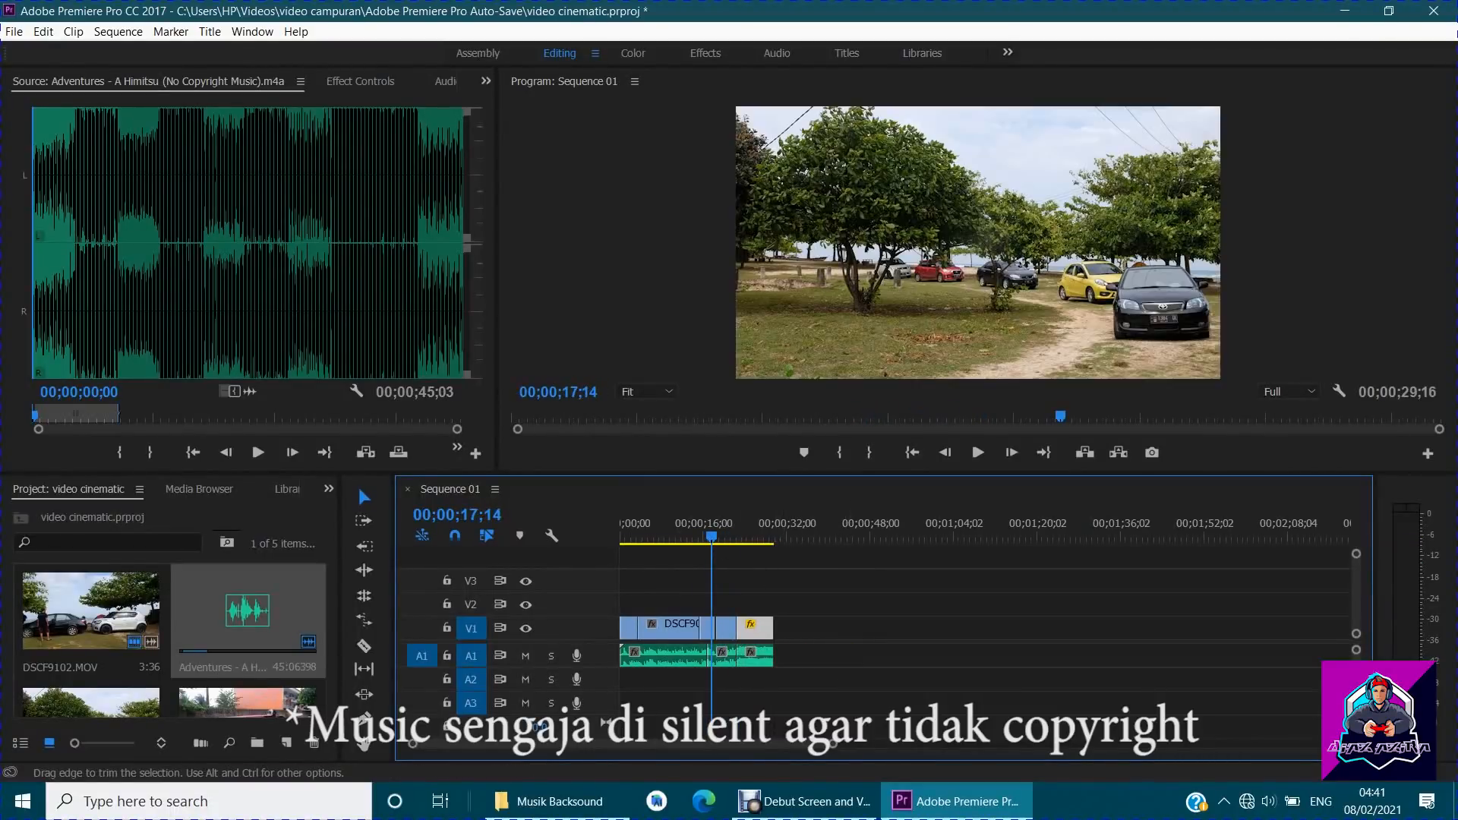
Start Scale keyframing on DSCF9102.MOV at 00;00;00;00 and set its Scale there to 227.
click(363, 80)
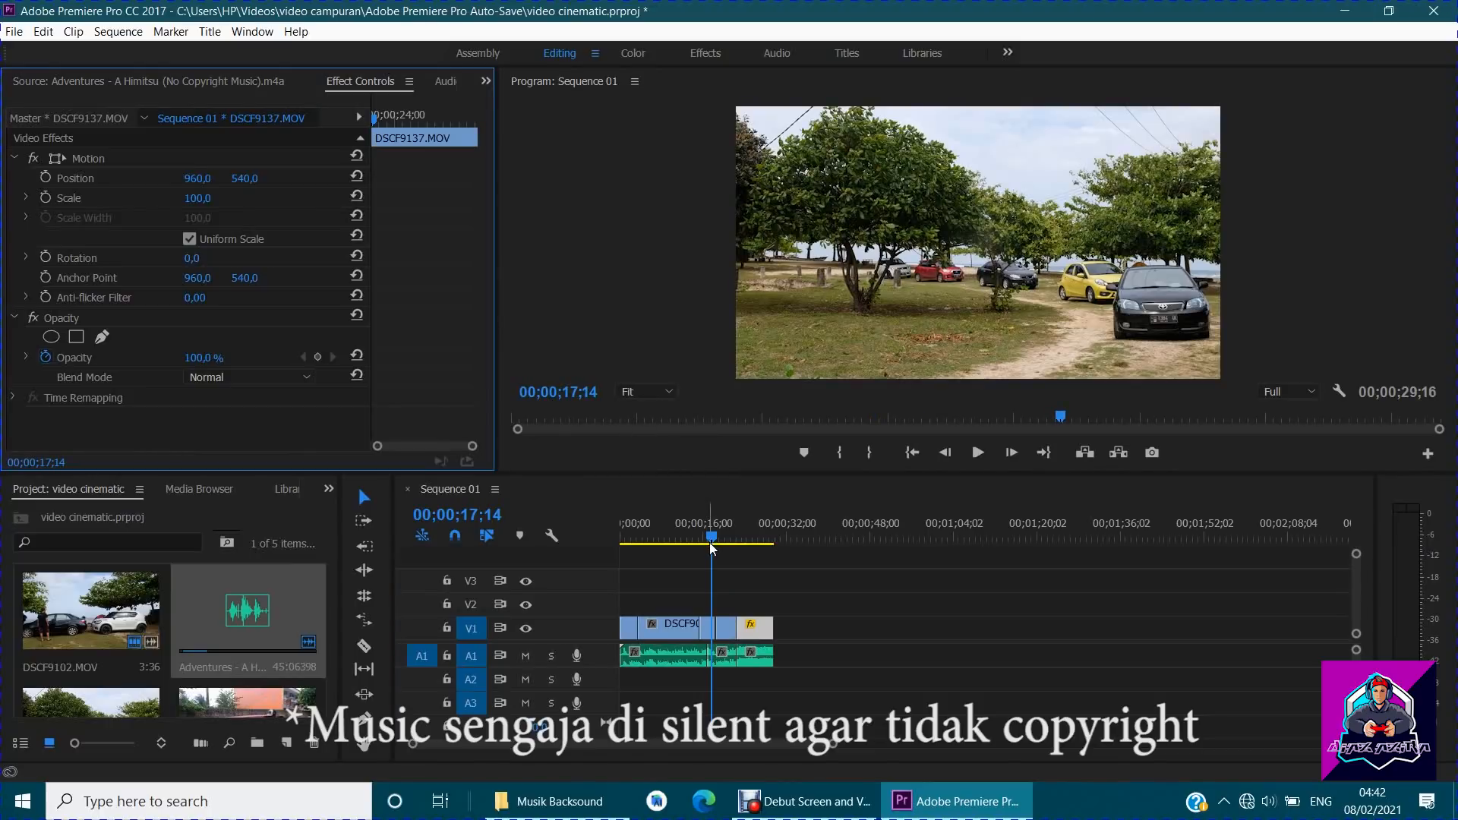
drag(711, 540, 629, 569)
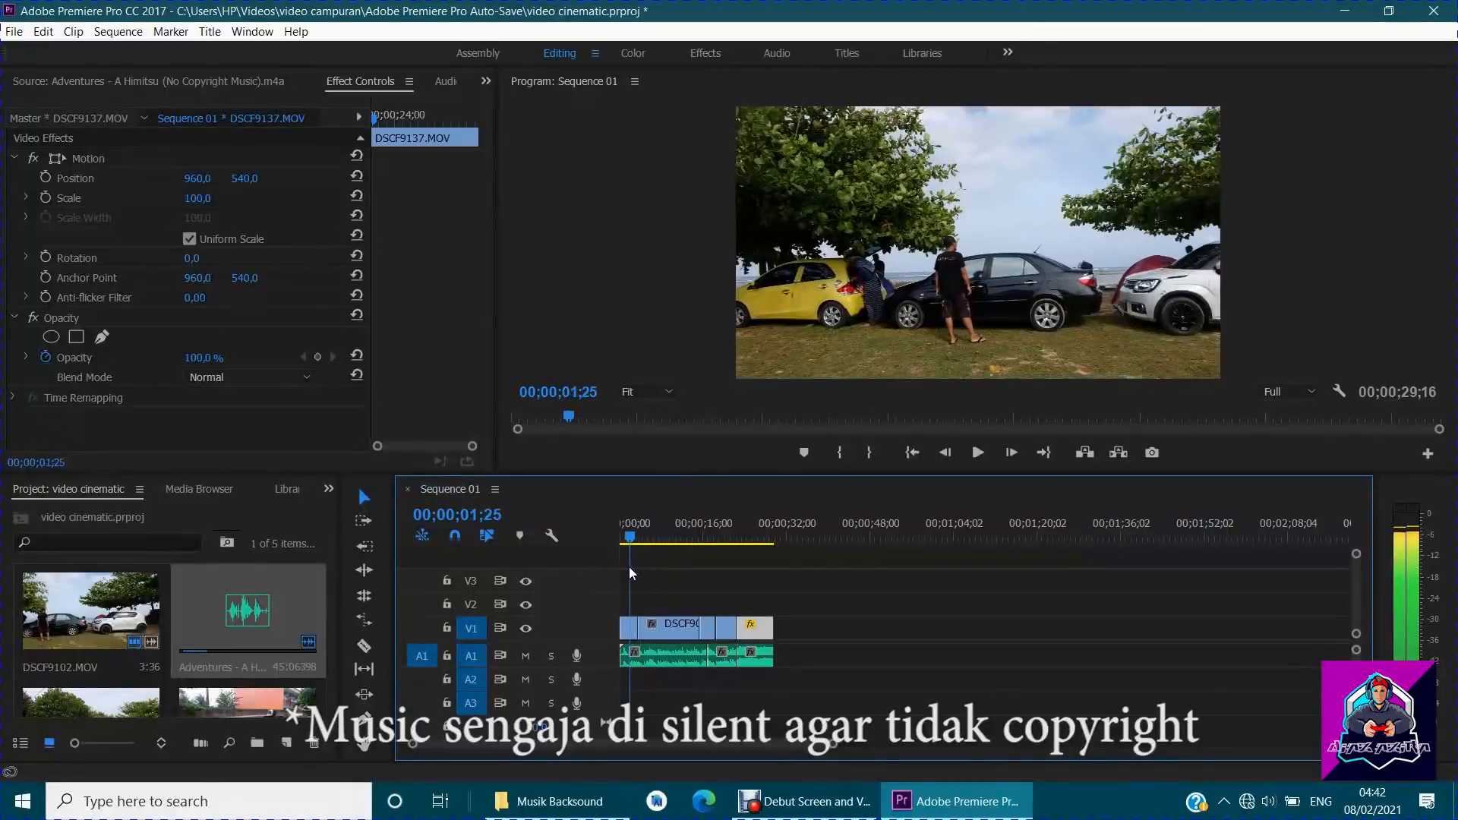
click(633, 621)
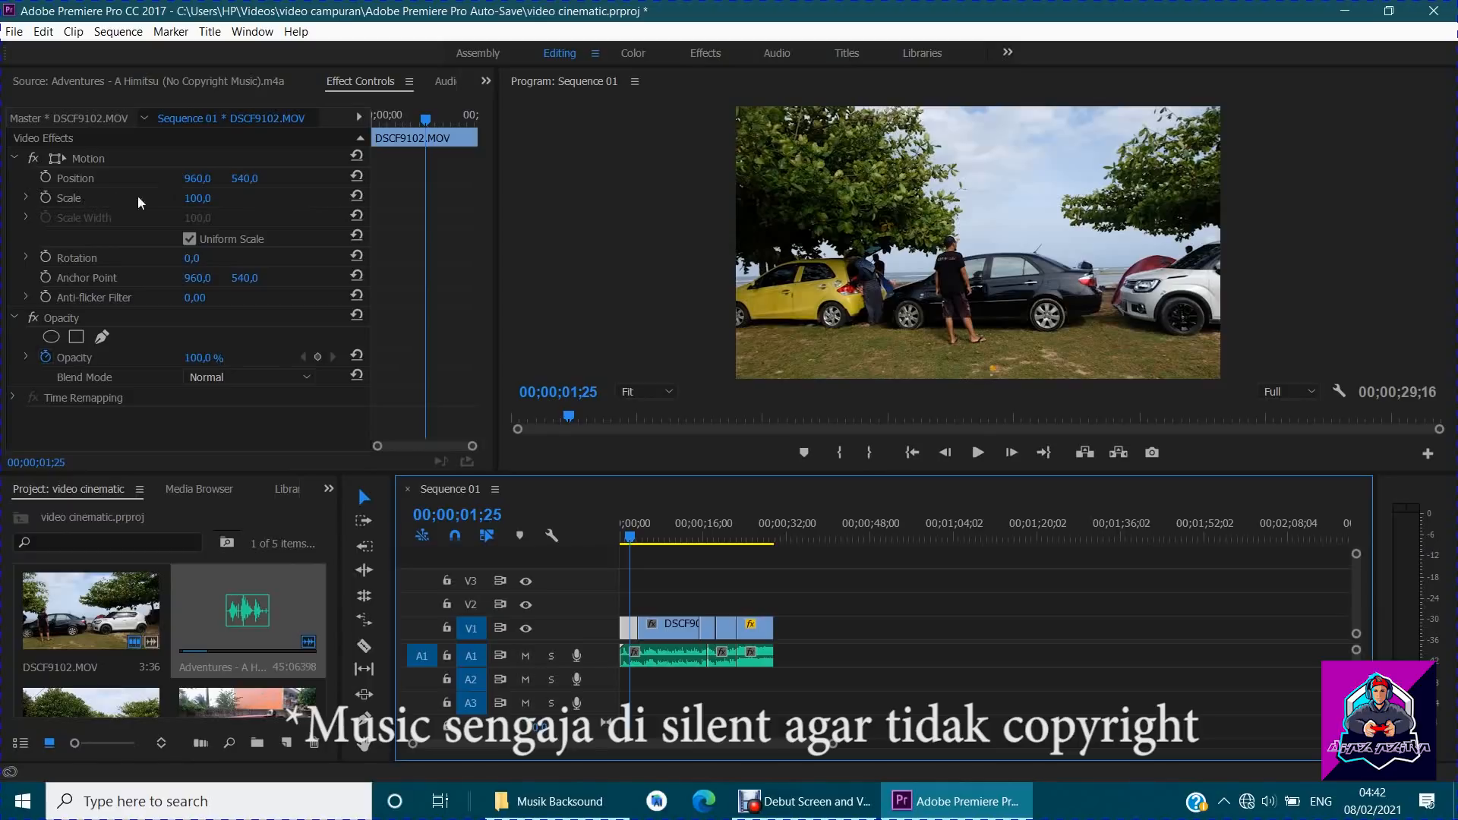
drag(423, 120, 340, 133)
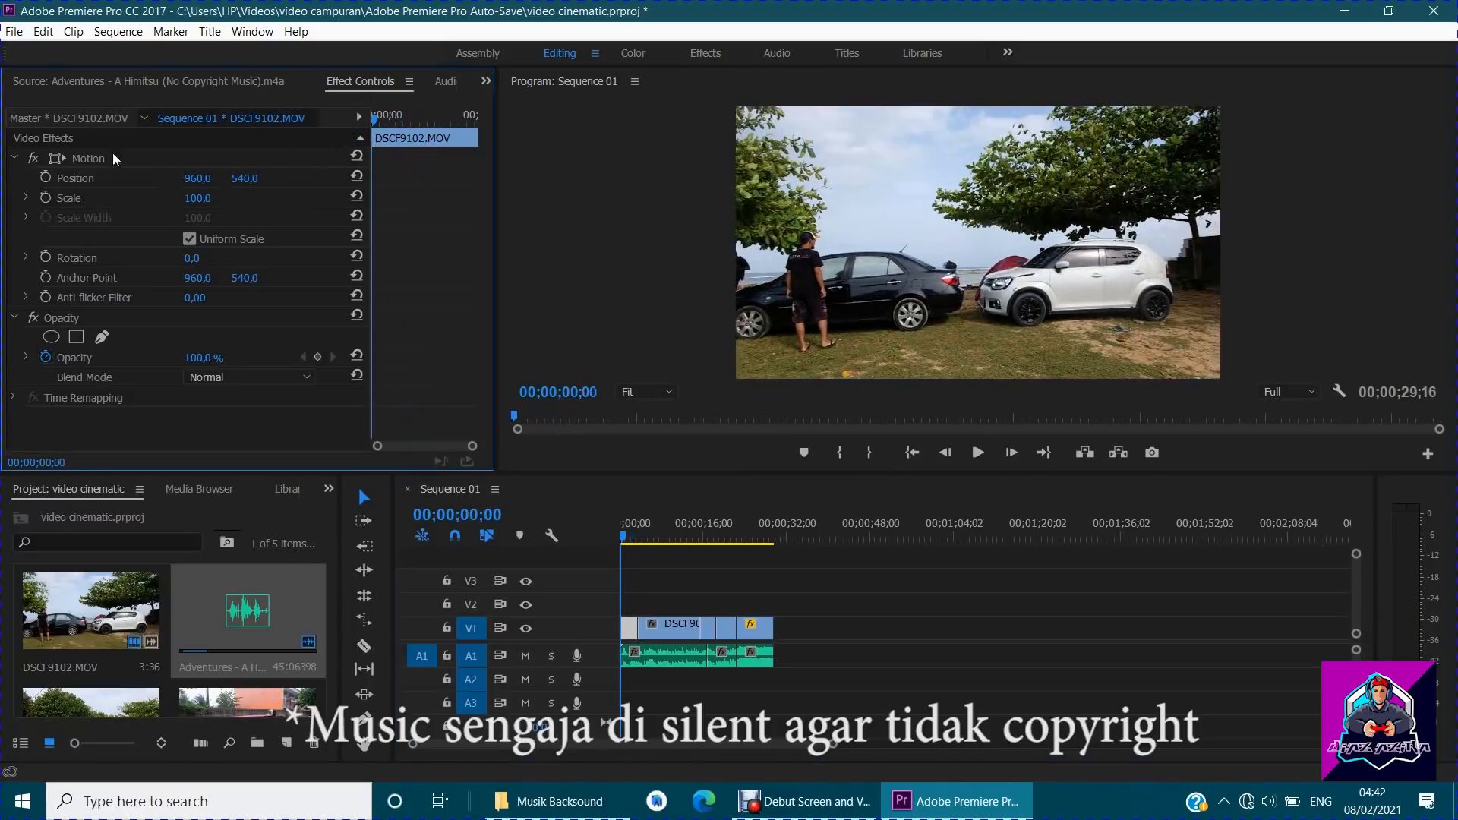
click(45, 197)
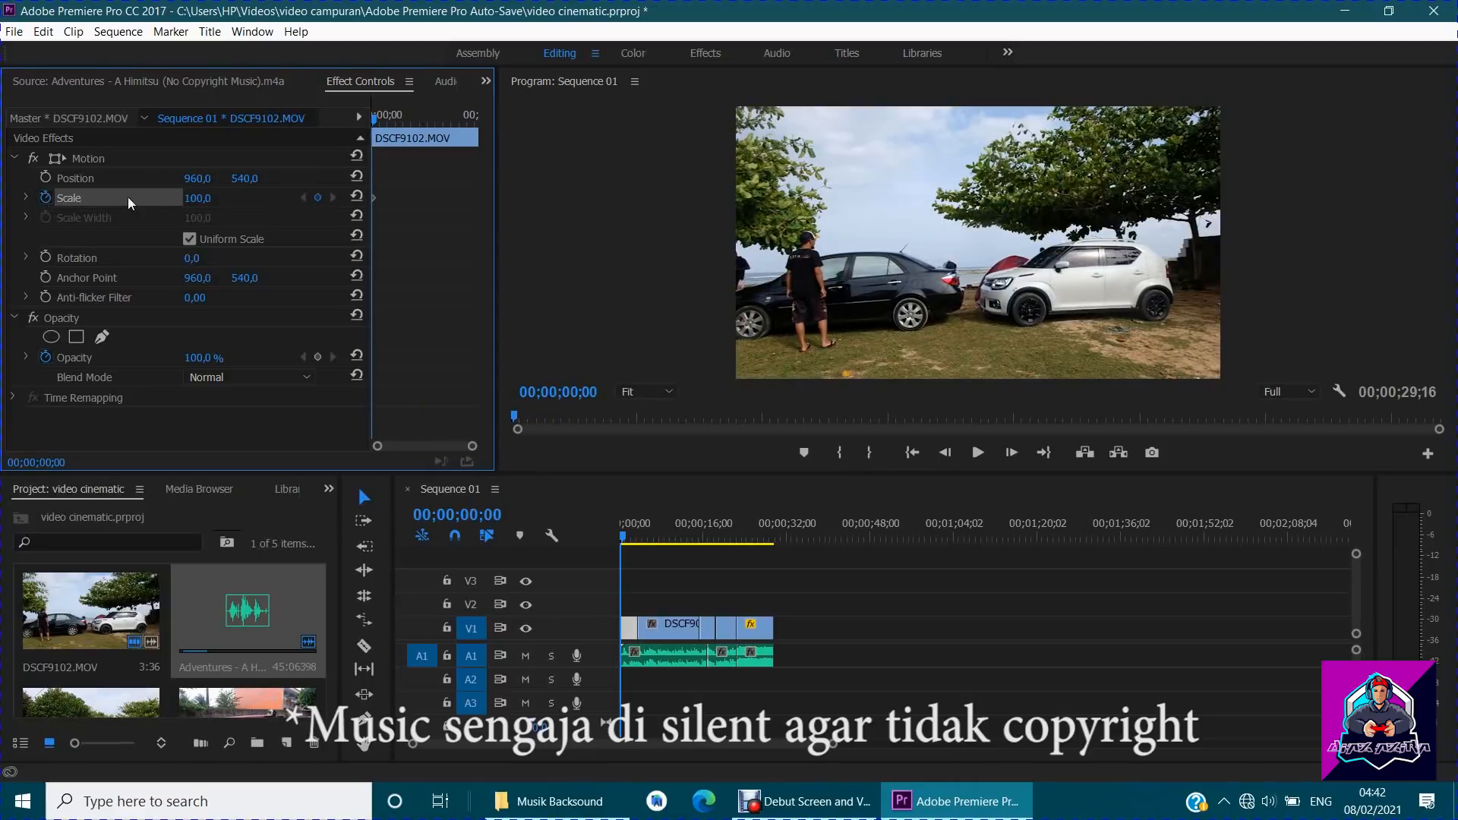
drag(198, 197, 293, 197)
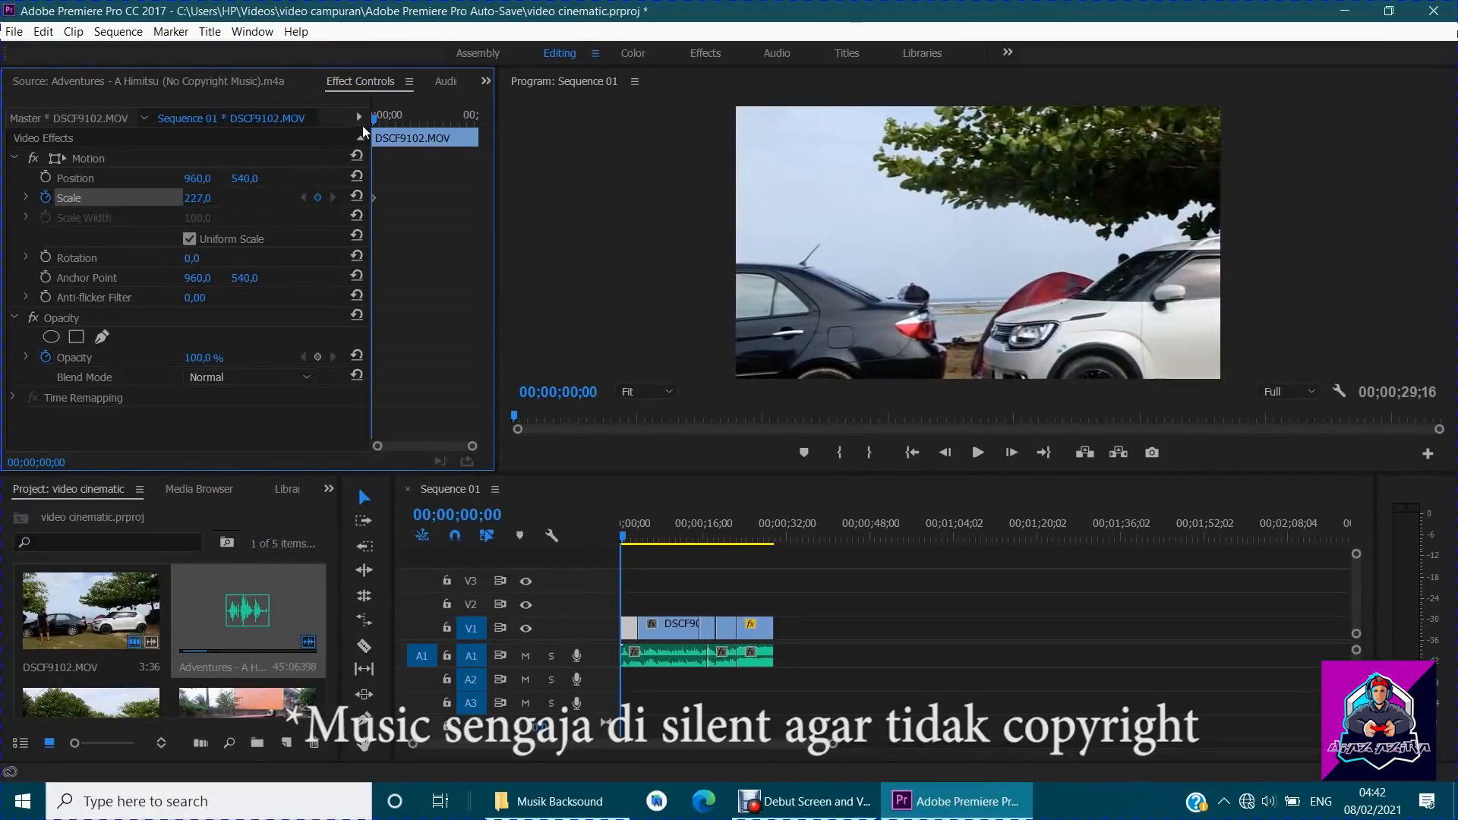
Add a second Scale keyframe on DSCF9102.MOV at 00;00;00;23 and reduce its Scale to 102.
drag(373, 117, 396, 124)
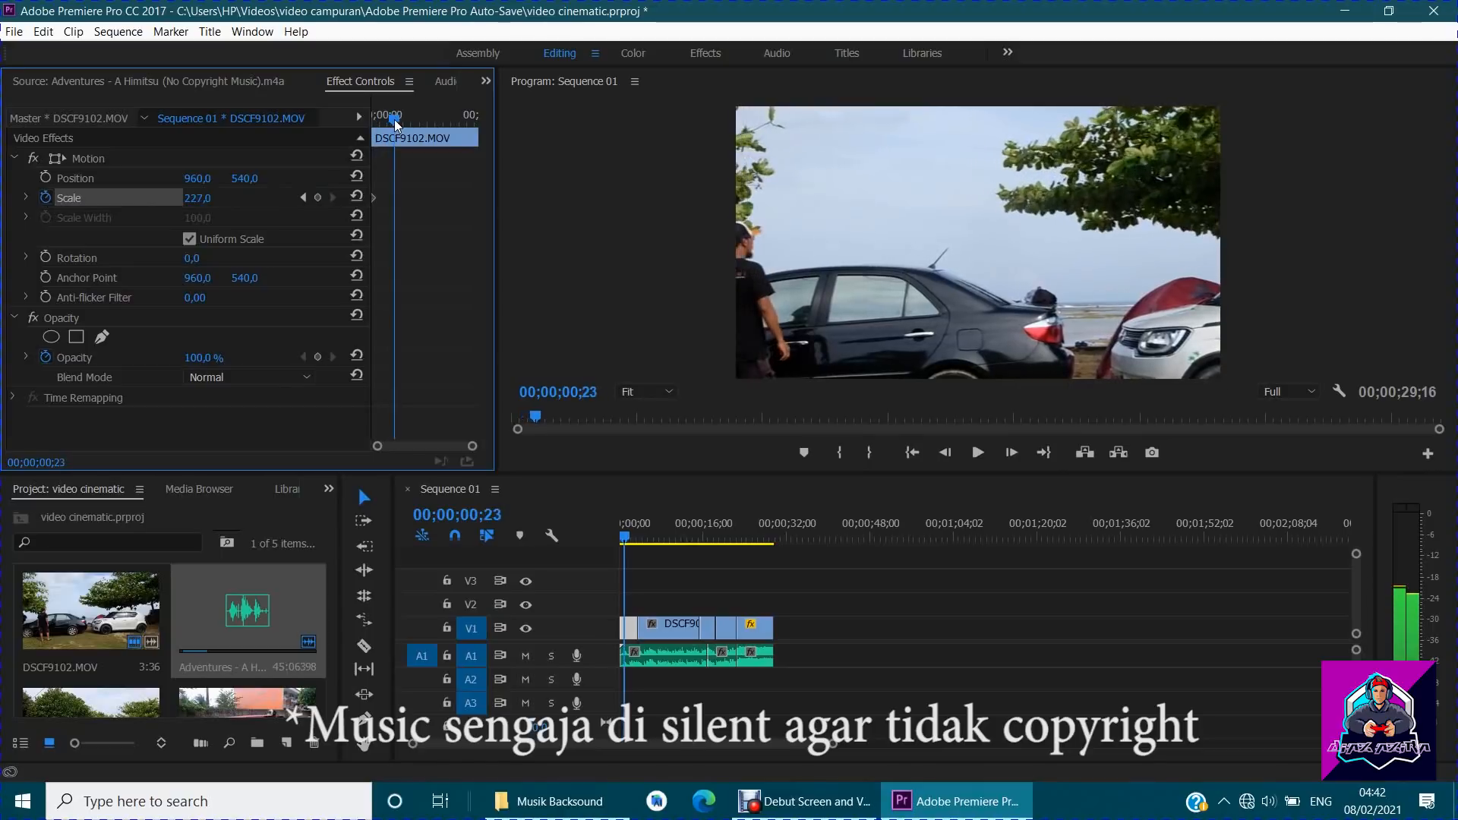
click(318, 197)
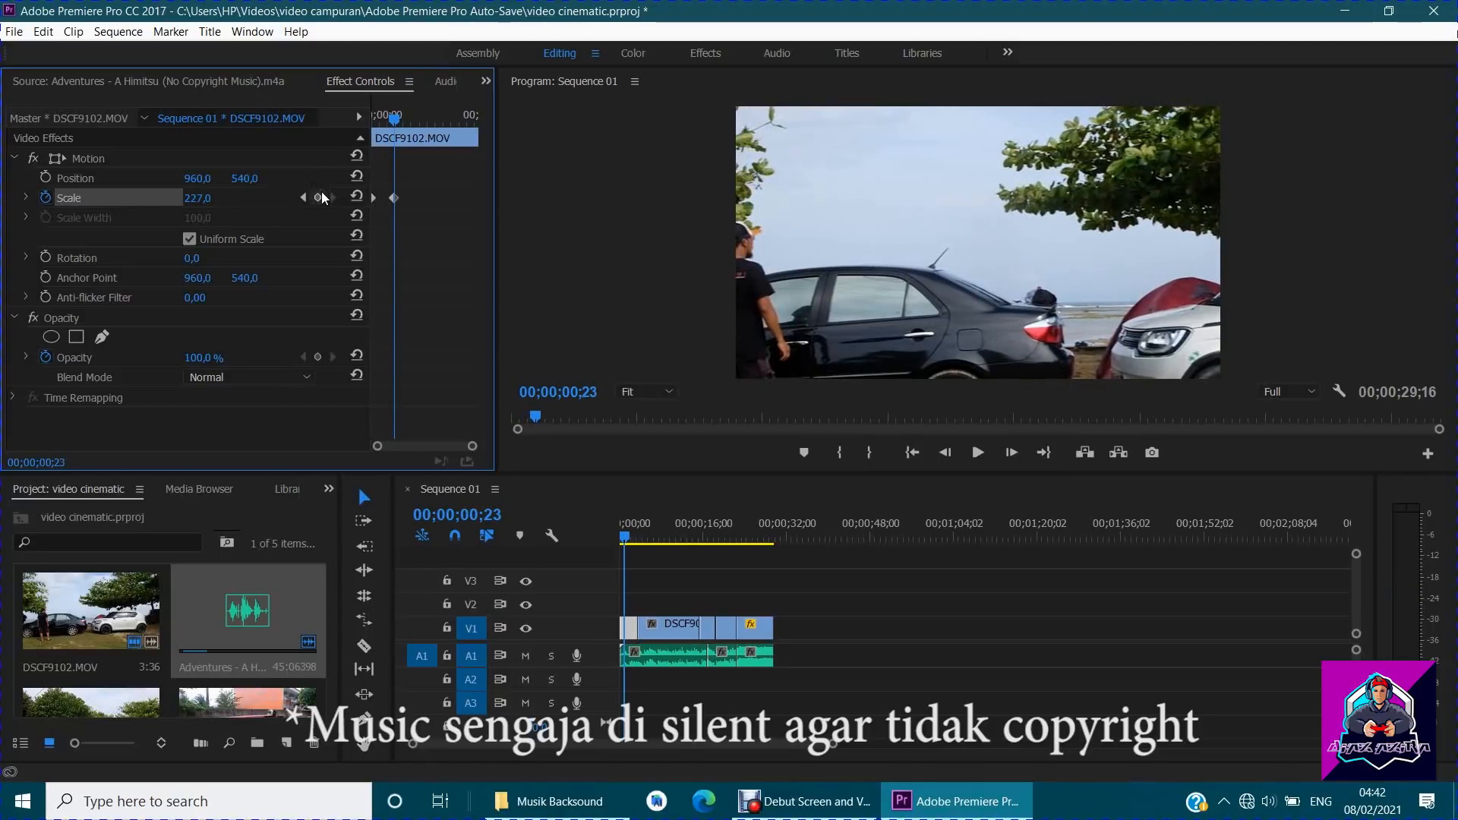
drag(197, 198, 104, 199)
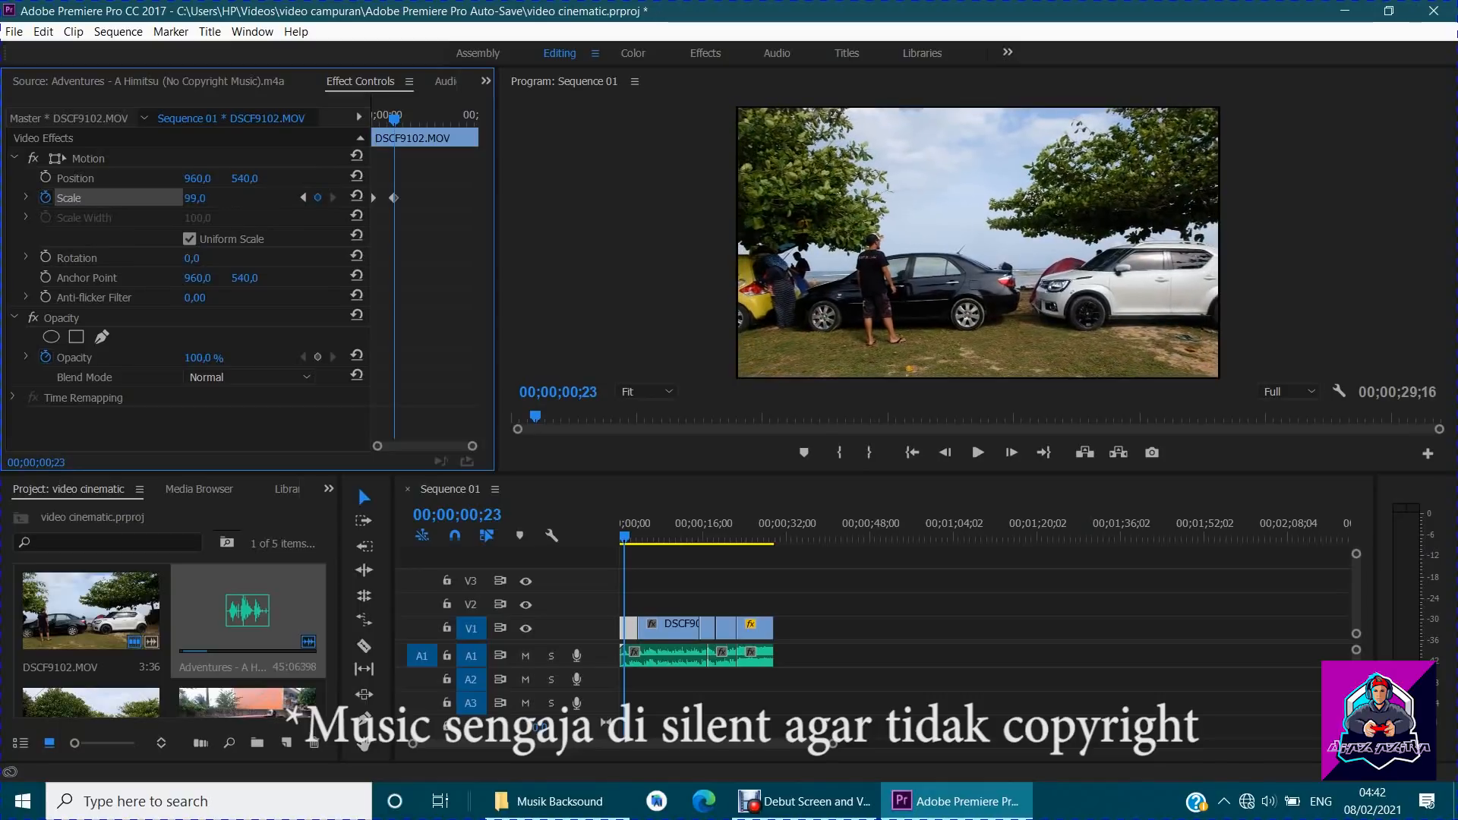
Play DSCF9102.MOV from the sequence start to 00;00;02;24 to check the zoom-out animation.
drag(395, 120, 359, 130)
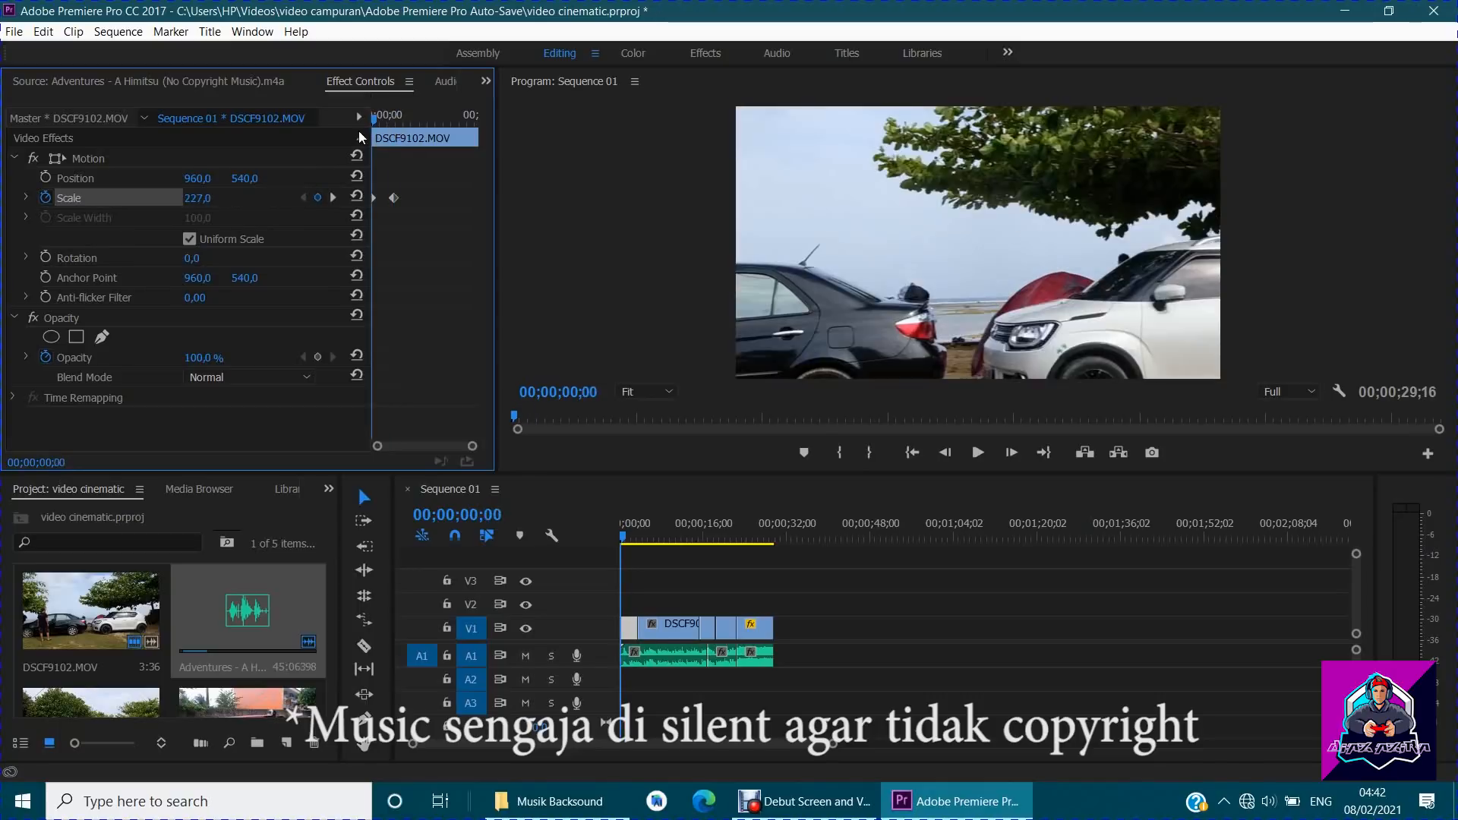
key(space)
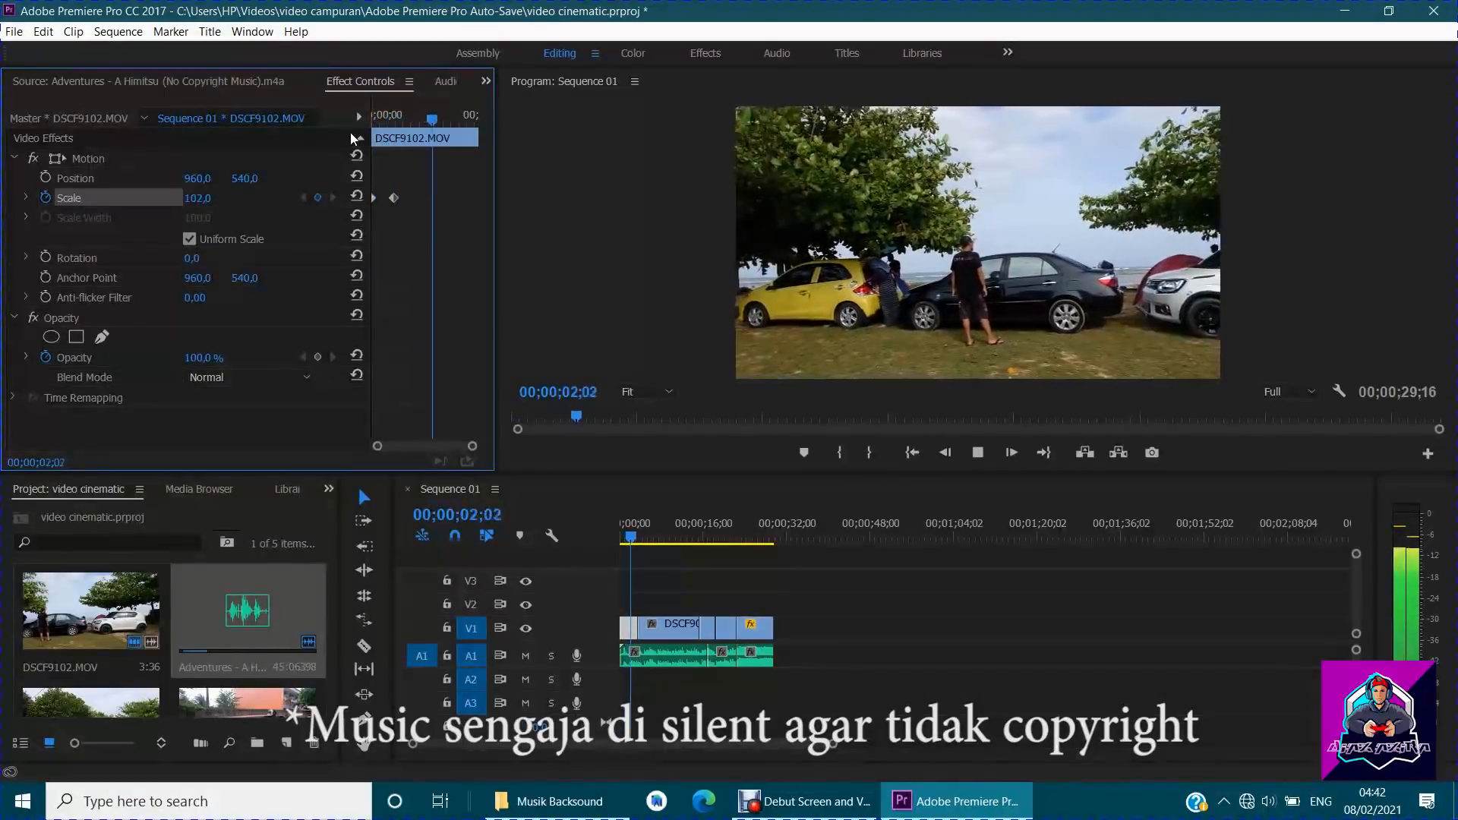
key(space)
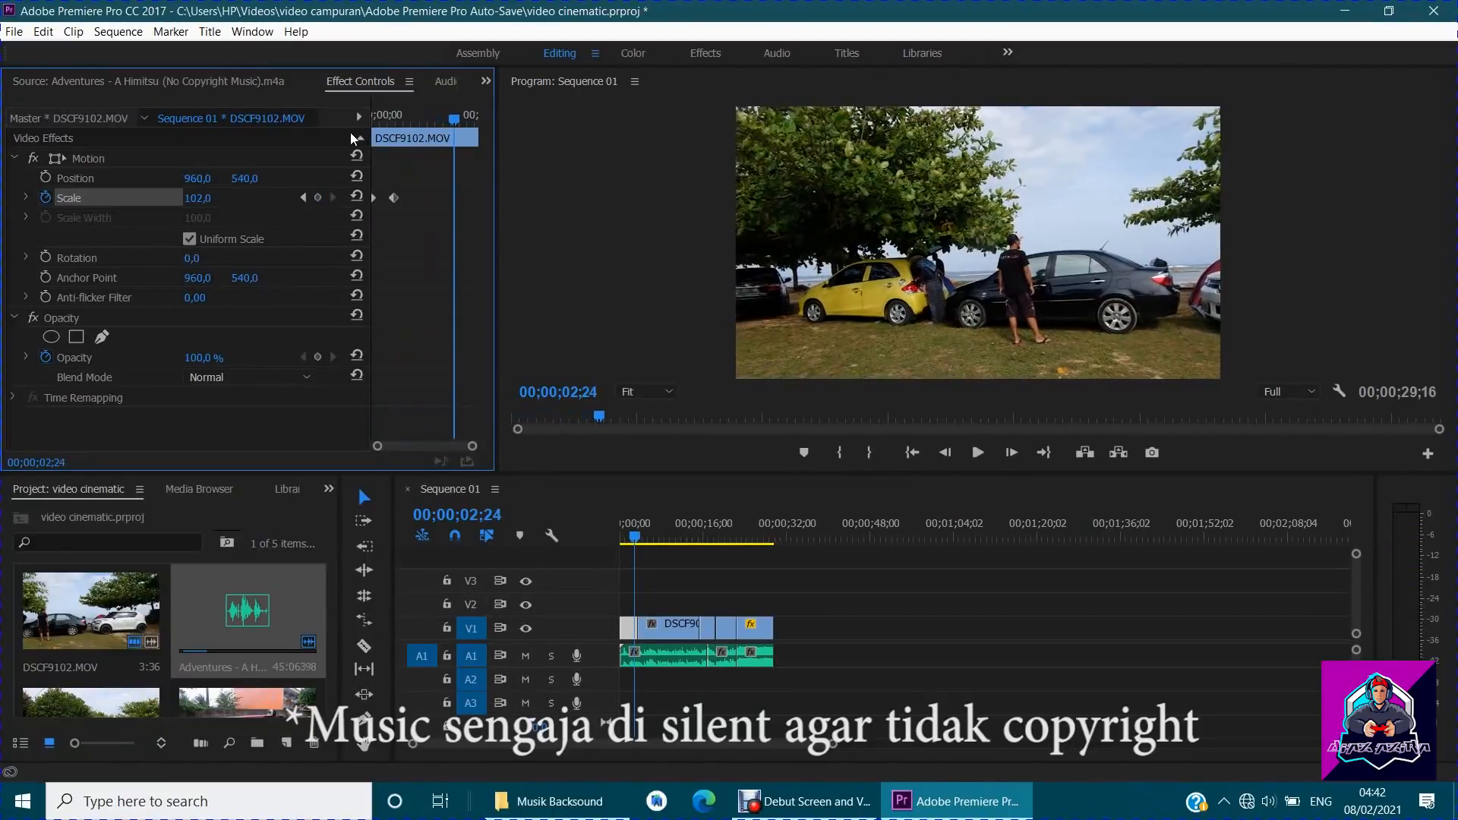
Try shifting DSCF9102.MOV horizontally to Position 829 at 00;00;02;24, and undo the shift.
click(68, 179)
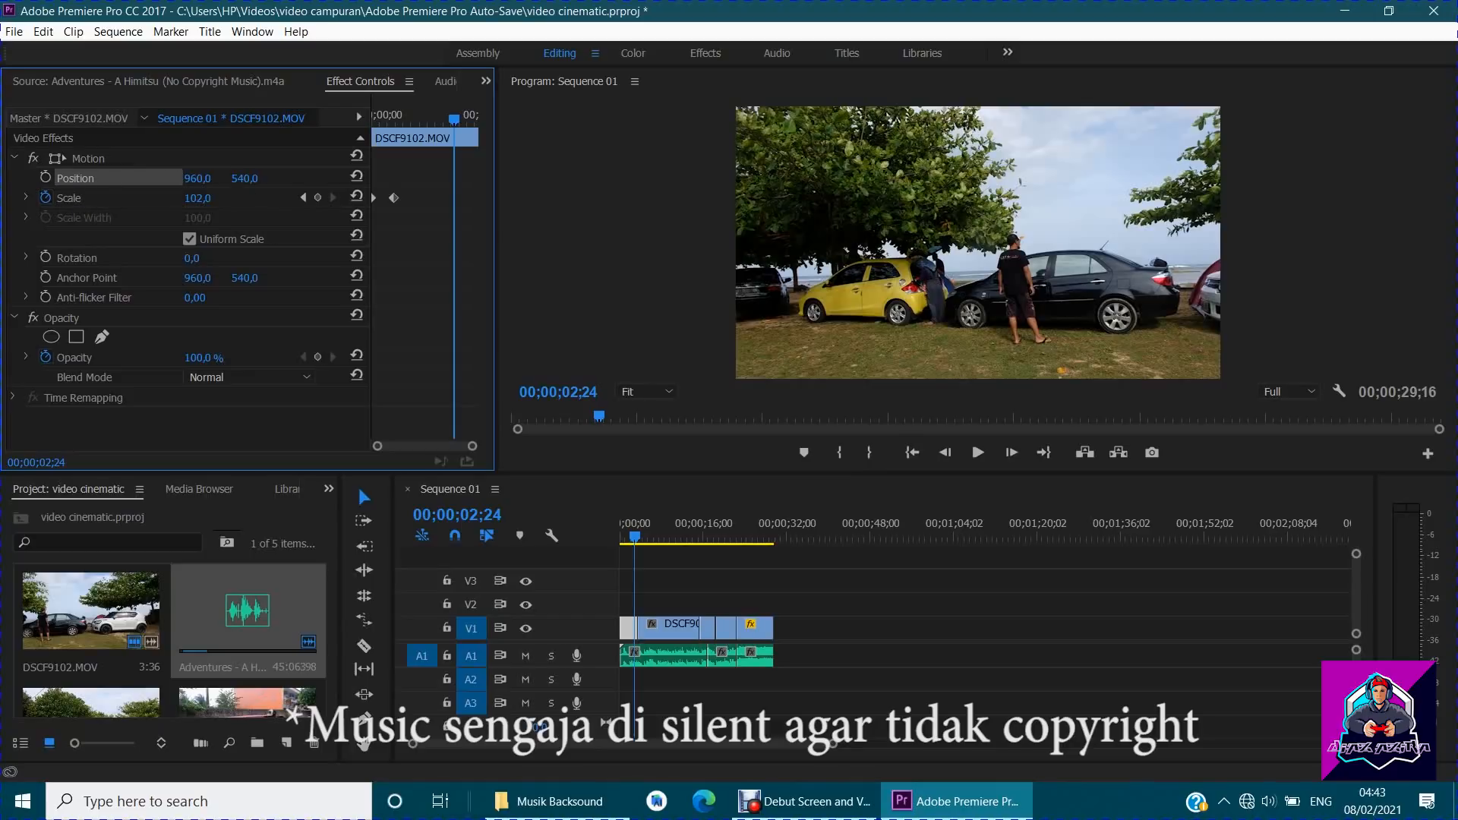
mouse_move(197, 178)
mouse_down()
mouse_move(247, 178)
mouse_move(129, 179)
mouse_move(183, 179)
mouse_up()
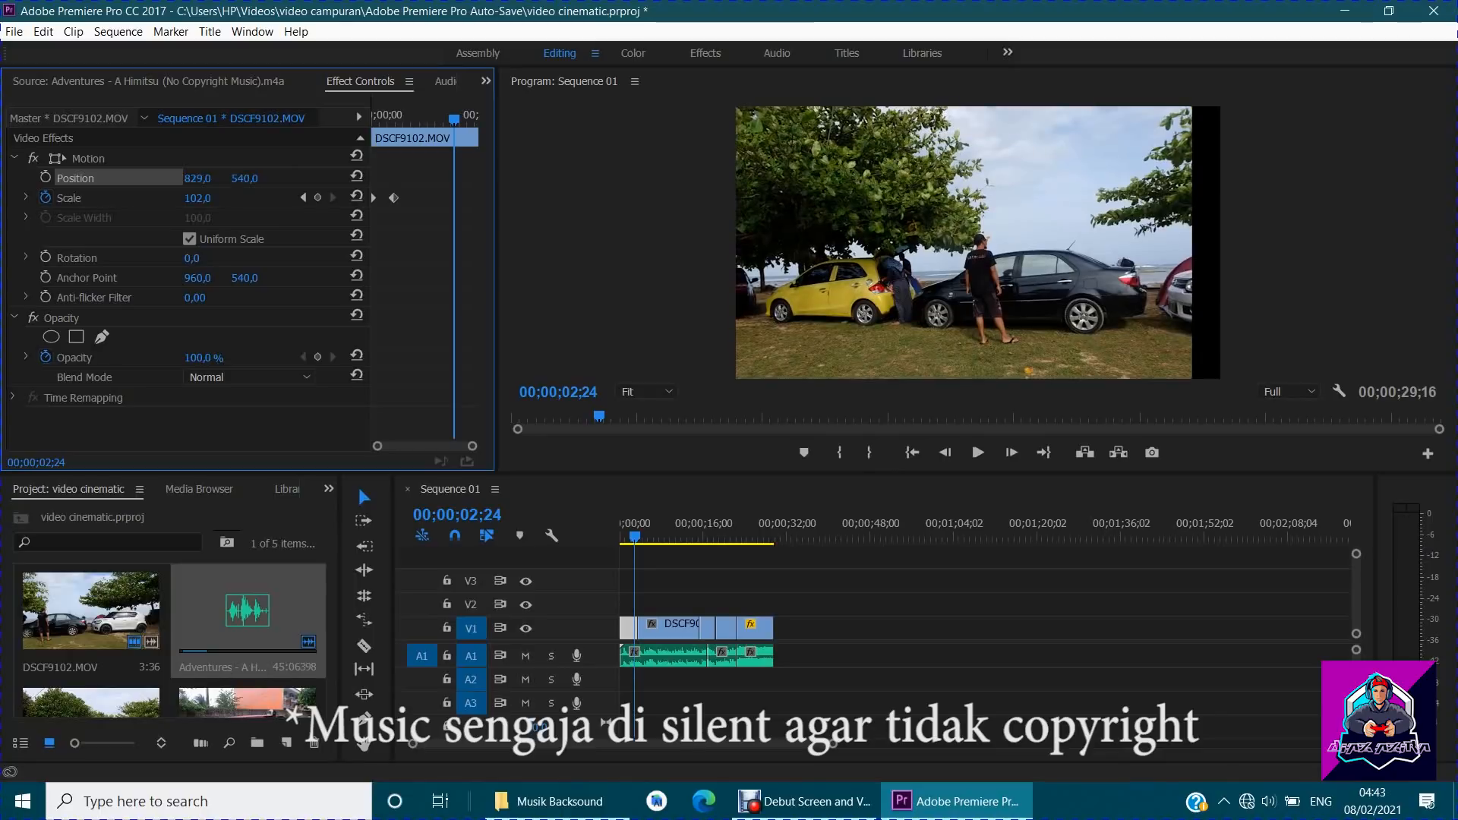
key(ctrl+z)
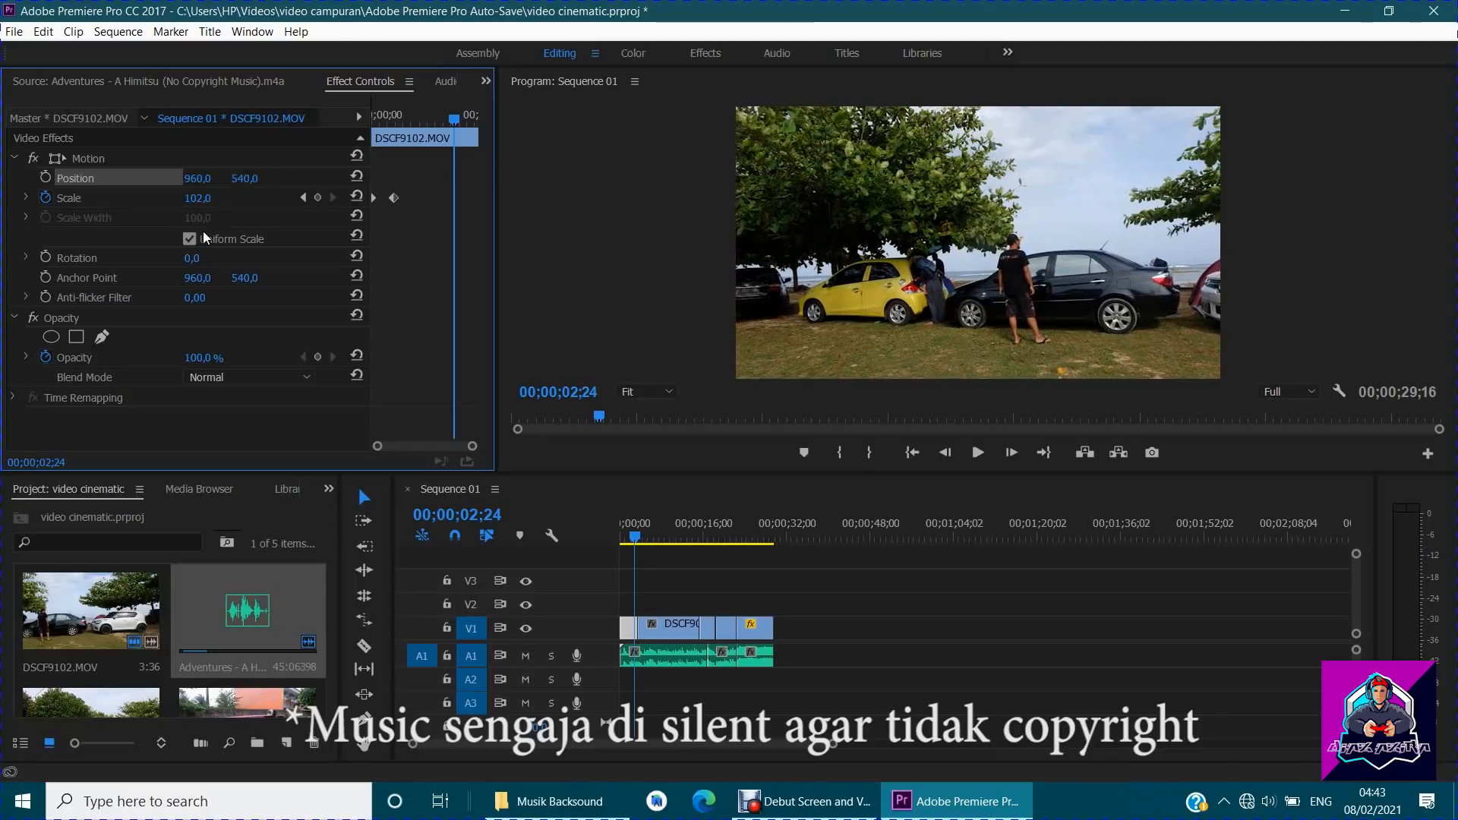
Try rotating DSCF9102.MOV to 91° and return its Rotation to 0°.
drag(191, 257, 260, 257)
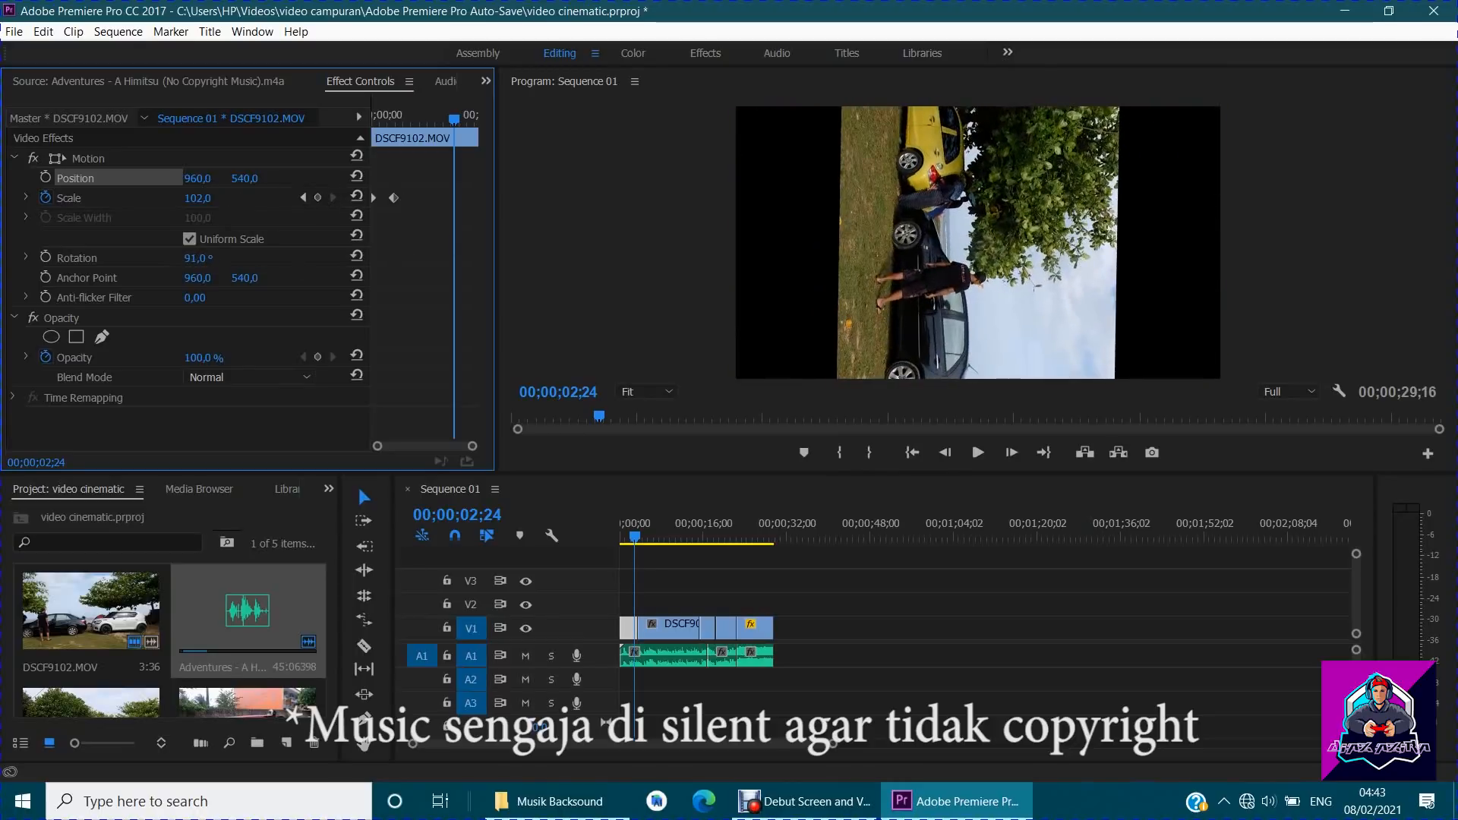
drag(200, 258, 131, 258)
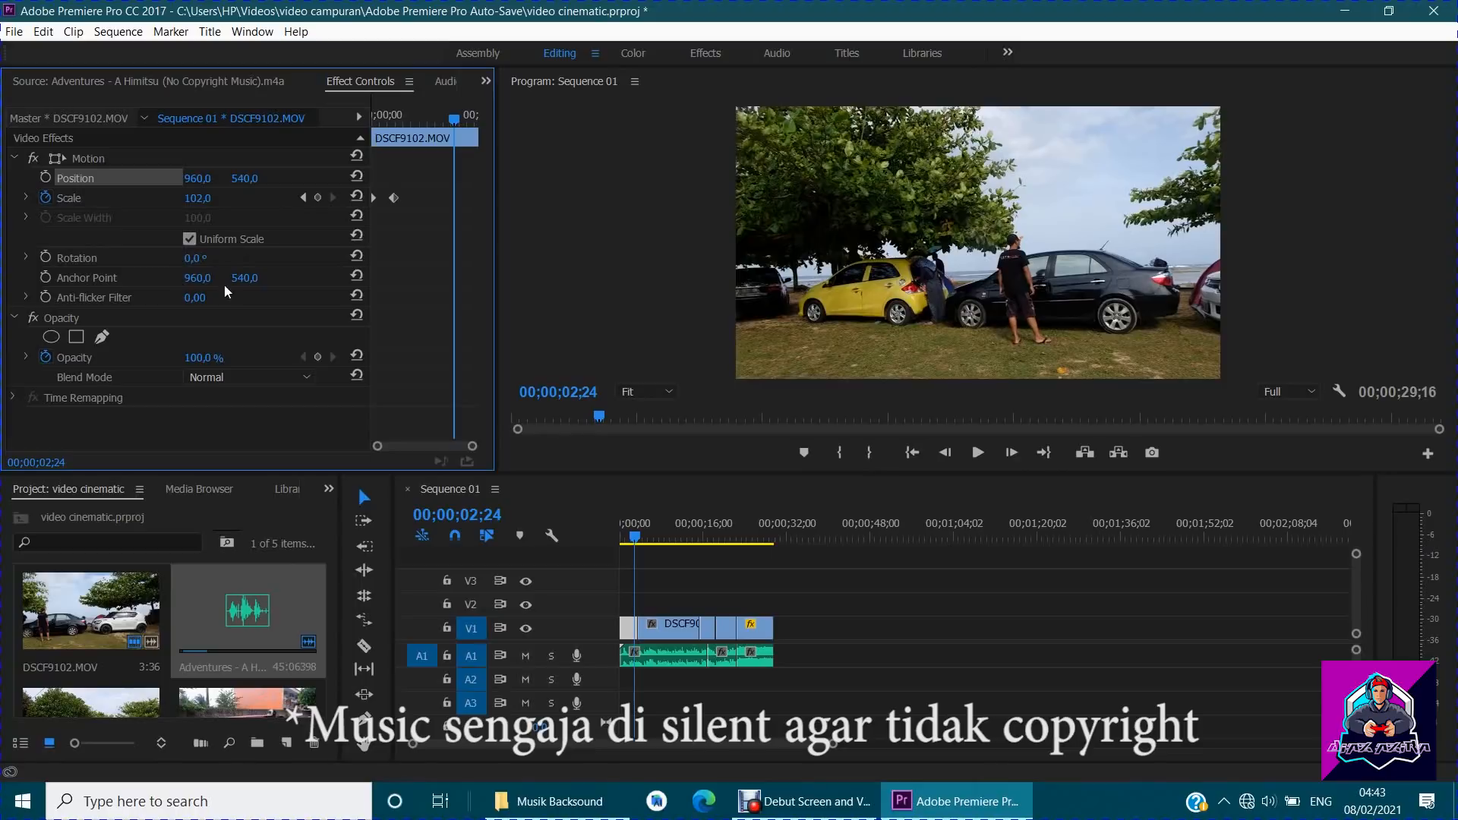
Apply a Cross Dissolve to the start of DSCF9102.MOV at 00;00;00;00 and play the clip from there.
drag(430, 121, 366, 129)
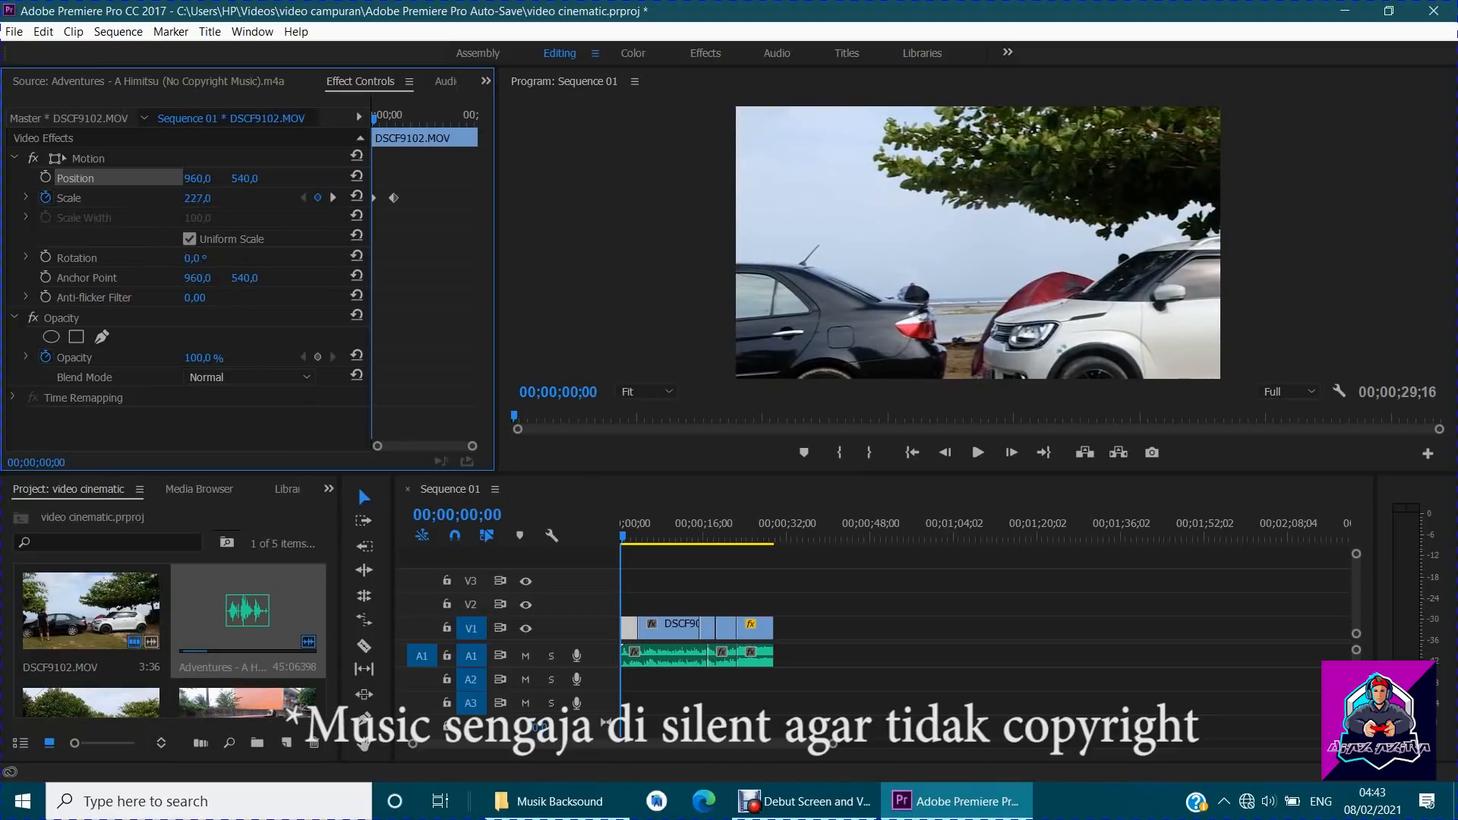
click(329, 491)
click(363, 594)
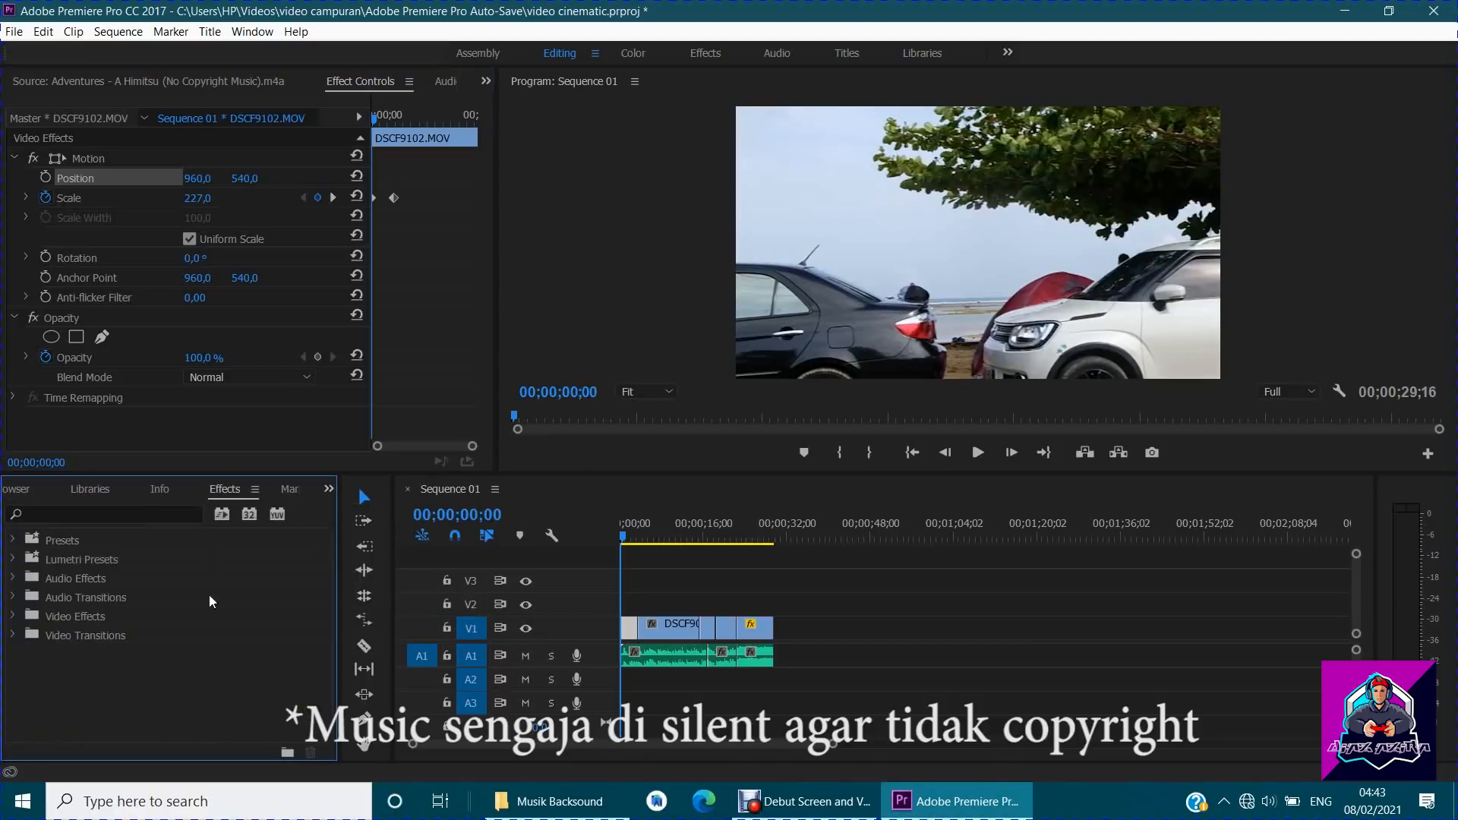
click(12, 635)
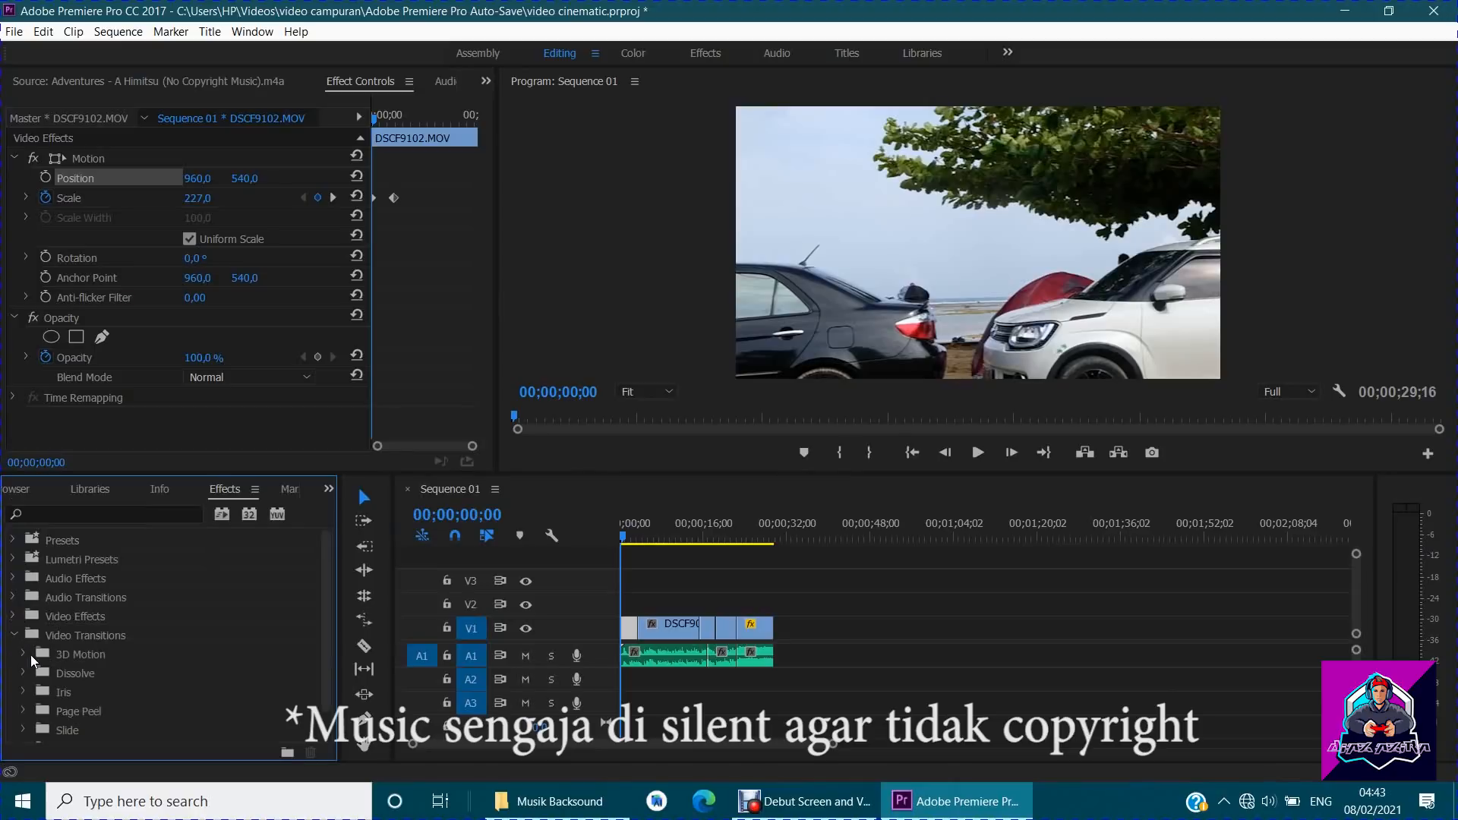
scroll(30, 654, down, 1)
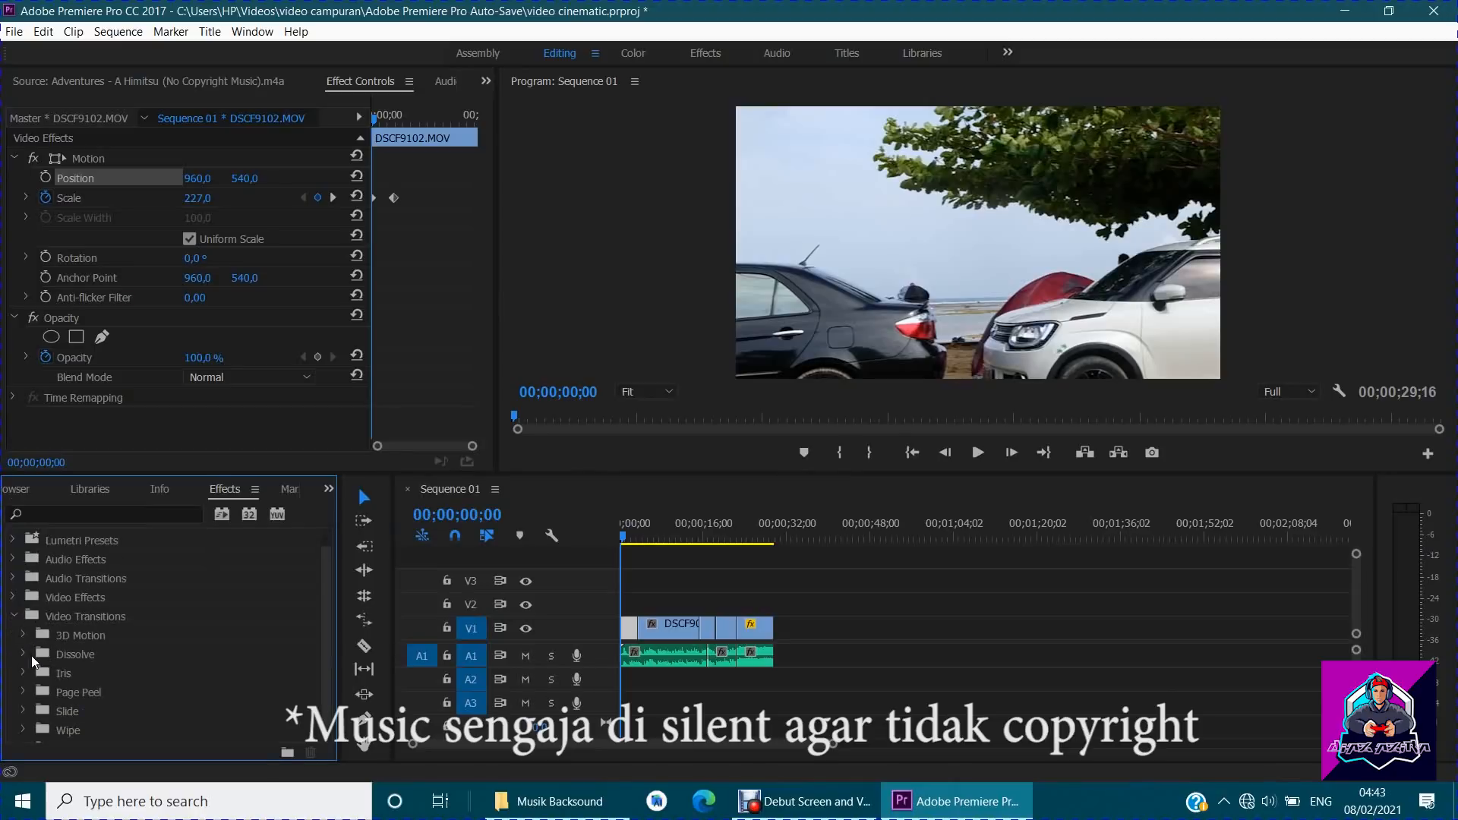
click(22, 654)
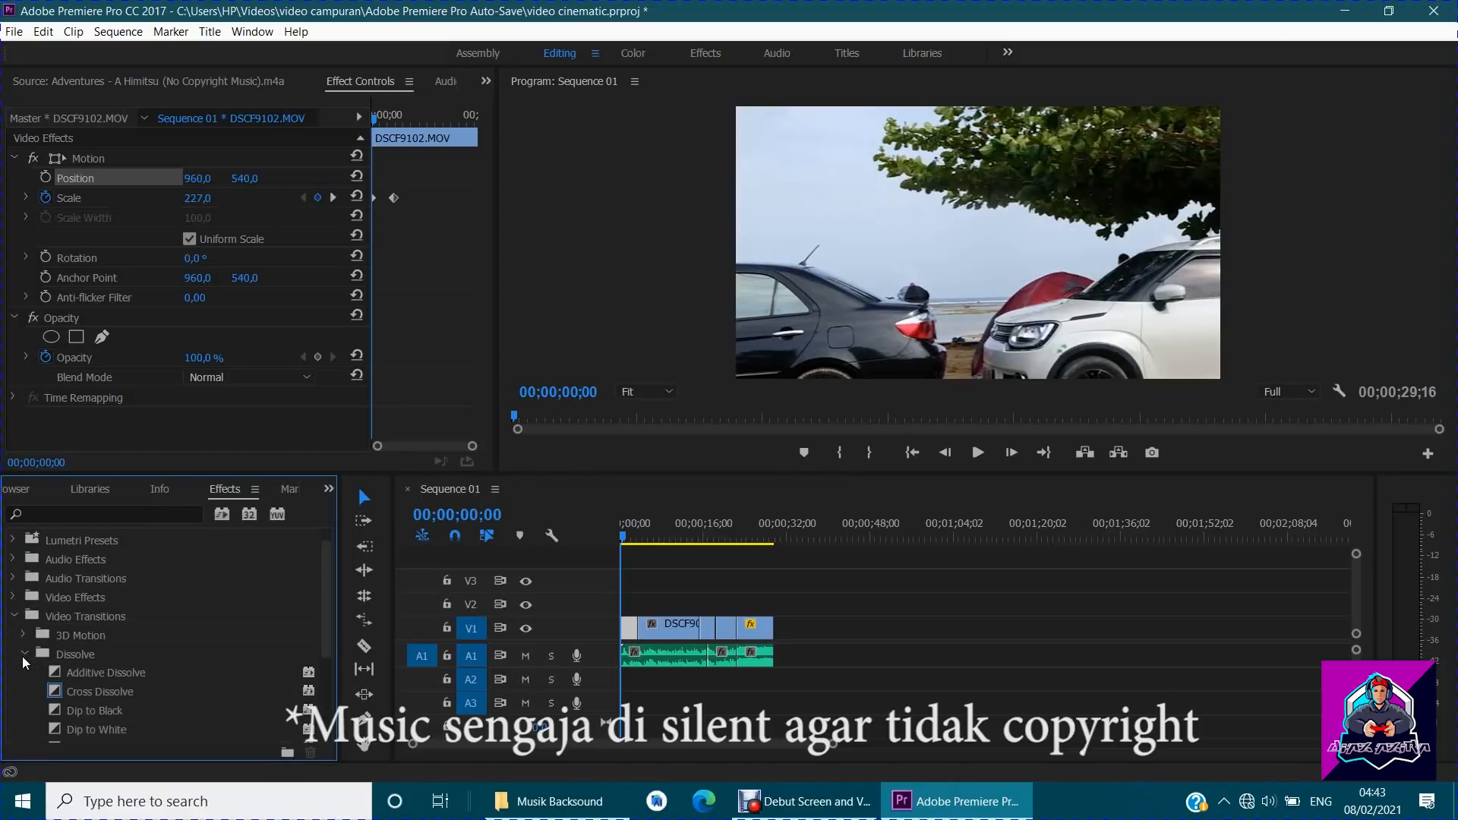
click(53, 689)
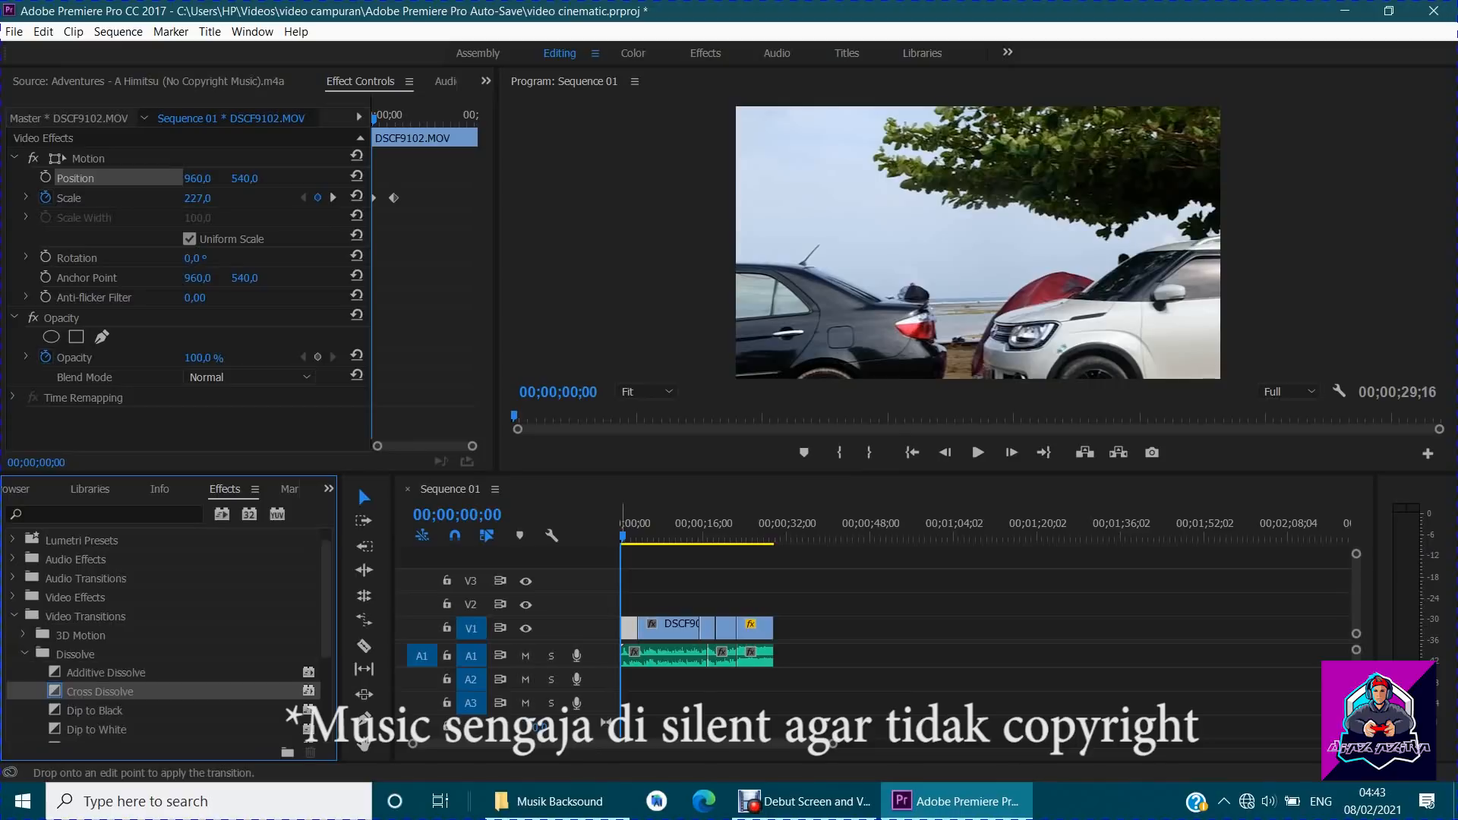
drag(54, 689, 631, 627)
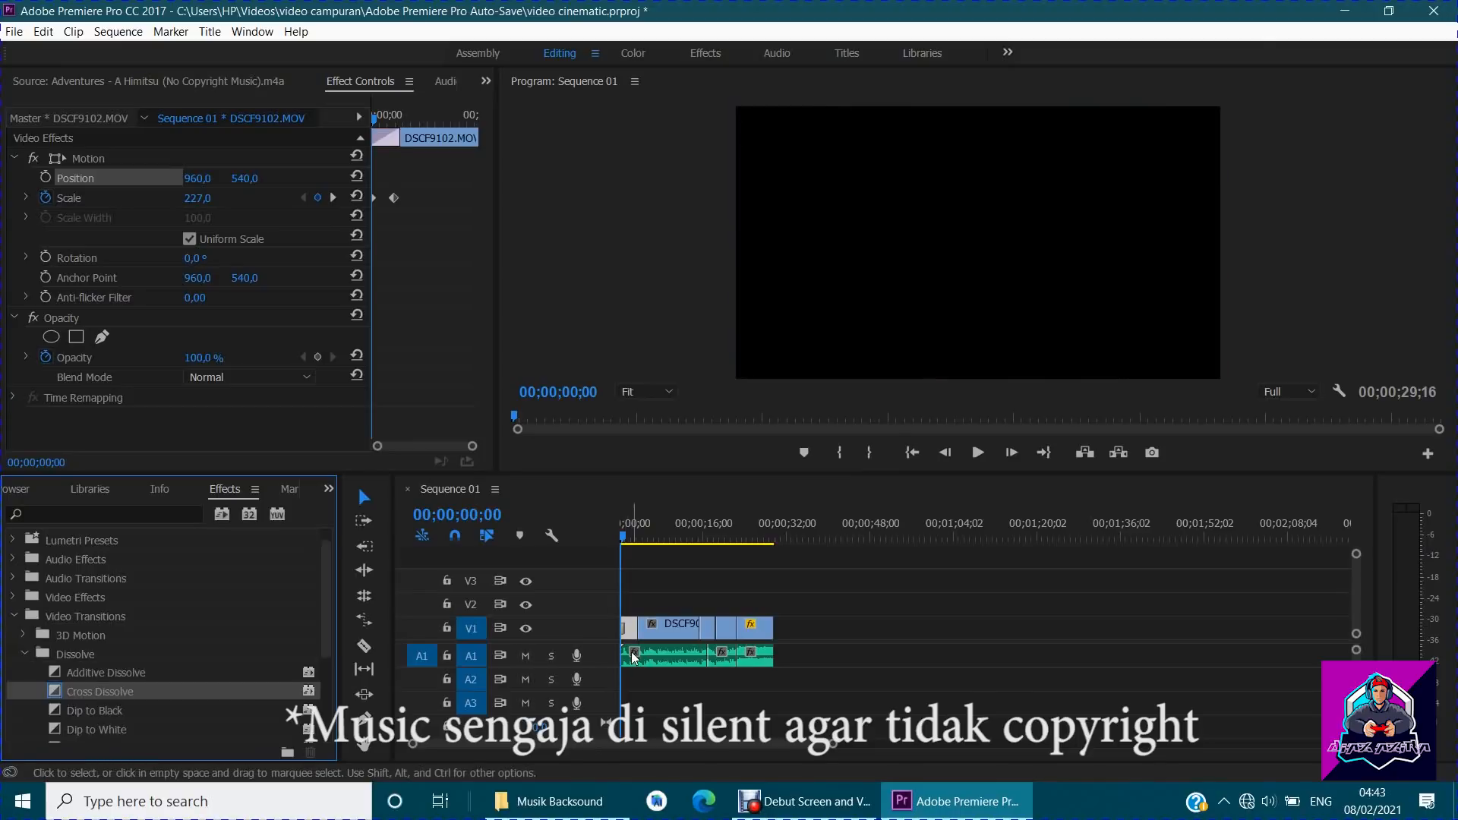
key(space)
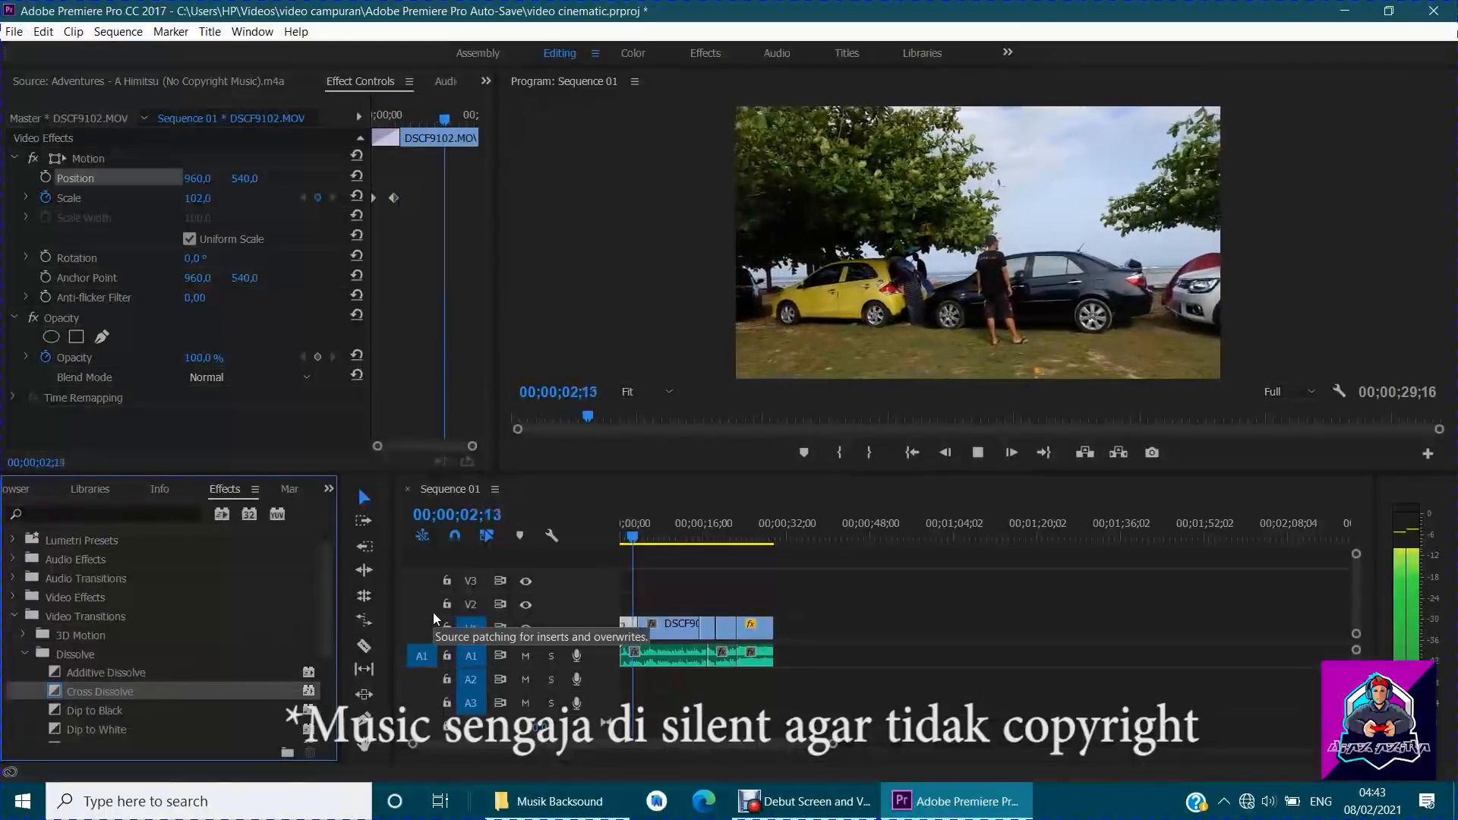
key(space)
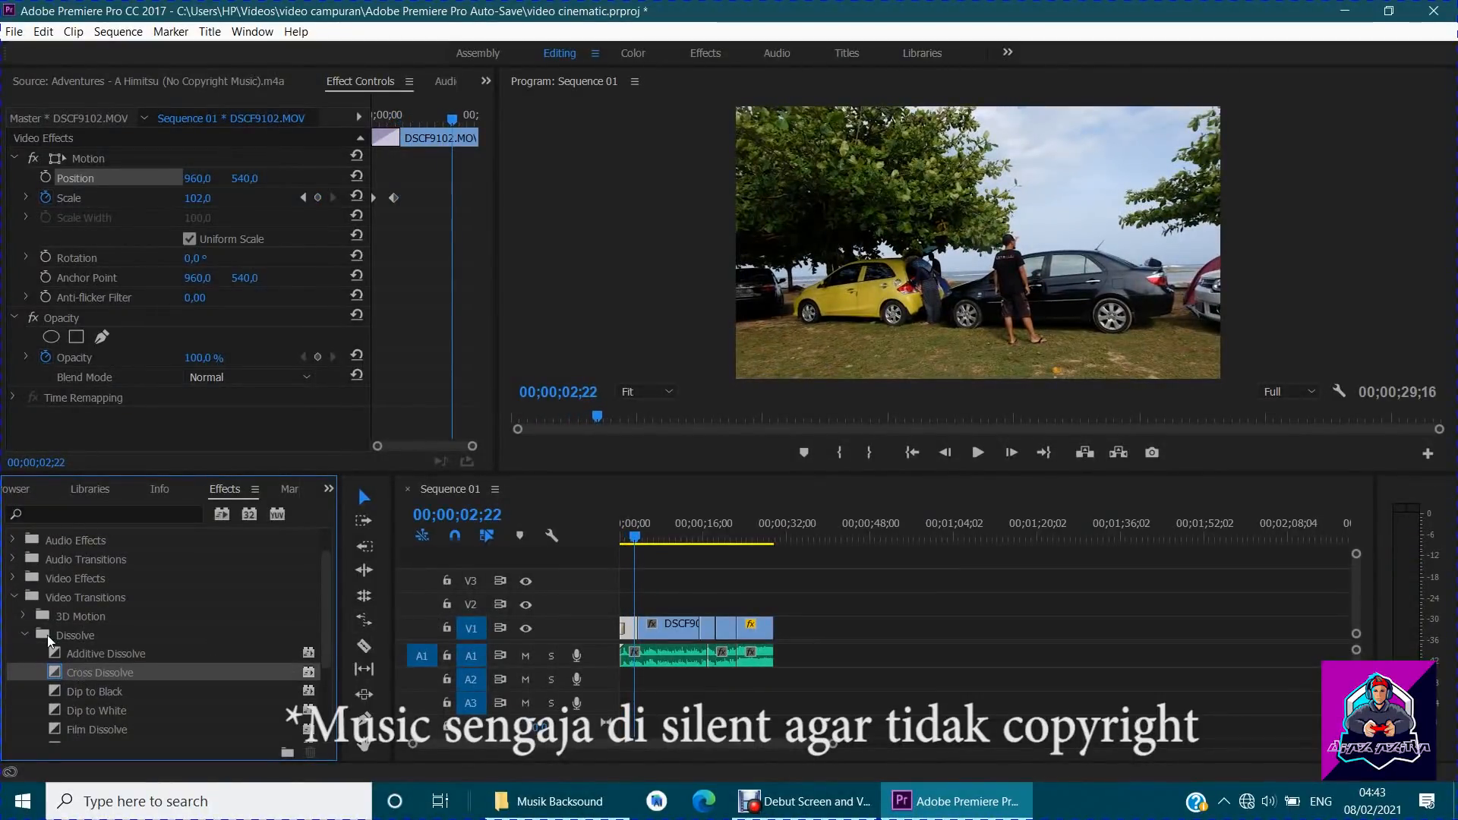
Add a Cross Zoom transition at the cut between DSCF9102.MOV and the next clip on V1, and preview it.
scroll(54, 647, down, 1)
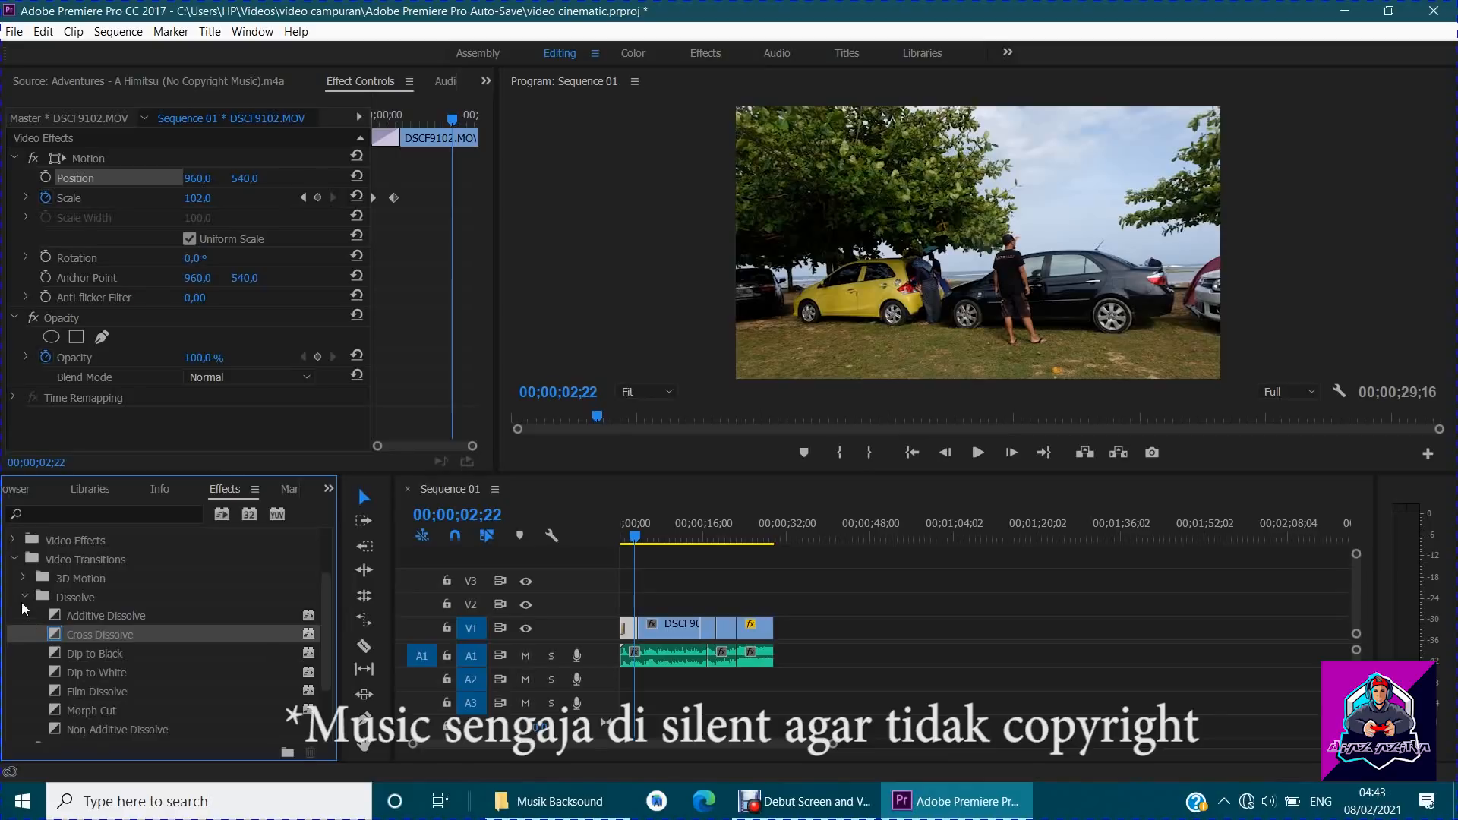
click(25, 616)
scroll(28, 608, up, 1)
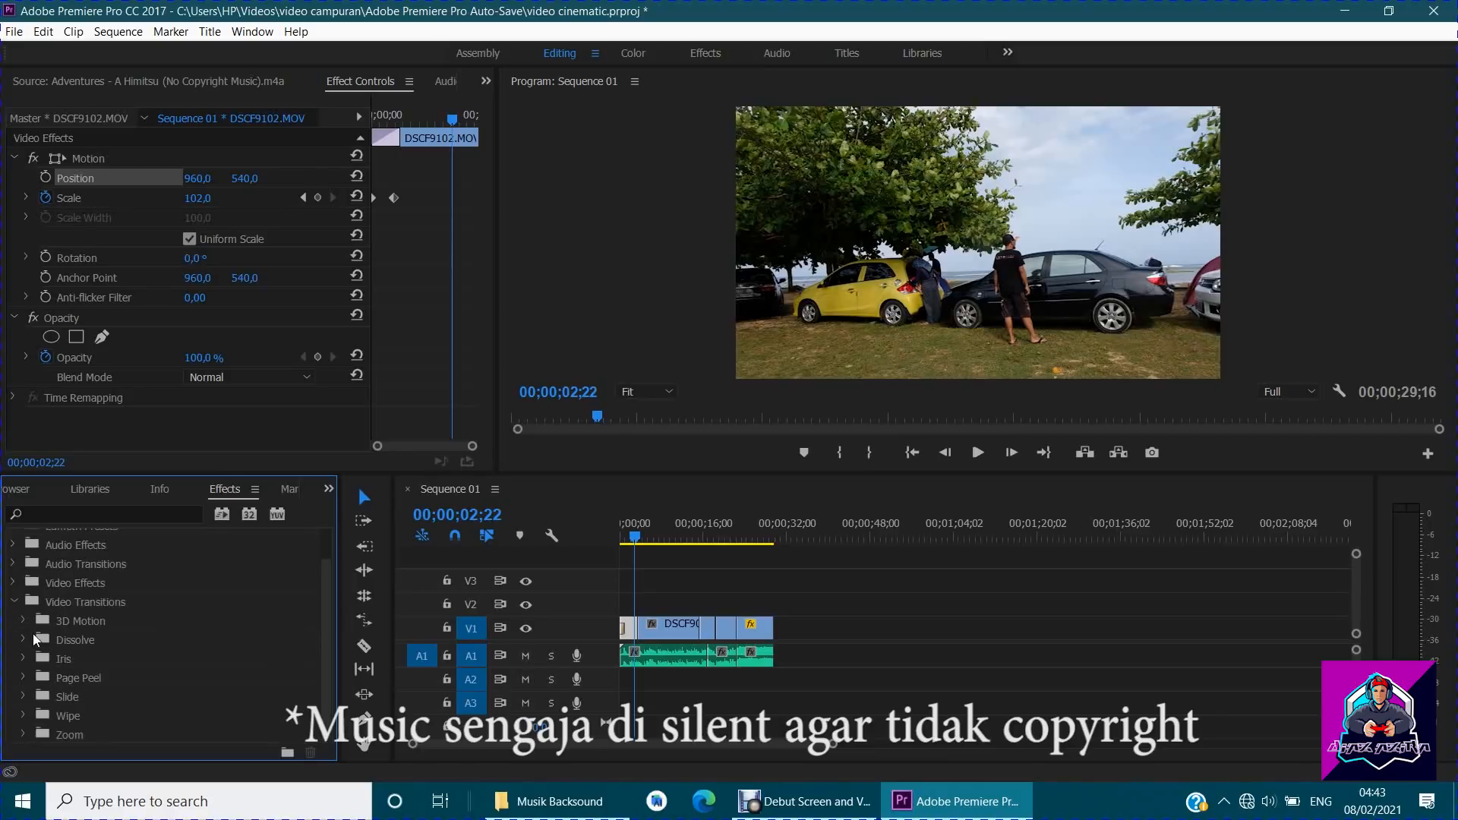
click(24, 735)
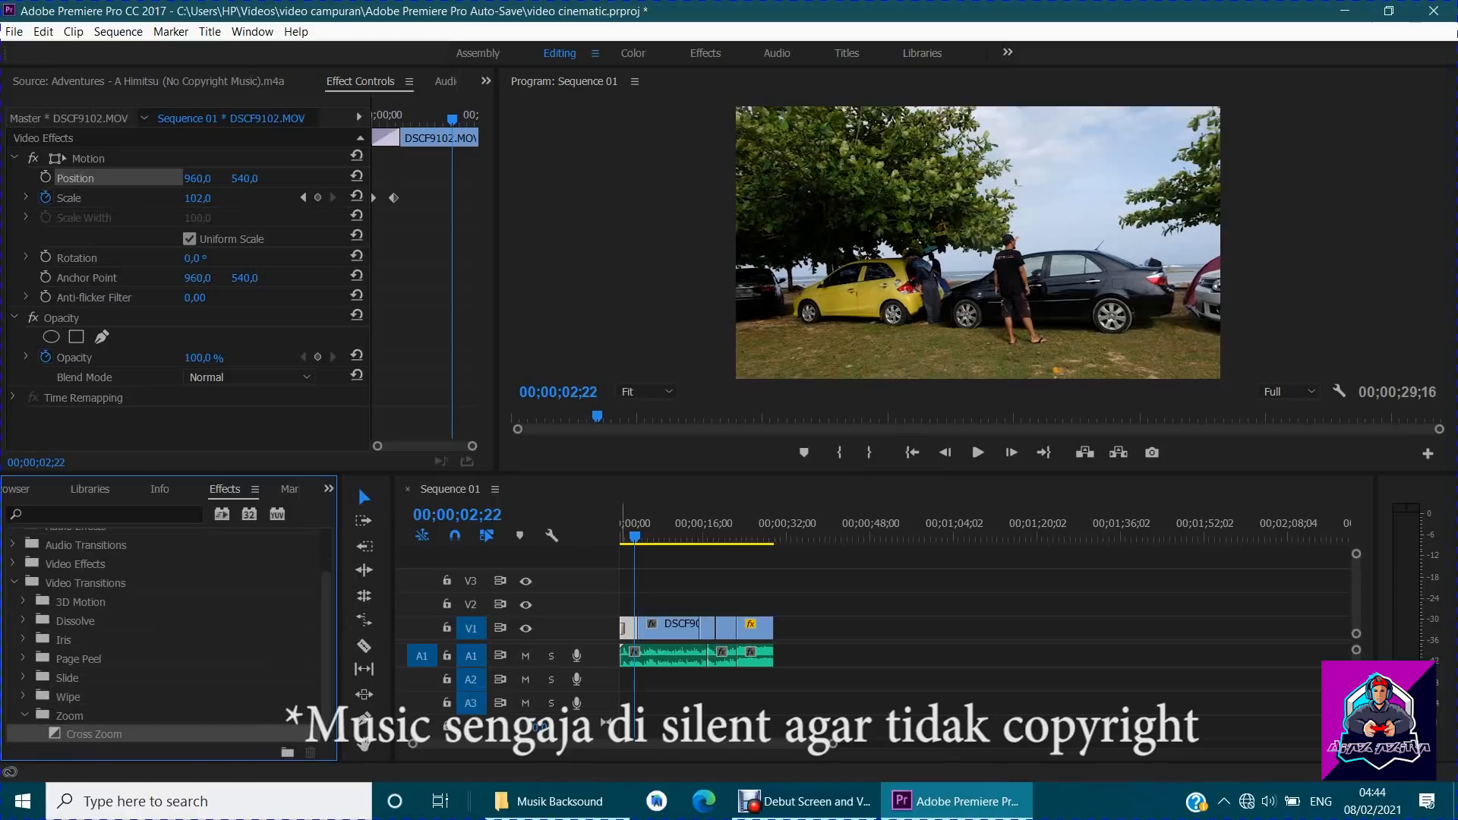
drag(95, 734, 634, 635)
key(space)
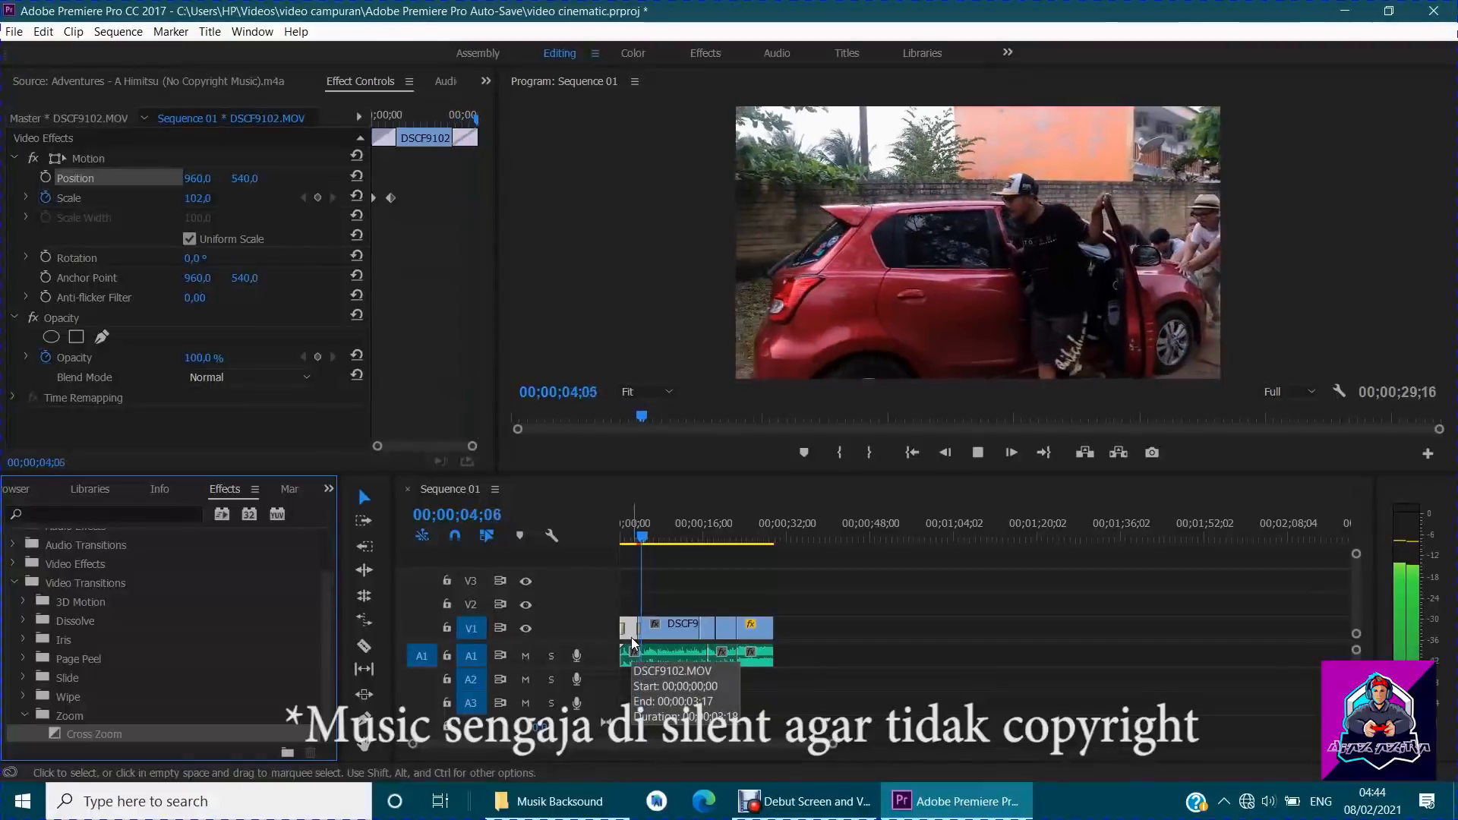
key(space)
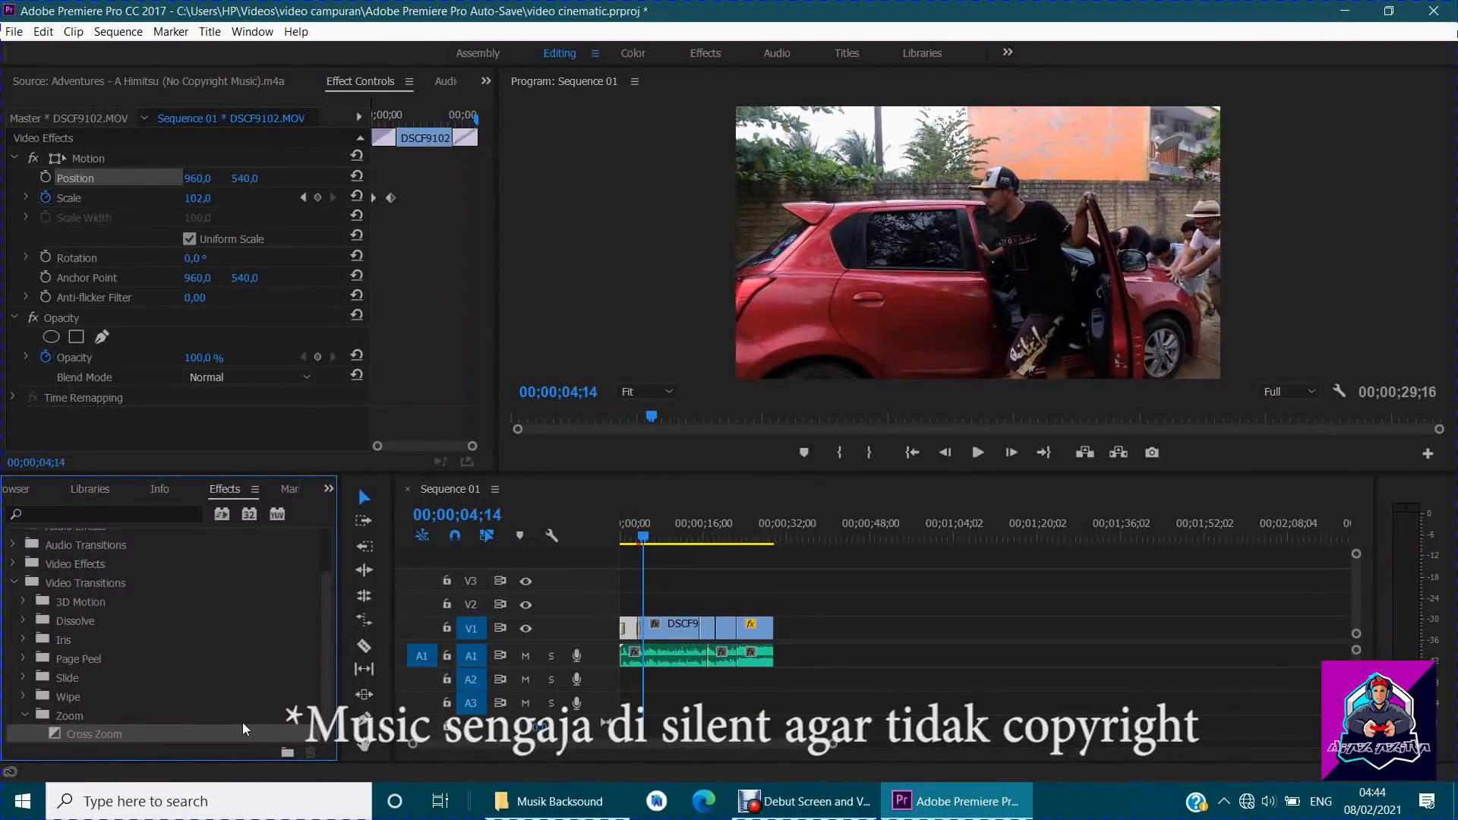
Browse the Crossfade audio transitions among the available effects.
click(14, 583)
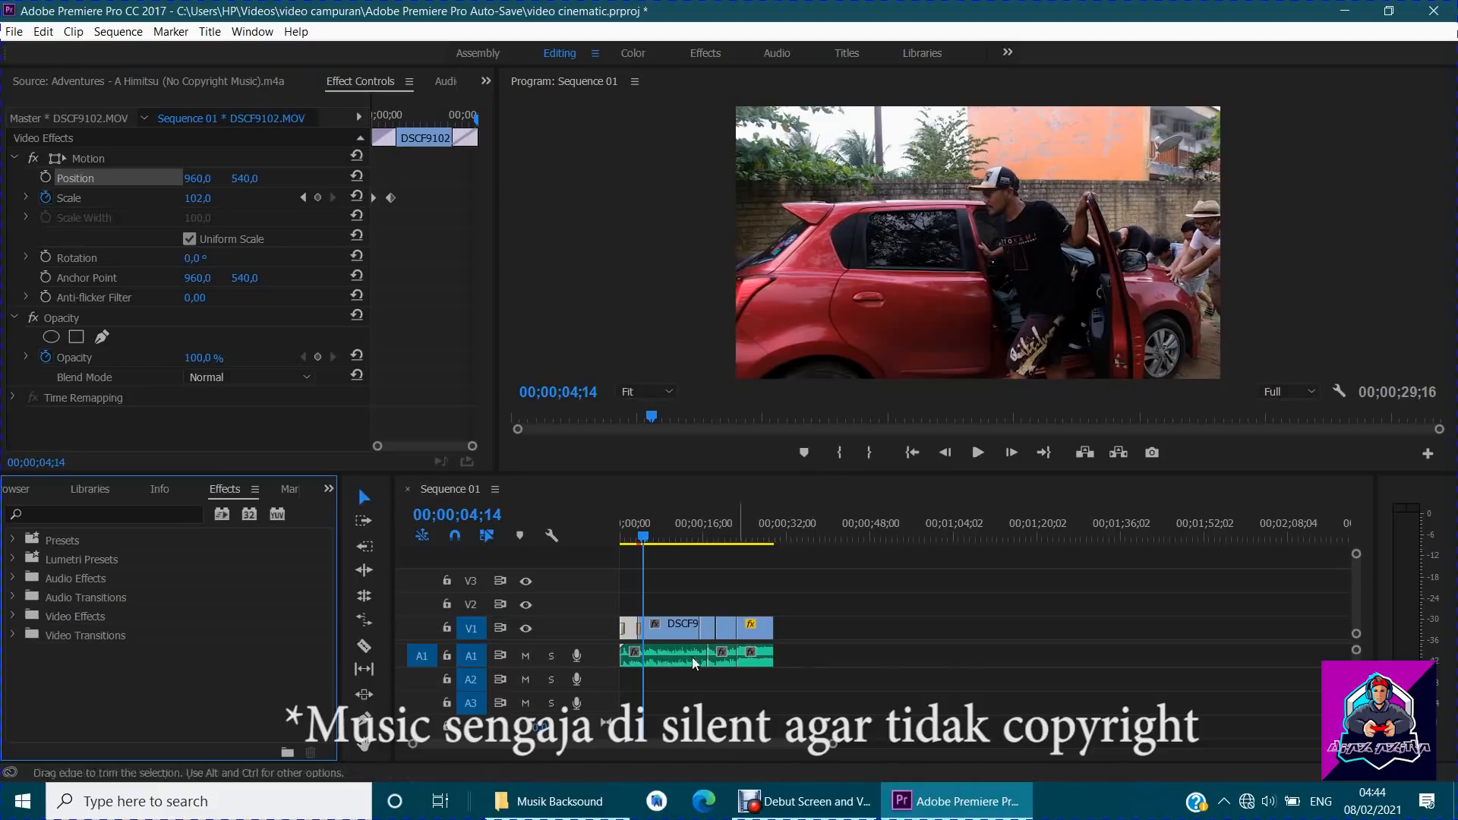
click(12, 597)
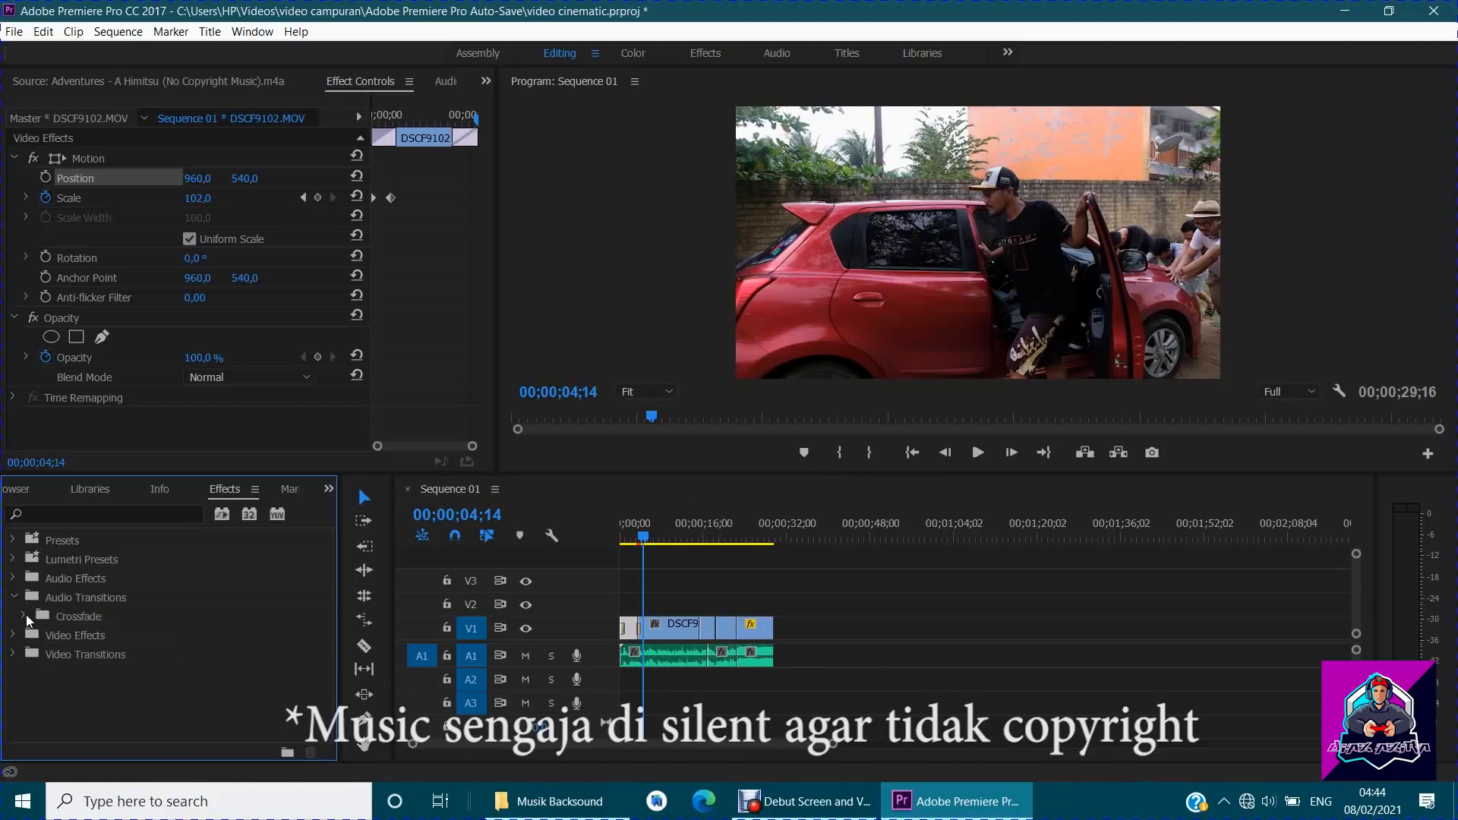
click(23, 616)
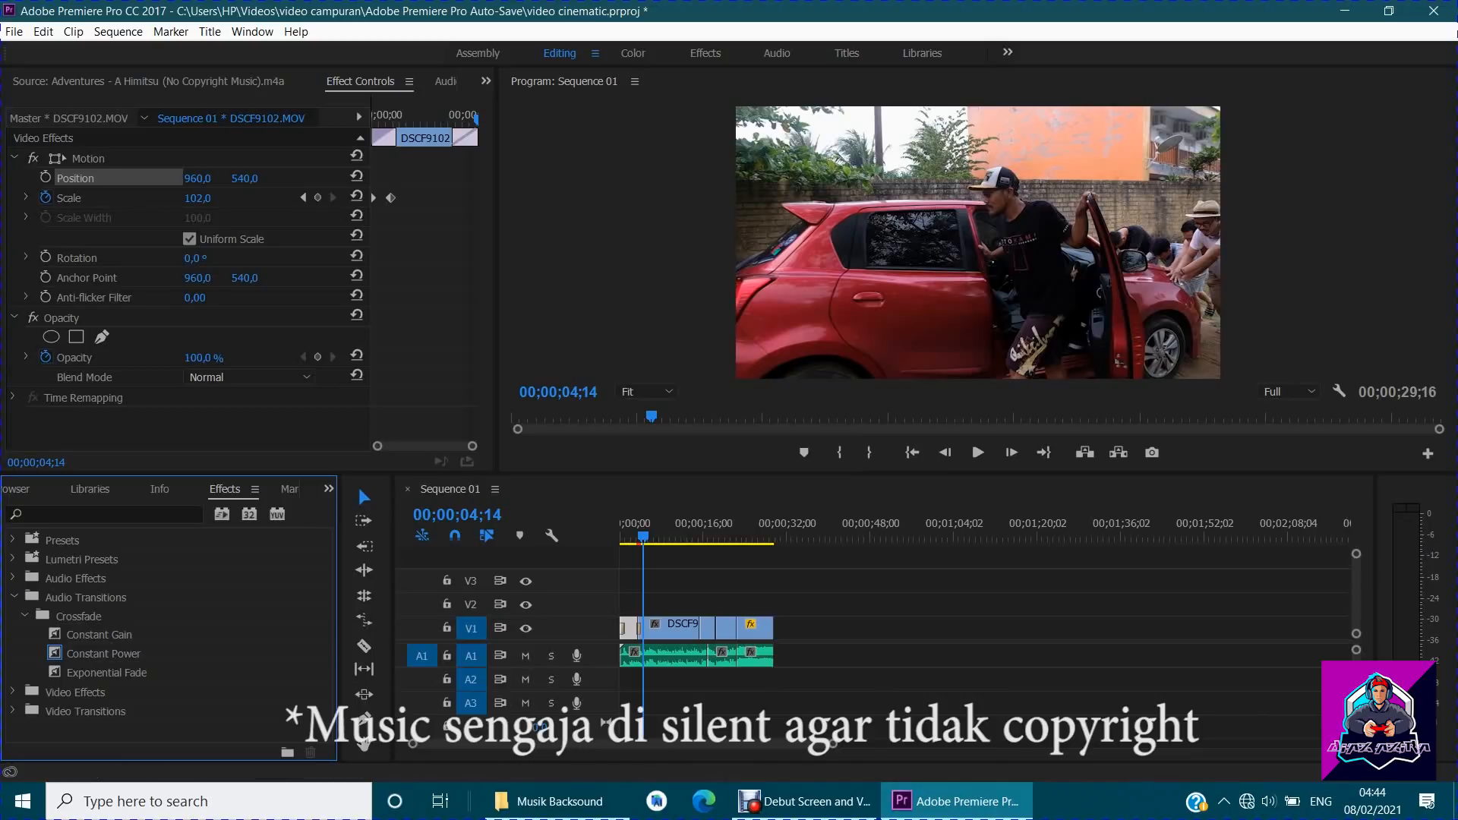
Enlarge audio track A1, set the first music clip's volume Level to 4.2 dB and play the sequence.
drag(535, 668, 536, 736)
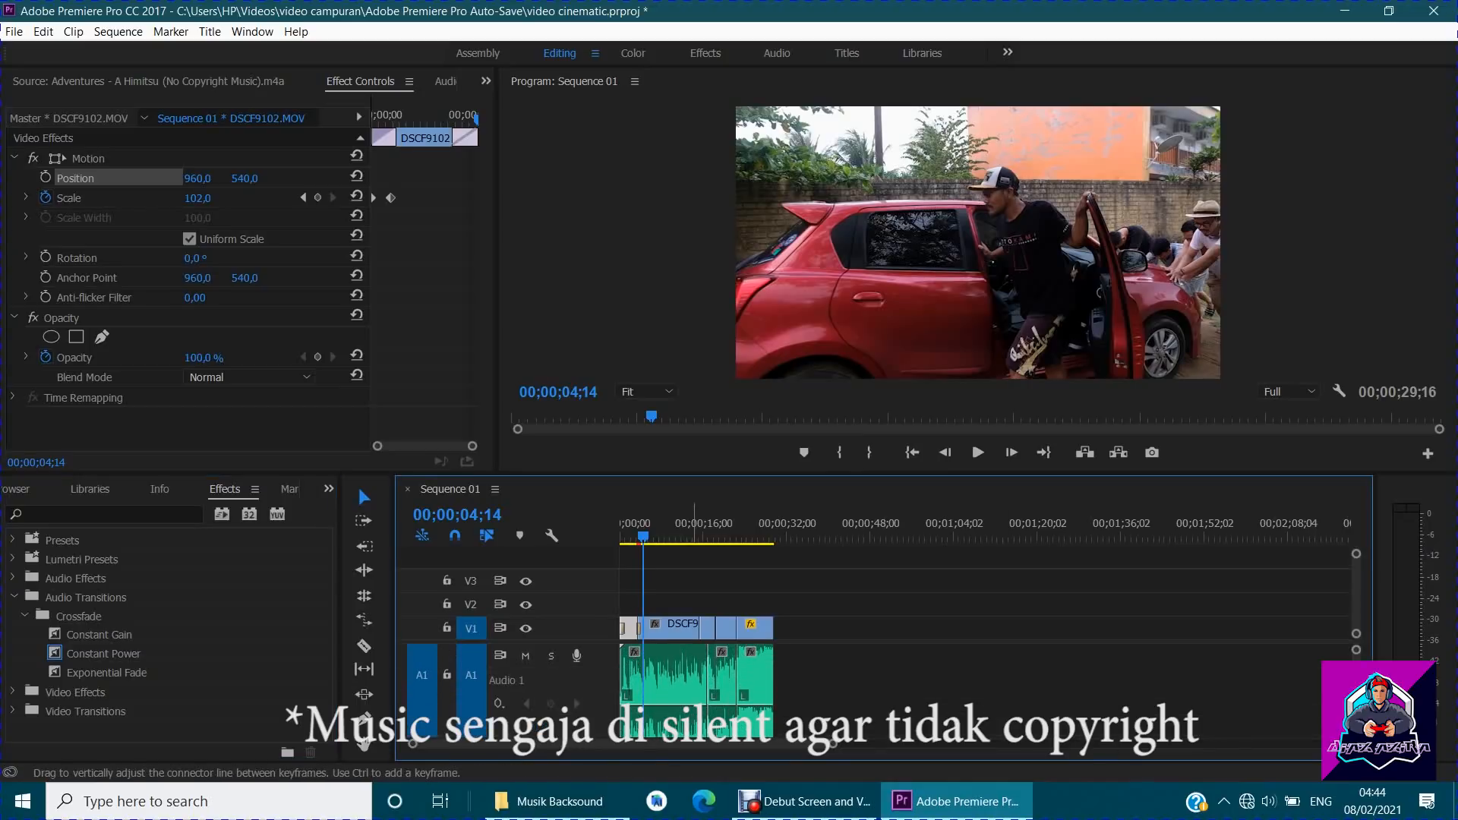
drag(668, 687, 698, 723)
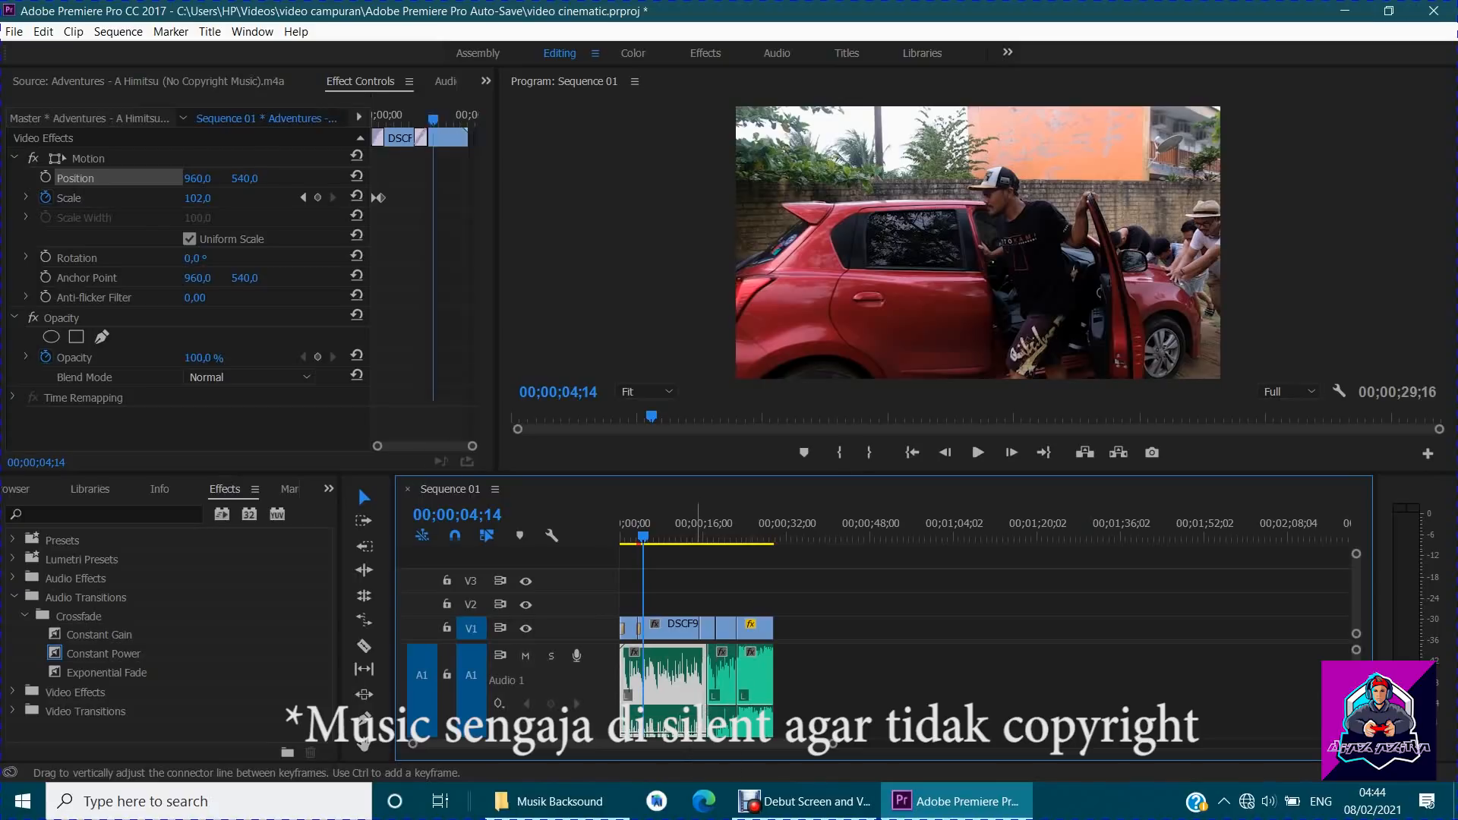
key(space)
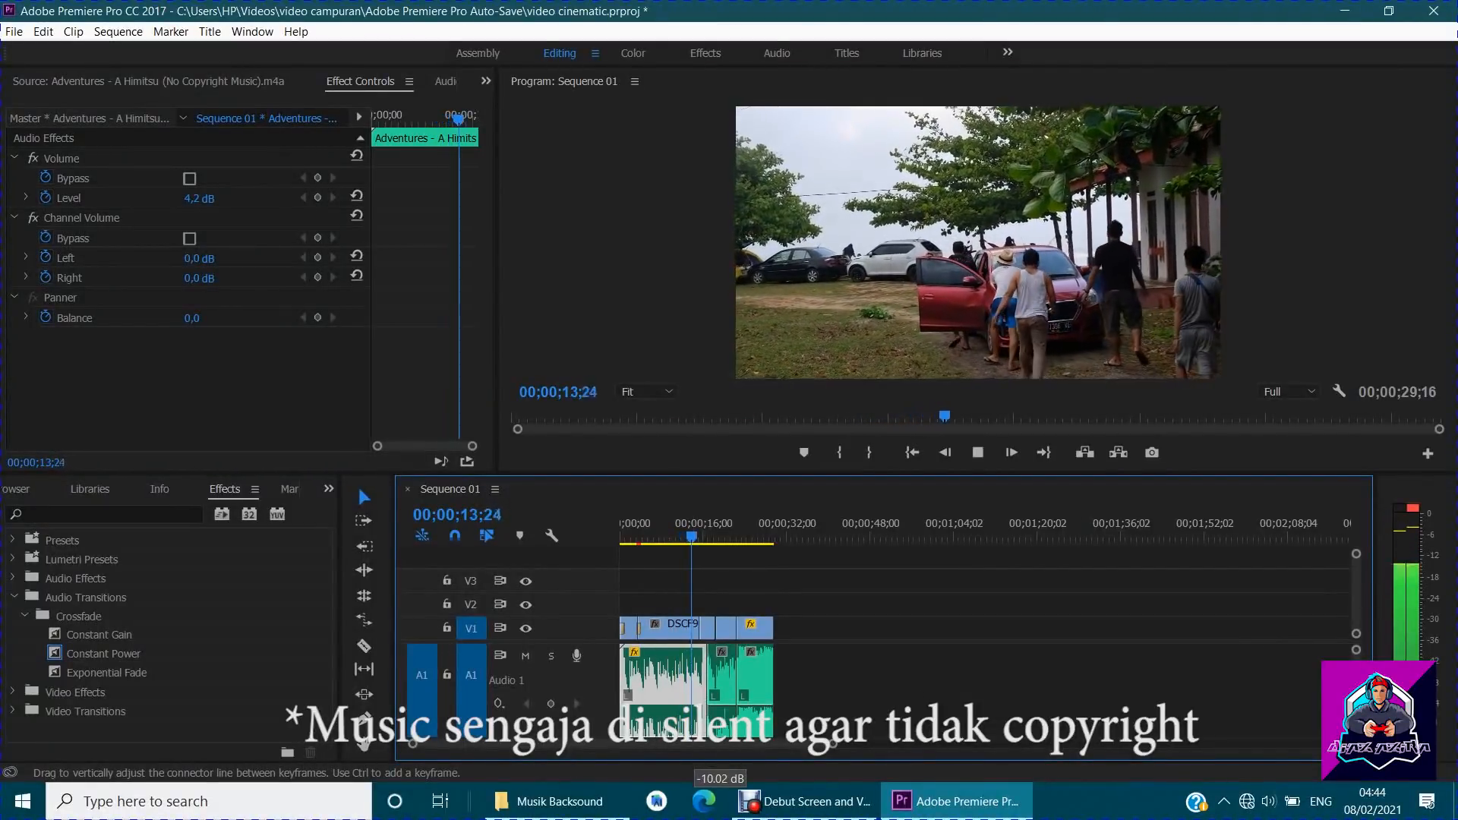
Lower the first music clip's Level to -10.0 dB and further to -21.8 dB during playback.
drag(694, 723, 695, 723)
scroll(695, 723, down, 1)
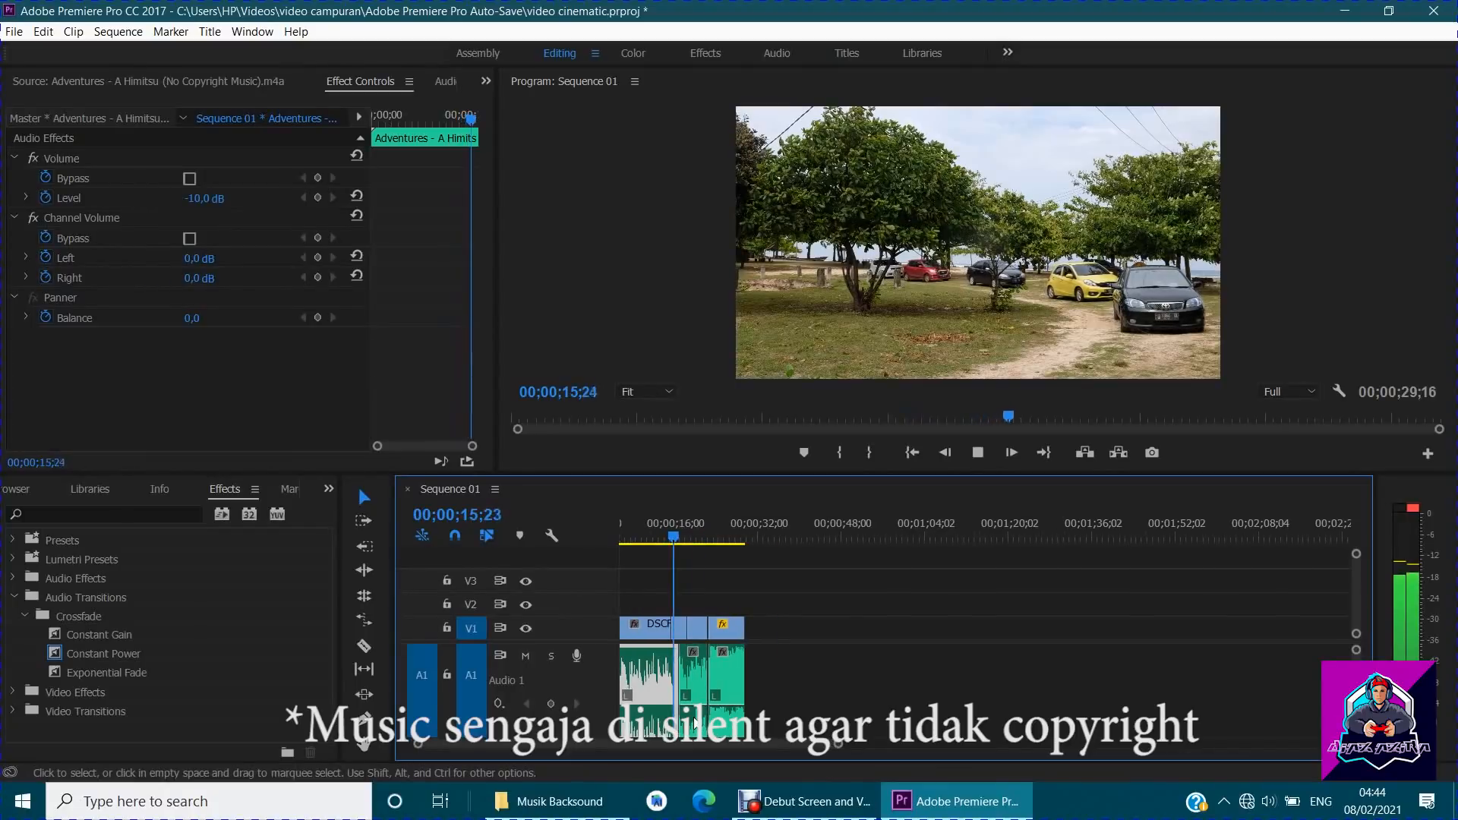
scroll(695, 723, up, 1)
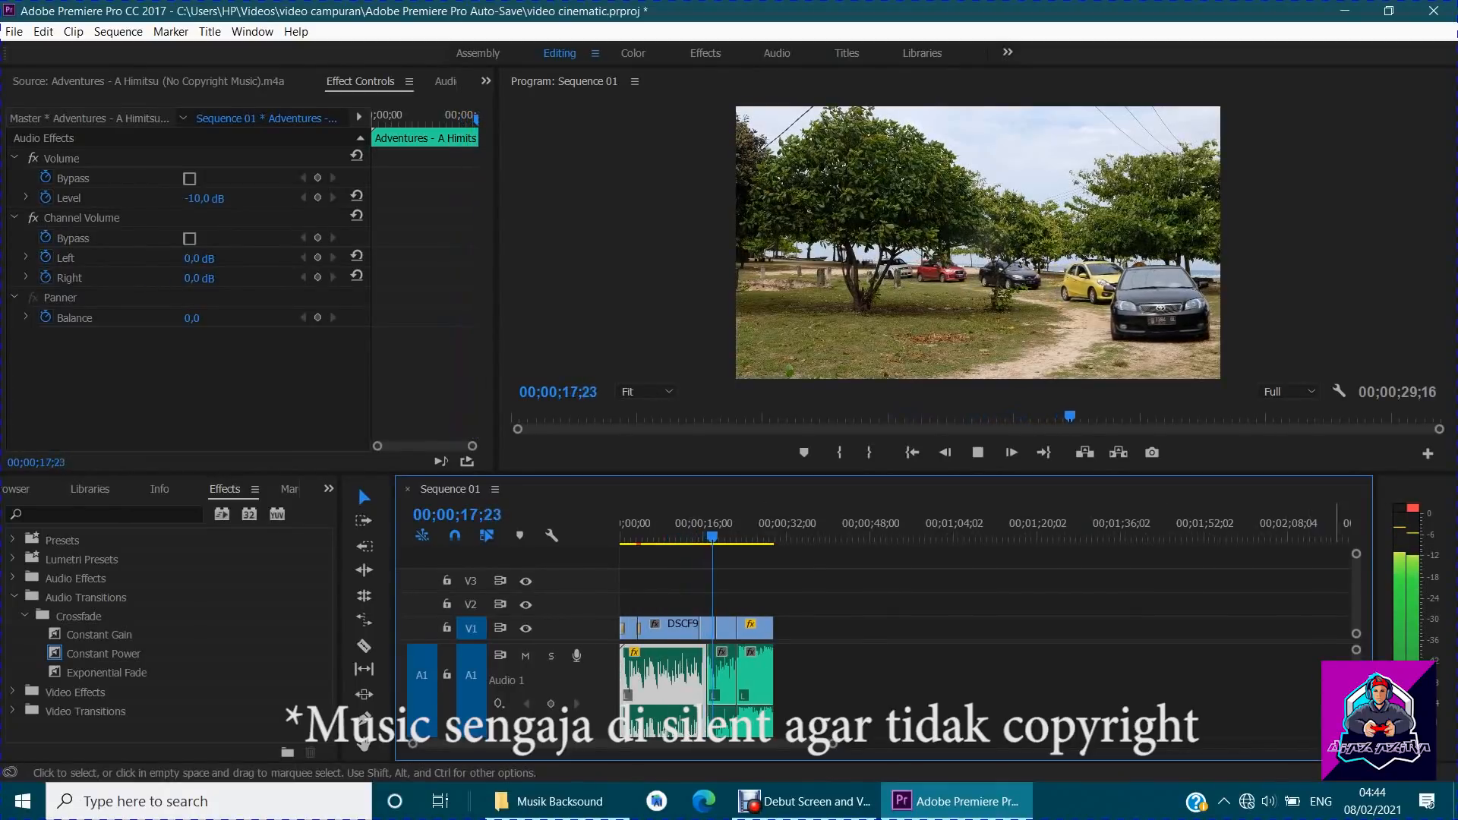
scroll(566, 690, down, 4)
scroll(566, 690, up, 2)
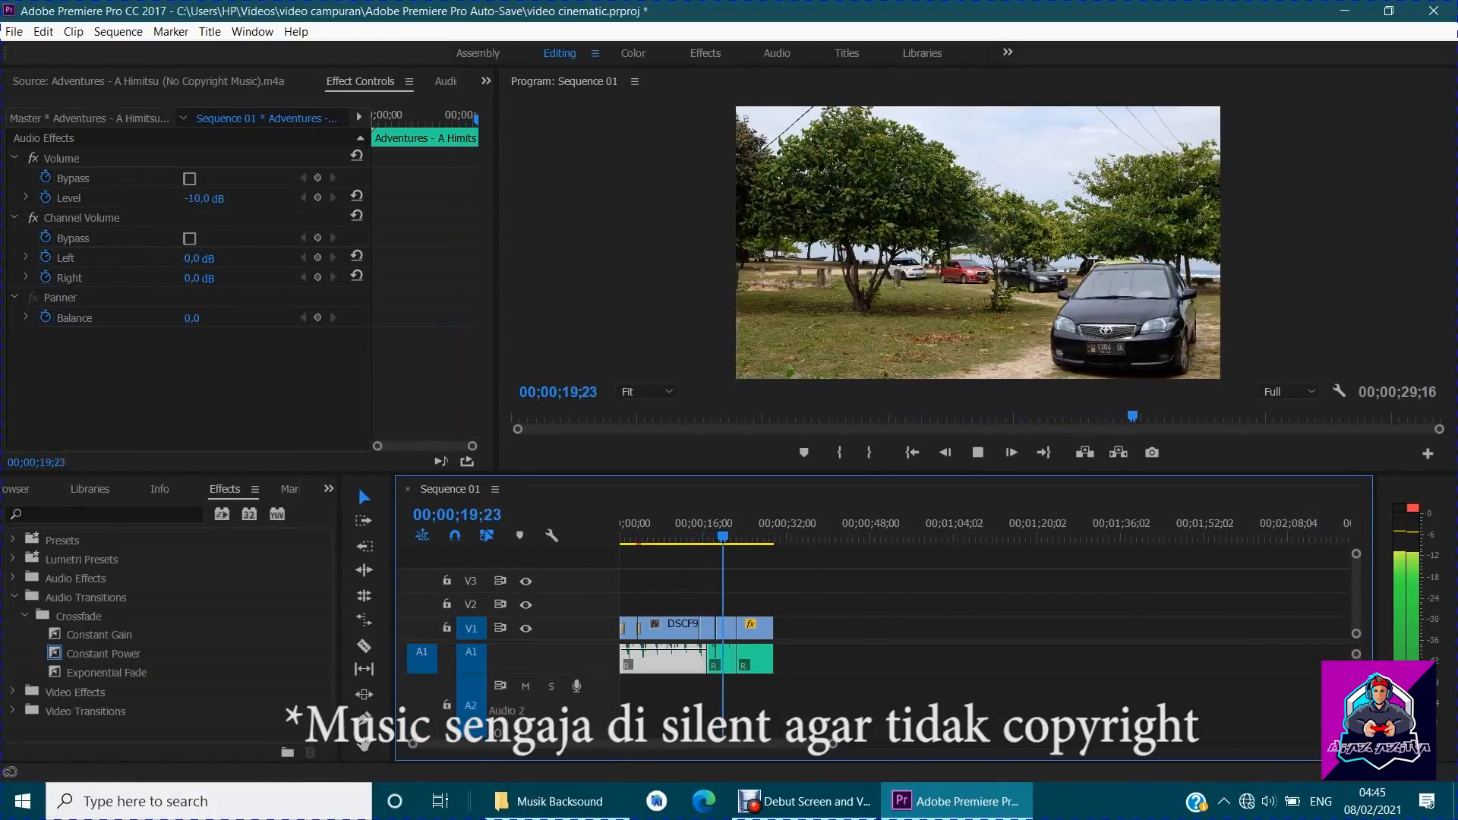
scroll(678, 714, up, 2)
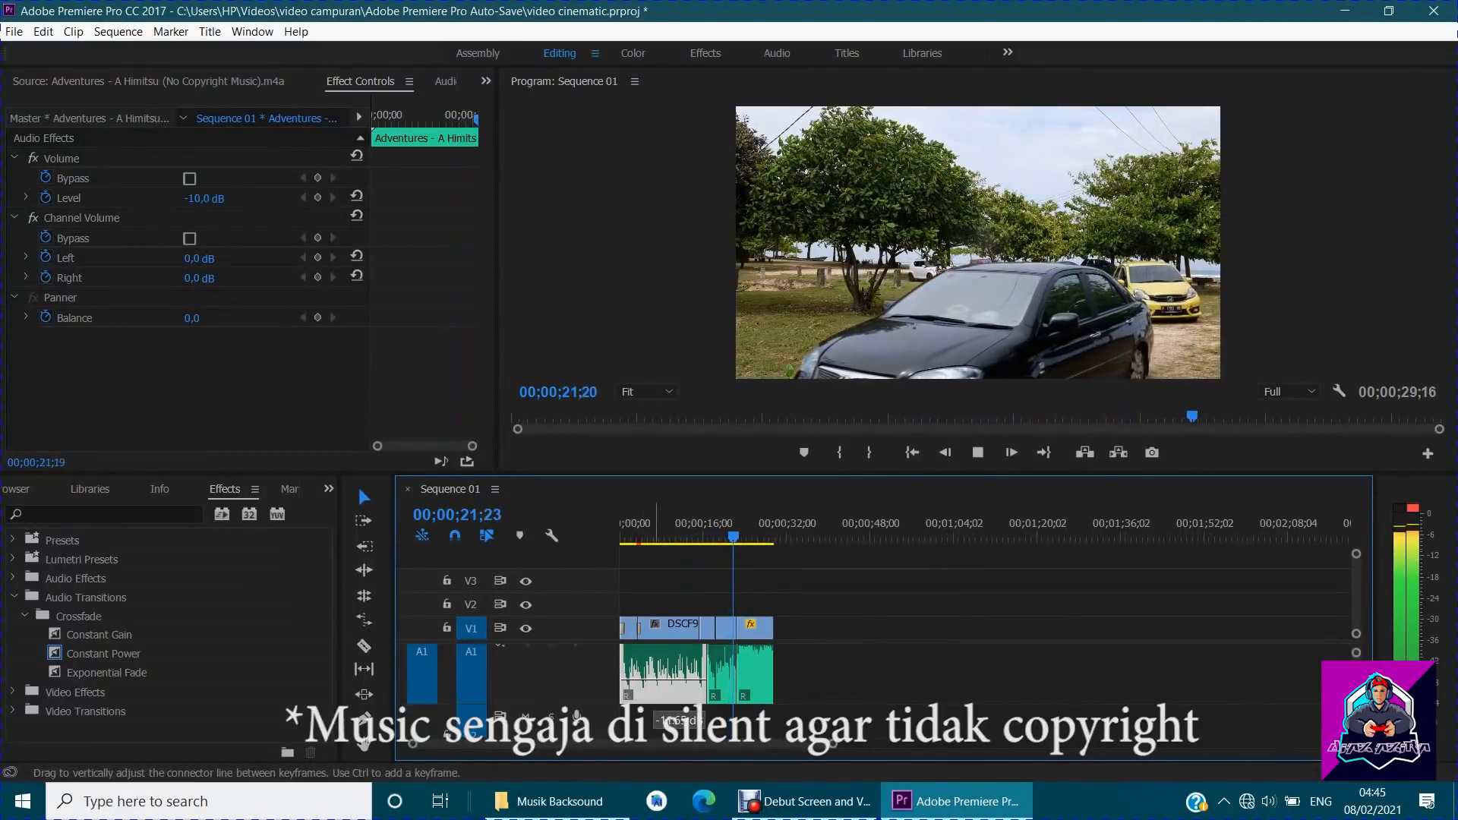
drag(672, 682, 671, 688)
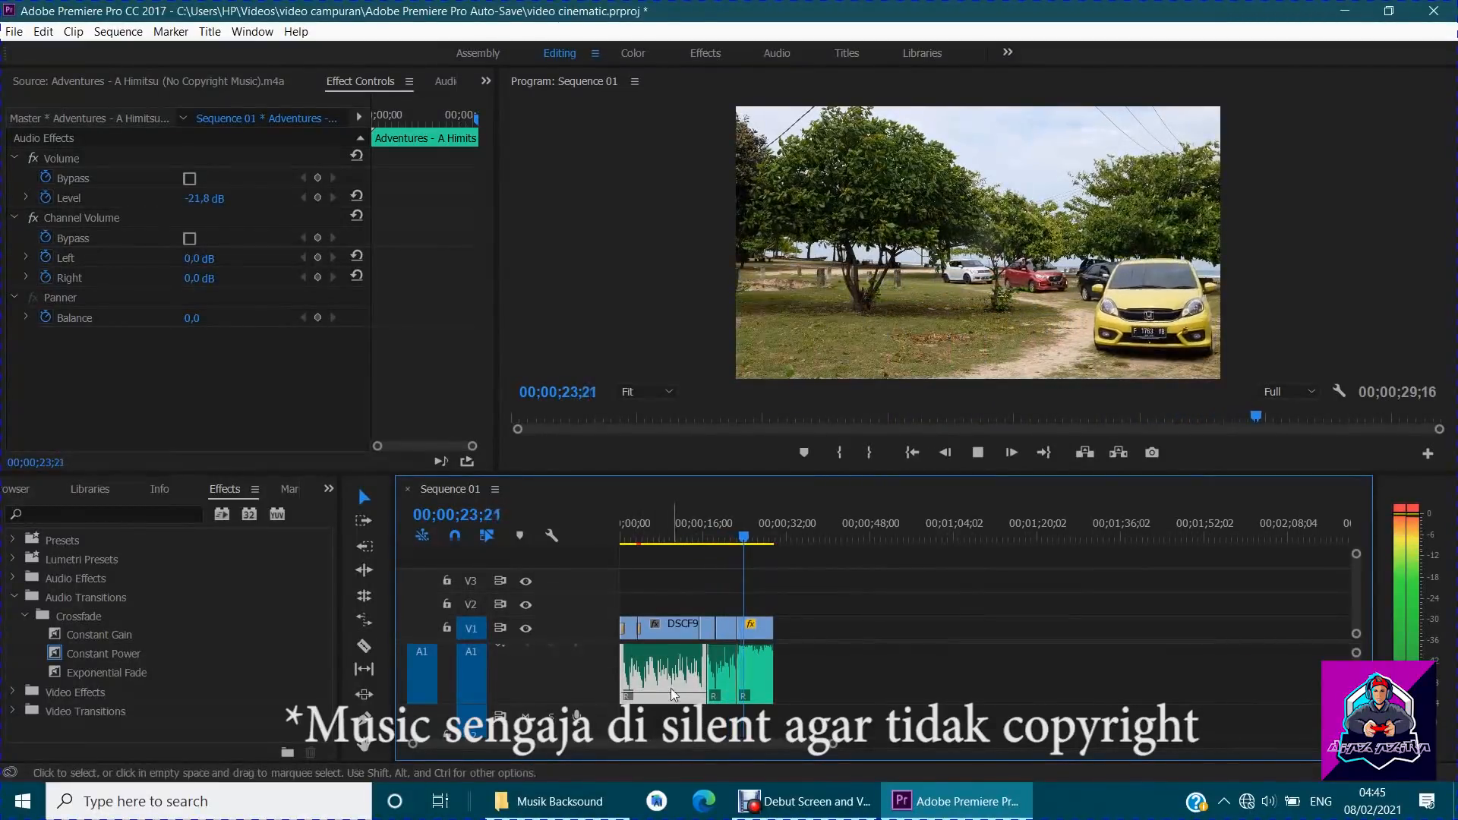
Play from 00;00;03;14 and set the first music clip's Level to -6.4 dB while listening.
click(638, 539)
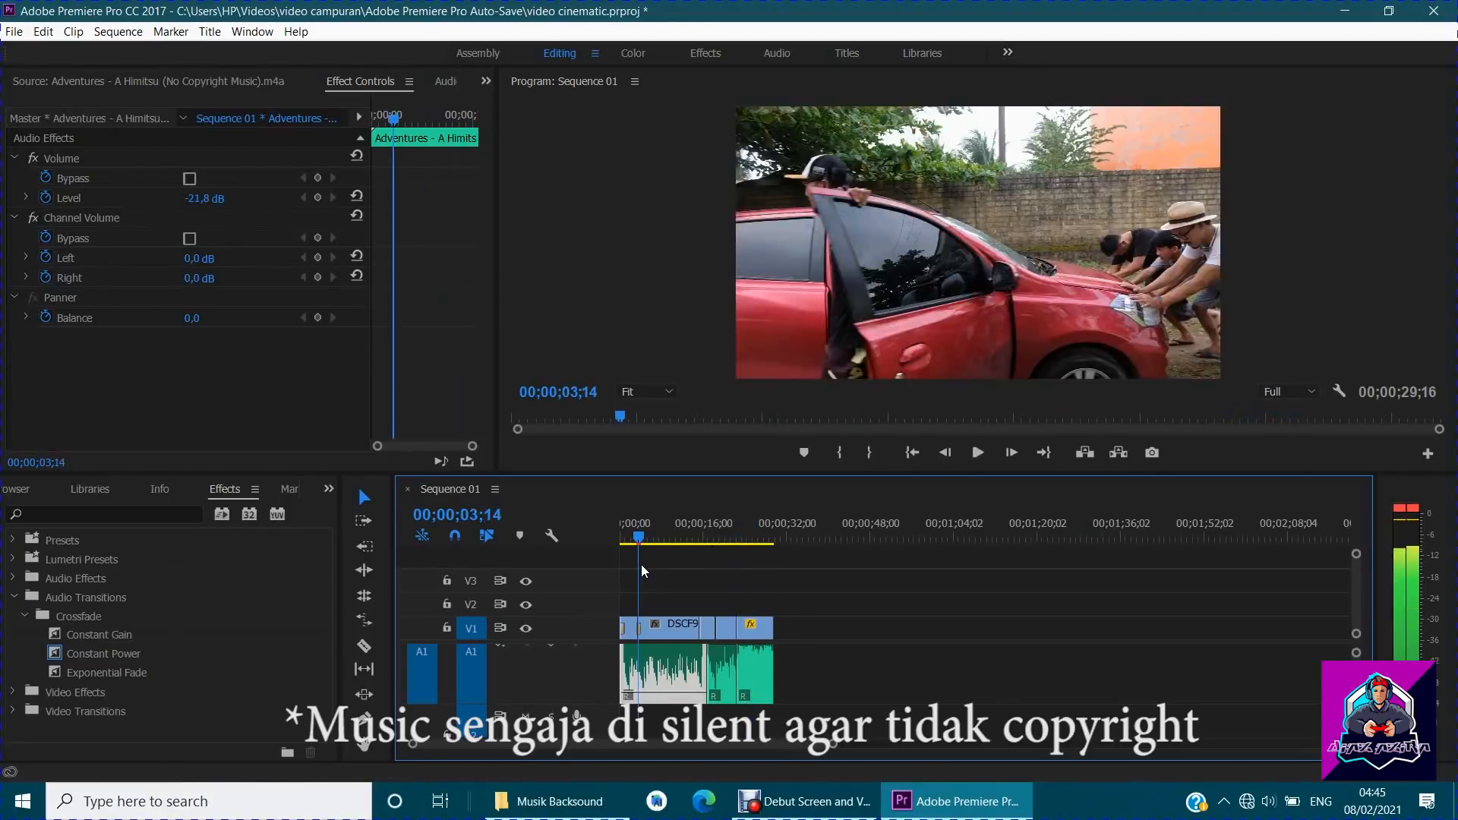
key(space)
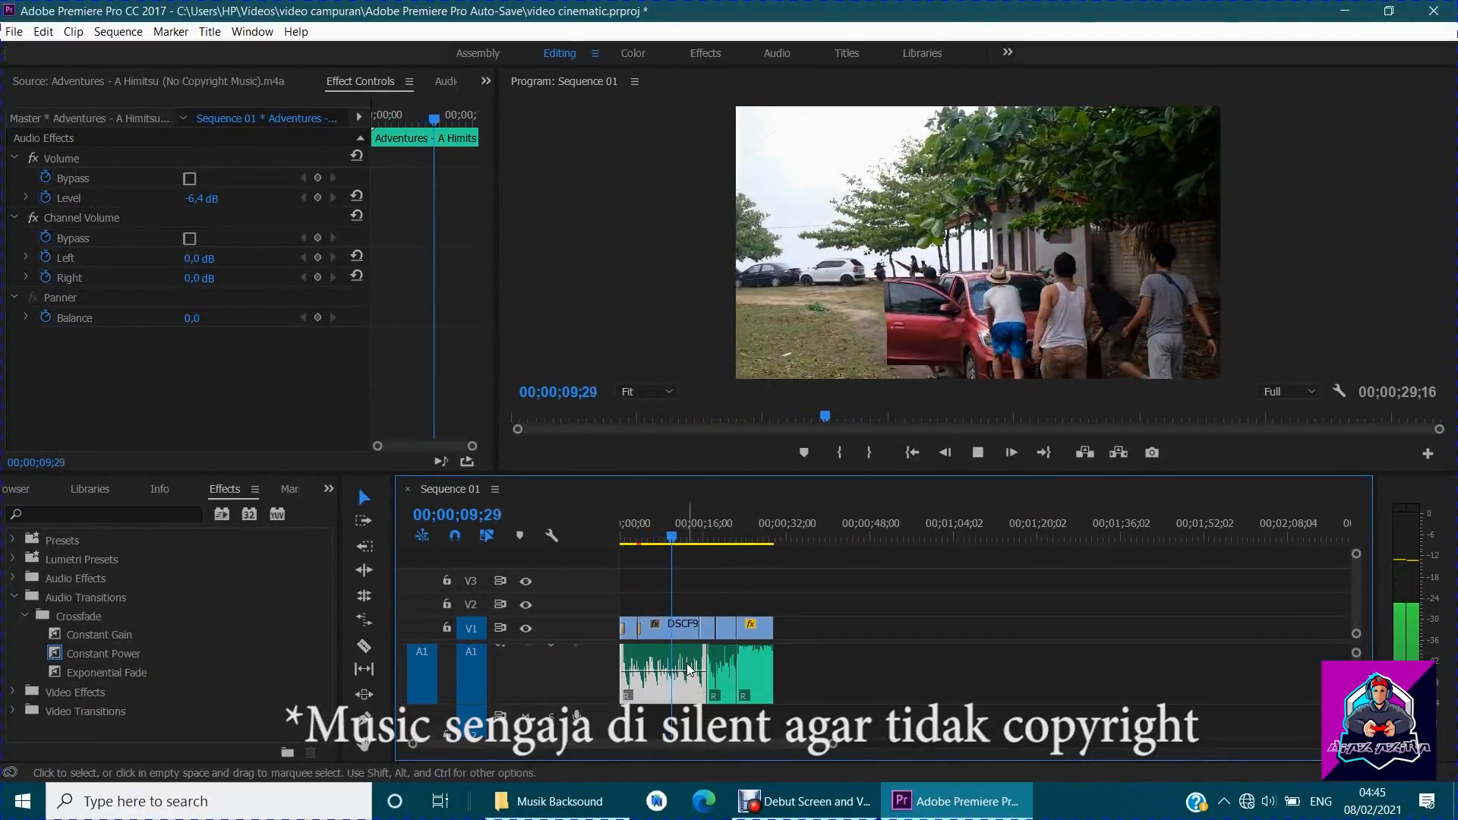
key(space)
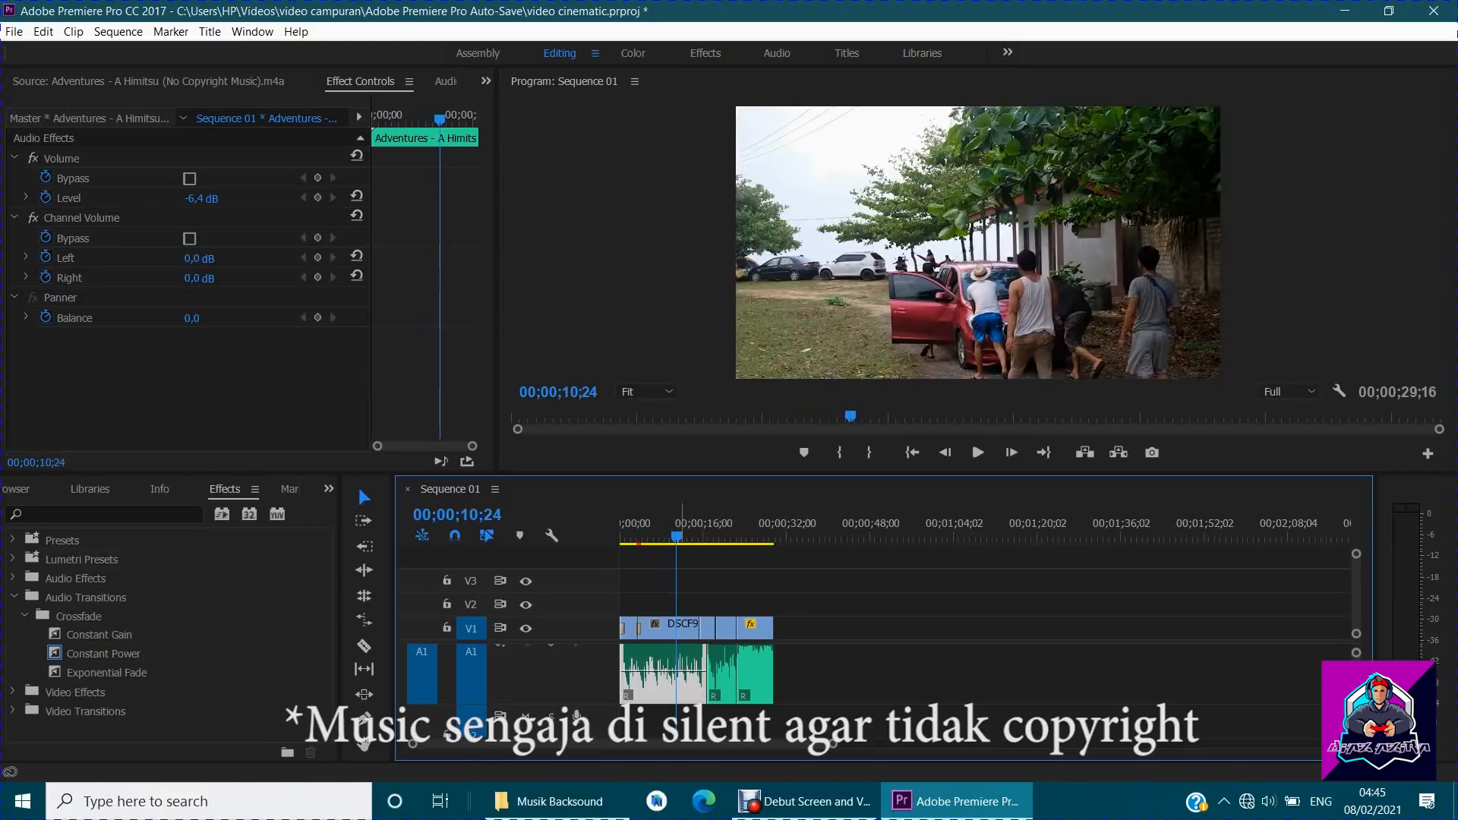
Return the playhead to 00;00;00;00 and shift all video and music clips together about 7 seconds later.
drag(677, 533, 620, 535)
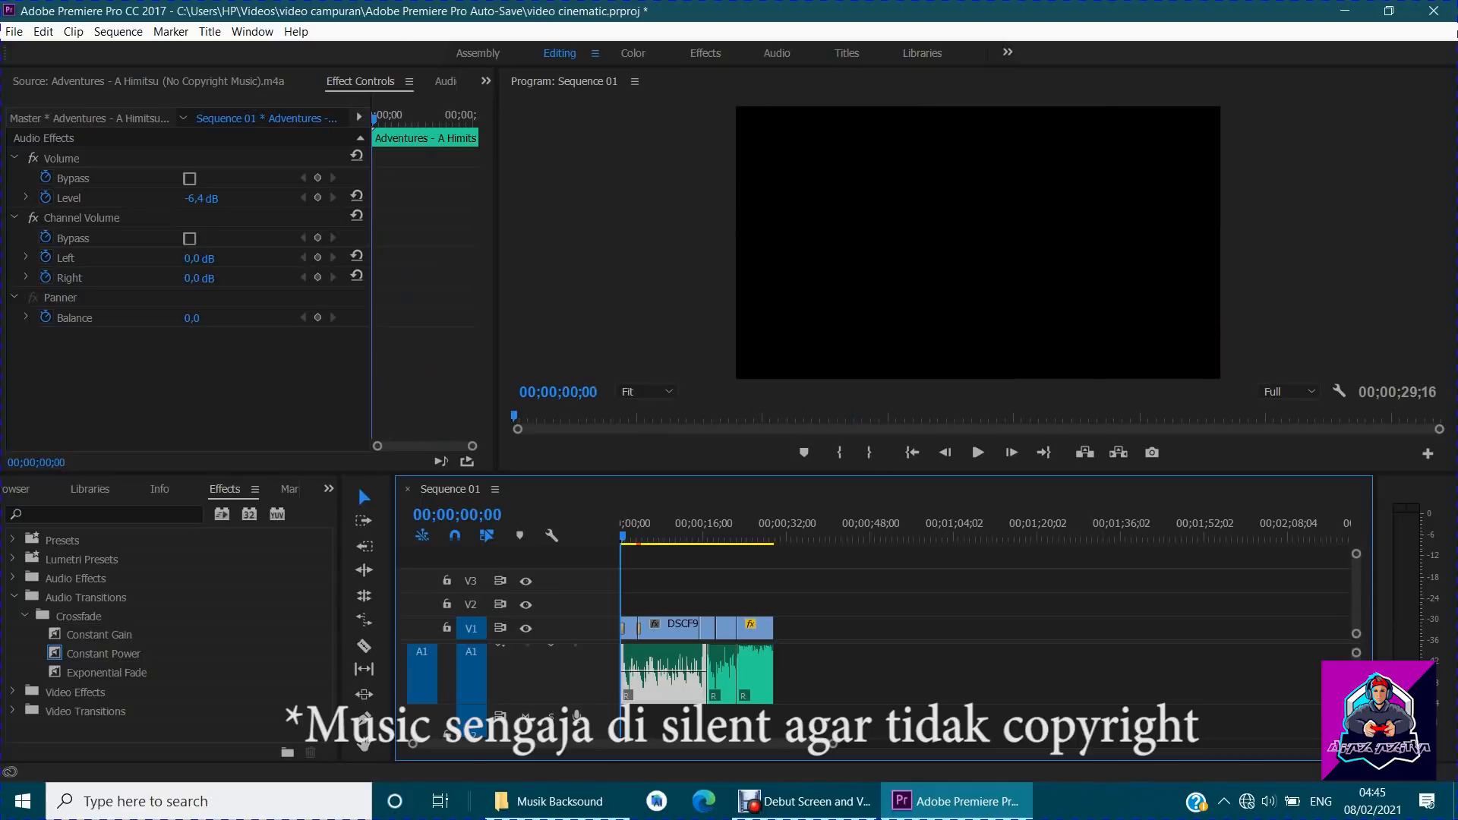
drag(820, 651, 636, 622)
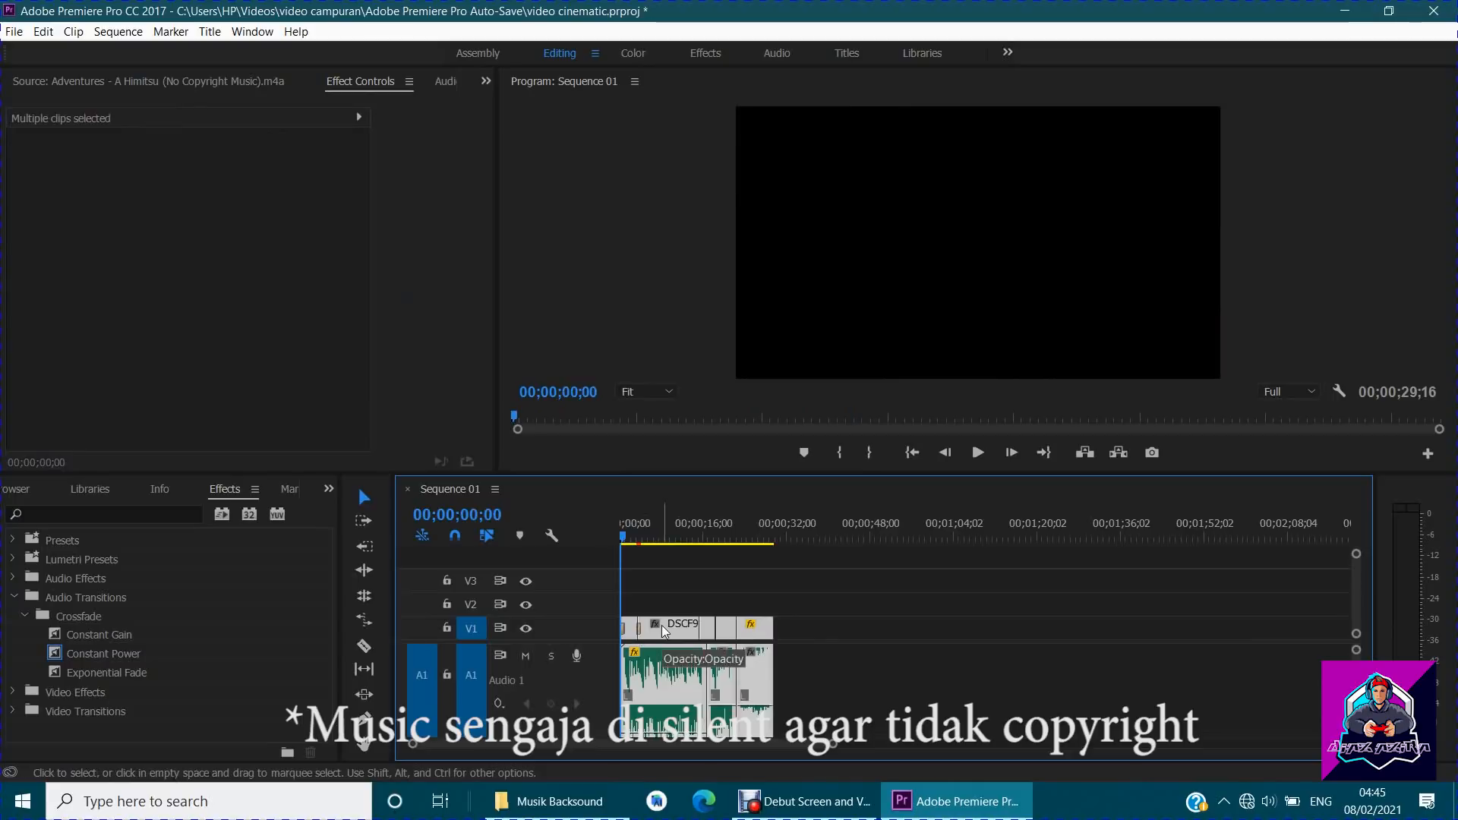
drag(663, 626, 704, 627)
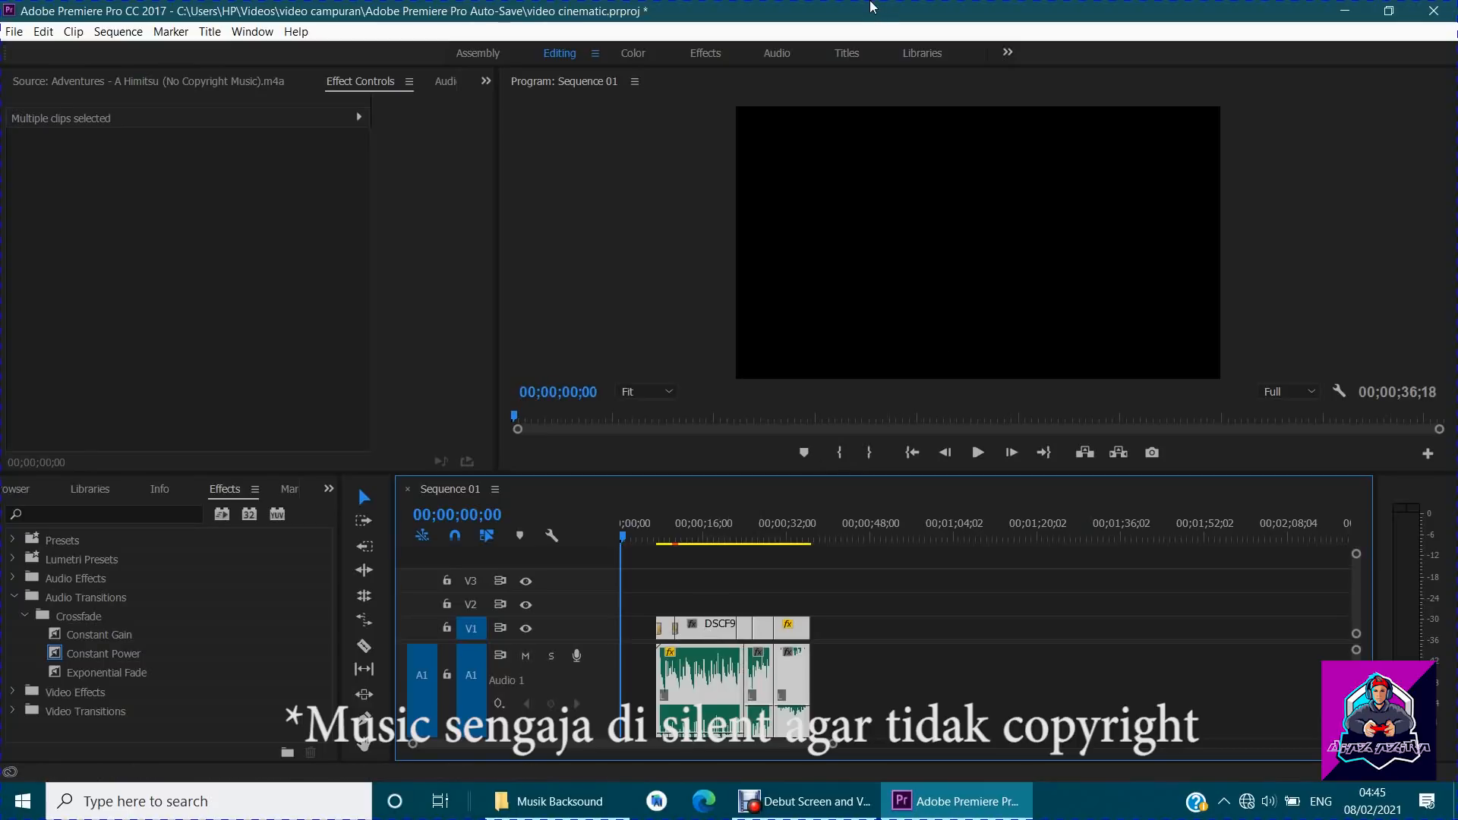
Switch to the Titles workspace and create a new 1920 by 1080 title named Title 01.
click(858, 53)
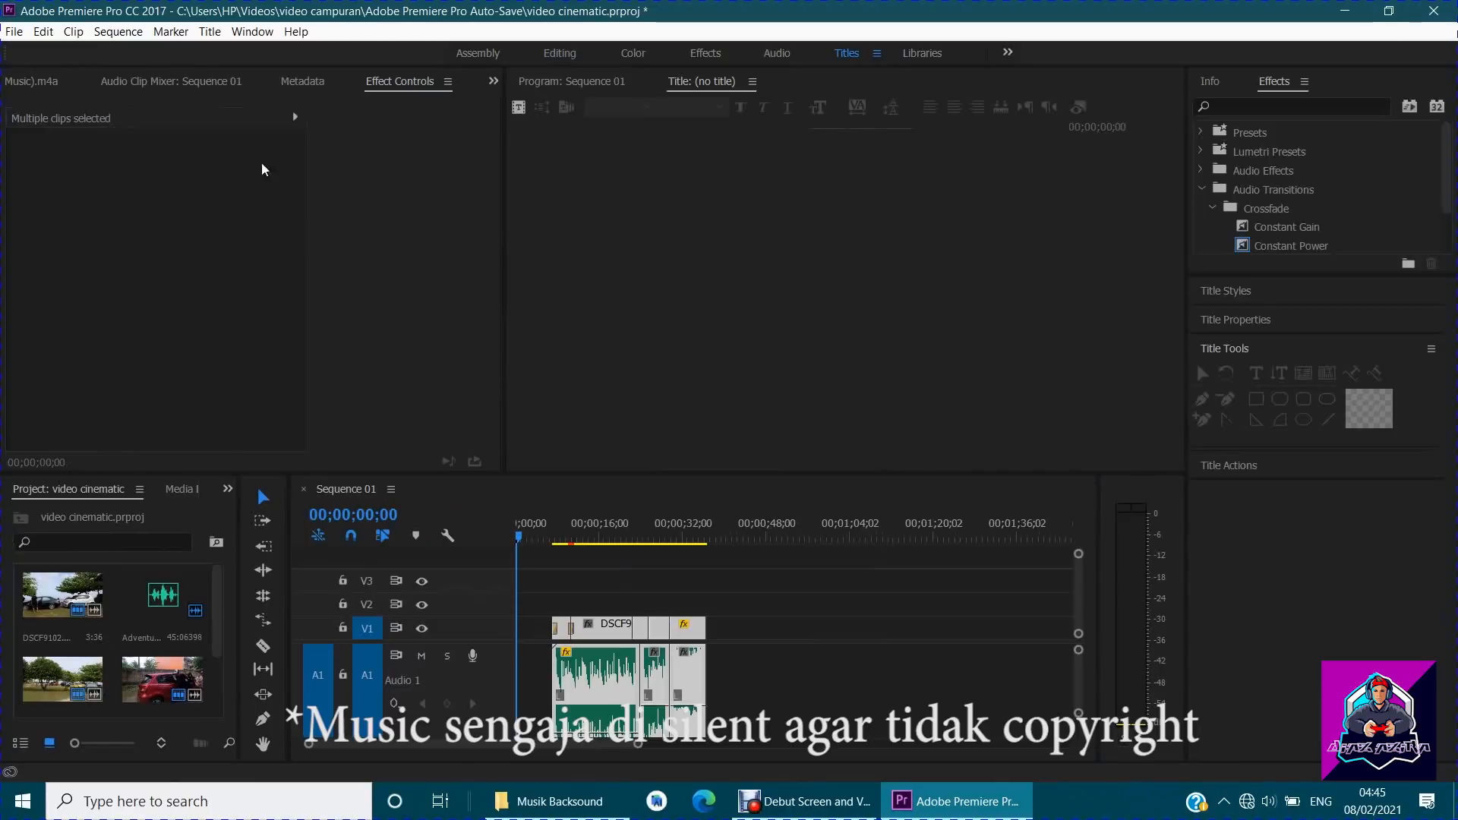
click(520, 107)
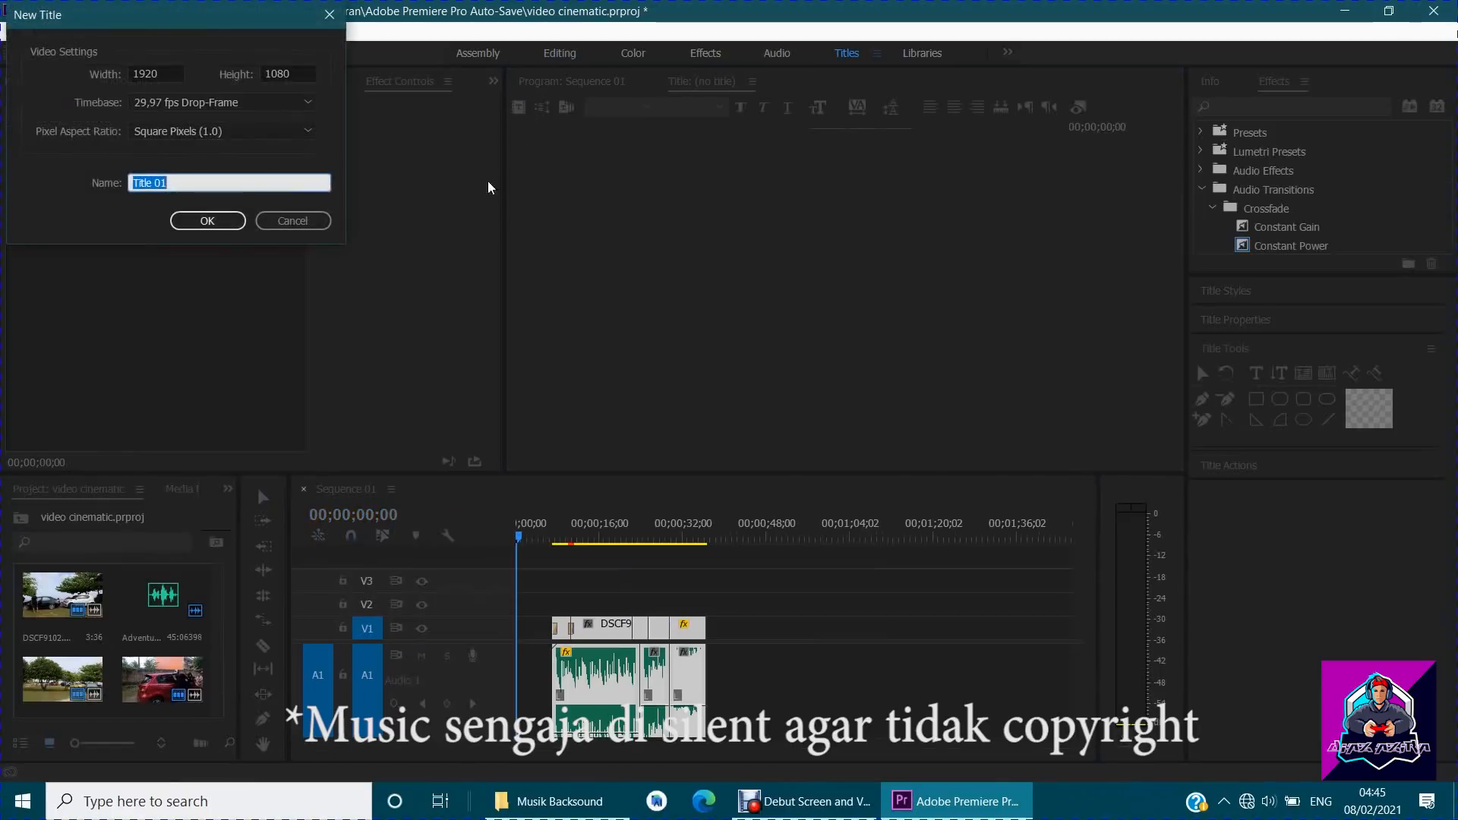
click(228, 218)
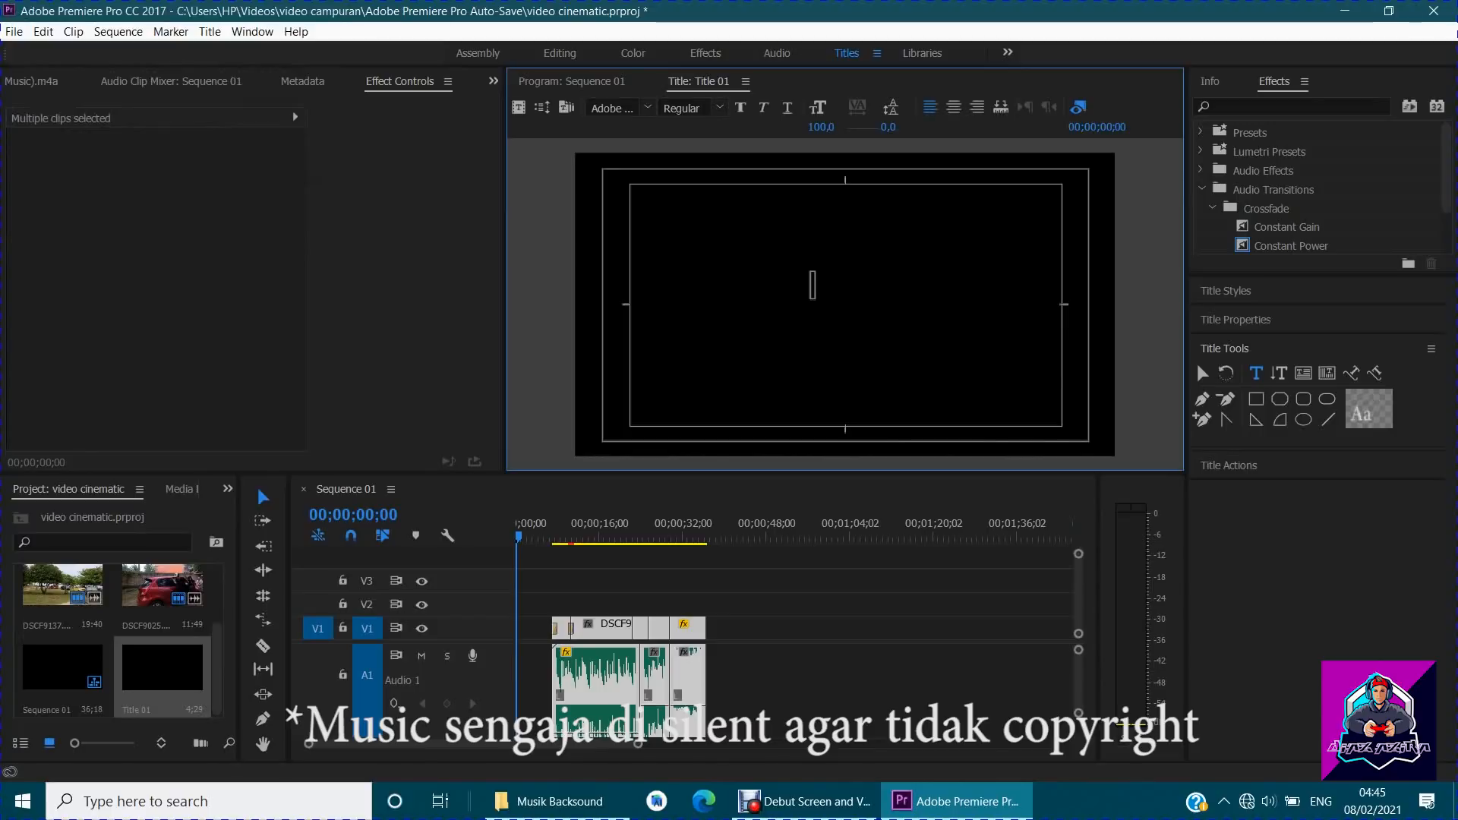
Add the text "my cinematic" to the title and center it in the frame.
click(812, 284)
text(my)
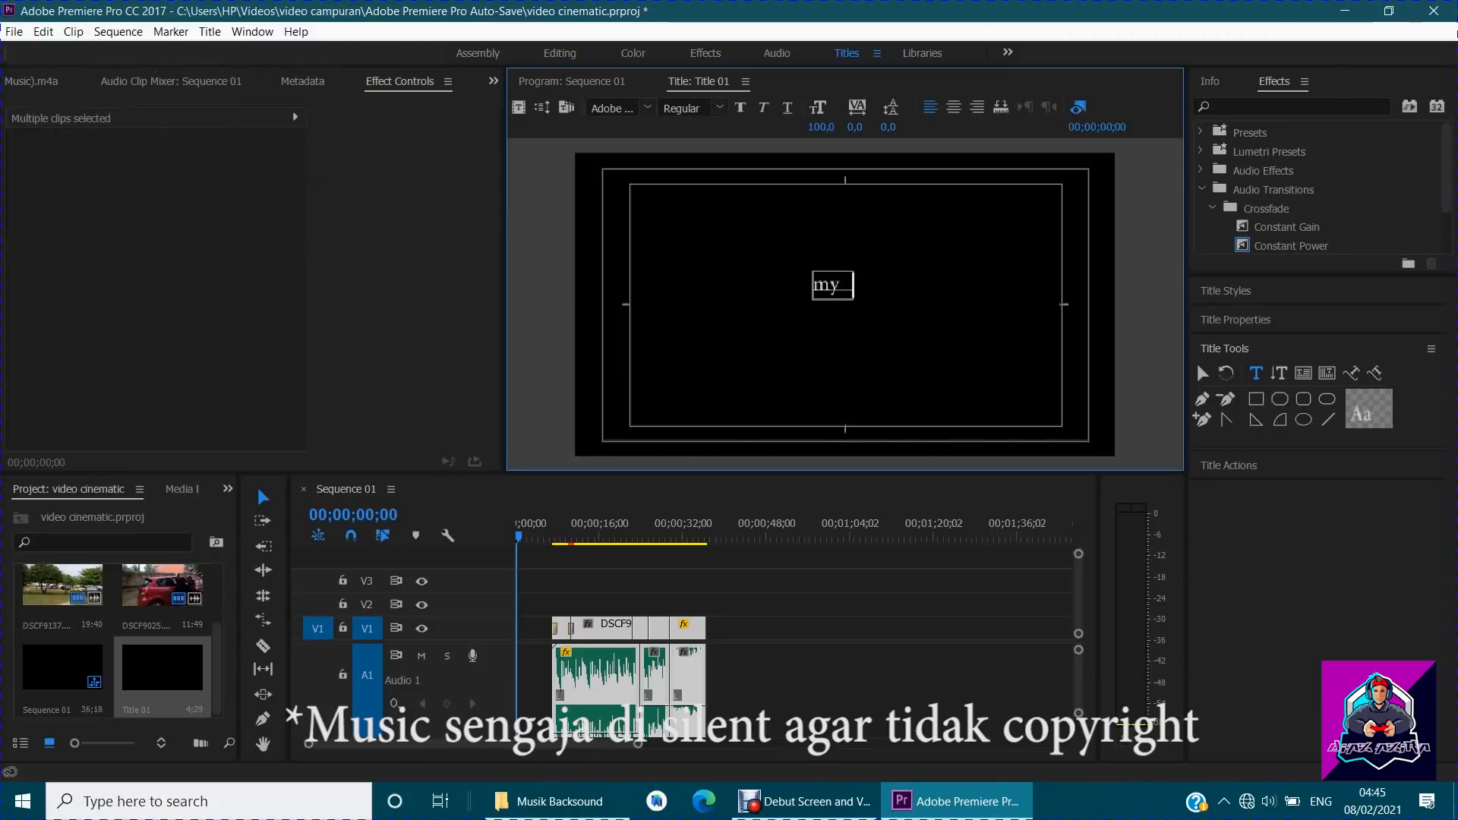
text( cinematic)
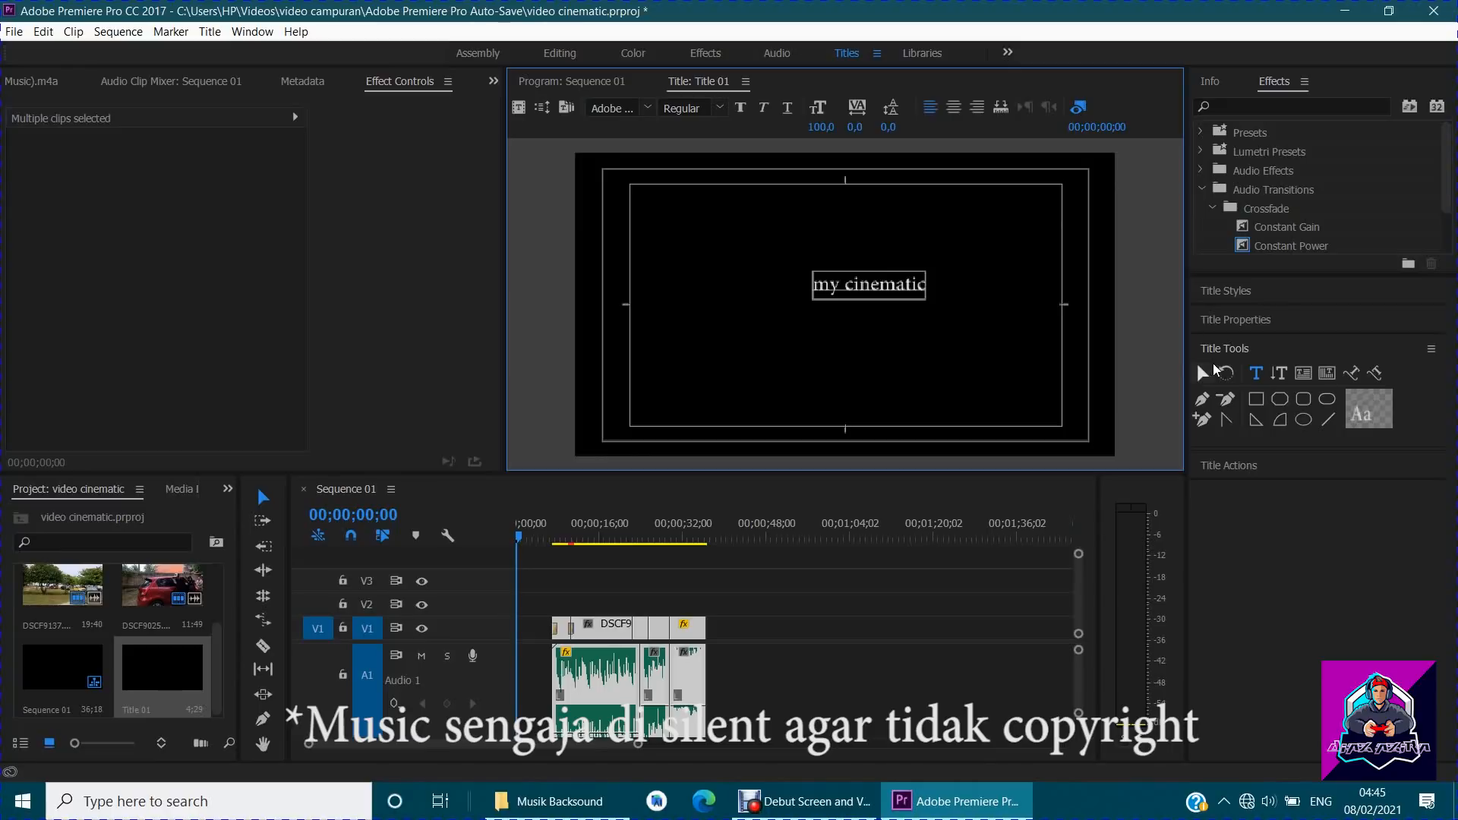
click(1240, 466)
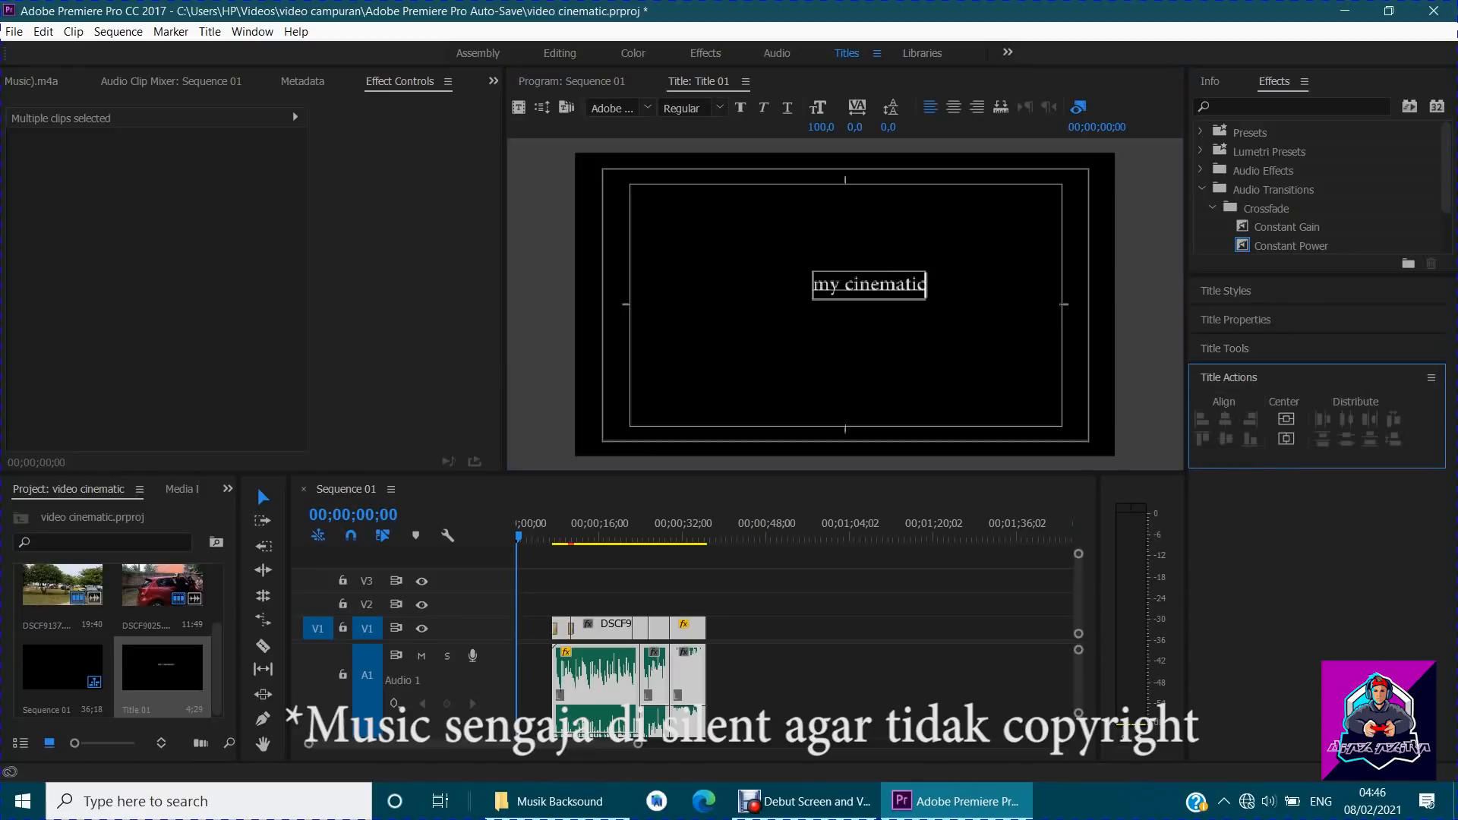
click(1285, 439)
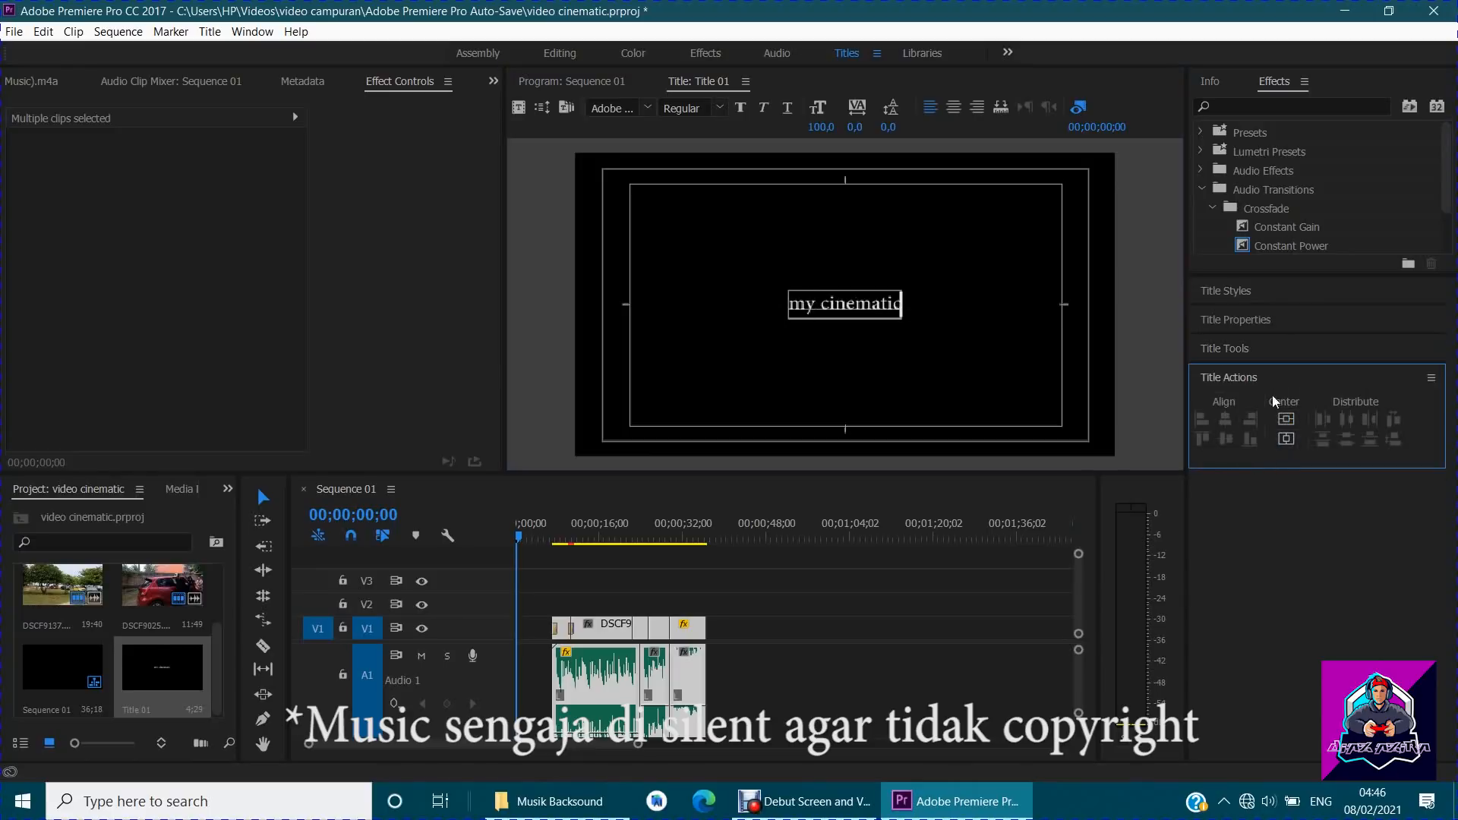
Browse the font families in the title's properties and apply ObelixPro to the title text.
click(1254, 352)
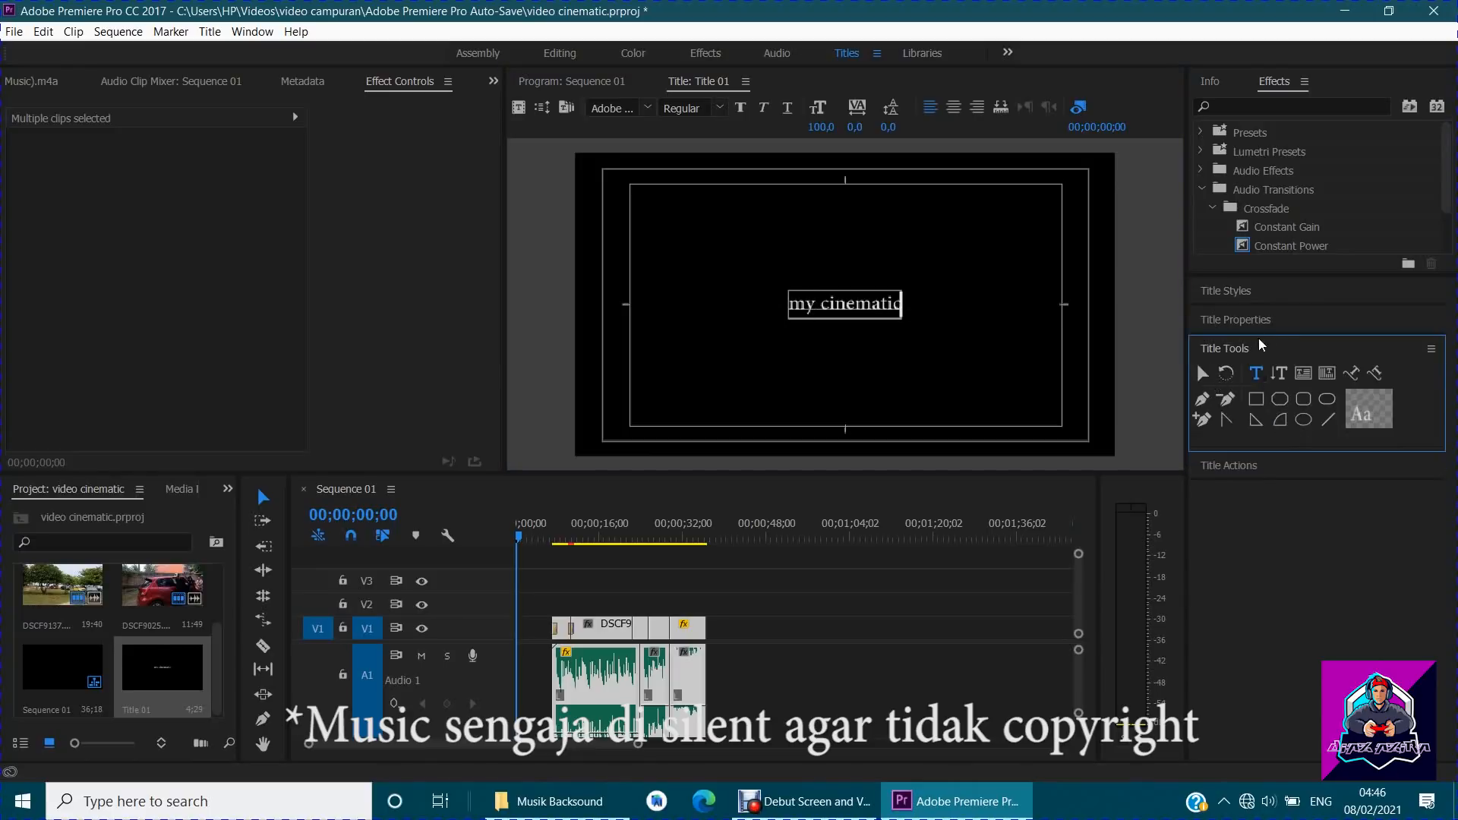
click(1254, 322)
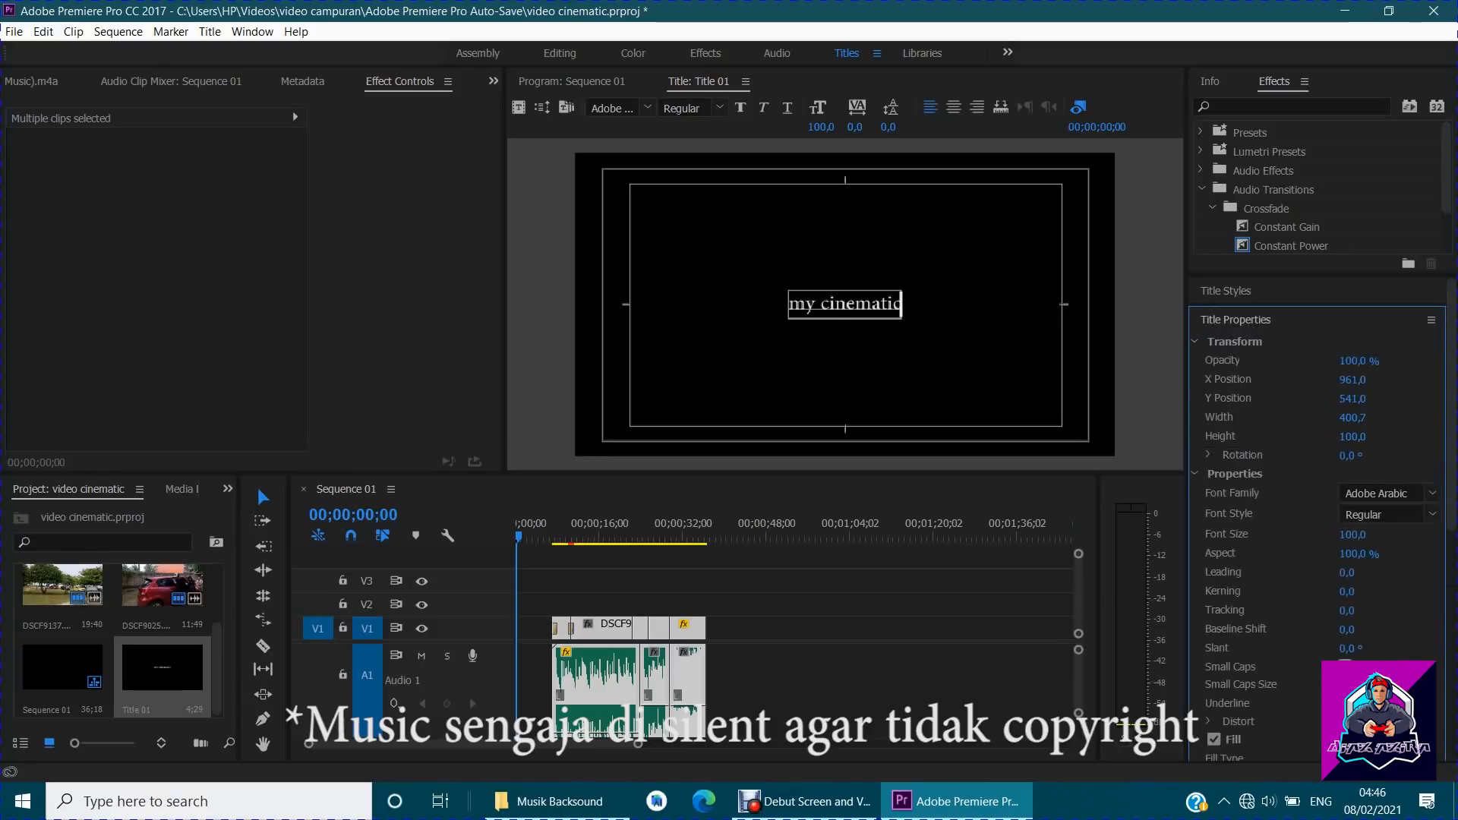
click(1432, 493)
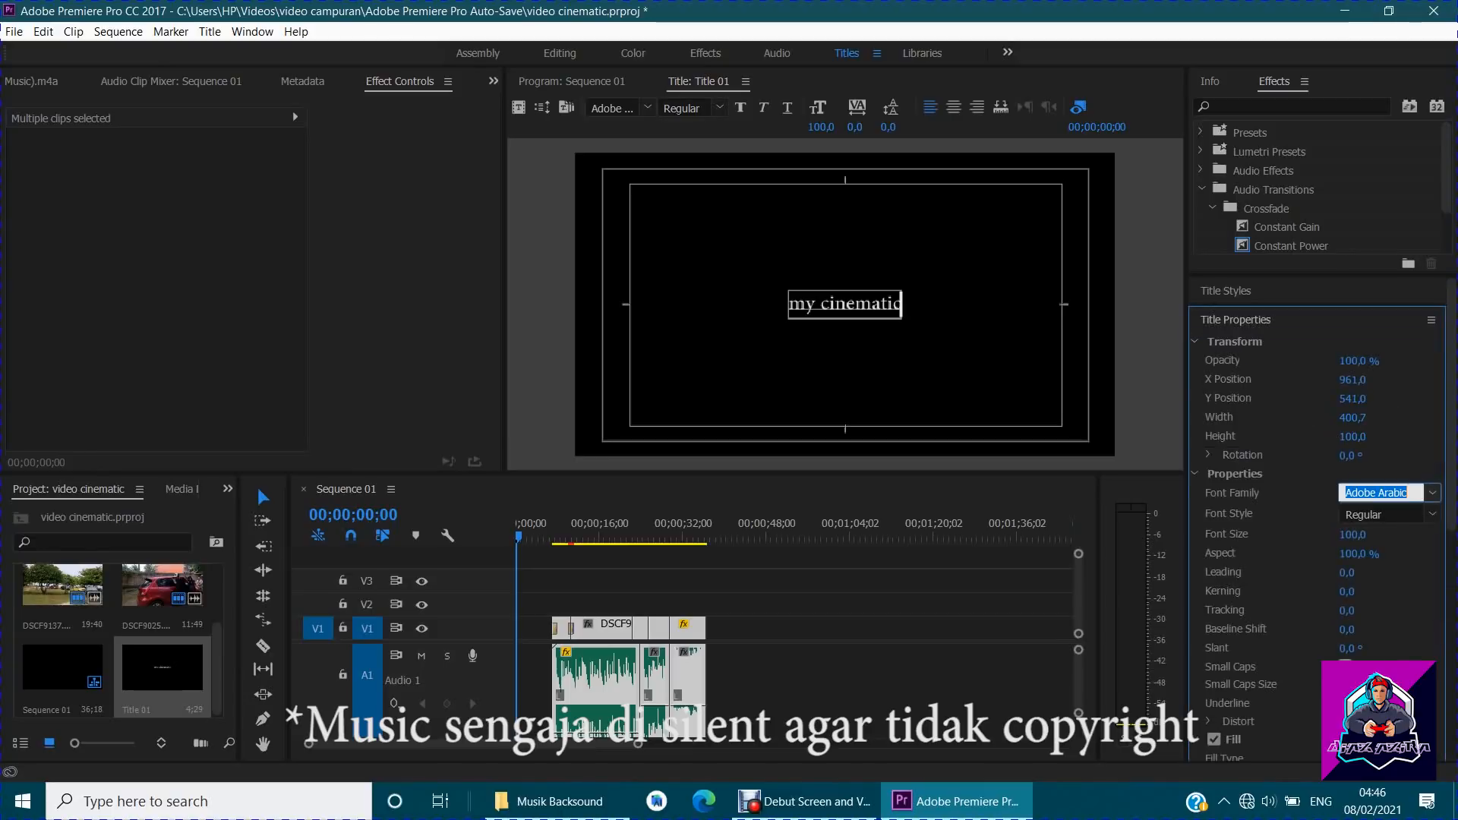
key(Down)
key(Down)
key(Down)
key(Down)
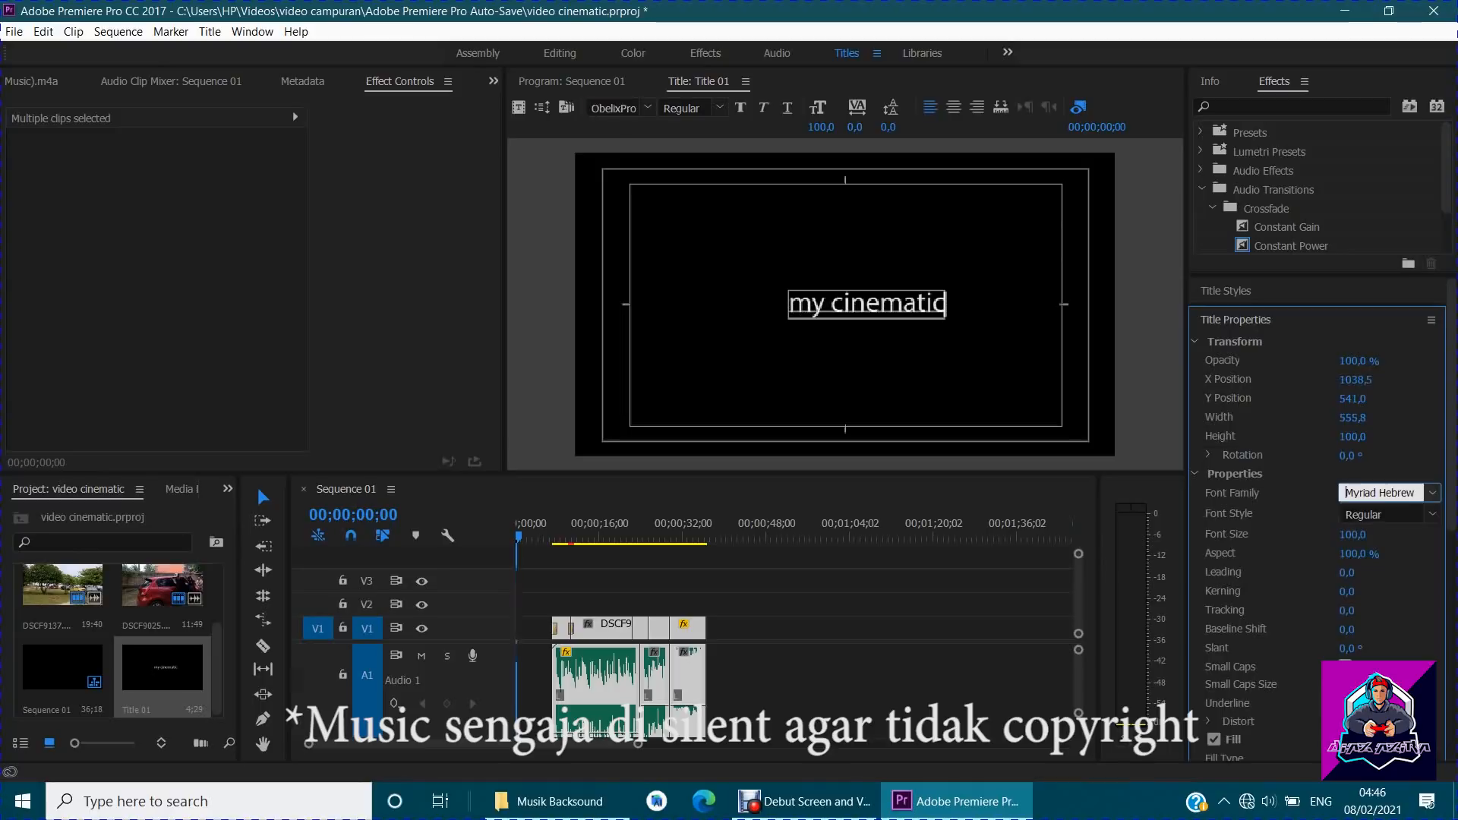
key(Down)
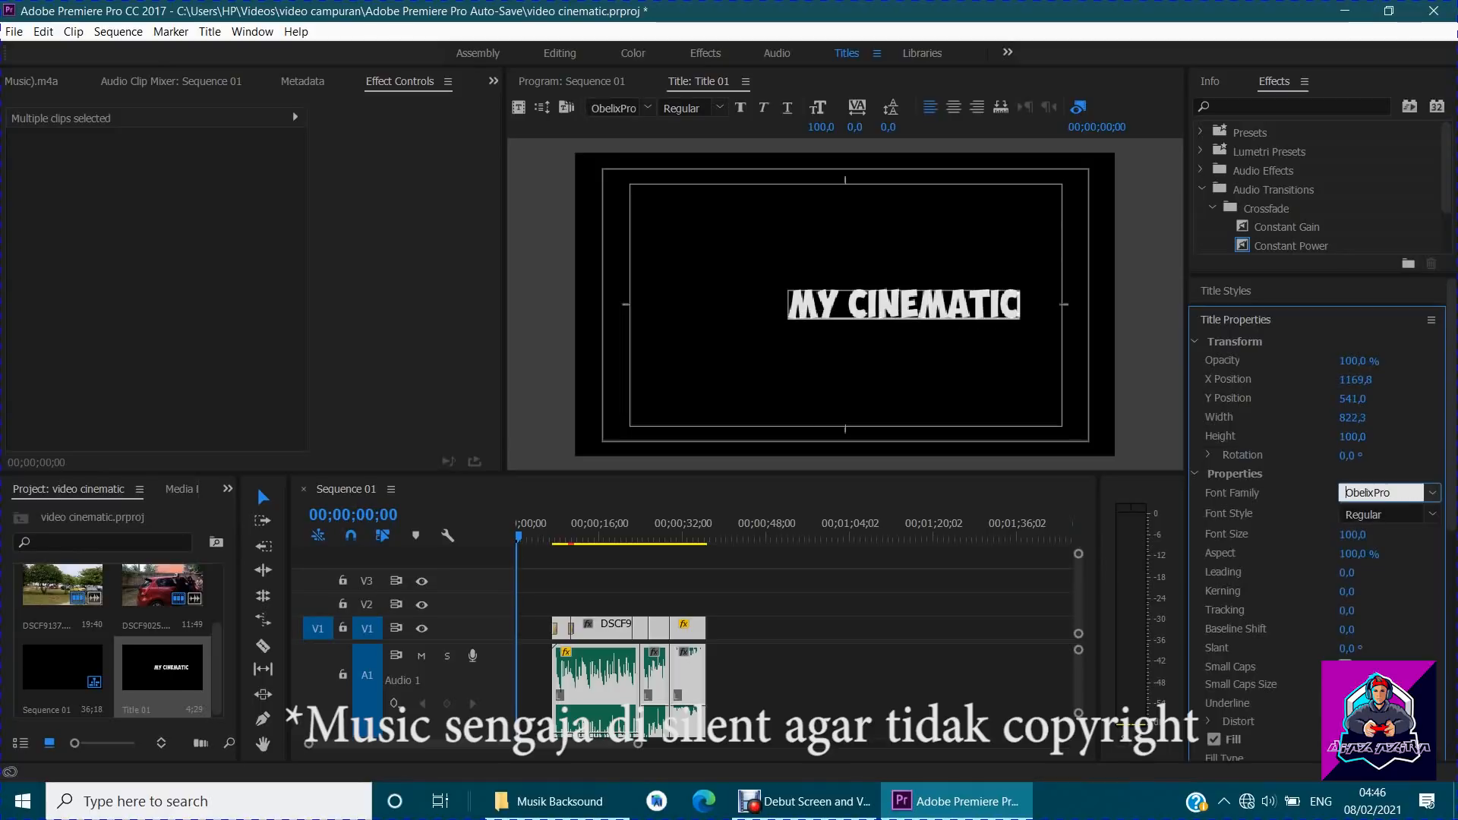
key(Down)
key(Down)
key(Down)
key(Down)
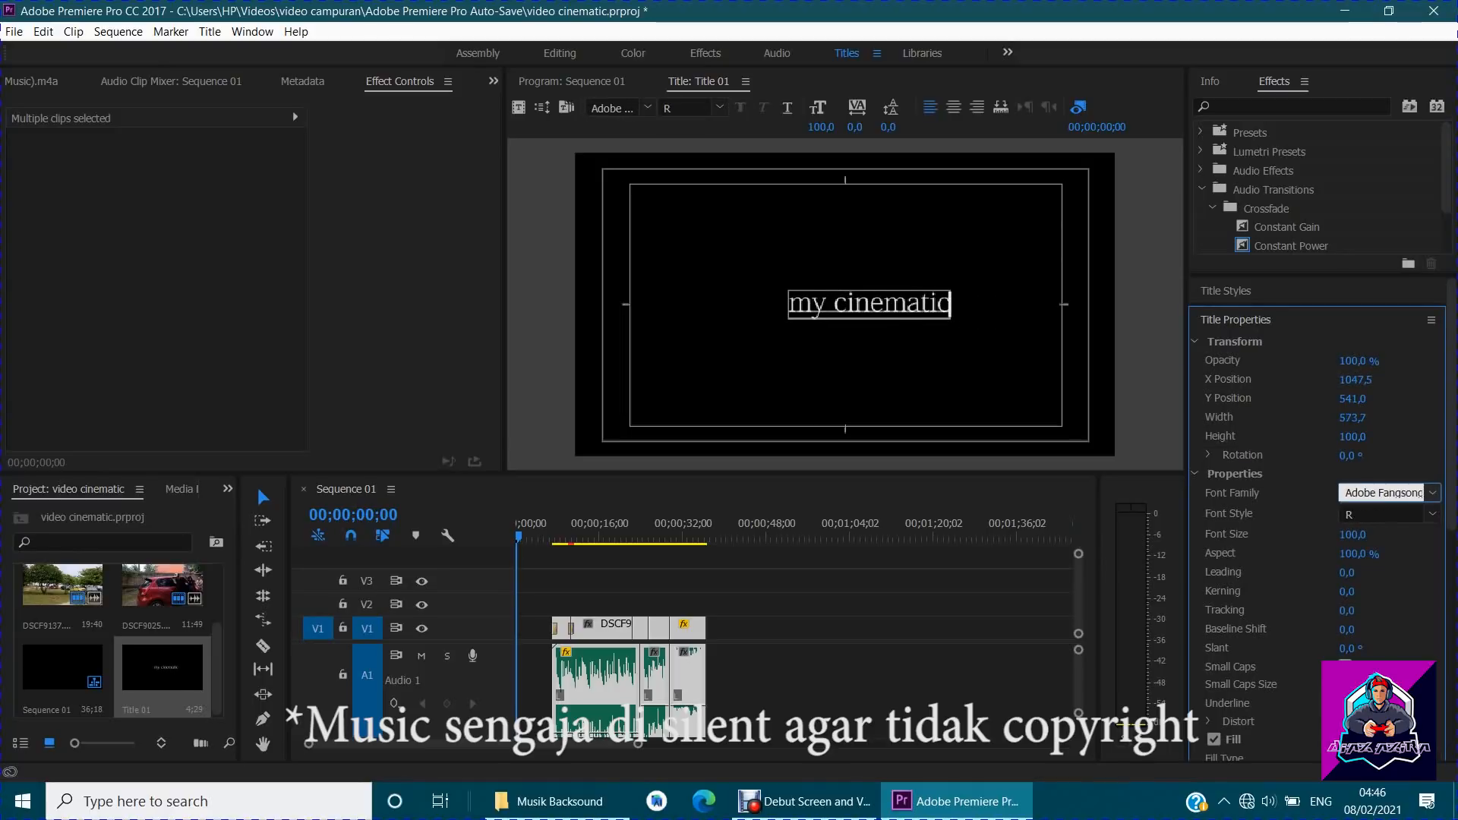
key(Down)
key(Down)
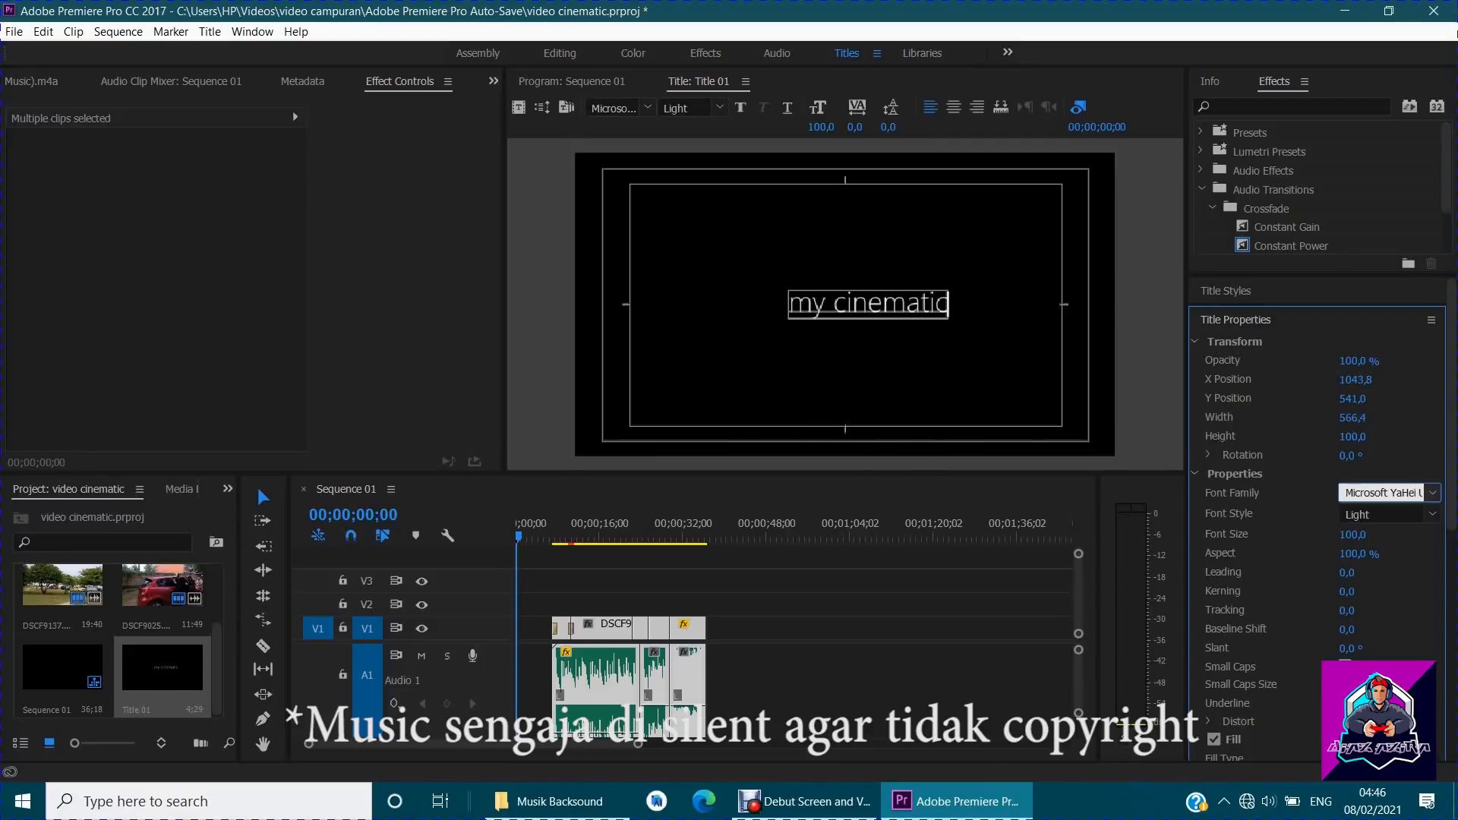
key(Down)
key(Down)
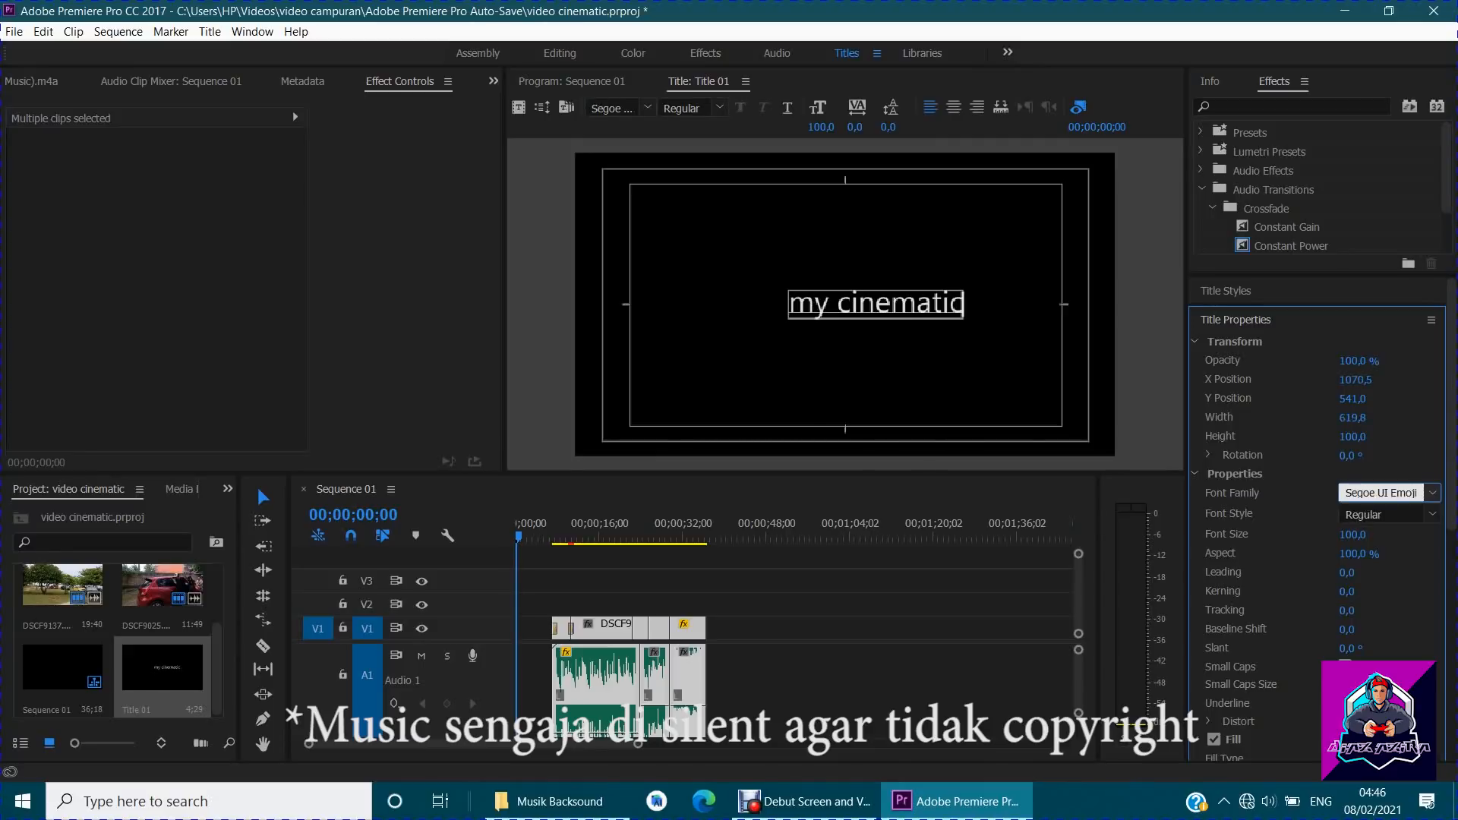
key(Down)
key(Down)
key(Down)
key(Down)
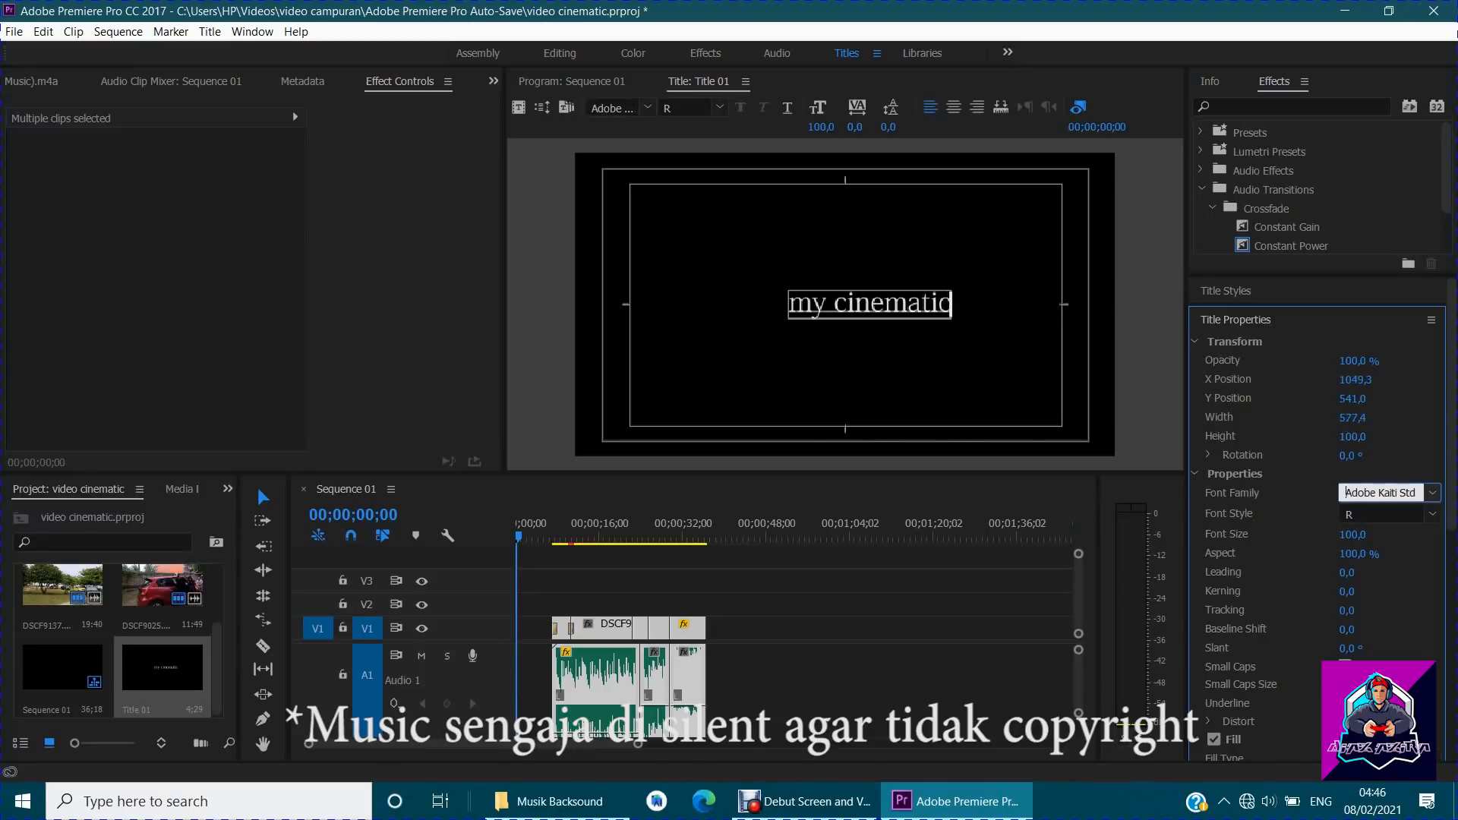
key(Down)
key(Down)
key(Down)
key(Down)
key(Down)
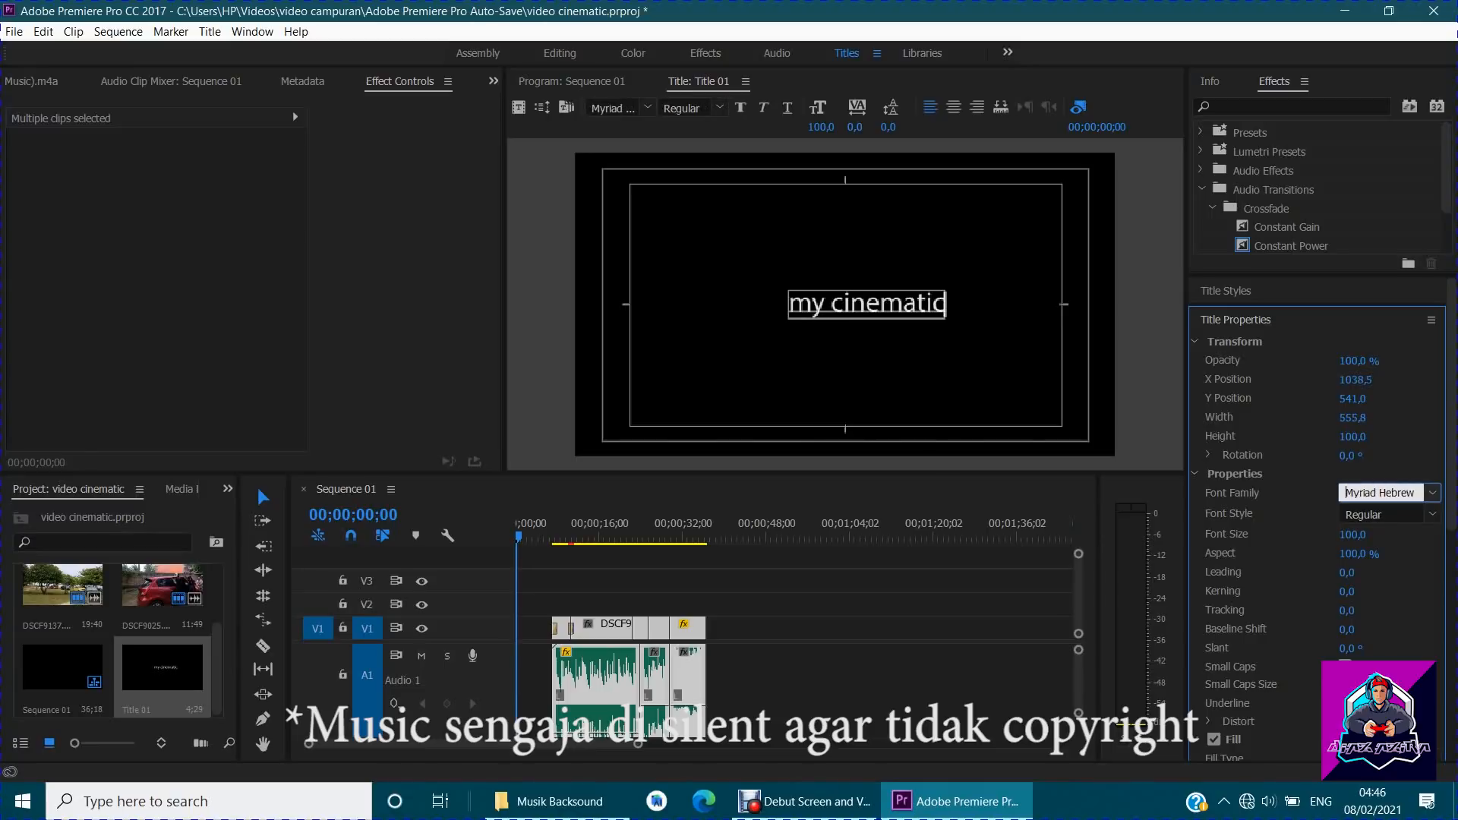
key(Down)
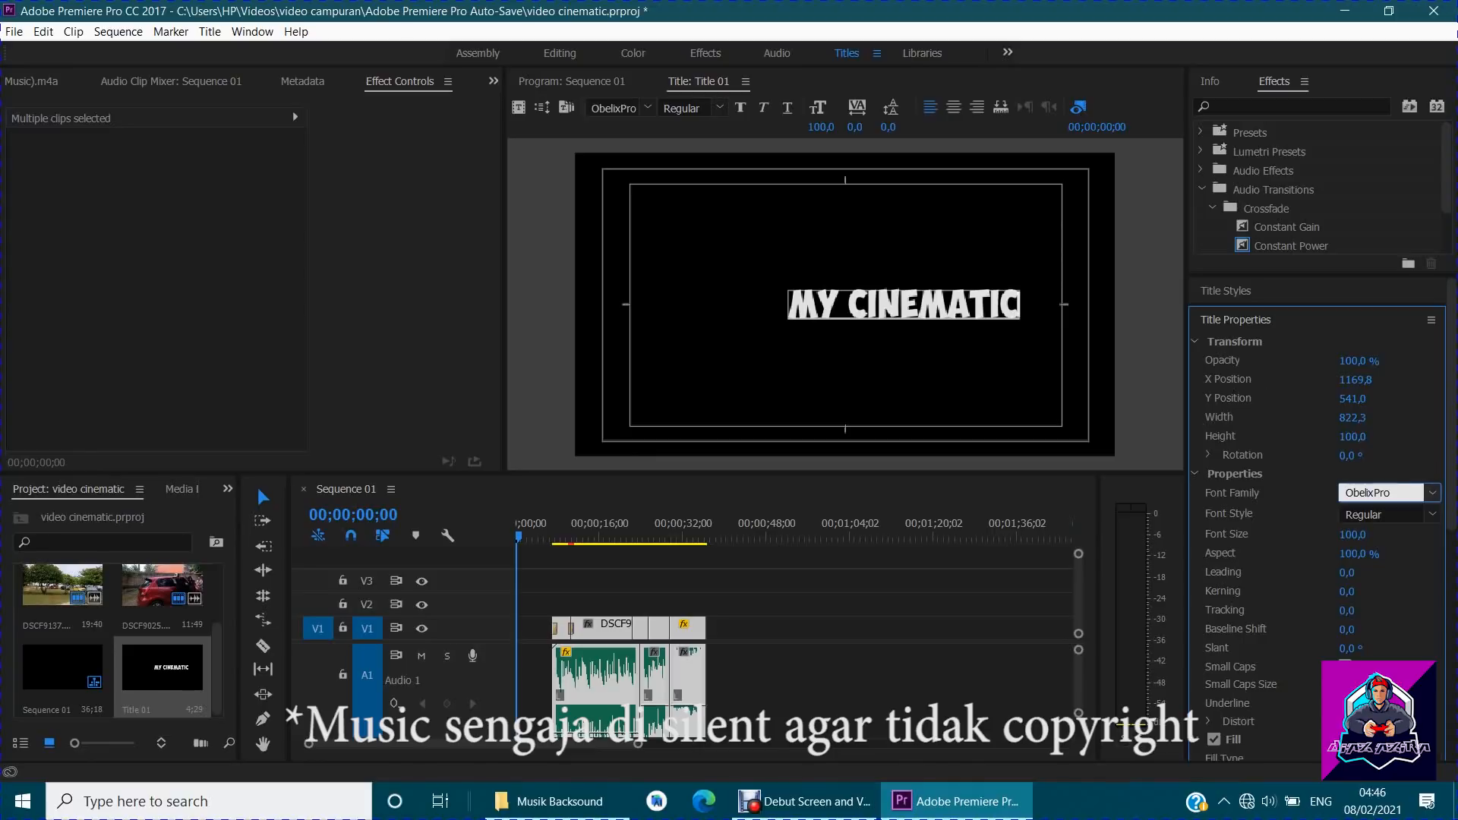
key(Return)
Set the title text's Y Position to 539.0 and center the text in the frame.
key(ctrl+shift+c)
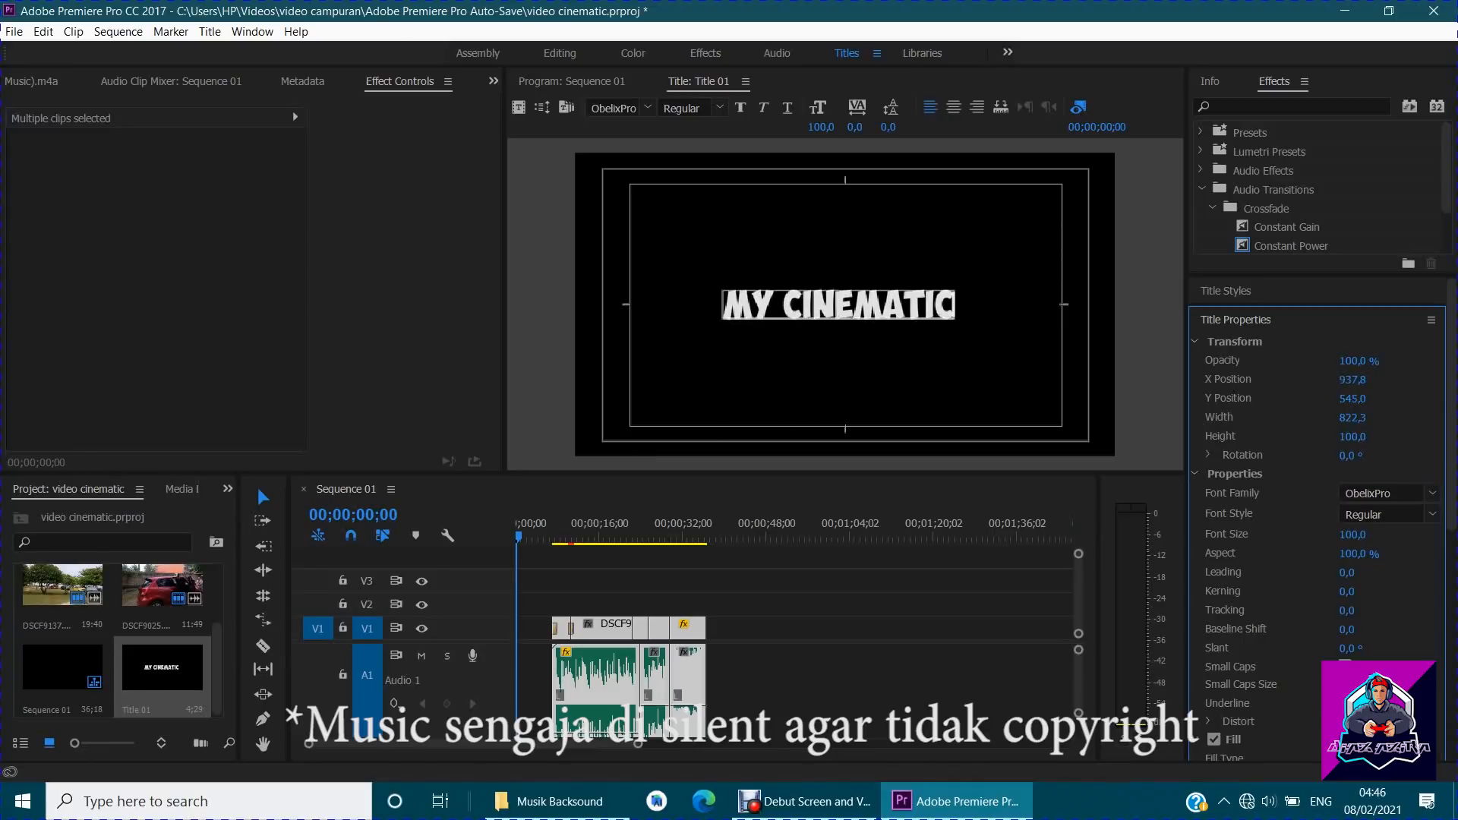
mouse_move(1352, 399)
mouse_down()
mouse_move(1381, 397)
mouse_move(1302, 395)
mouse_move(1332, 380)
mouse_up()
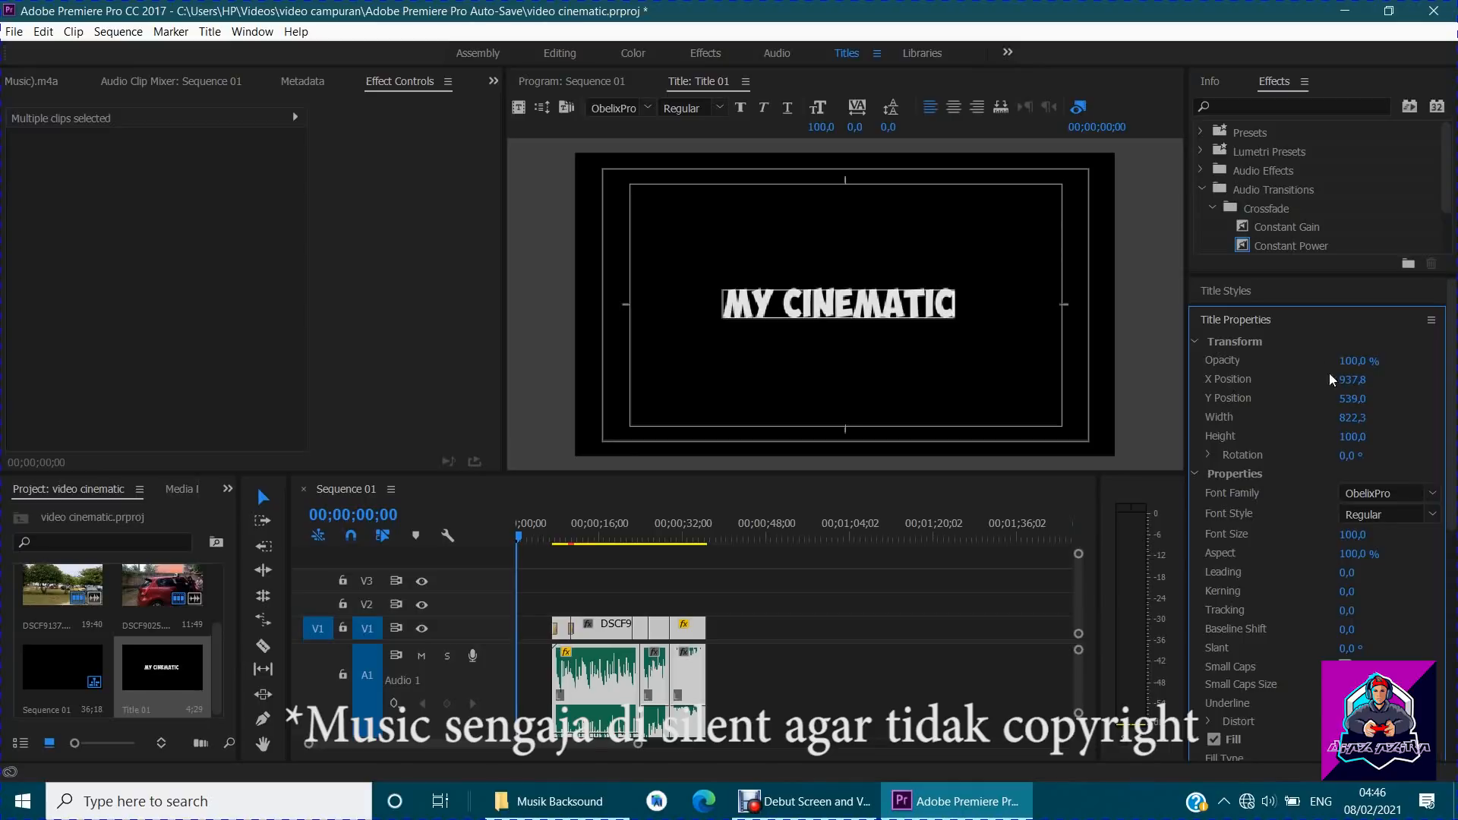
click(1210, 325)
click(1225, 377)
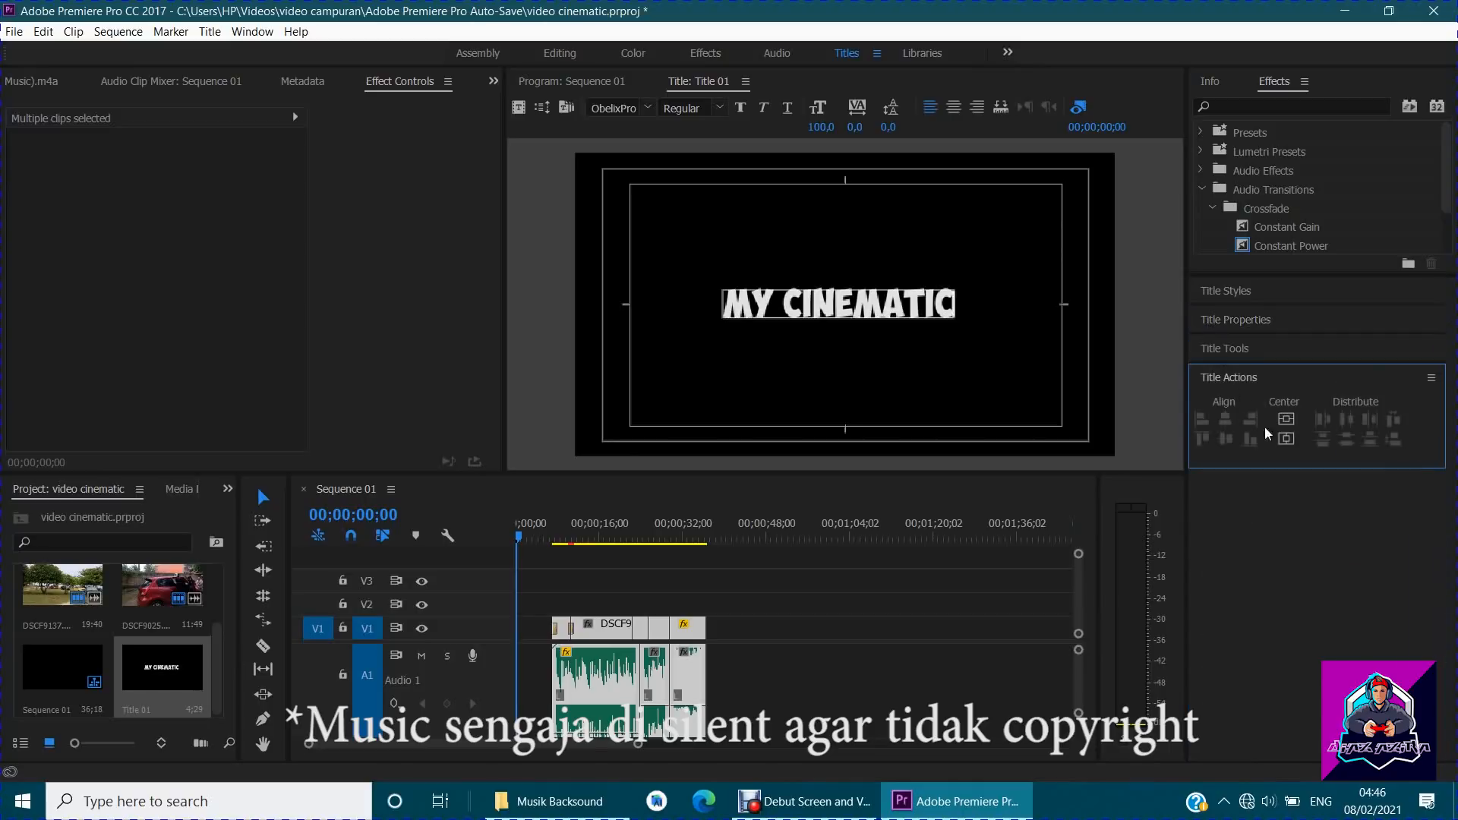
click(1286, 420)
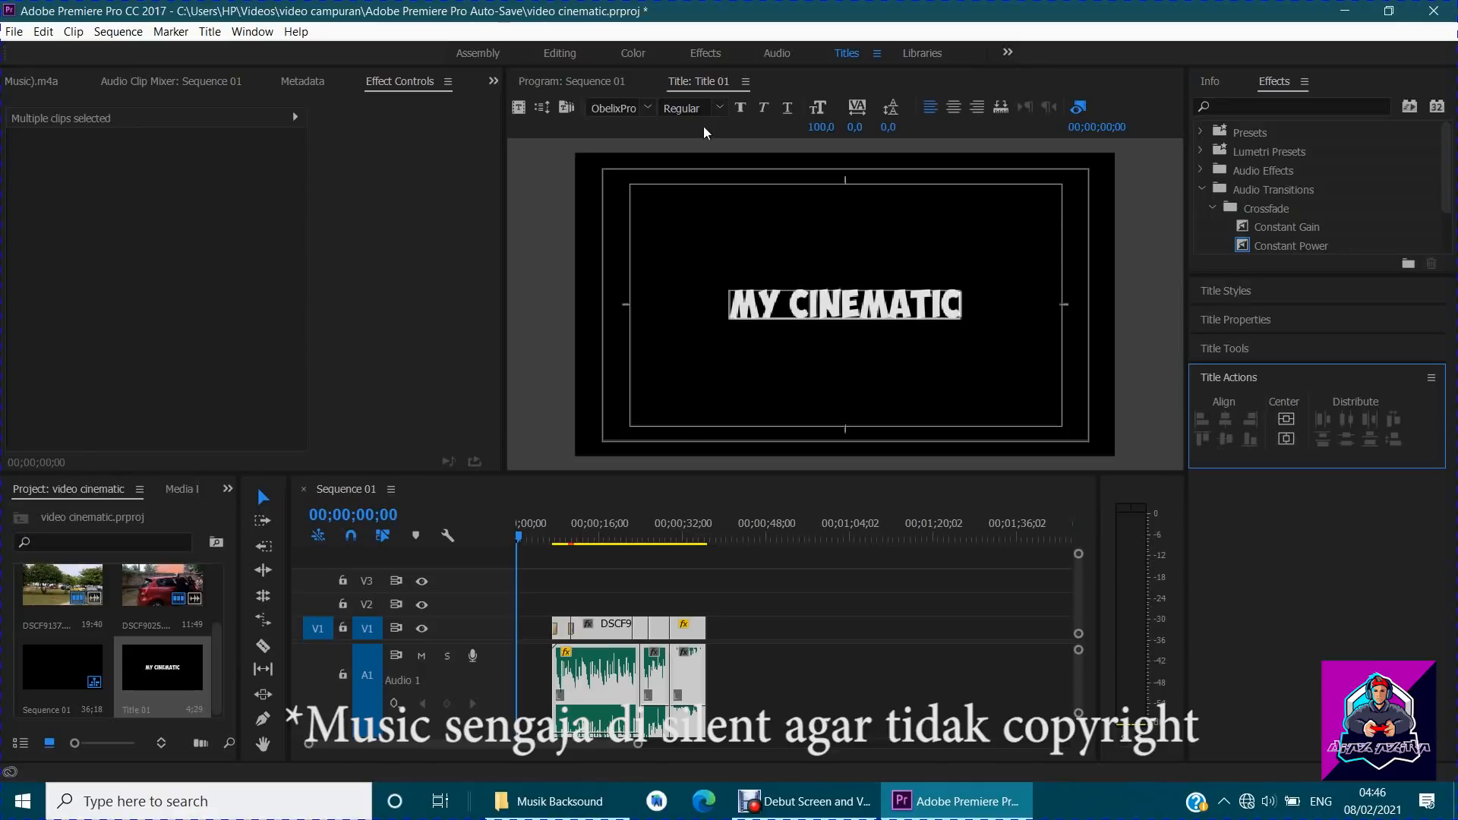
Return to the Editing workspace and place Title 01 from the project at the start of track V1.
click(559, 54)
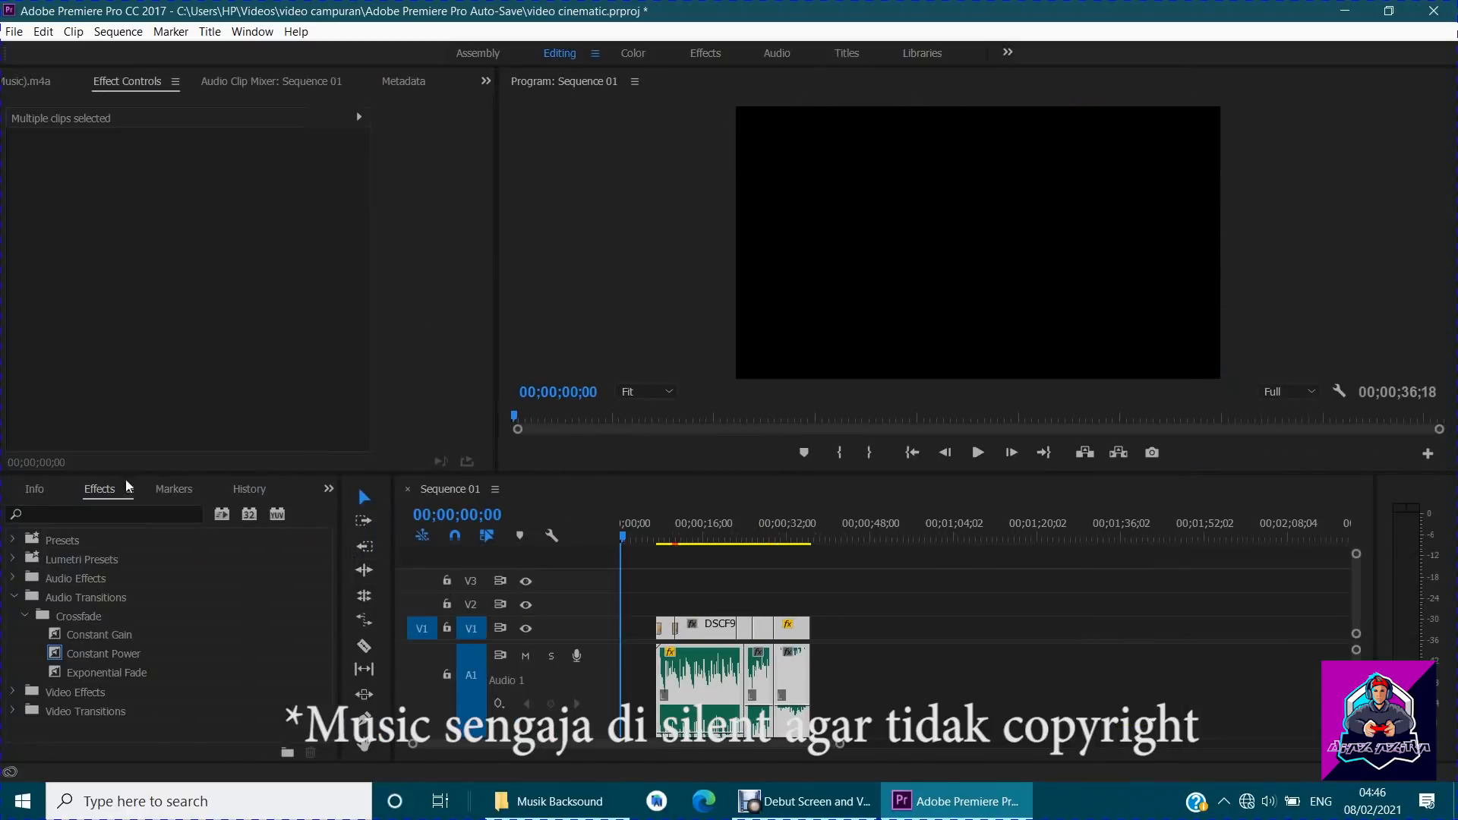
click(326, 489)
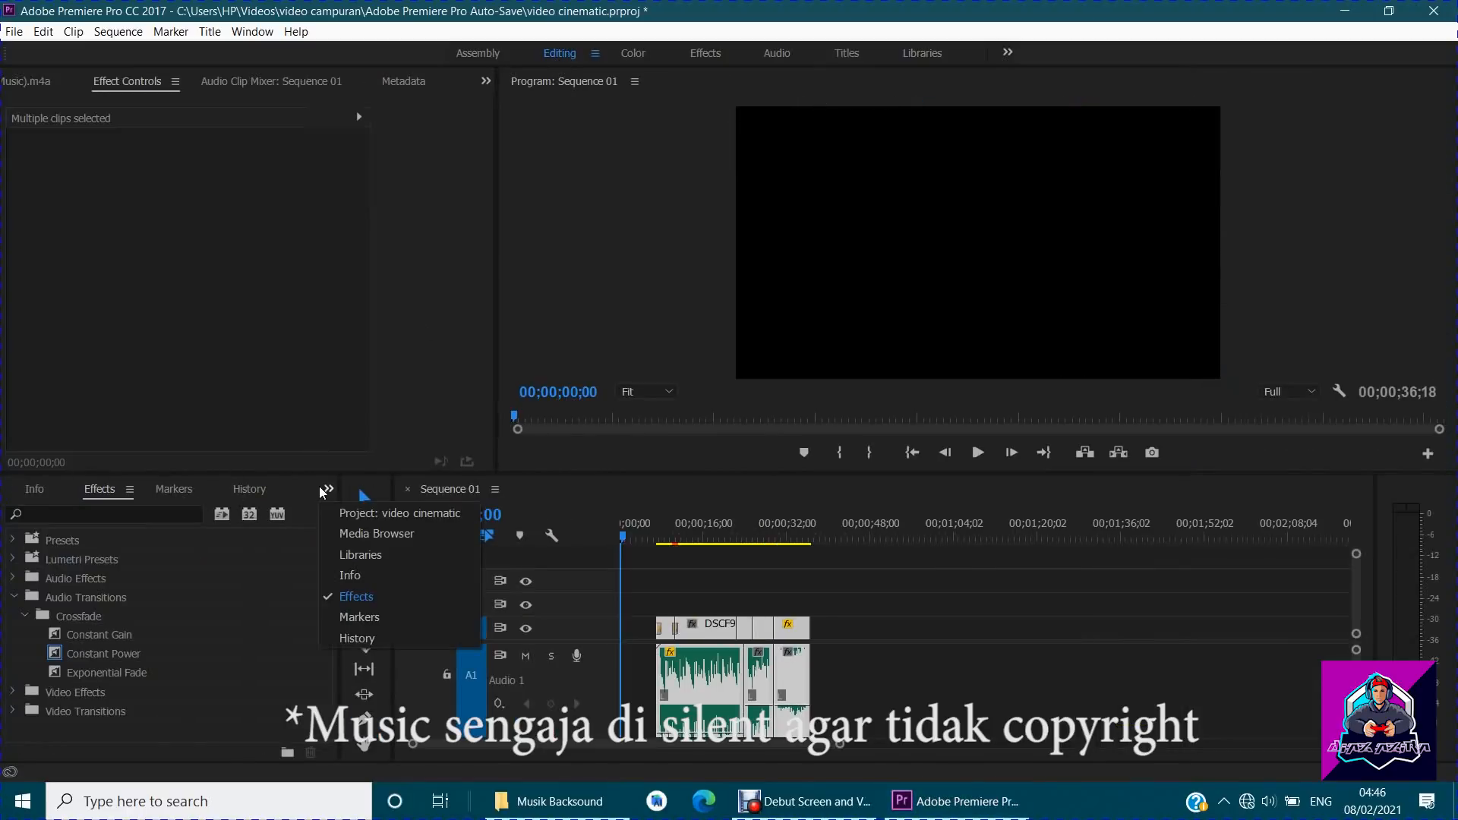
click(372, 516)
click(328, 490)
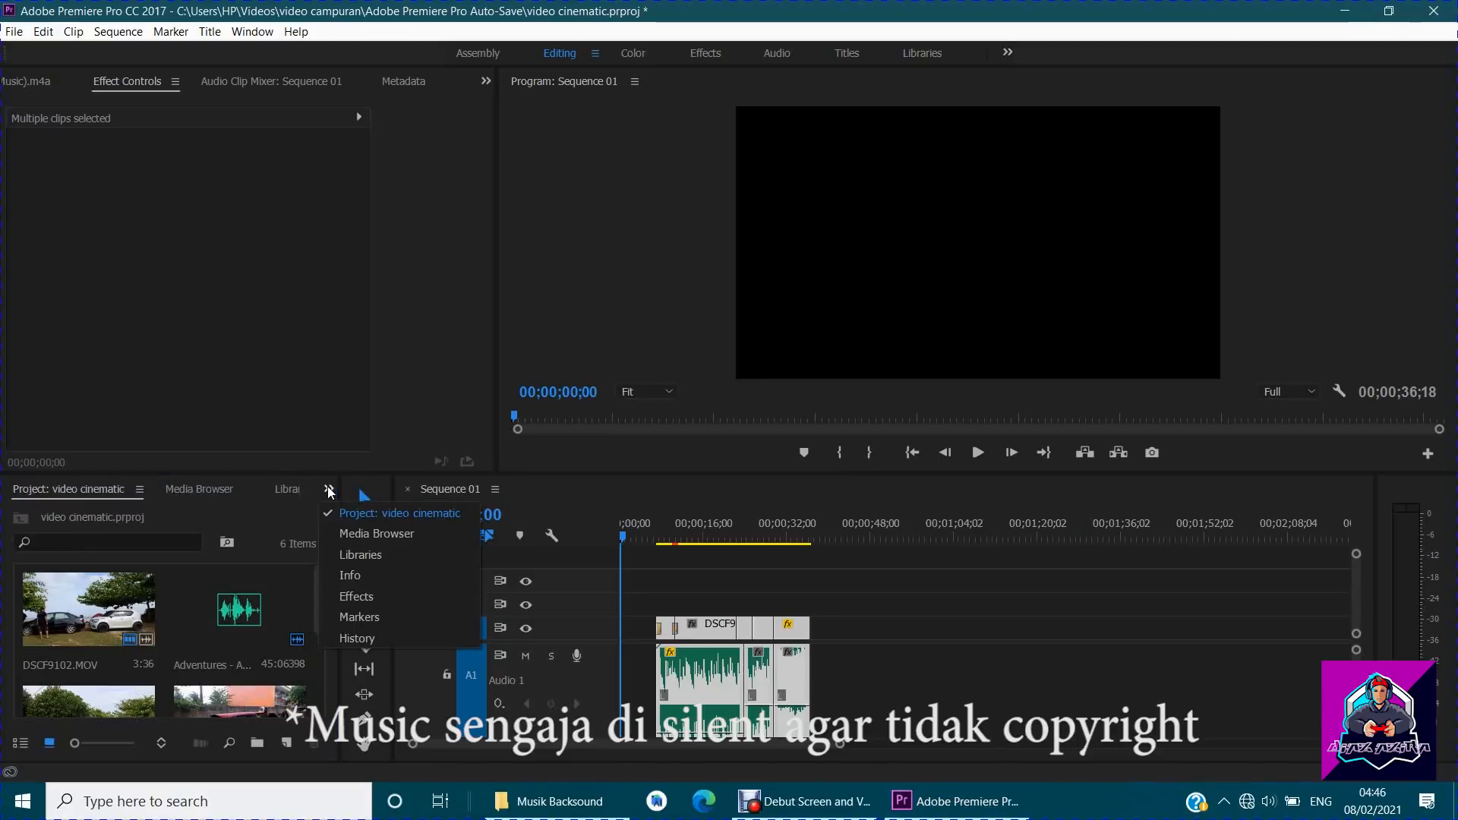
click(342, 597)
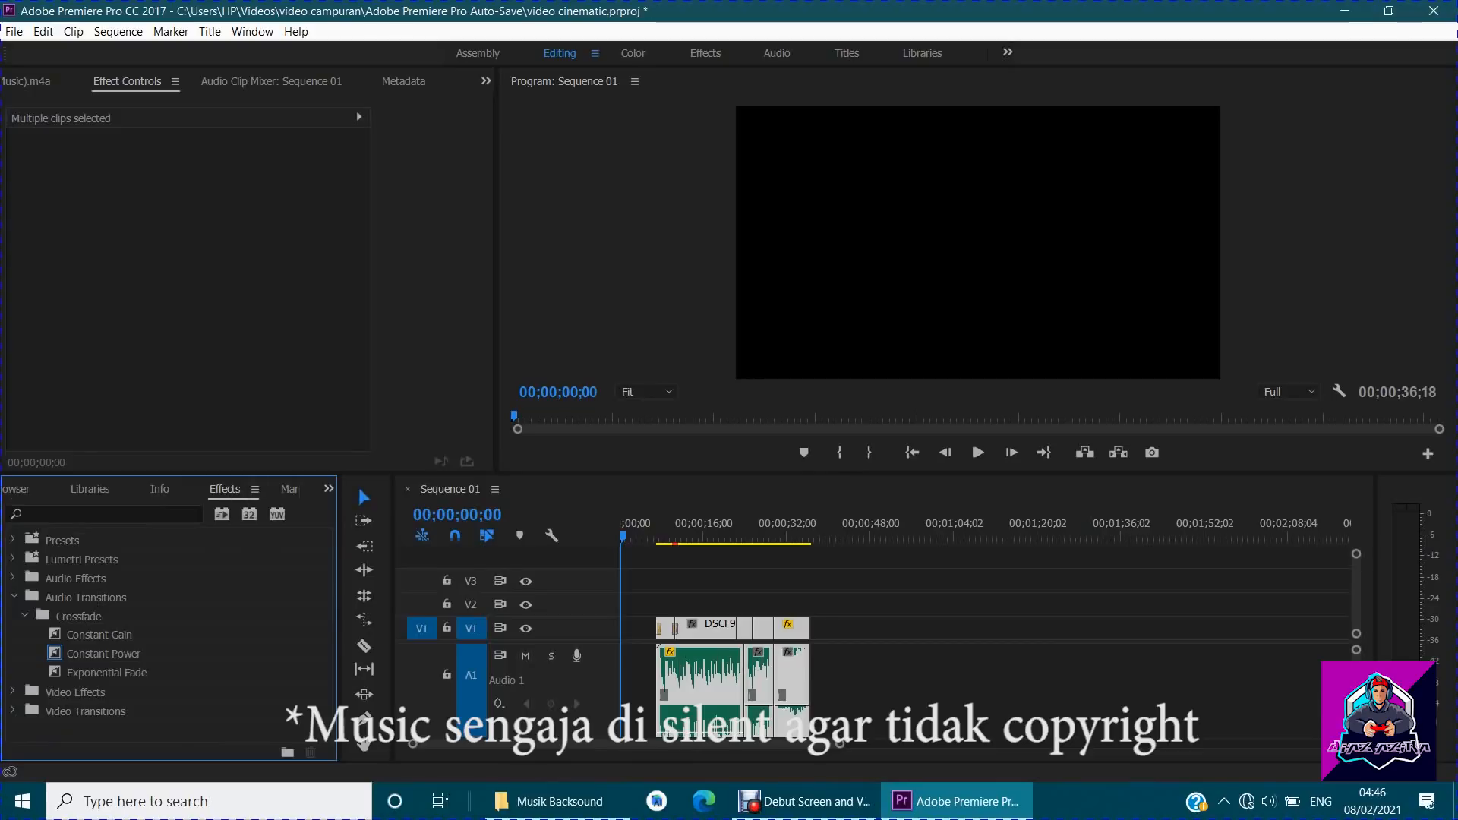
click(328, 490)
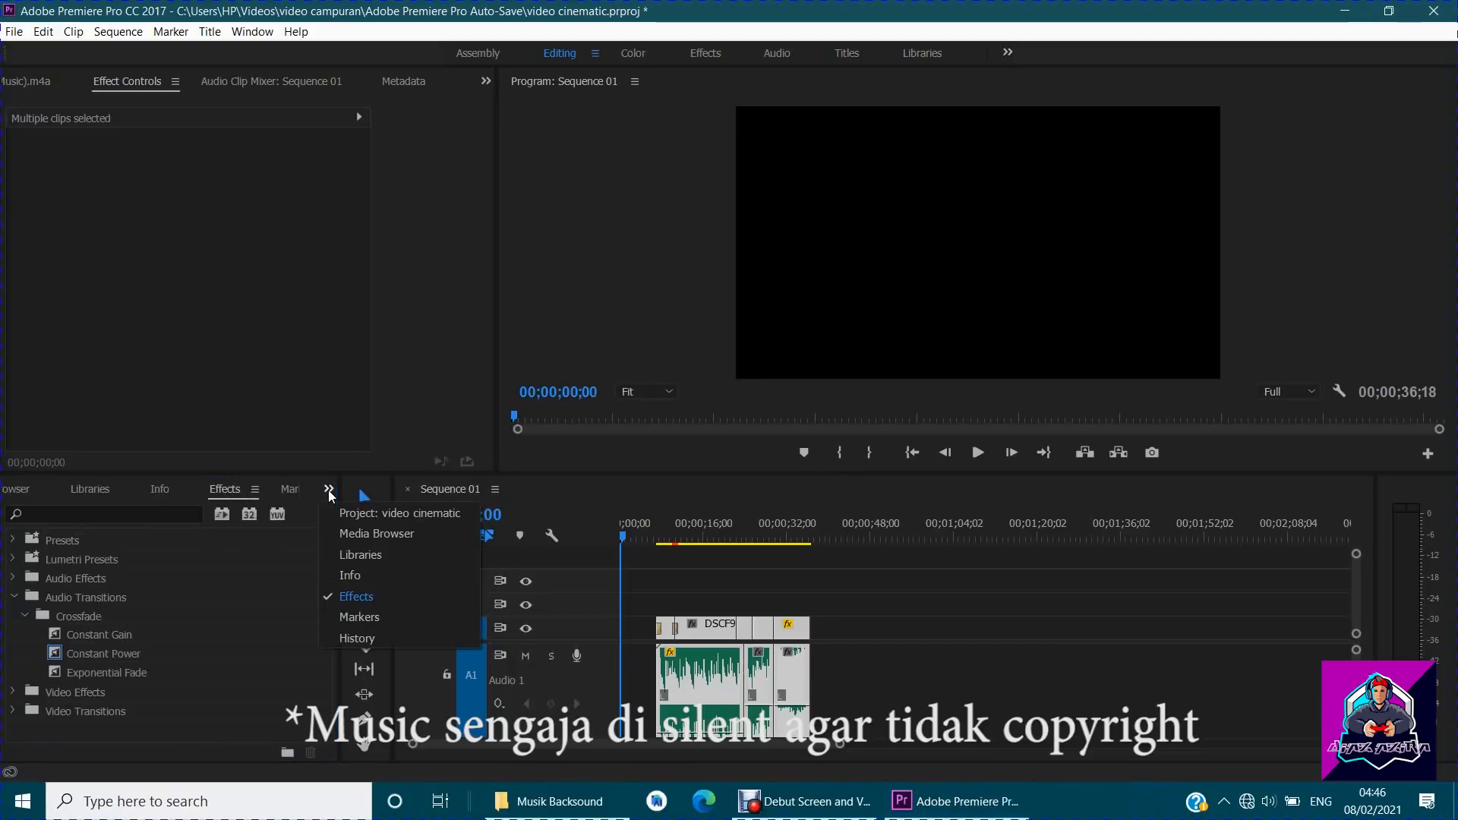
click(353, 513)
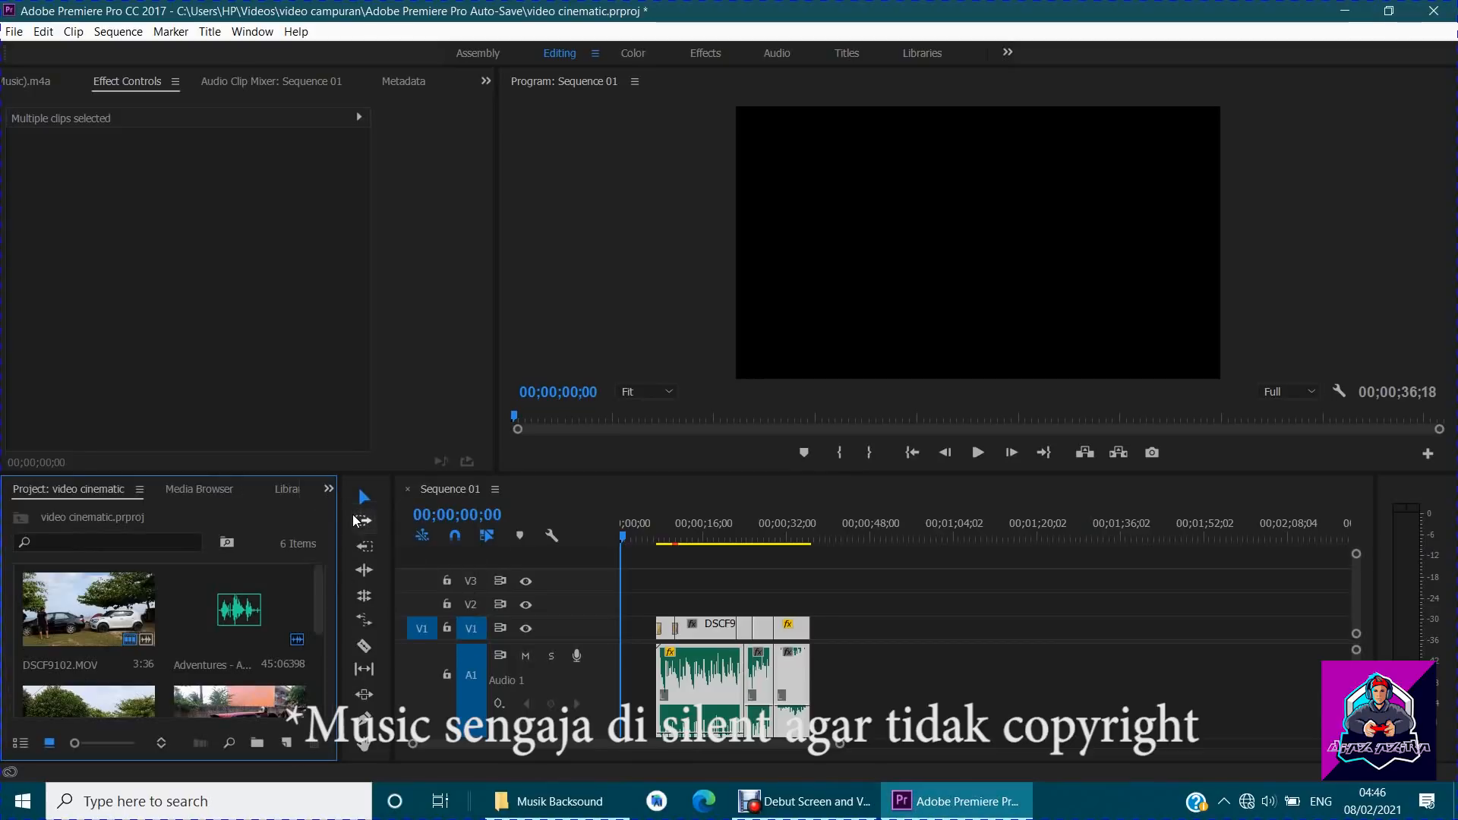
scroll(276, 609, down, 2)
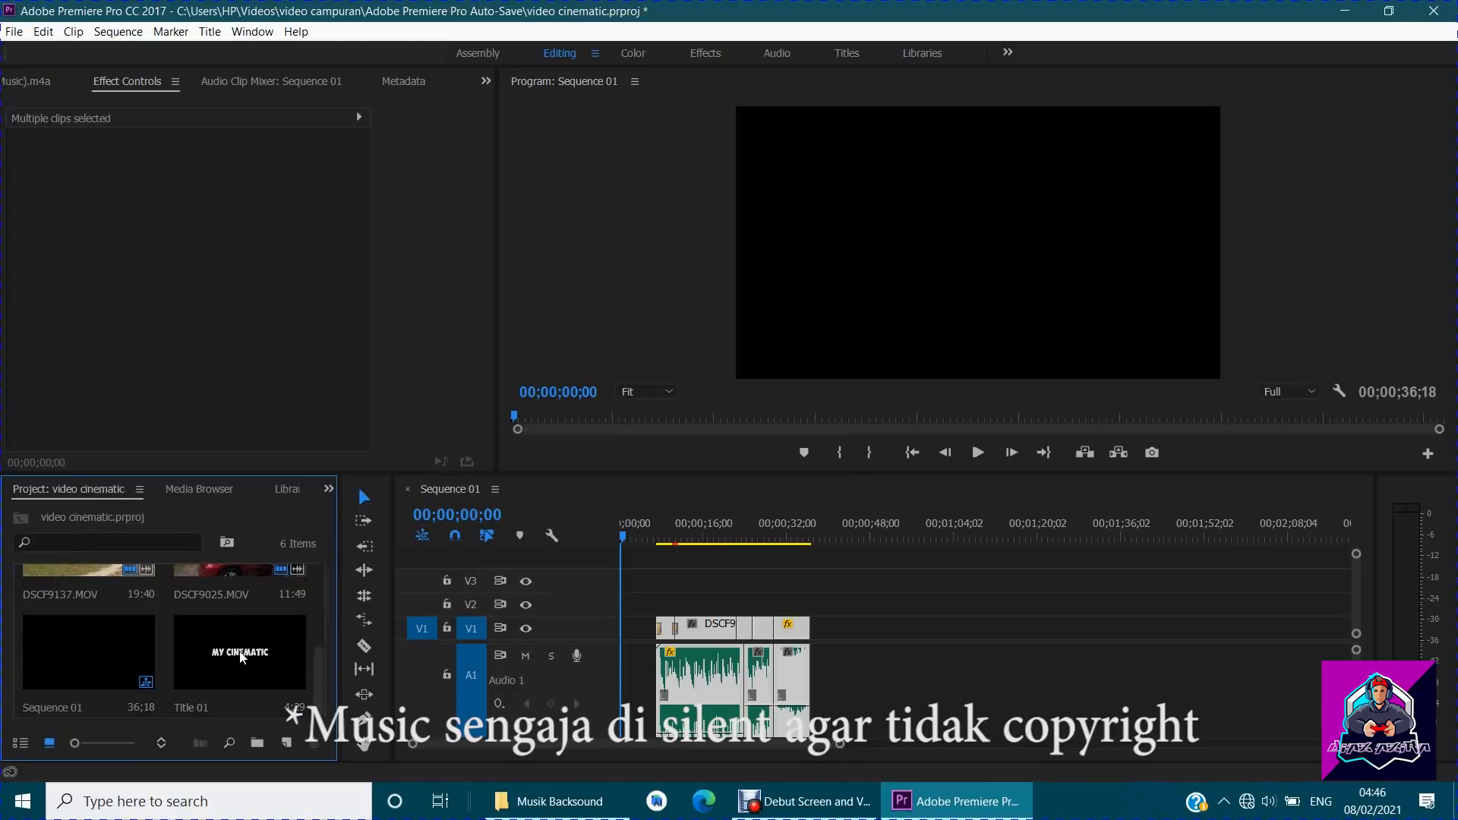
drag(242, 658, 633, 628)
Ripple-delete the gap between the title and the first video clip and play the opening of the sequence.
click(651, 631)
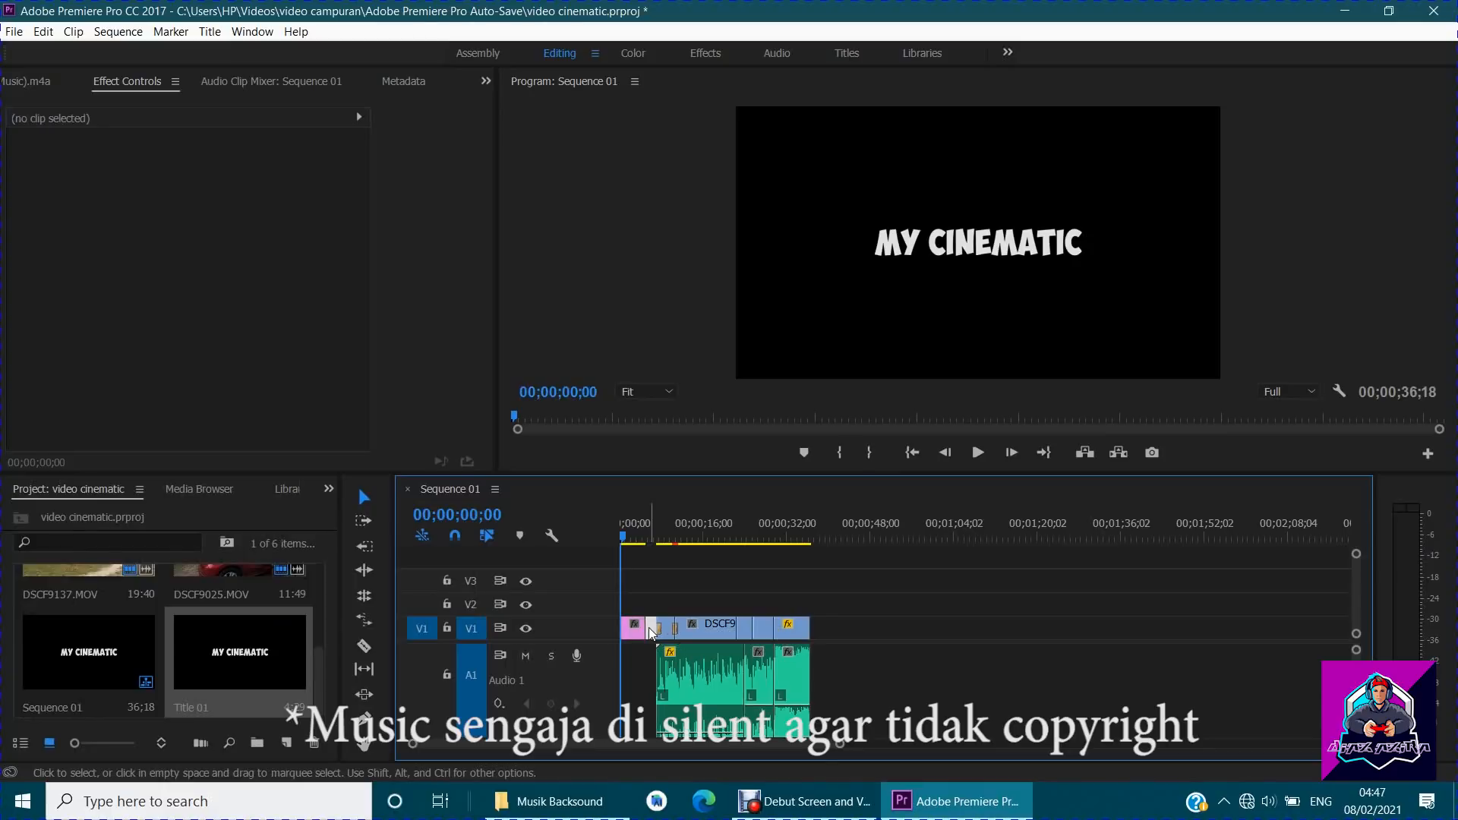
key(Delete)
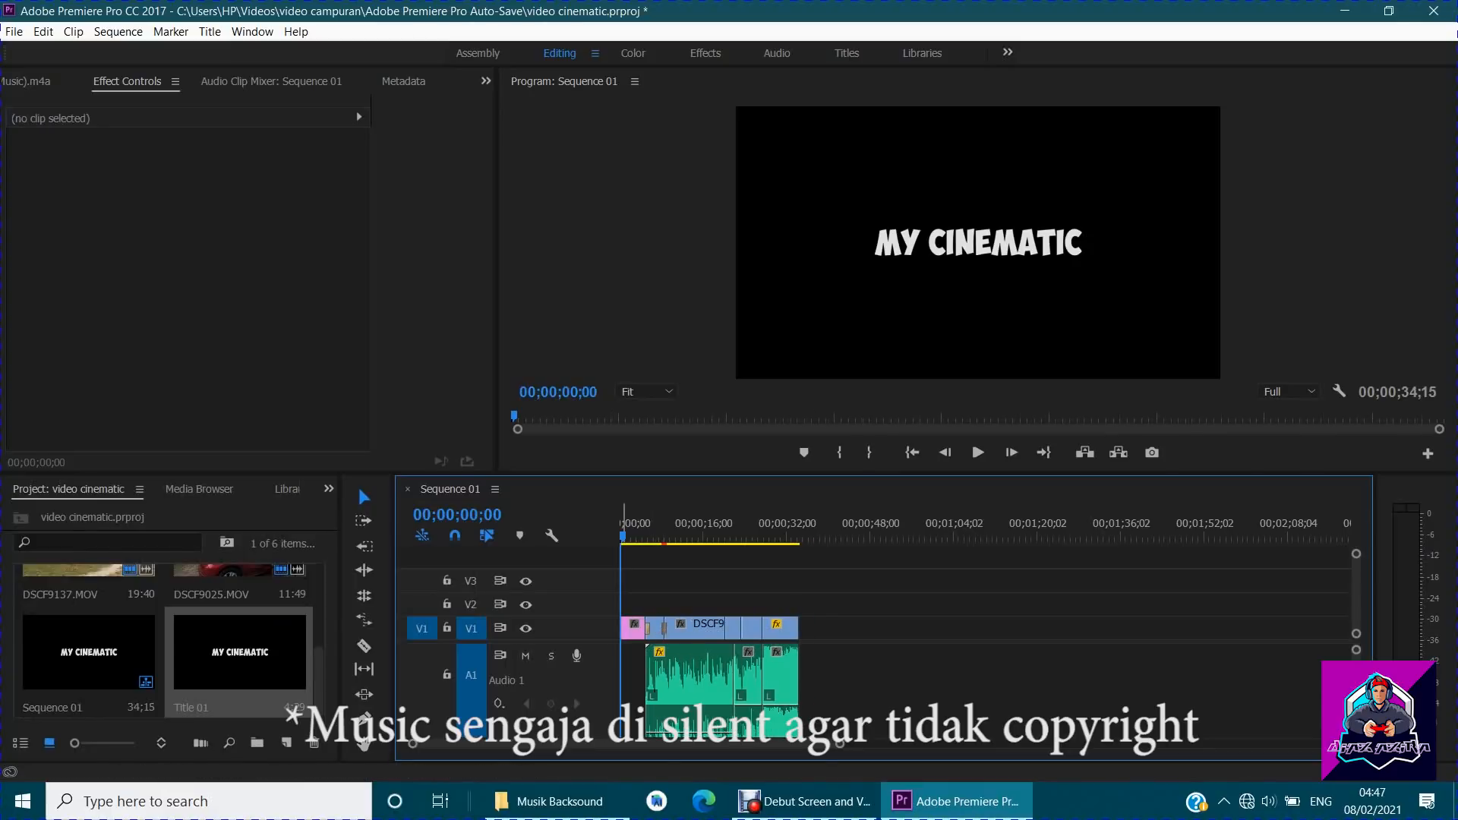
key(space)
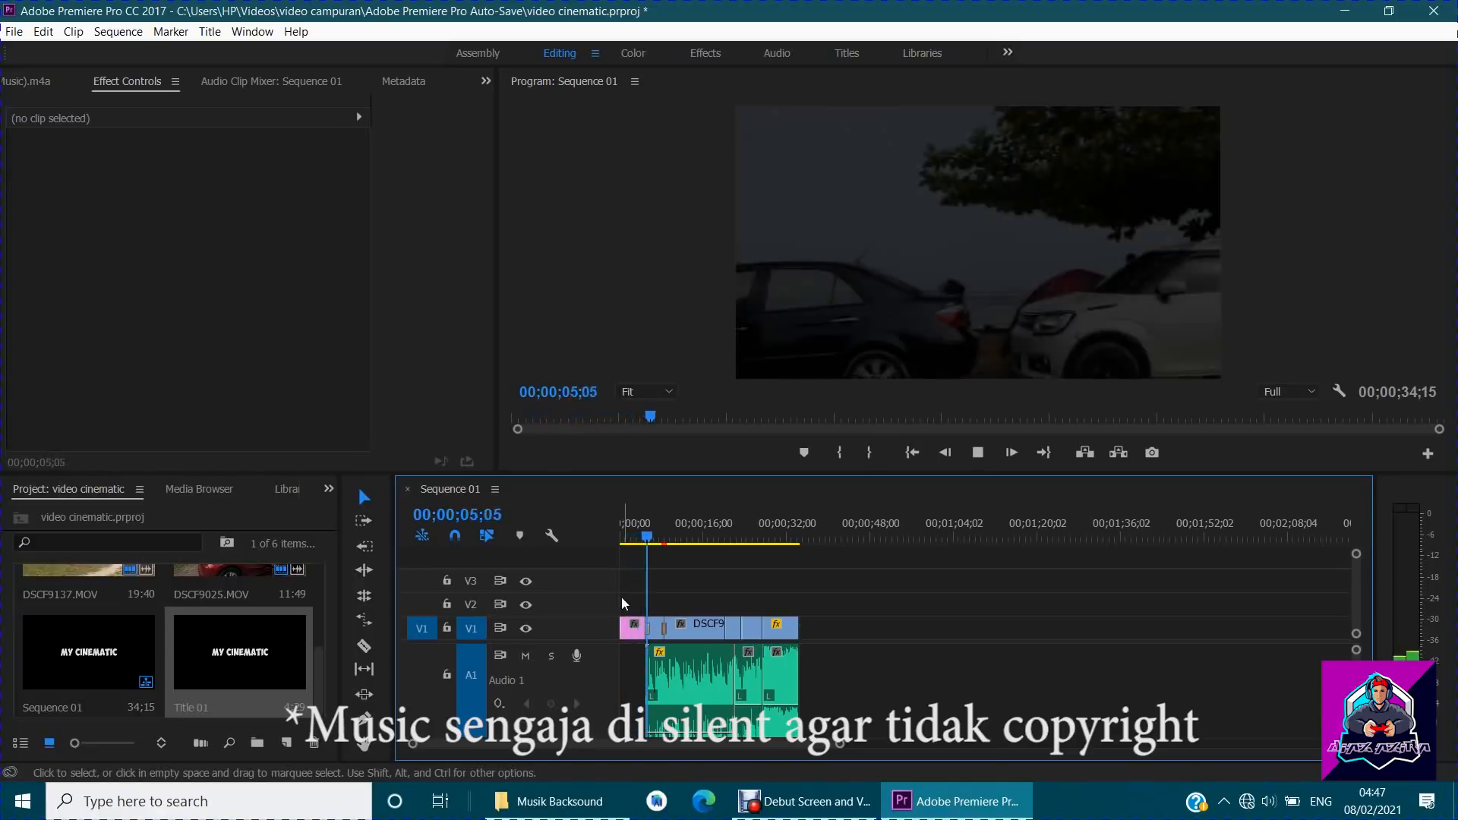
key(space)
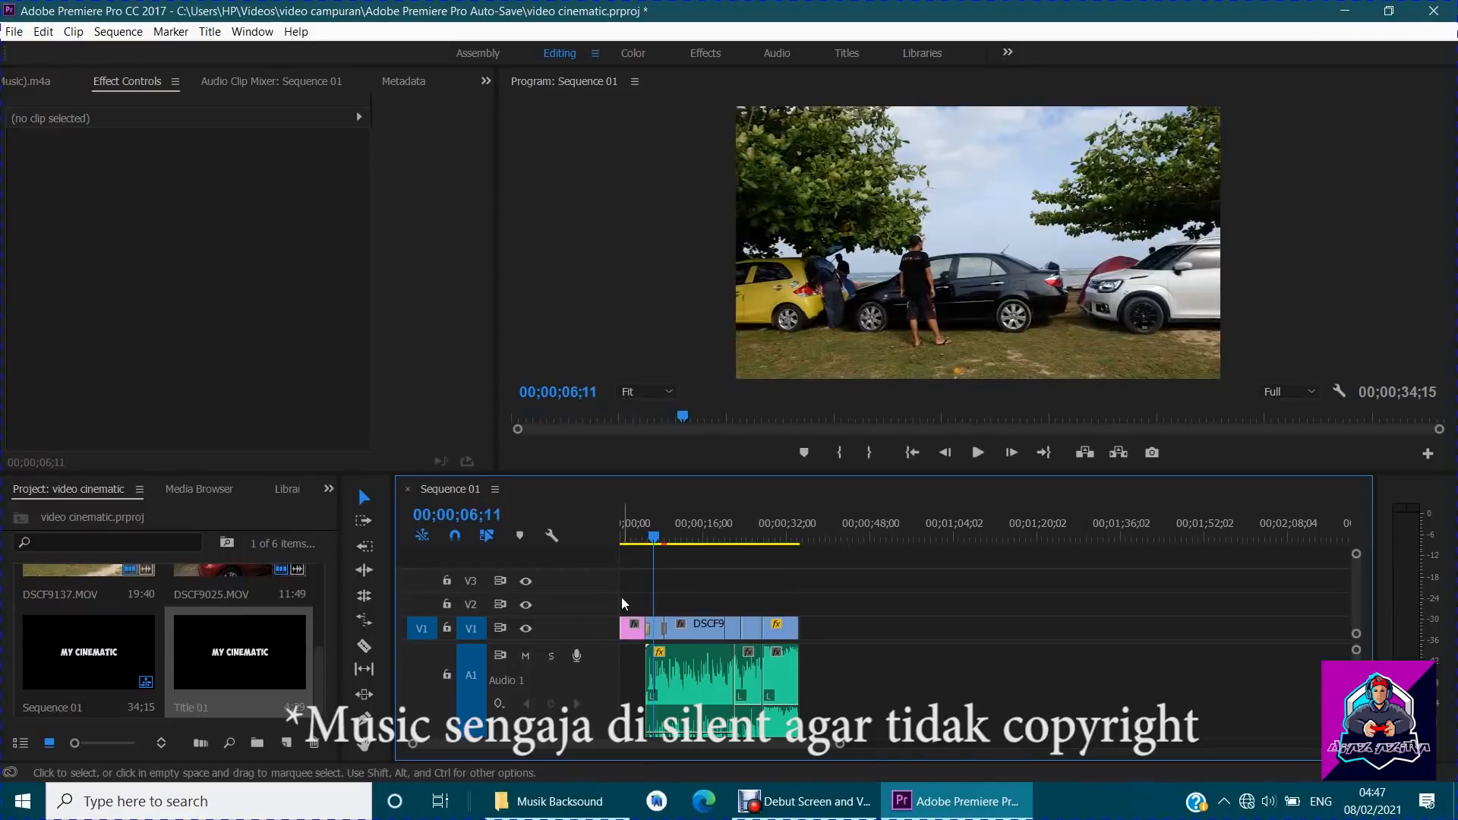
Move the title onto track V2 overlapping the first clip's start and ripple-delete the empty gap left on V1.
key(=)
key(=)
key(=)
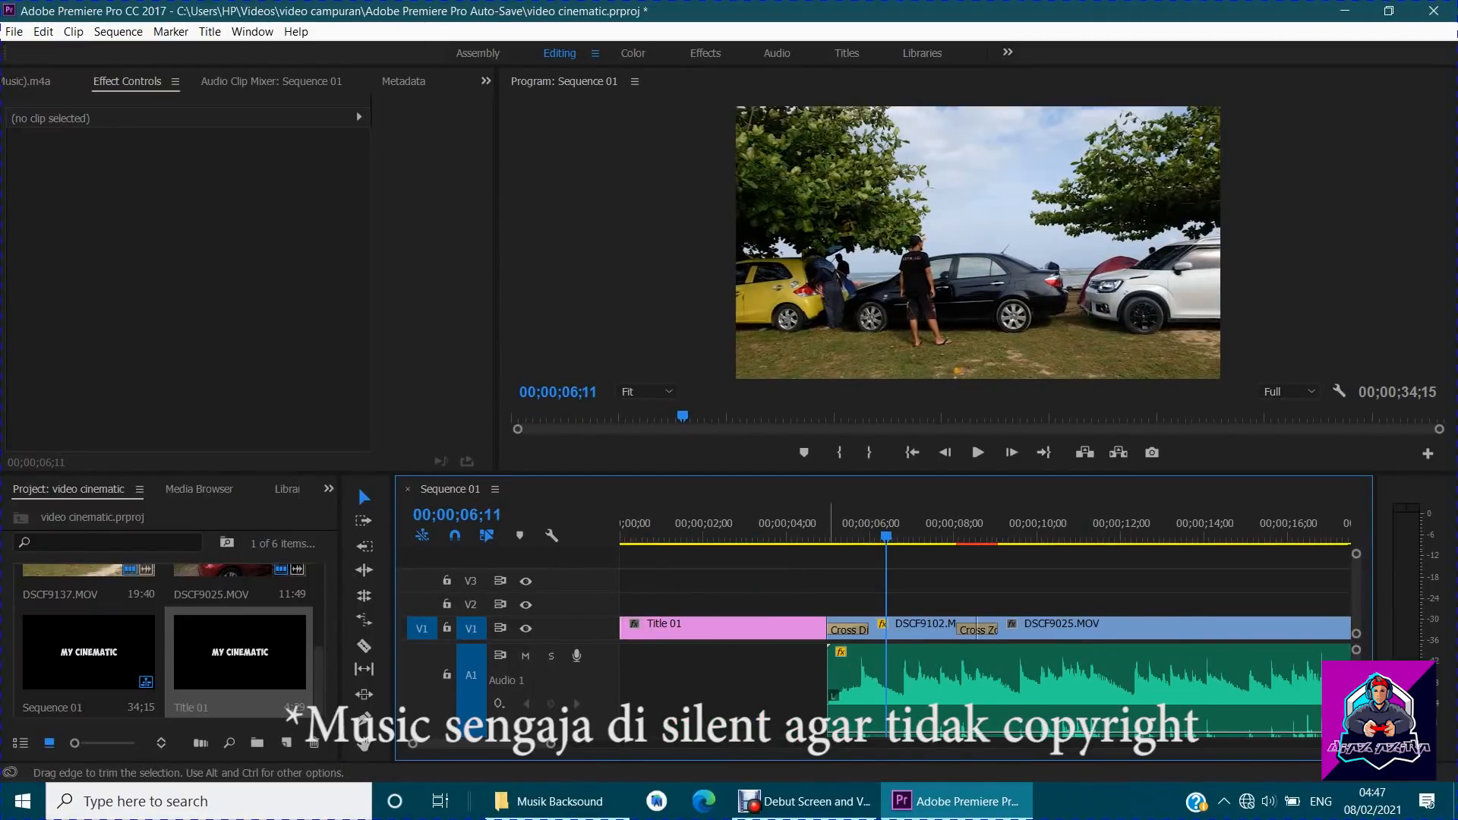
drag(828, 629, 866, 606)
click(800, 628)
key(Delete)
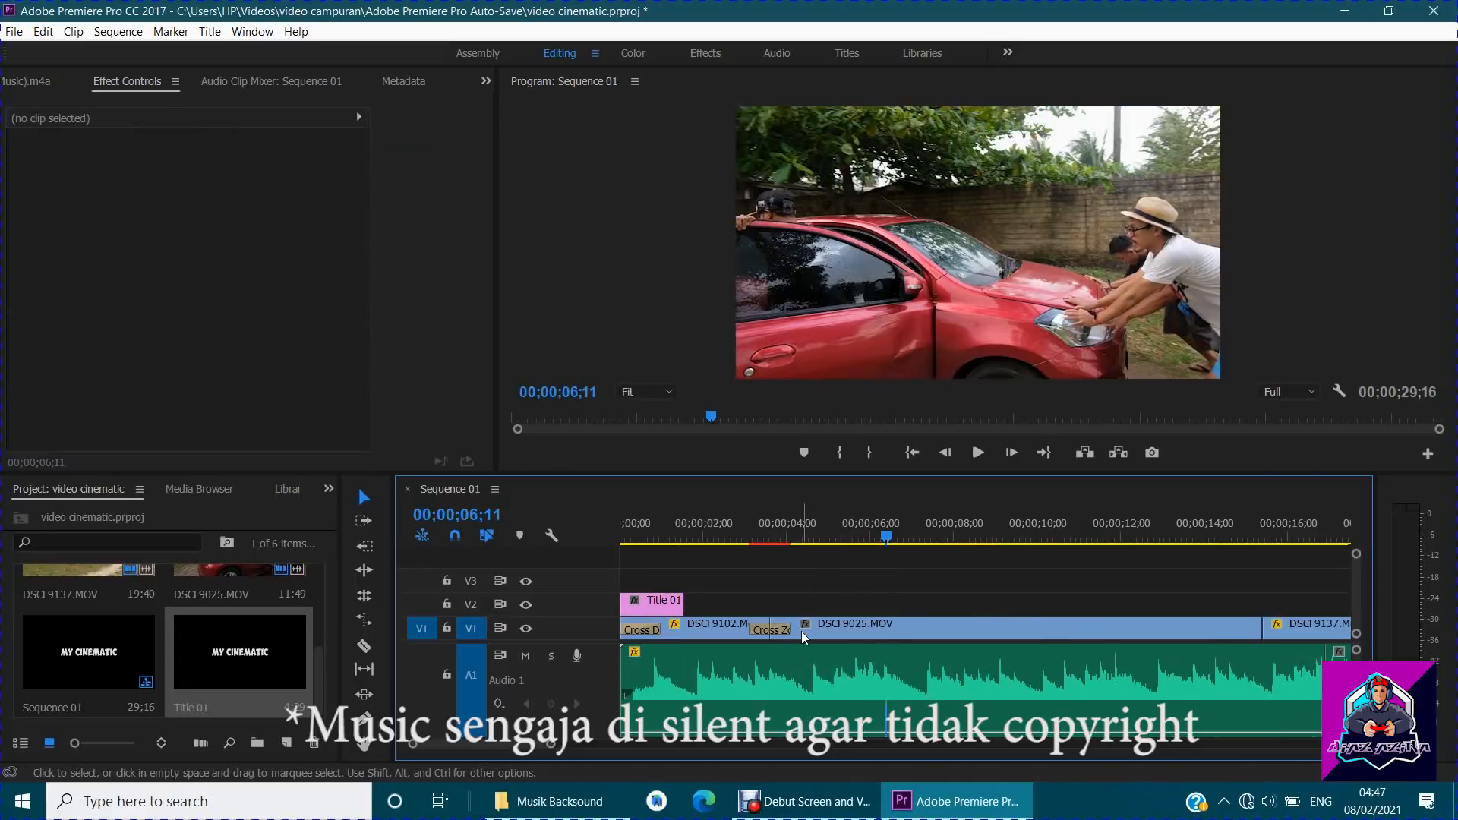
Play the opening of the sequence from the start and shift Title 01 slightly later on track V2.
drag(884, 536, 608, 569)
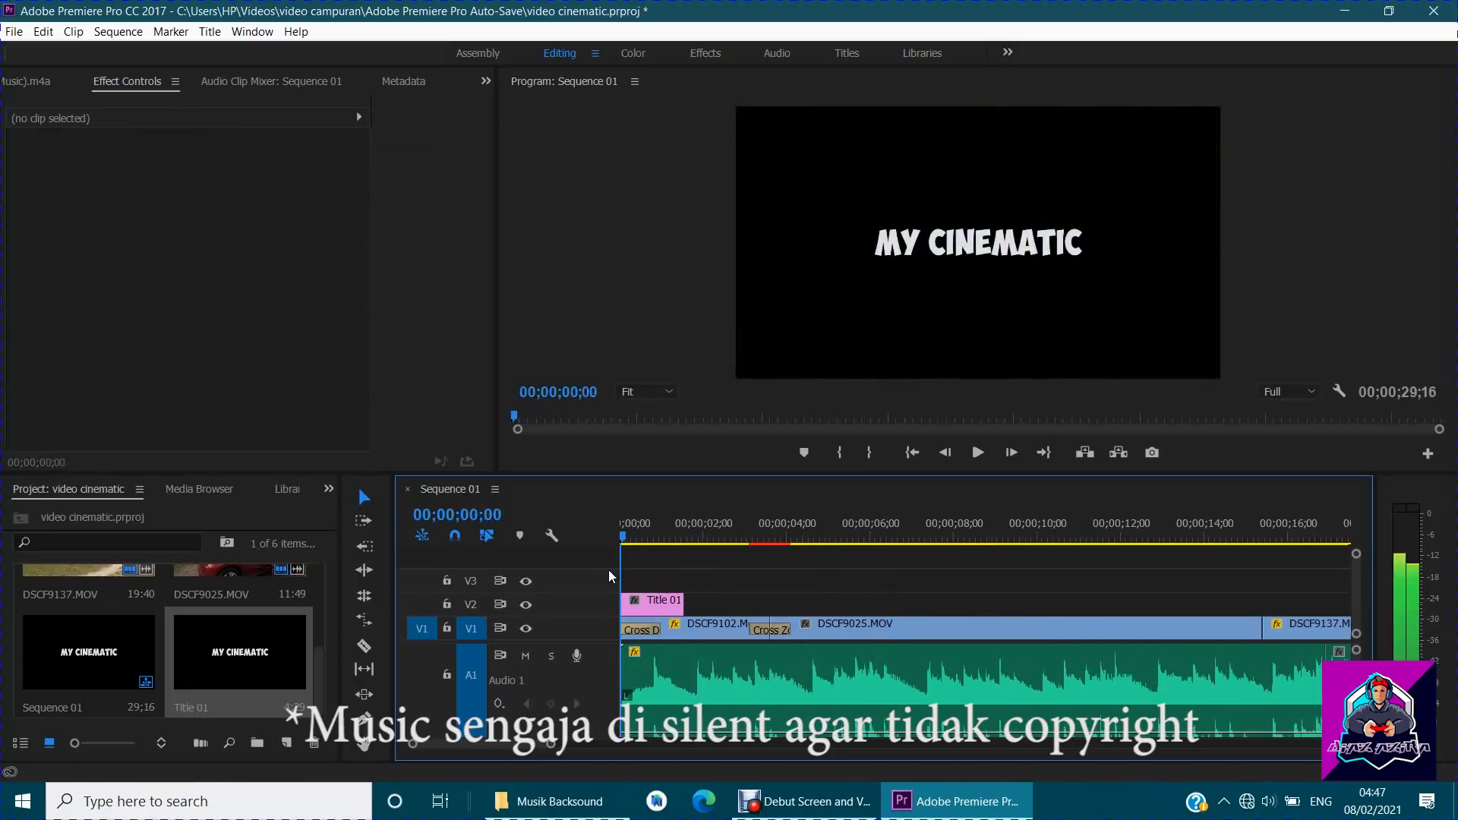
key(space)
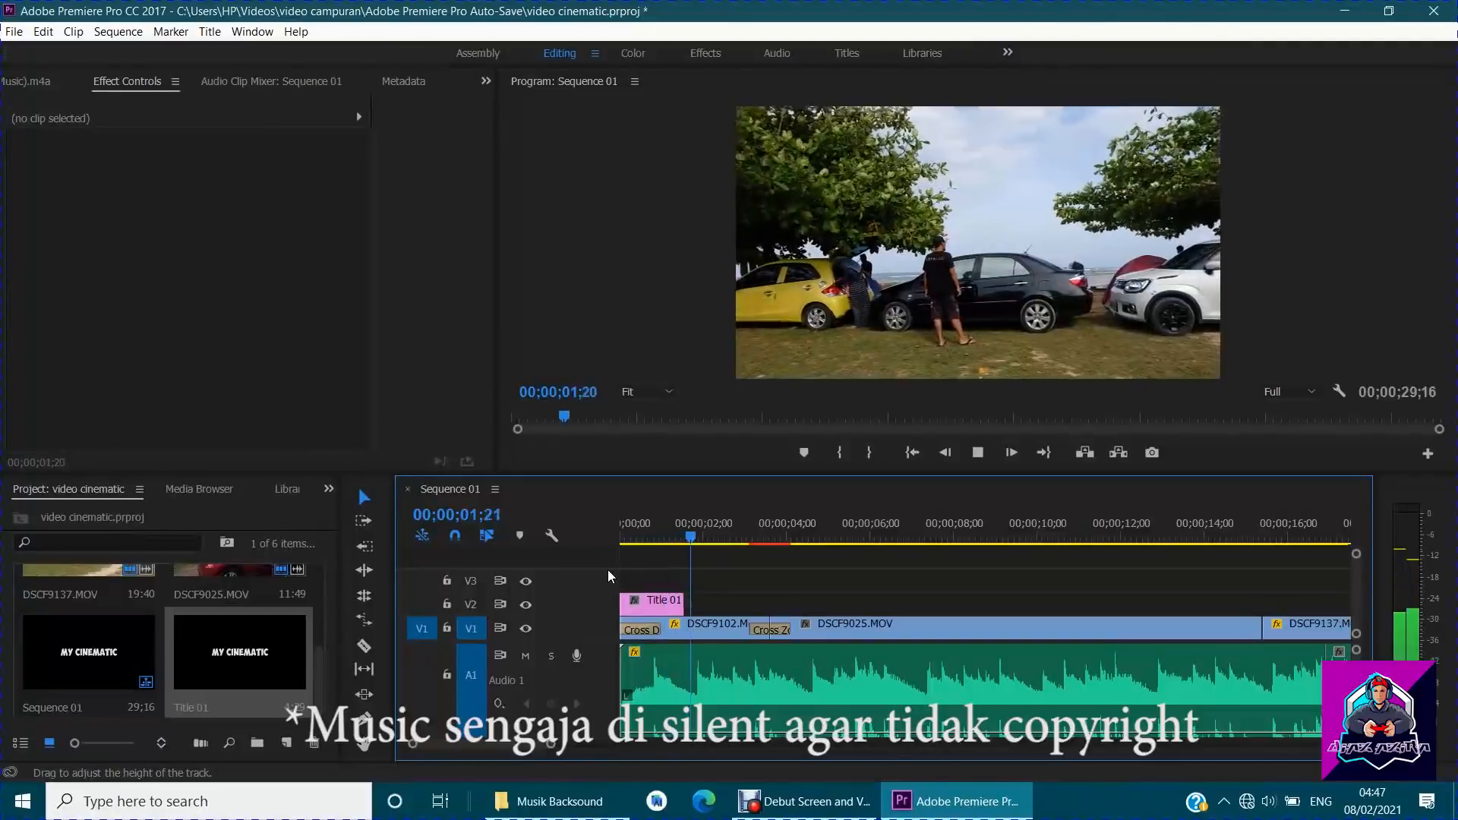
key(space)
drag(735, 536, 617, 555)
key(space)
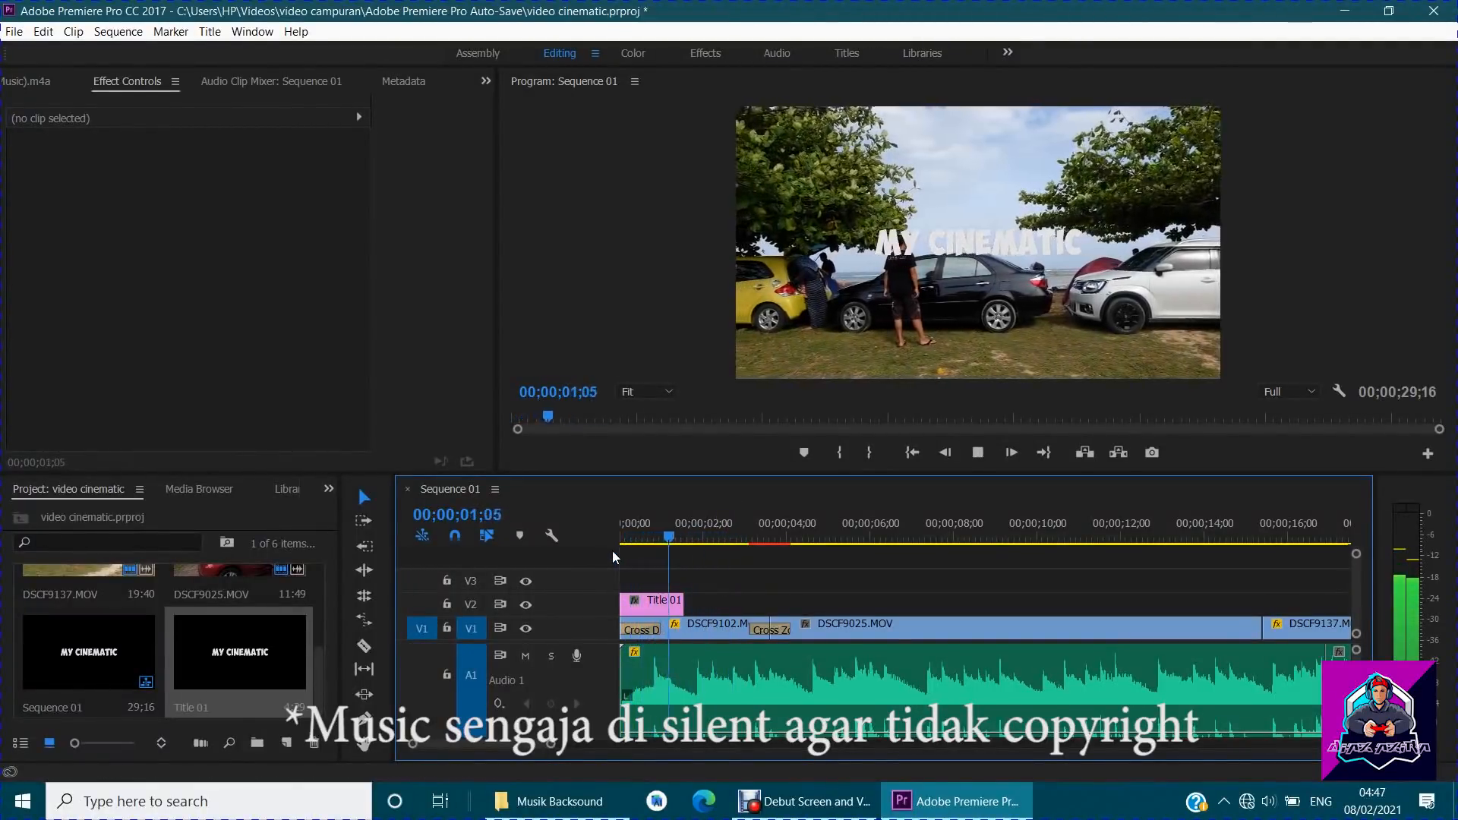
drag(652, 601, 659, 604)
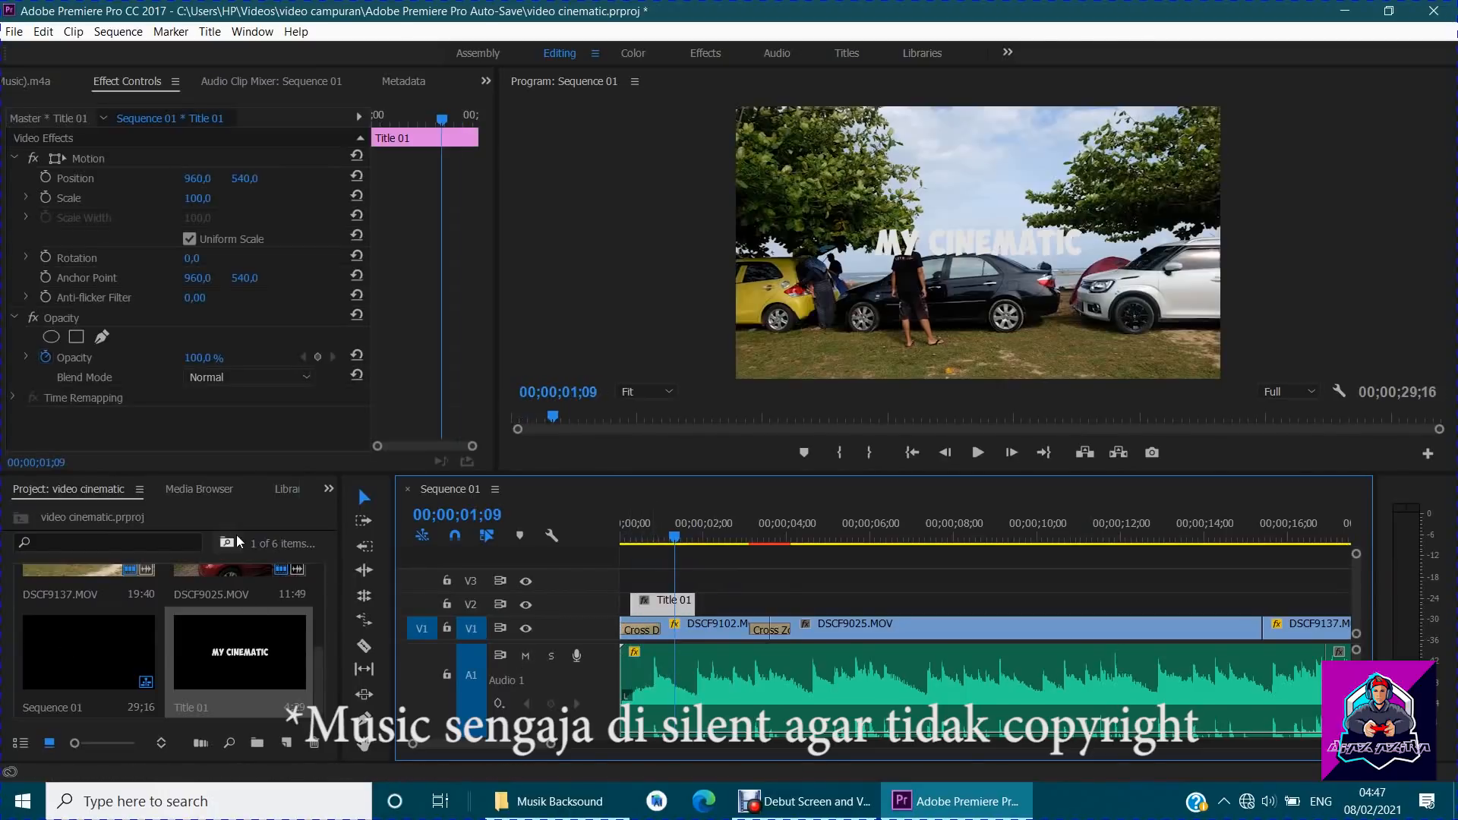
Apply the Cross Dissolve video transition to both the start and the end of Title 01 on track V2.
click(329, 490)
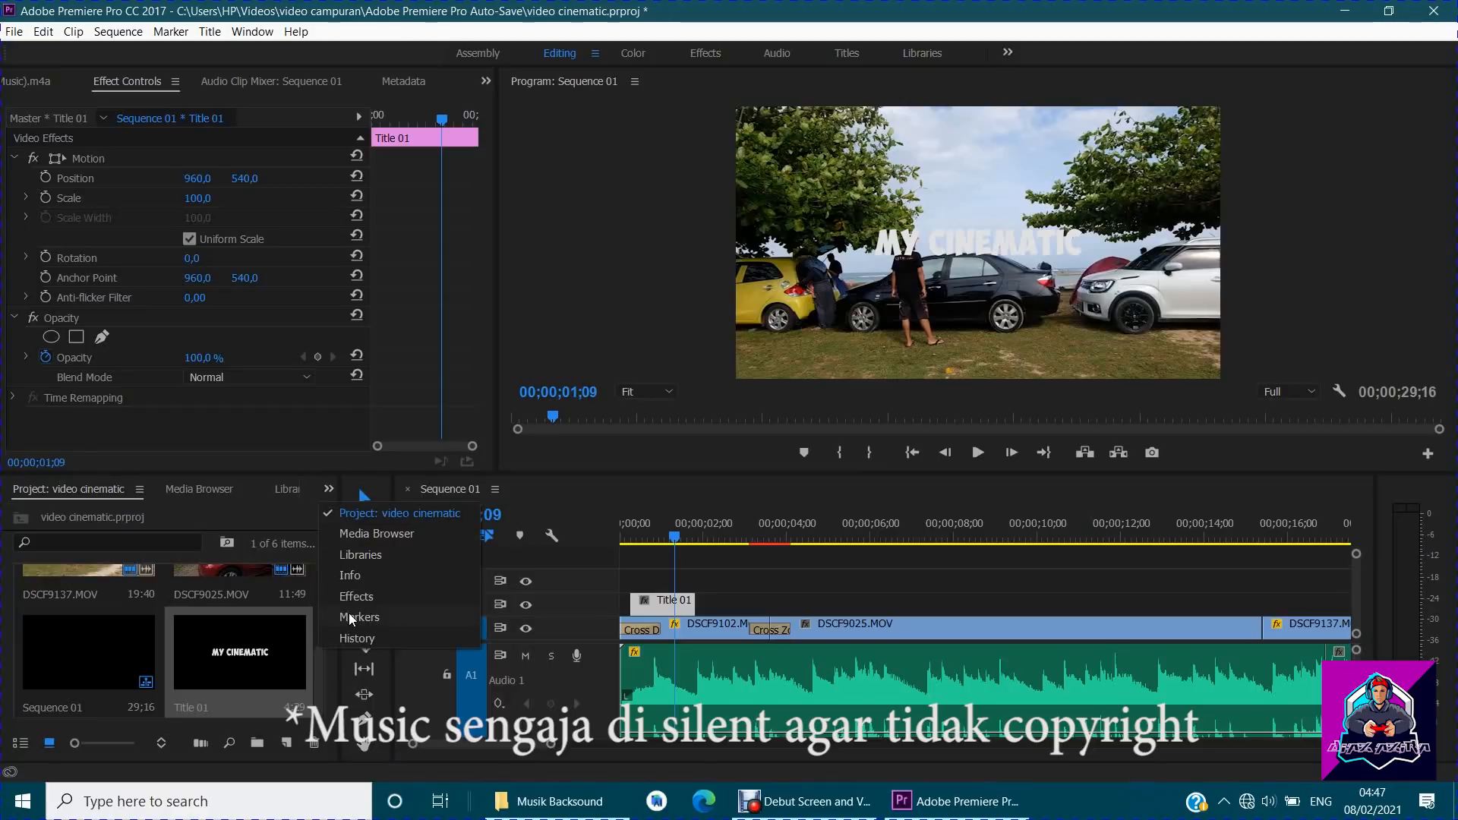
click(357, 596)
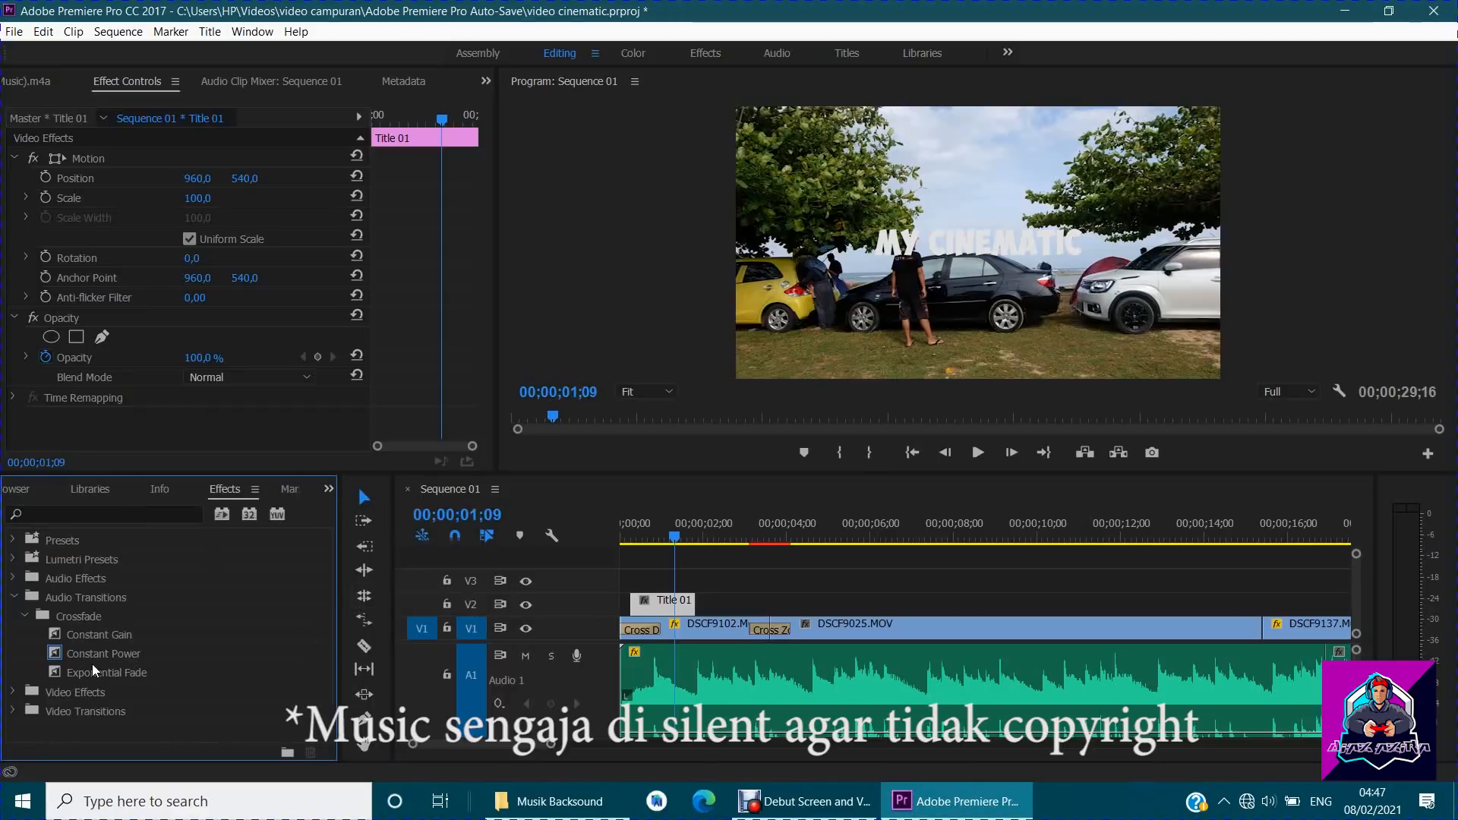
click(13, 692)
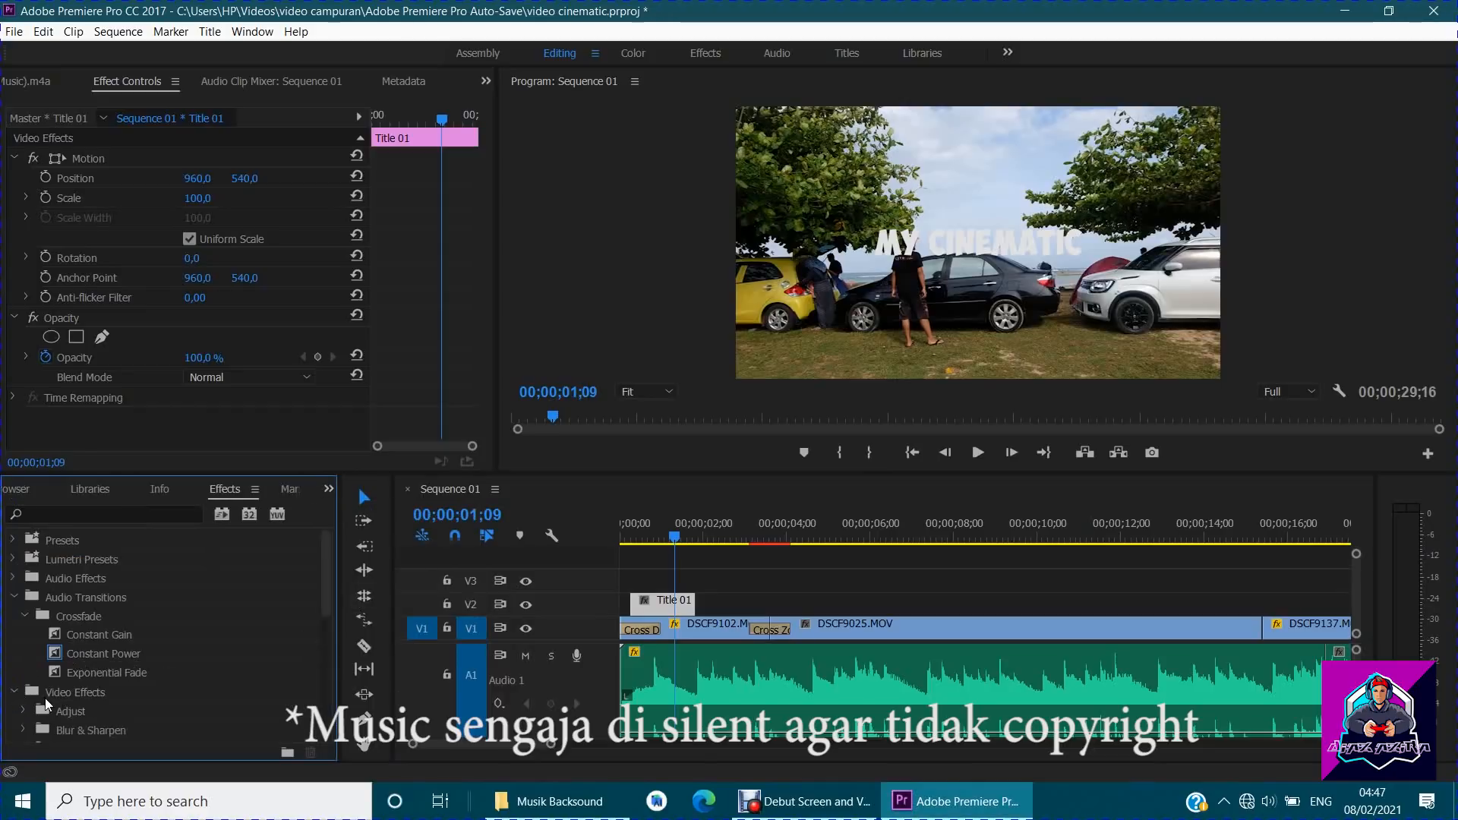
scroll(45, 702, down, 5)
scroll(48, 705, up, 2)
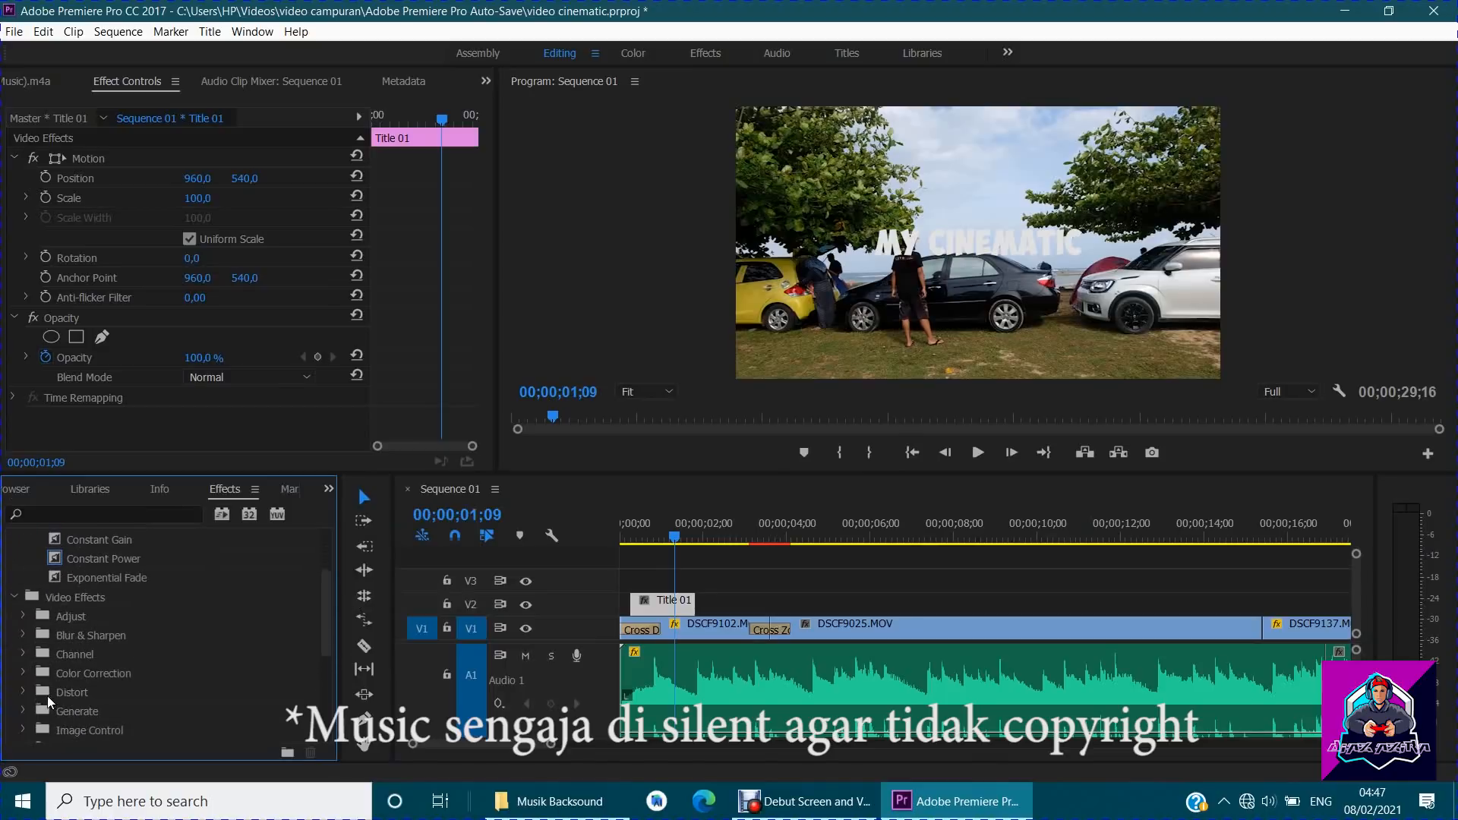
click(14, 599)
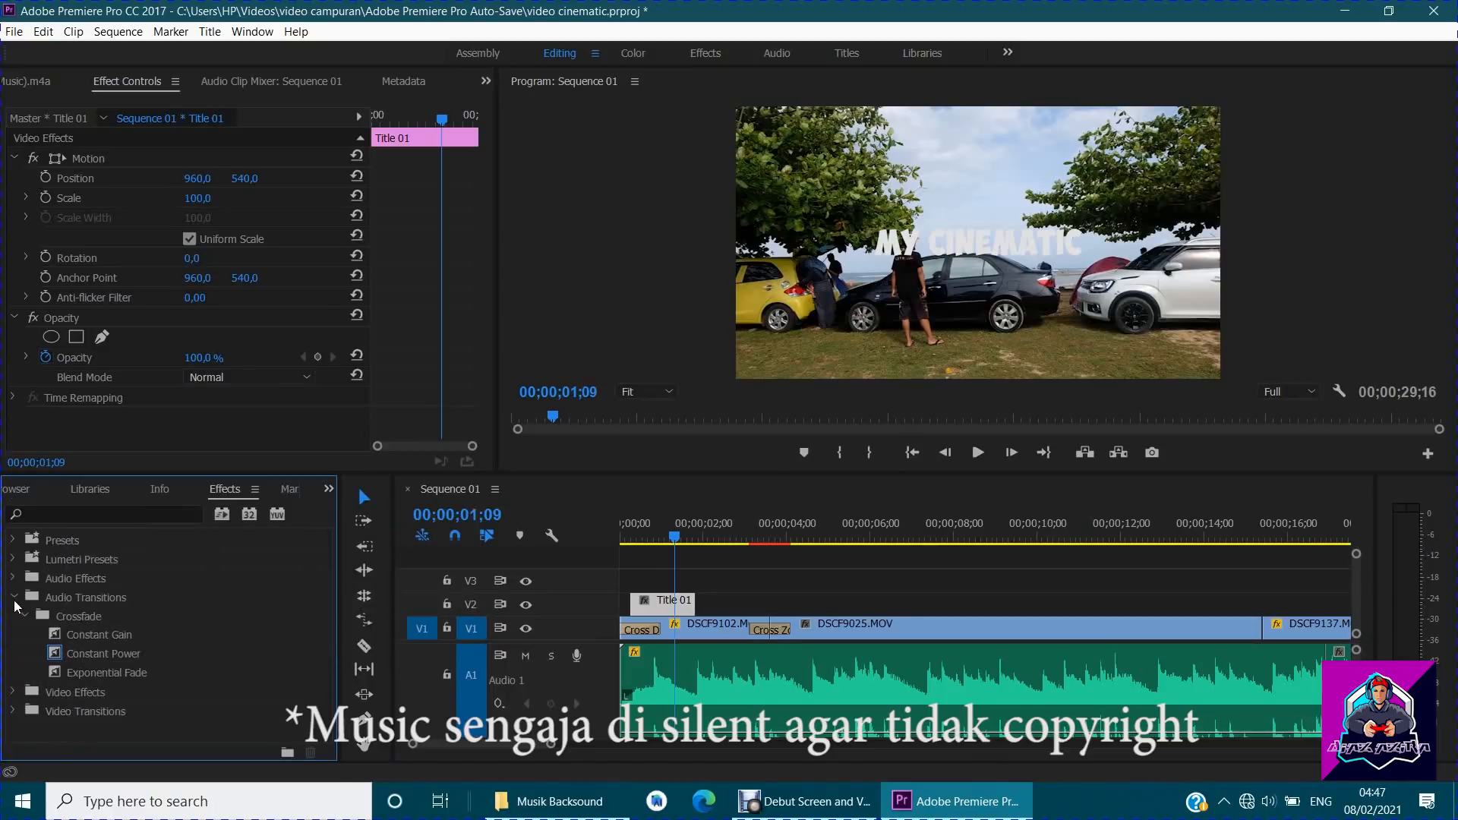
click(13, 711)
scroll(15, 713, down, 1)
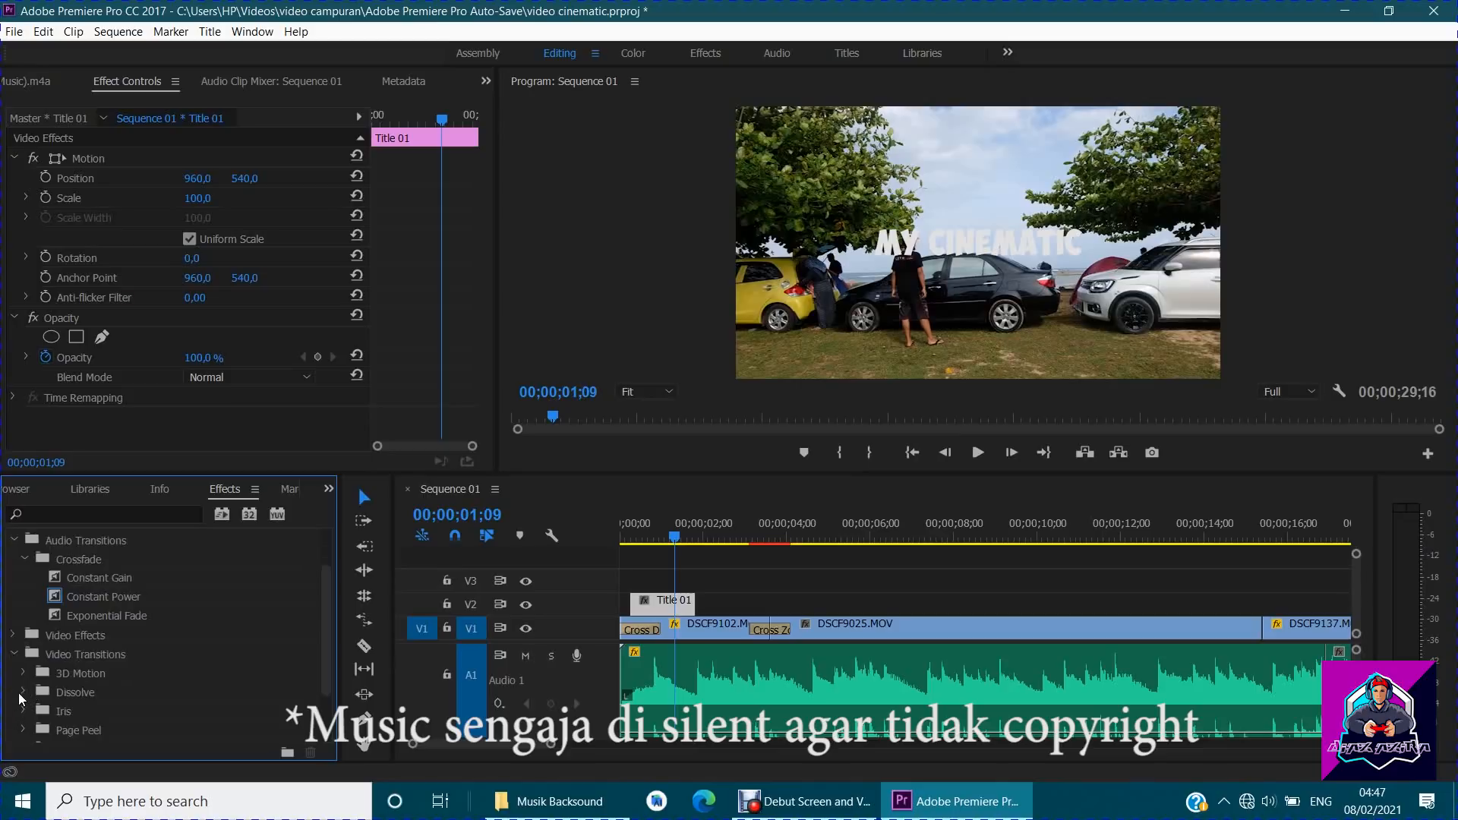
click(23, 693)
scroll(60, 729, down, 1)
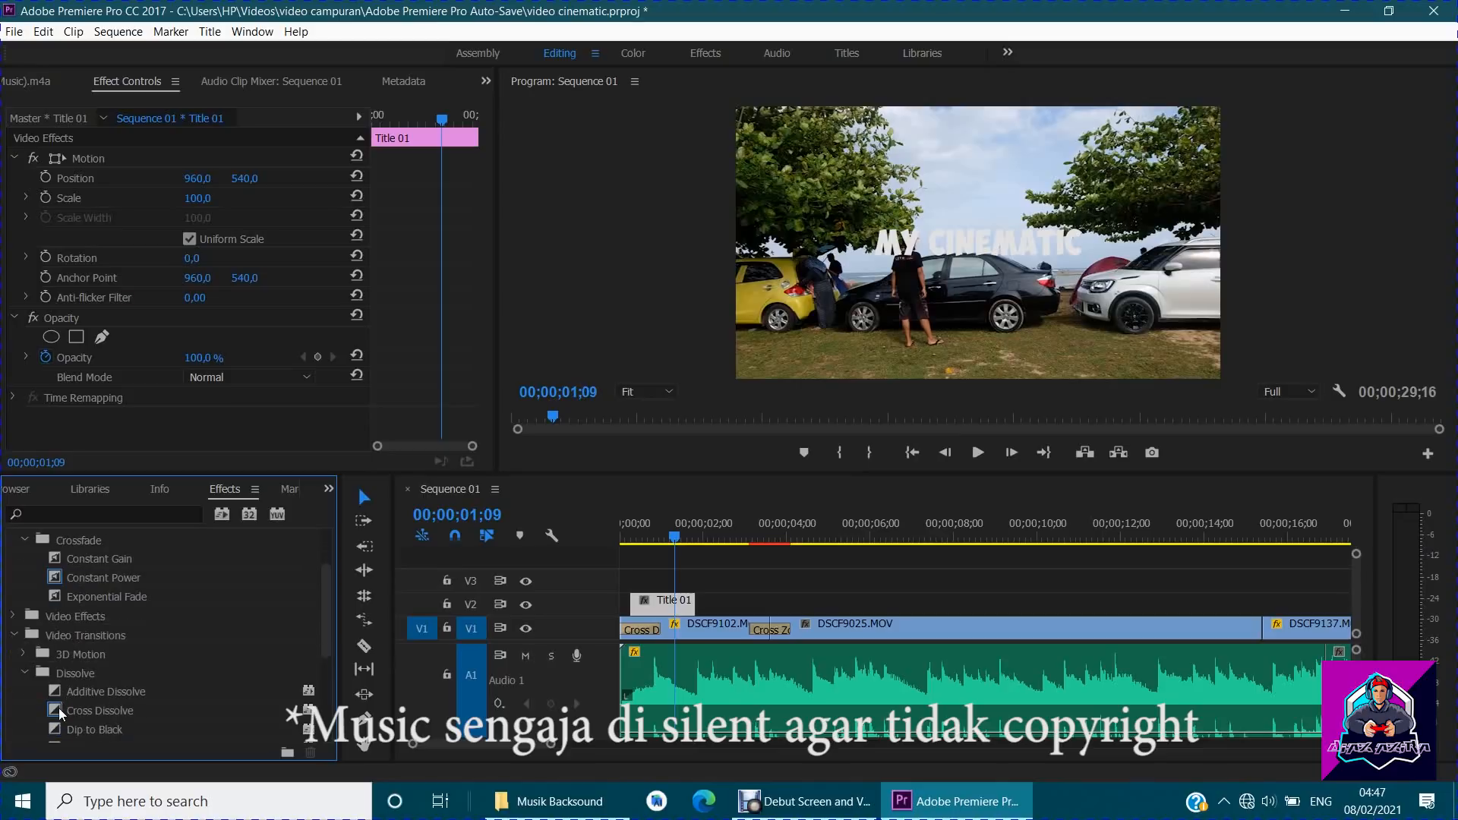
drag(59, 713, 651, 604)
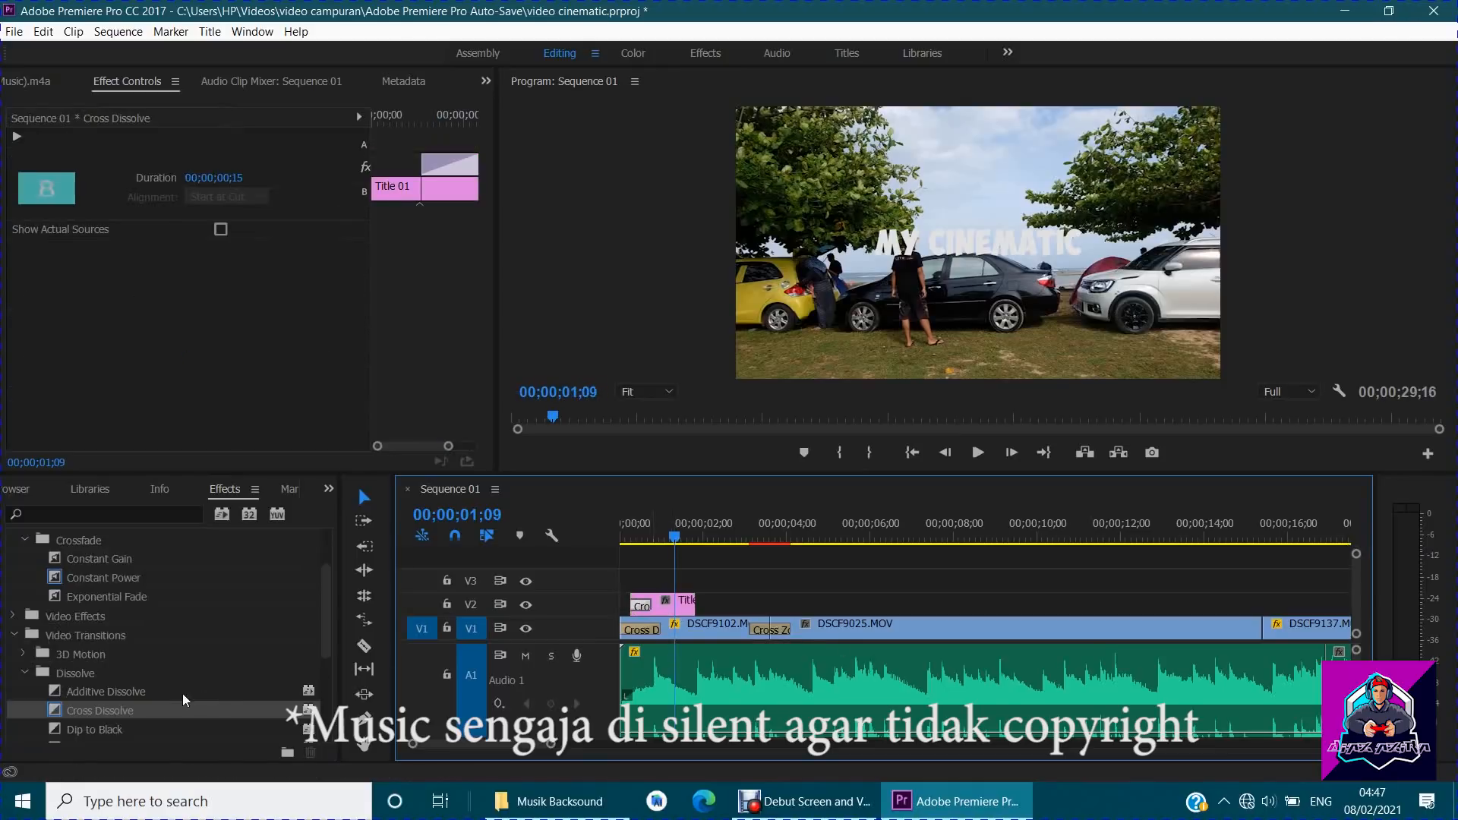
drag(115, 707, 684, 607)
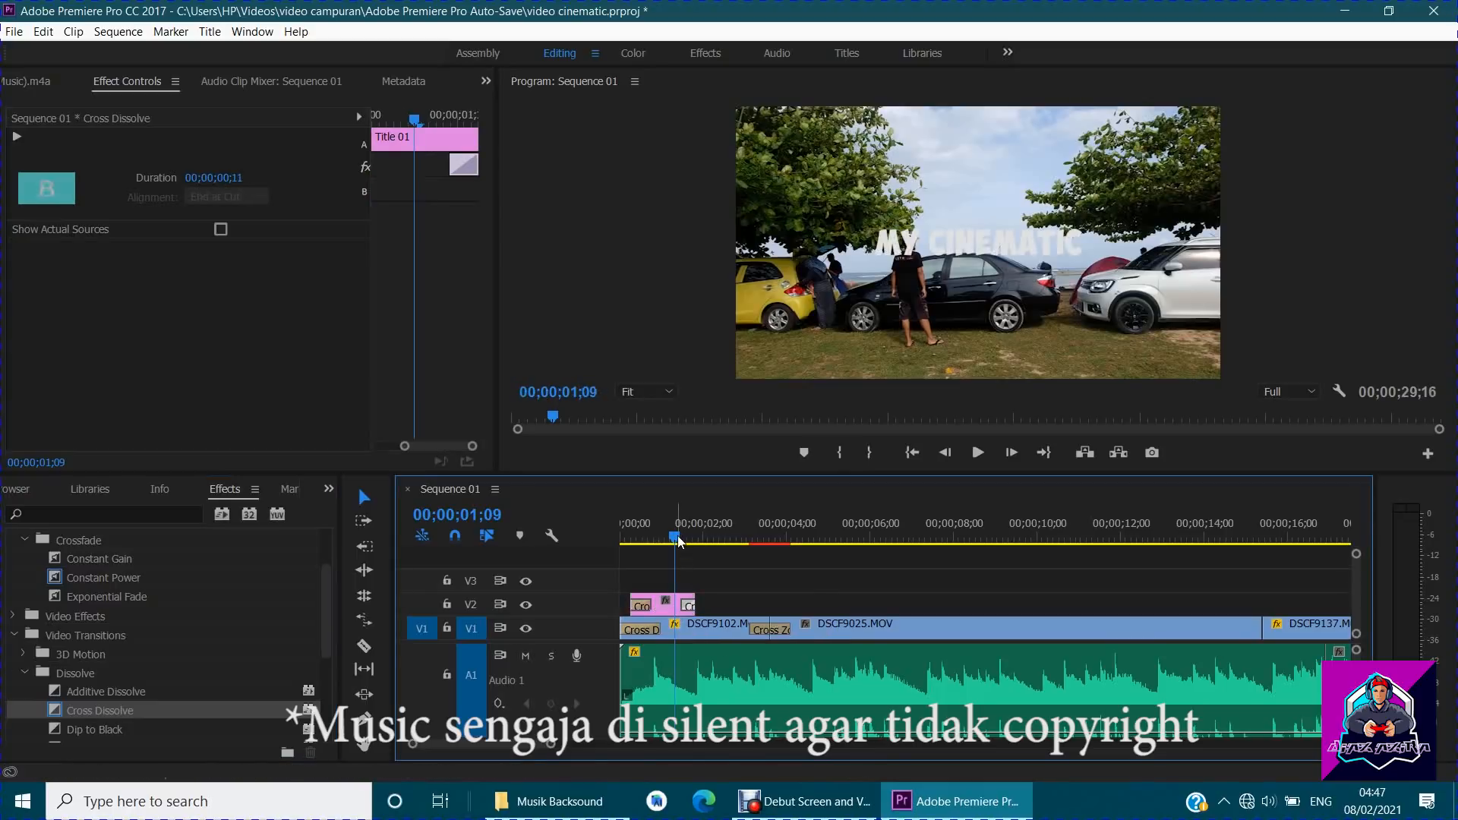
Play the sequence from the start through the first clips to check the title's fade-in and fade-out.
drag(678, 541, 622, 546)
key(space)
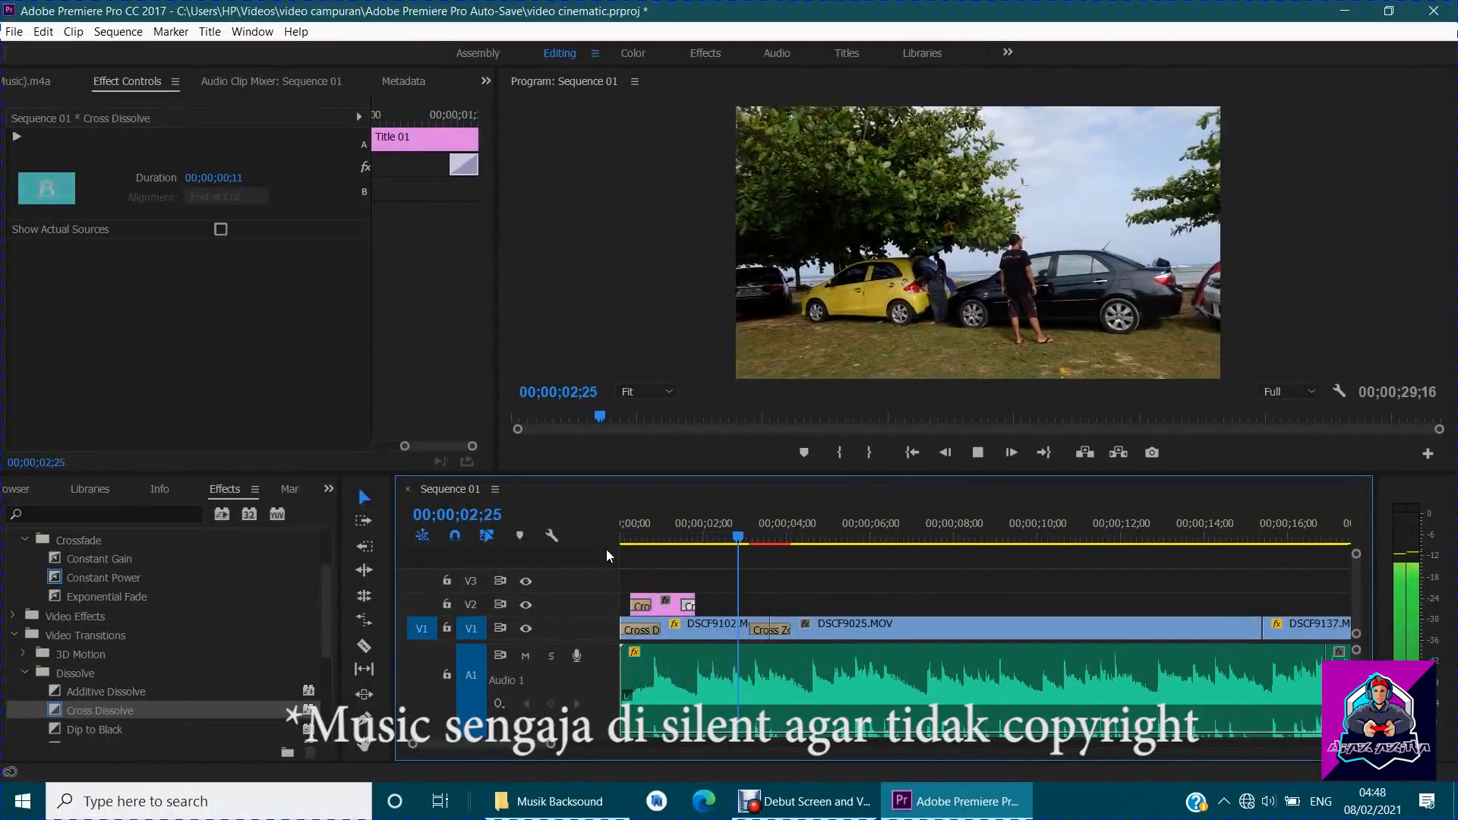
key(space)
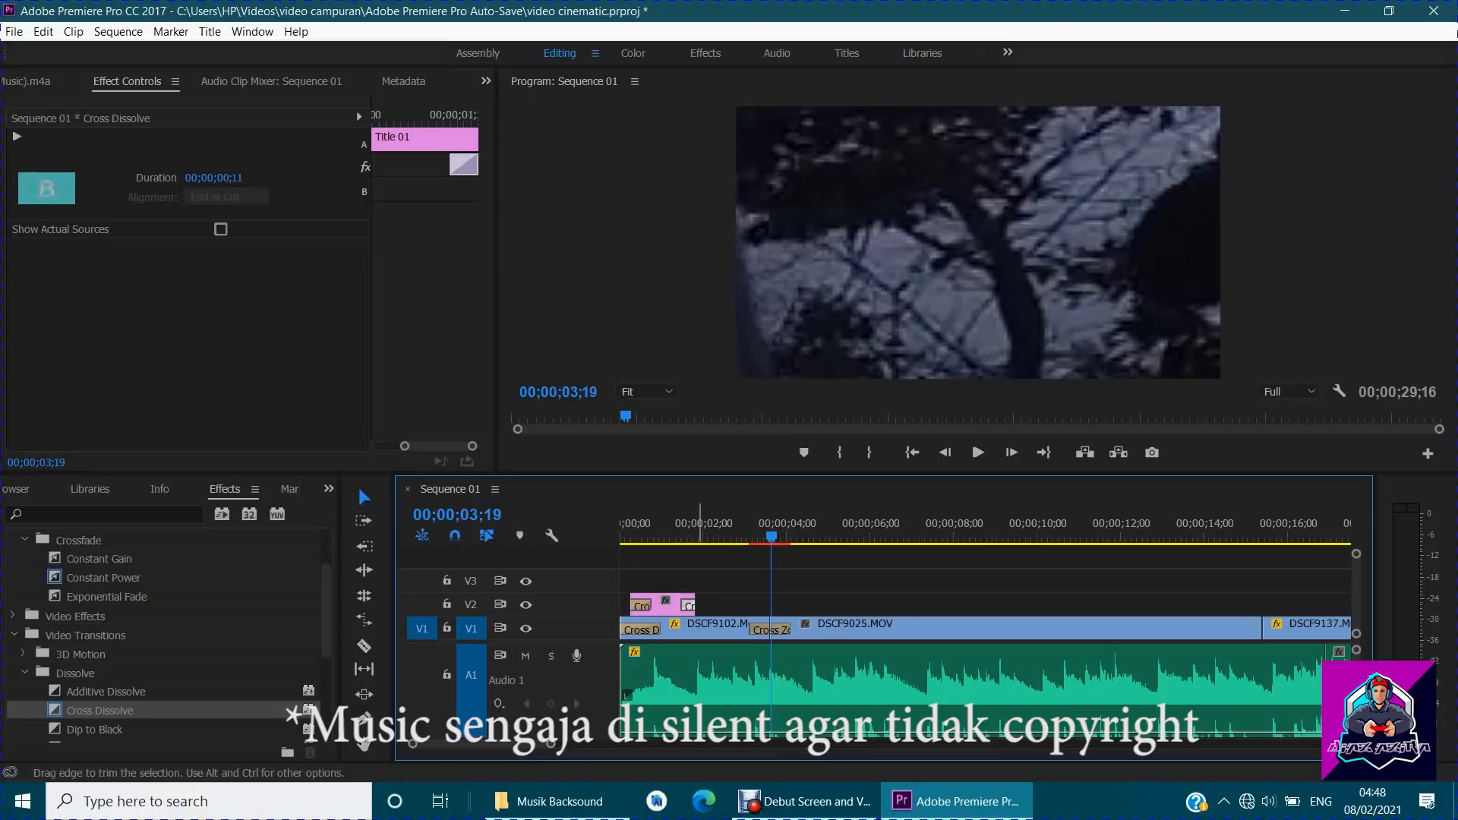
key(minus)
key(minus)
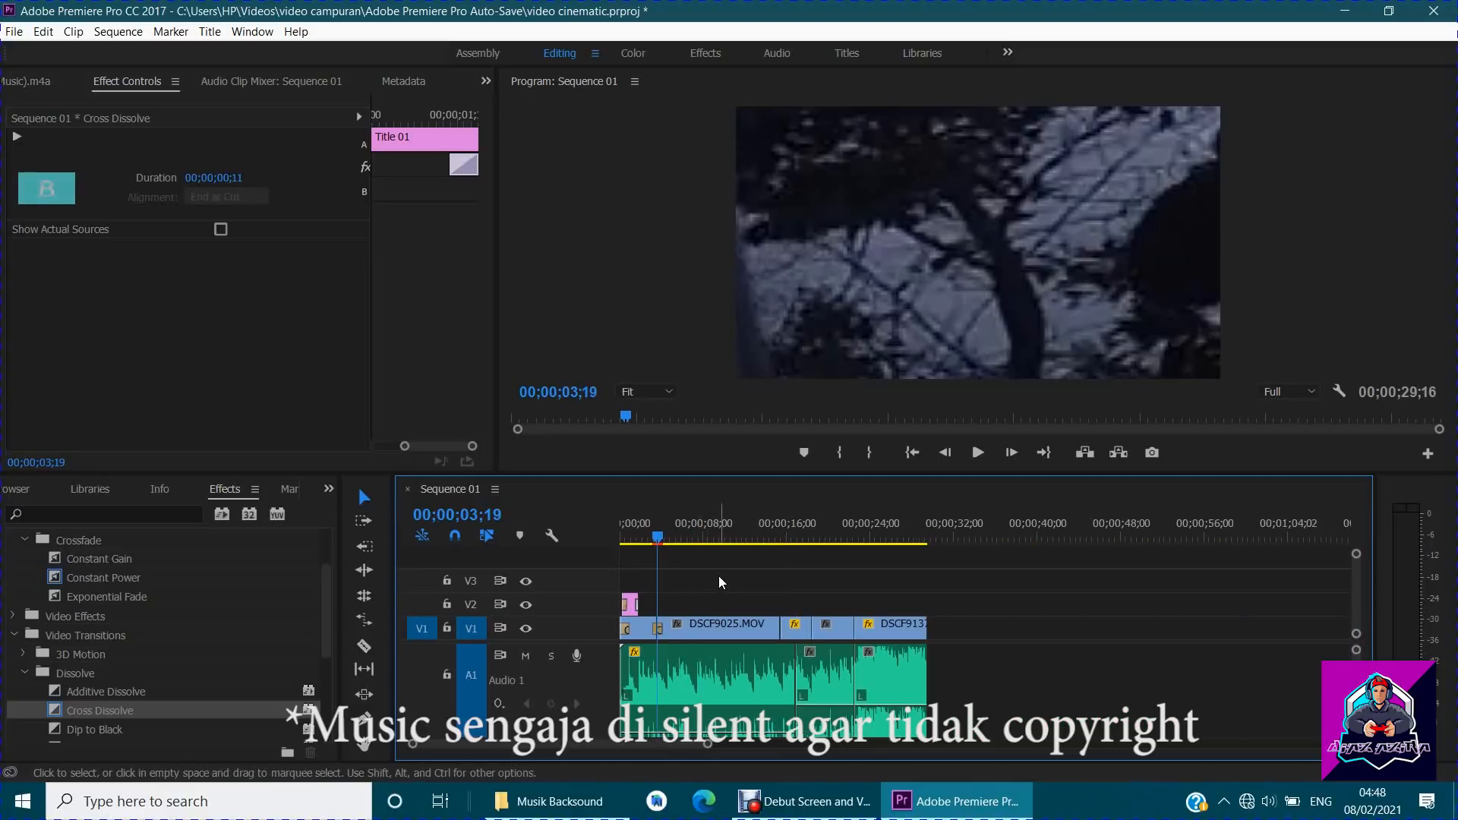
key(space)
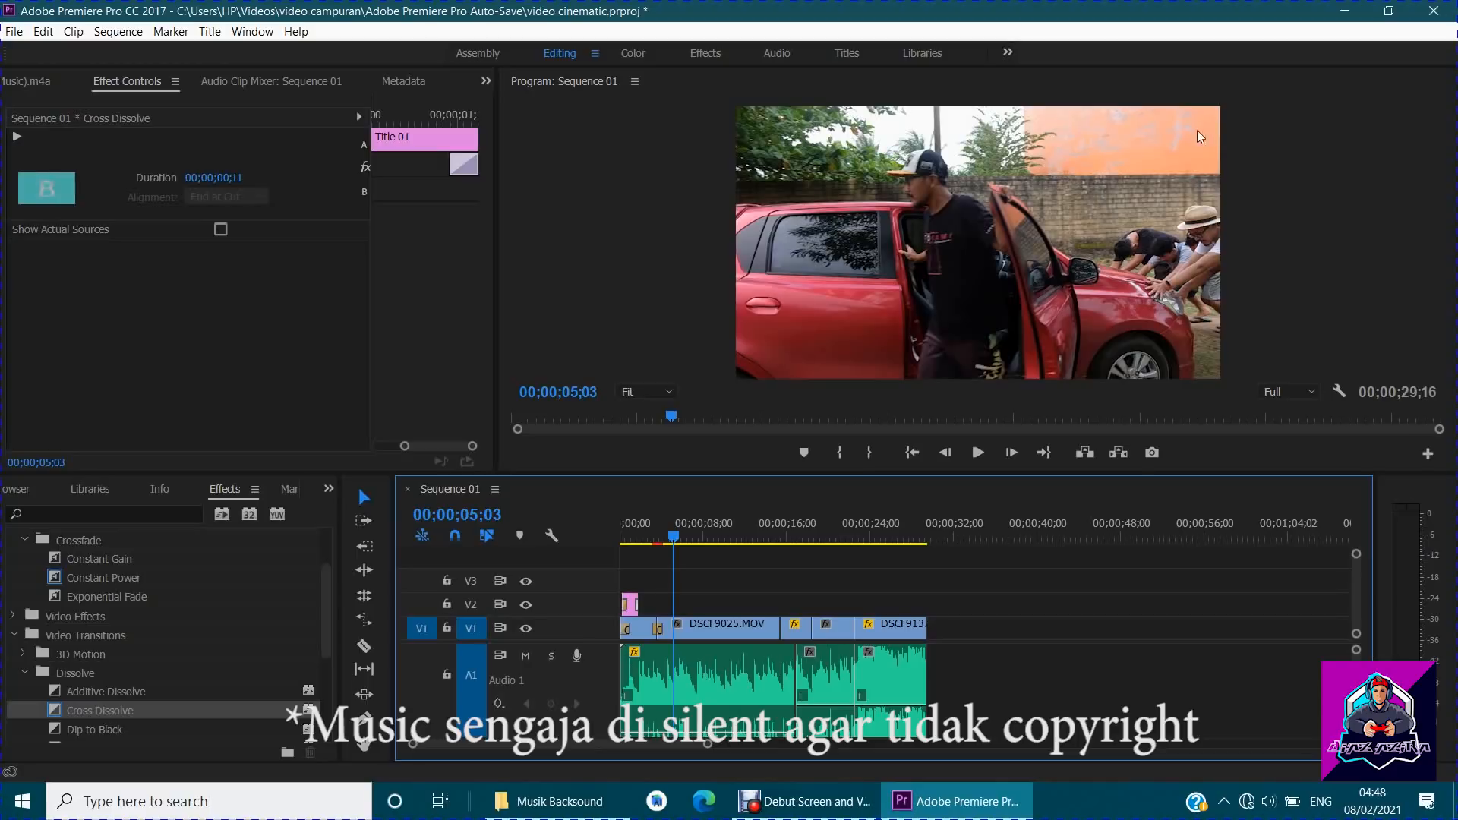
Park the playhead at 00;00;09;19 over the DSCF9025.MOV clip.
click(1042, 350)
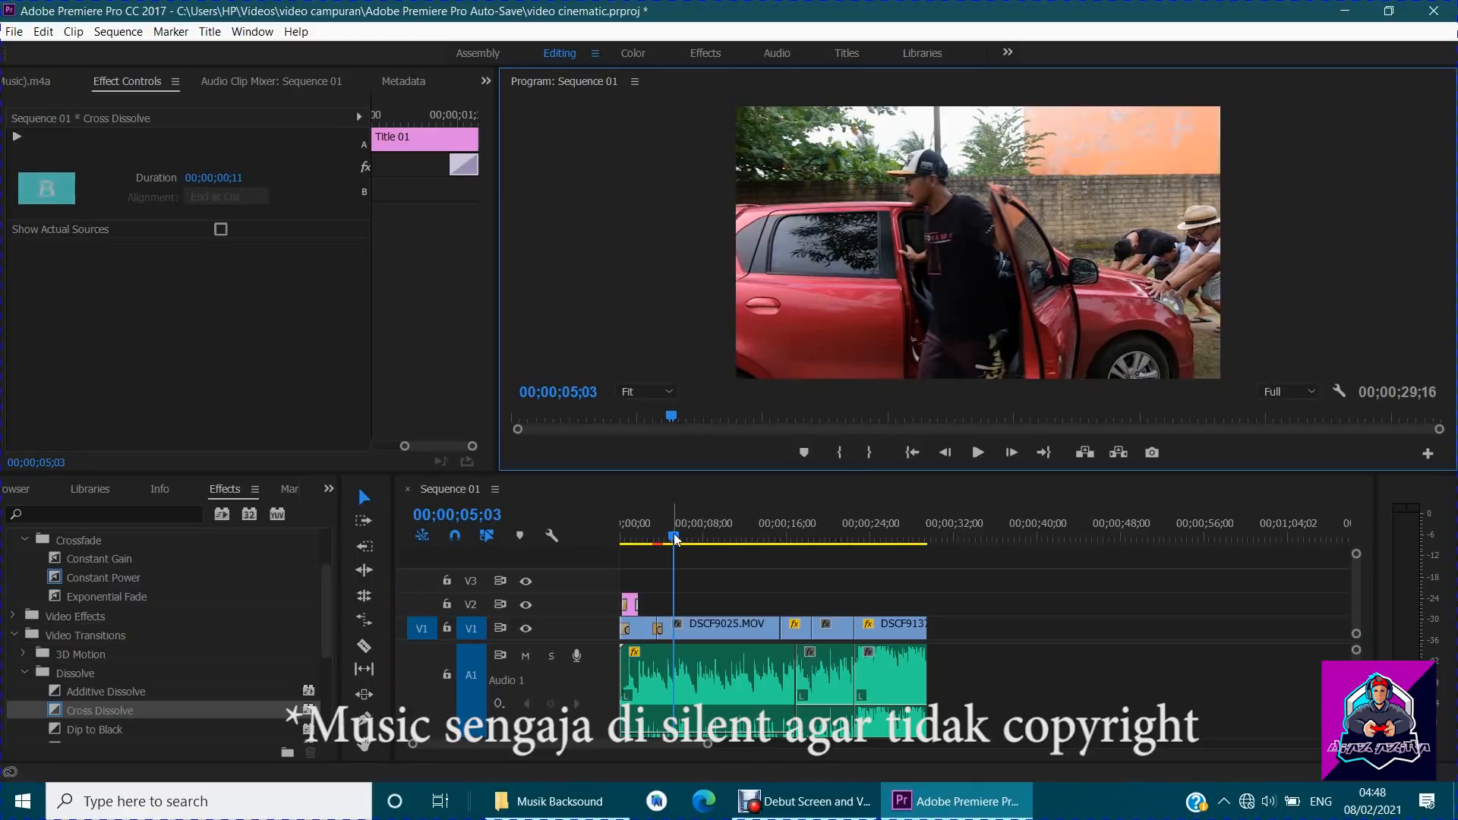
drag(661, 541, 622, 542)
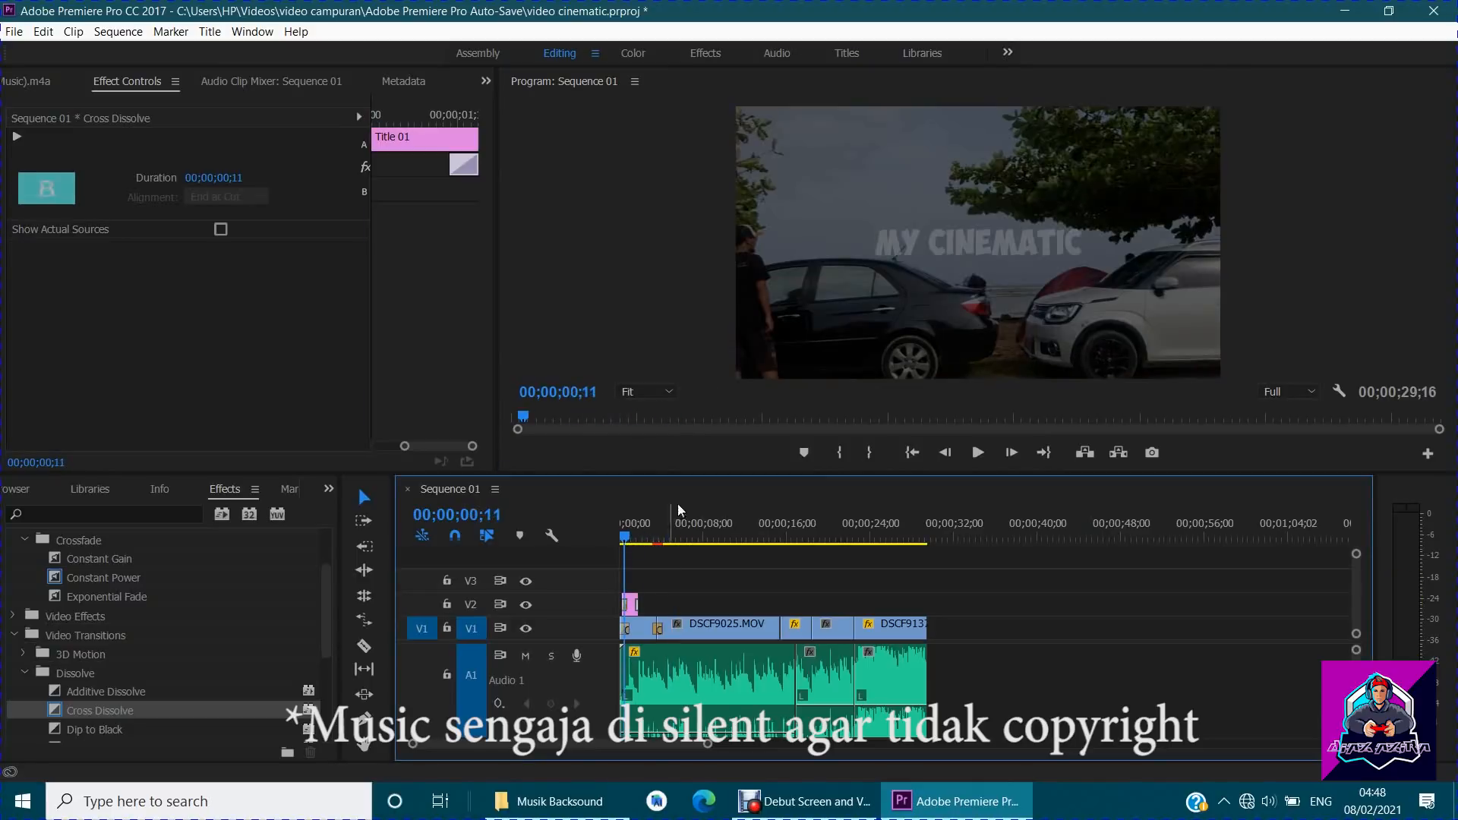
drag(626, 540, 599, 539)
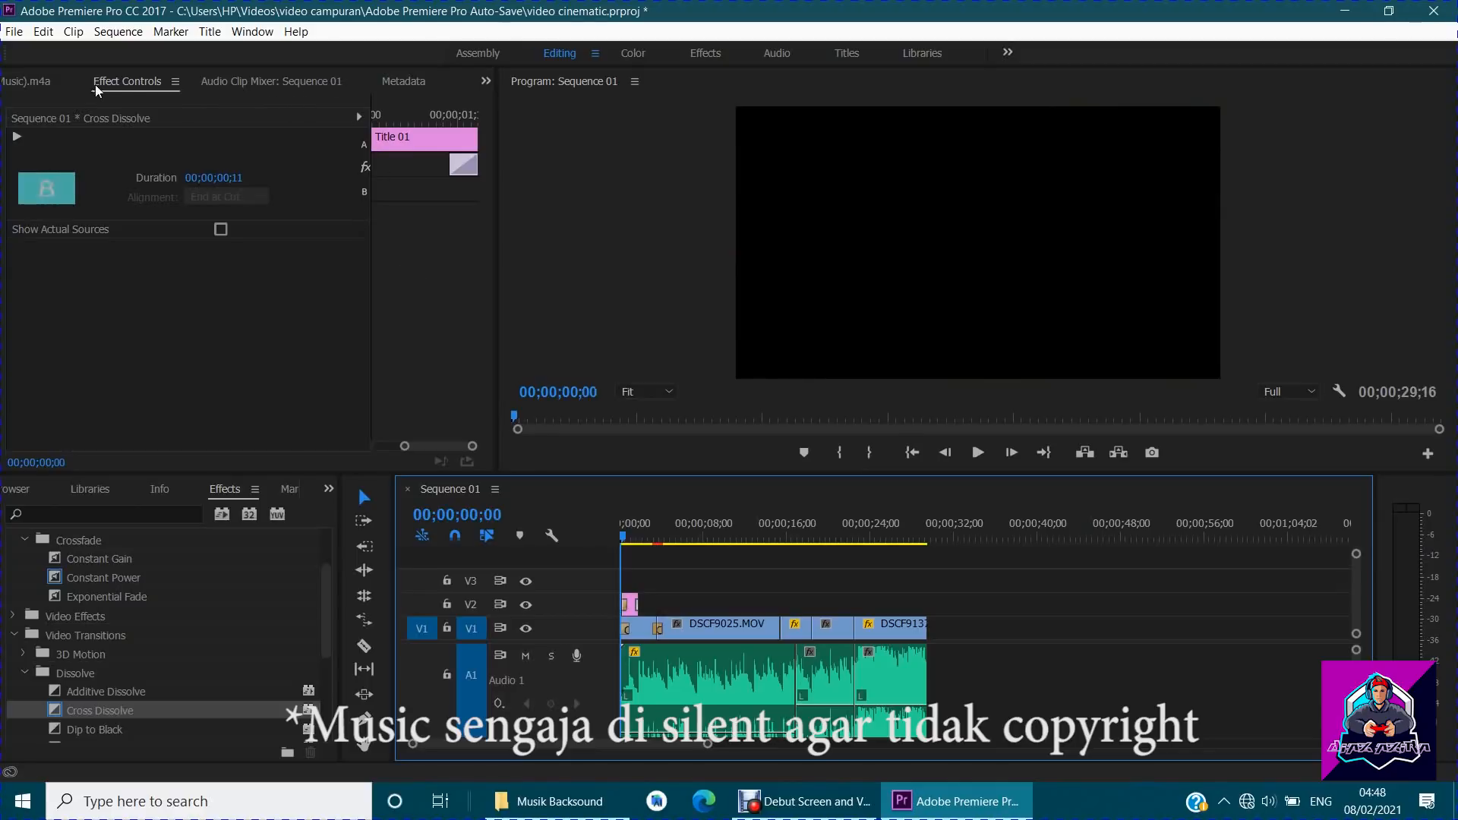
click(131, 90)
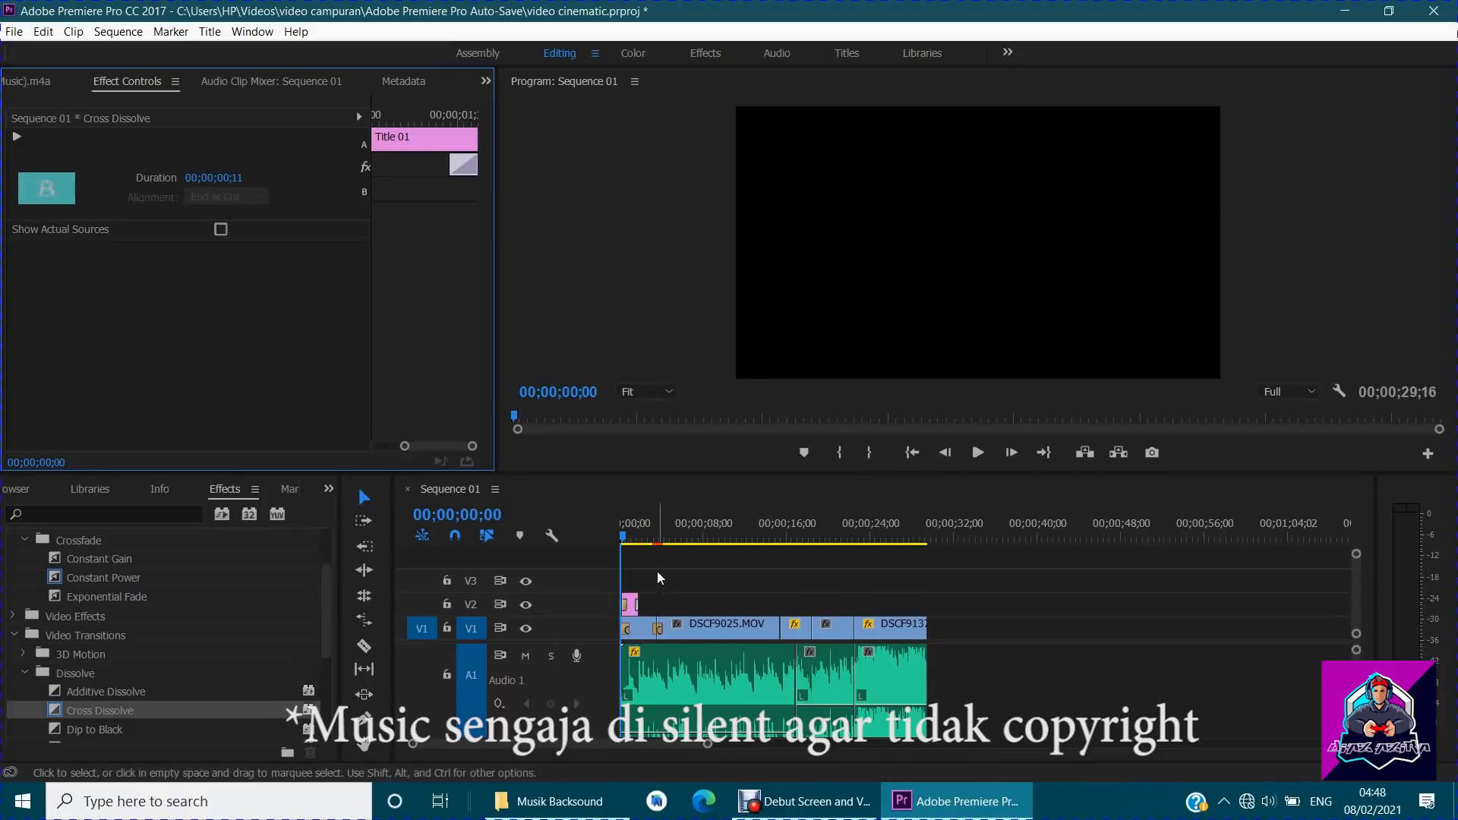
drag(624, 531, 723, 540)
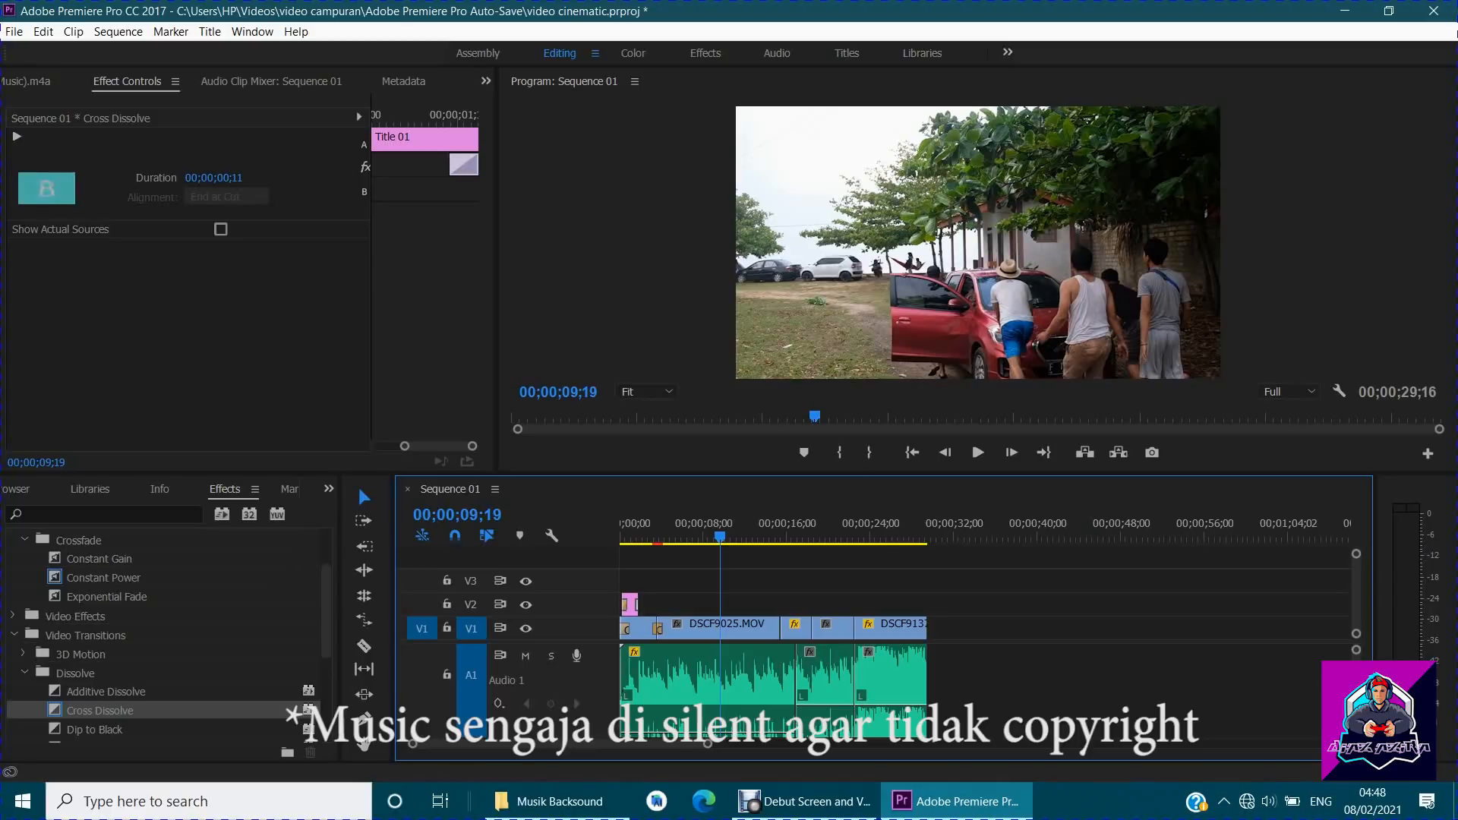
Create a 1920 x 1080 adjustment layer and place it on track V3 so that it spans the whole sequence.
click(328, 490)
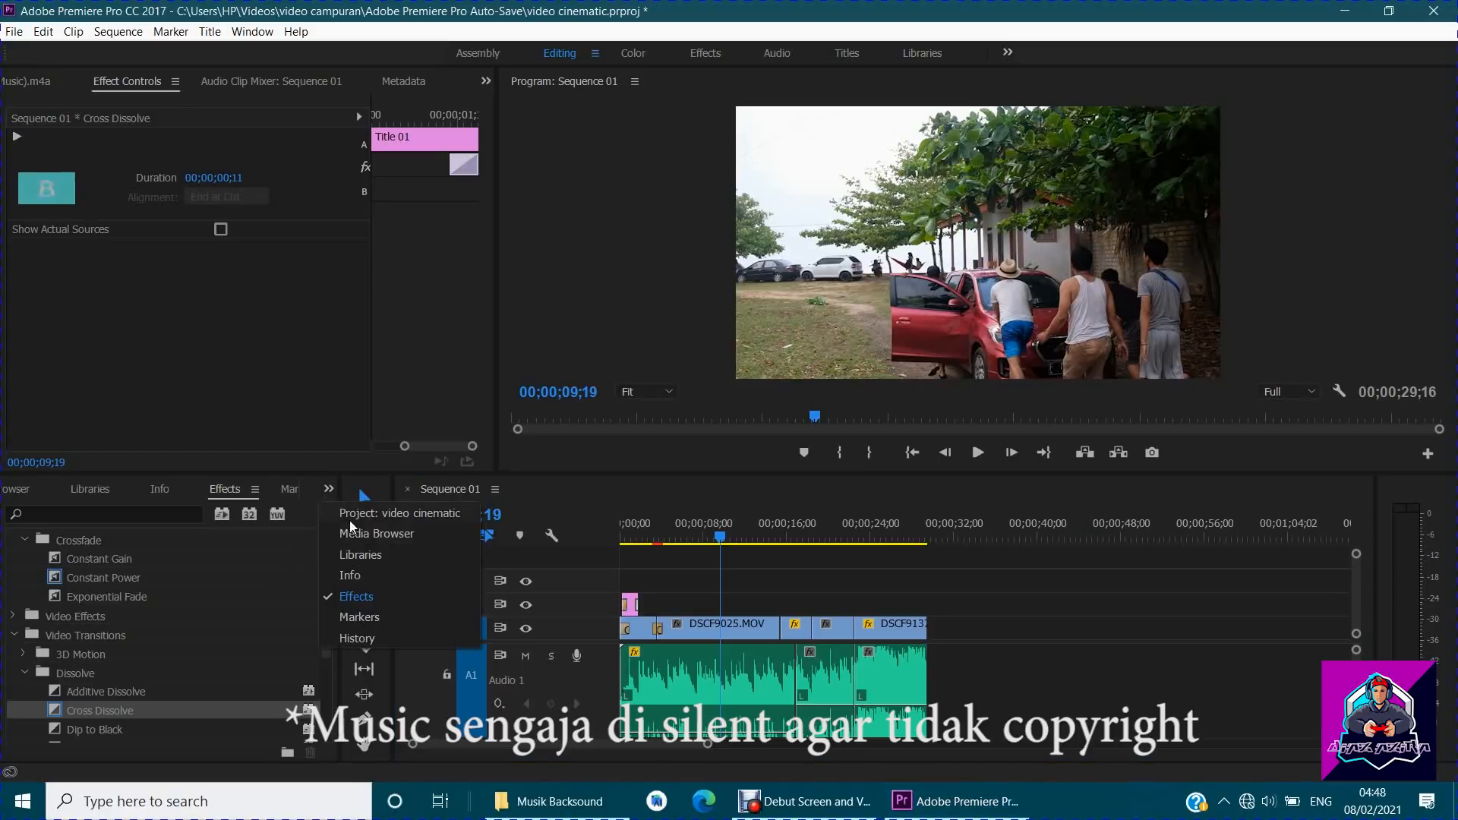
click(350, 521)
click(287, 746)
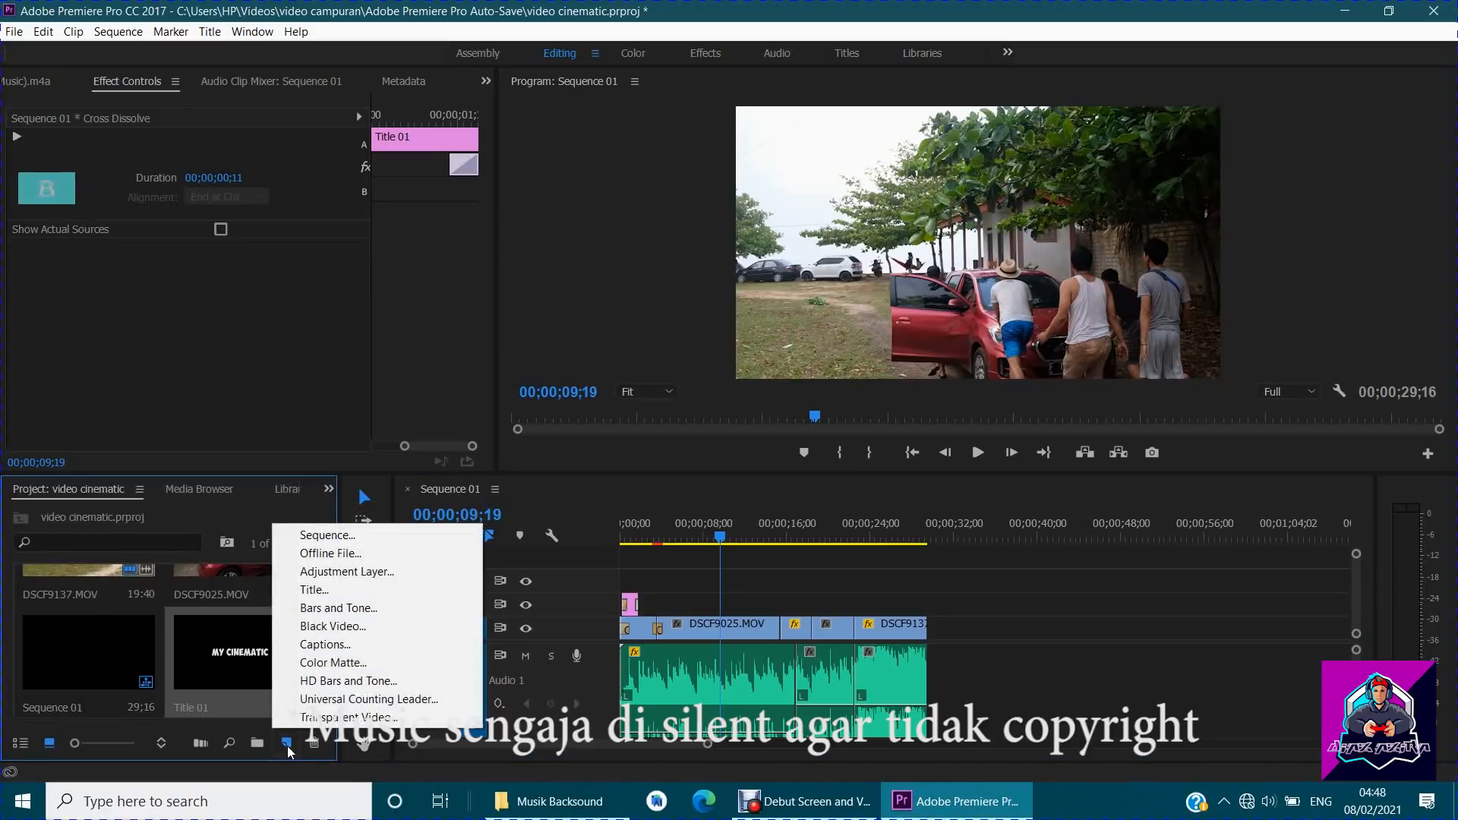
click(344, 573)
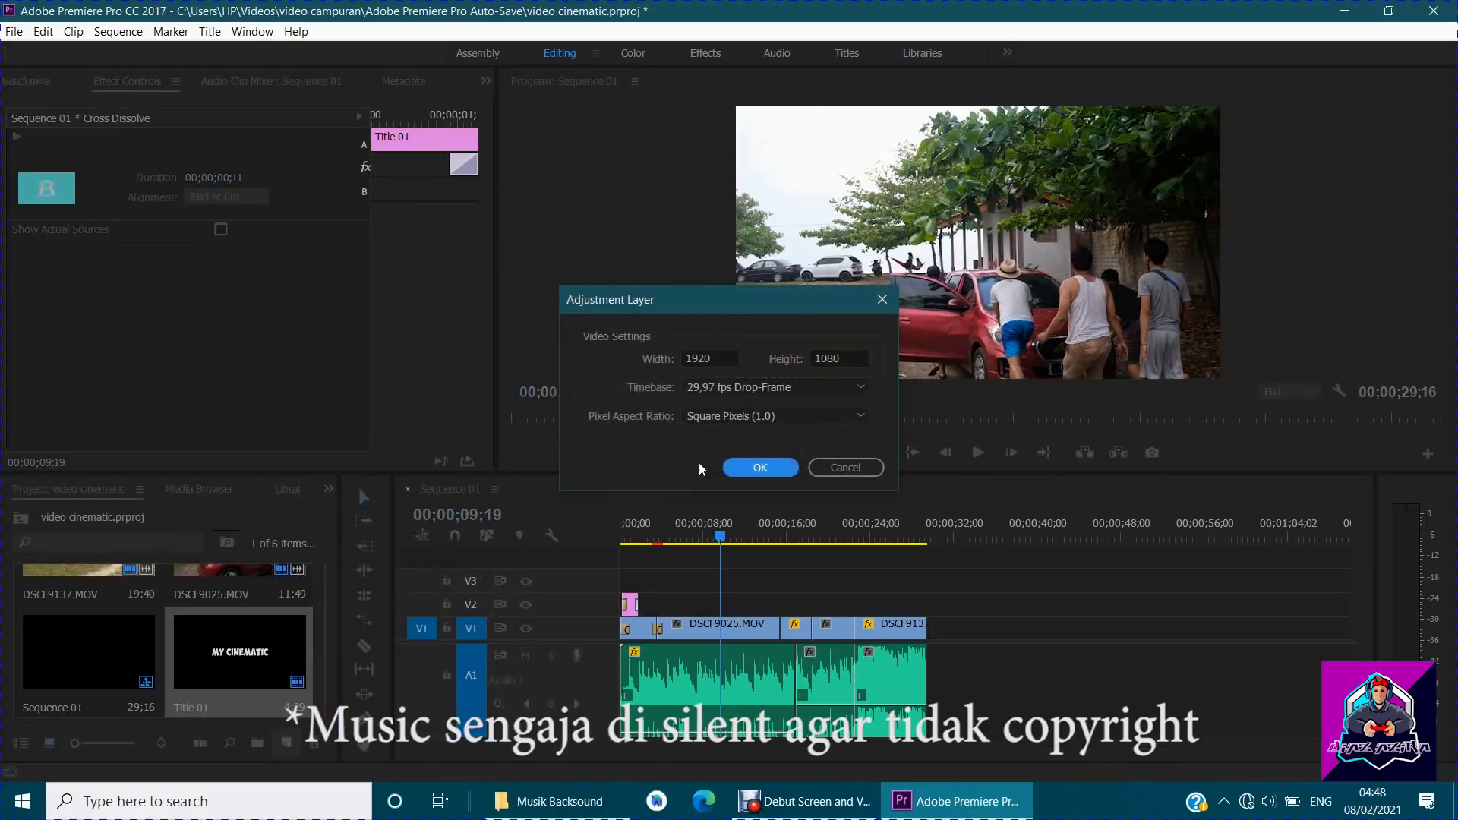
click(734, 471)
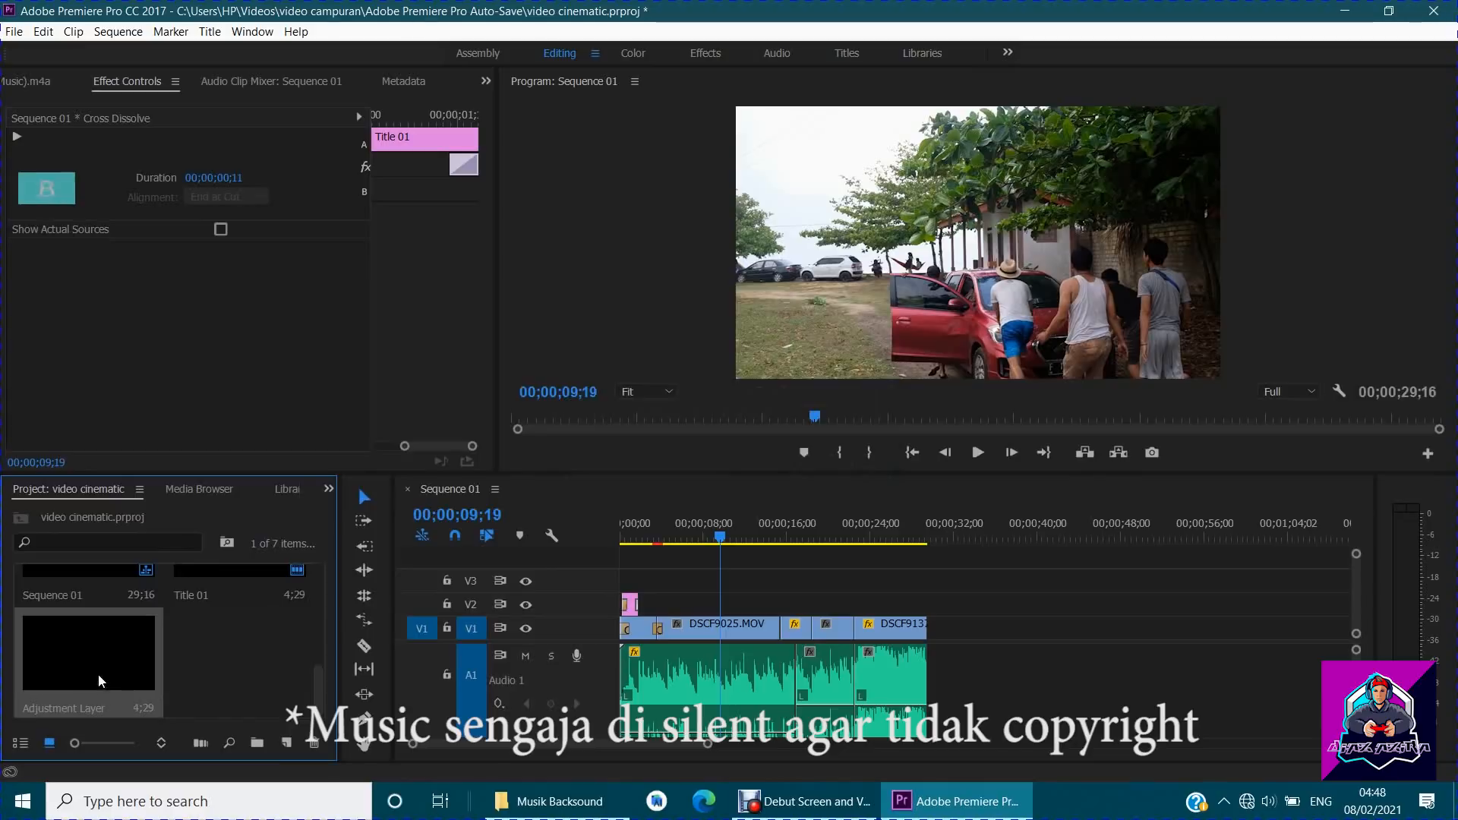
drag(88, 653, 927, 580)
click(665, 581)
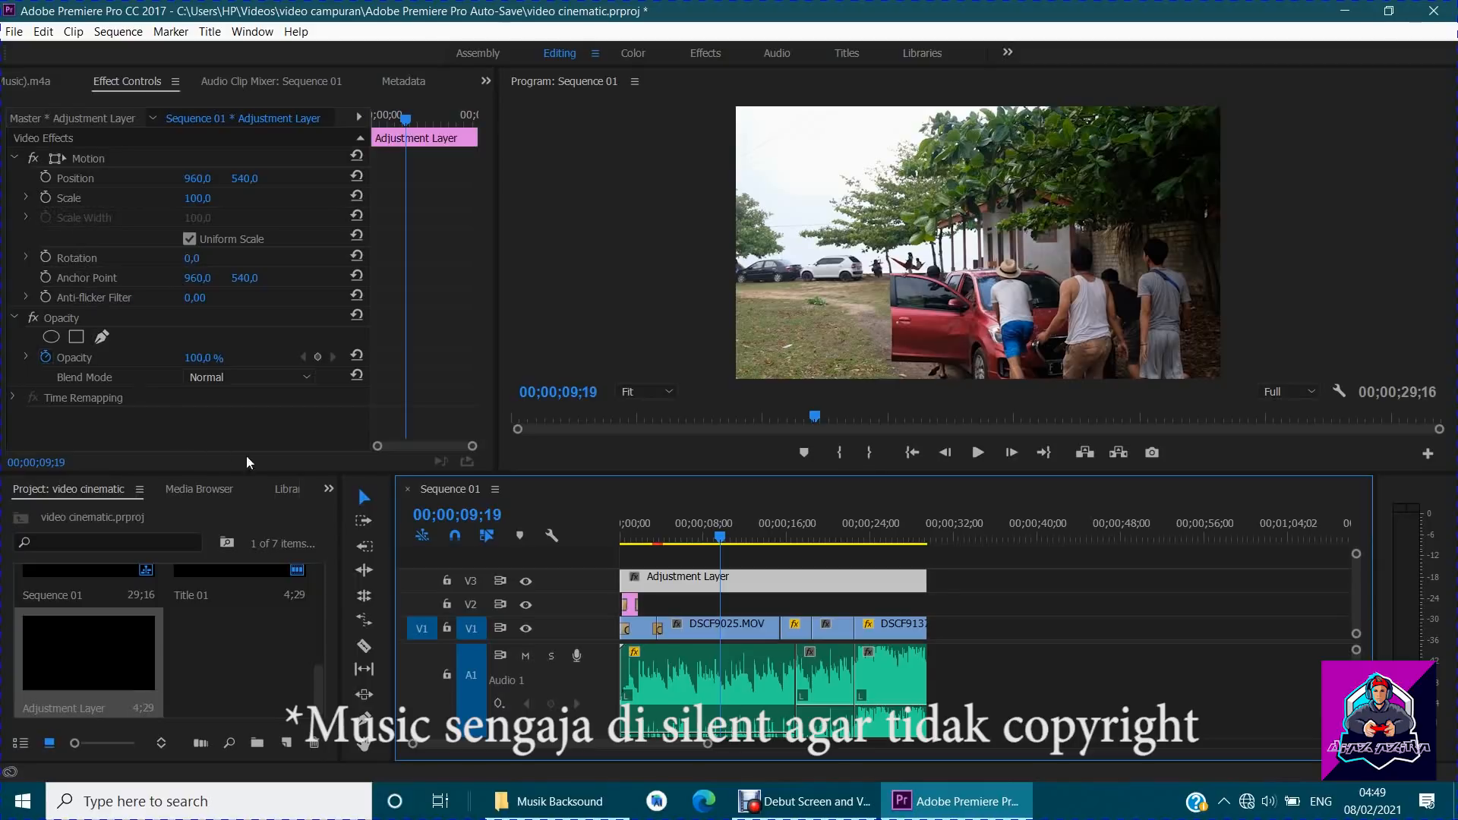
Search the effects for "crop" and apply the Crop effect to the adjustment layer on track V3.
click(329, 488)
click(356, 596)
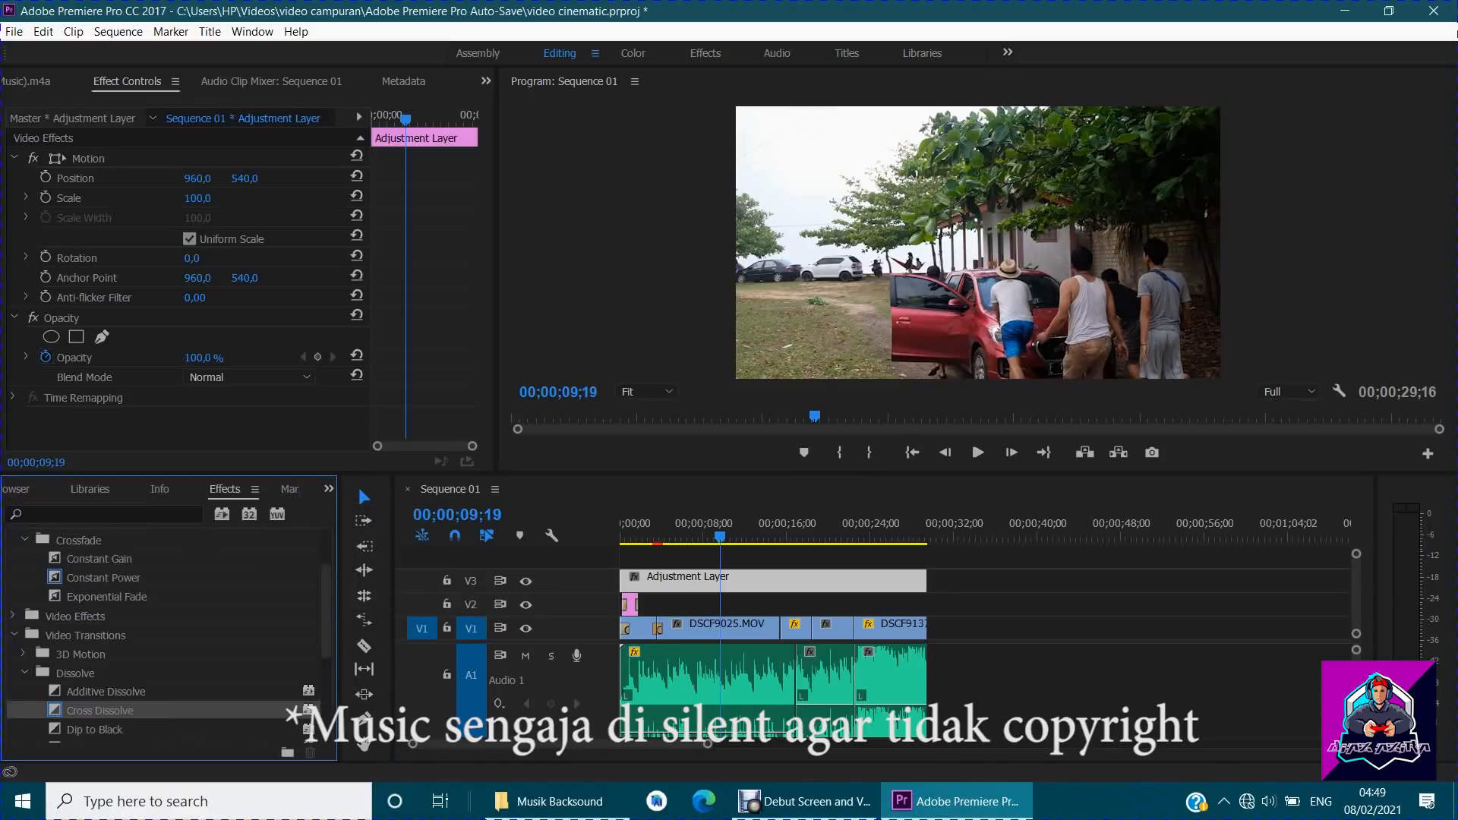
click(110, 515)
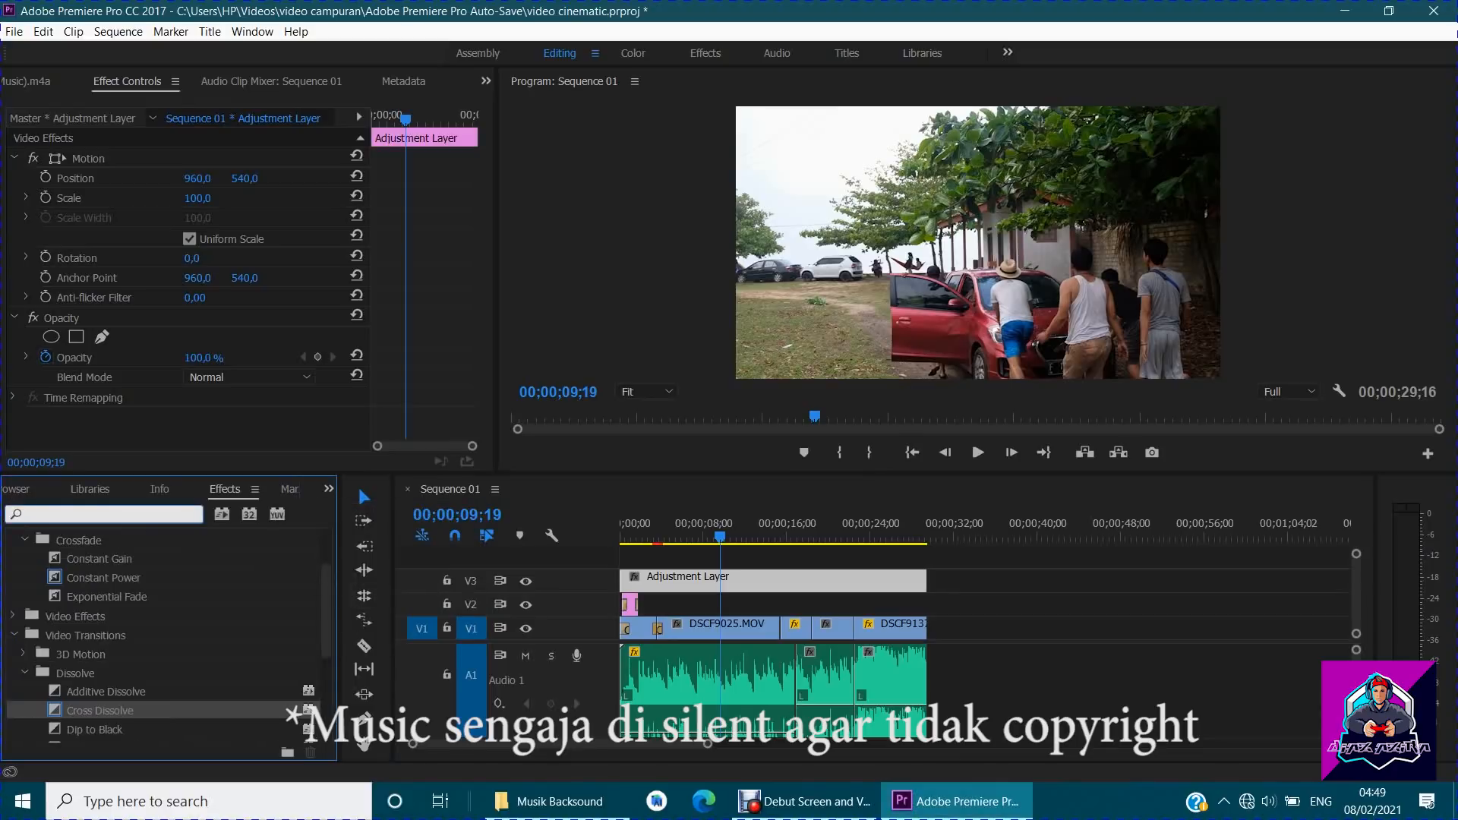
text(crop)
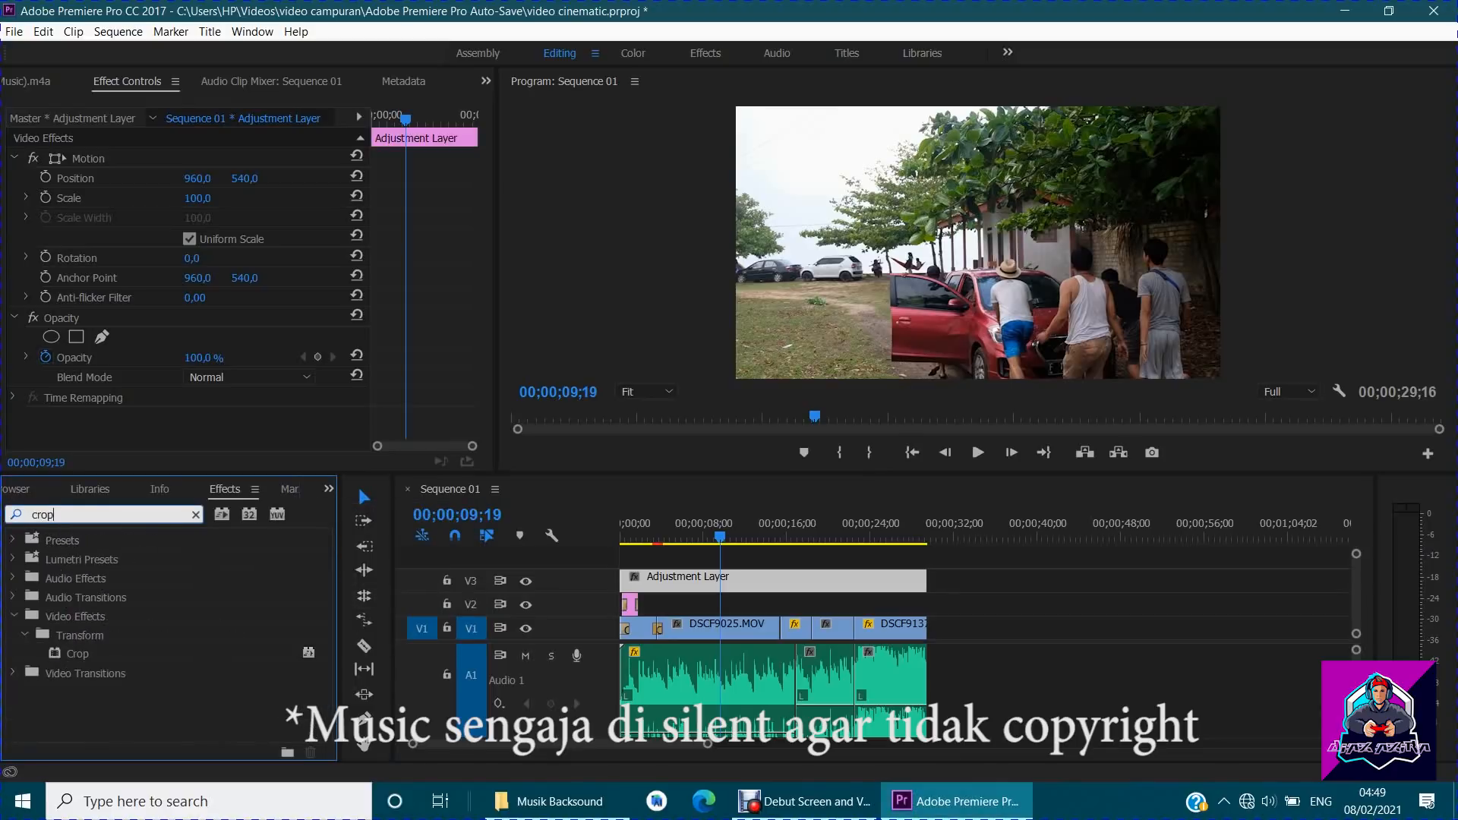
click(67, 651)
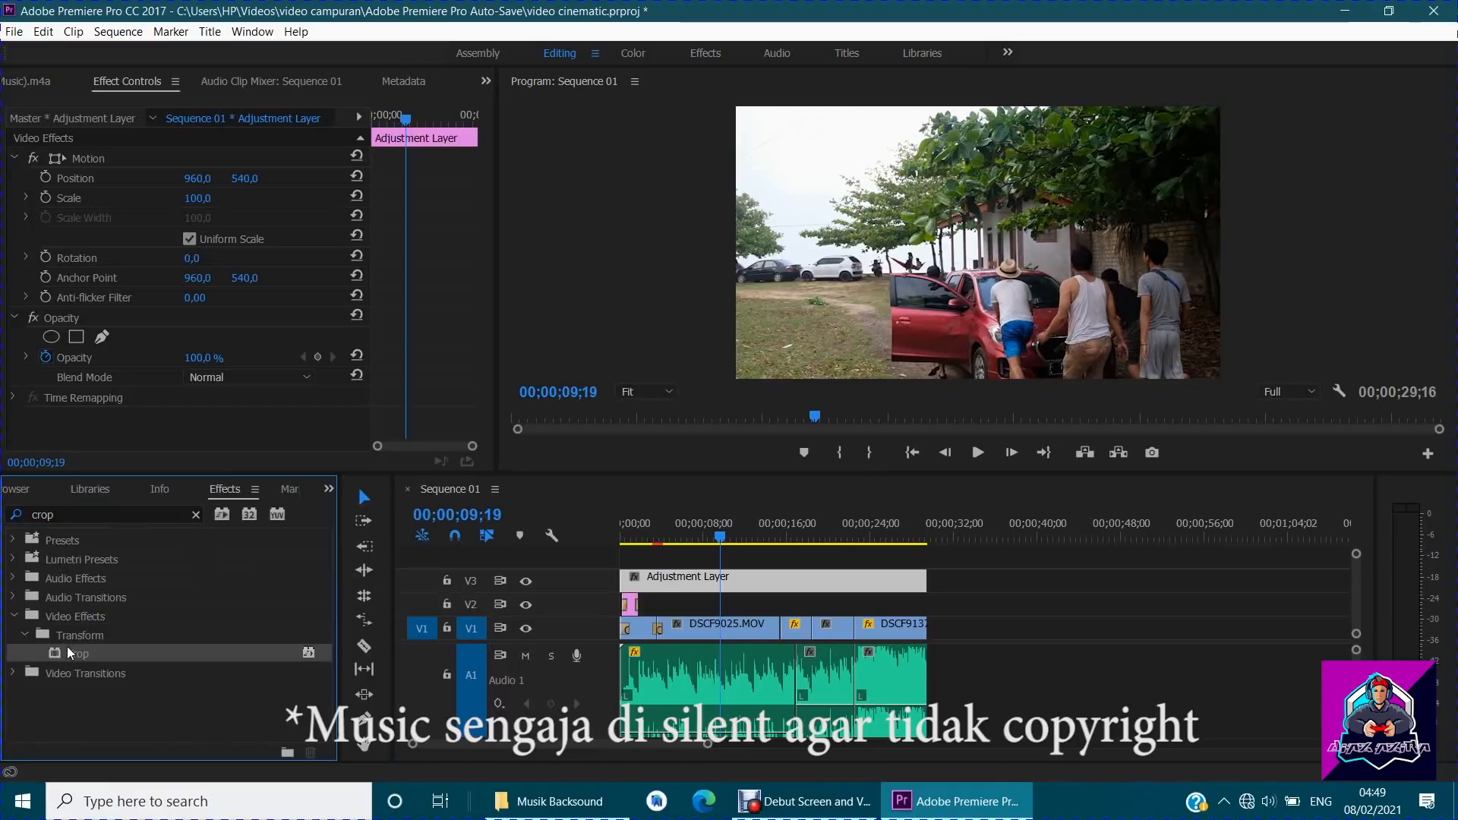
drag(66, 652, 642, 592)
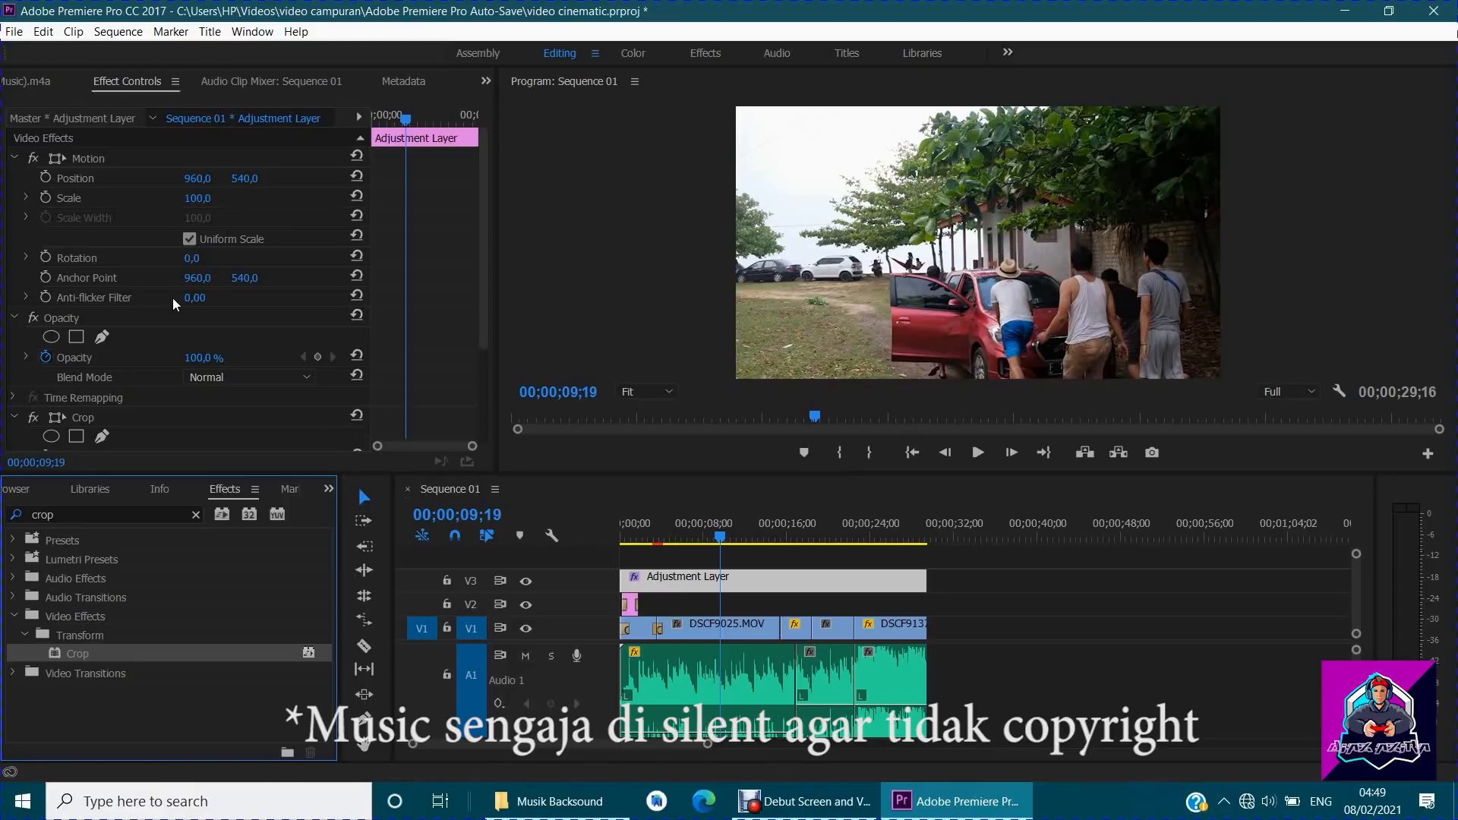
Set the Crop effect's Top value to 8 % on the adjustment layer.
scroll(118, 225, down, 4)
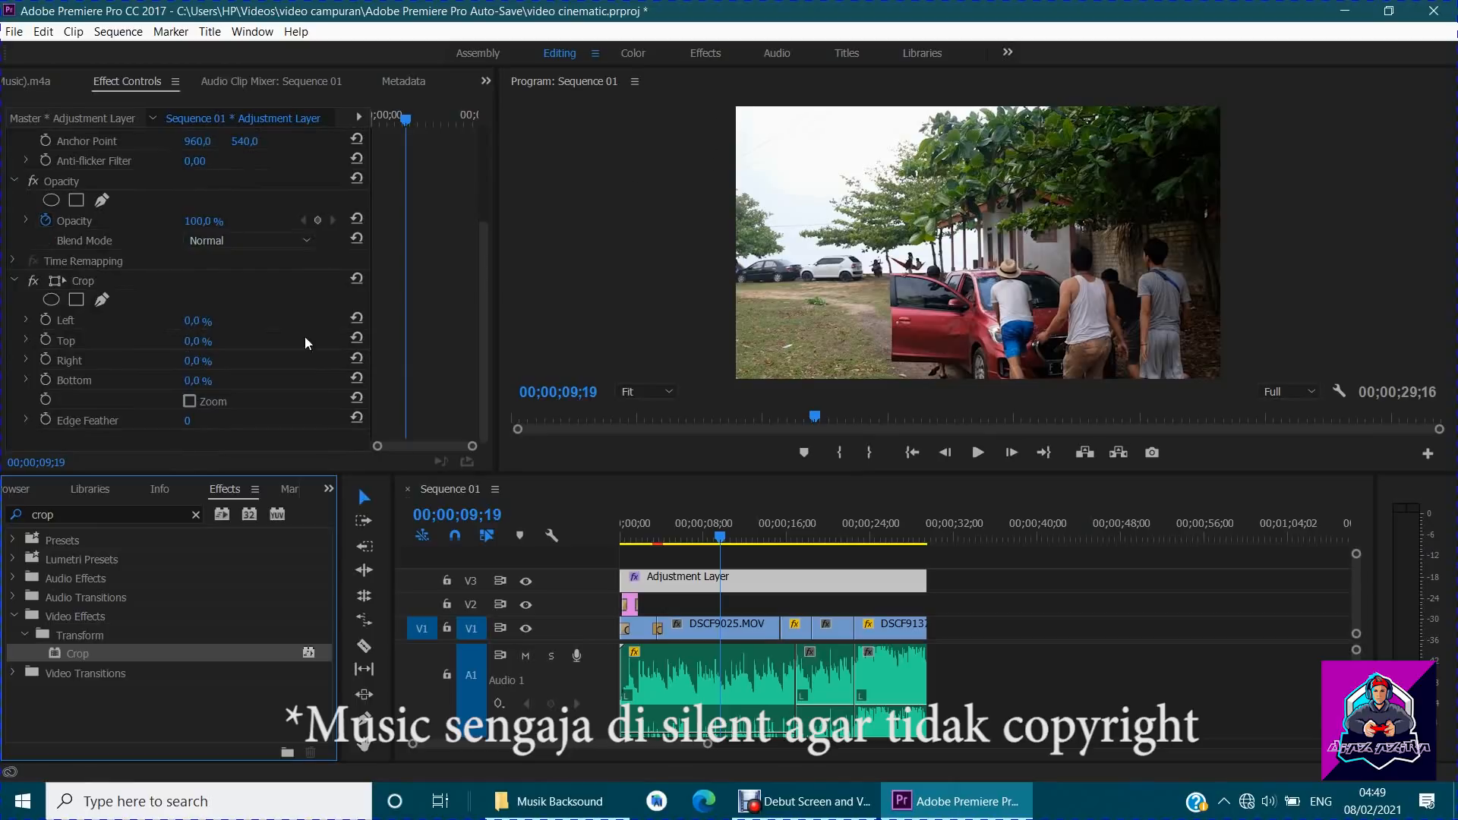
drag(195, 341, 200, 341)
click(198, 341)
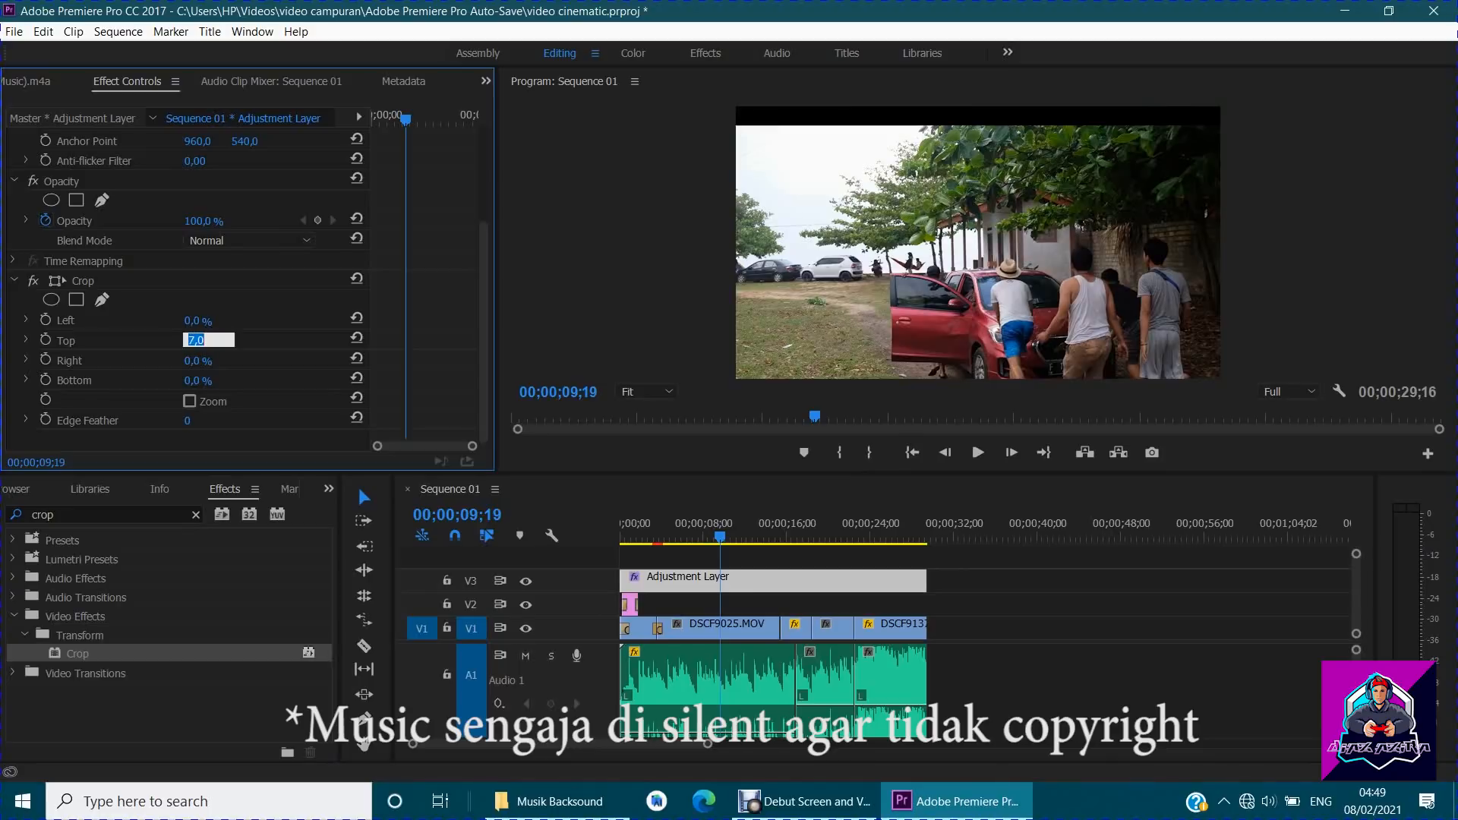
text(8)
key(Return)
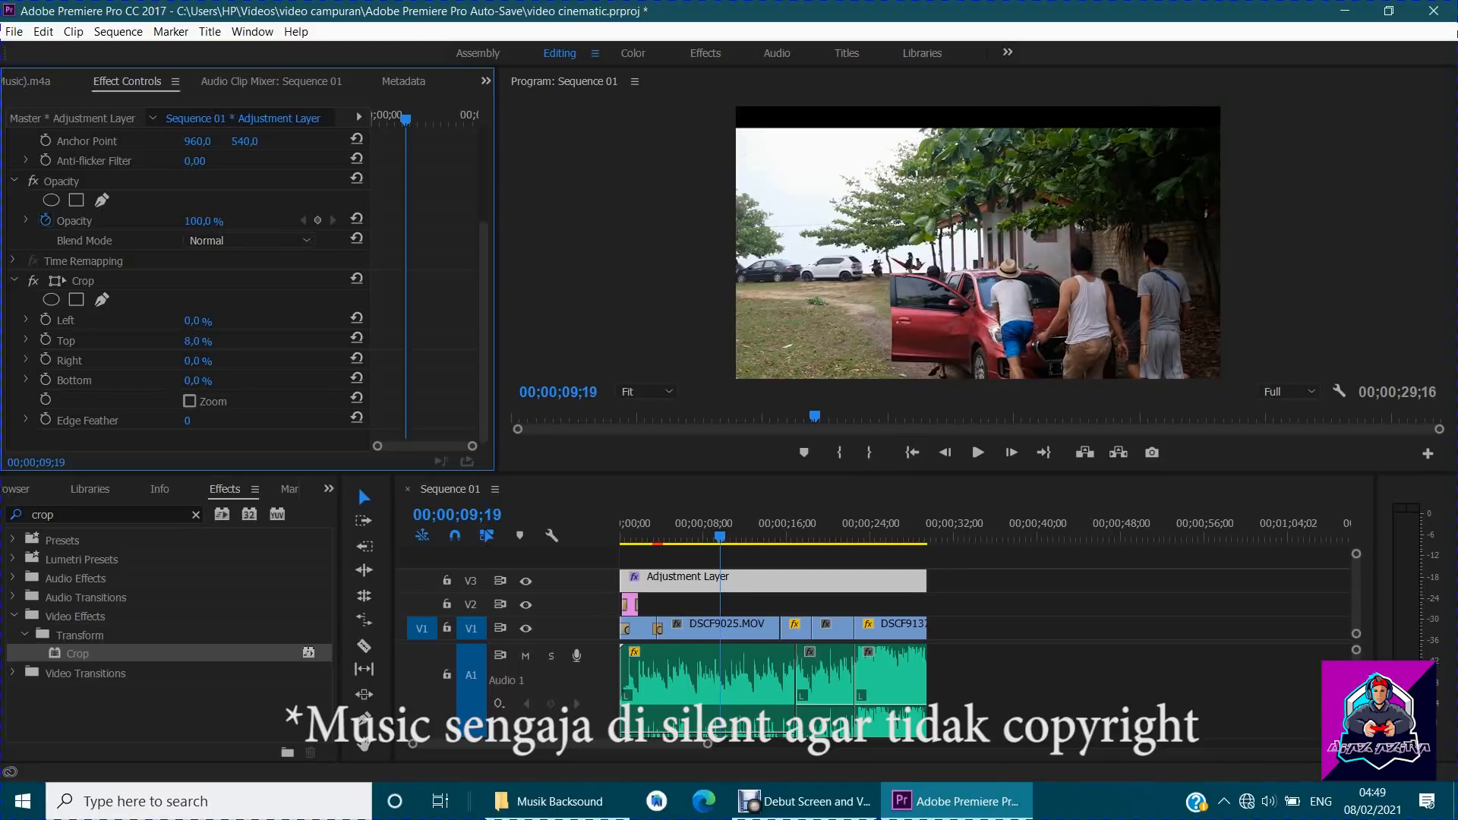
Set the Crop effect's Bottom value to 8 % on the adjustment layer.
click(196, 379)
text(8)
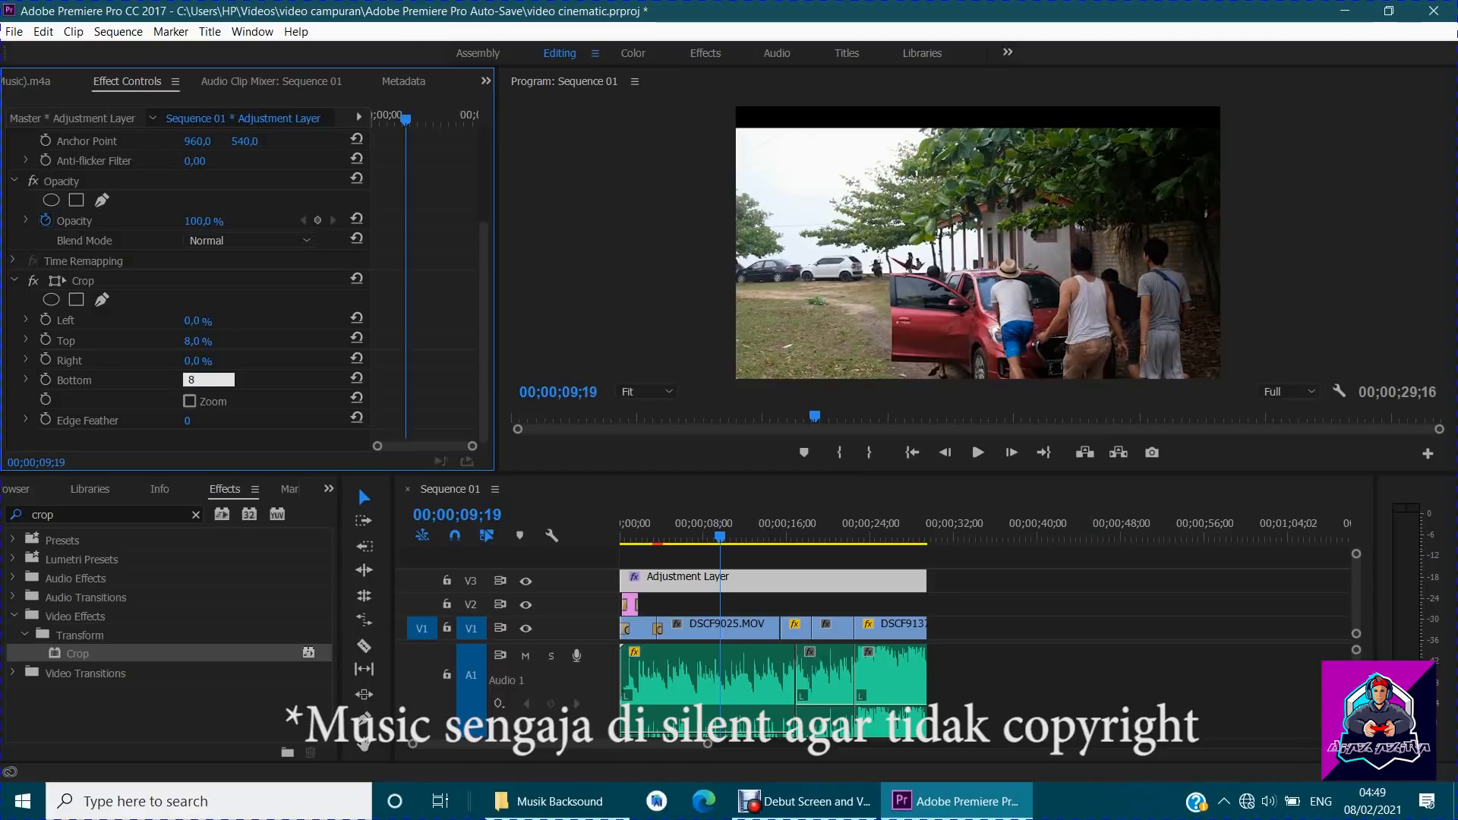
key(Return)
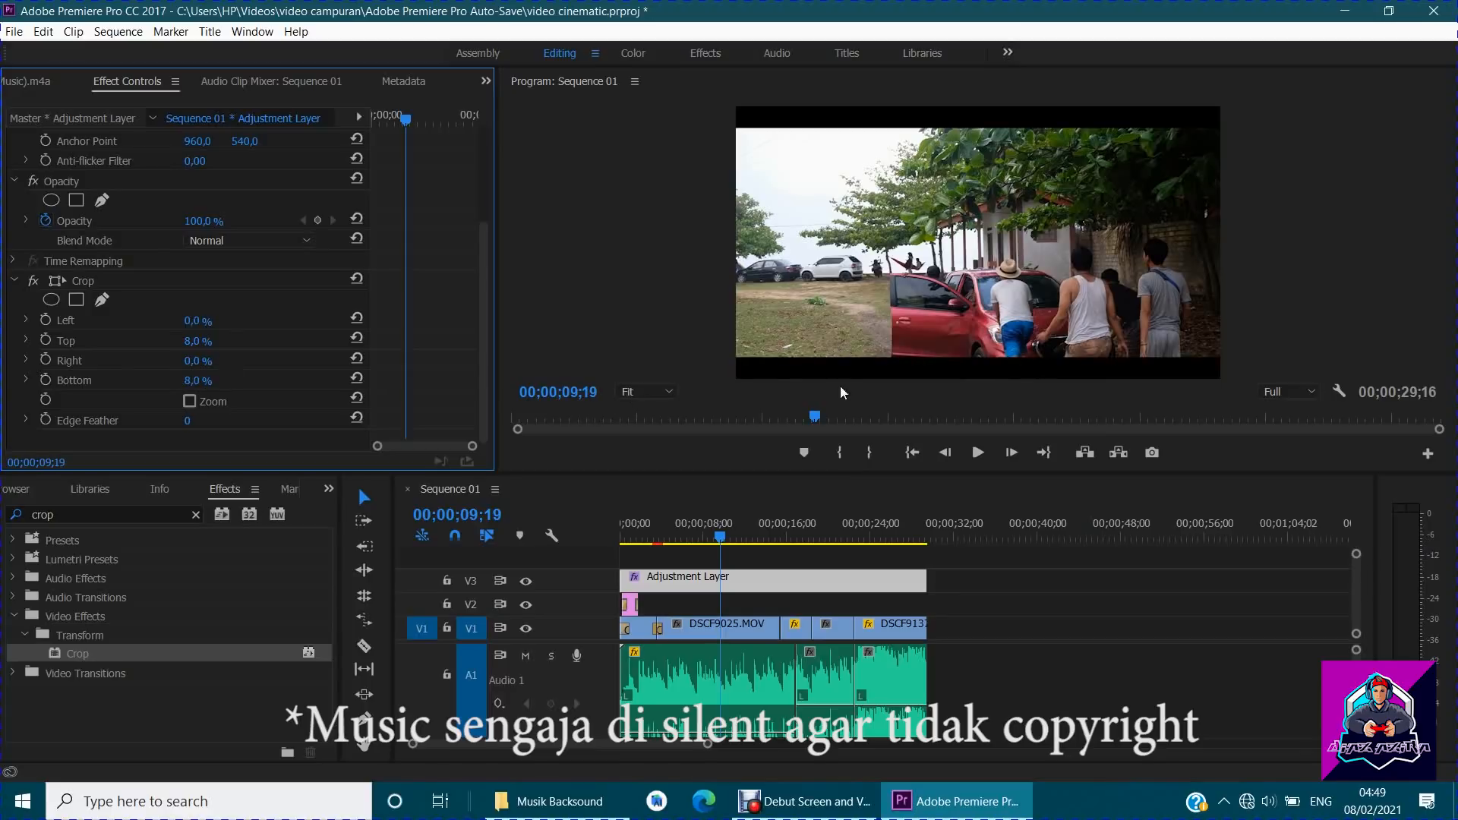
Park the playhead at 00;00;08;06 and save the project.
mouse_move(719, 539)
mouse_down()
mouse_move(644, 543)
mouse_move(807, 541)
mouse_move(640, 551)
mouse_move(836, 562)
mouse_move(705, 562)
mouse_up()
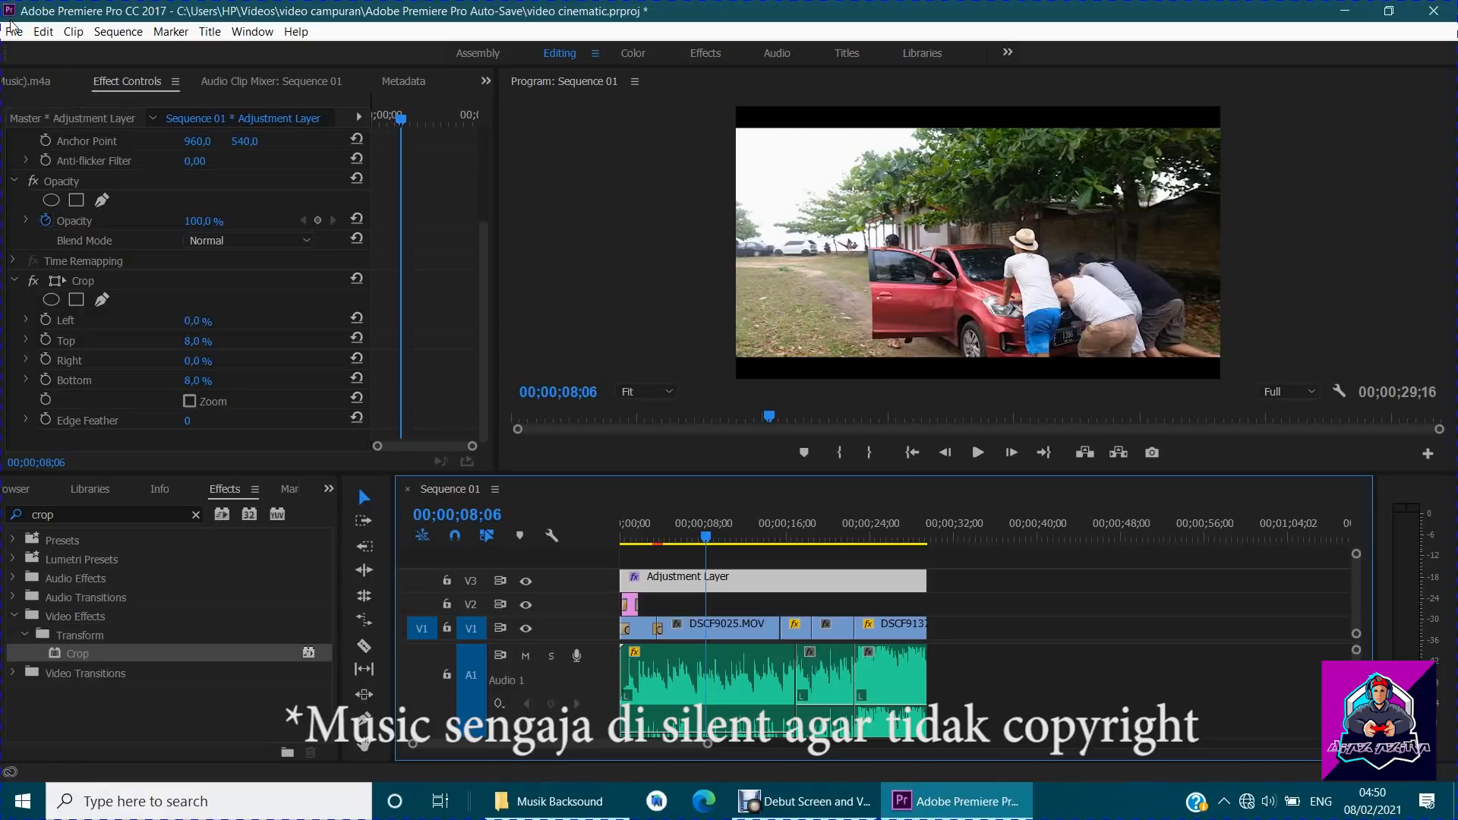
key(ctrl+s)
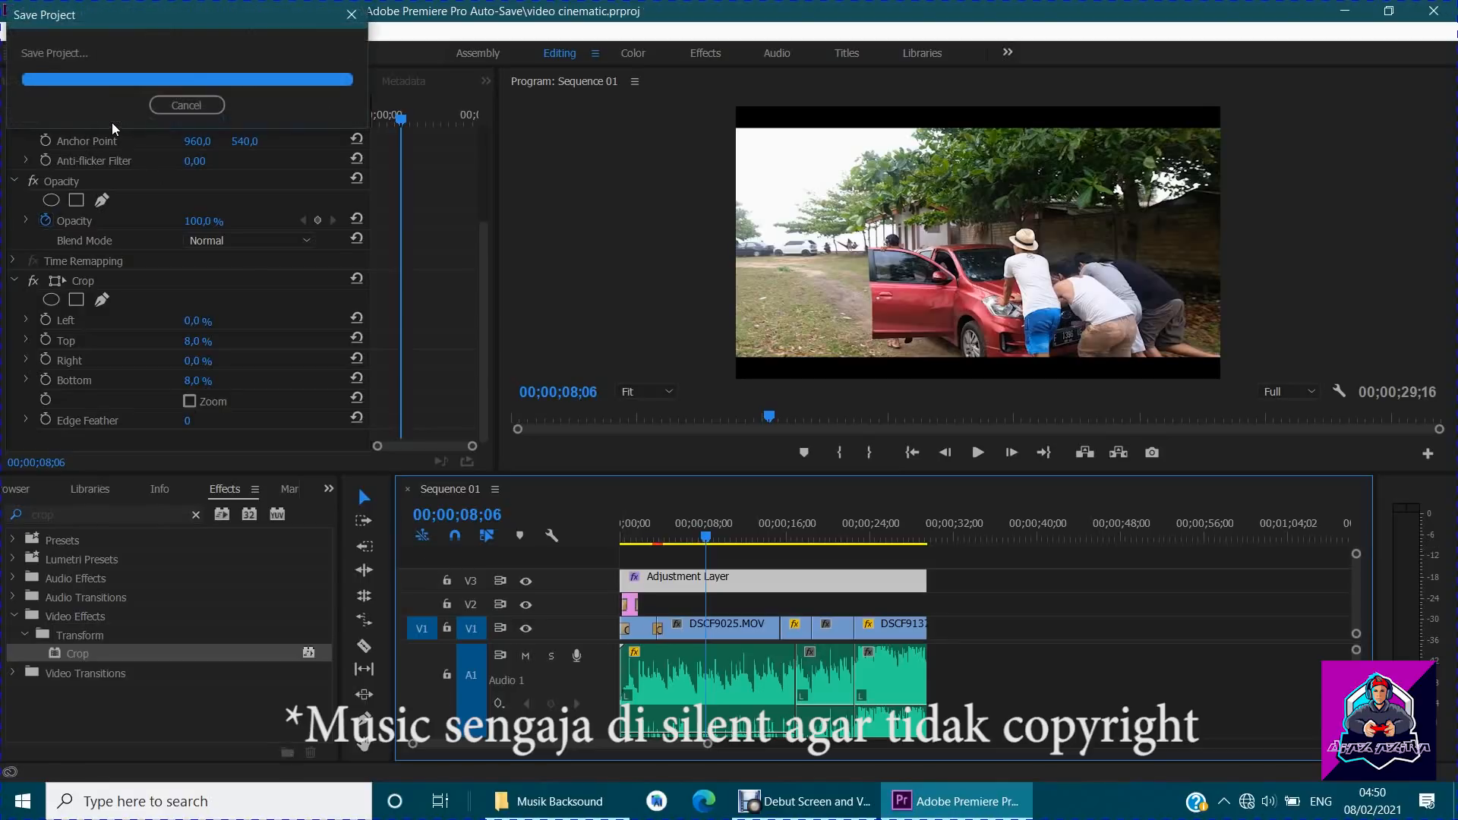
click(14, 32)
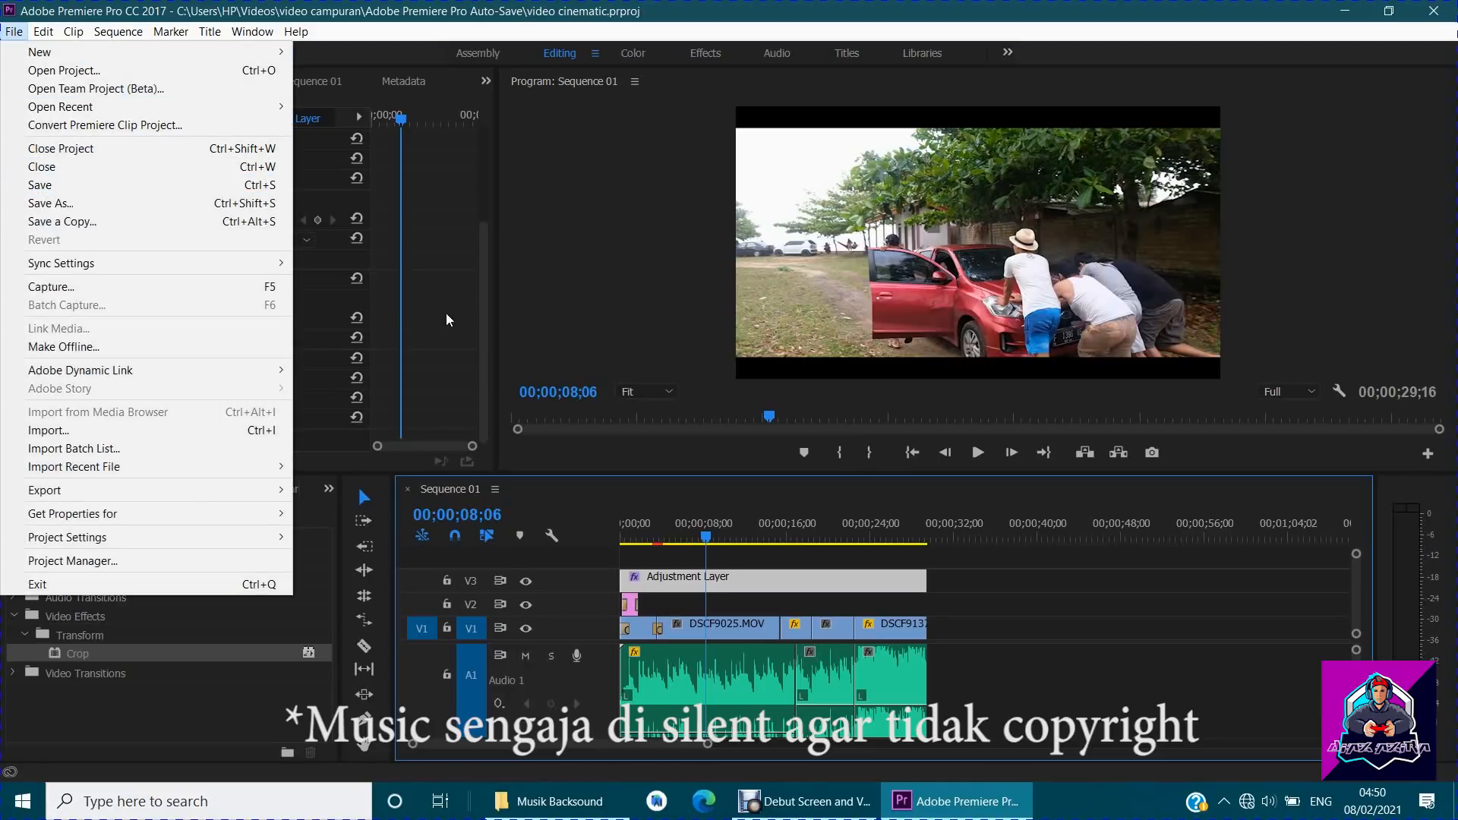
click(538, 464)
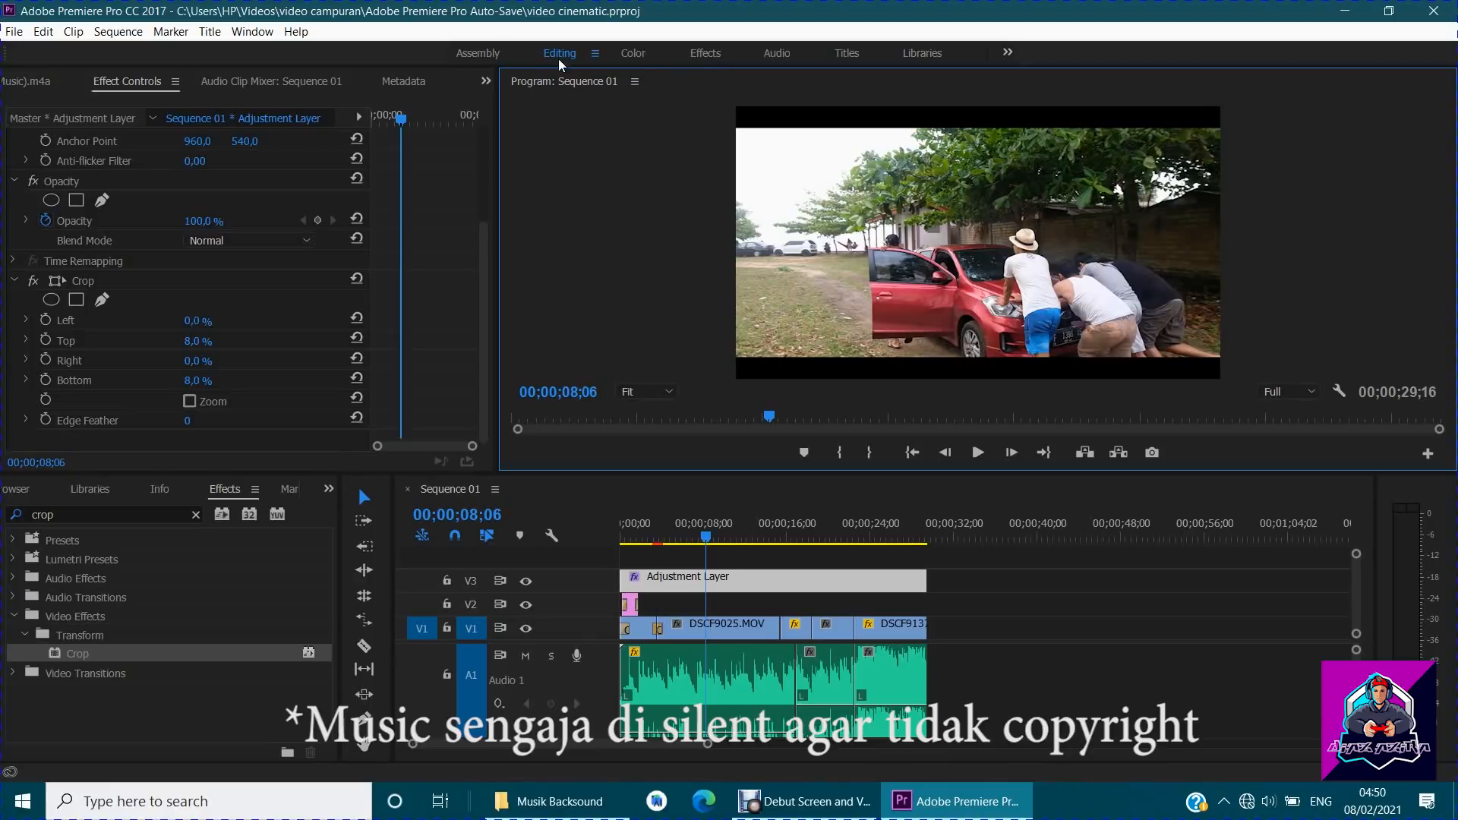
Switch to the Color workspace and set the adjustment layer's Basic Correction Exposure to -0,2 and Contrast to -1,8.
click(636, 53)
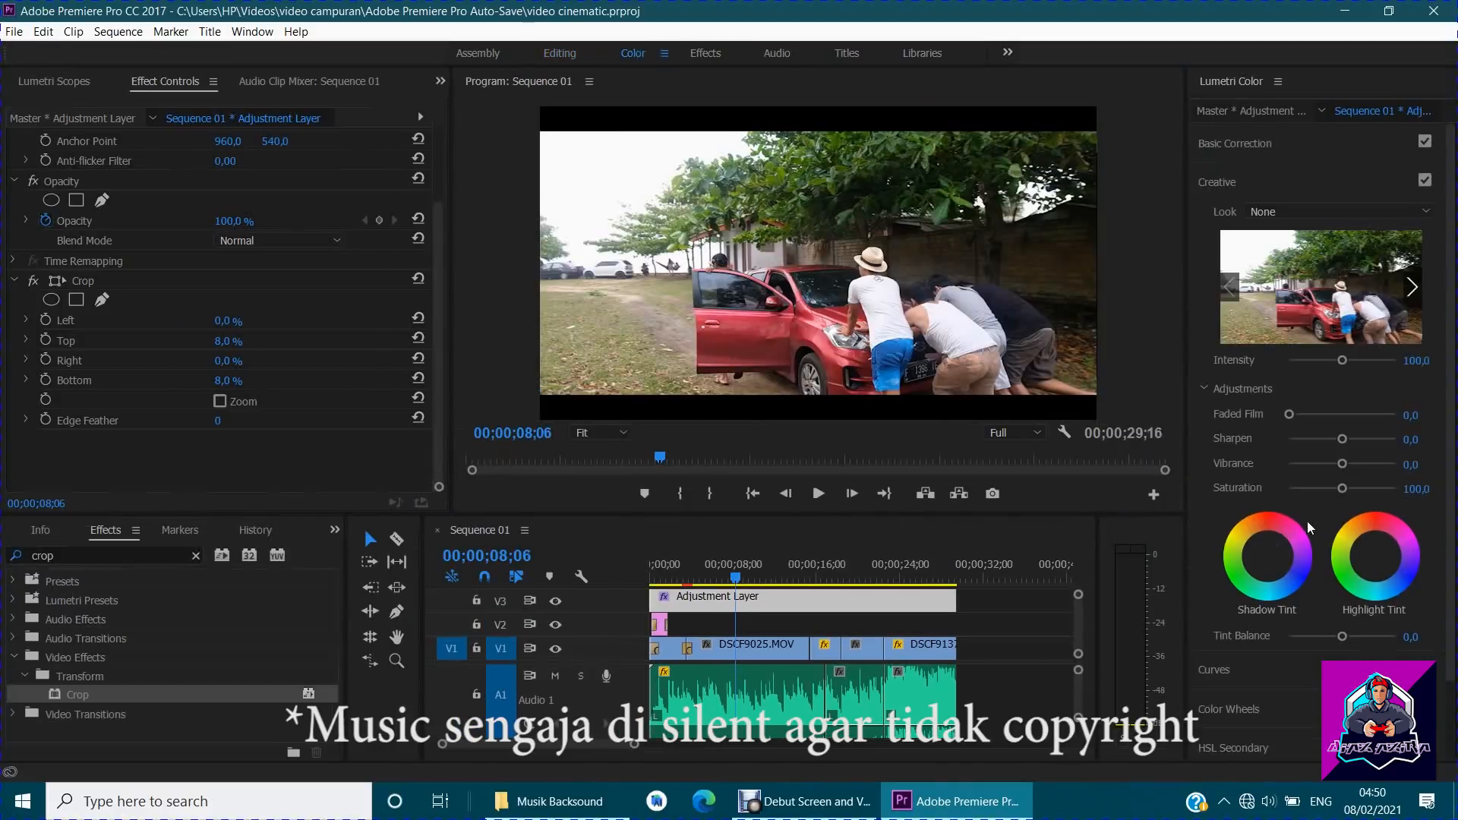
scroll(1306, 380, down, 1)
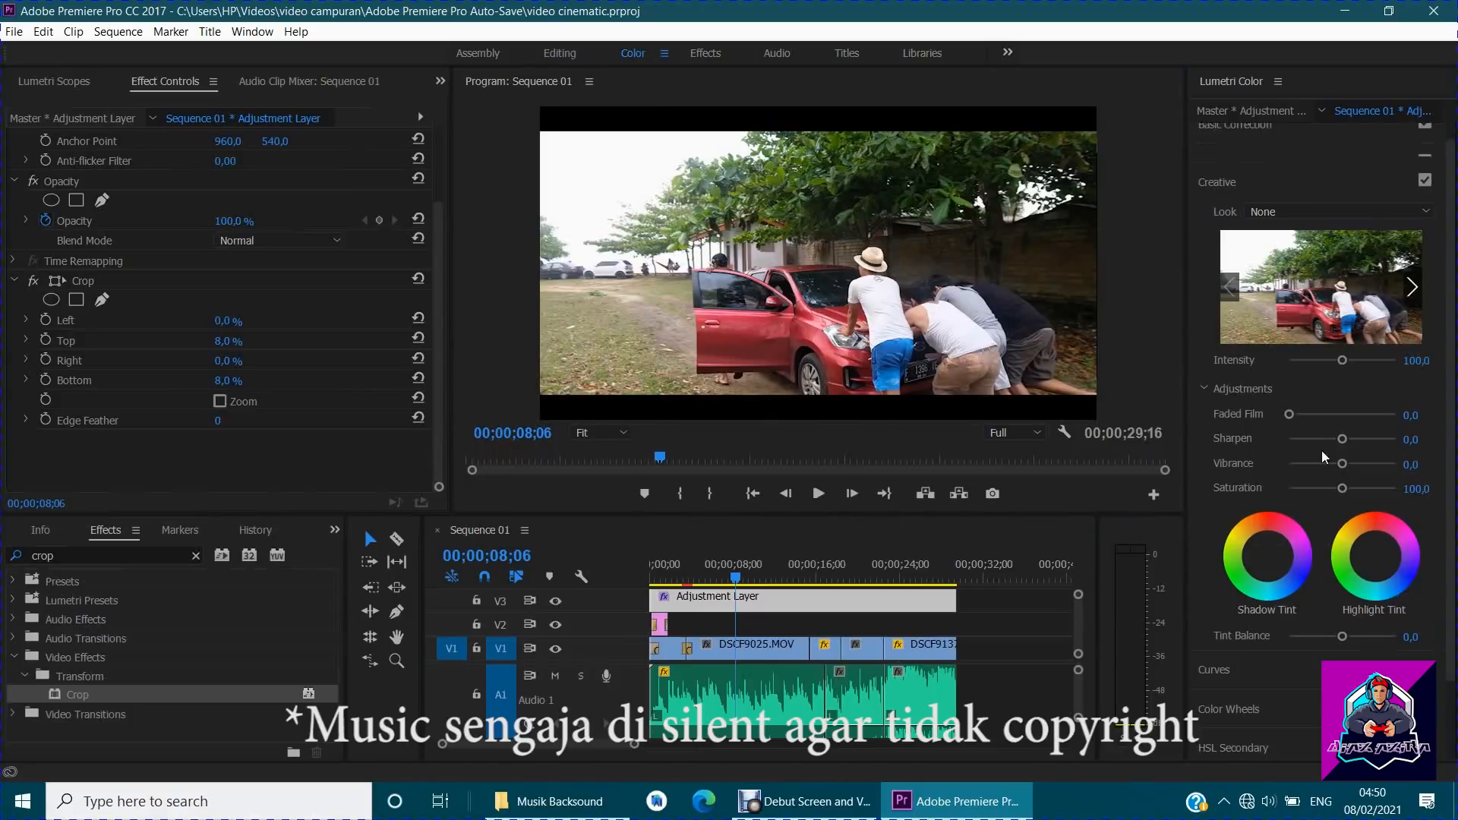
click(1230, 136)
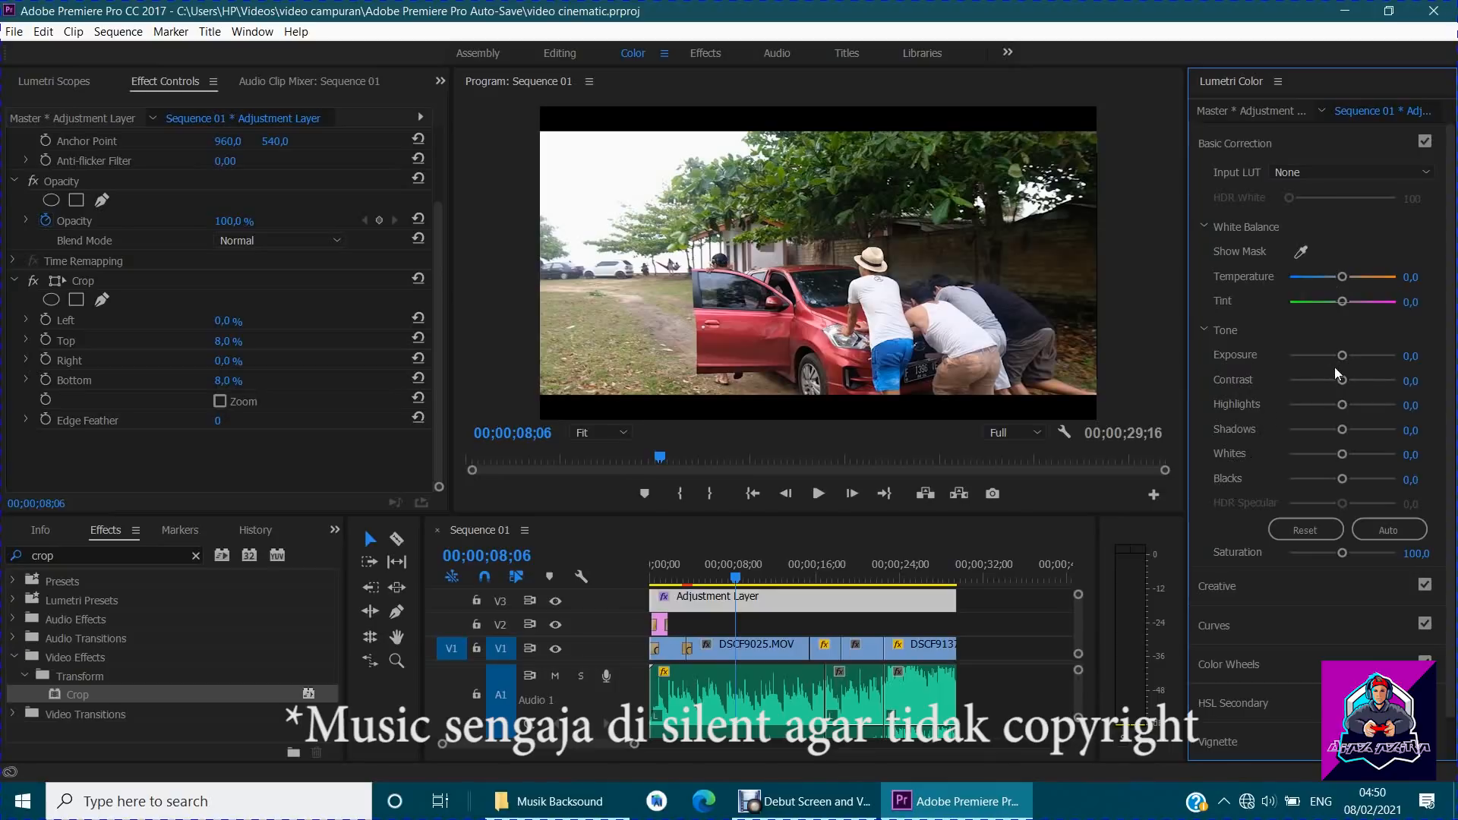
drag(1341, 357, 1344, 413)
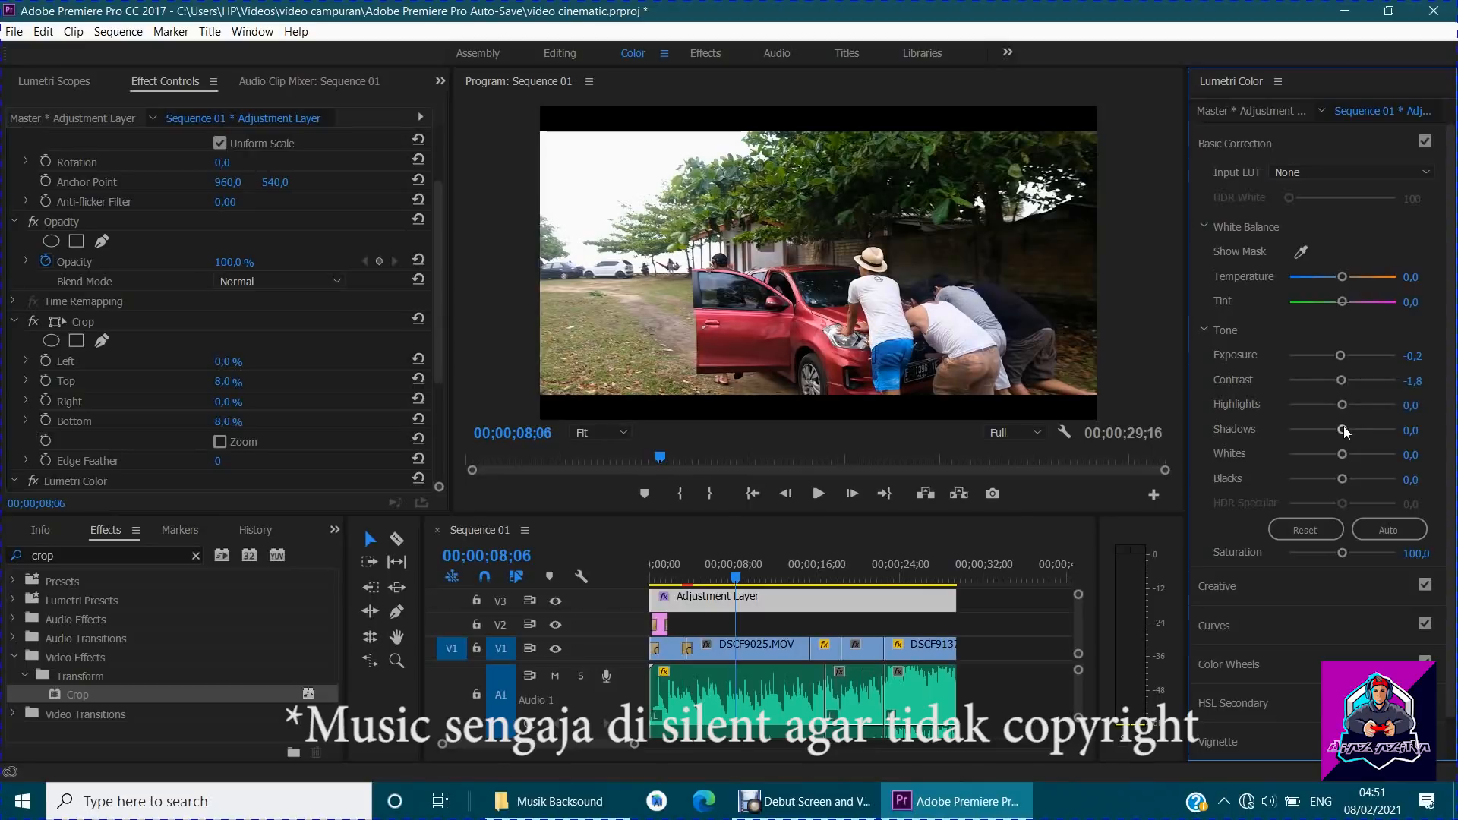
Try out the Shadows, Whites down to -100 and Blacks in Basic Correction, returning each of them to 0.
mouse_move(1344, 430)
mouse_down()
mouse_move(1308, 432)
mouse_move(1369, 431)
mouse_move(1313, 434)
mouse_move(1355, 436)
mouse_move(1341, 439)
mouse_up()
drag(1341, 439, 1342, 434)
drag(1344, 455, 1312, 468)
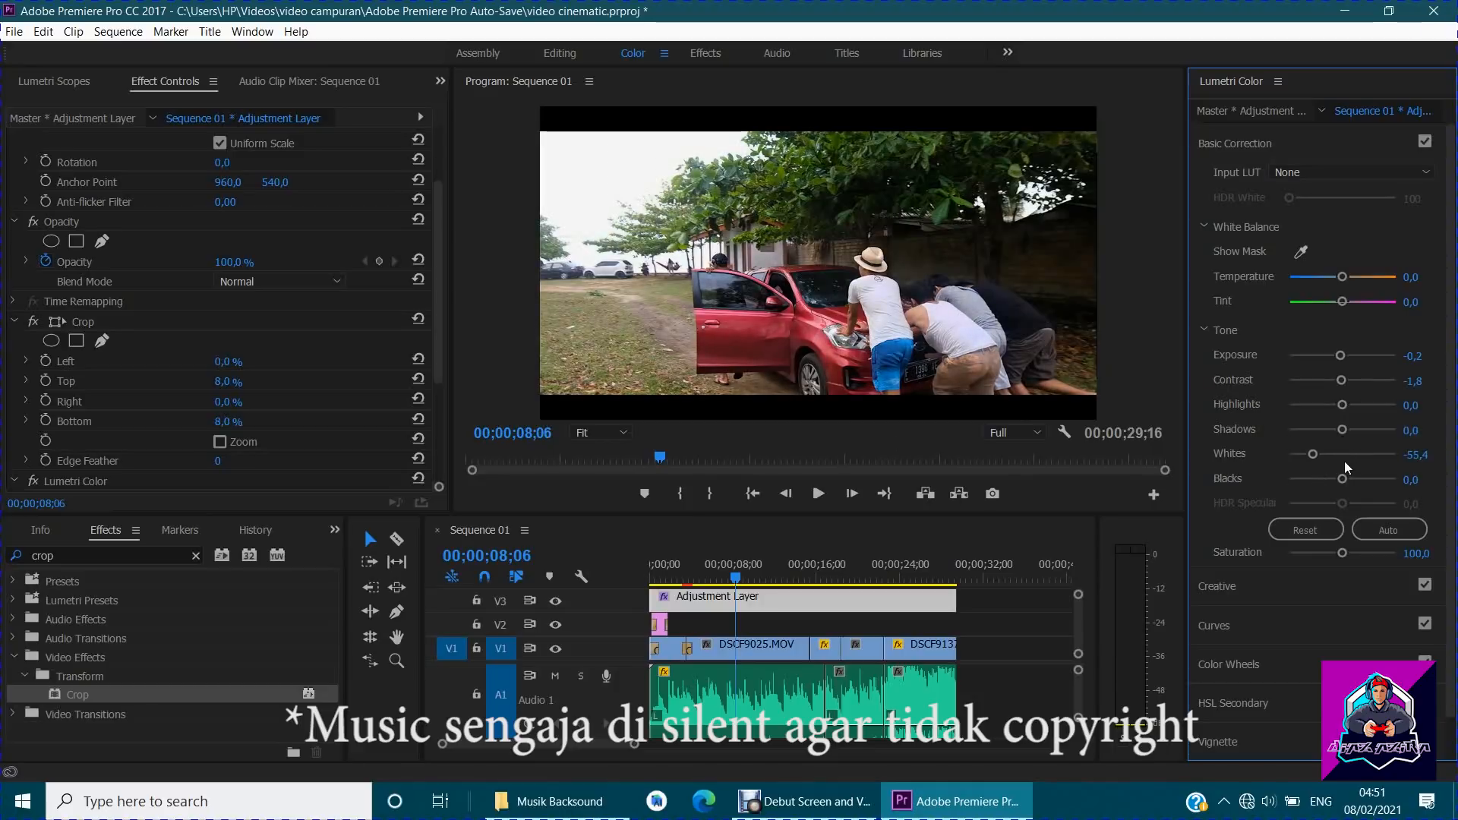
drag(1315, 458, 1274, 470)
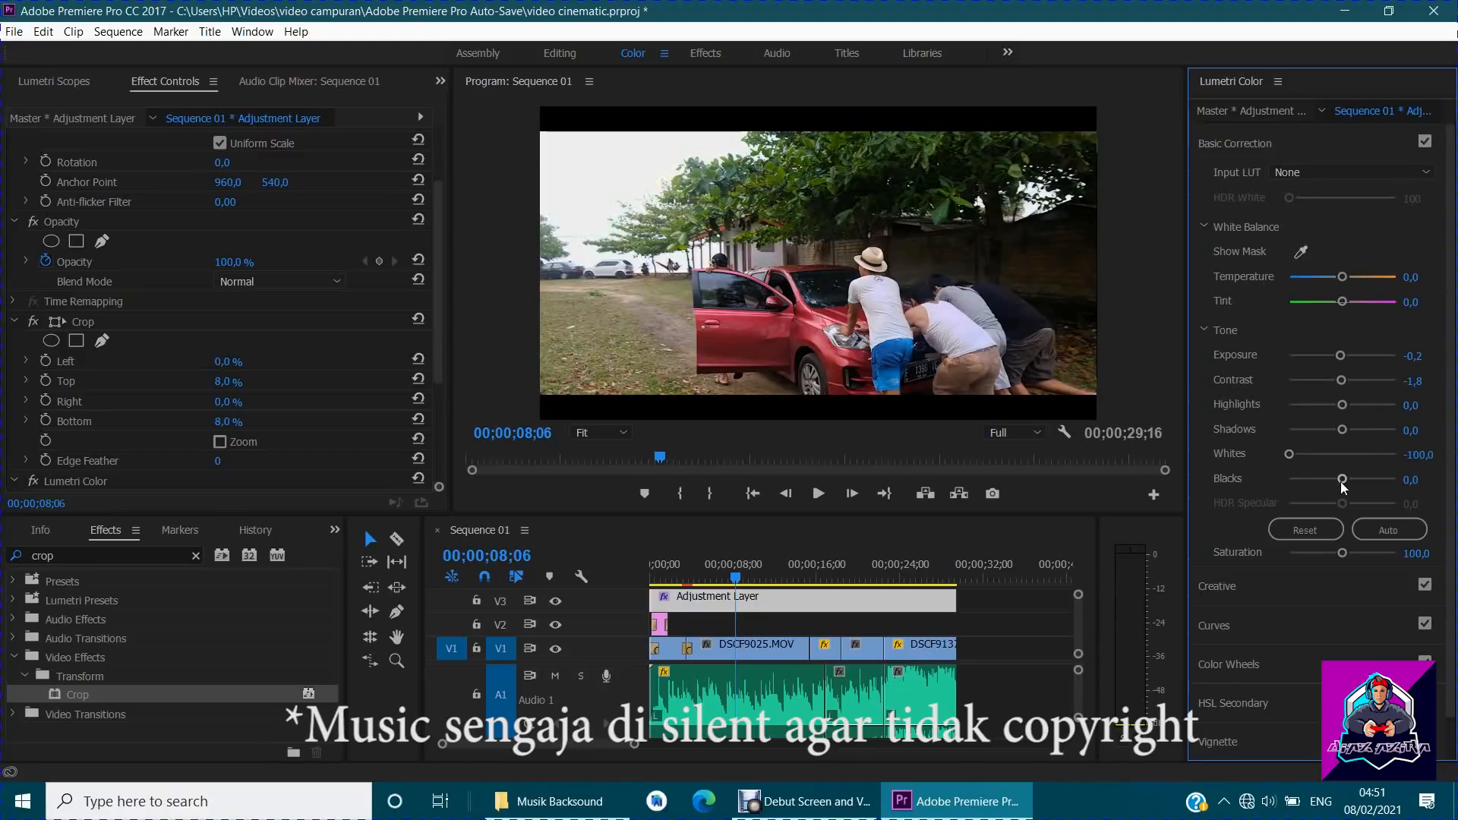
mouse_move(1341, 481)
mouse_down()
mouse_move(1312, 486)
mouse_move(1368, 485)
mouse_move(1345, 491)
mouse_up()
drag(1289, 453, 1341, 453)
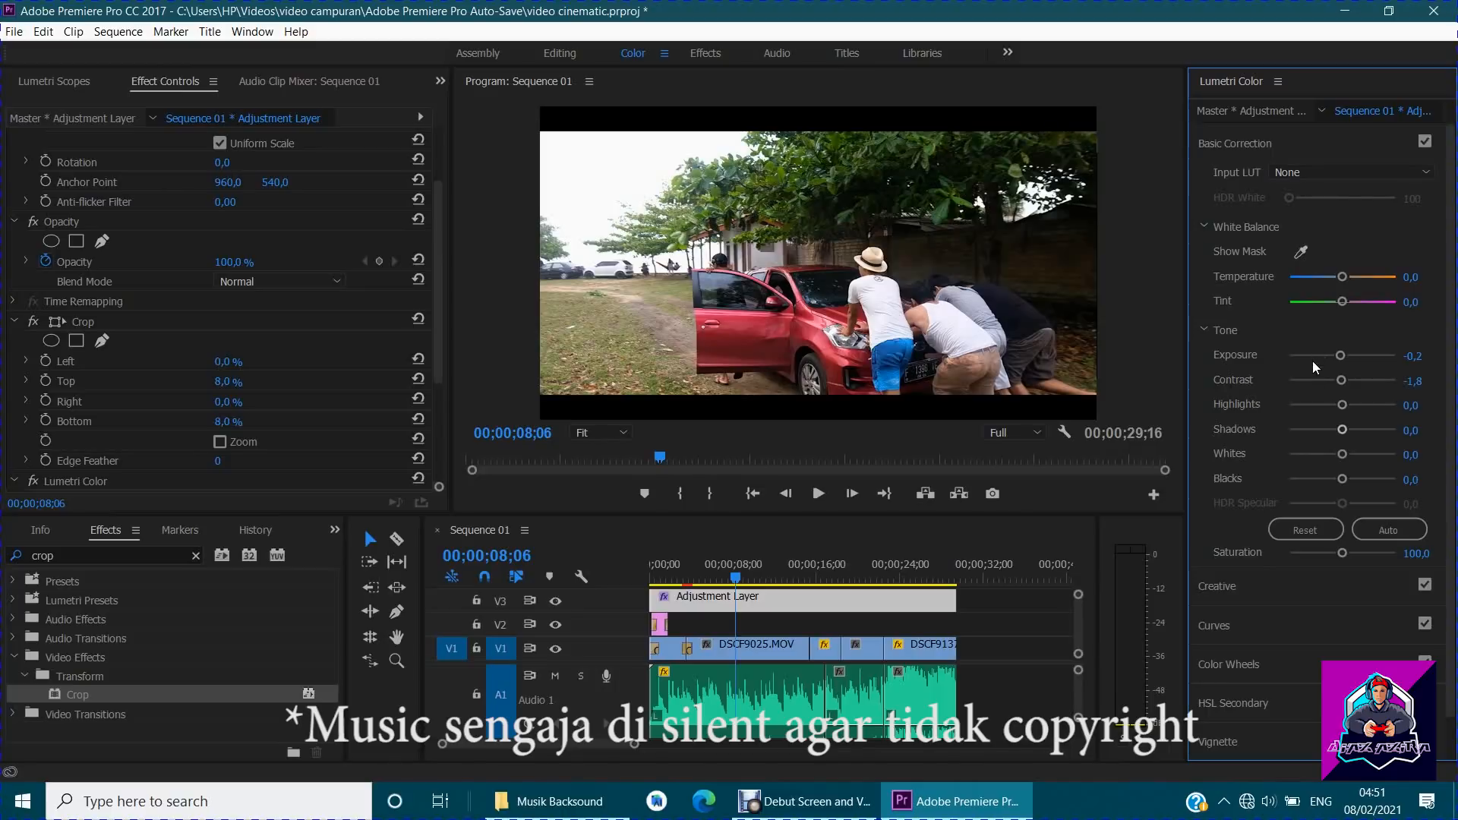
Apply the Creative look 01_Cinematic LUTs_Reflection to the adjustment layer.
click(1233, 589)
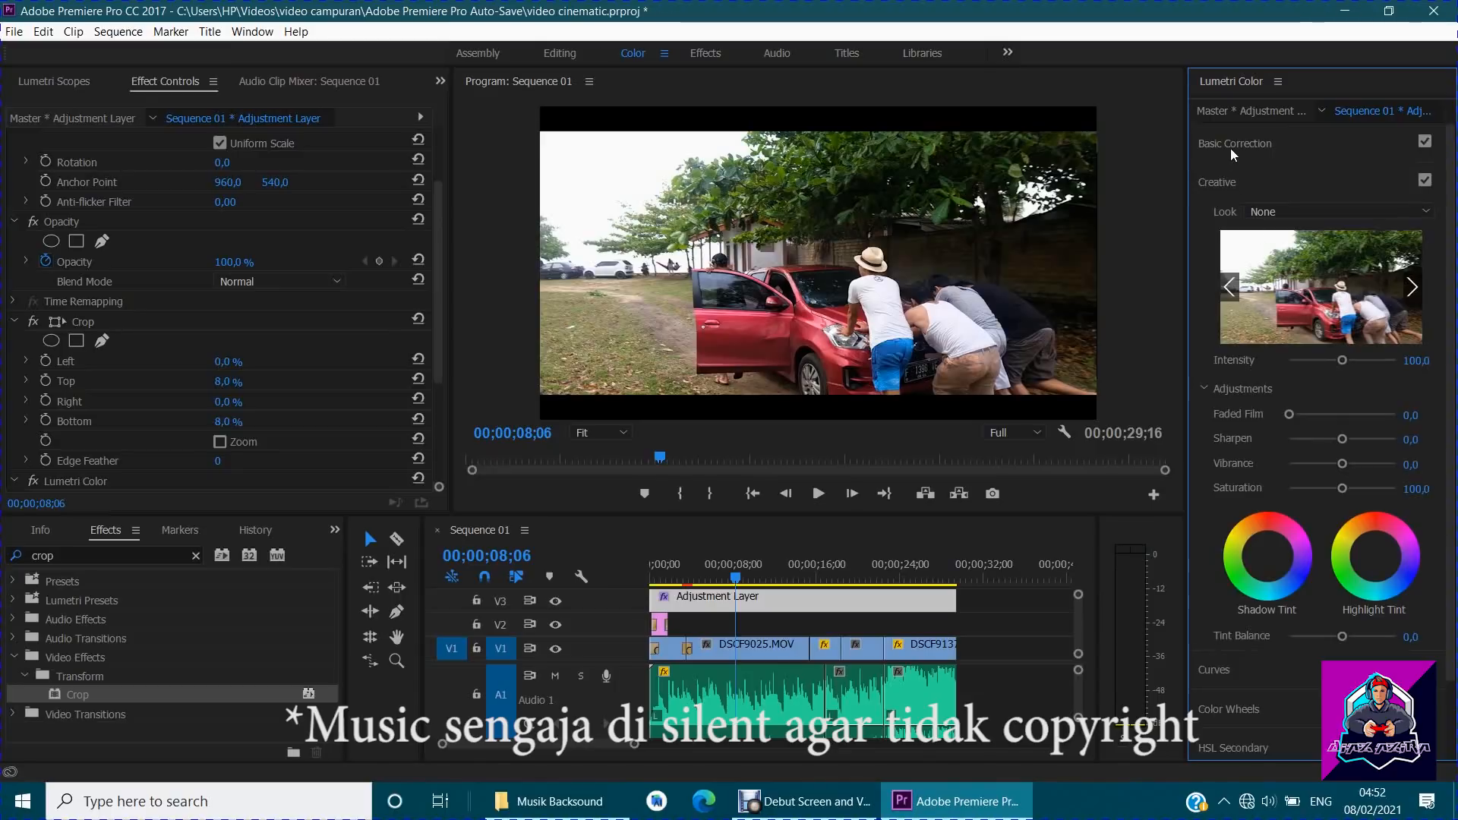
click(1273, 210)
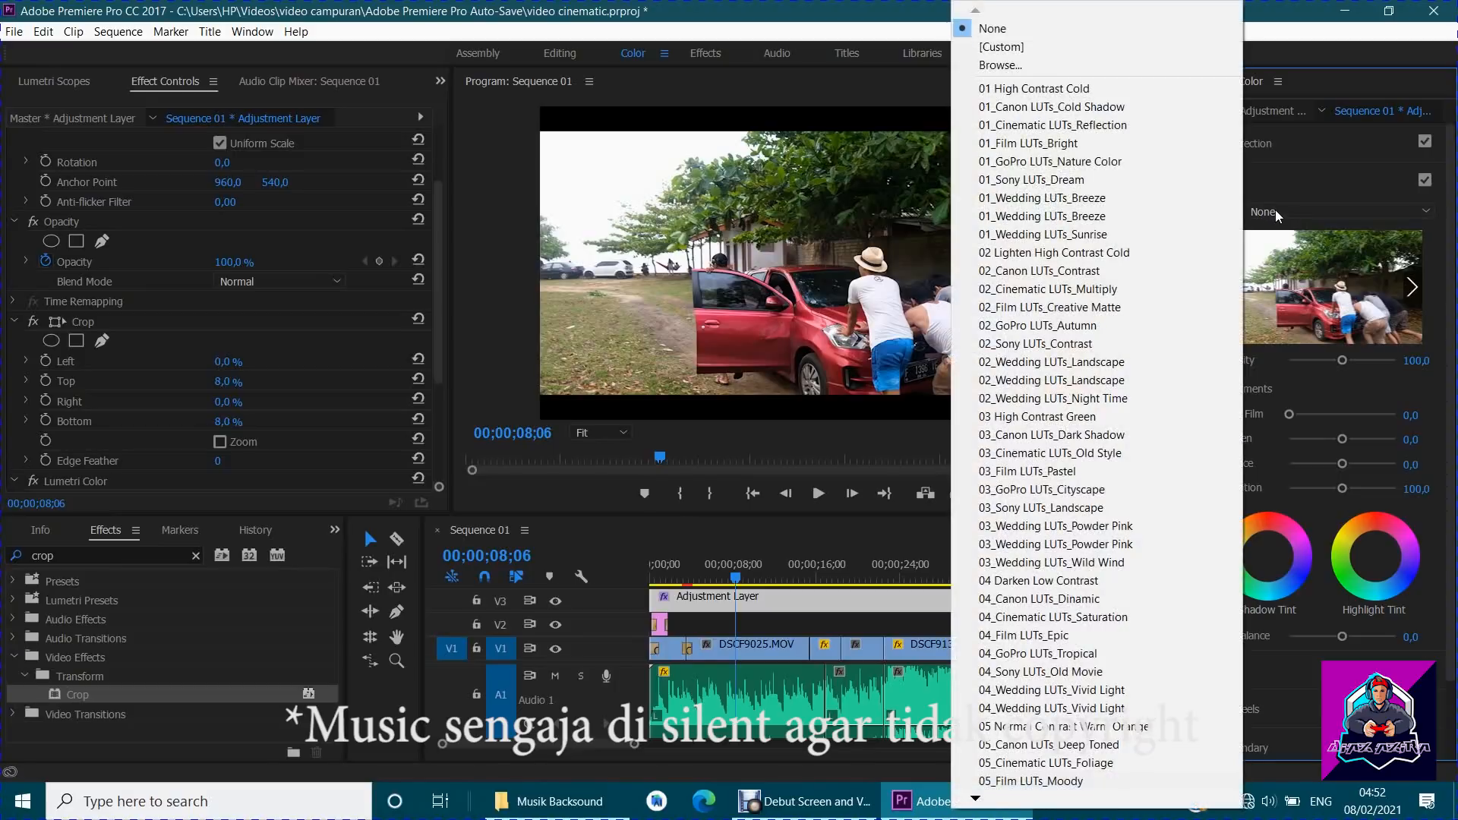
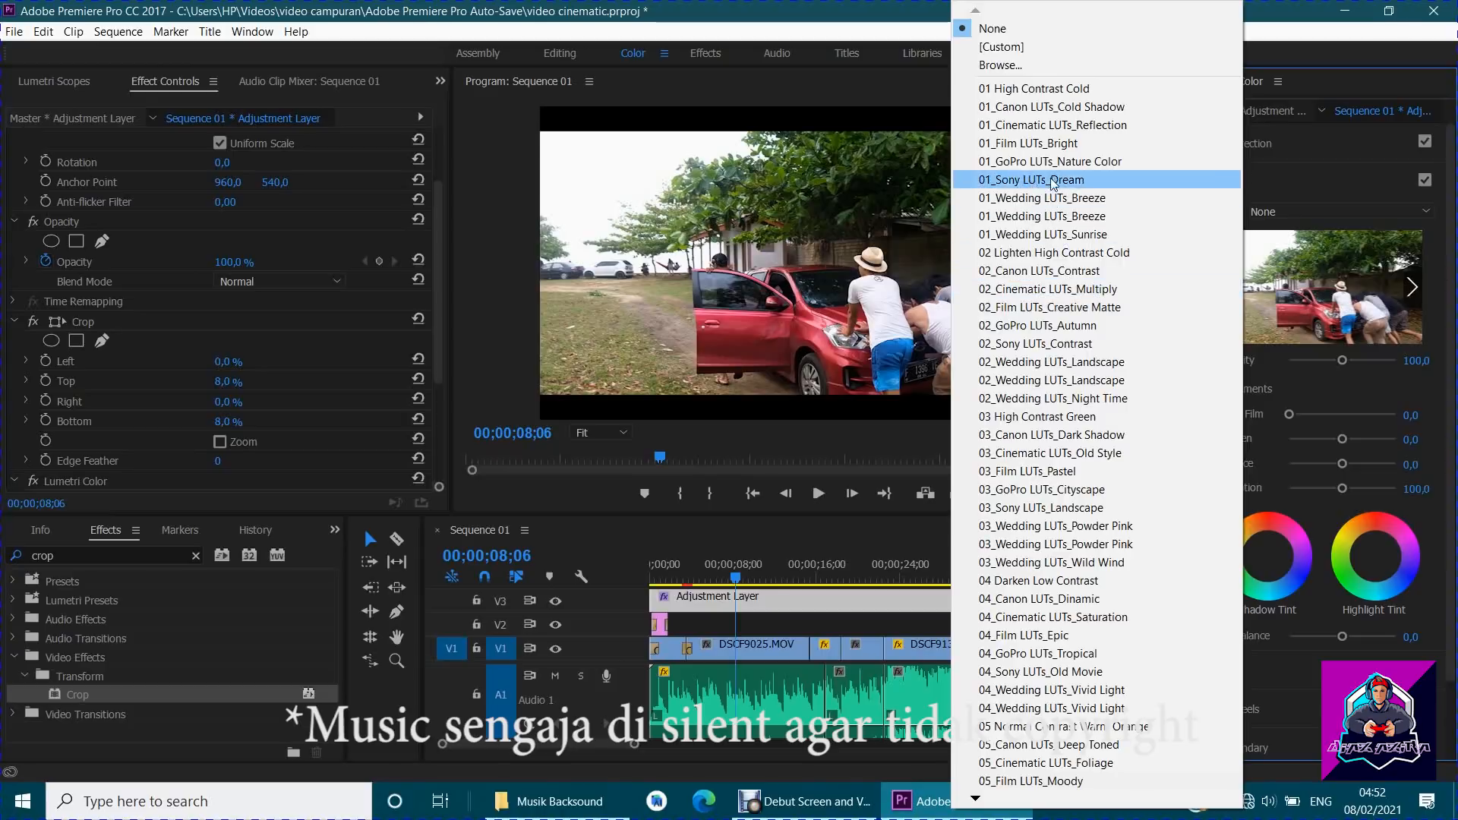
click(1054, 123)
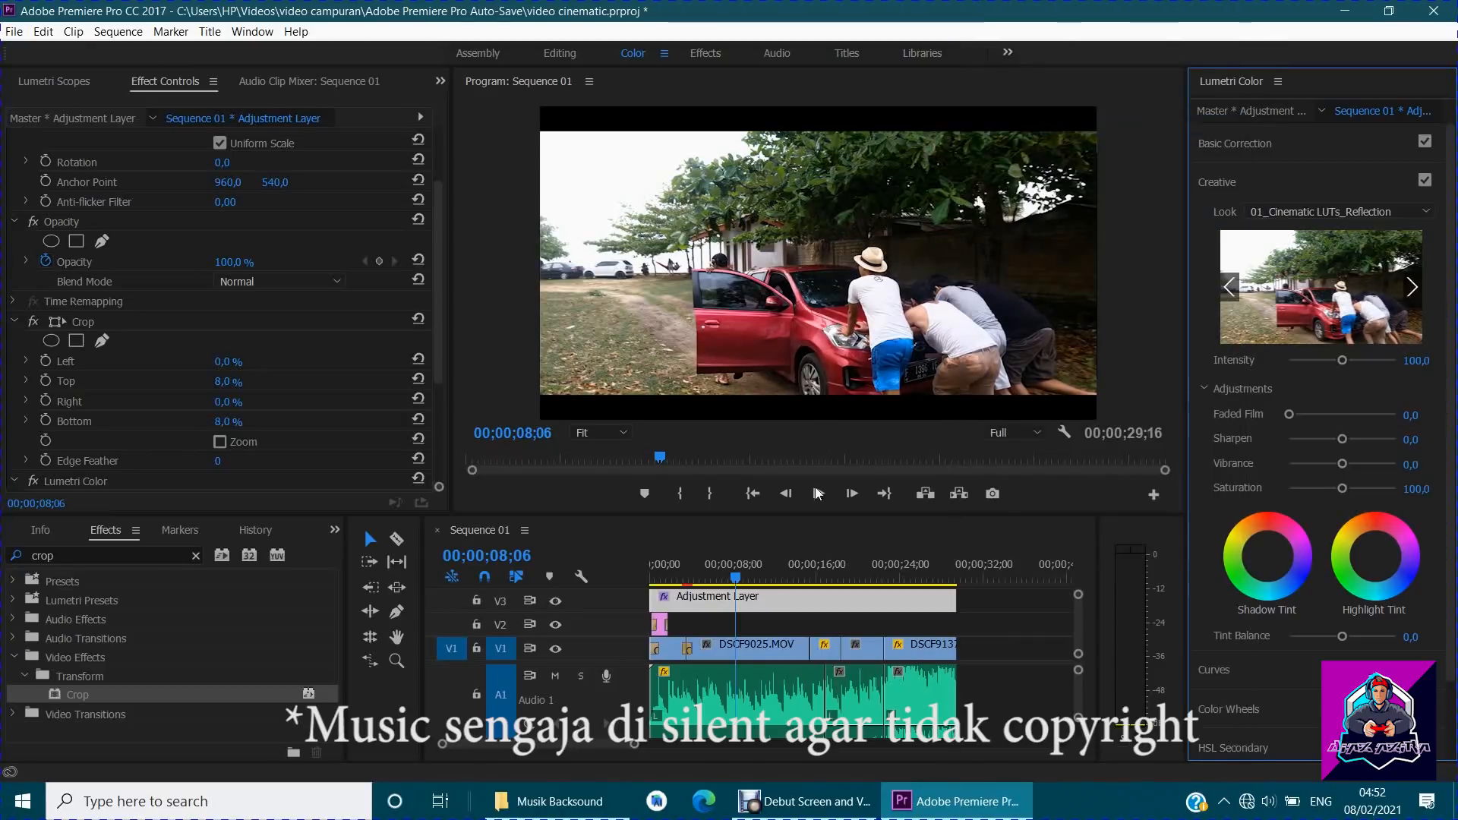
Try the looks 01_Film LUTs_Bright, 01_Canon LUTs_Cold Shadow and 01_Sony LUTs_Dream on the frame at 00;00;12;19.
drag(735, 579, 784, 590)
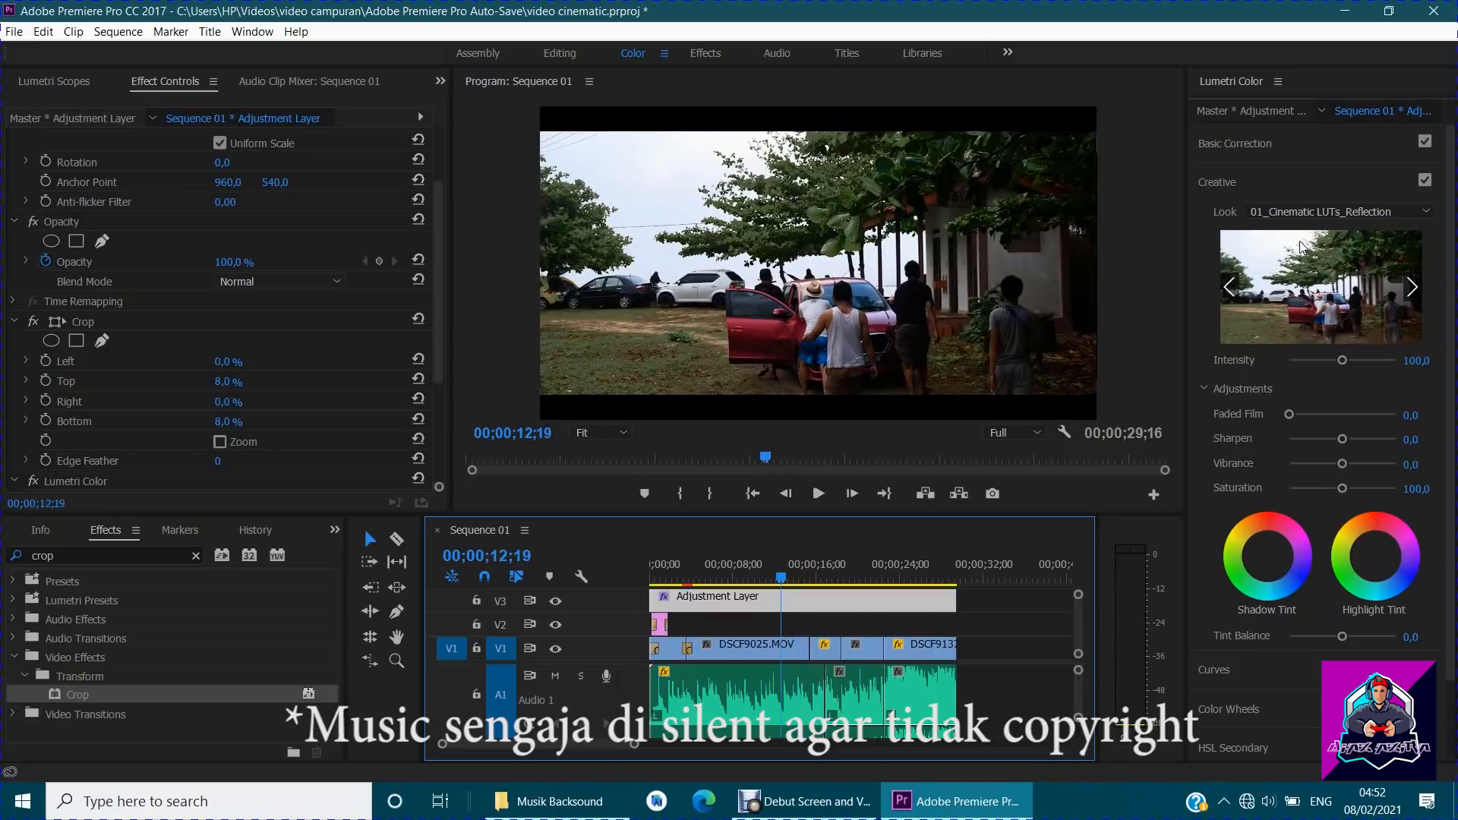
click(1337, 212)
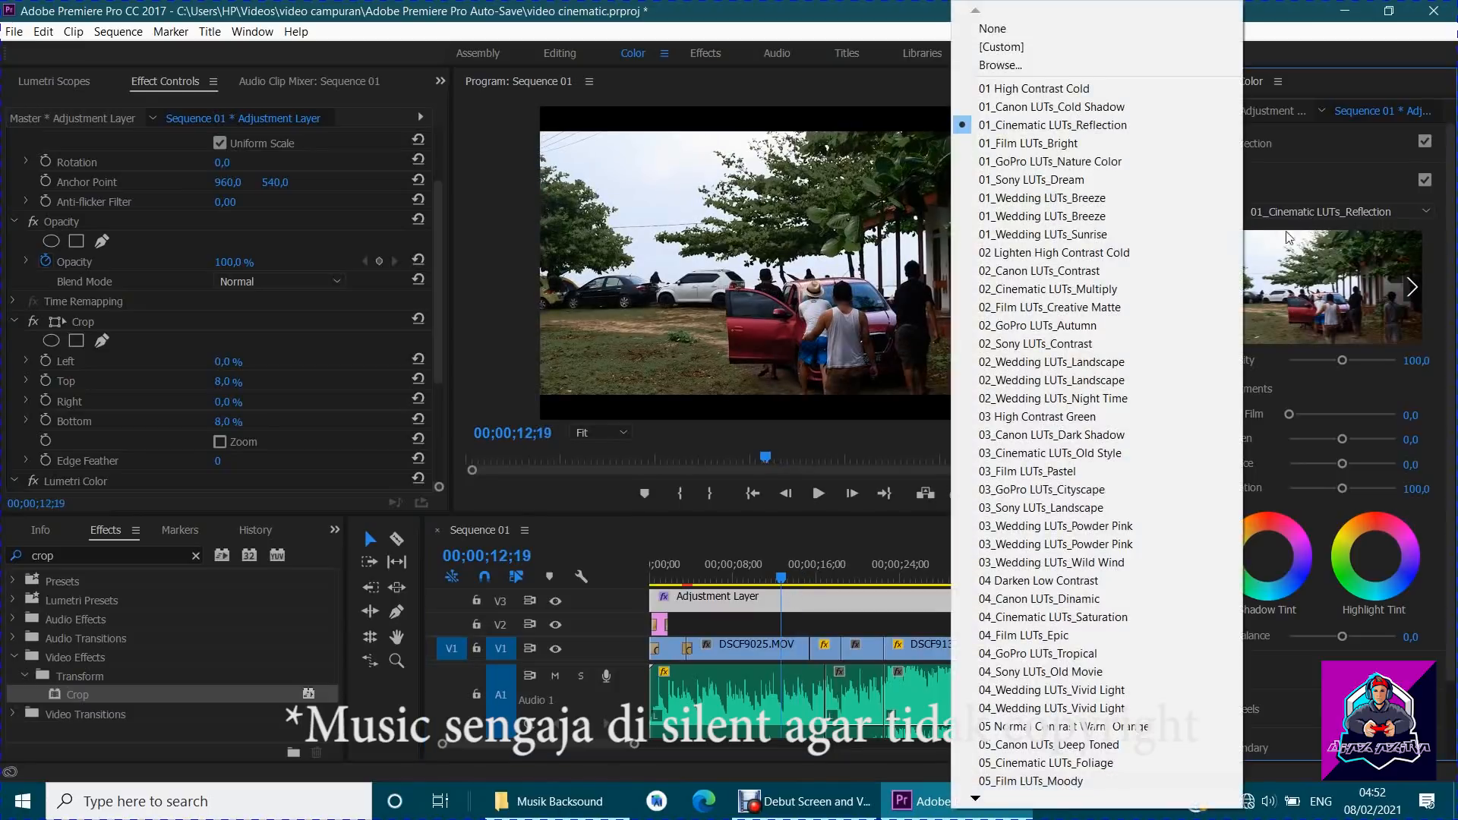
click(1138, 143)
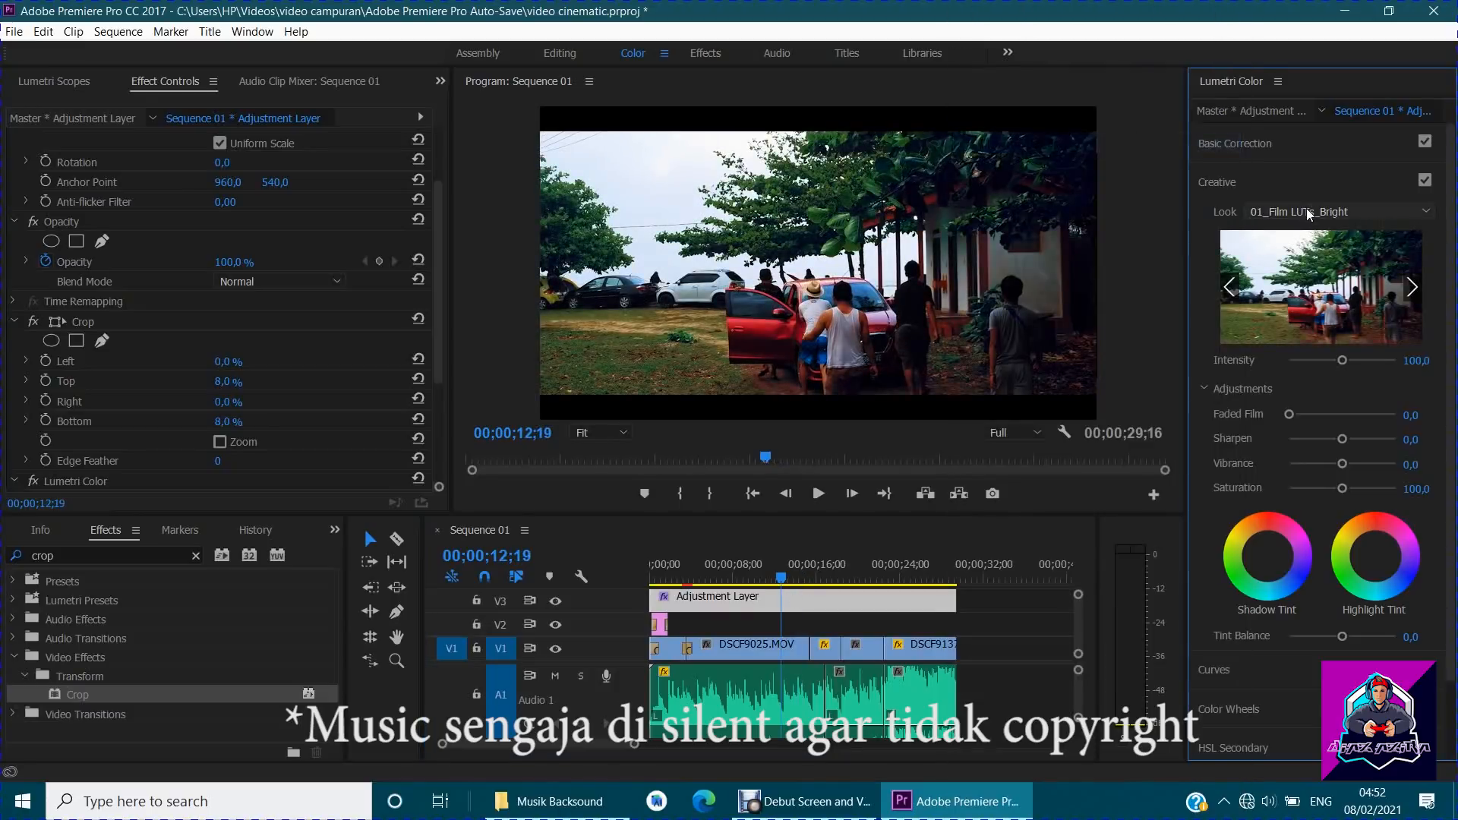
click(1306, 210)
click(1143, 106)
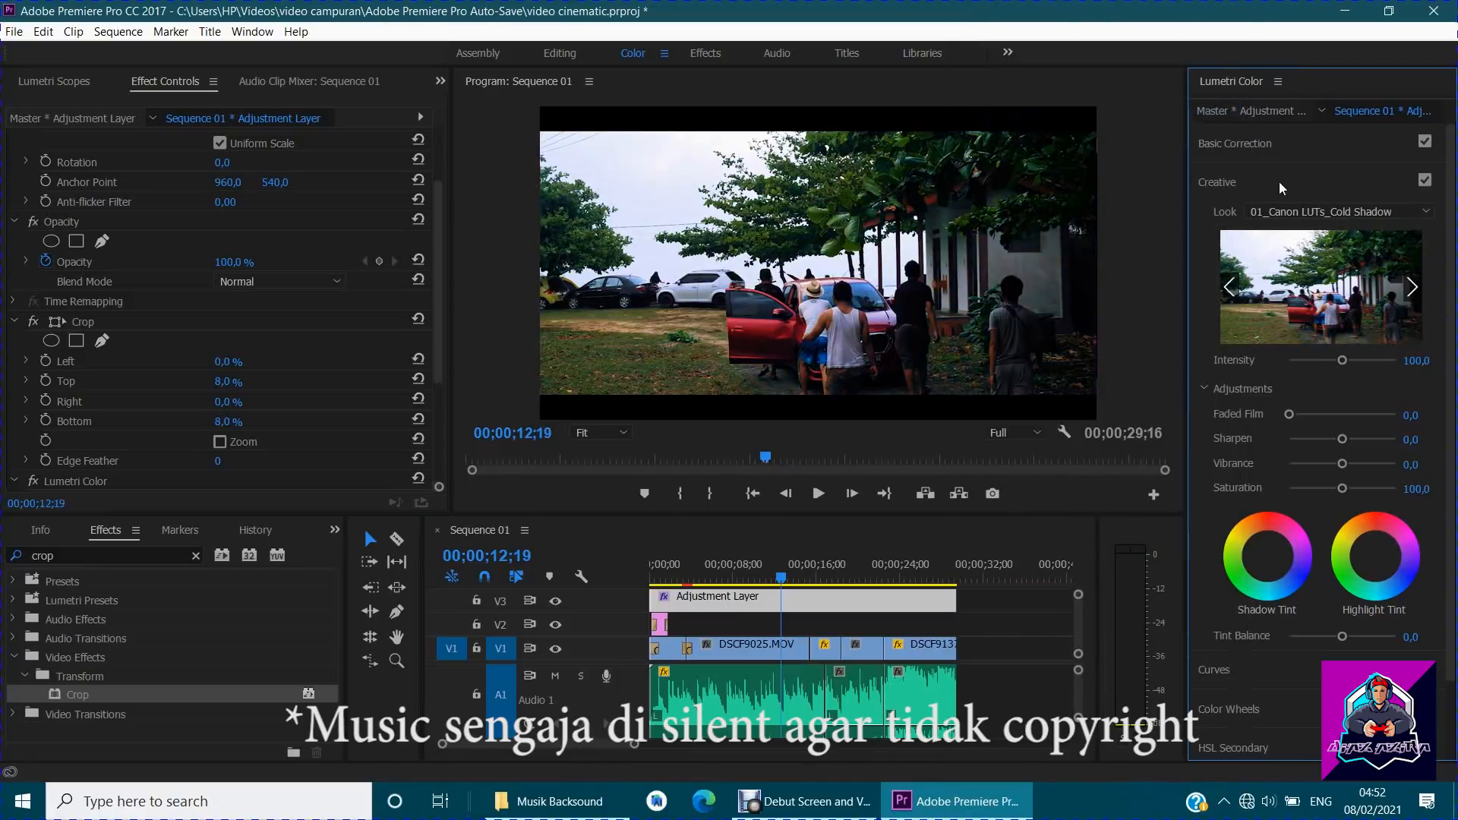
click(1283, 212)
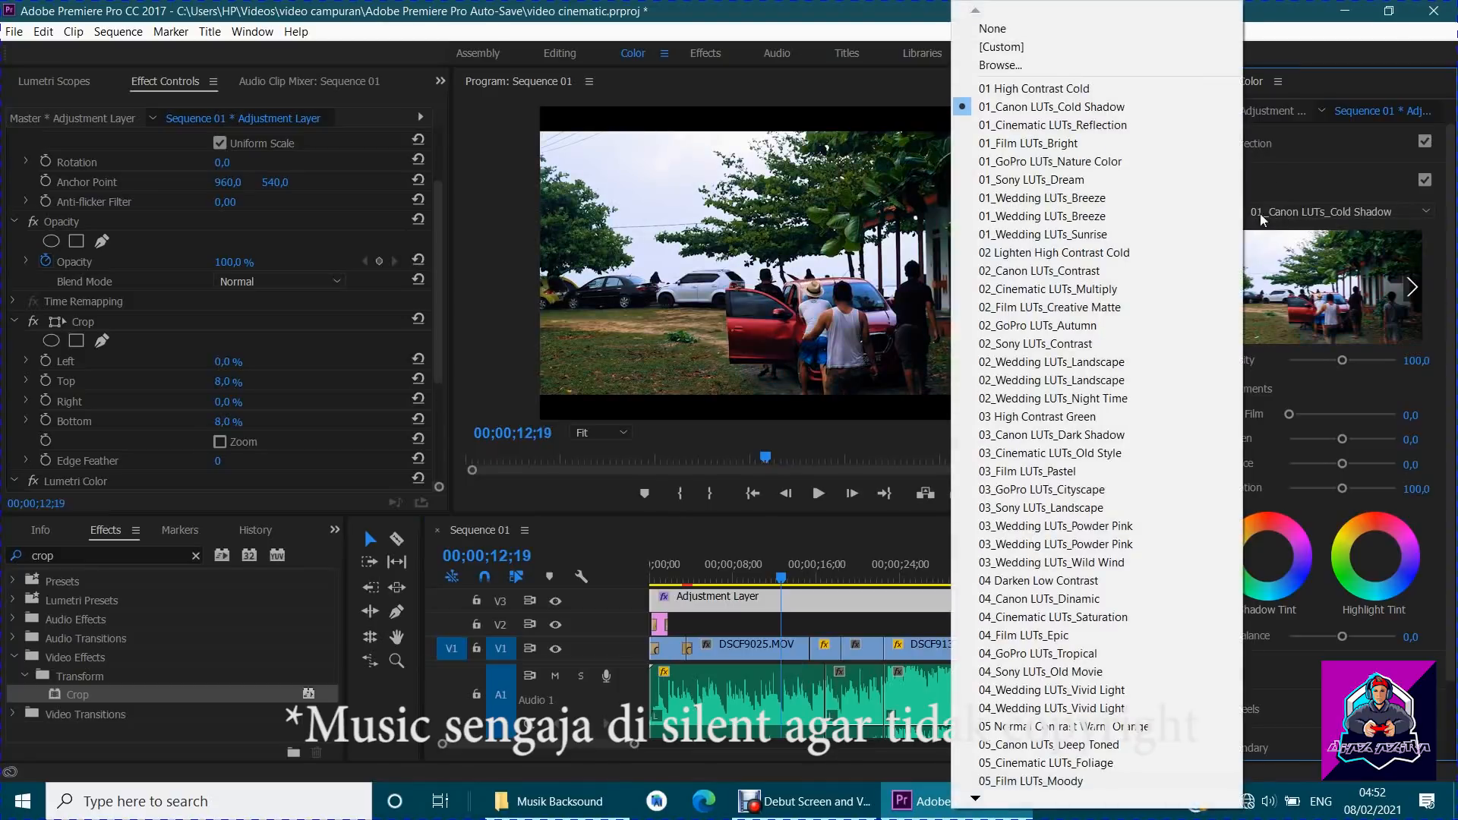
click(1069, 182)
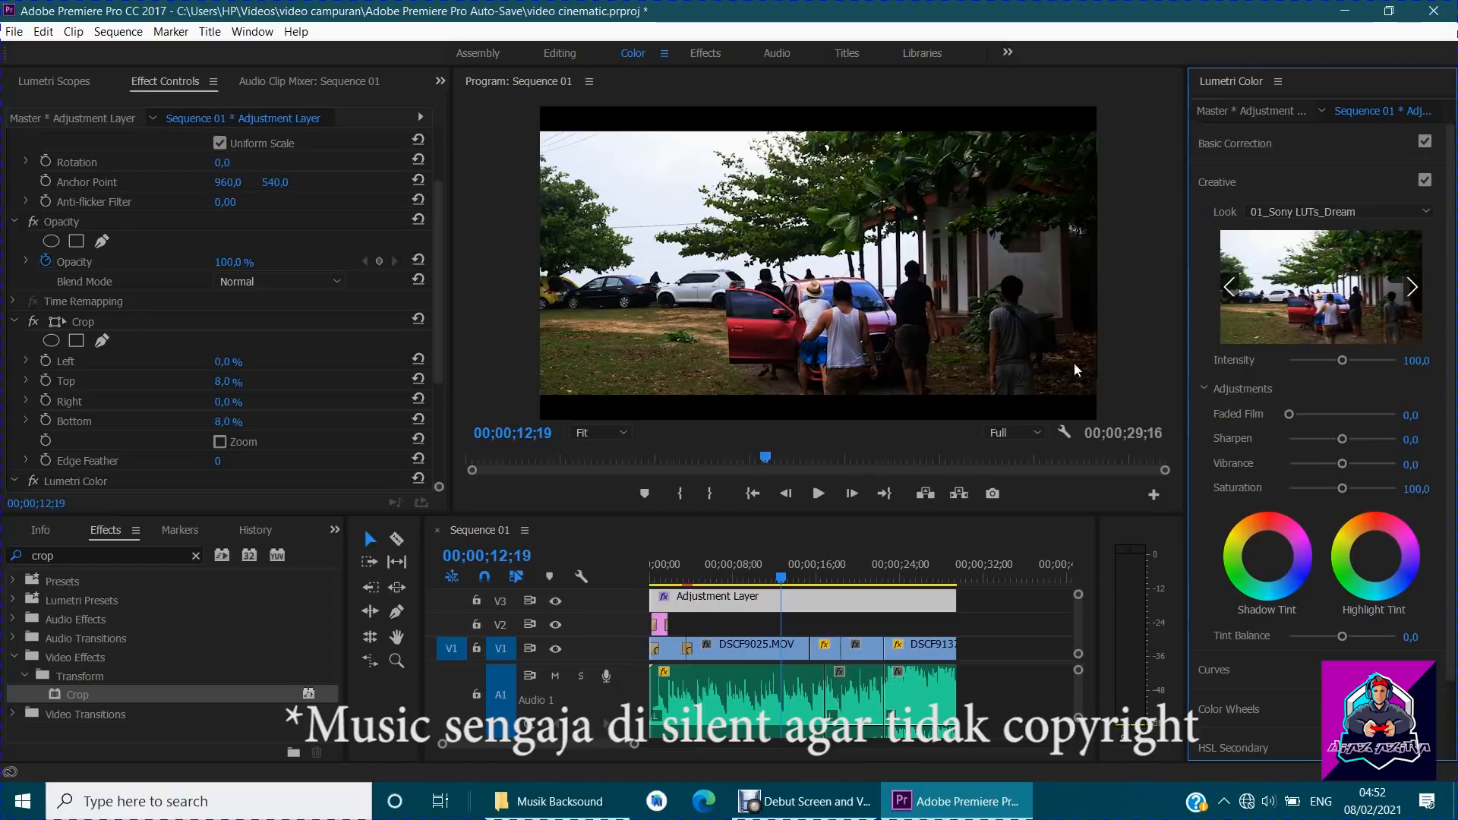
Try the looks 02_Cinematic LUTs_Multiply, 03_Canon LUTs_Dark Shadow and 04_Film LUTs_Epic on the frame at 00;00;20;03.
drag(780, 579, 865, 582)
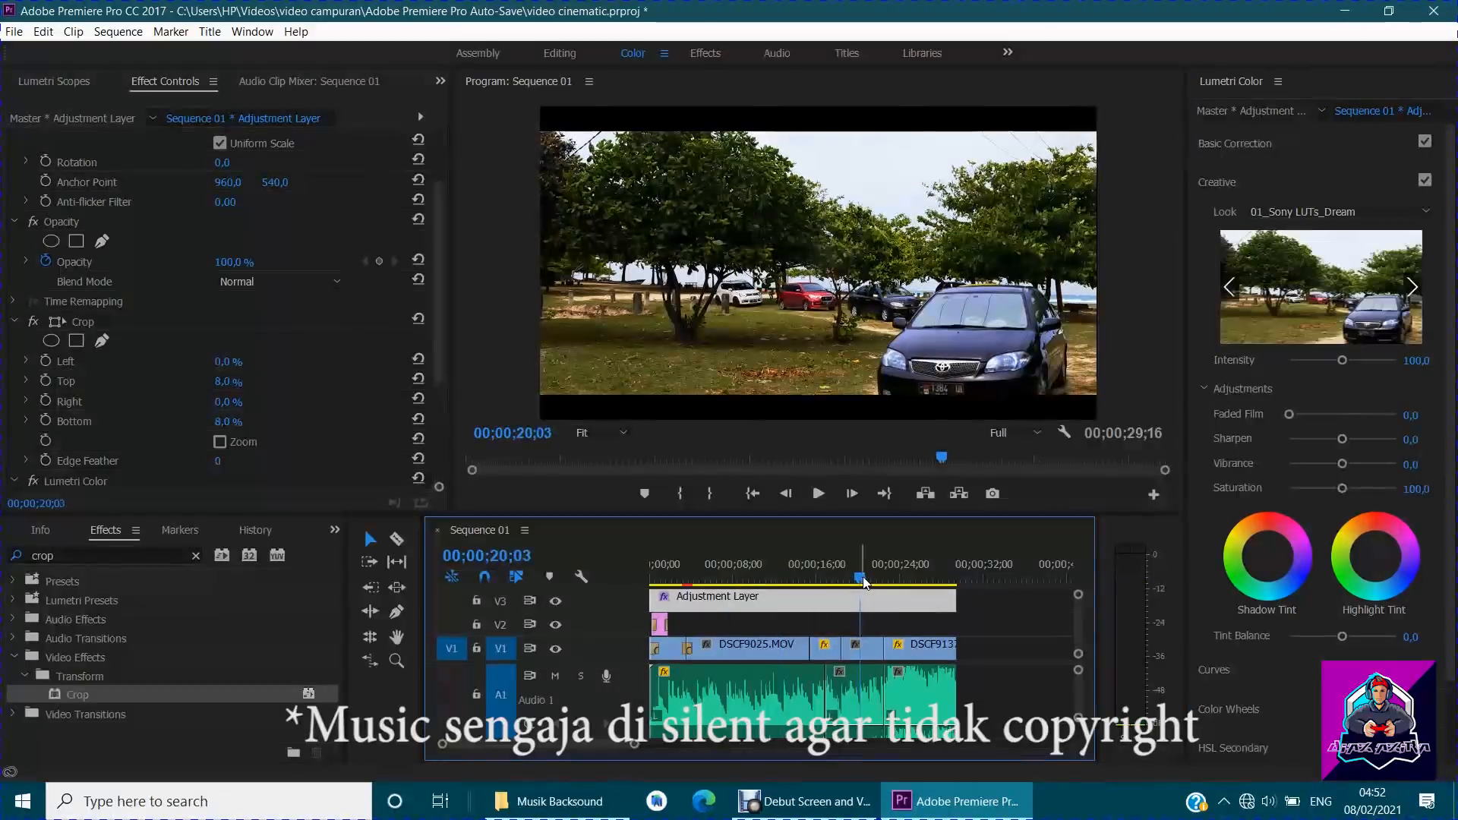
click(1329, 212)
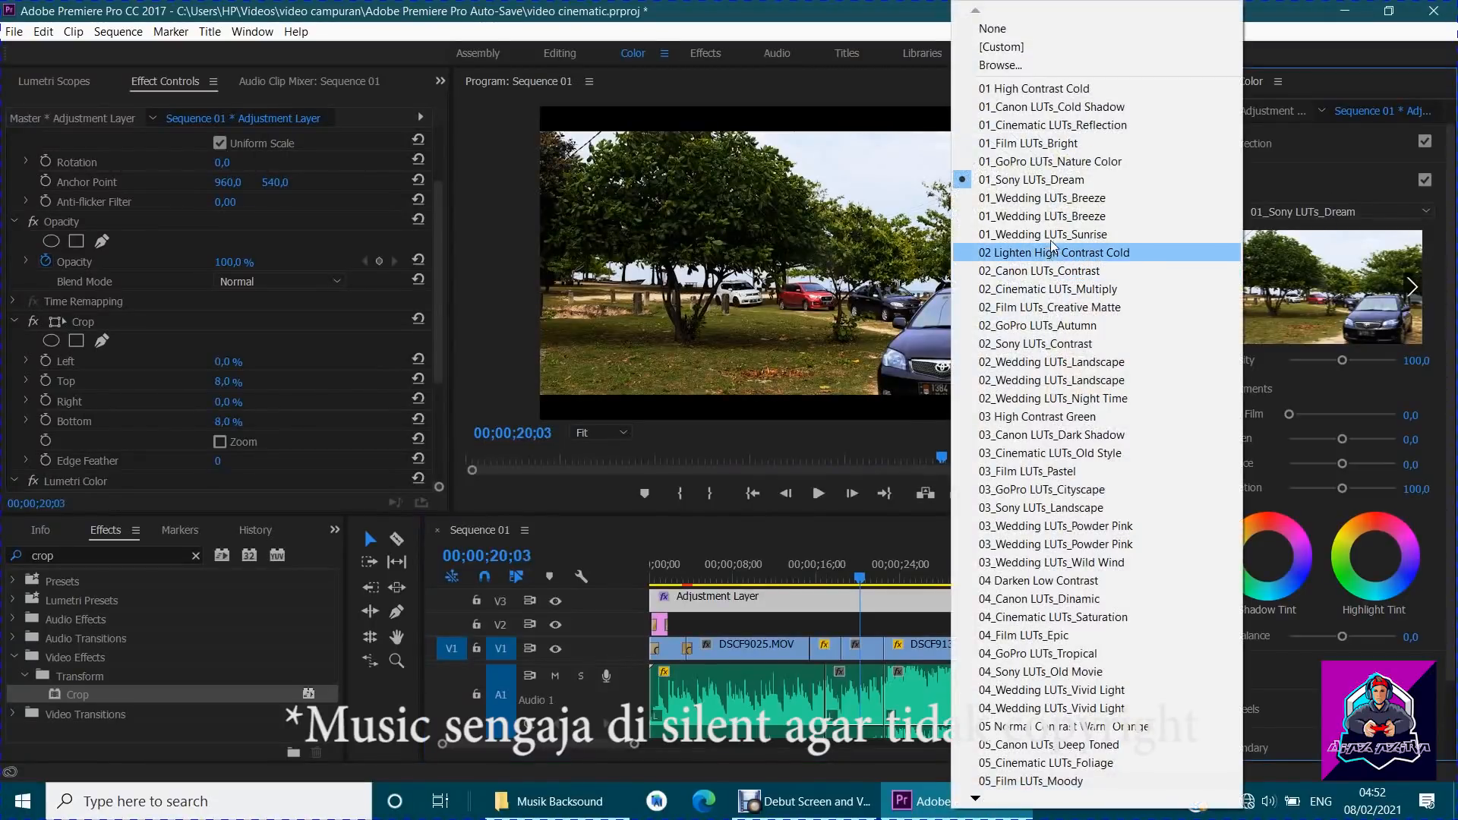
click(1060, 290)
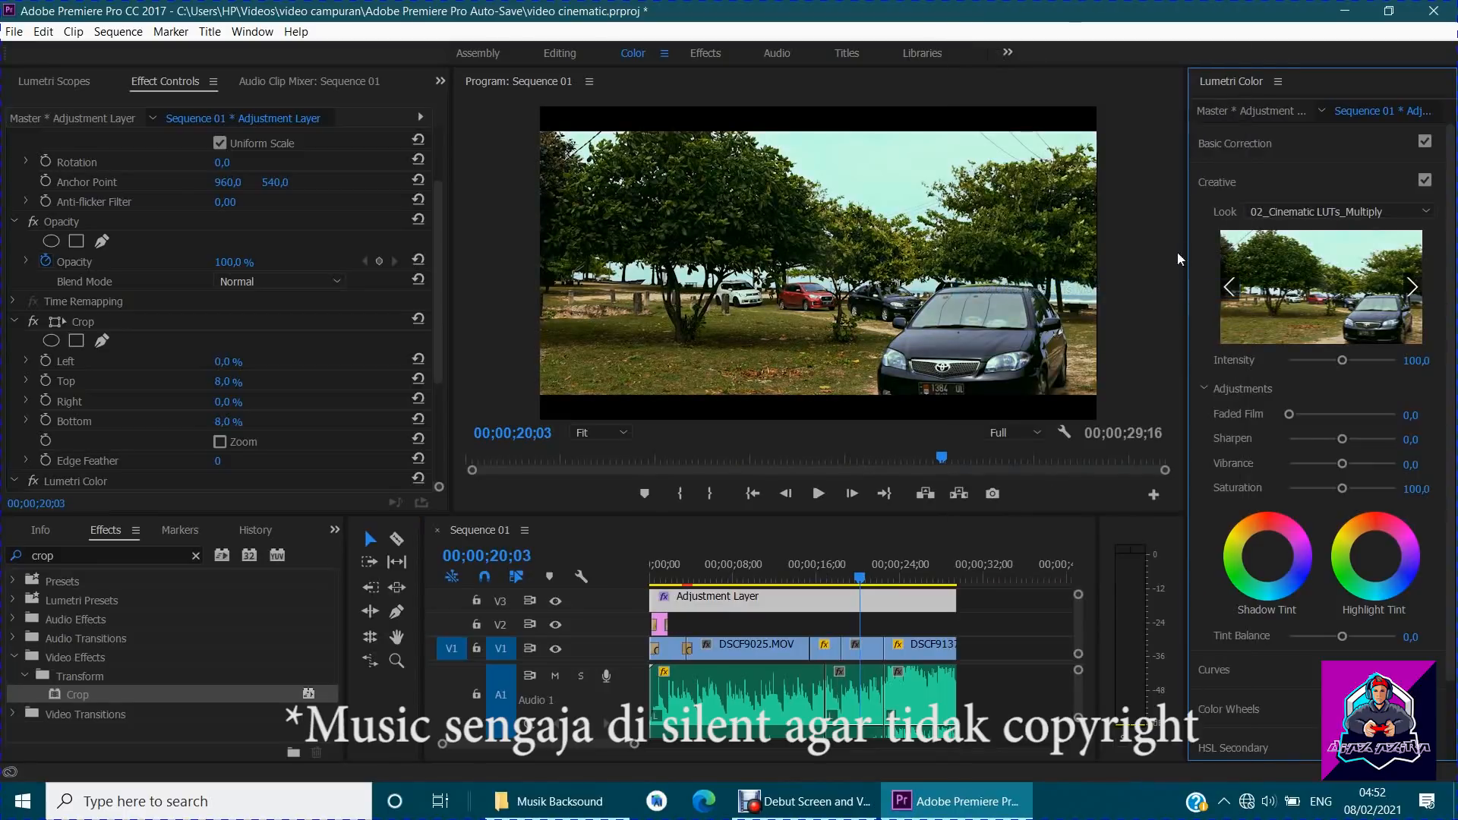
click(1318, 212)
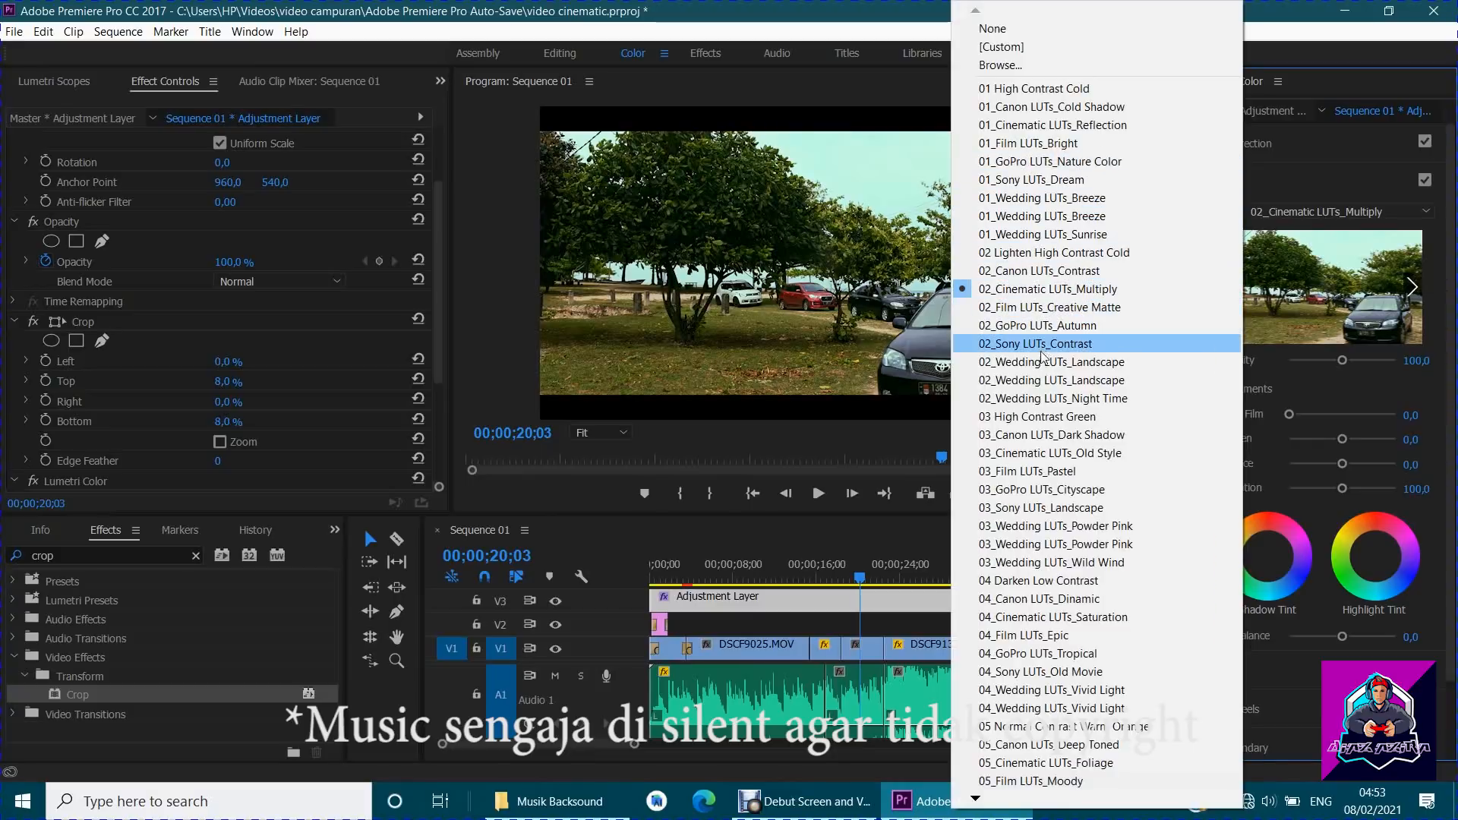
click(1050, 434)
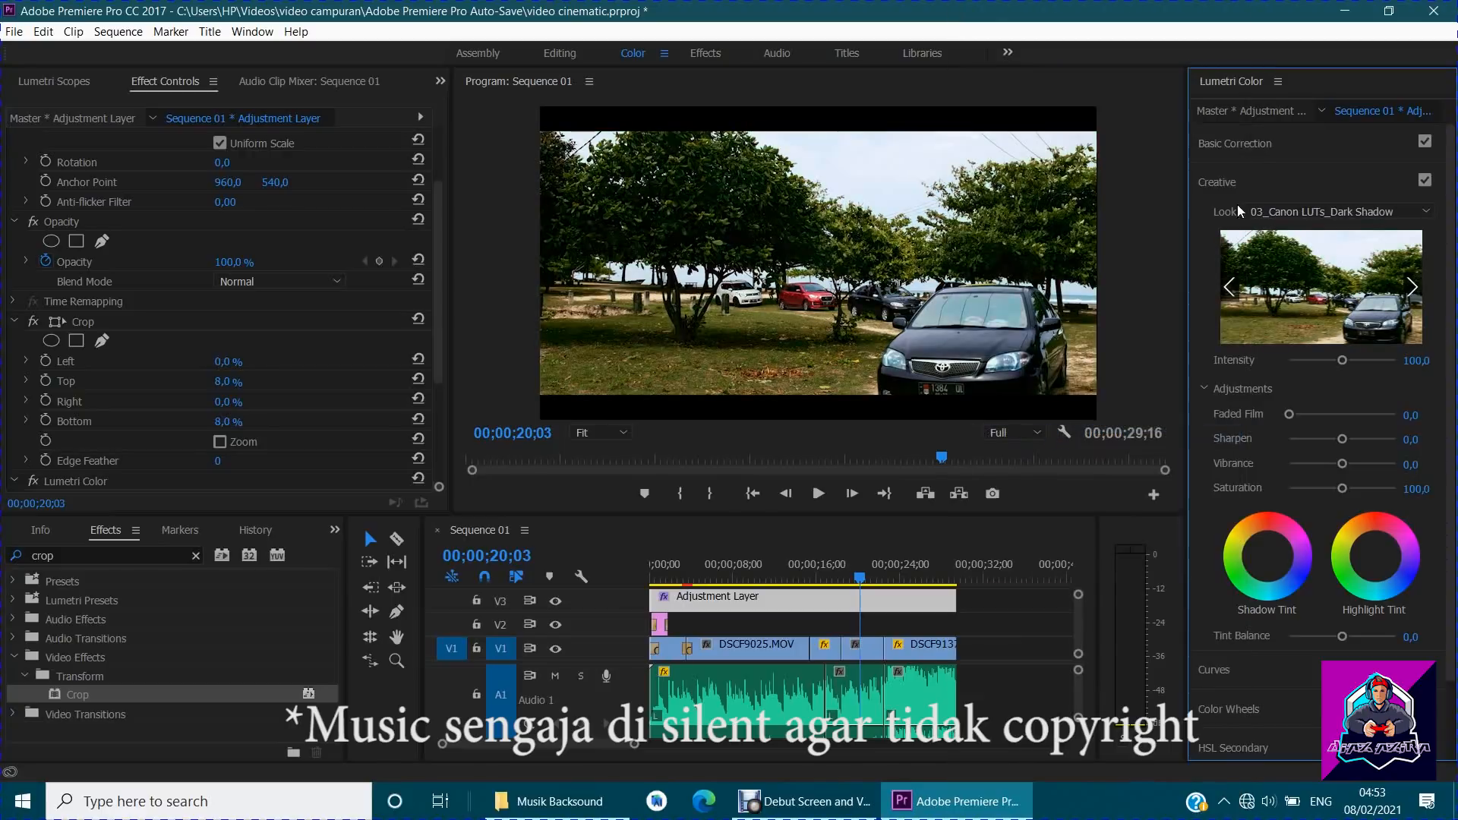
click(1256, 211)
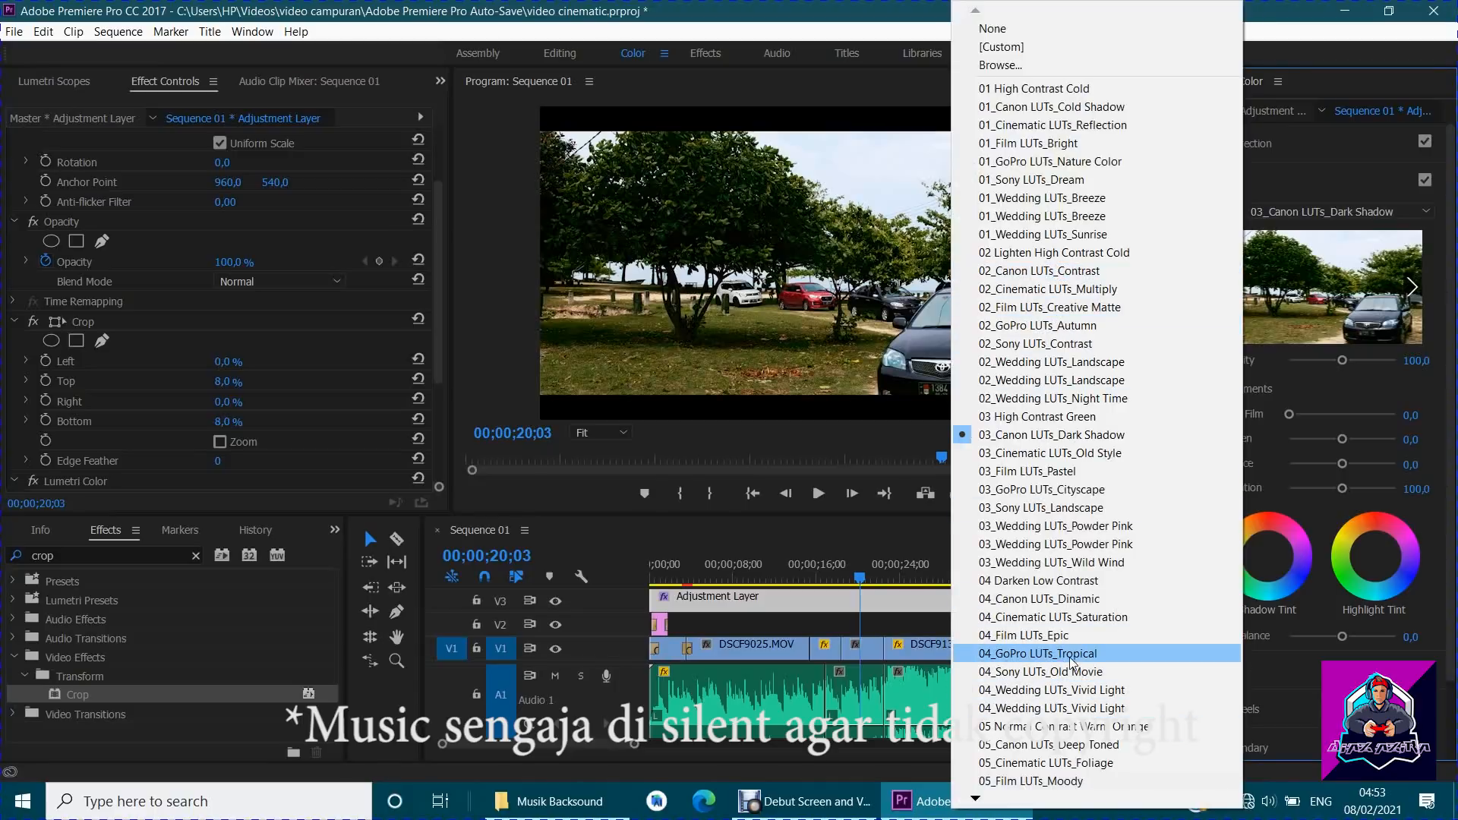
click(1071, 635)
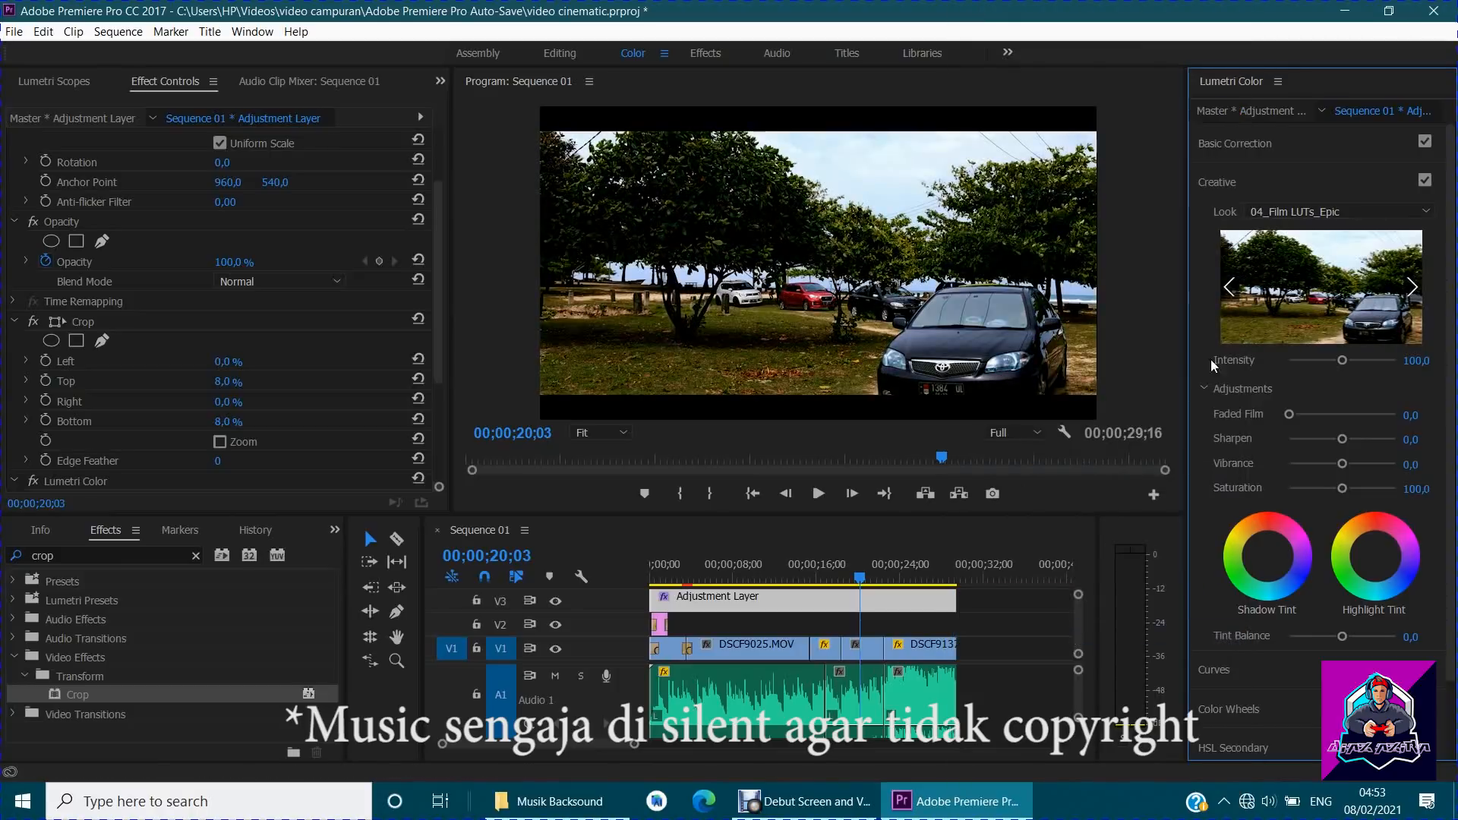
Set the adjustment layer's Creative look to 01_Cinematic LUTs_Reflection with an Intensity of 100.
click(1367, 215)
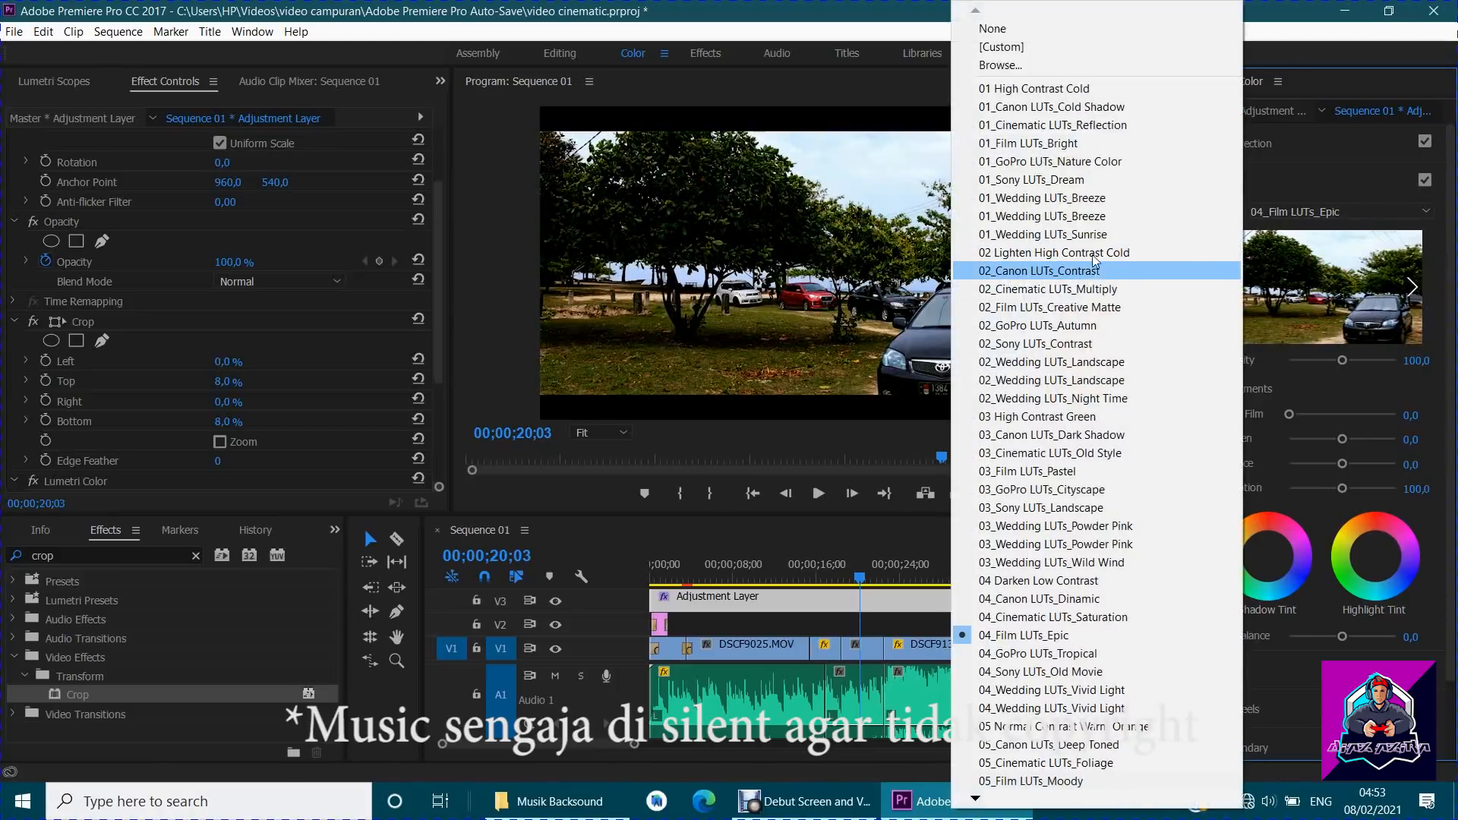
click(1080, 125)
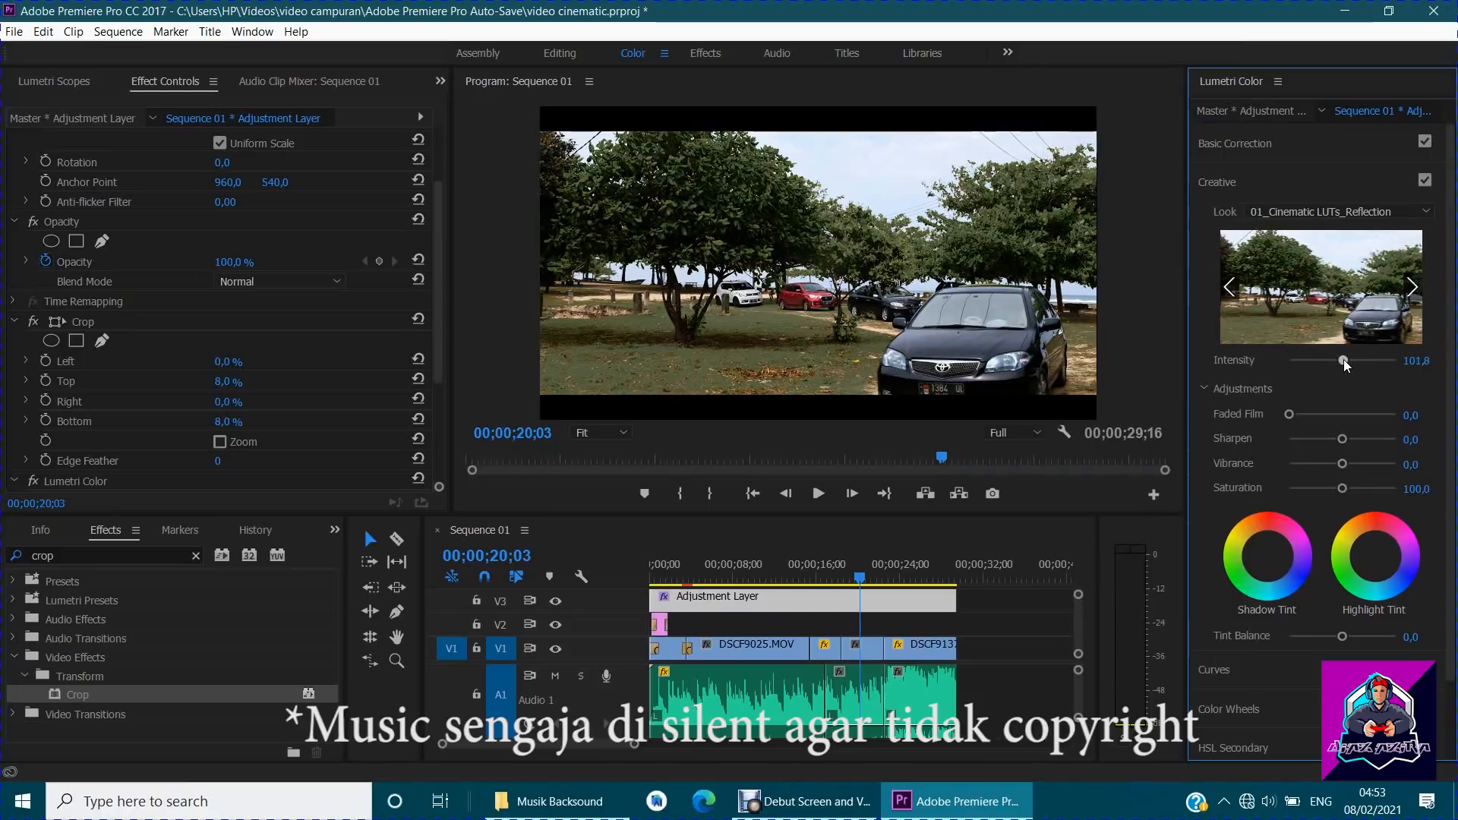
mouse_move(1343, 359)
mouse_down()
mouse_move(1409, 357)
mouse_move(1260, 366)
mouse_move(1360, 371)
mouse_up()
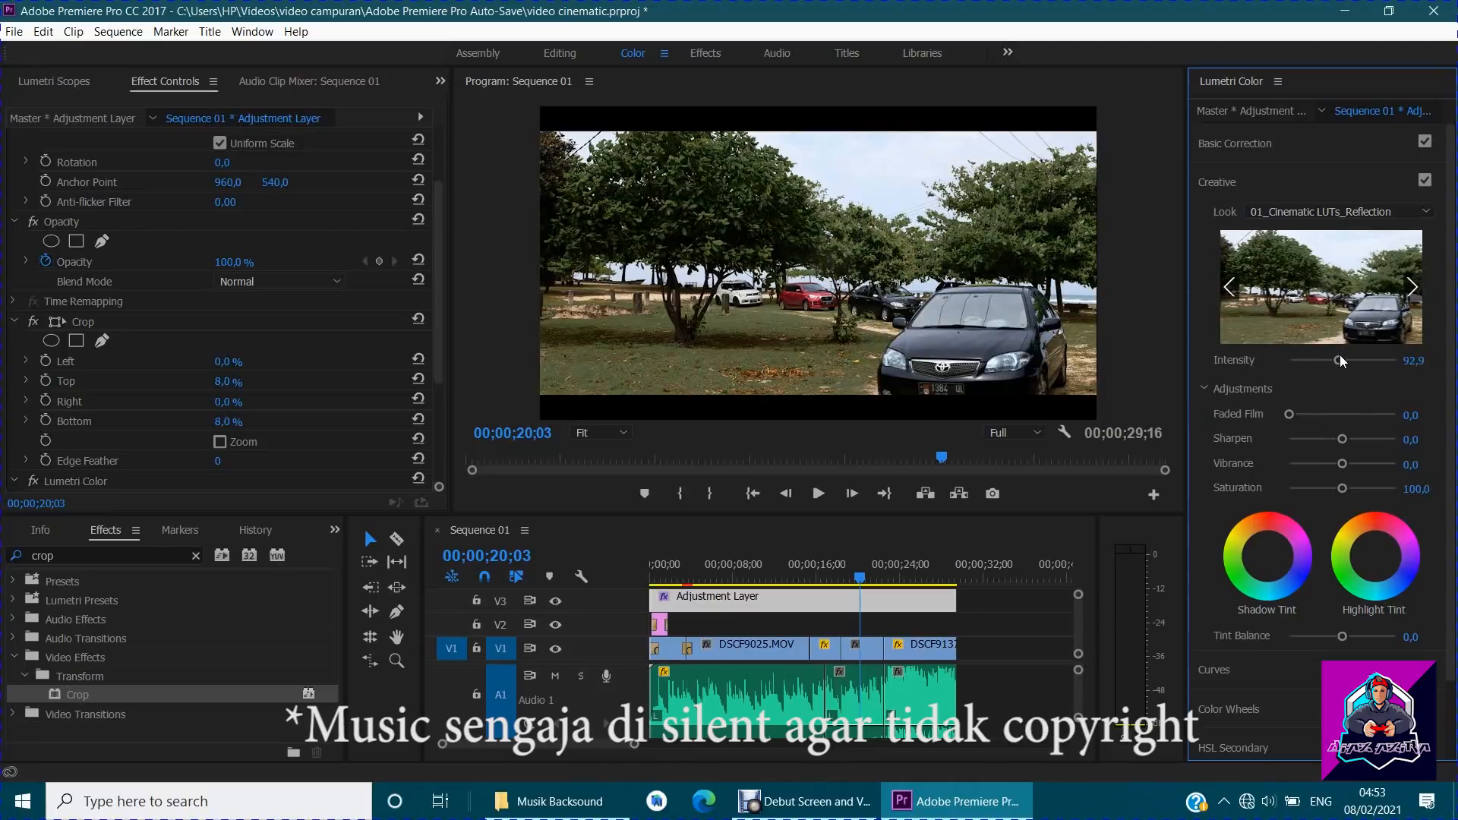
drag(1338, 358, 1342, 358)
Raise the look's Faded Film to 100 and preview the grade on the frame at 00;00;11;29.
drag(1286, 418, 1401, 439)
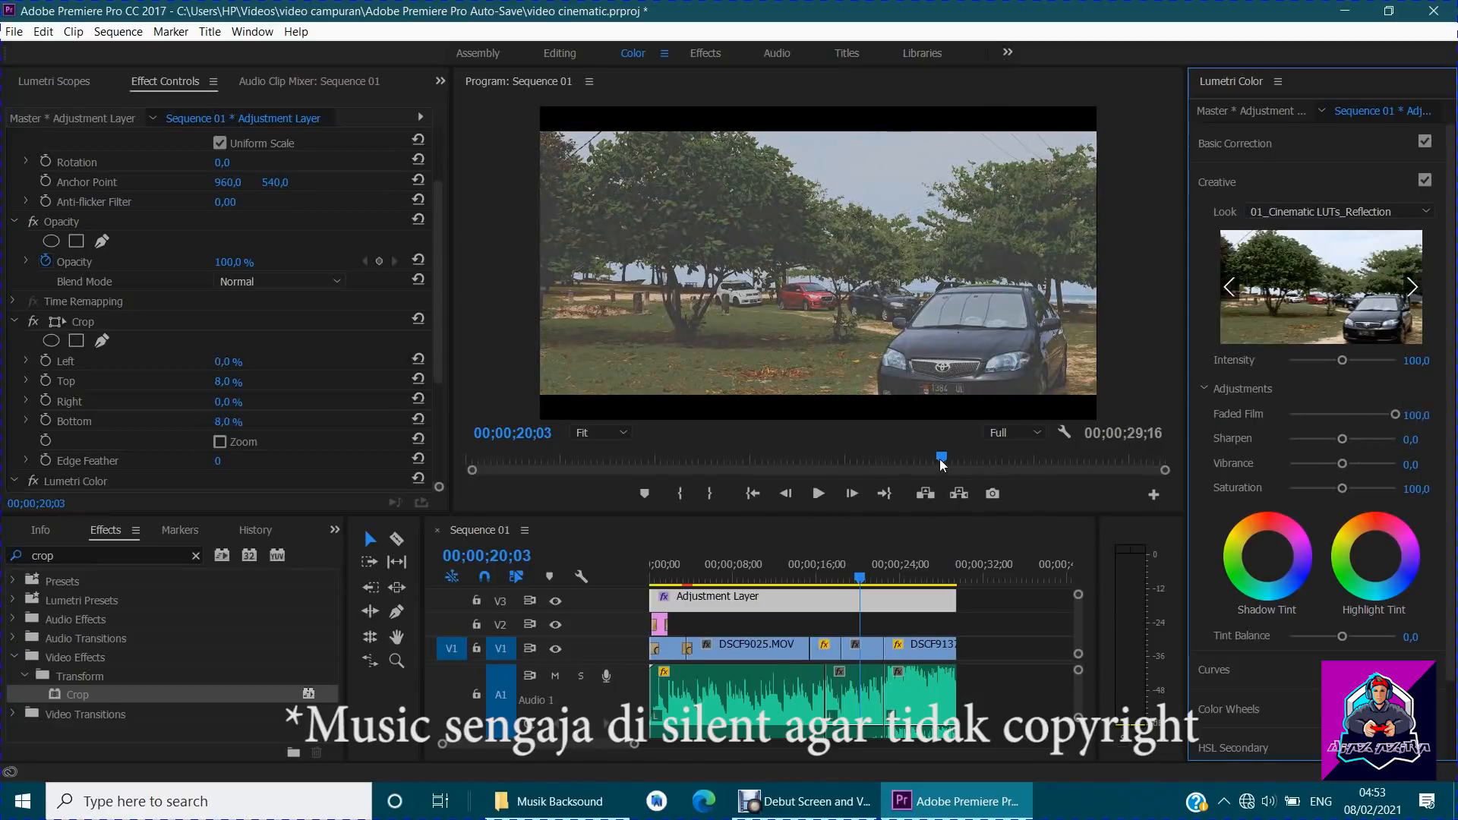
drag(940, 459, 748, 456)
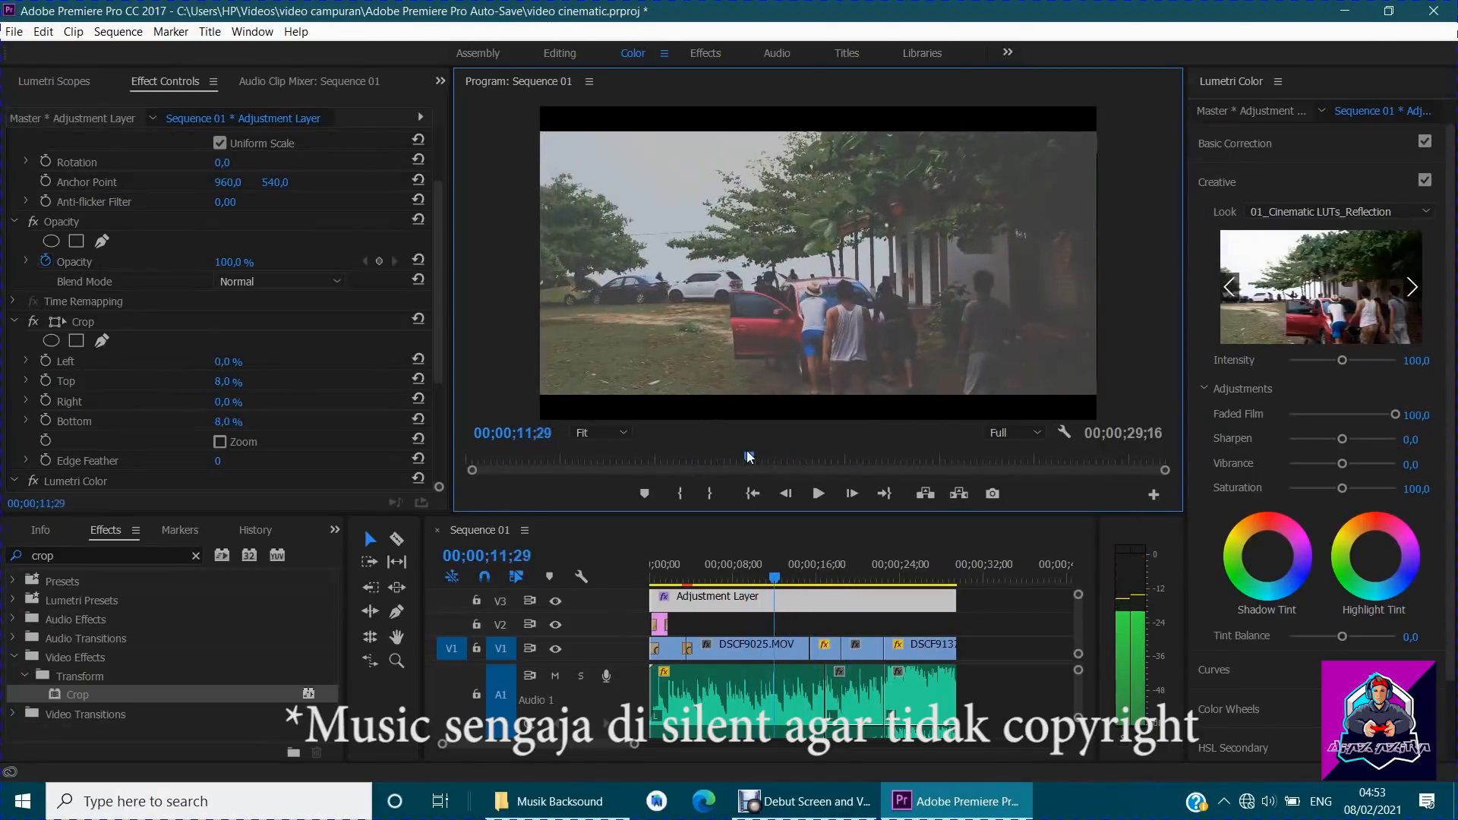
Set the adjustment layer's Faded Film to 49.1 and preview the grade on the frame at 00;00;17;08.
drag(1395, 415, 1341, 416)
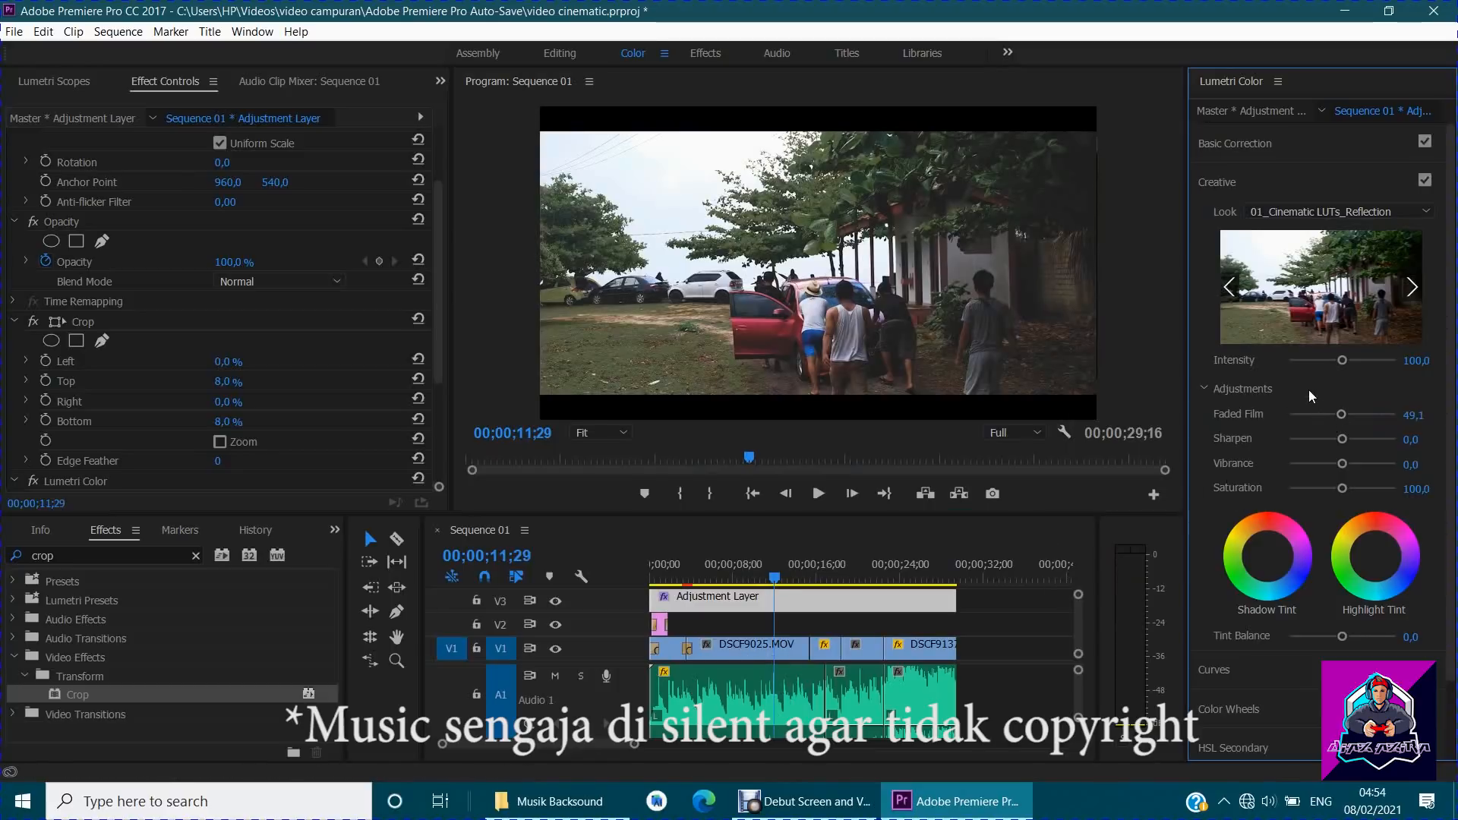
click(756, 646)
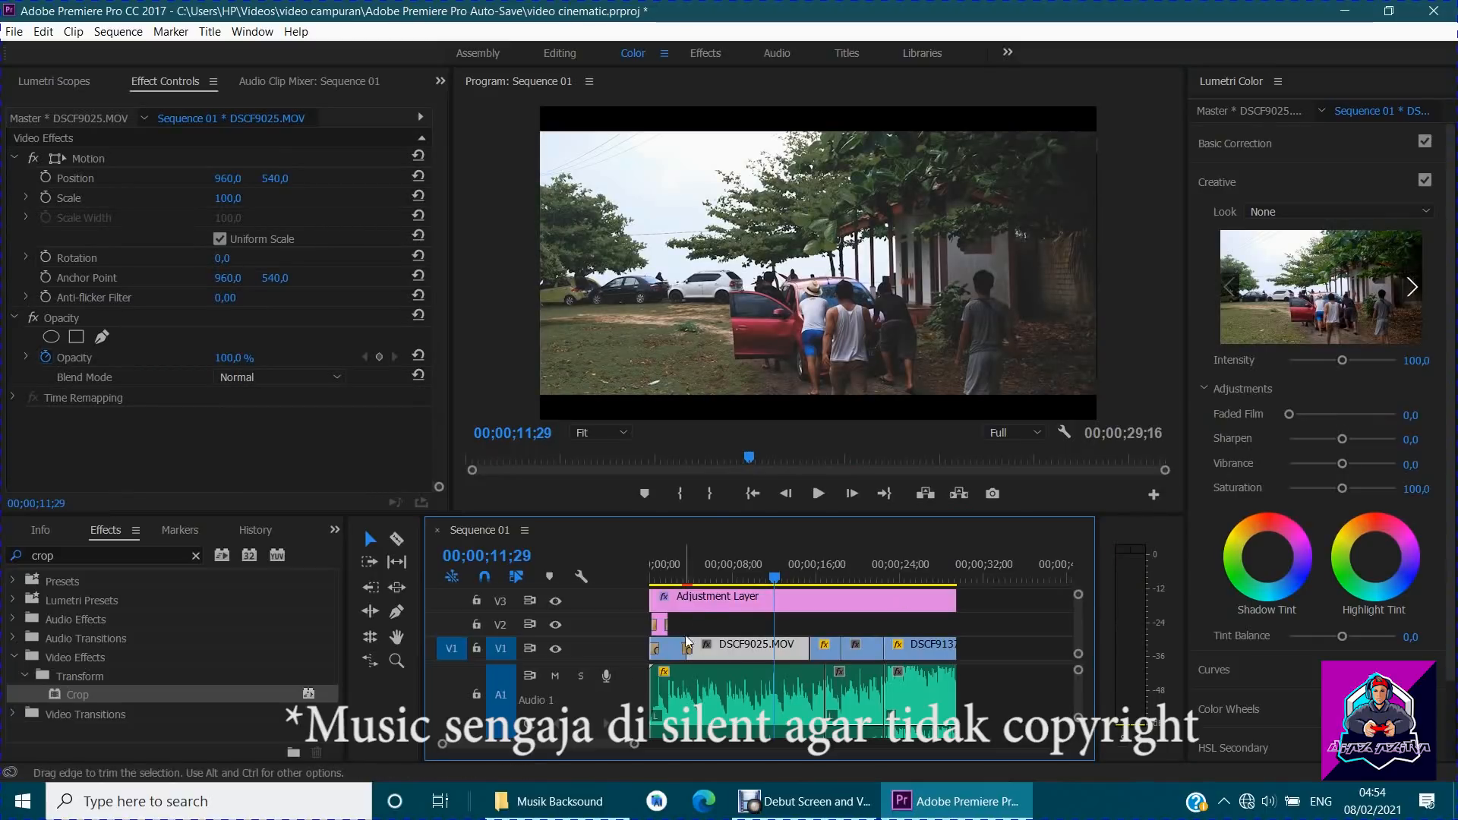
click(717, 603)
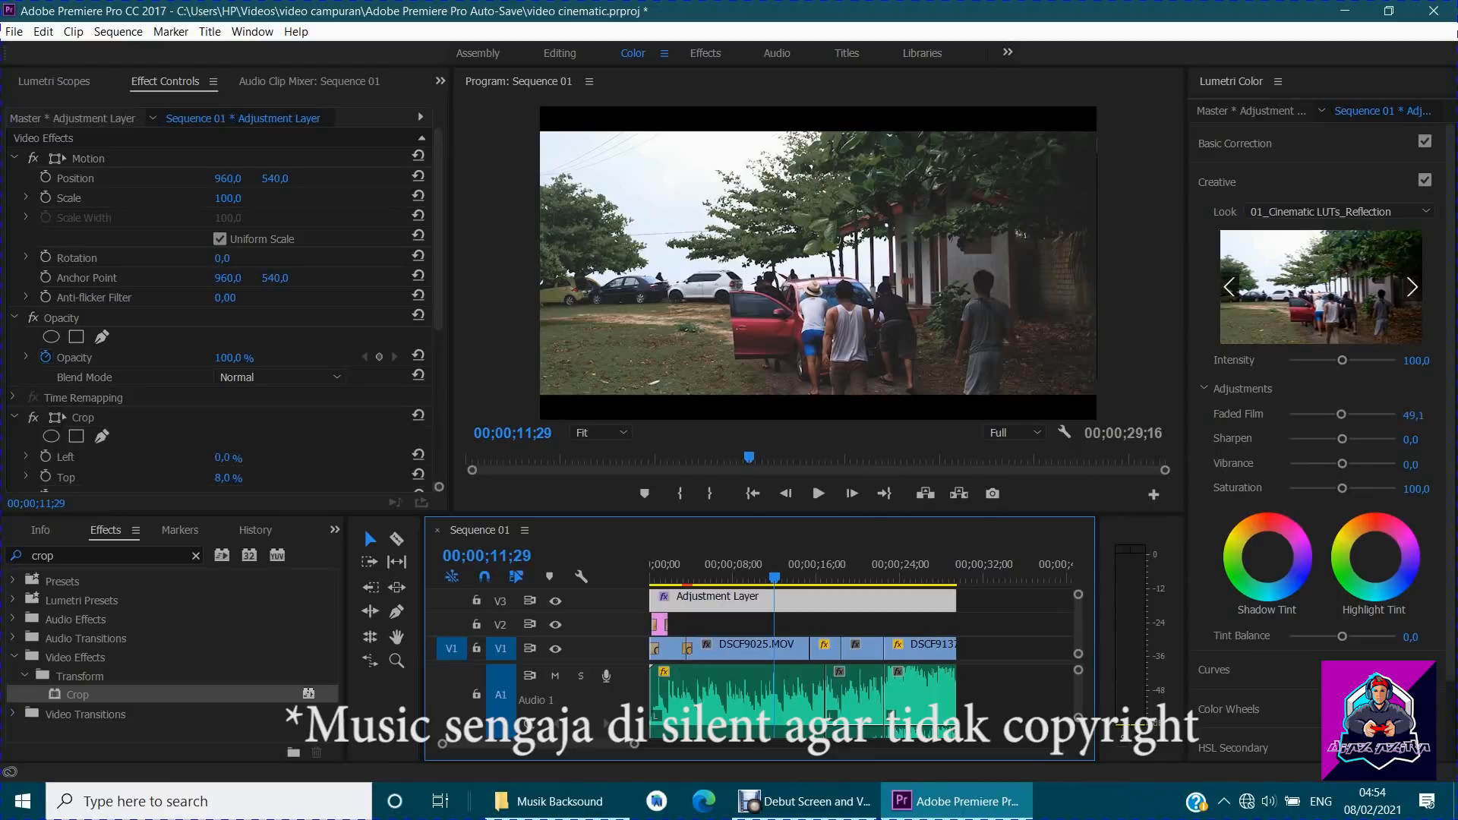
drag(775, 578, 830, 592)
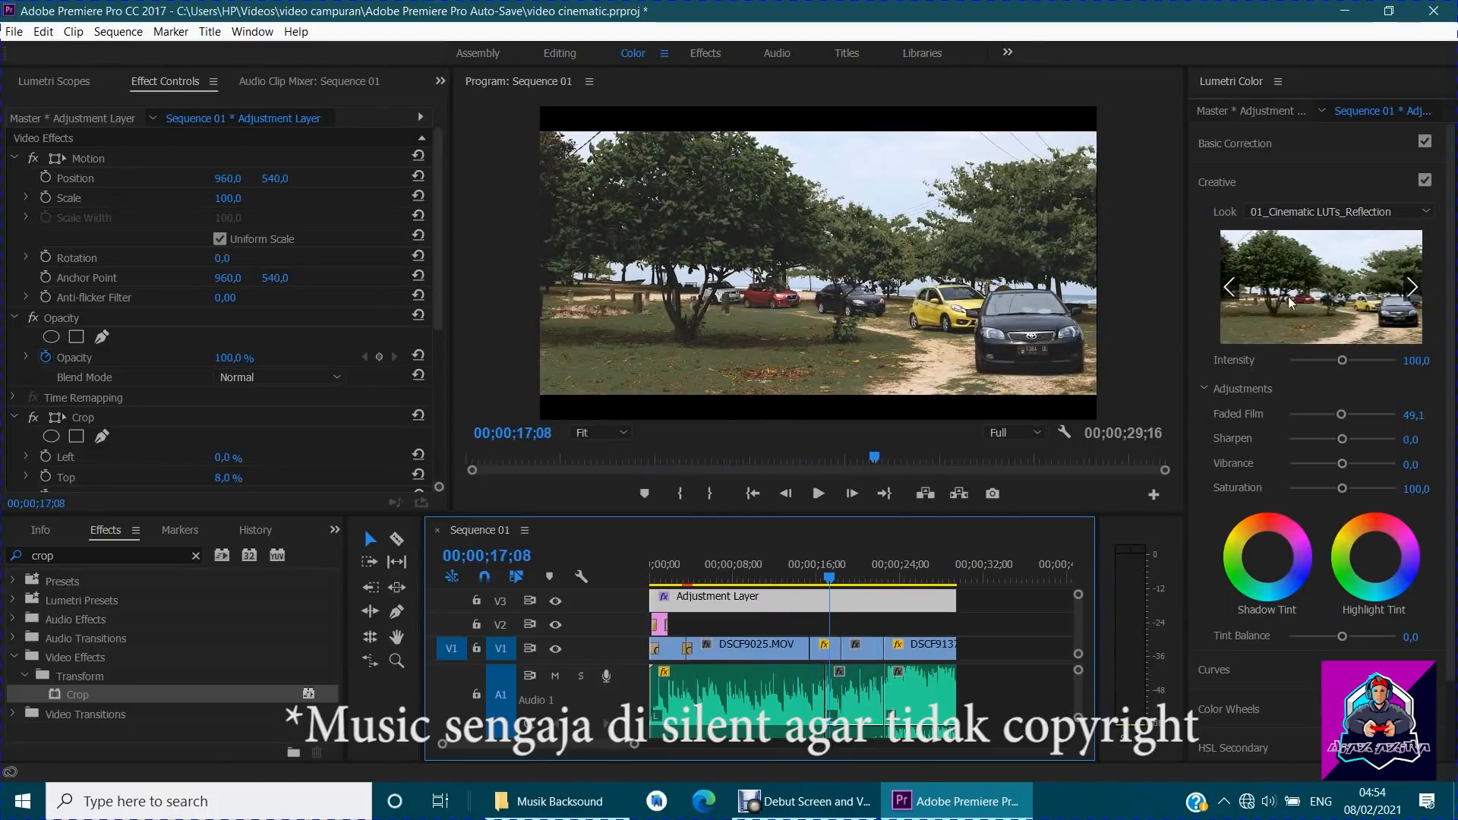
Shift the adjustment layer's Highlight Tint toward red and its Shadow Tint slightly toward pink.
click(1371, 559)
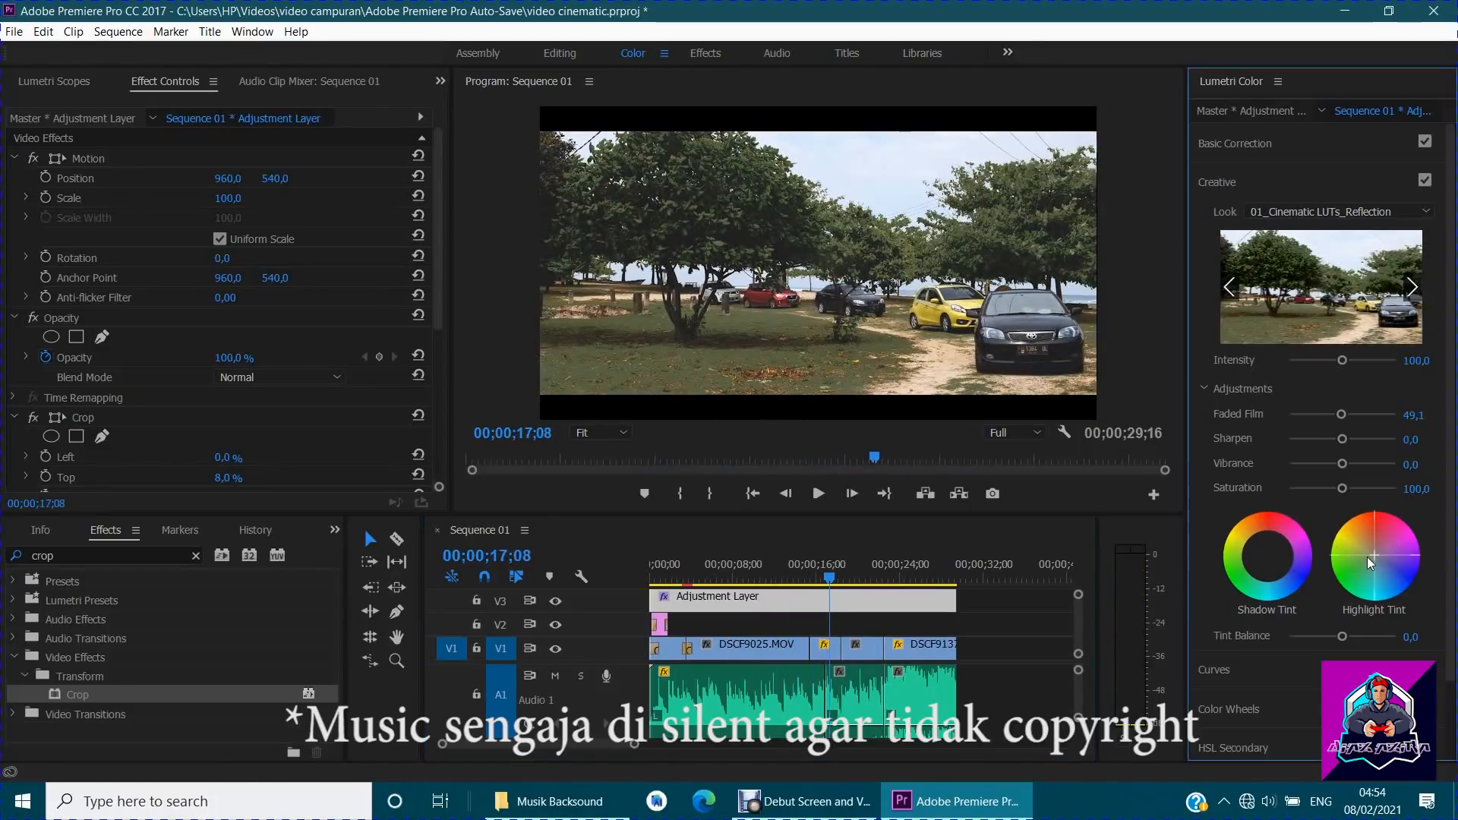
drag(1374, 559, 1360, 569)
drag(1265, 645, 1379, 540)
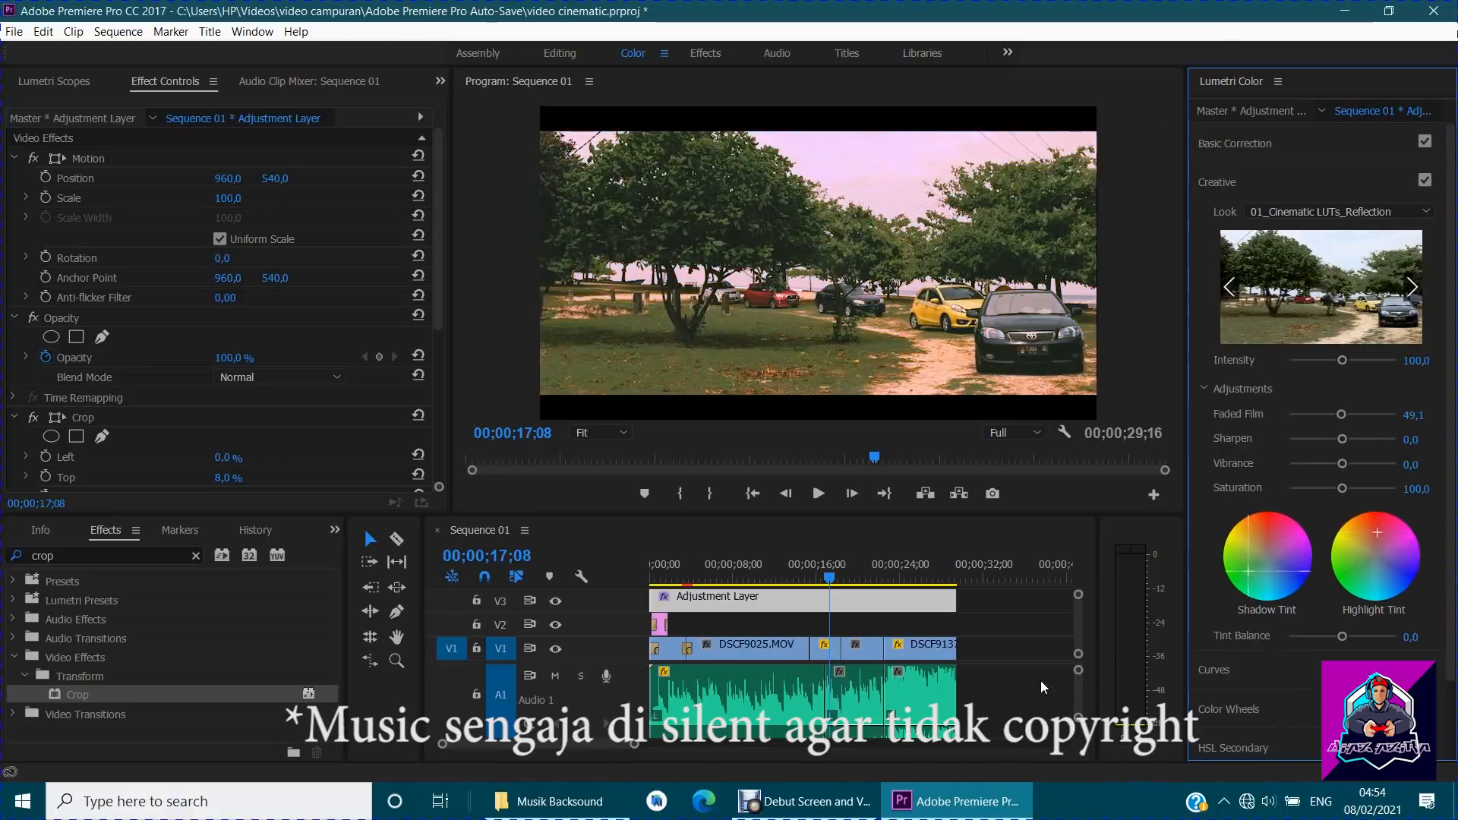
drag(1405, 313, 1274, 546)
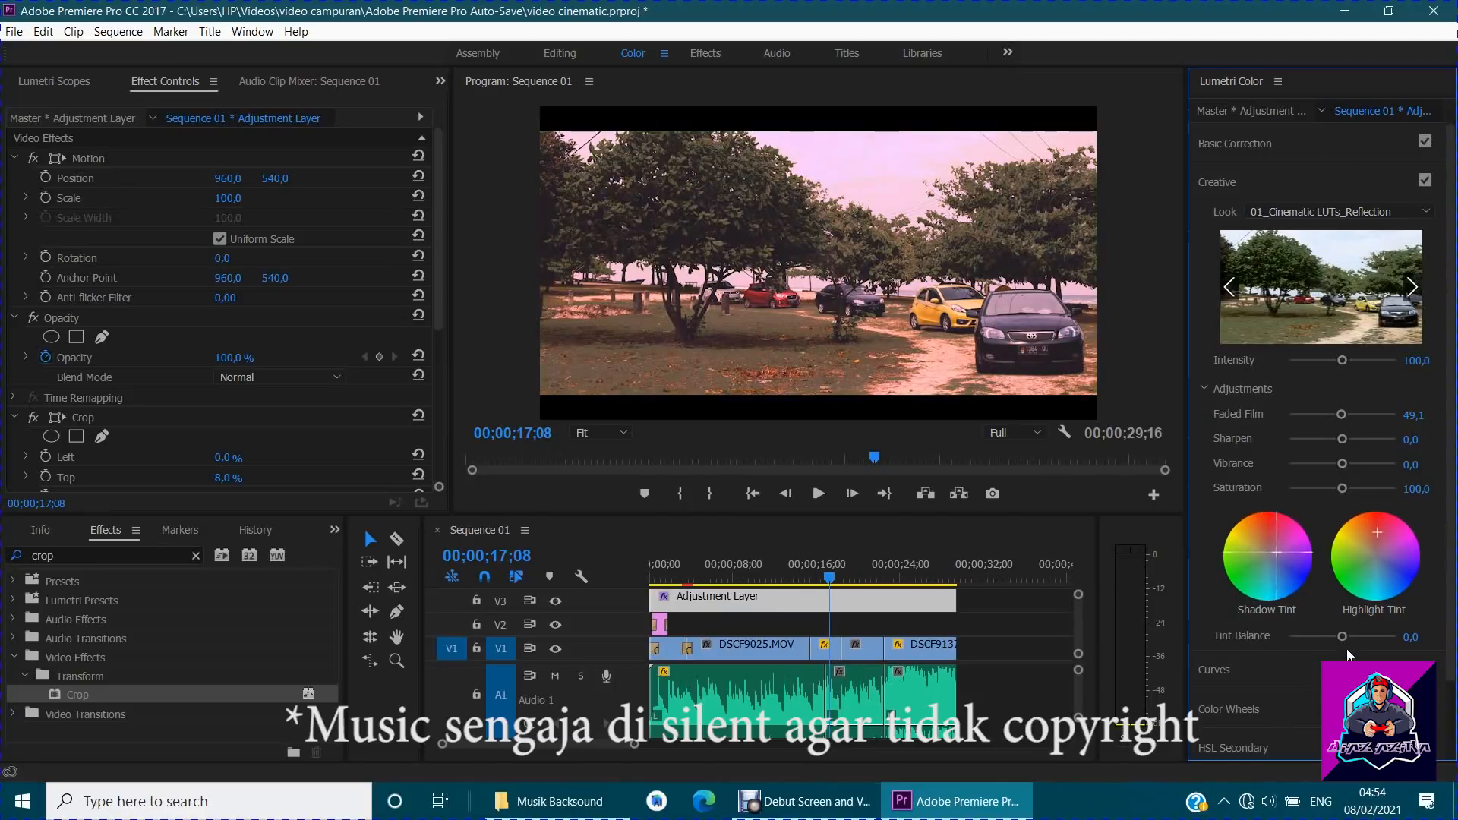
drag(1241, 518, 1301, 602)
Set the layer's Basic Correction to Exposure 0.1, Contrast -17.9, Highlights -100, Shadows 10.7, Whites -62.5 and Blacks 25.
click(1277, 141)
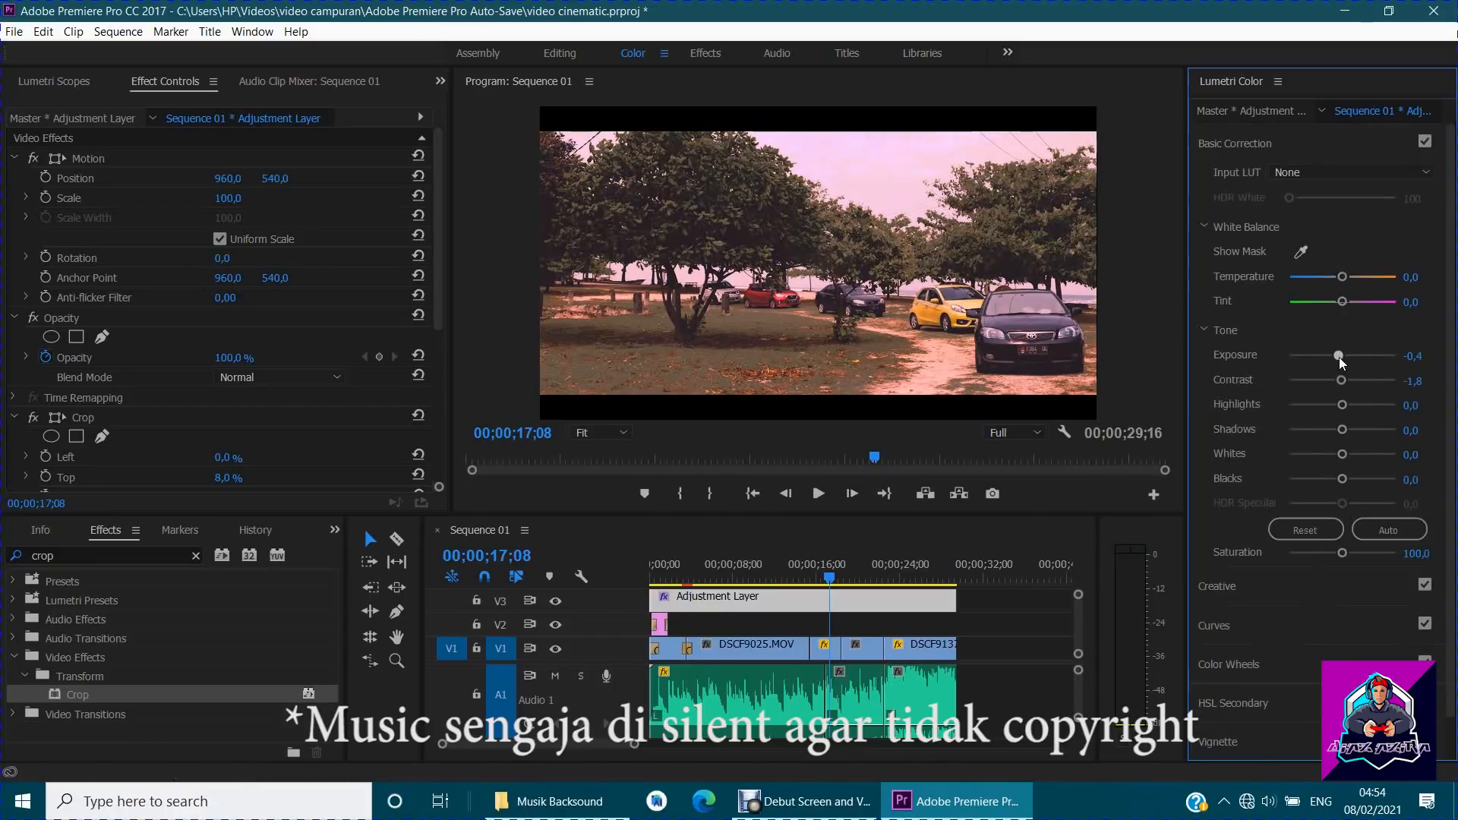
drag(1340, 357, 1342, 357)
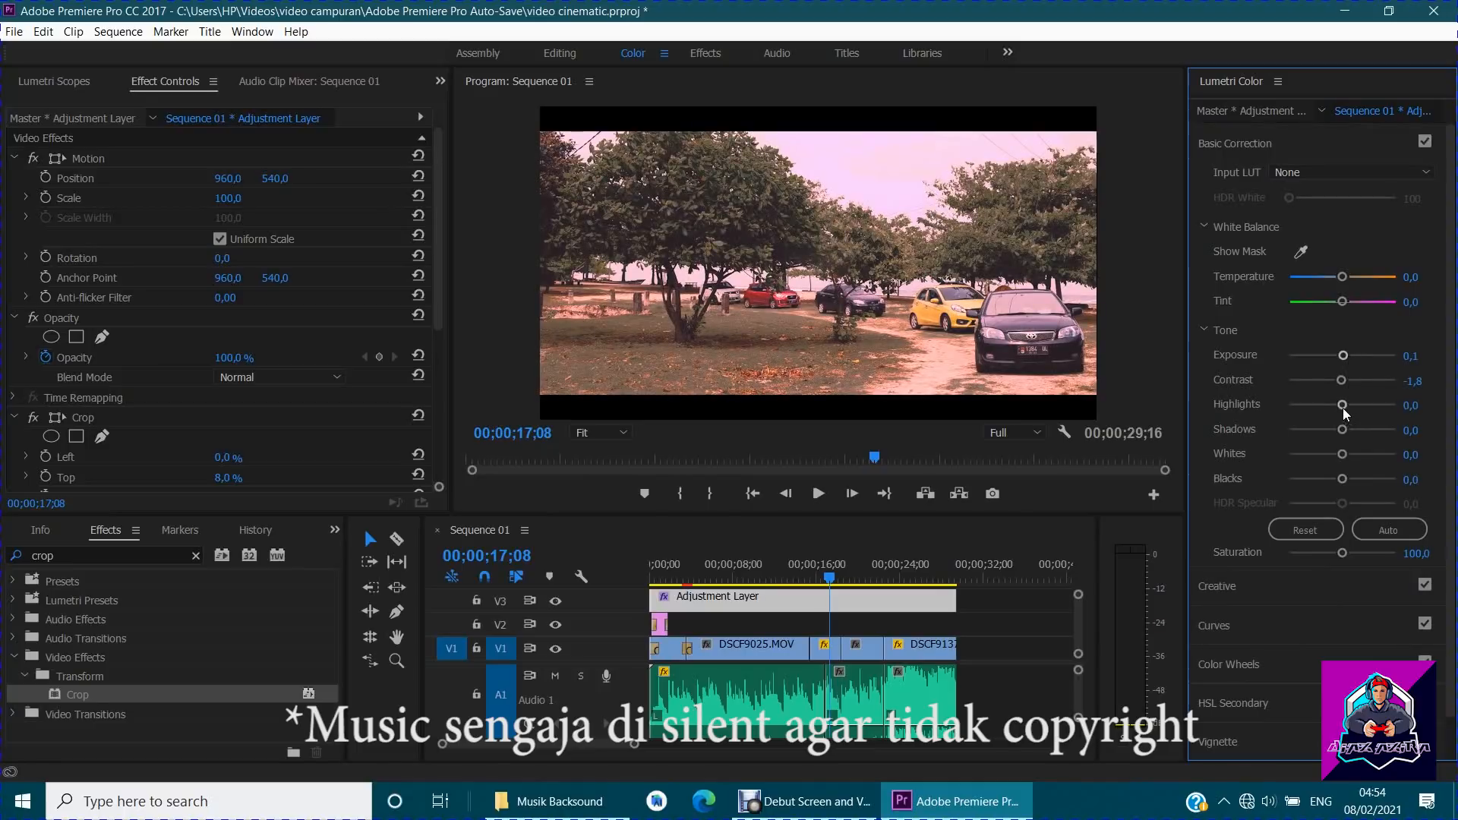
mouse_move(1345, 405)
mouse_down()
mouse_move(1284, 416)
mouse_move(1333, 381)
mouse_up()
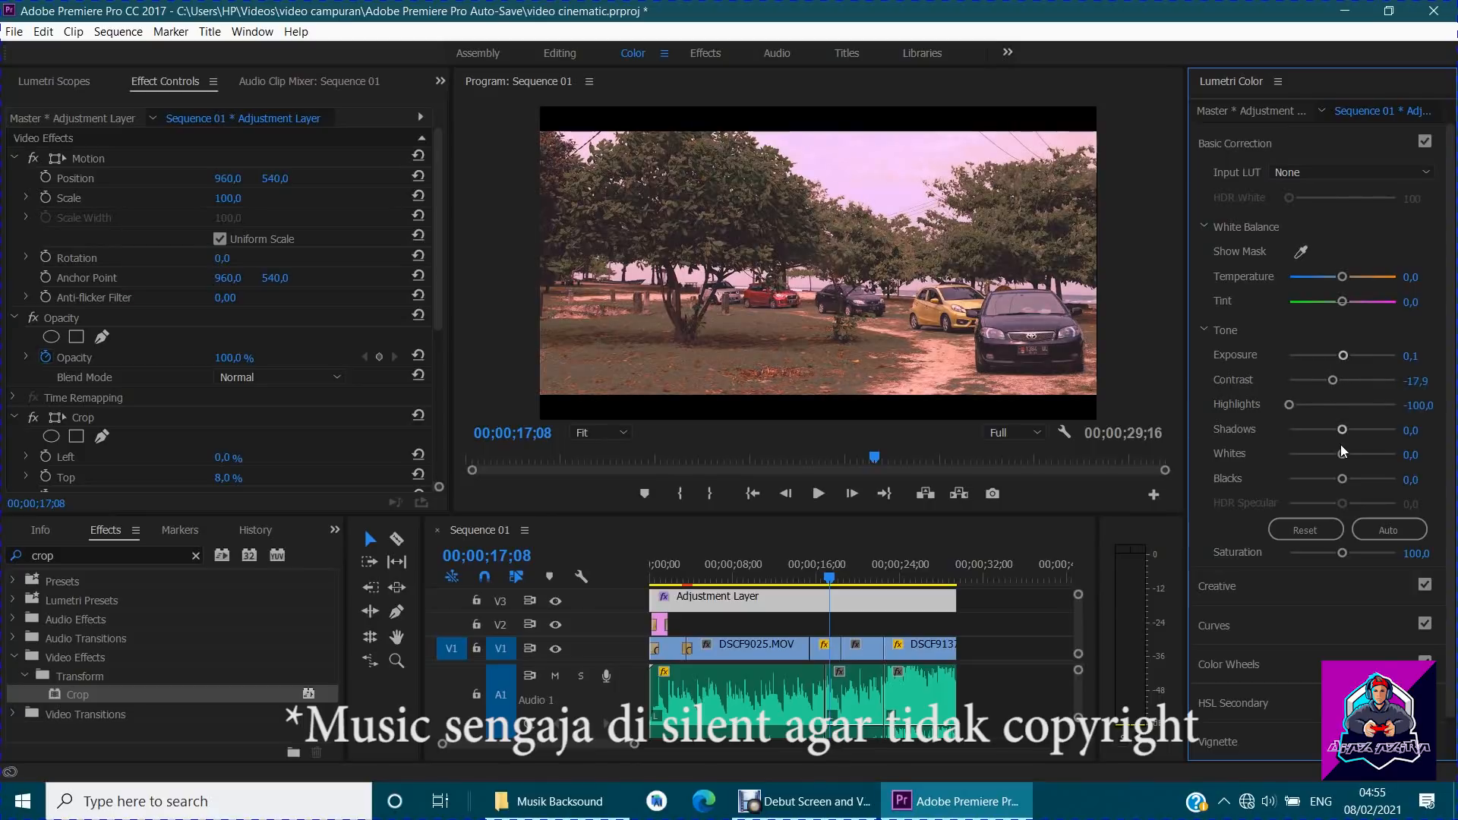
mouse_move(1338, 430)
mouse_down()
mouse_move(1320, 431)
mouse_move(1352, 430)
mouse_up()
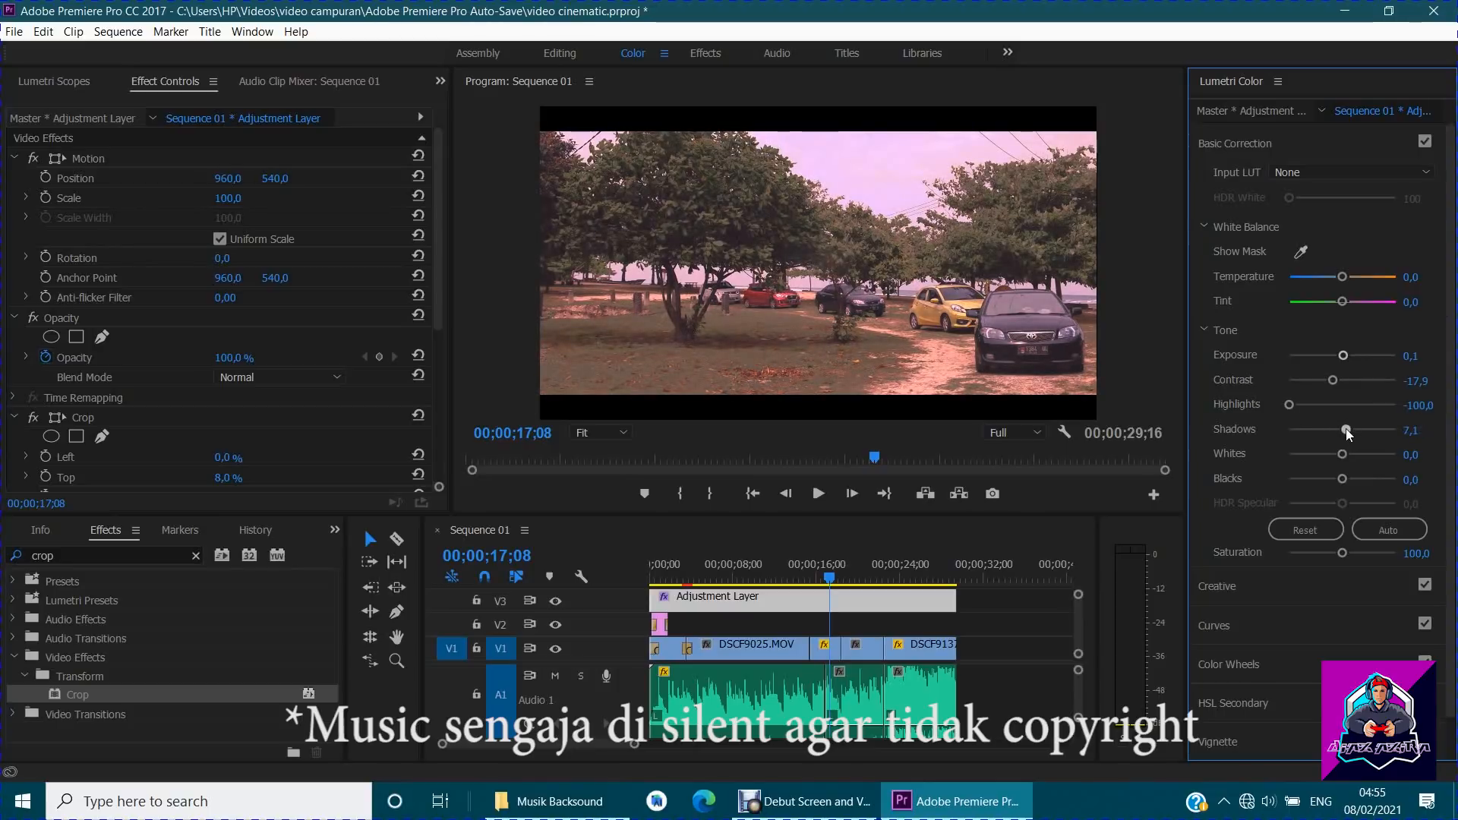
drag(1347, 428, 1355, 486)
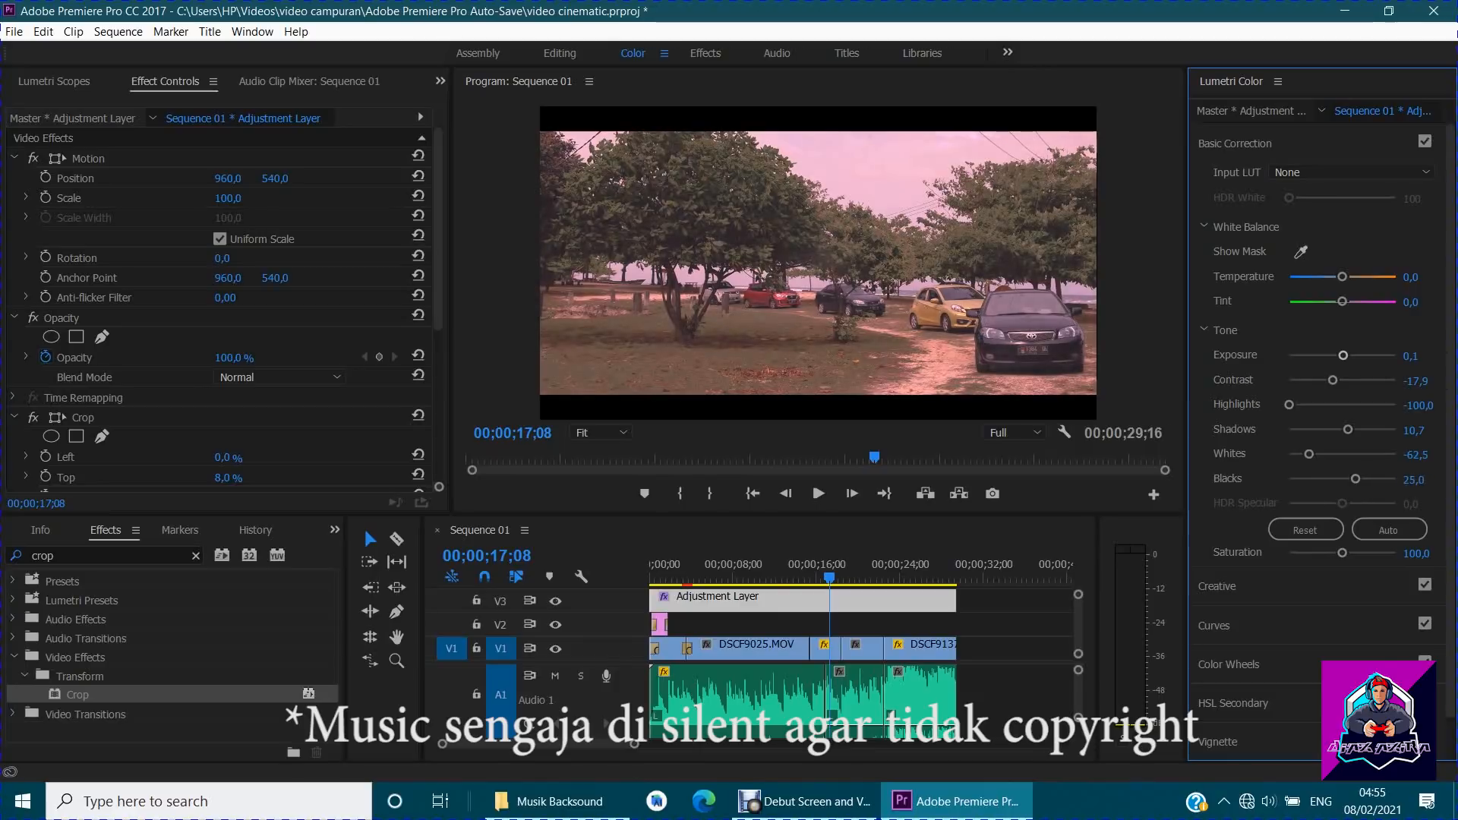
Play the graded sequence from its start up to 00;00;08;08 to review the corrected colors.
click(834, 581)
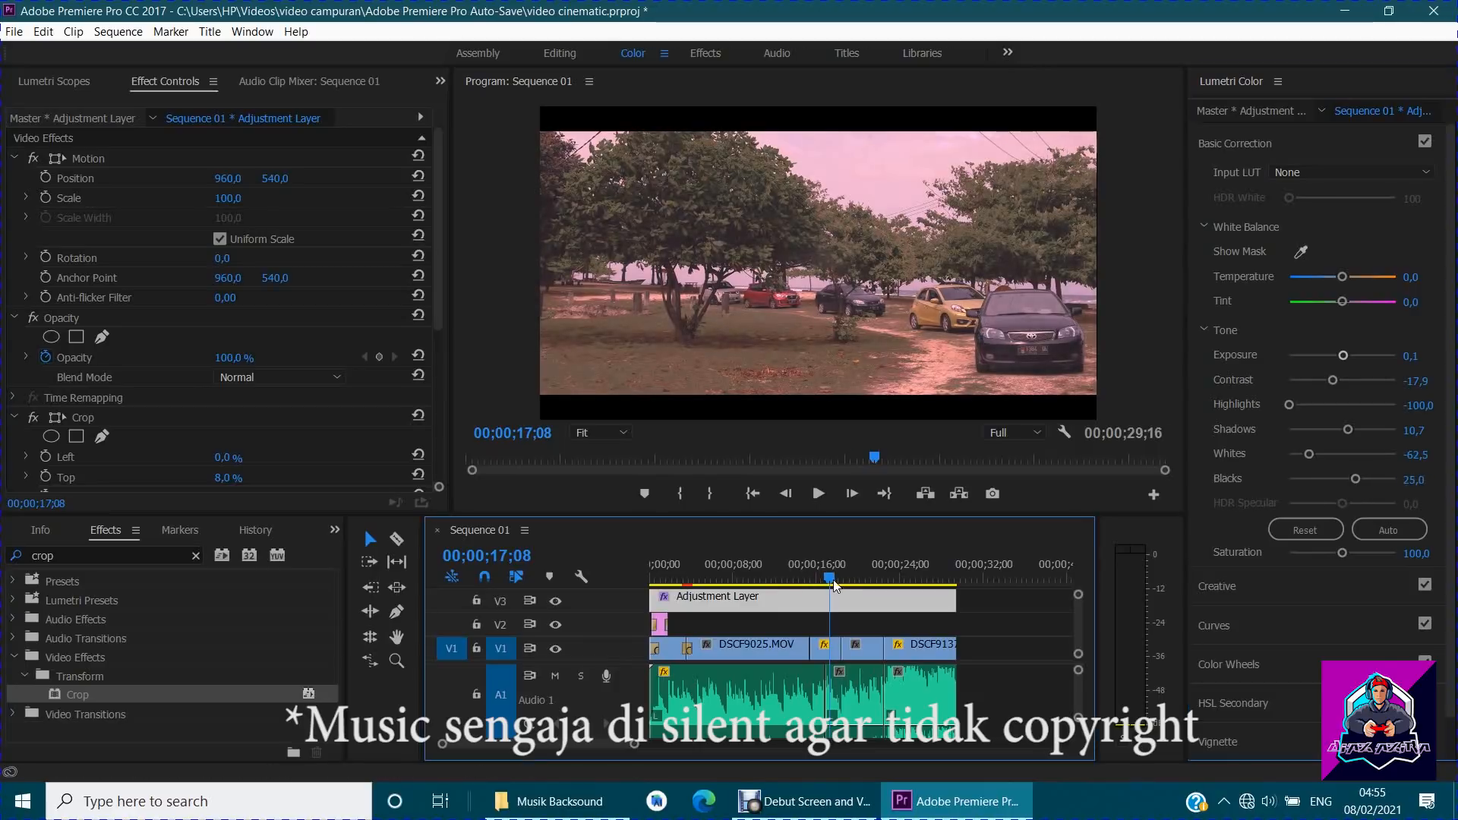
key(Home)
key(space)
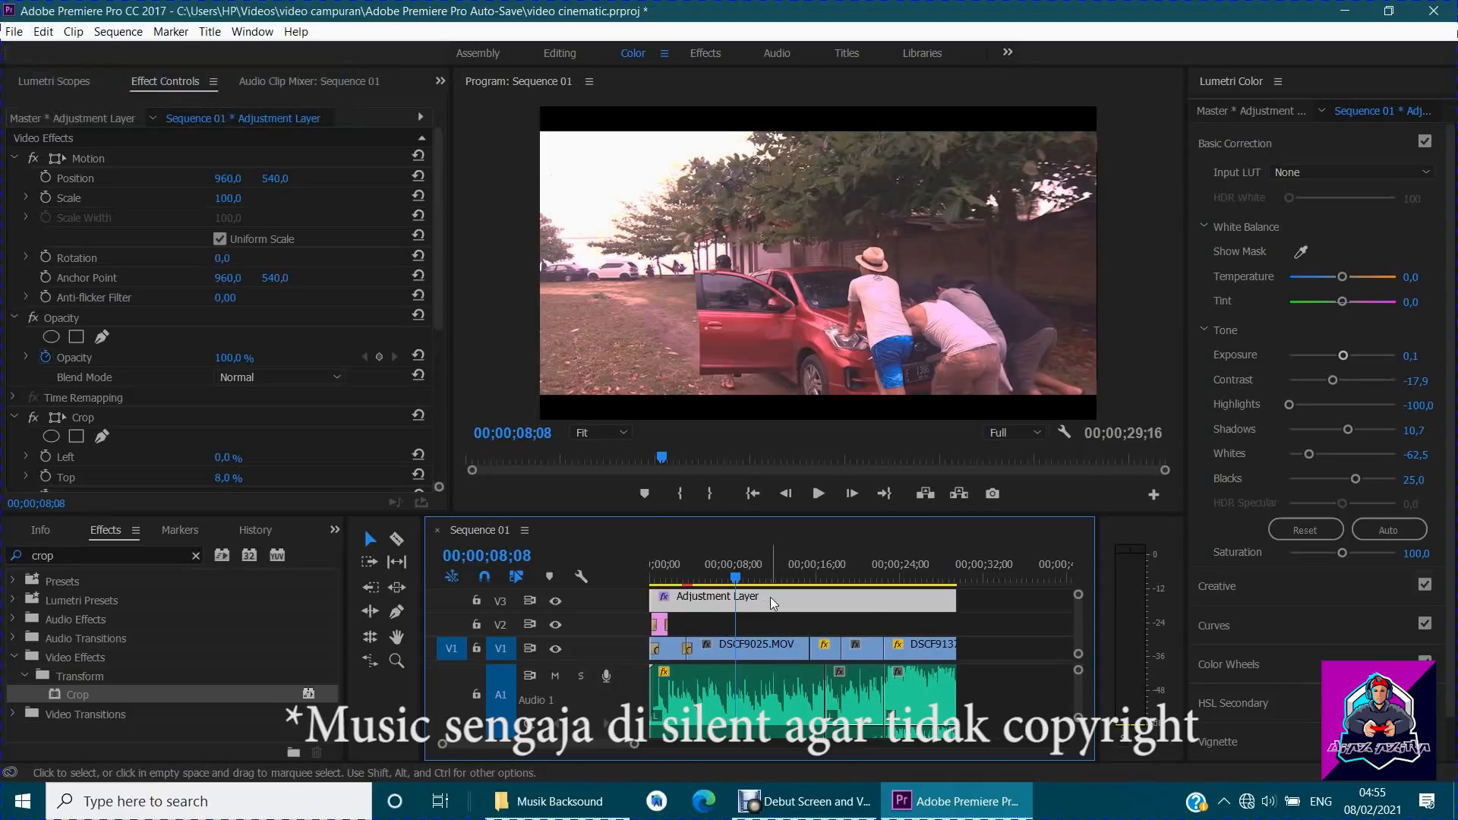
Hide track V3 to compare the ungraded DSCF9025.MOV frame at 00;00;08;08, and show the track again.
click(557, 601)
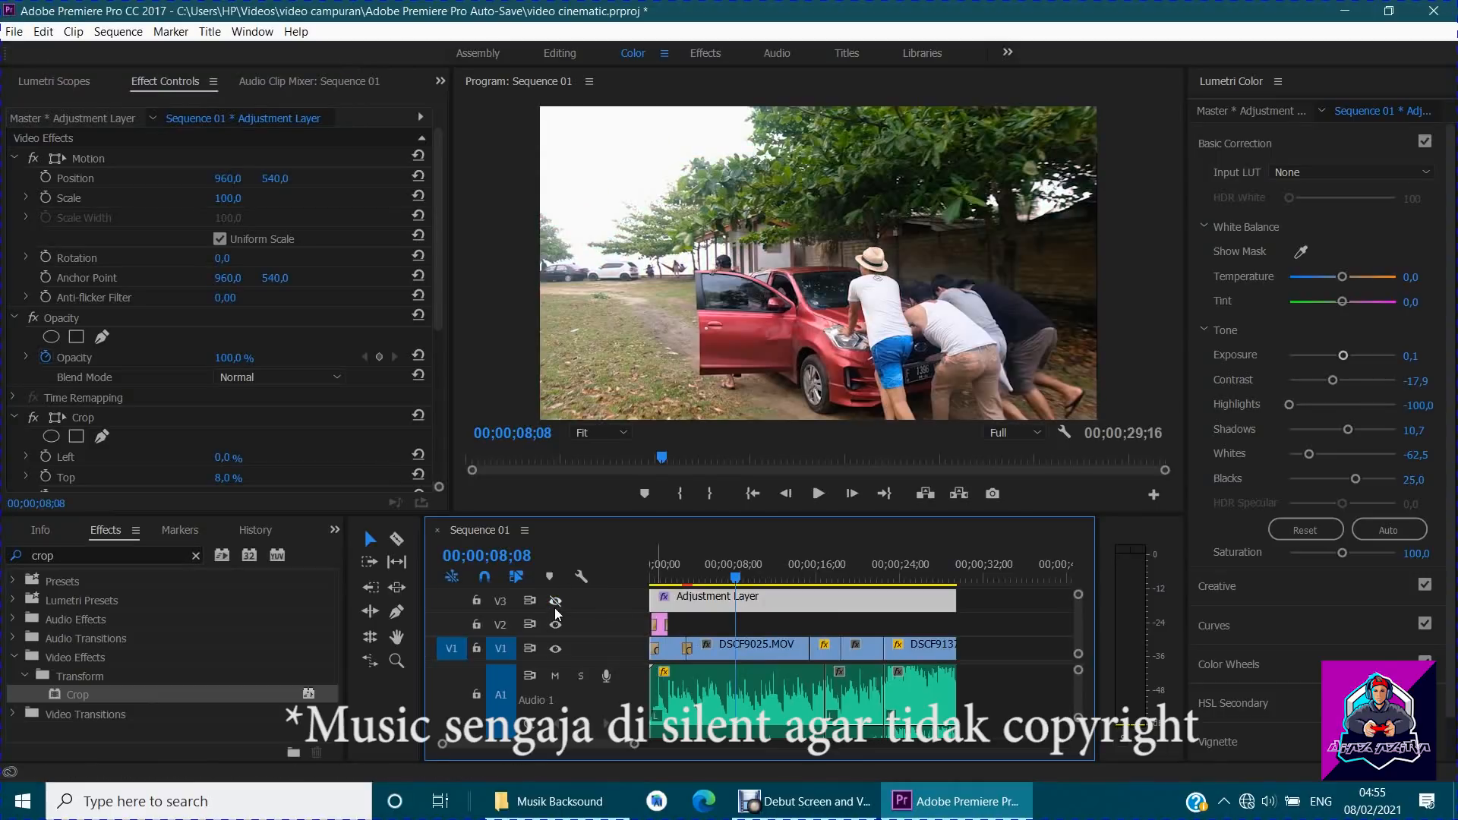
click(745, 646)
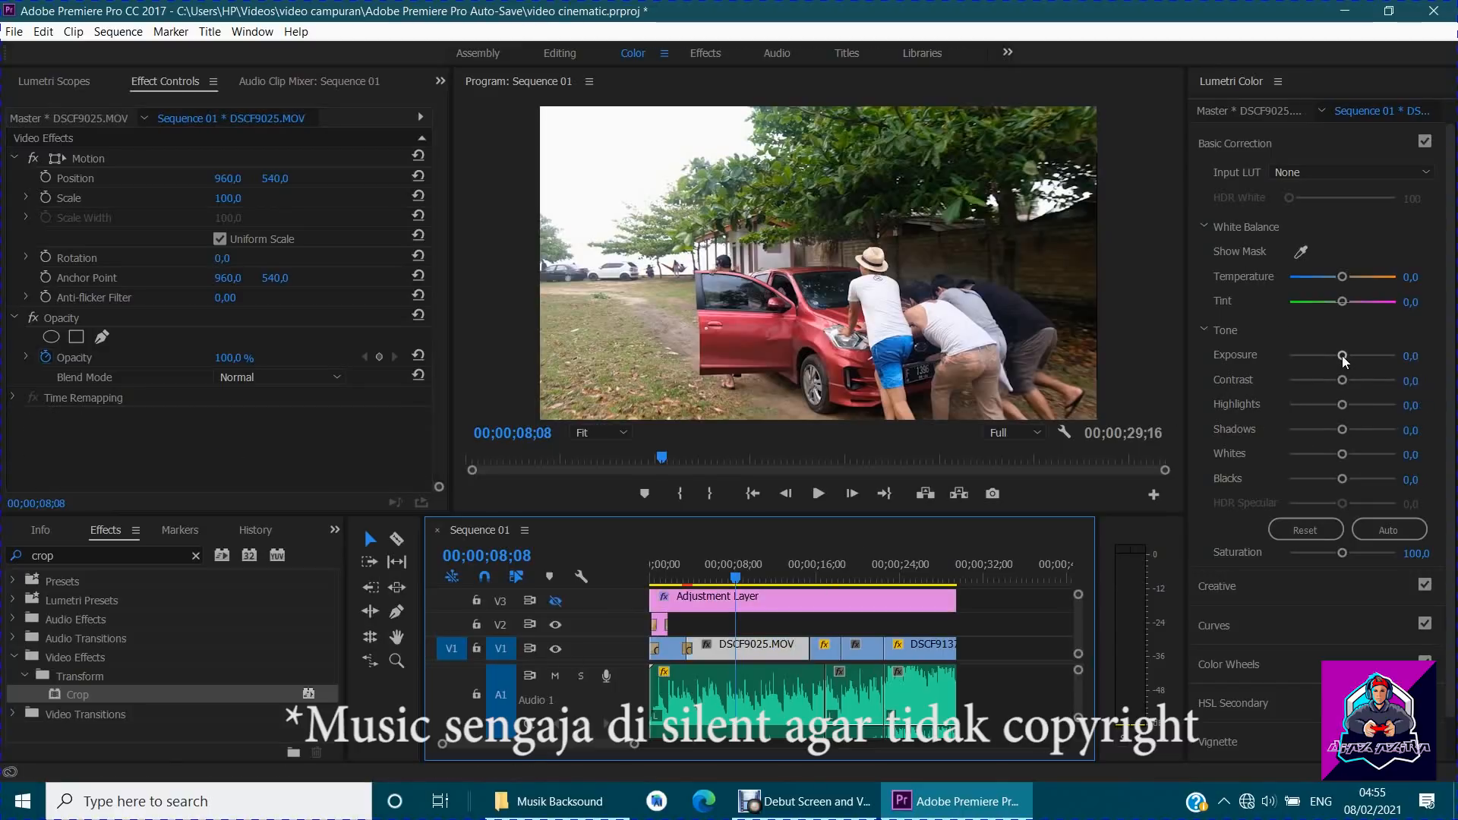
mouse_move(1342, 355)
mouse_down()
mouse_move(1299, 357)
mouse_move(1374, 363)
mouse_move(1342, 372)
mouse_up()
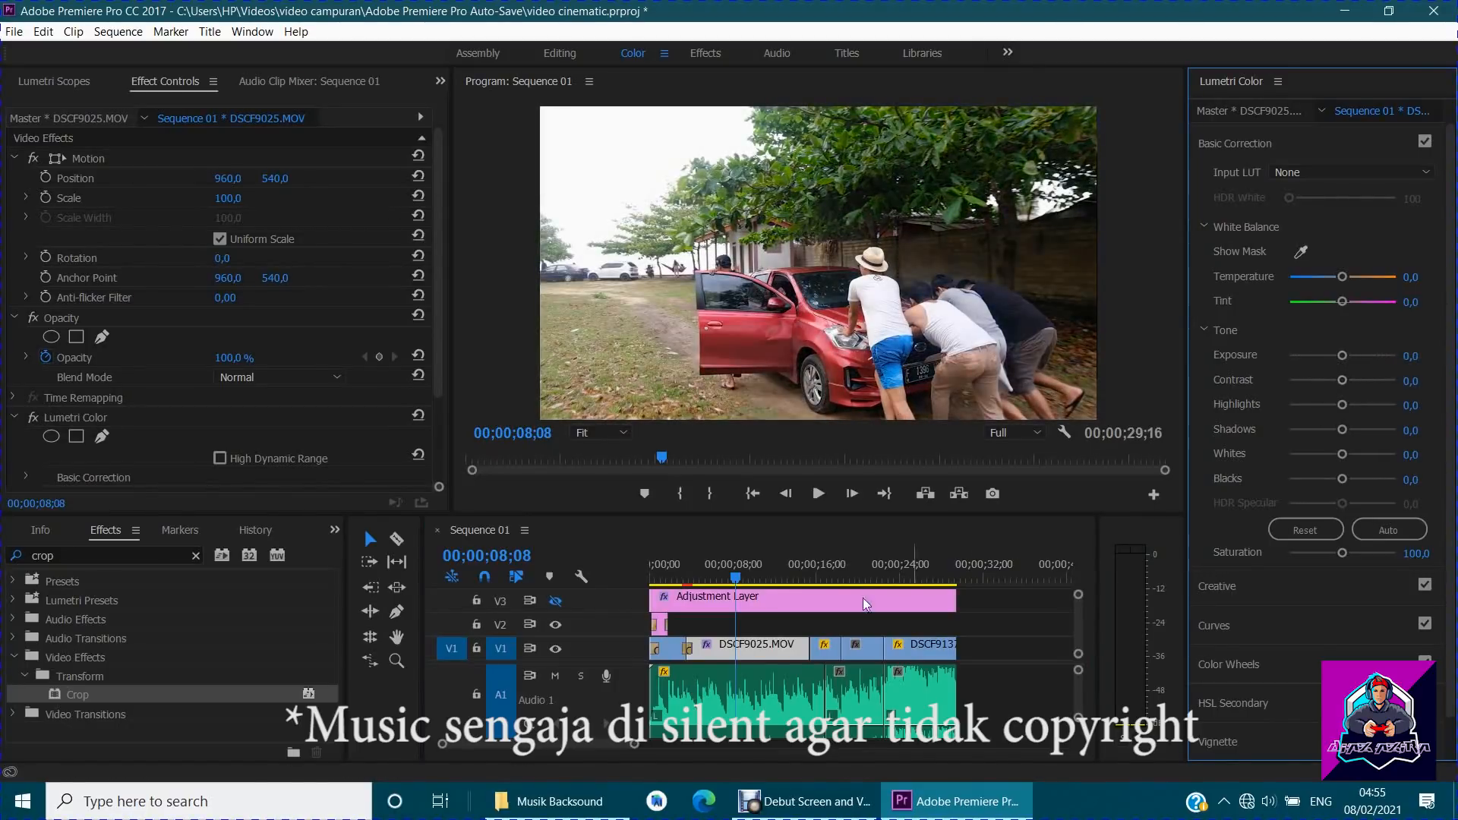
click(554, 601)
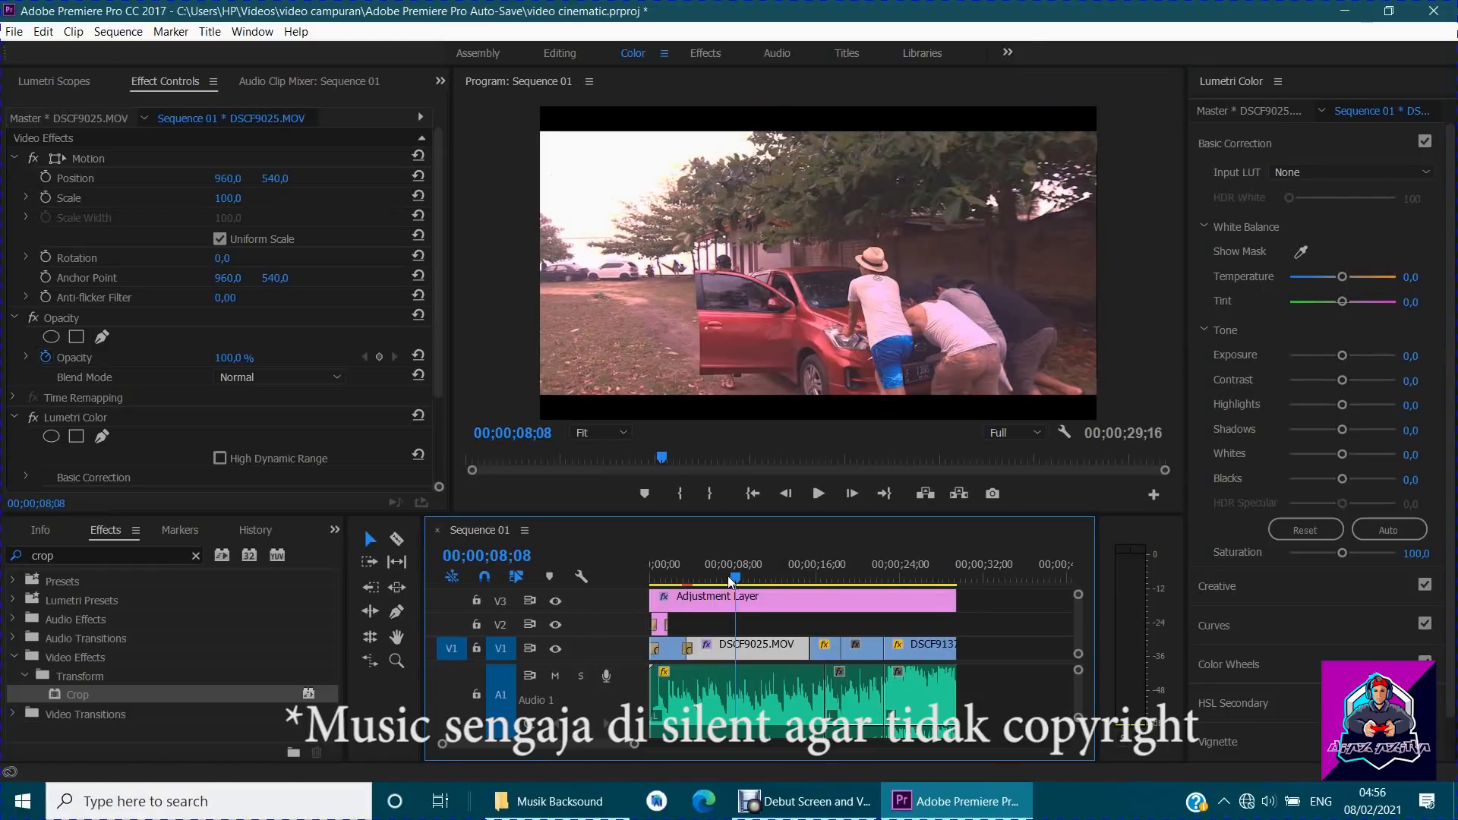
Play the sequence from the start in a maximized Program monitor, restore the layout and stop at 00;00;15;01.
drag(731, 579, 641, 596)
key(space)
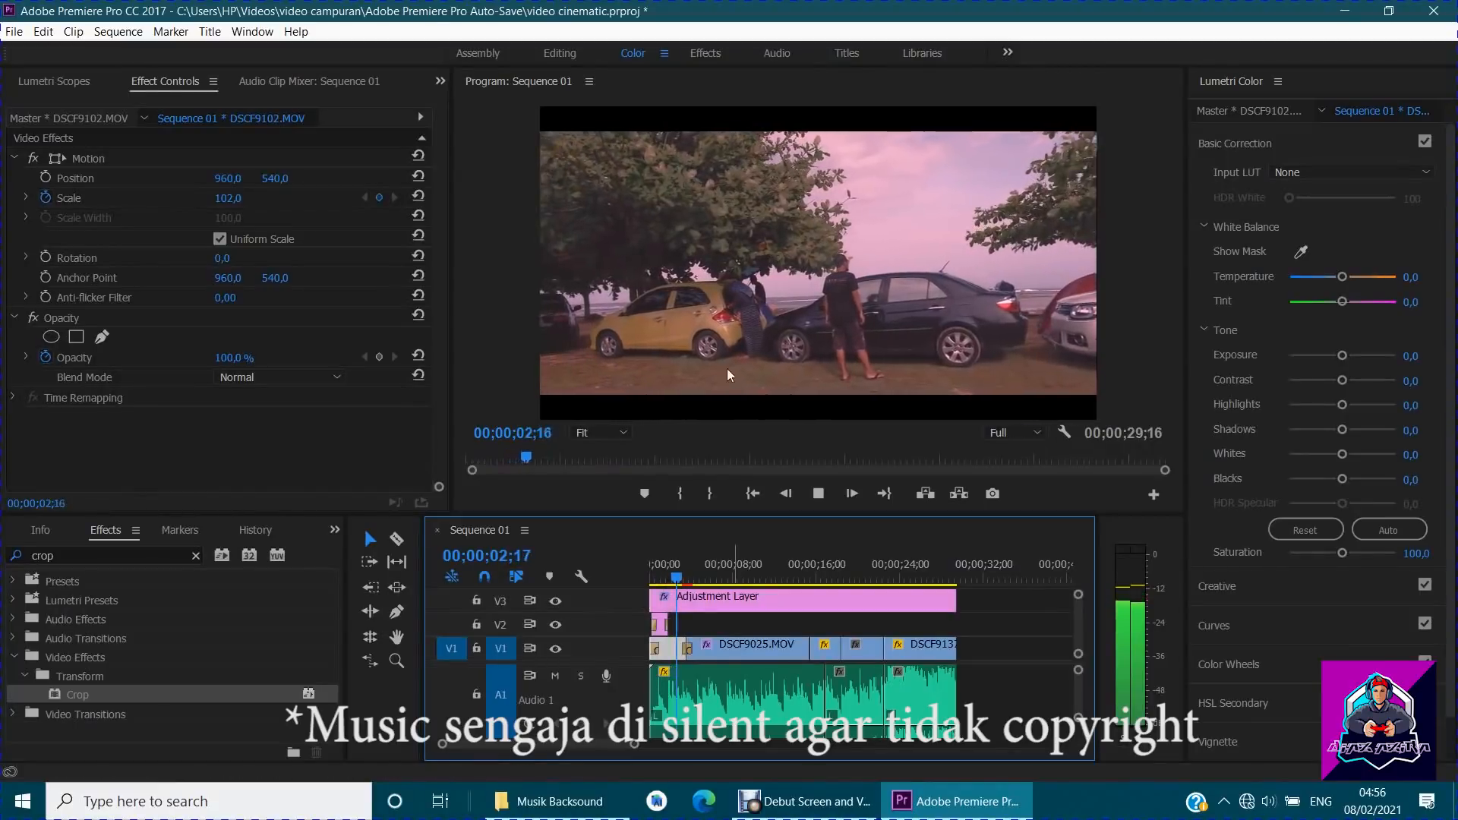
key(grave)
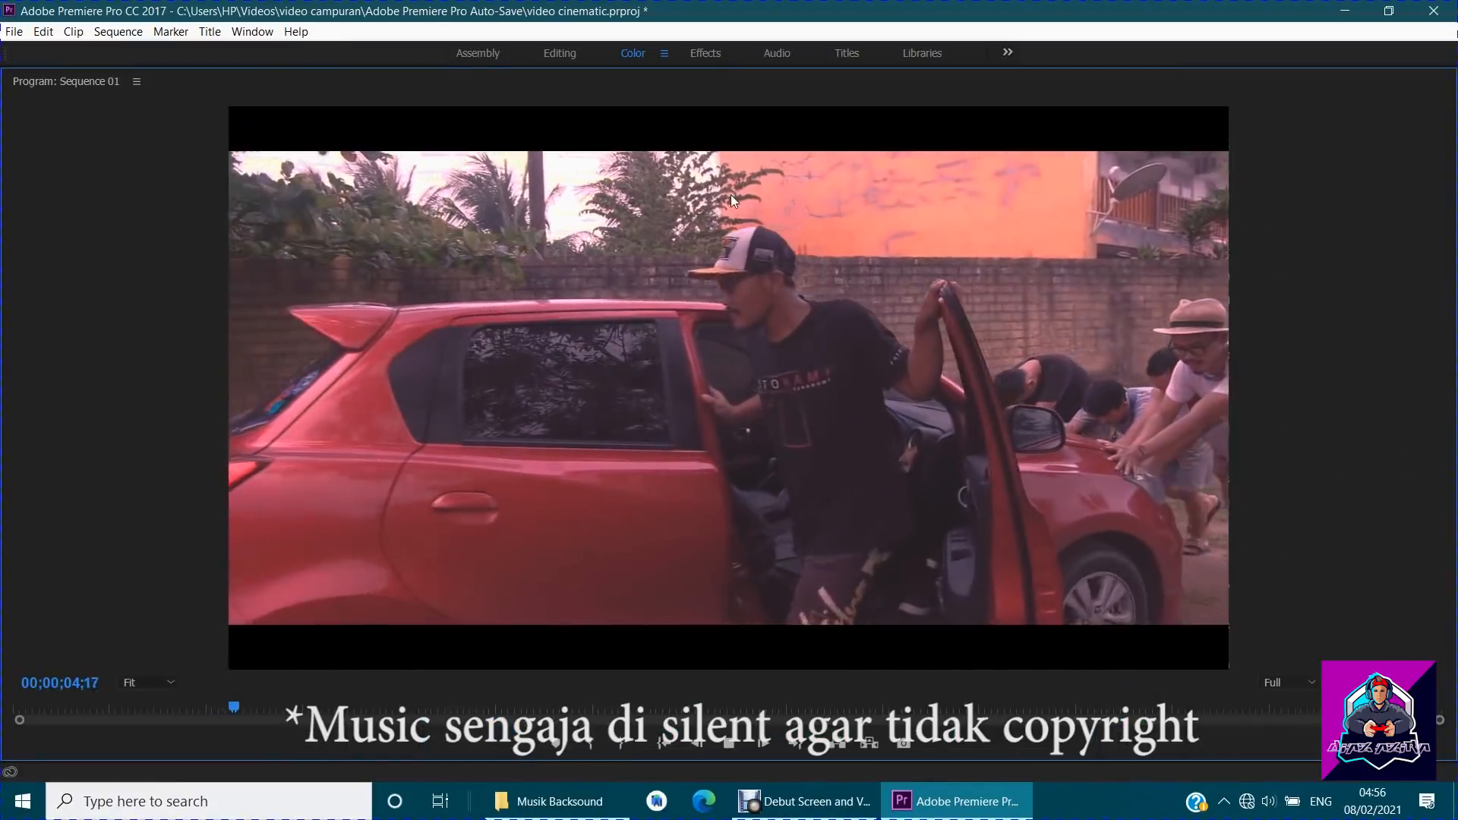
drag(281, 705, 2, 721)
key(space)
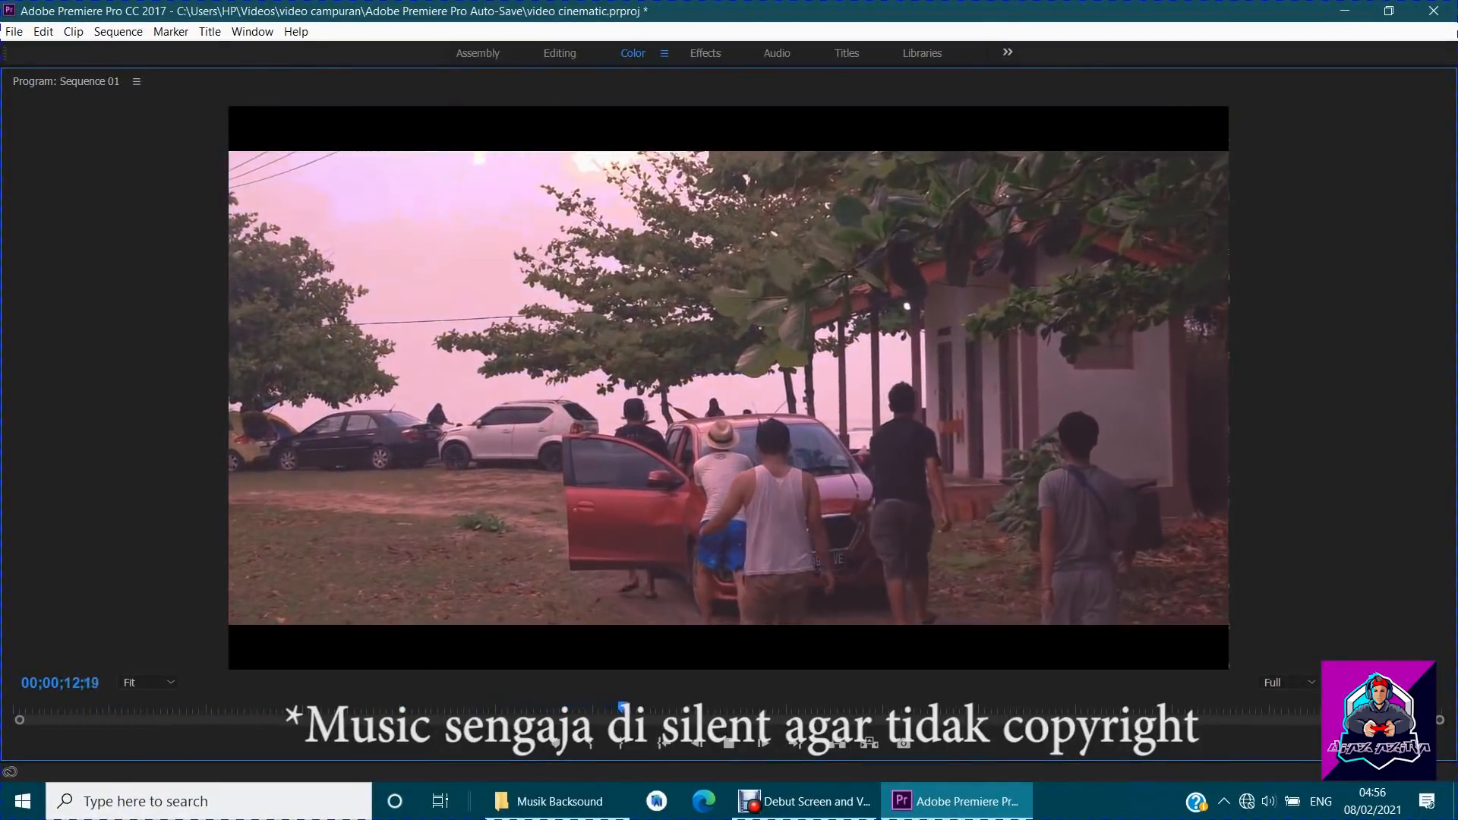
key(grave)
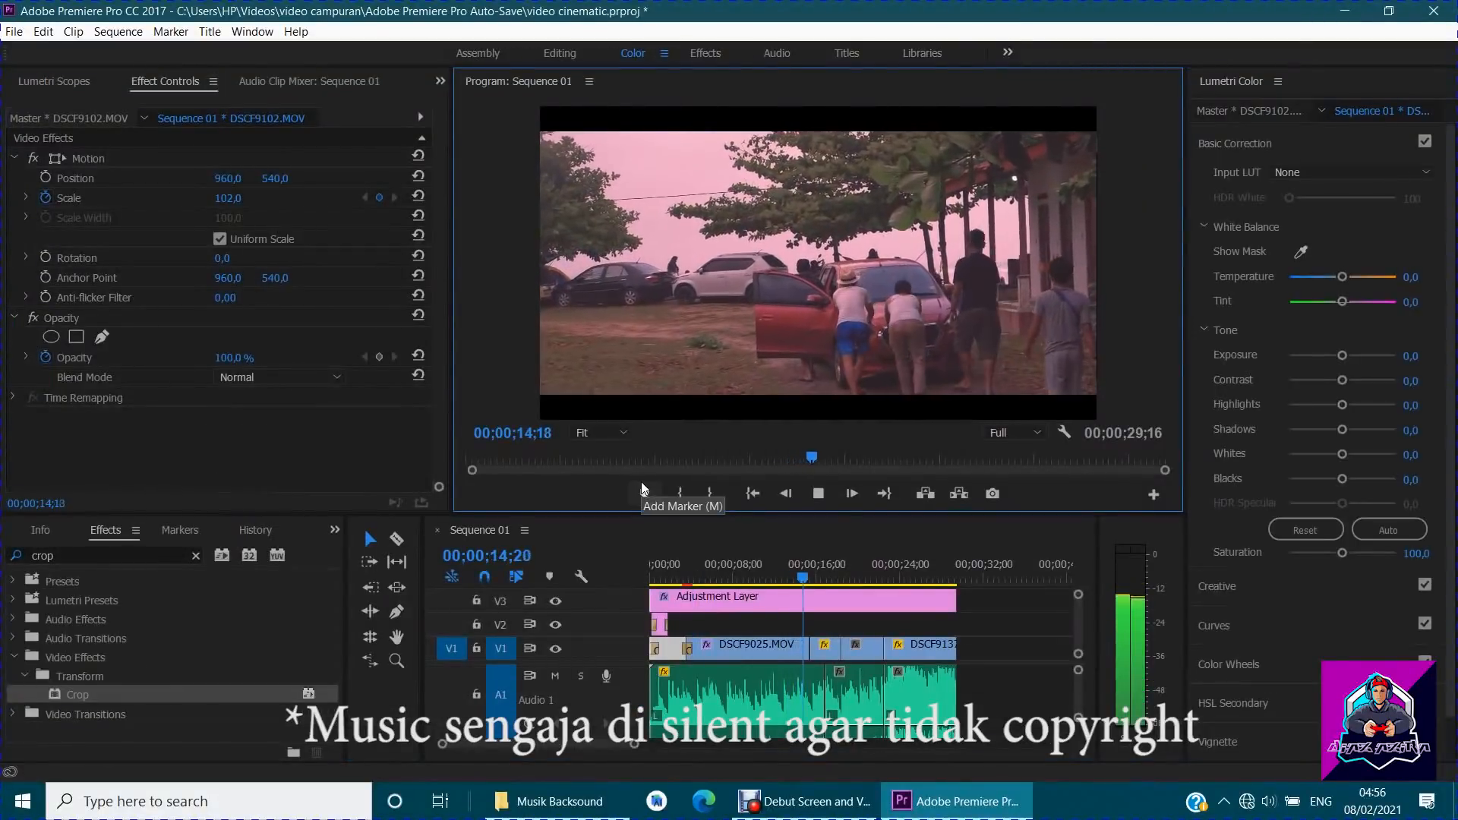
key(space)
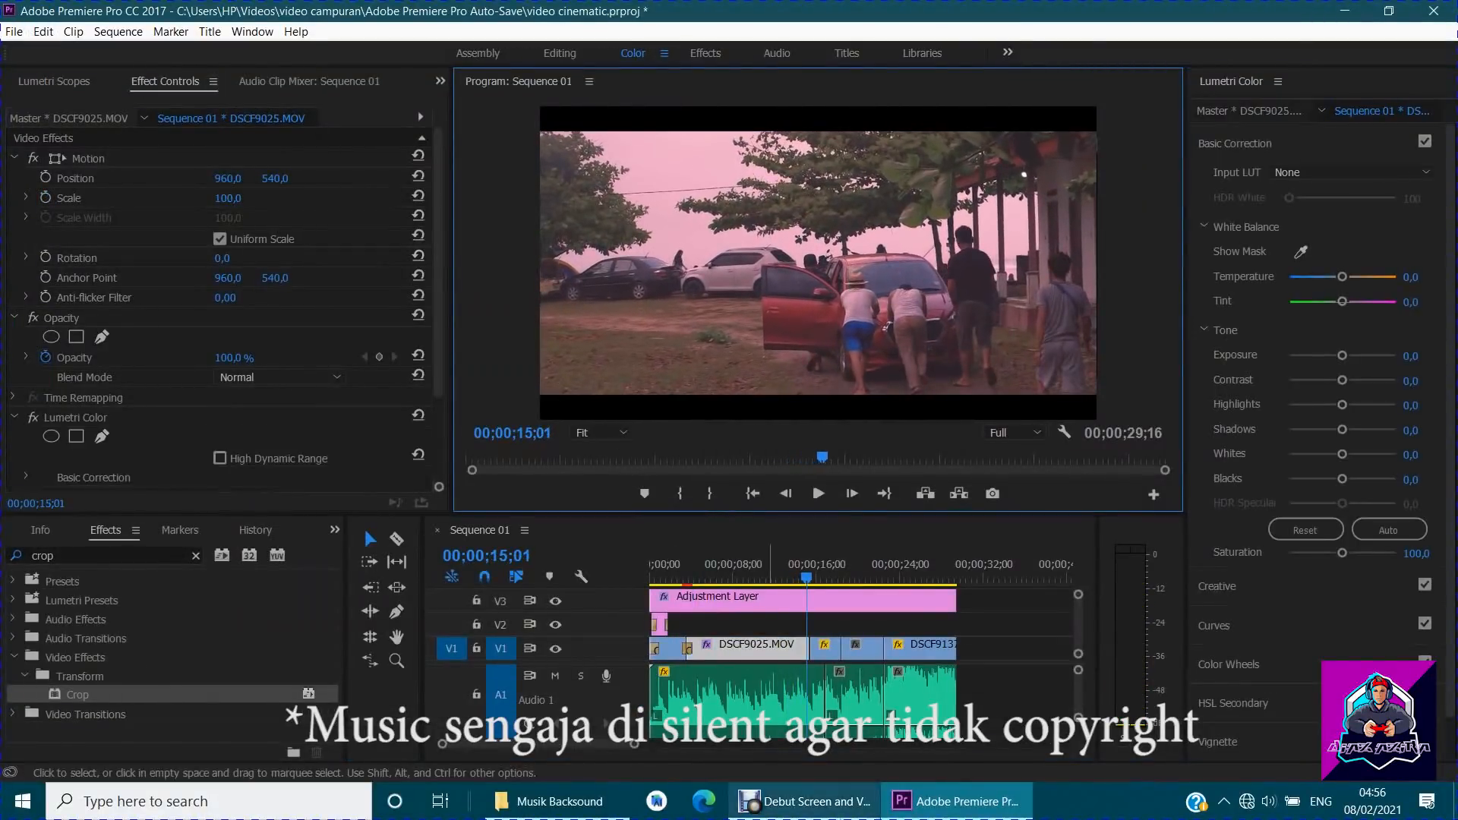
Open the media export settings for the sequence and choose the H.264 format with the Match Source - High bitrate preset.
click(18, 33)
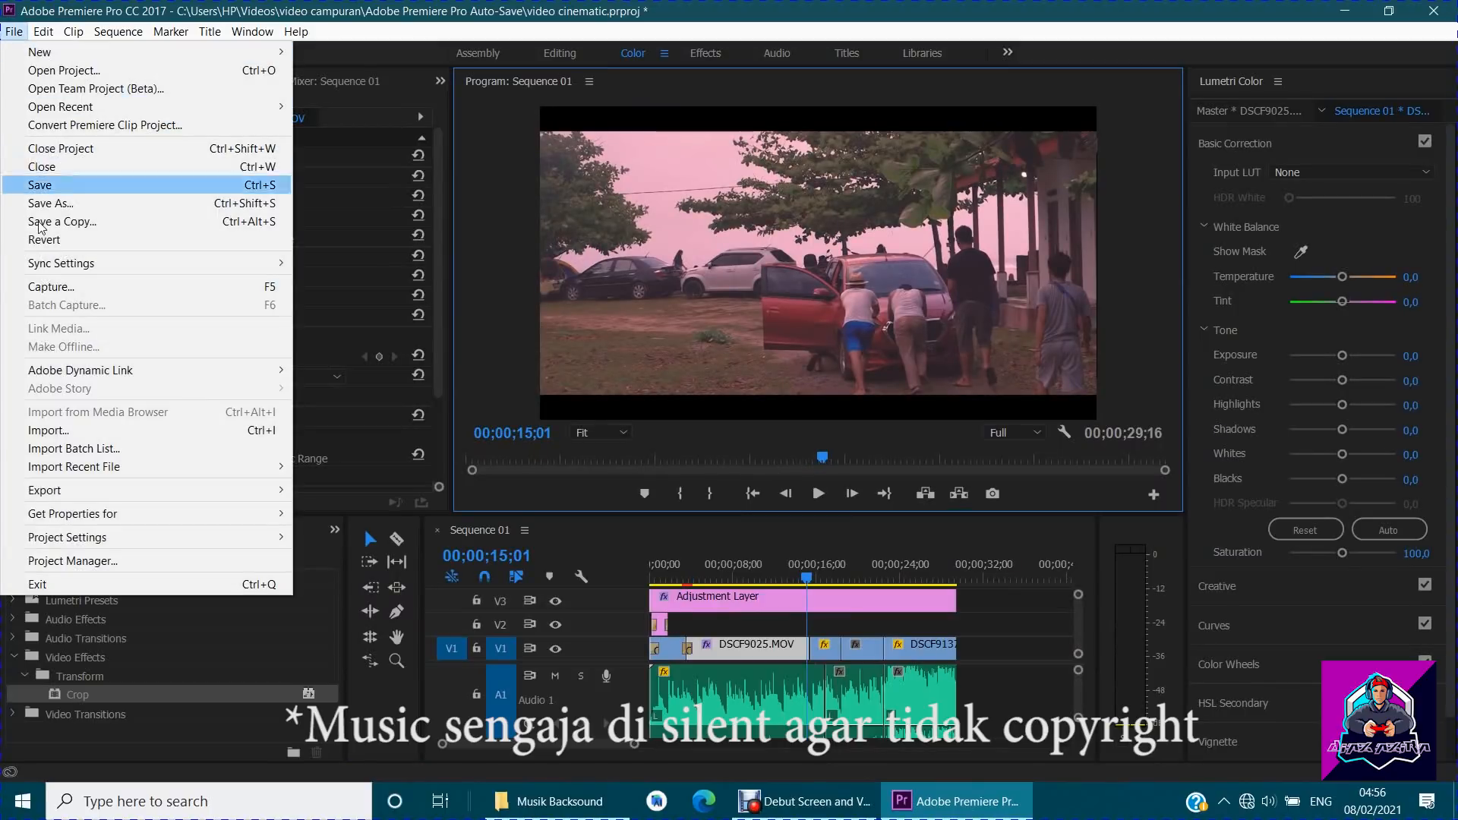
mouse_move(36, 491)
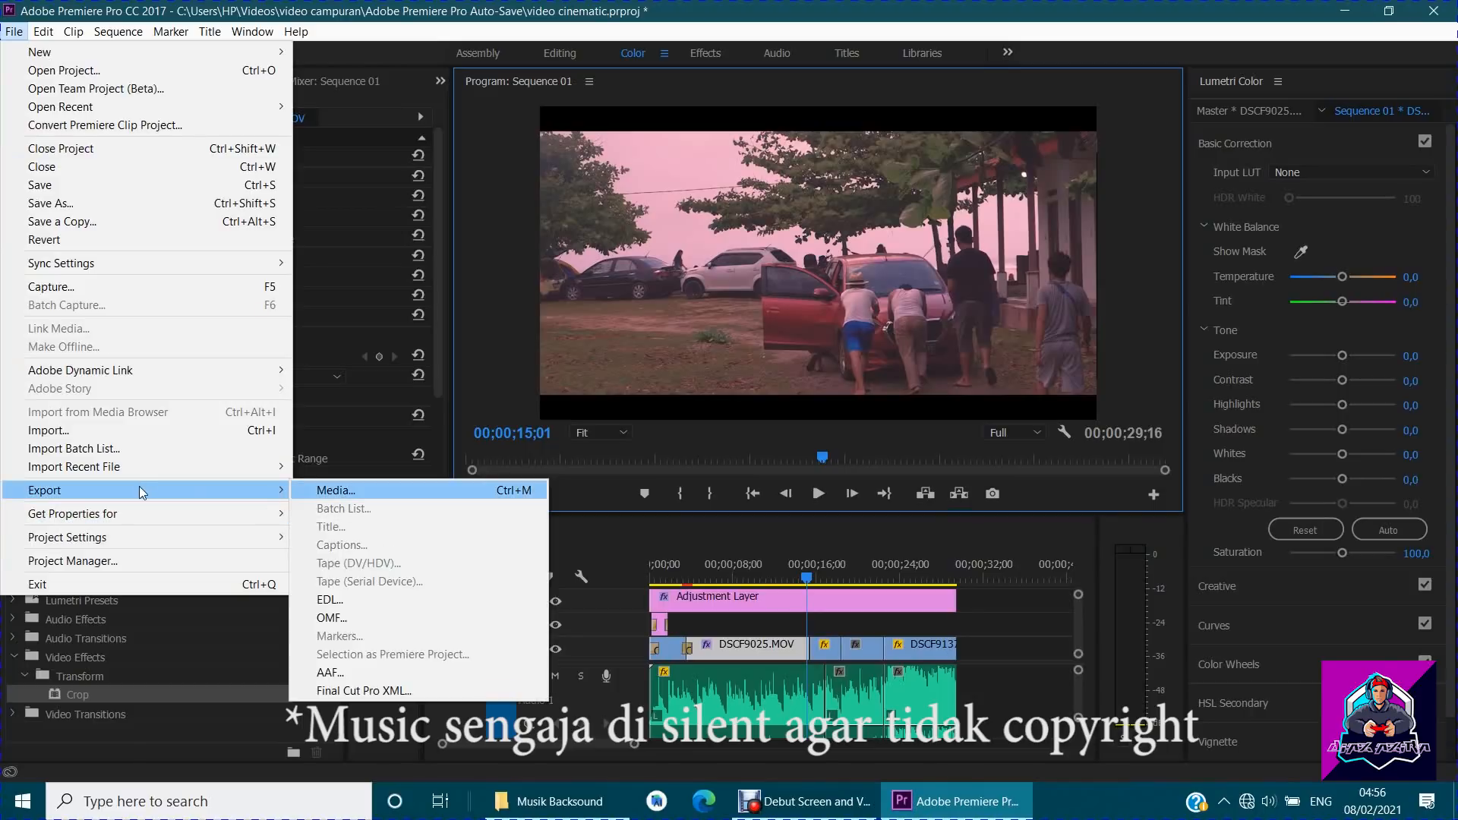
click(360, 491)
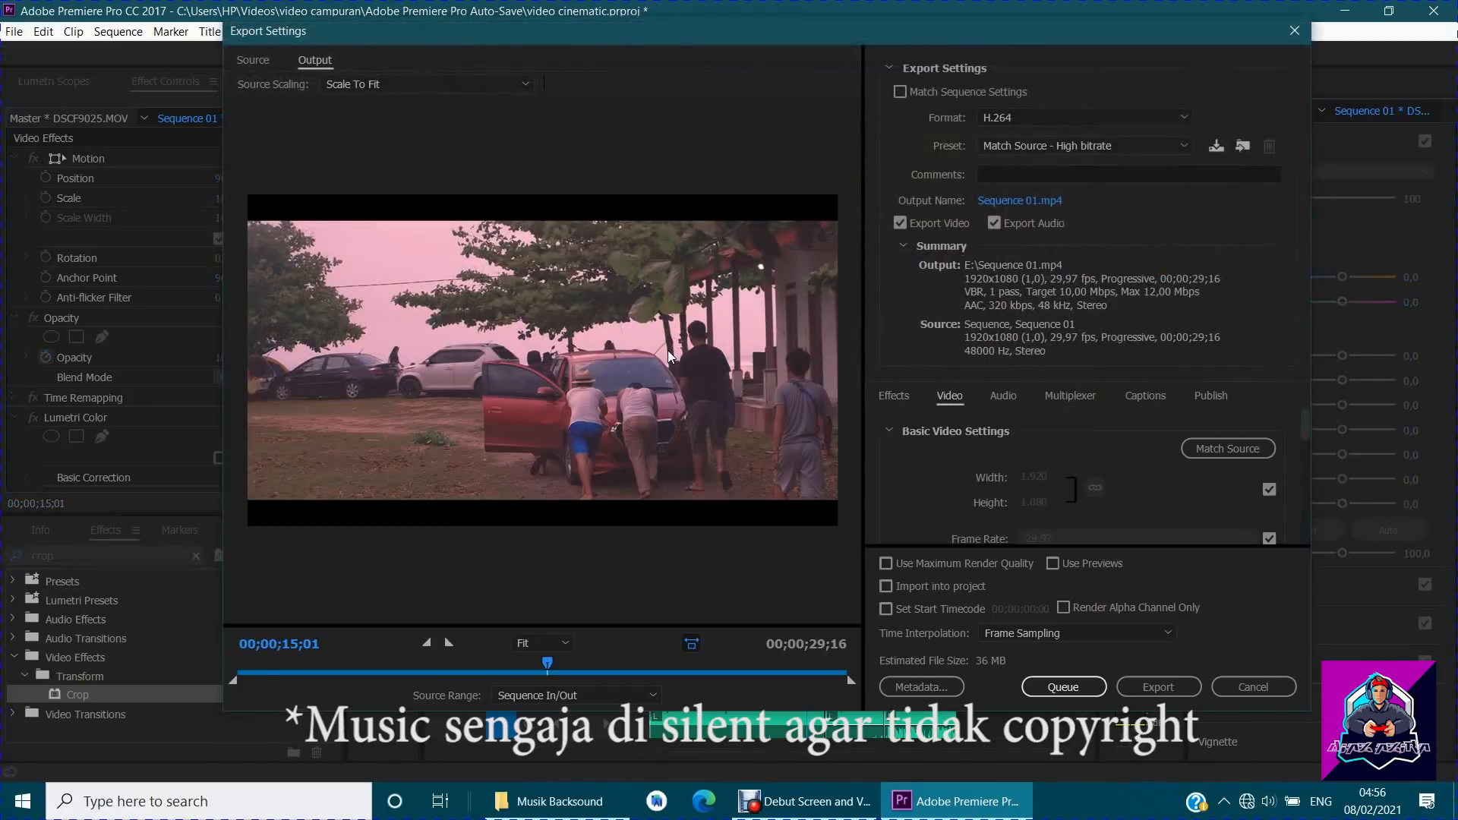
click(1078, 115)
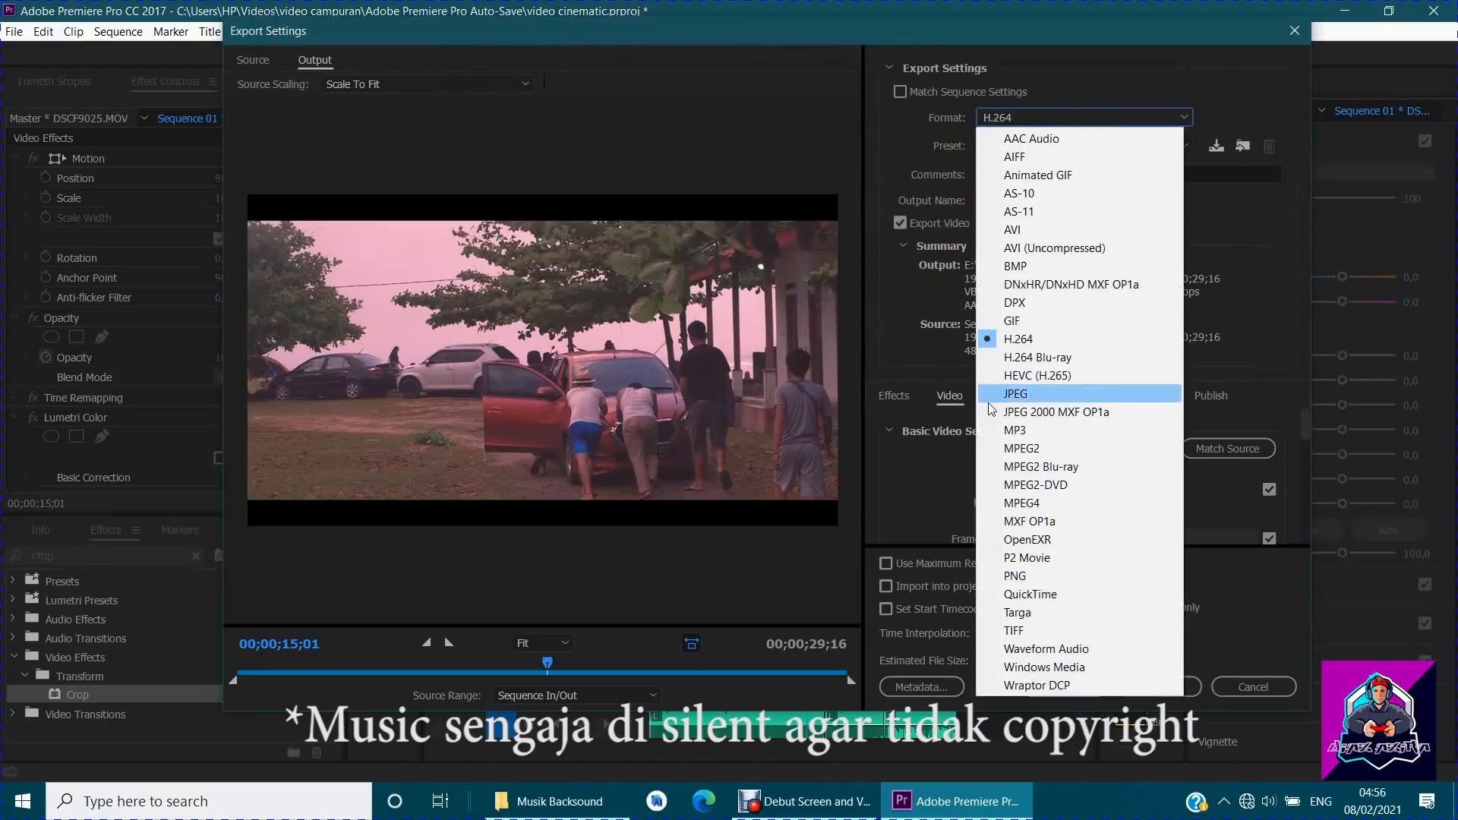
click(1054, 335)
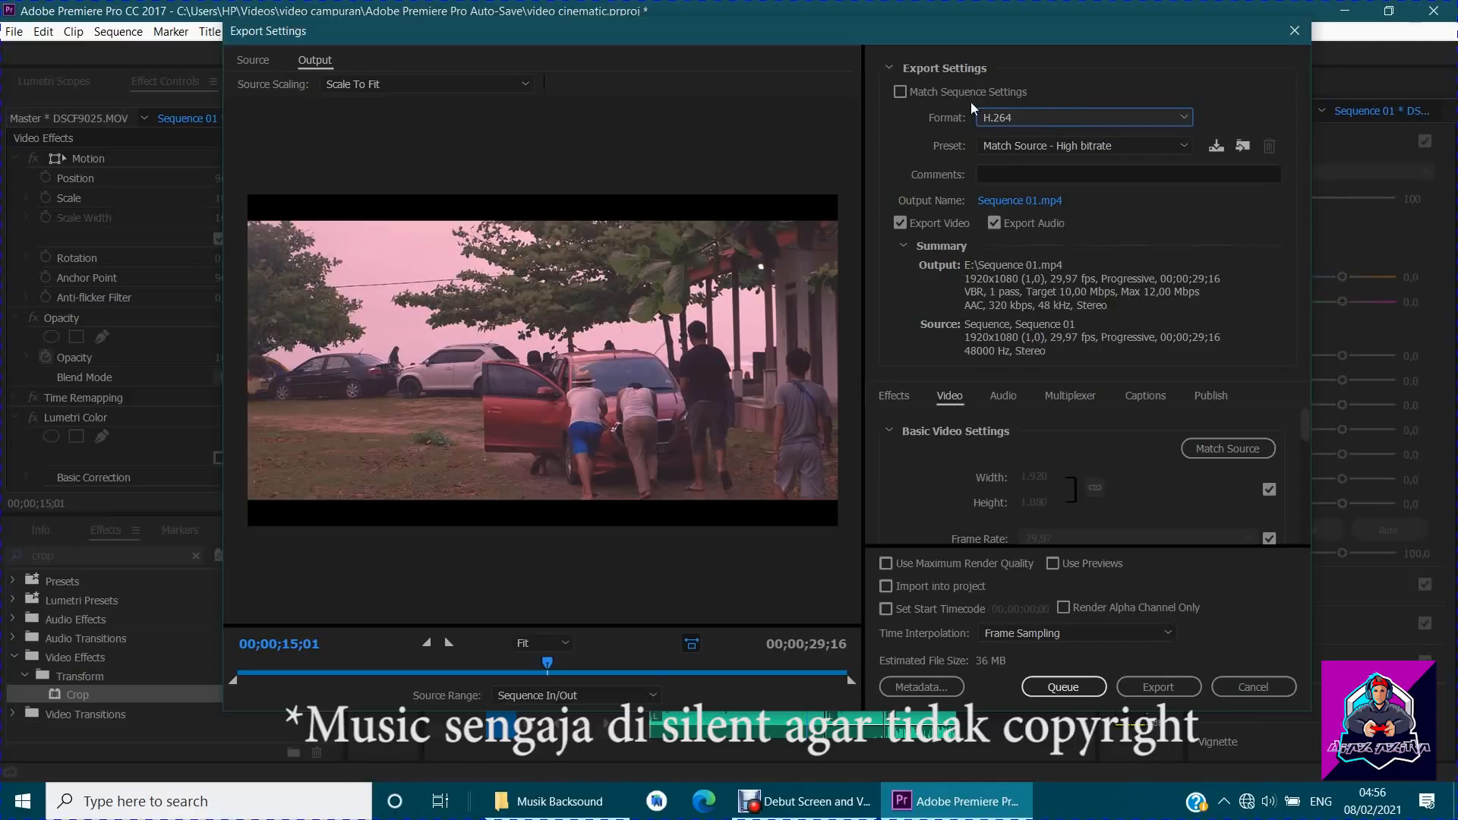
click(1036, 143)
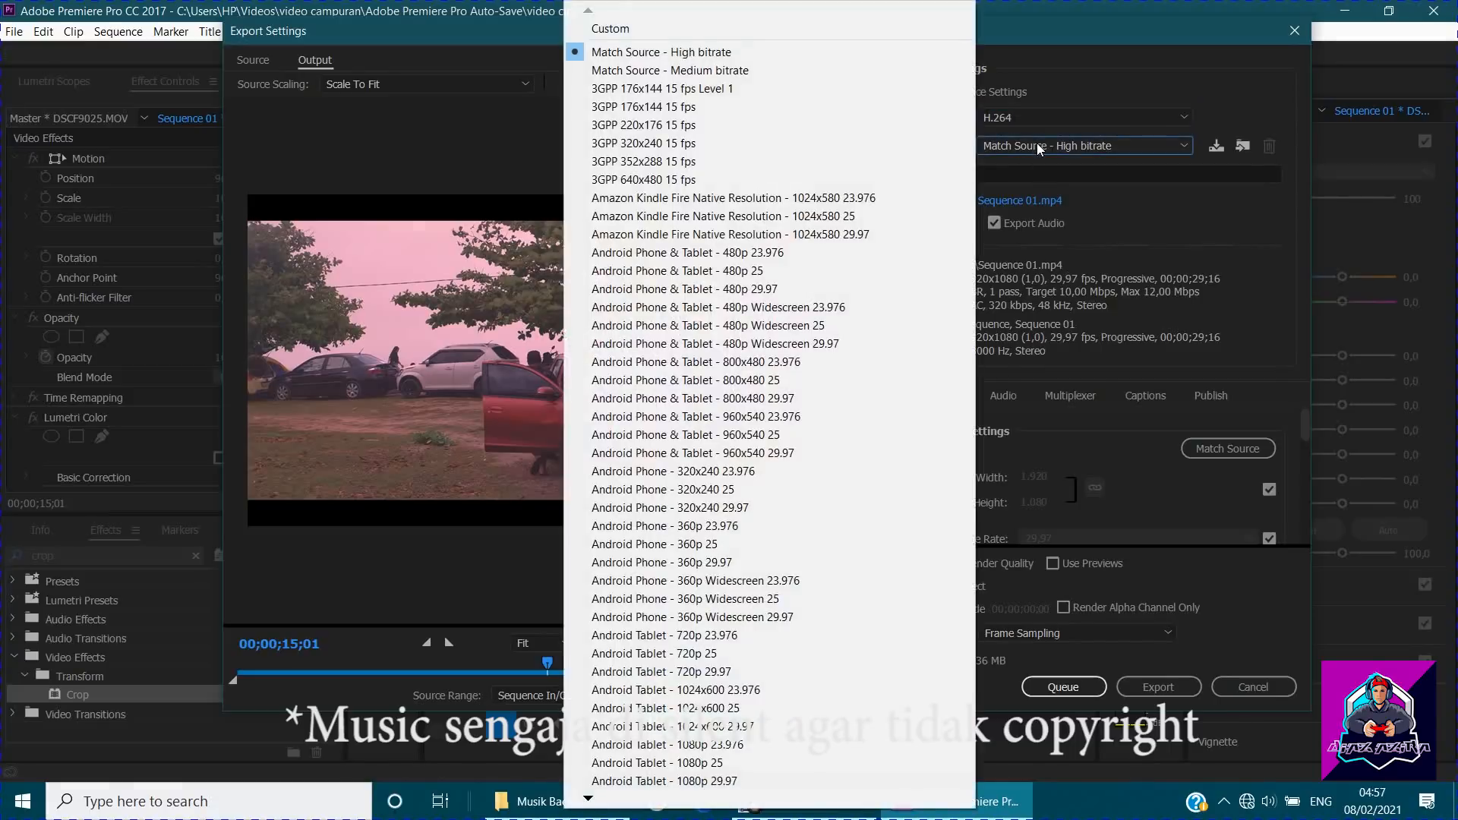
click(740, 52)
click(1160, 146)
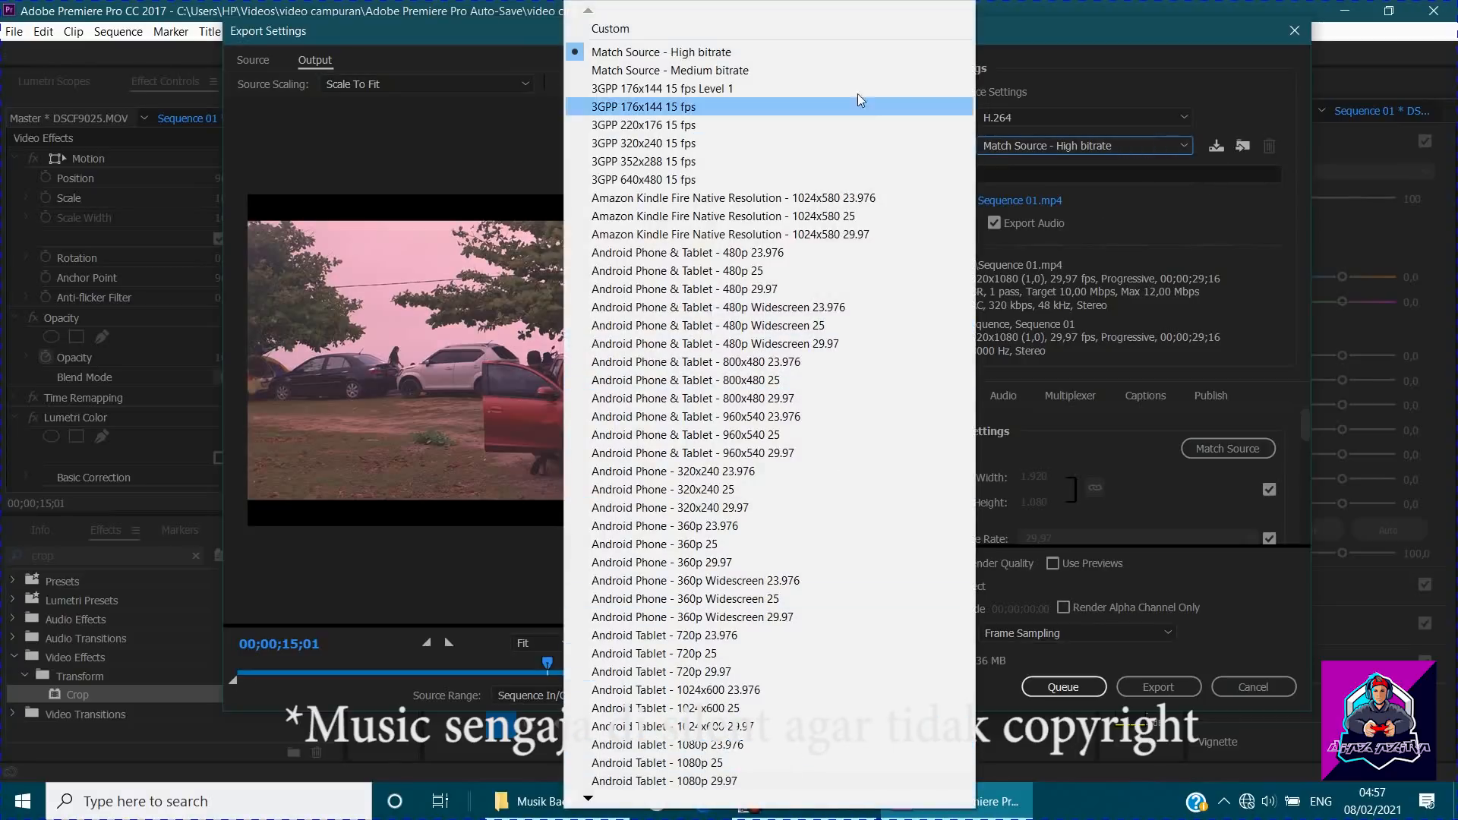
click(777, 52)
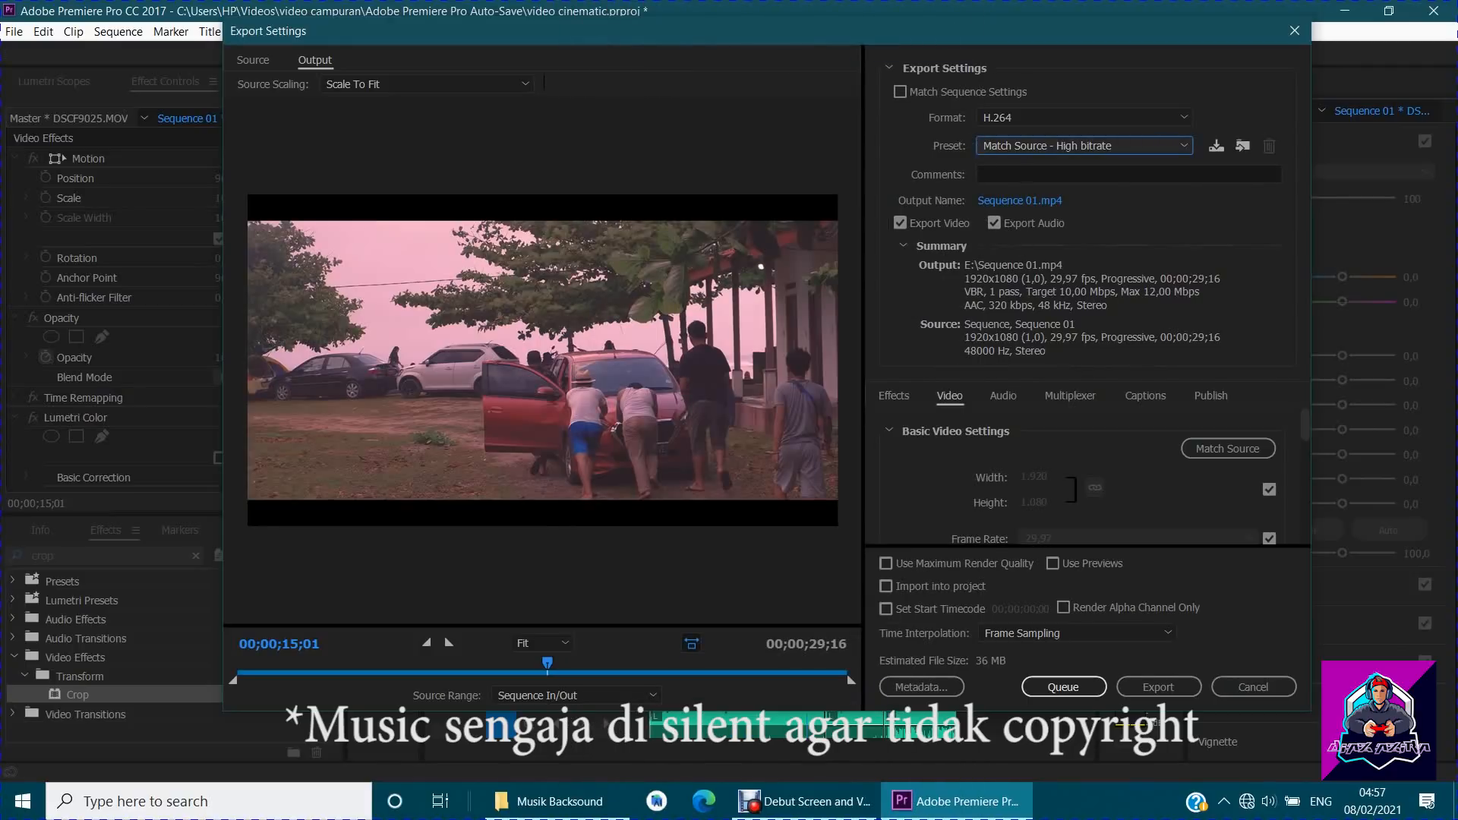
Name the output file "cinematic video" on drive Bayawak (E:) and export the sequence.
click(1020, 201)
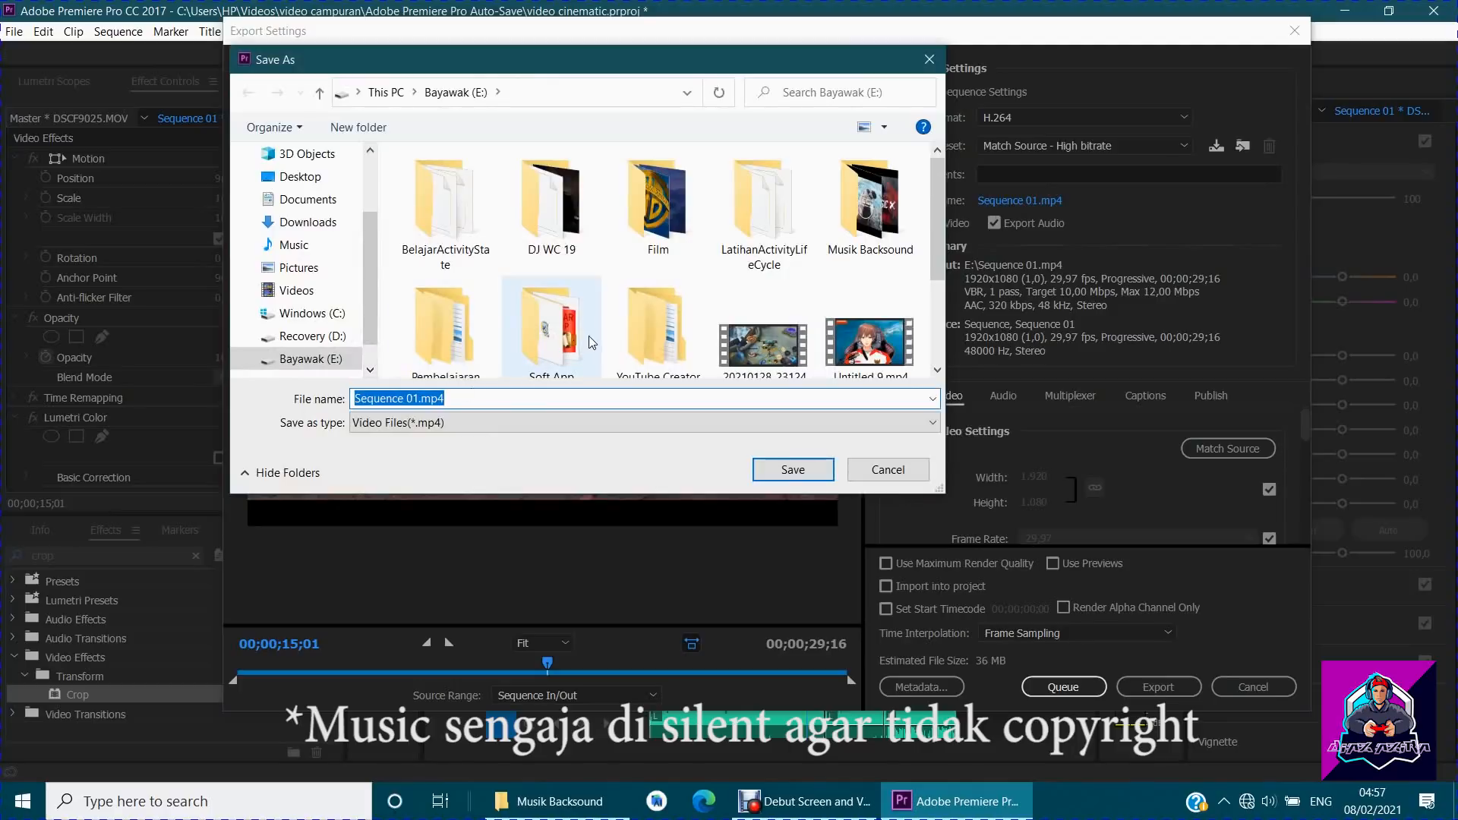
scroll(589, 336, down, 3)
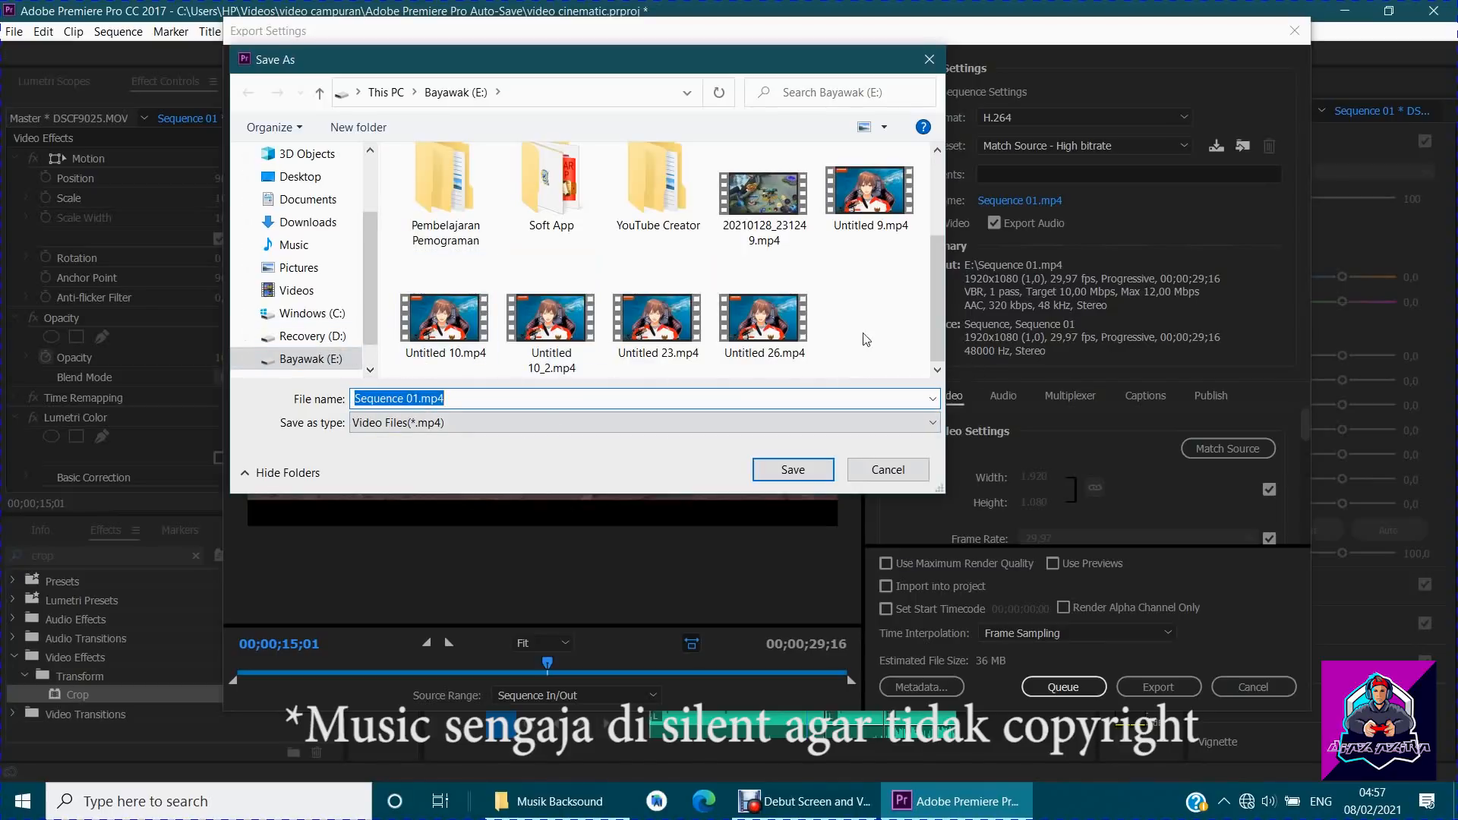
text(cin)
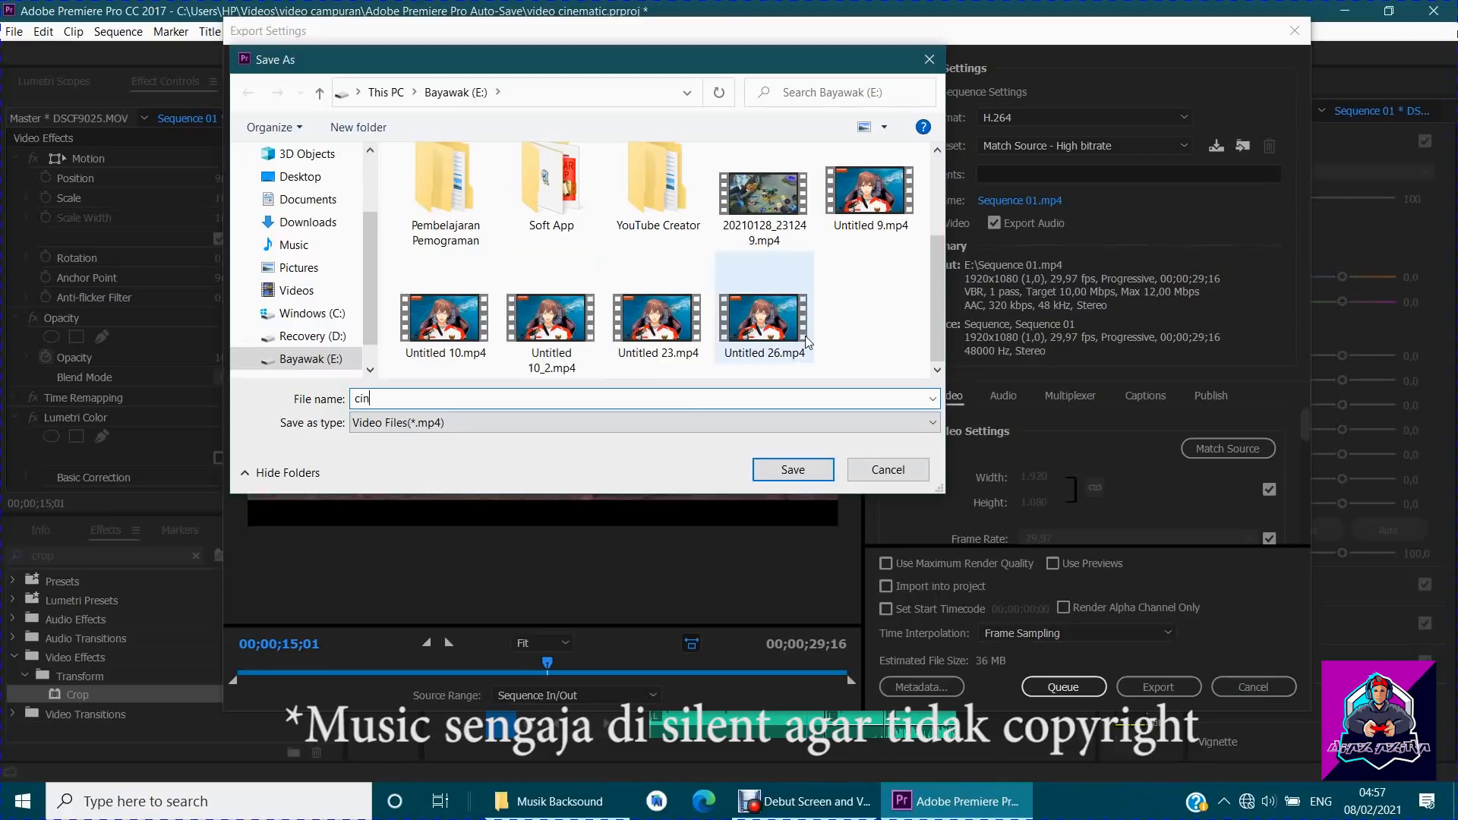
text(ematic video)
key(Return)
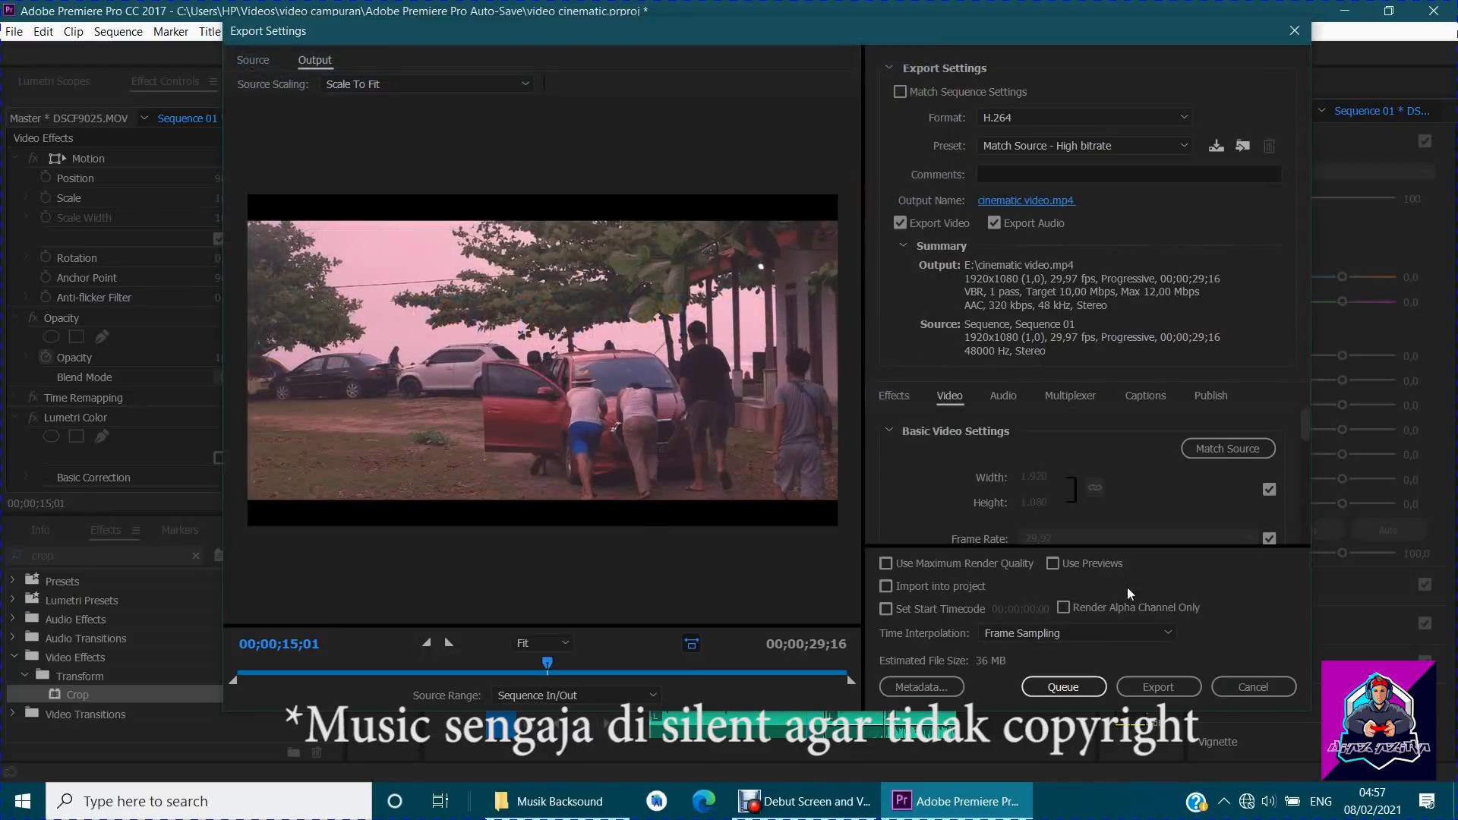
click(1150, 679)
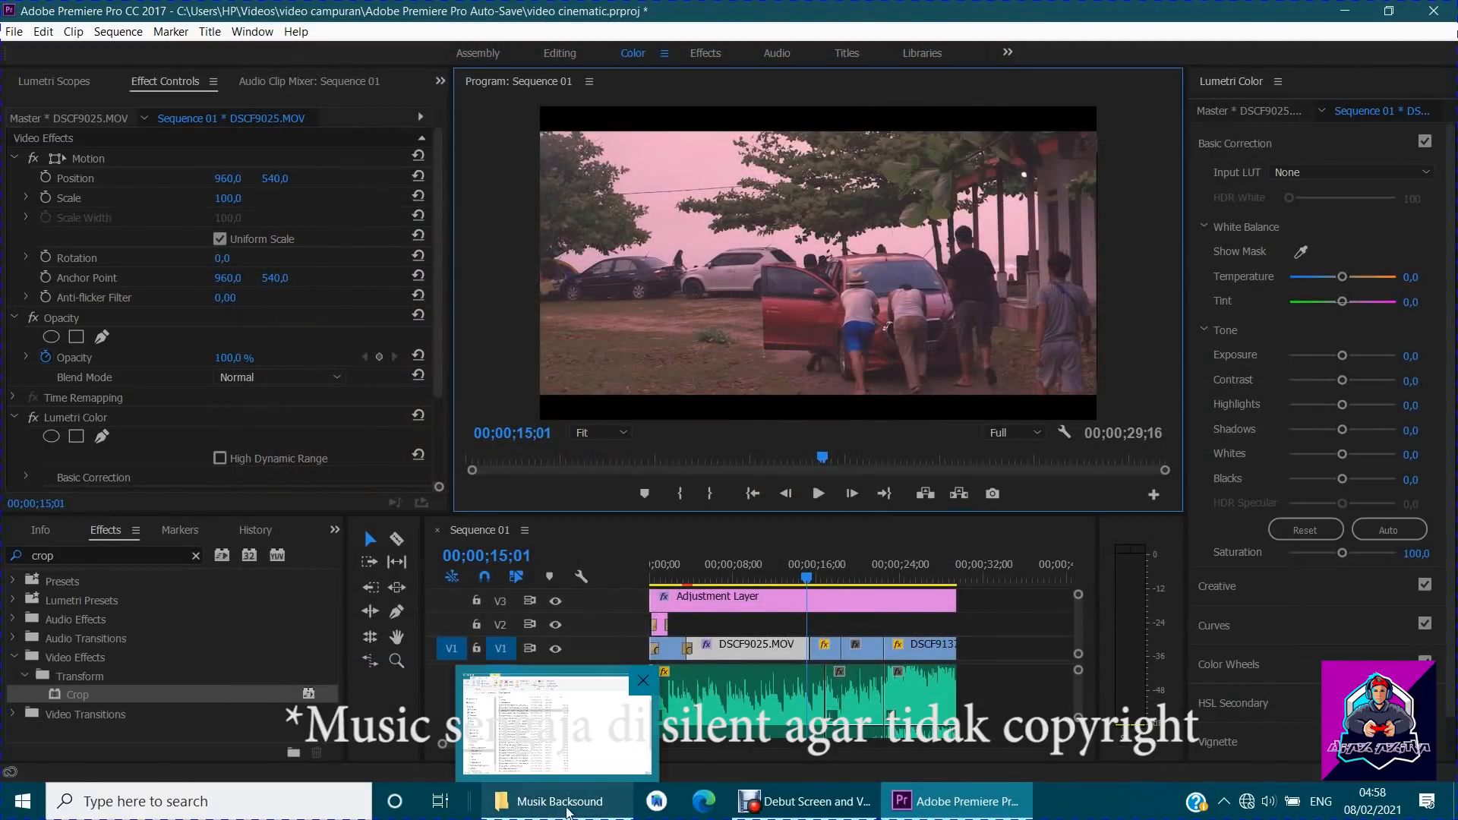
Switch to File Explorer and open the exported cinematic video.mp4 from drive Bayawak (E:) for playback.
click(577, 776)
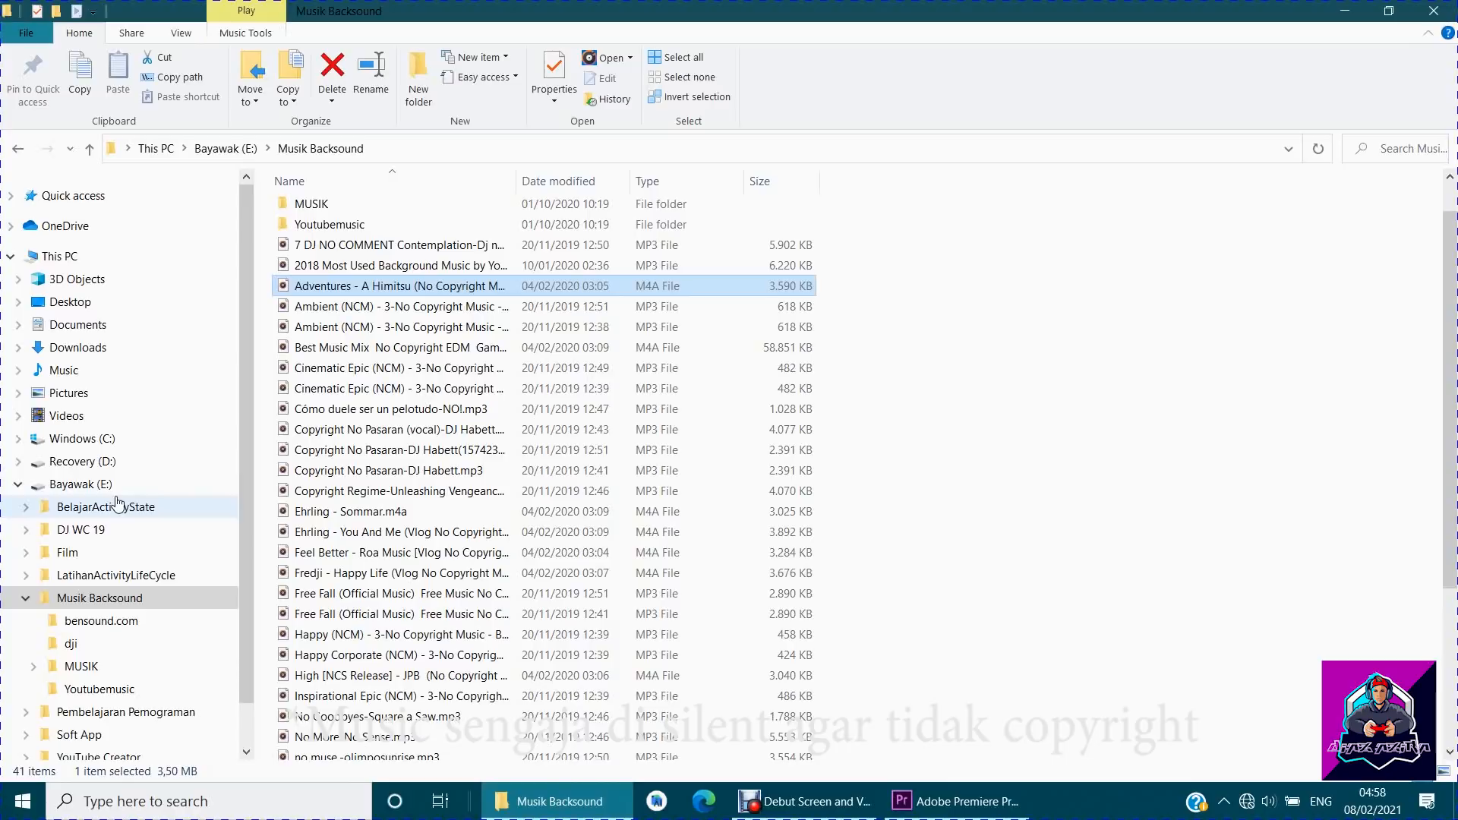
double_click(114, 486)
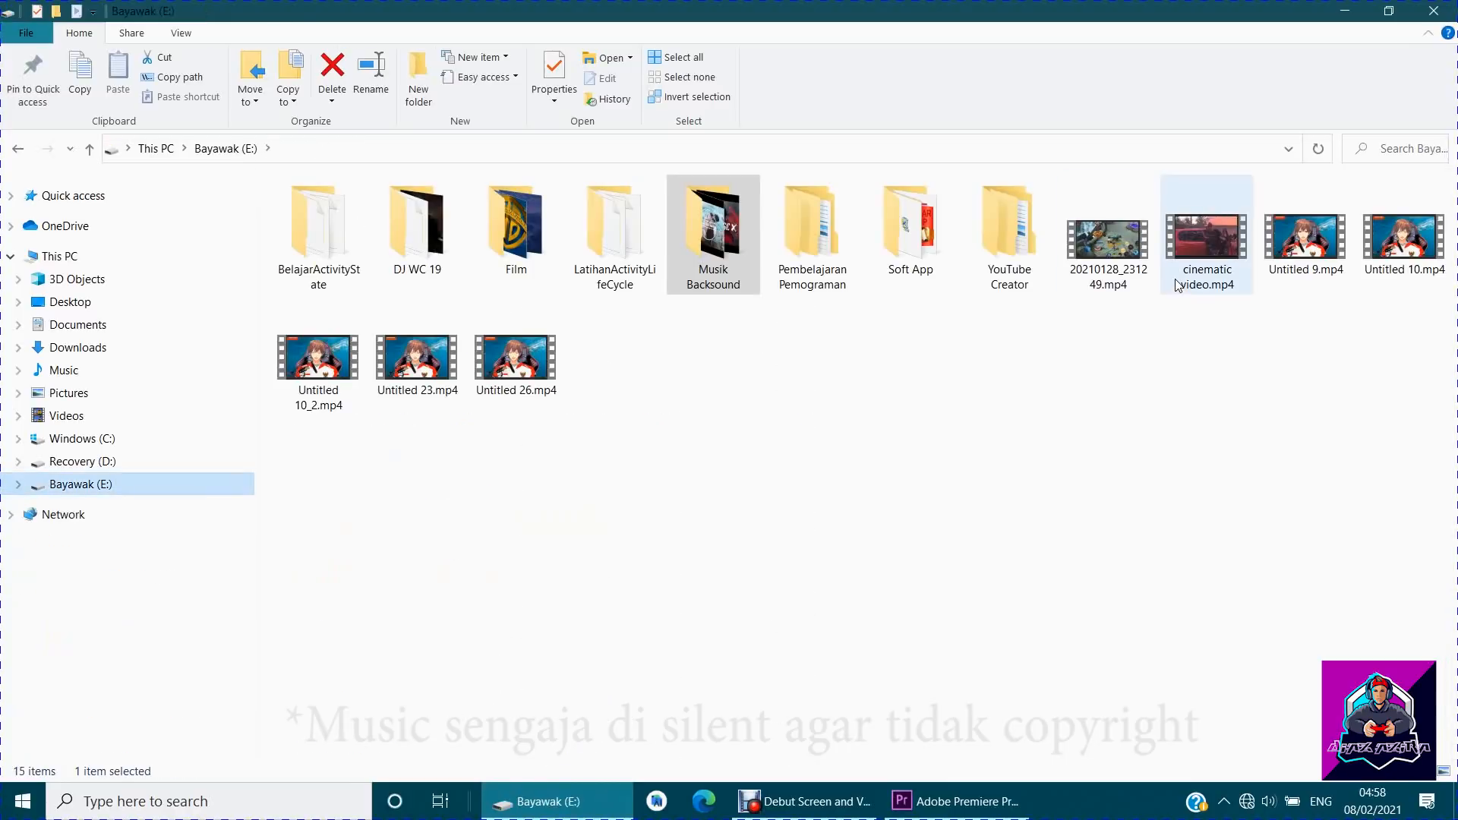
double_click(1187, 258)
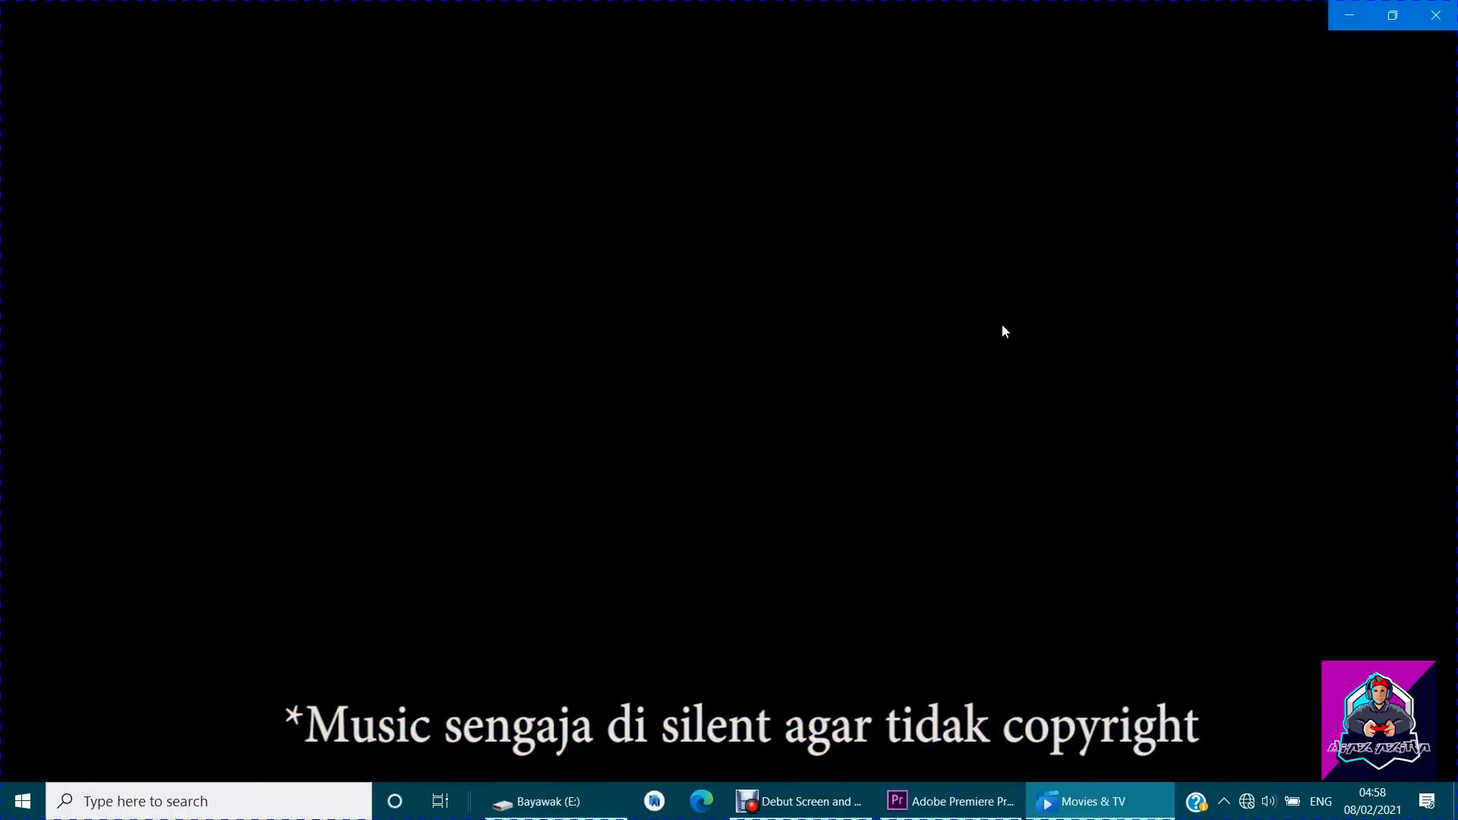